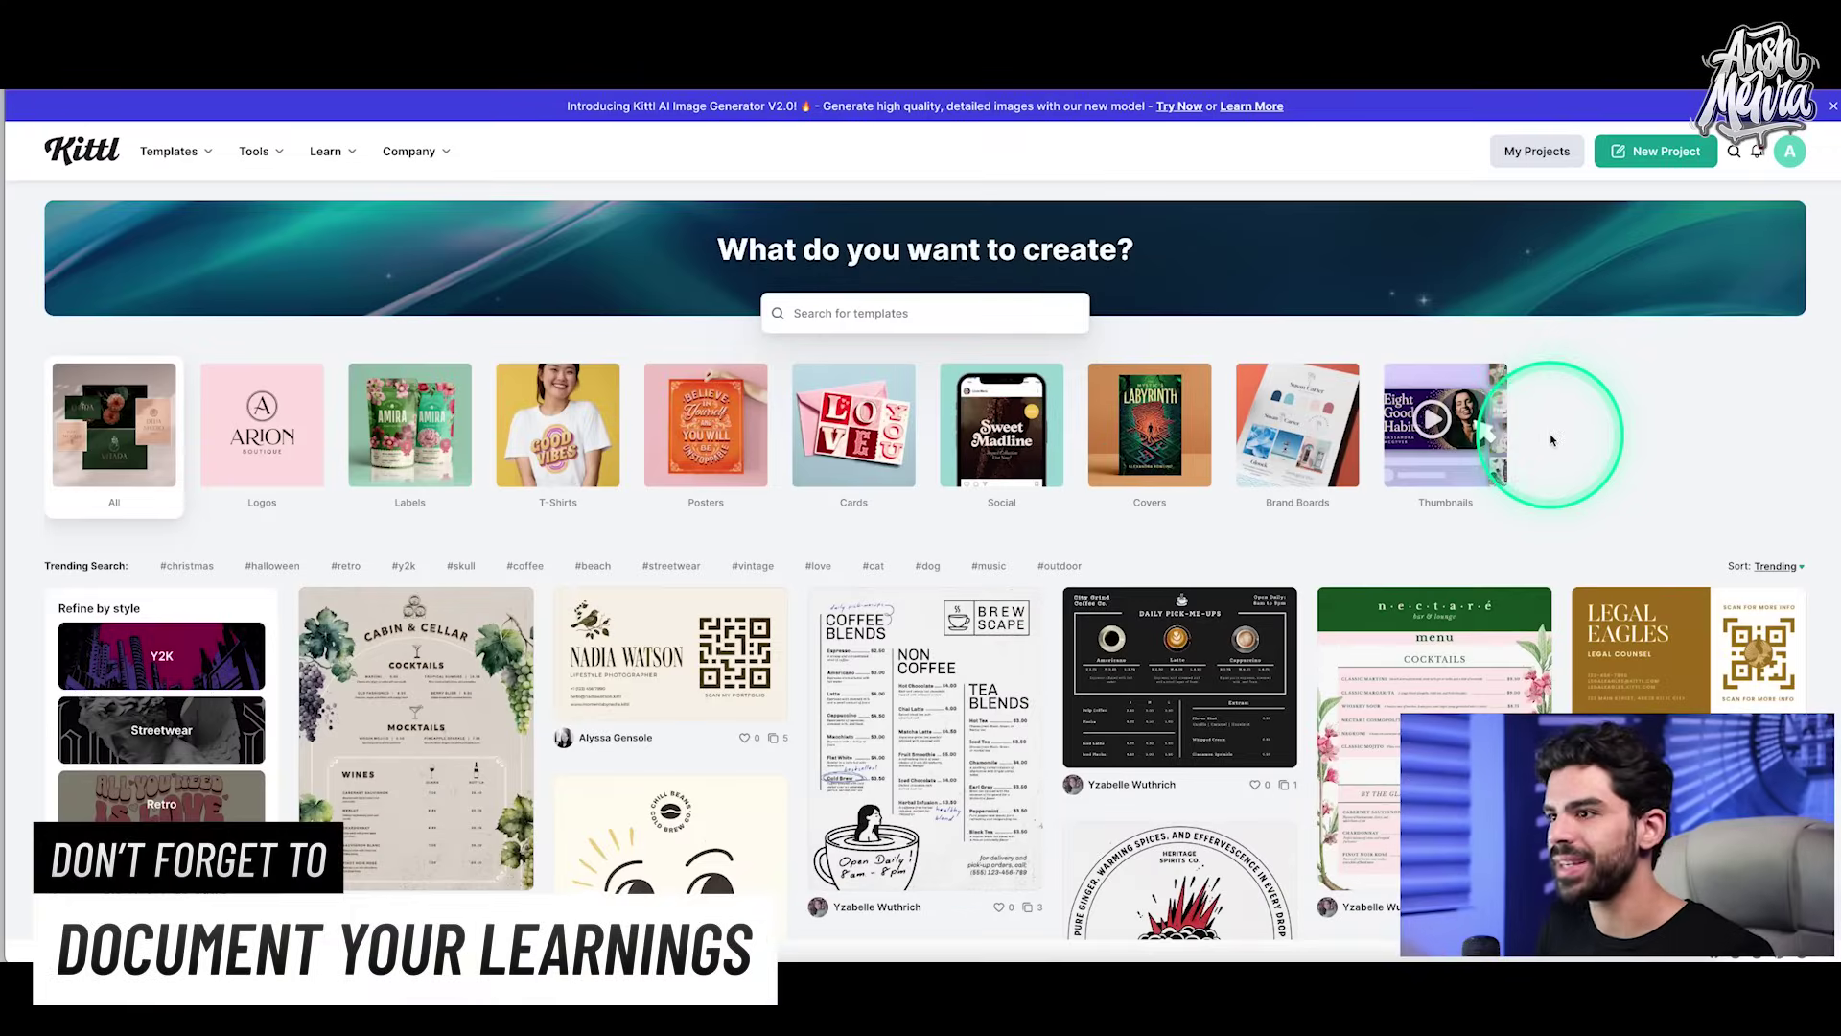
# Step: Scroll the template gallery and open the Logos category
pyautogui.scroll(-12, 1551, 440)
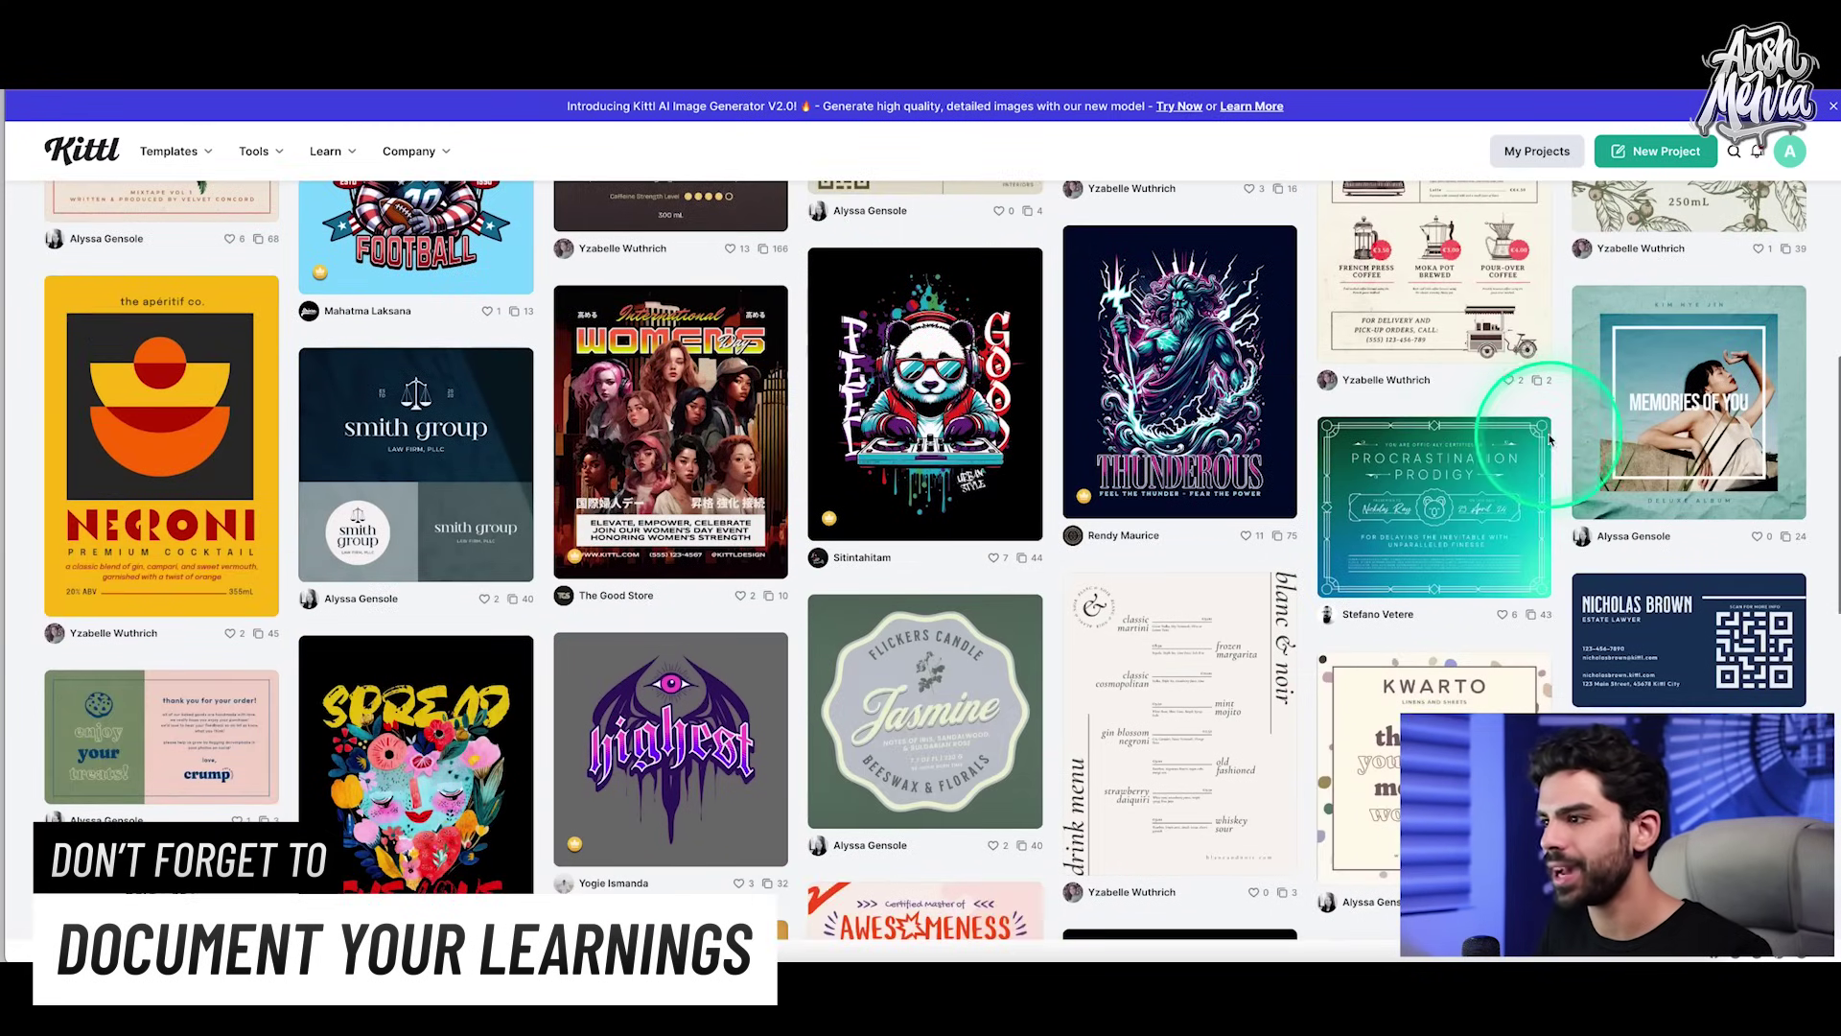
pyautogui.scroll(-5, 1525, 431)
pyautogui.scroll(15, 1486, 433)
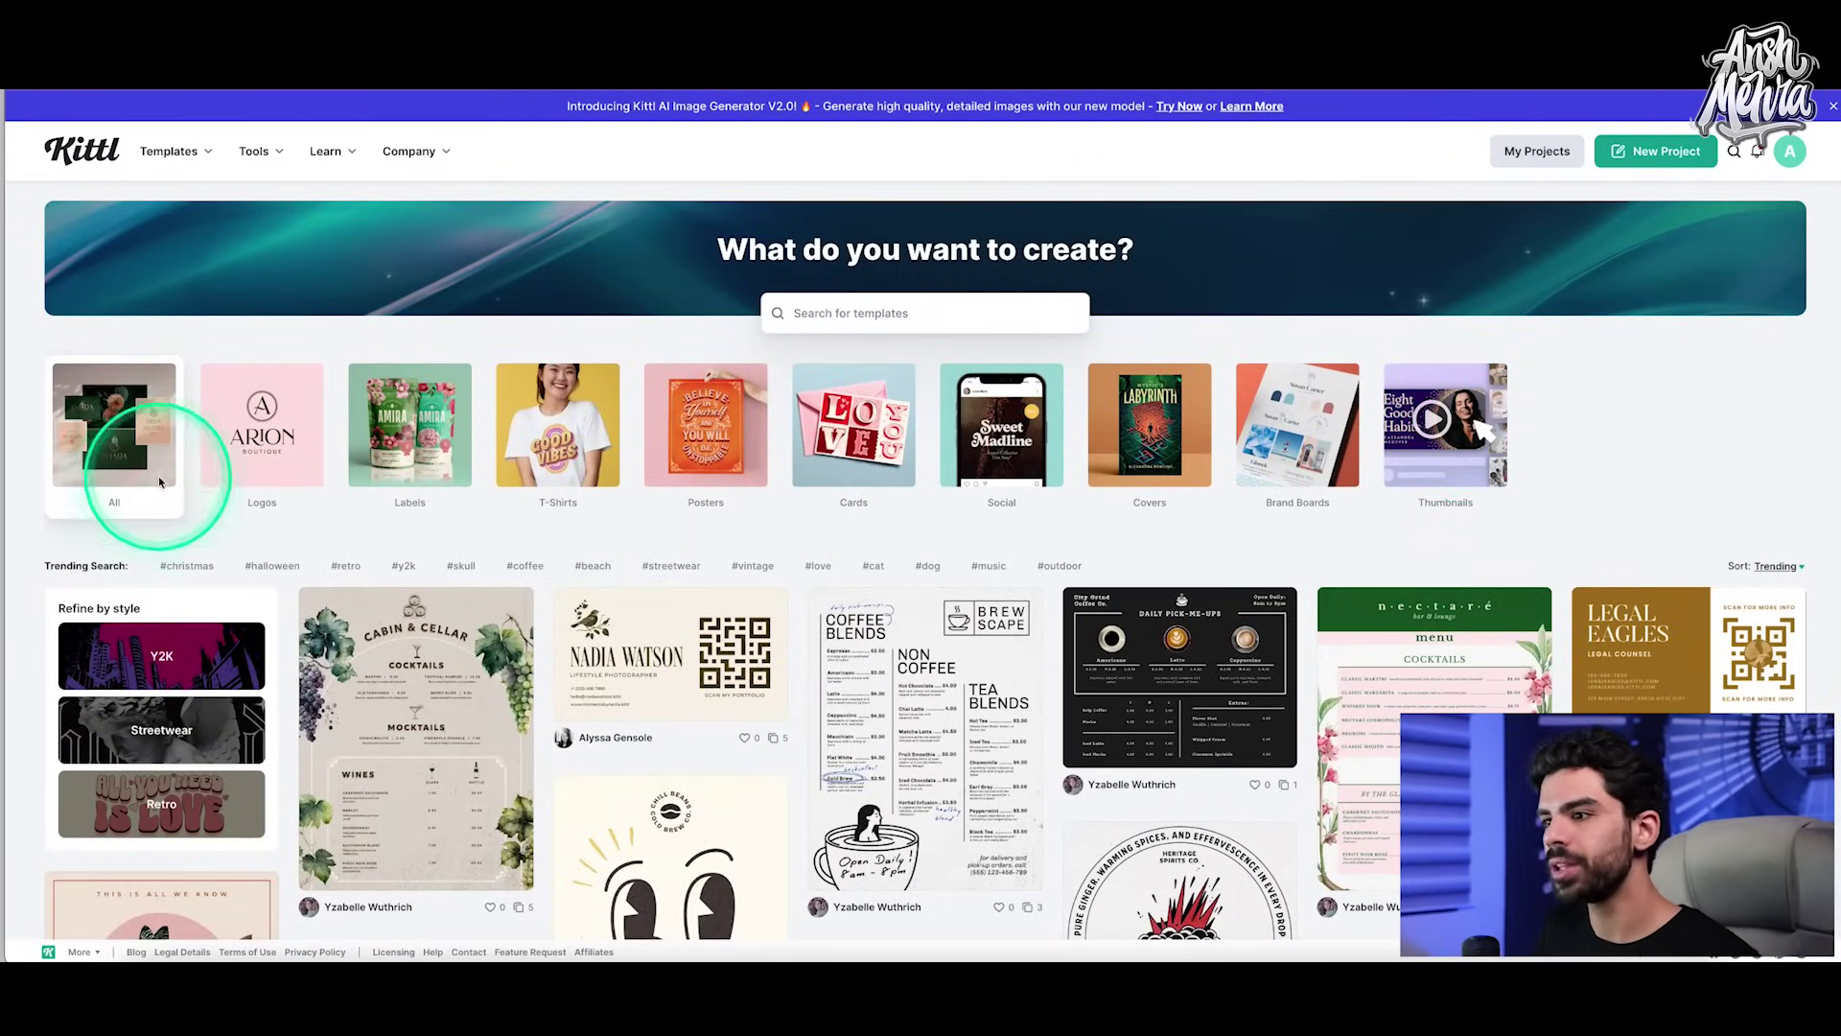
pyautogui.click(261, 427)
# Step: Open the 'Y2K Aesthetic Flash Sheet - Streetwear Design' template from the Logos grid
pyautogui.scroll(-1, 364, 441)
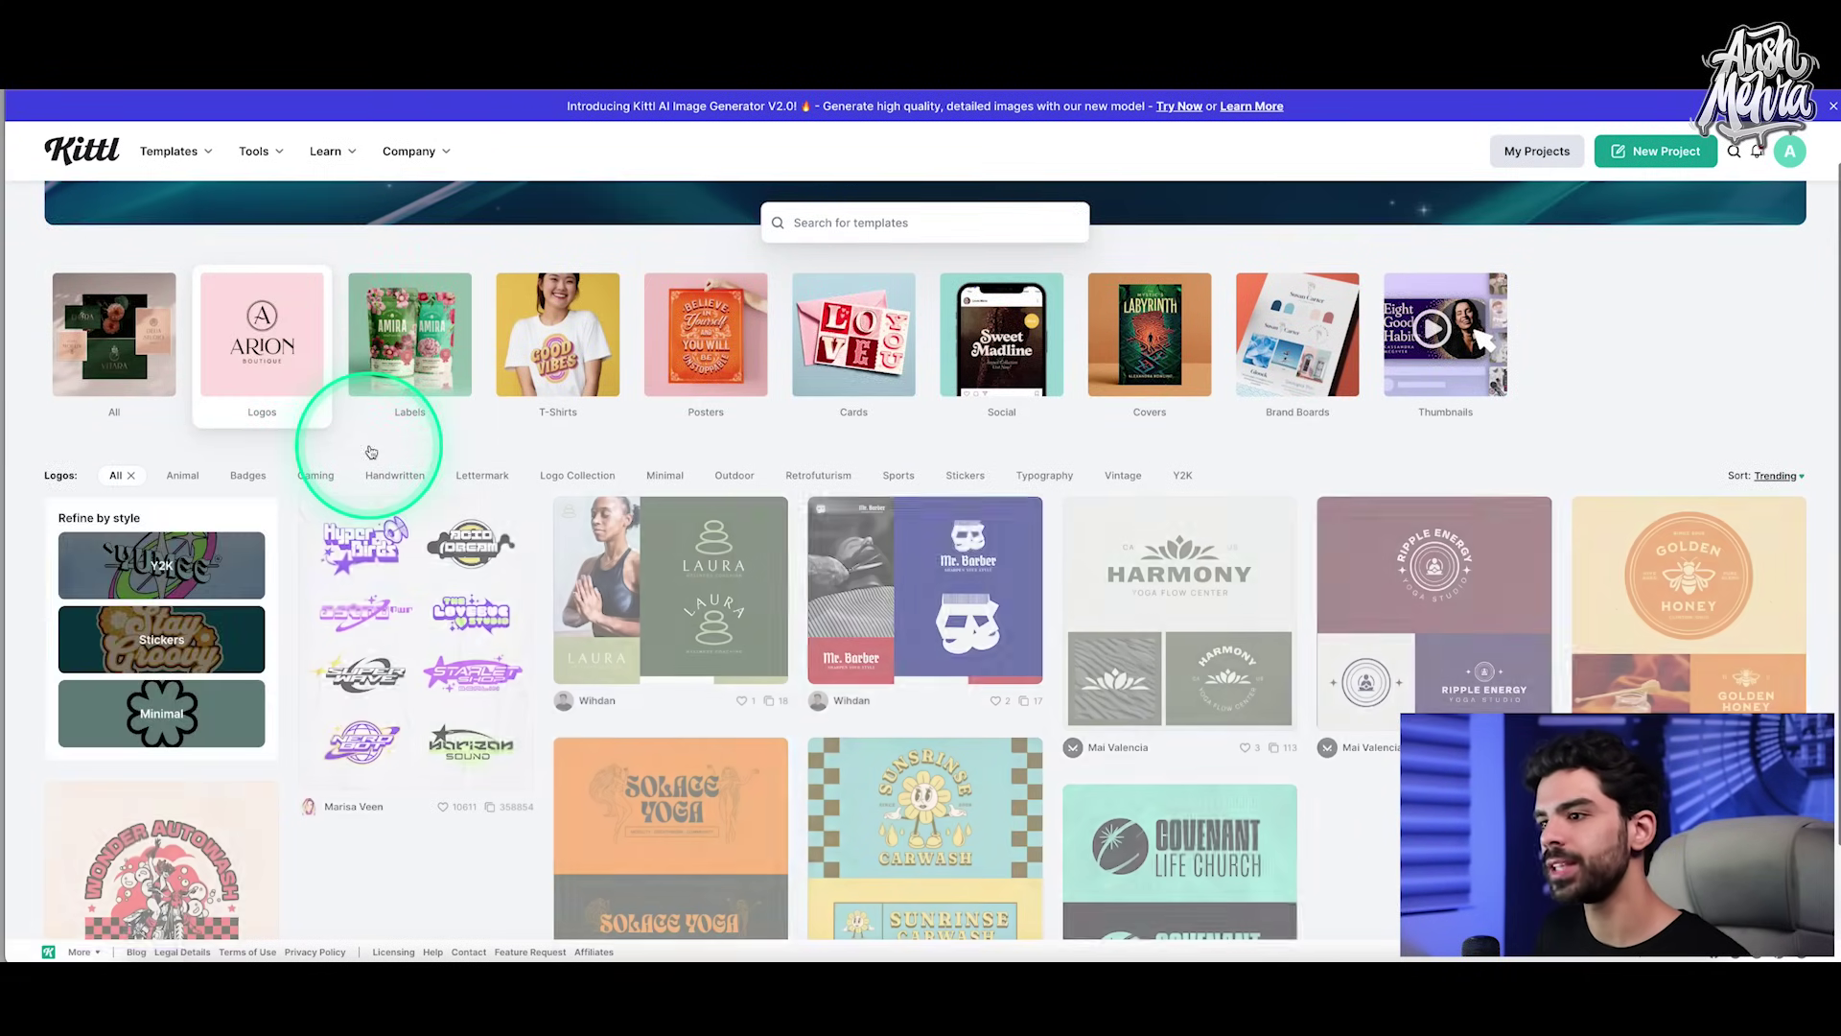
pyautogui.scroll(-5, 370, 451)
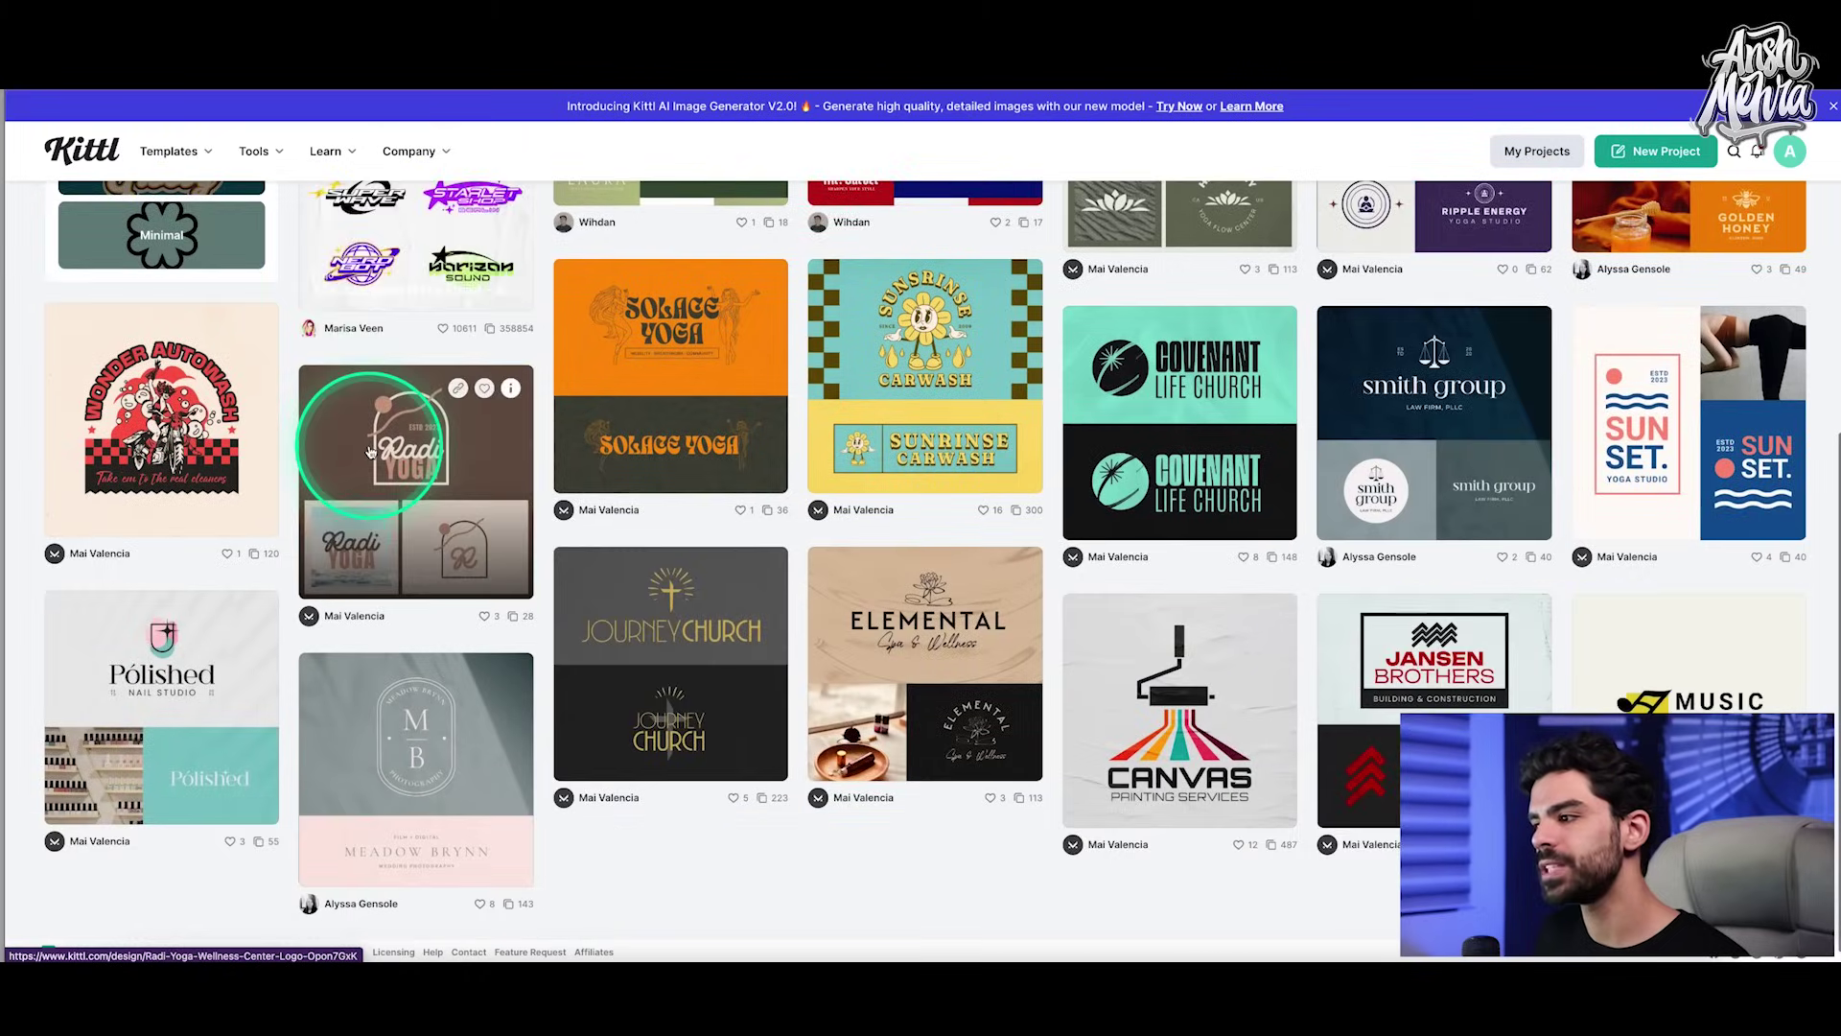
pyautogui.scroll(4, 370, 451)
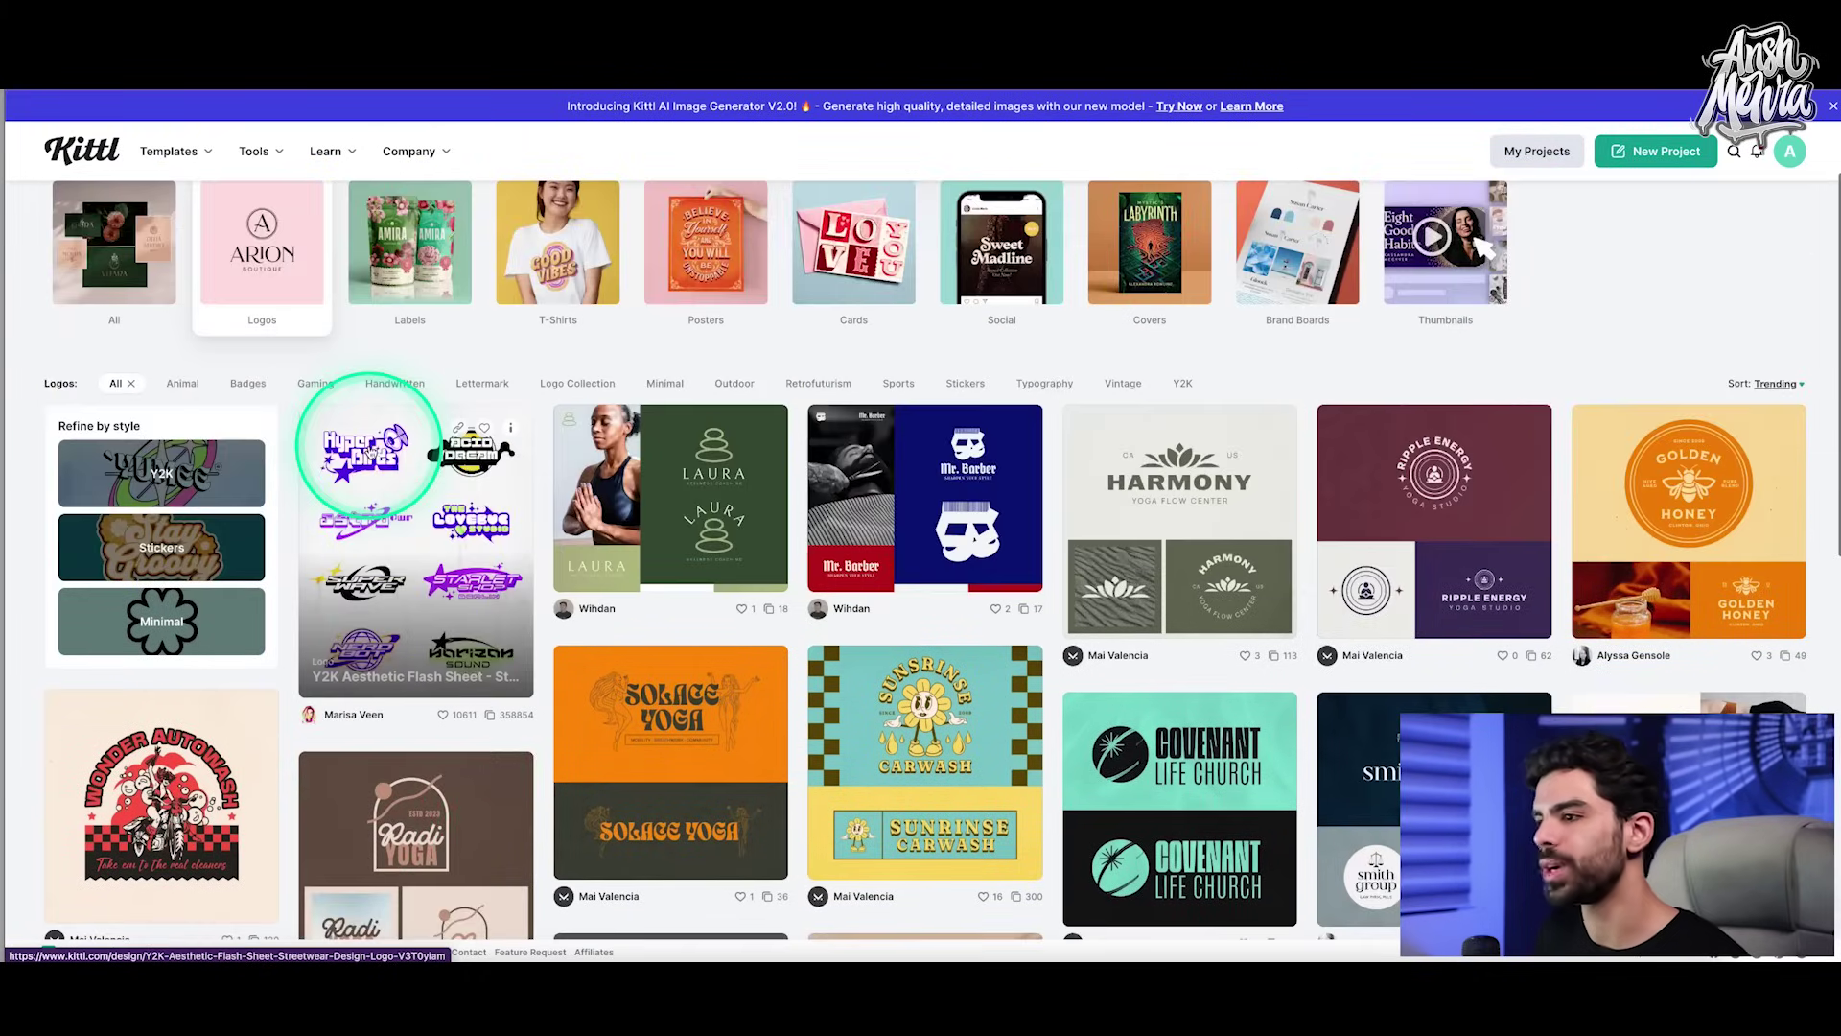
pyautogui.click(468, 535)
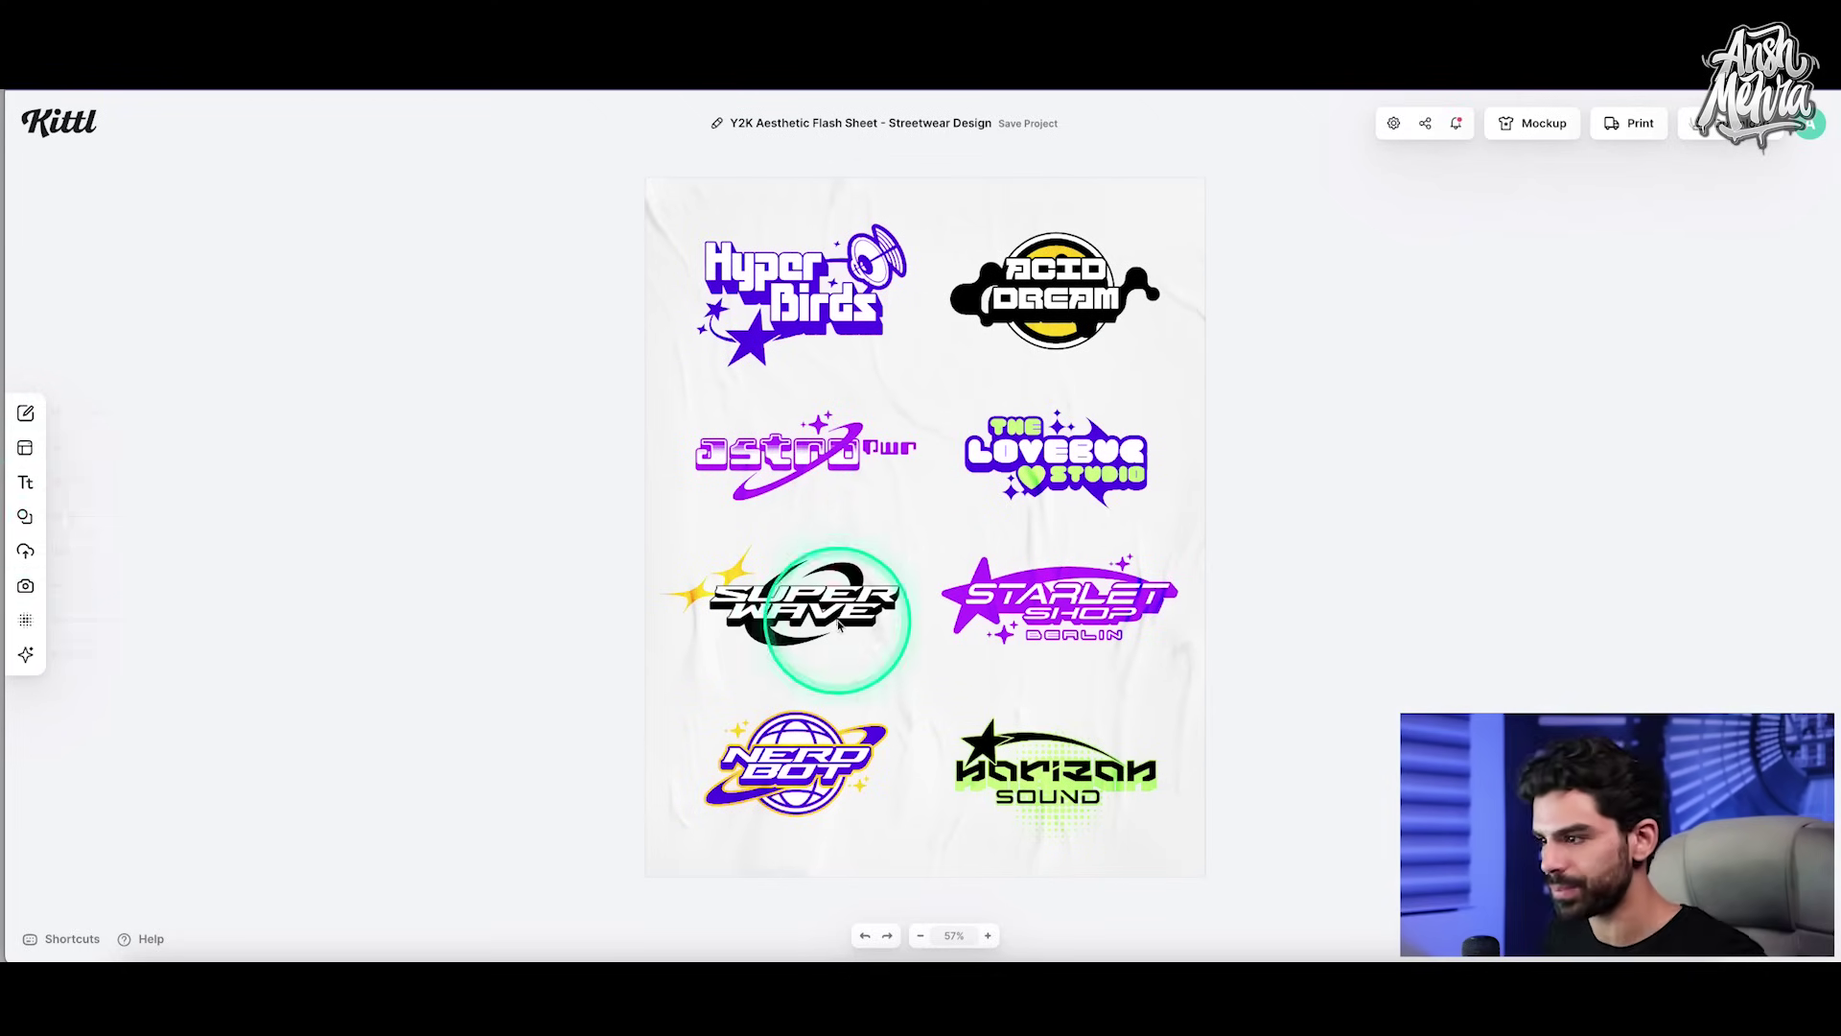
# Step: Replace the SUPER line of the Super Wave logo with the creator's first name
pyautogui.scroll(5, 796, 575)
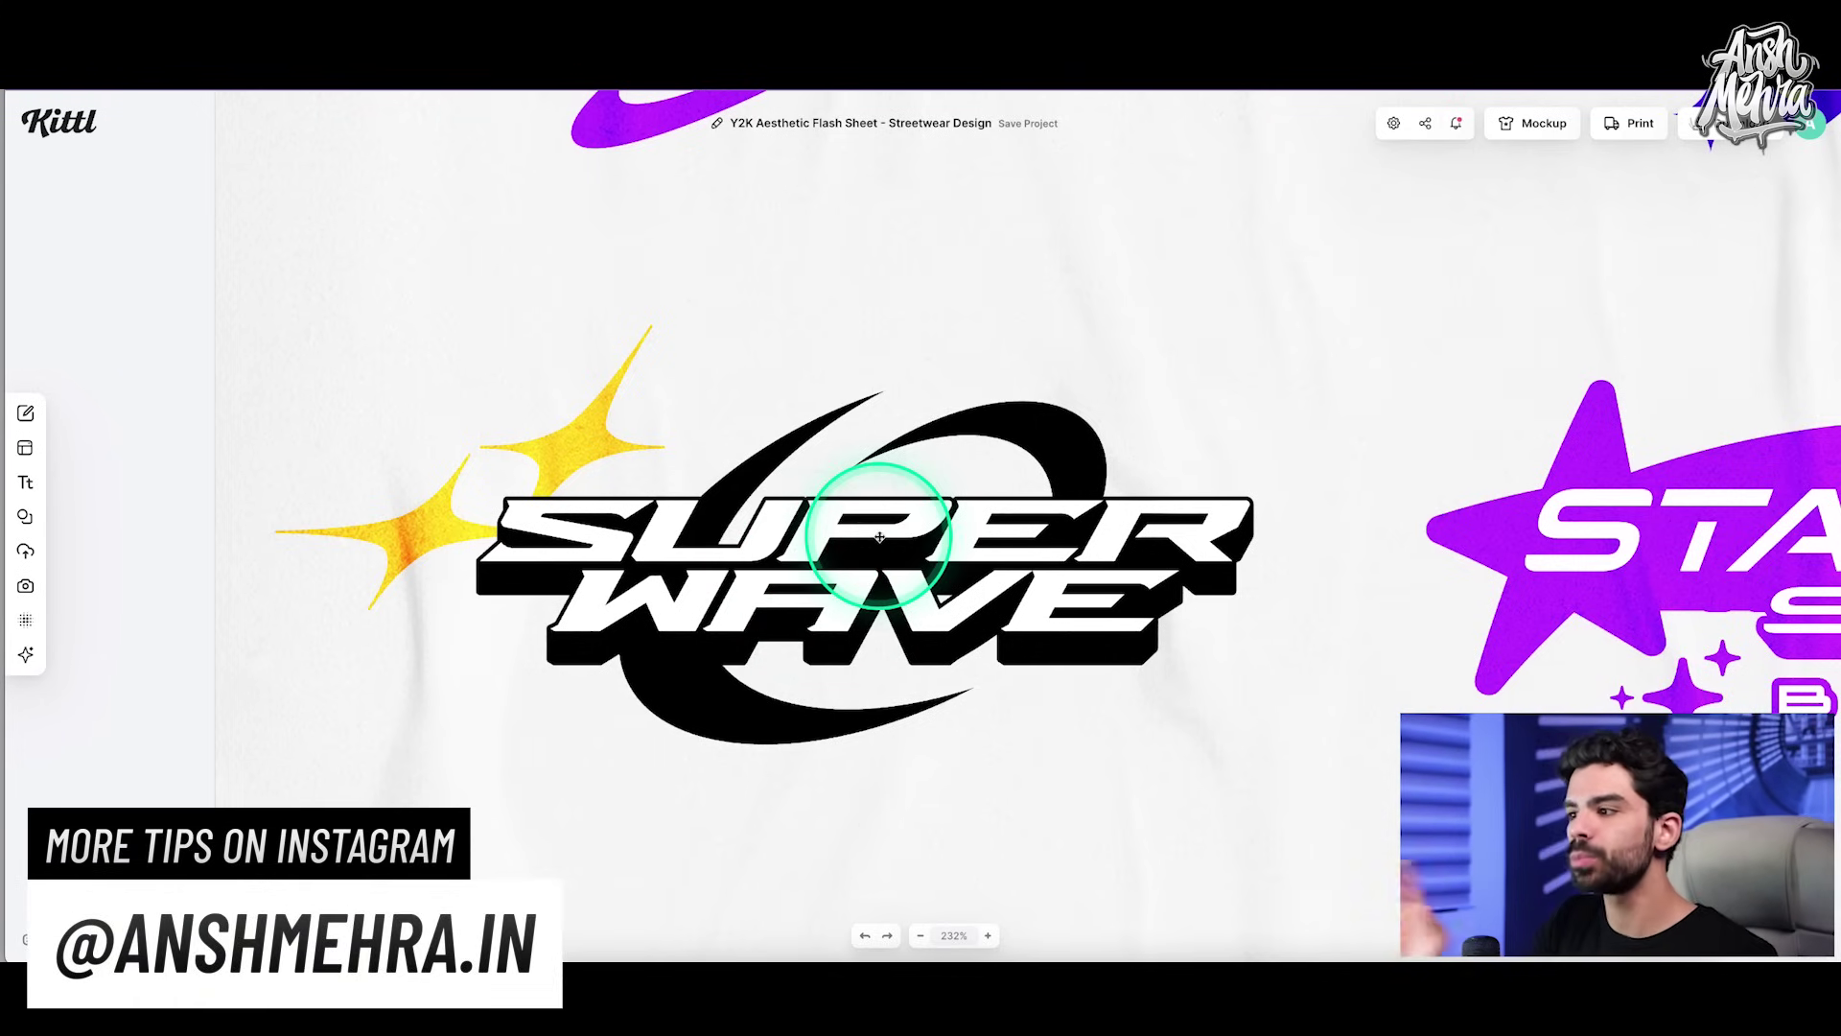
pyautogui.click(879, 537)
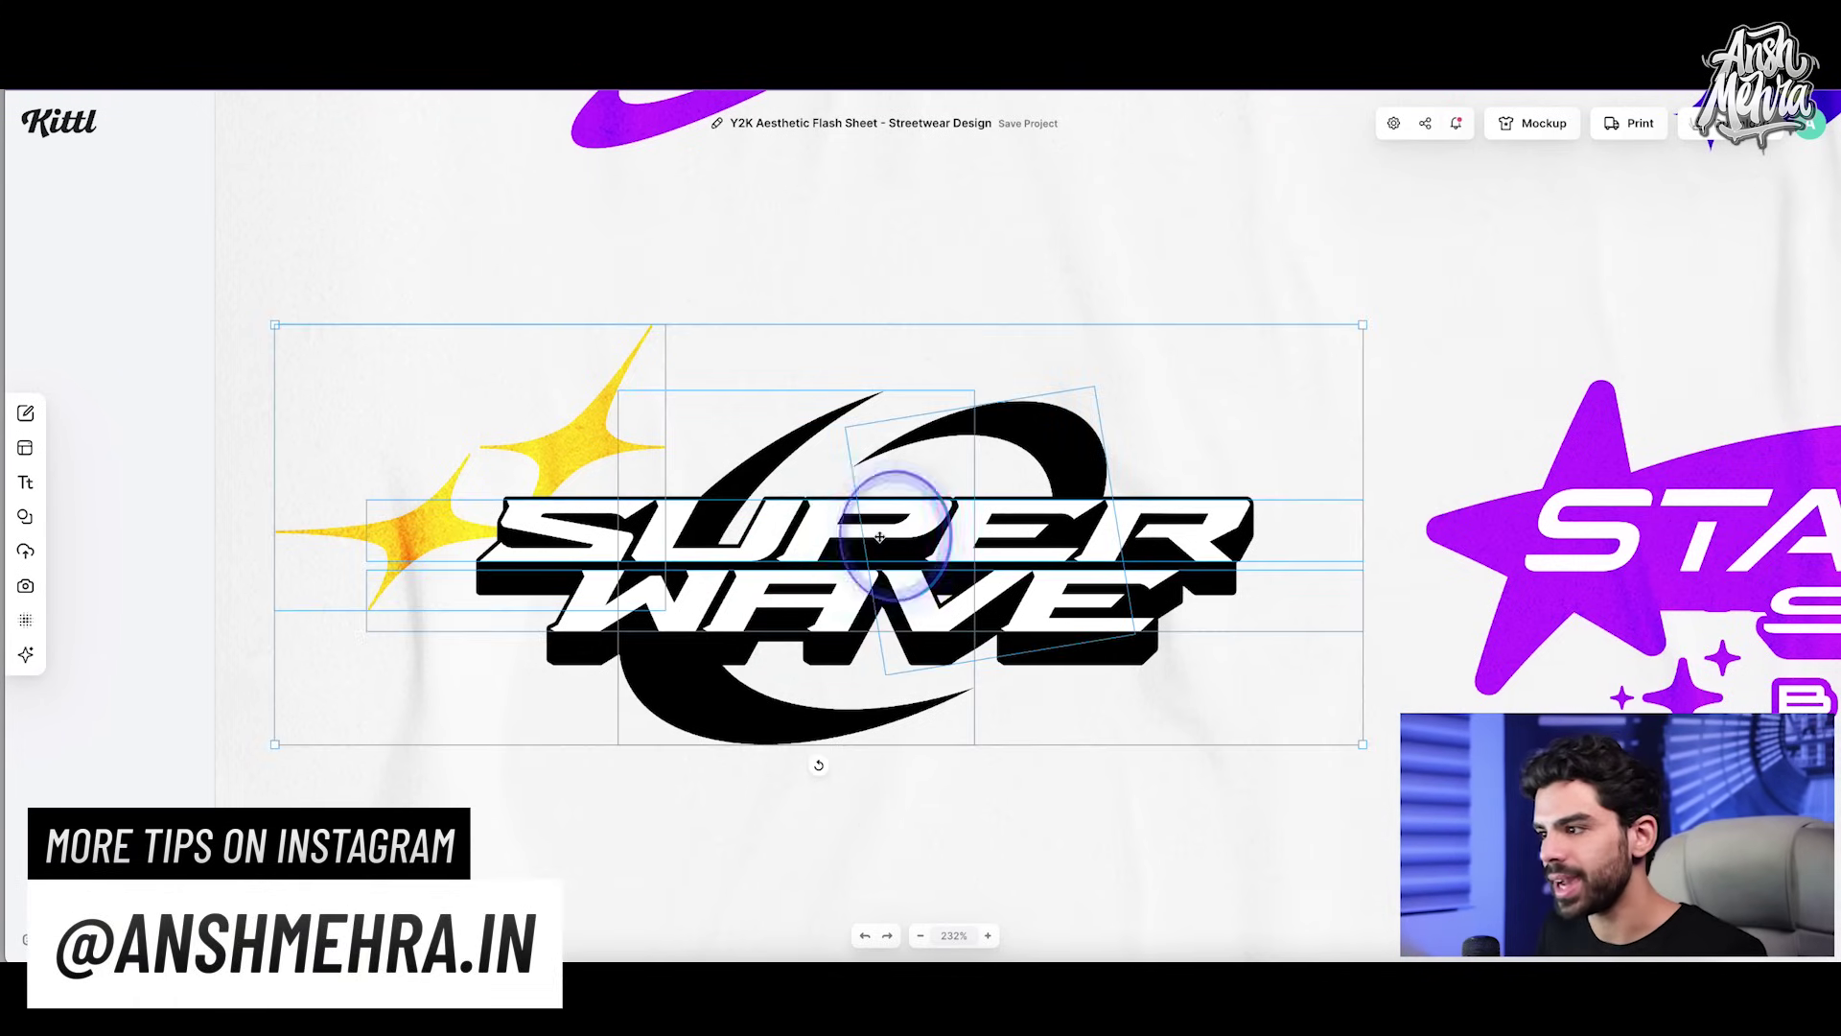
pyautogui.click(881, 533)
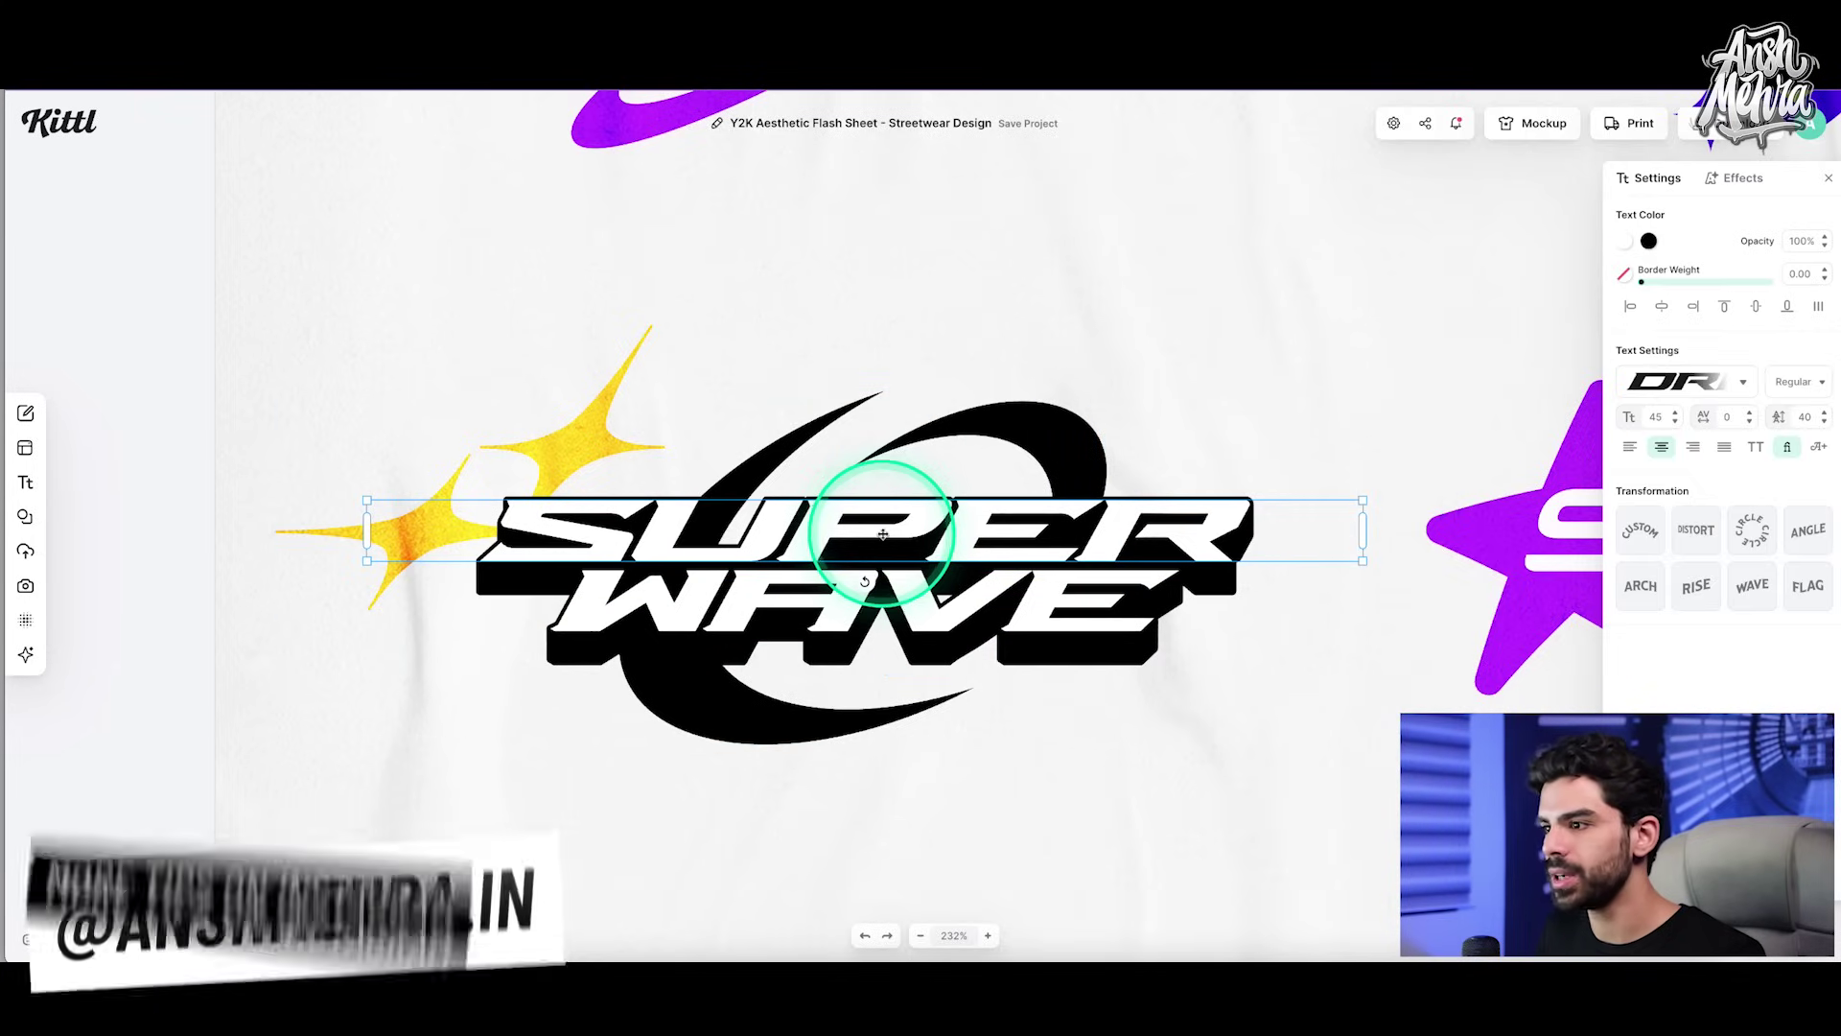
pyautogui.doubleClick(894, 526)
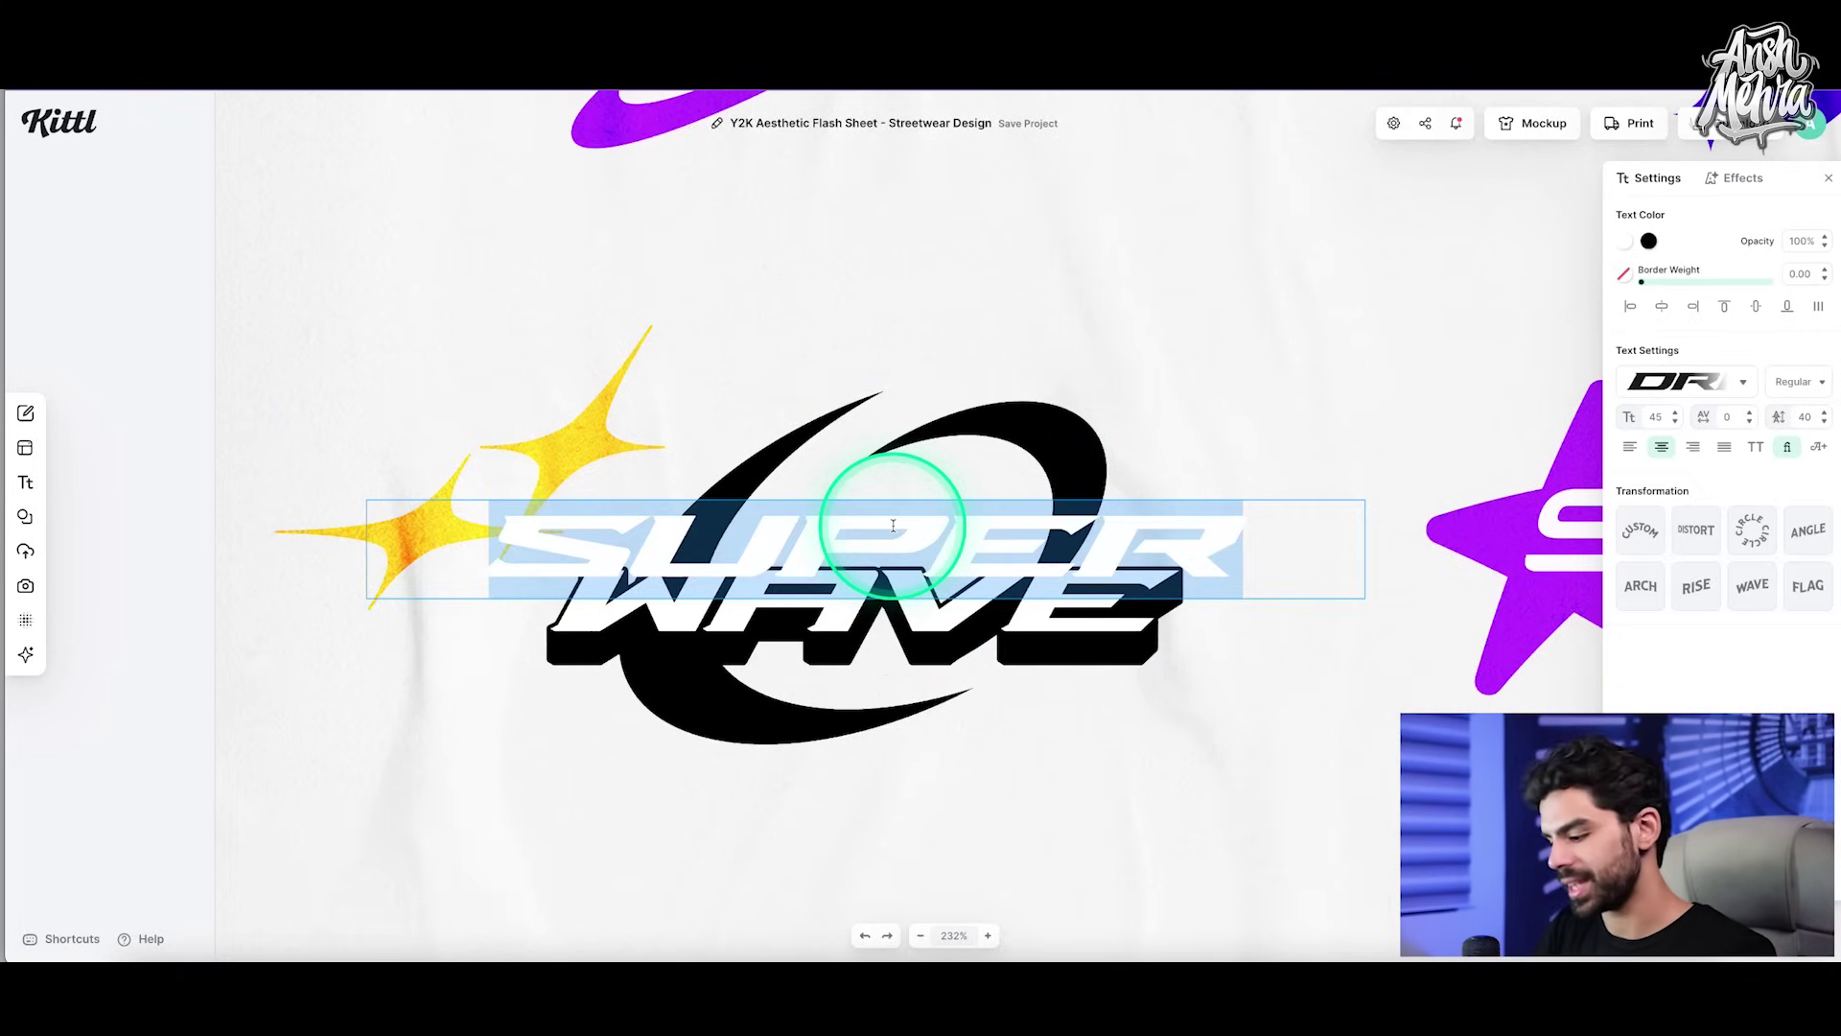
pyautogui.write('ANSH')
pyautogui.click(1043, 635)
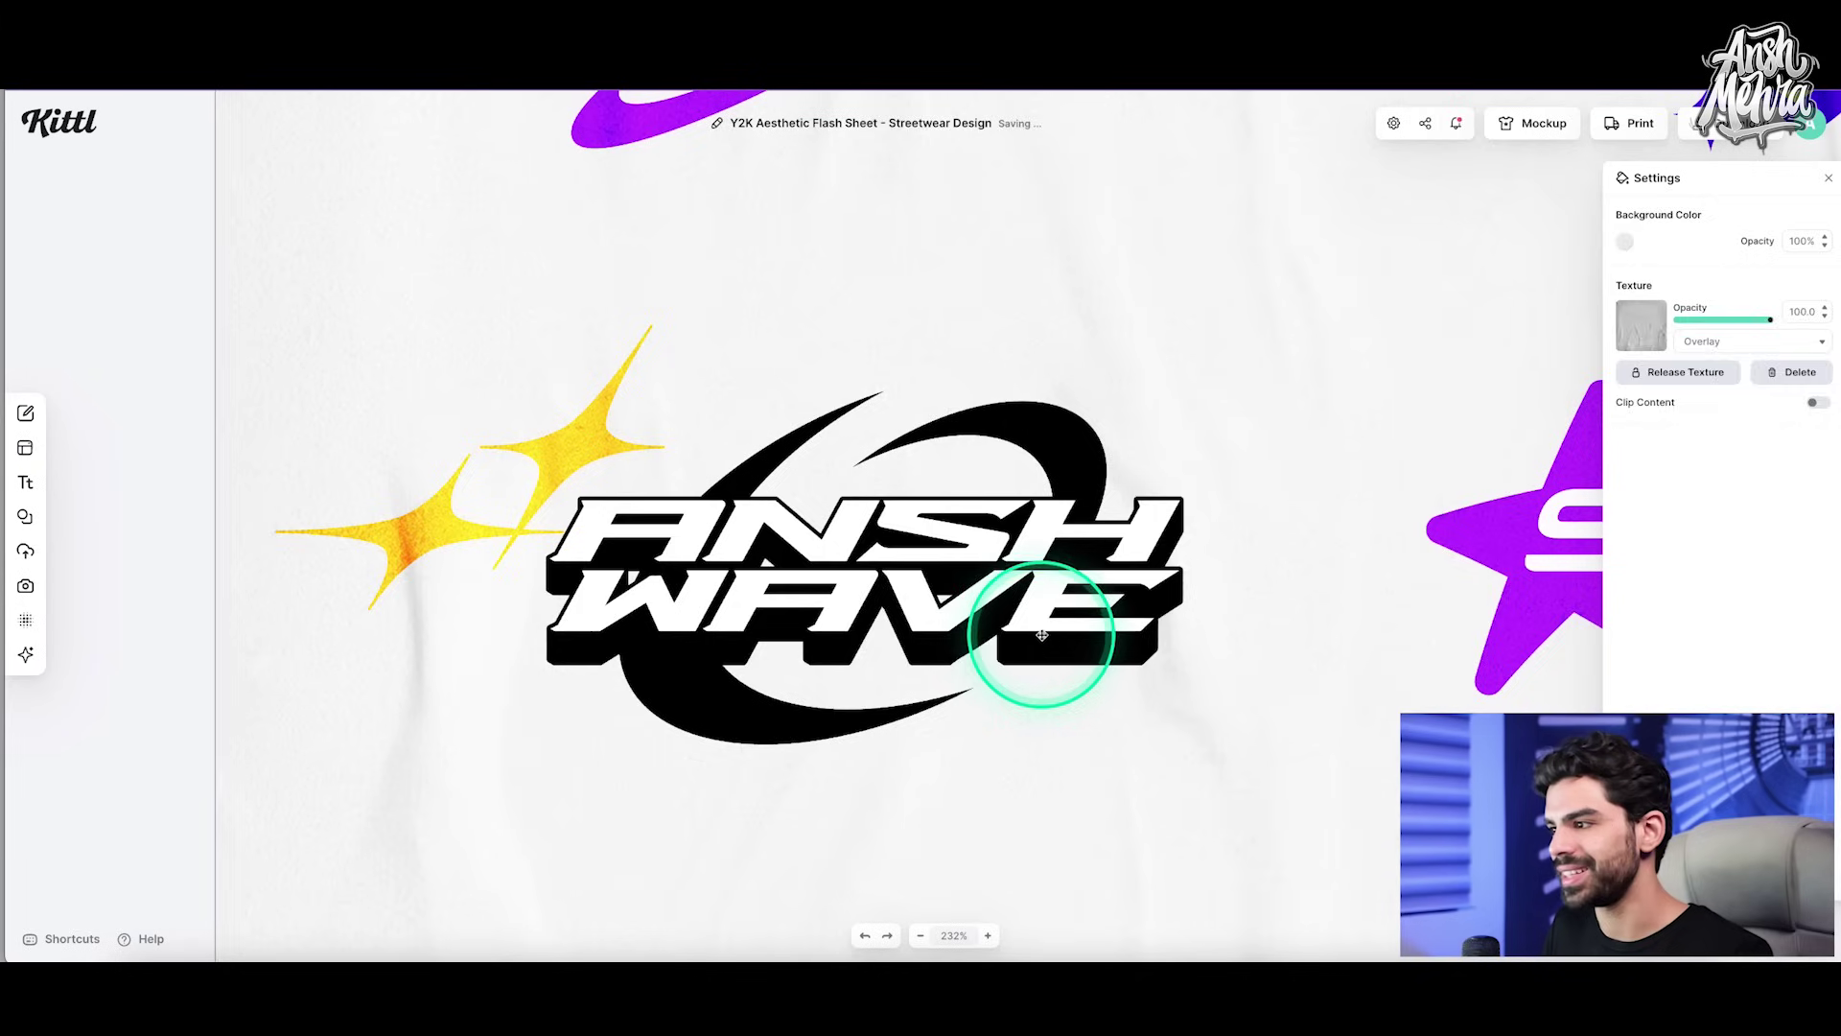
# Step: Replace the WAVE line with the creator's surname
pyautogui.click(1042, 635)
pyautogui.doubleClick(1041, 625)
pyautogui.write('M')
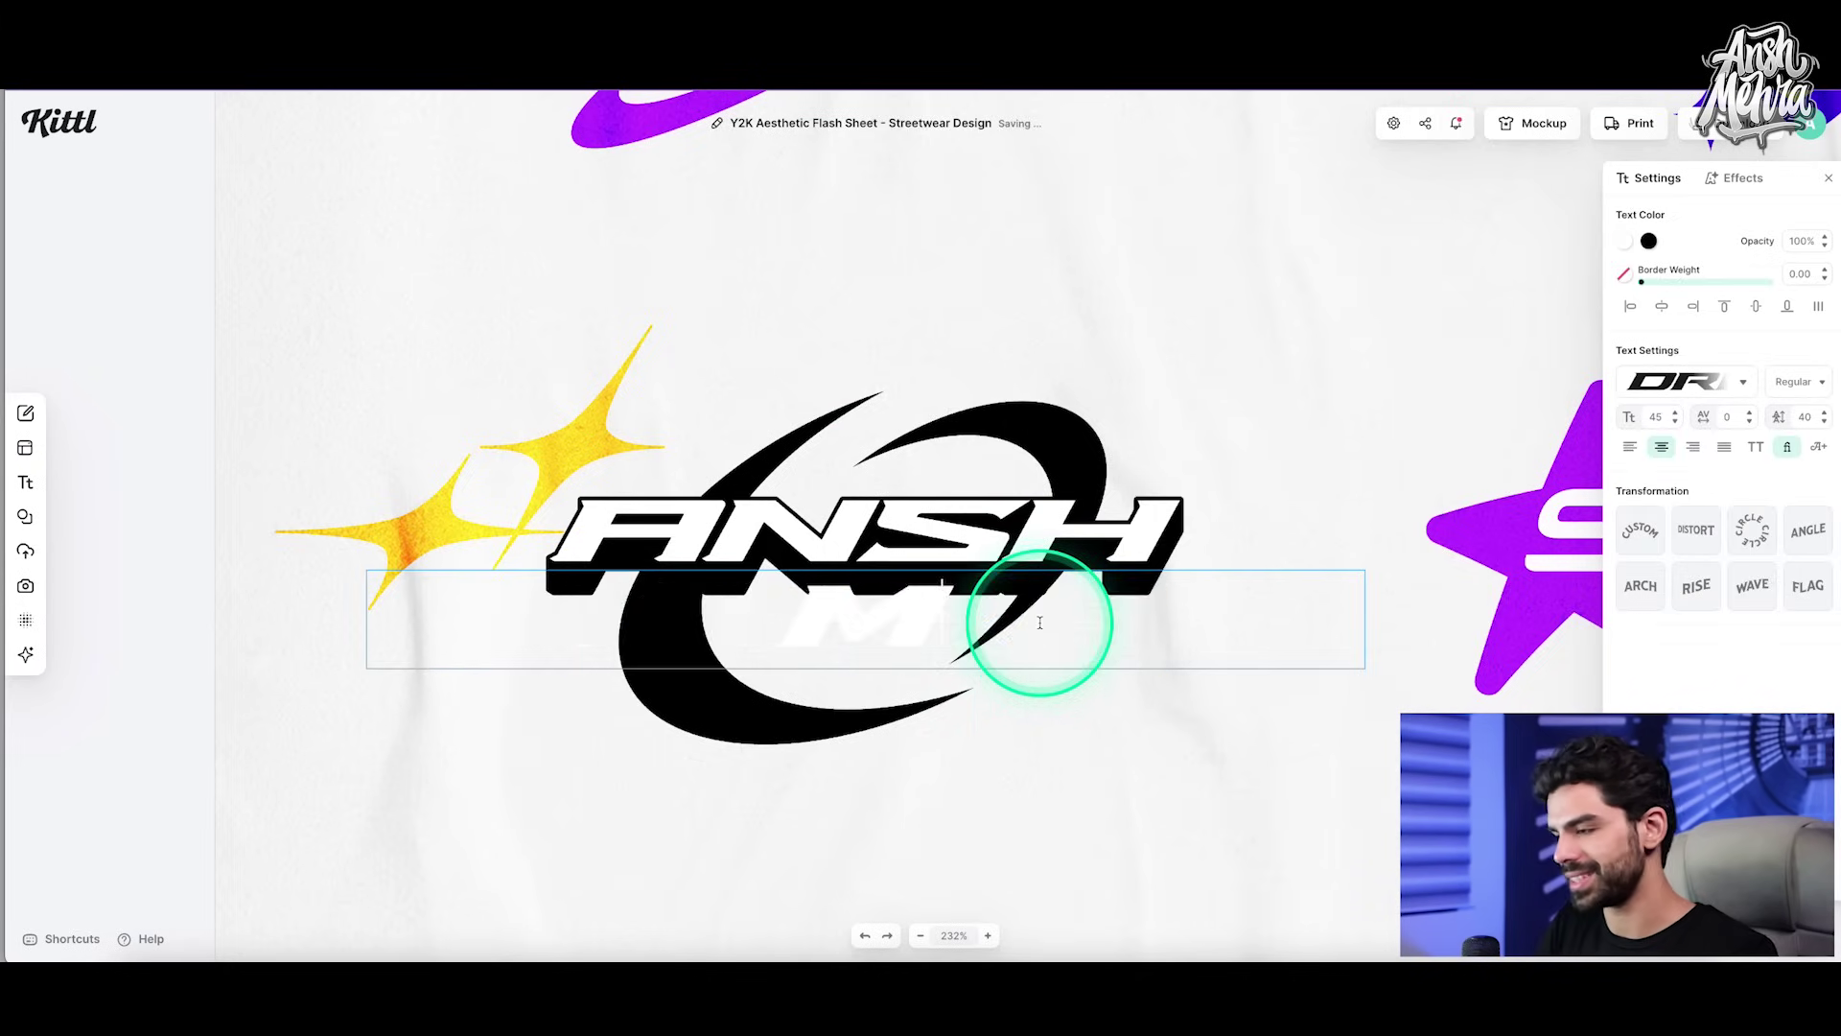
pyautogui.write('EHRA')
pyautogui.click(1080, 810)
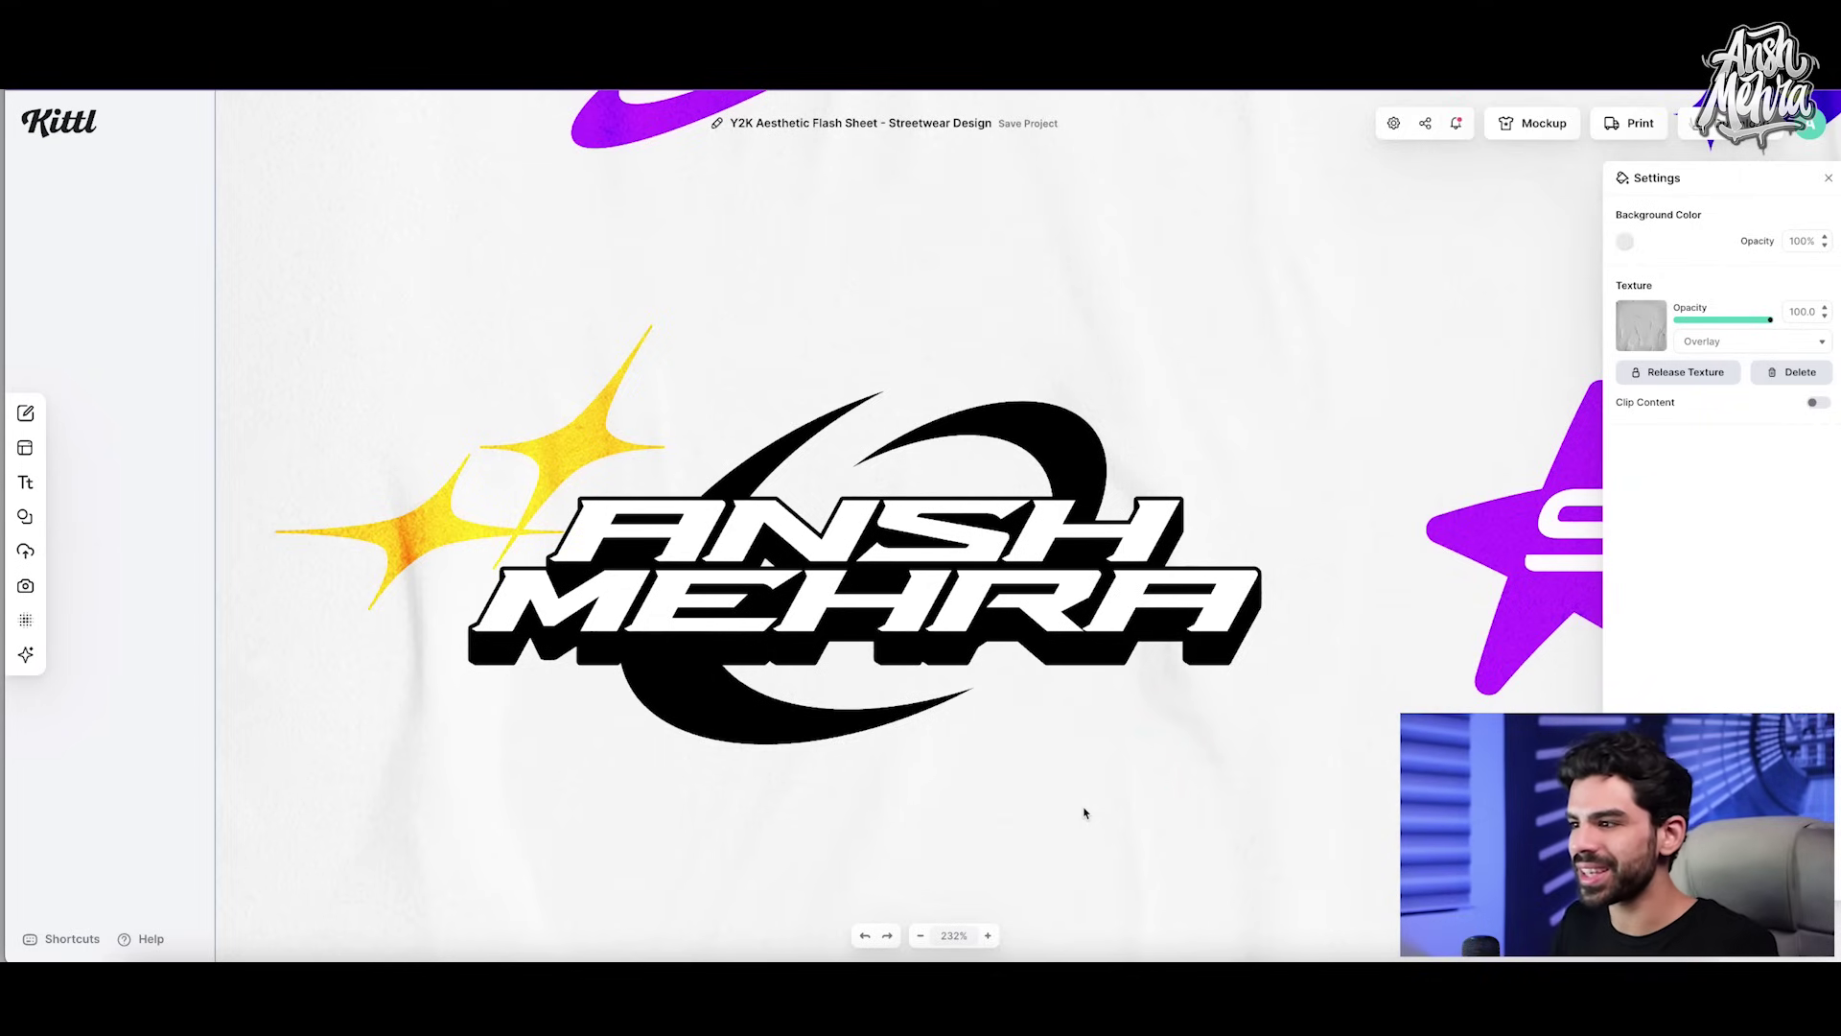
pyautogui.click(877, 619)
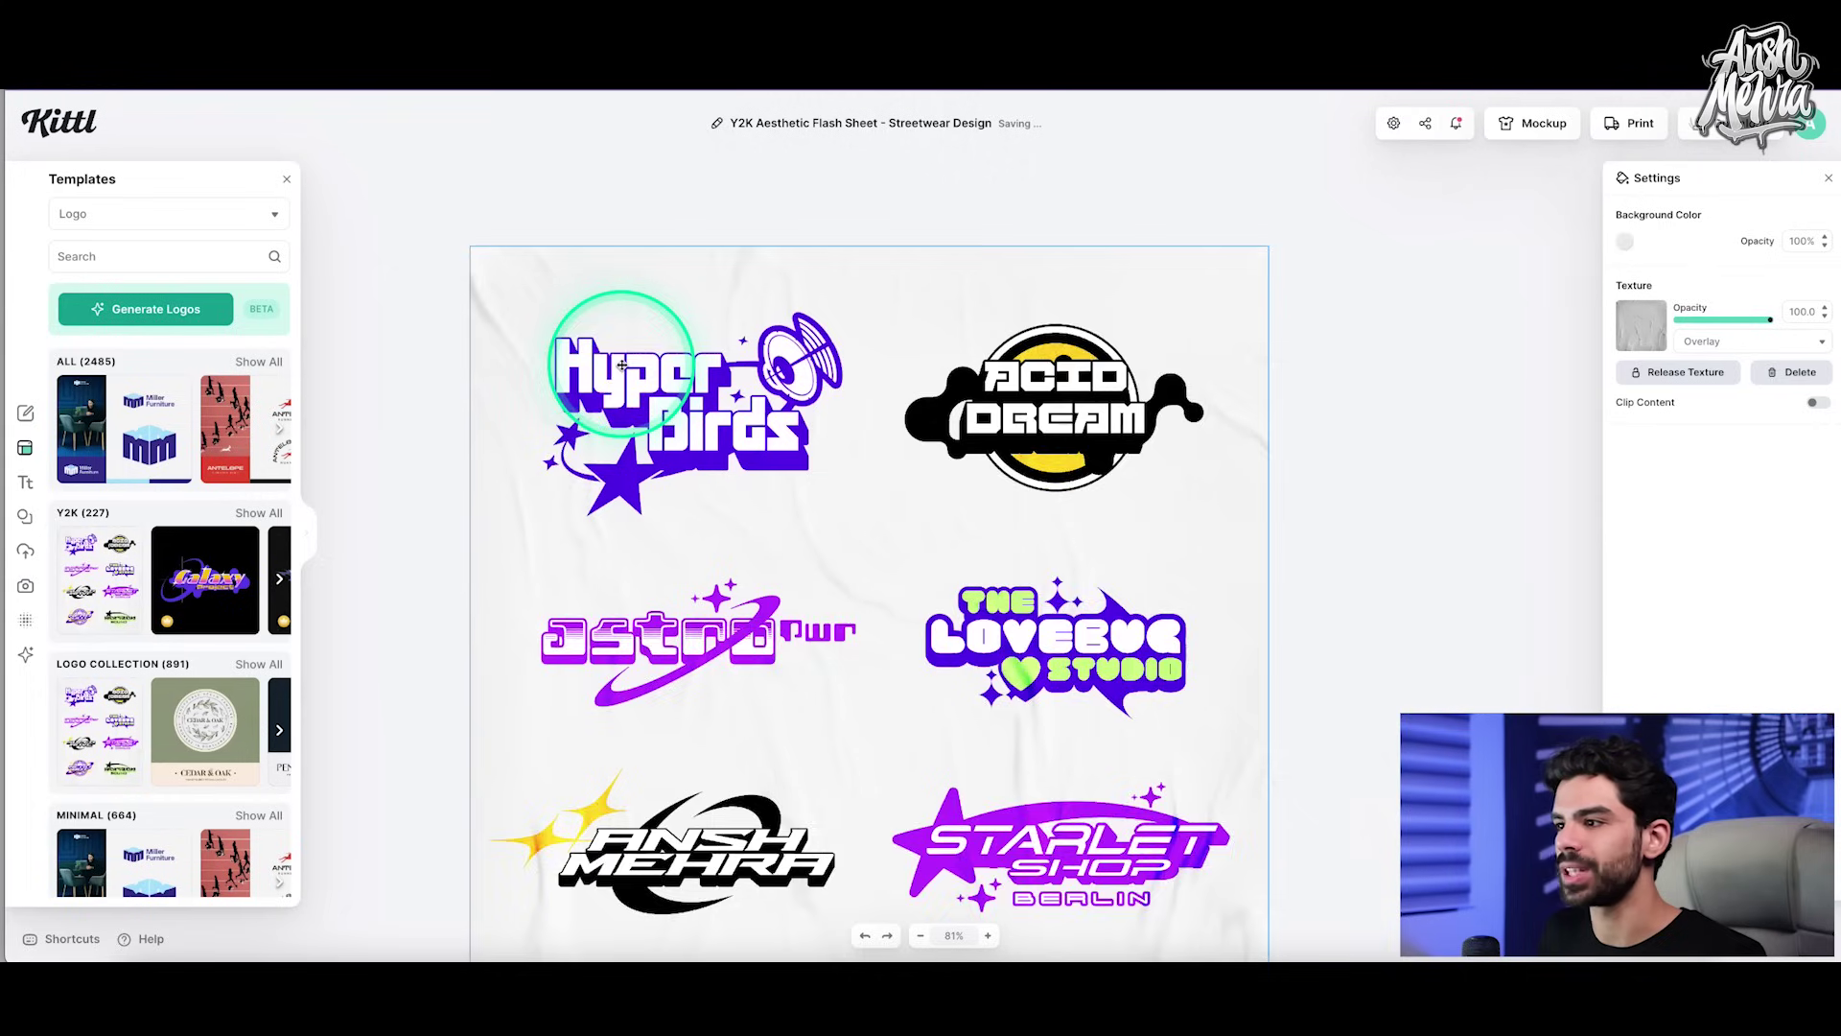
# Step: Retype the Hyper Birds logo text as 'Design' and 'Legends'
pyautogui.scroll(5, 622, 365)
pyautogui.click(654, 391)
pyautogui.click(650, 391)
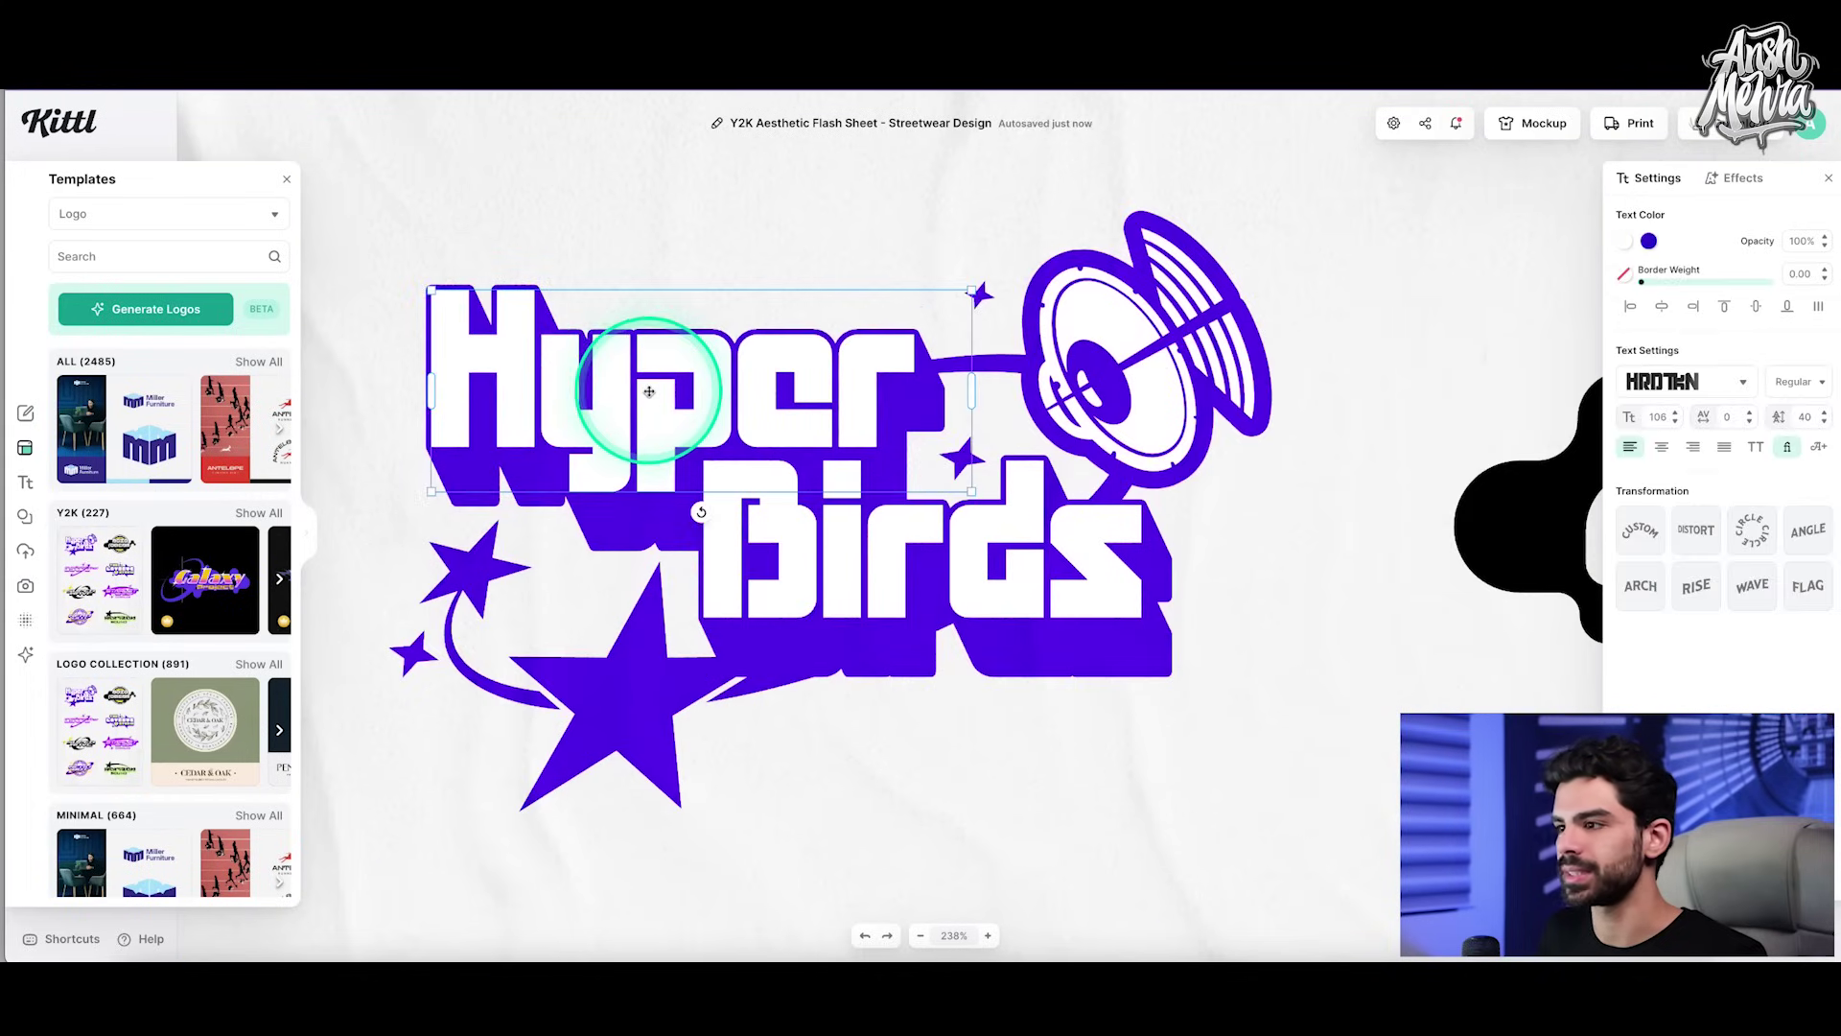
pyautogui.doubleClick(662, 391)
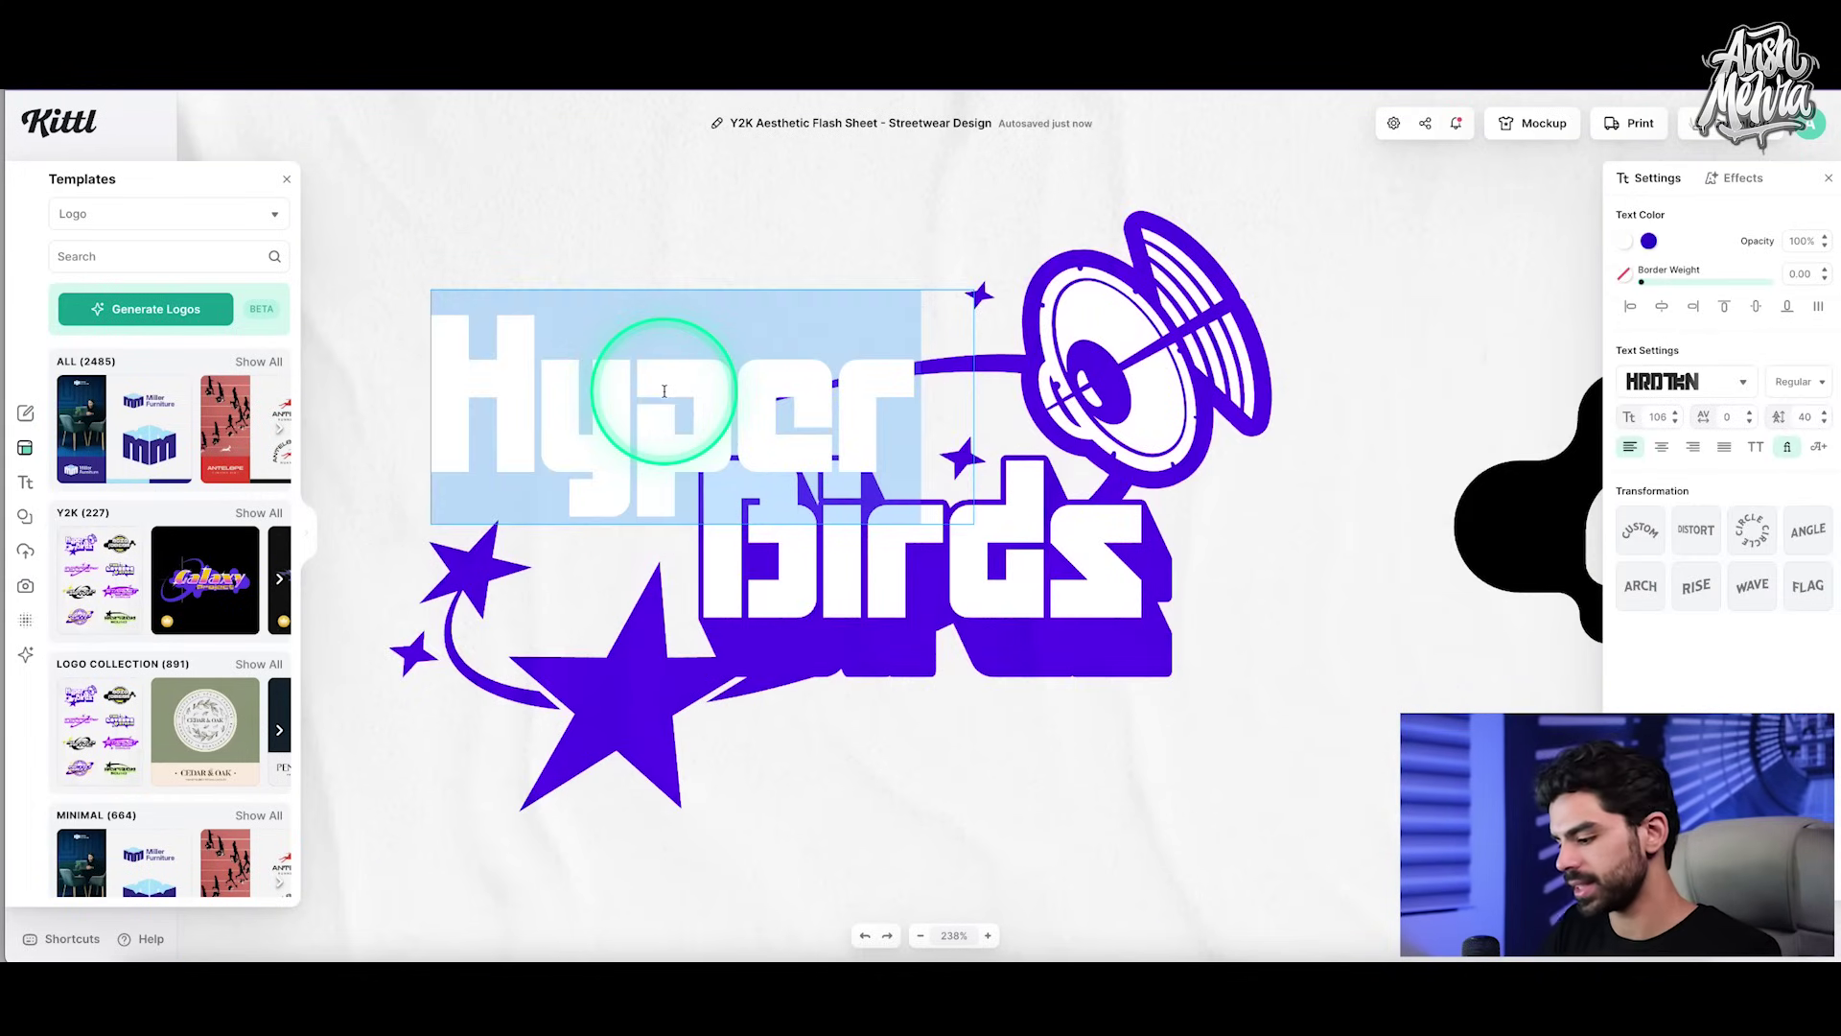
pyautogui.write('Design')
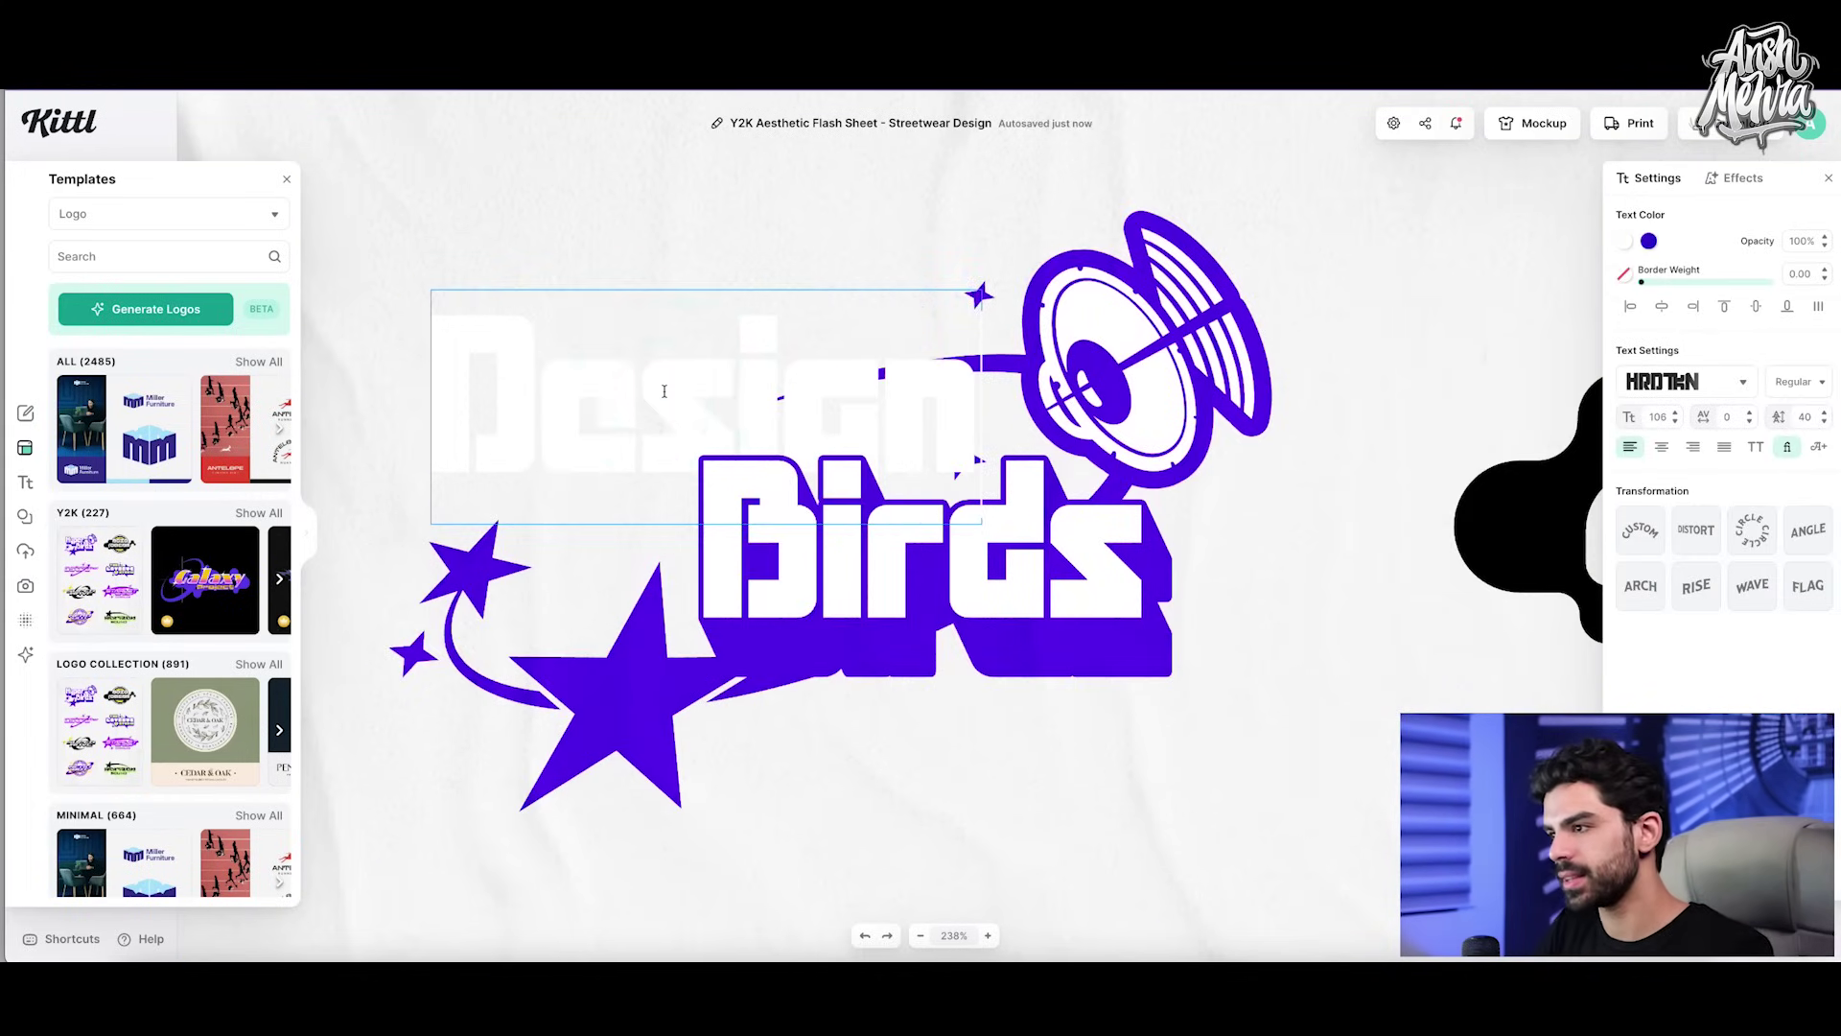
pyautogui.doubleClick(967, 550)
pyautogui.write('Legends')
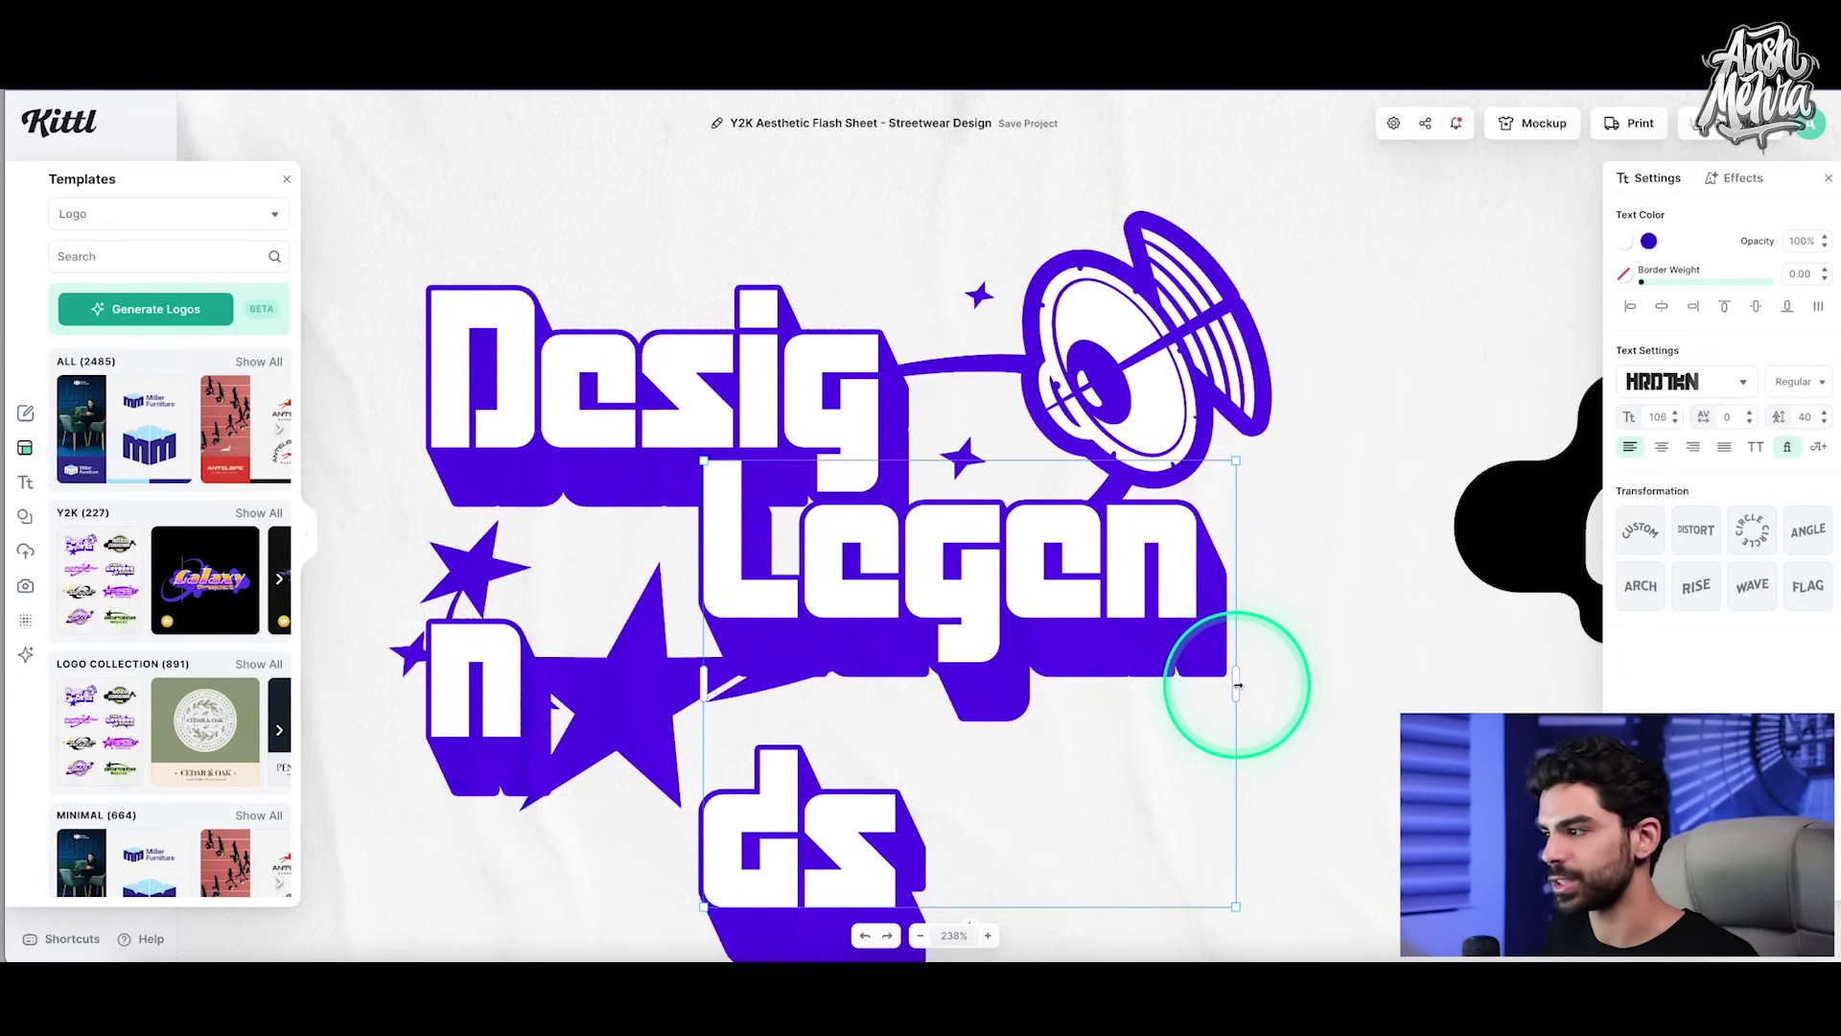
# Step: Widen the Design and Legends text boxes so each word fits on one line
pyautogui.moveTo(1236, 685); pyautogui.dragTo(1481, 680)
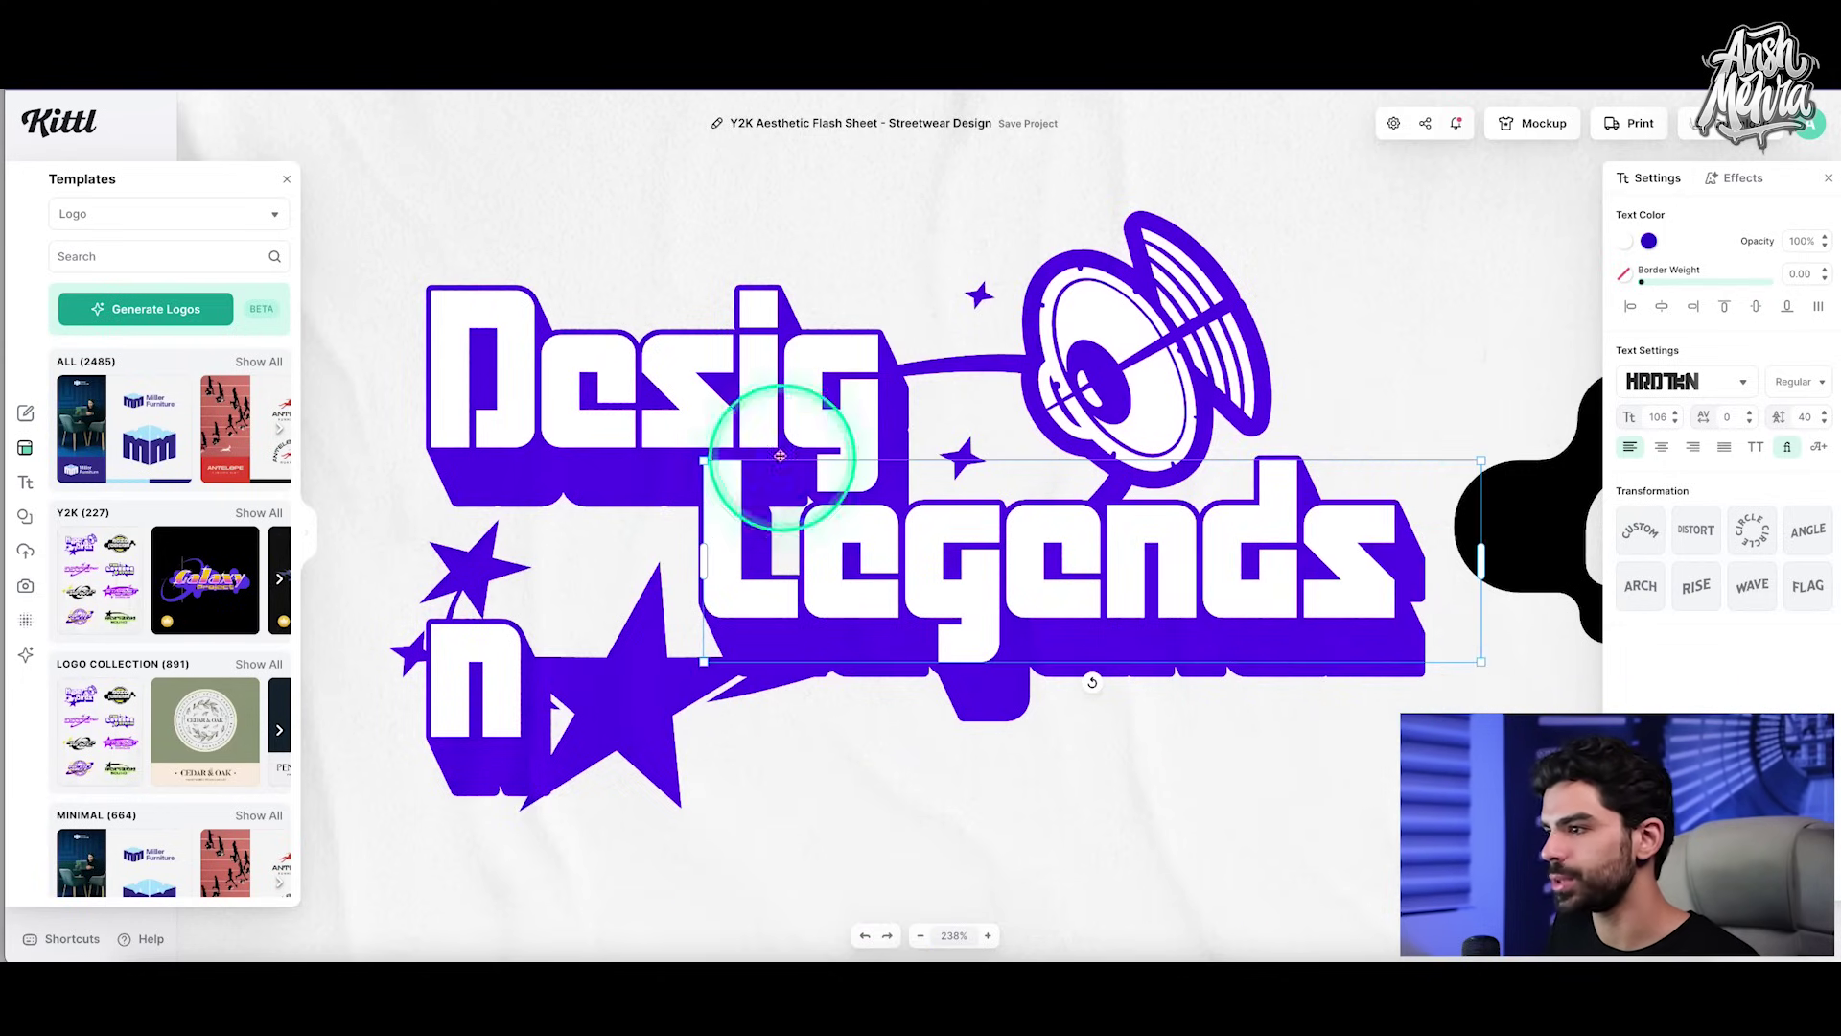
pyautogui.click(802, 417)
pyautogui.moveTo(974, 508); pyautogui.dragTo(984, 563)
pyautogui.click(1141, 561)
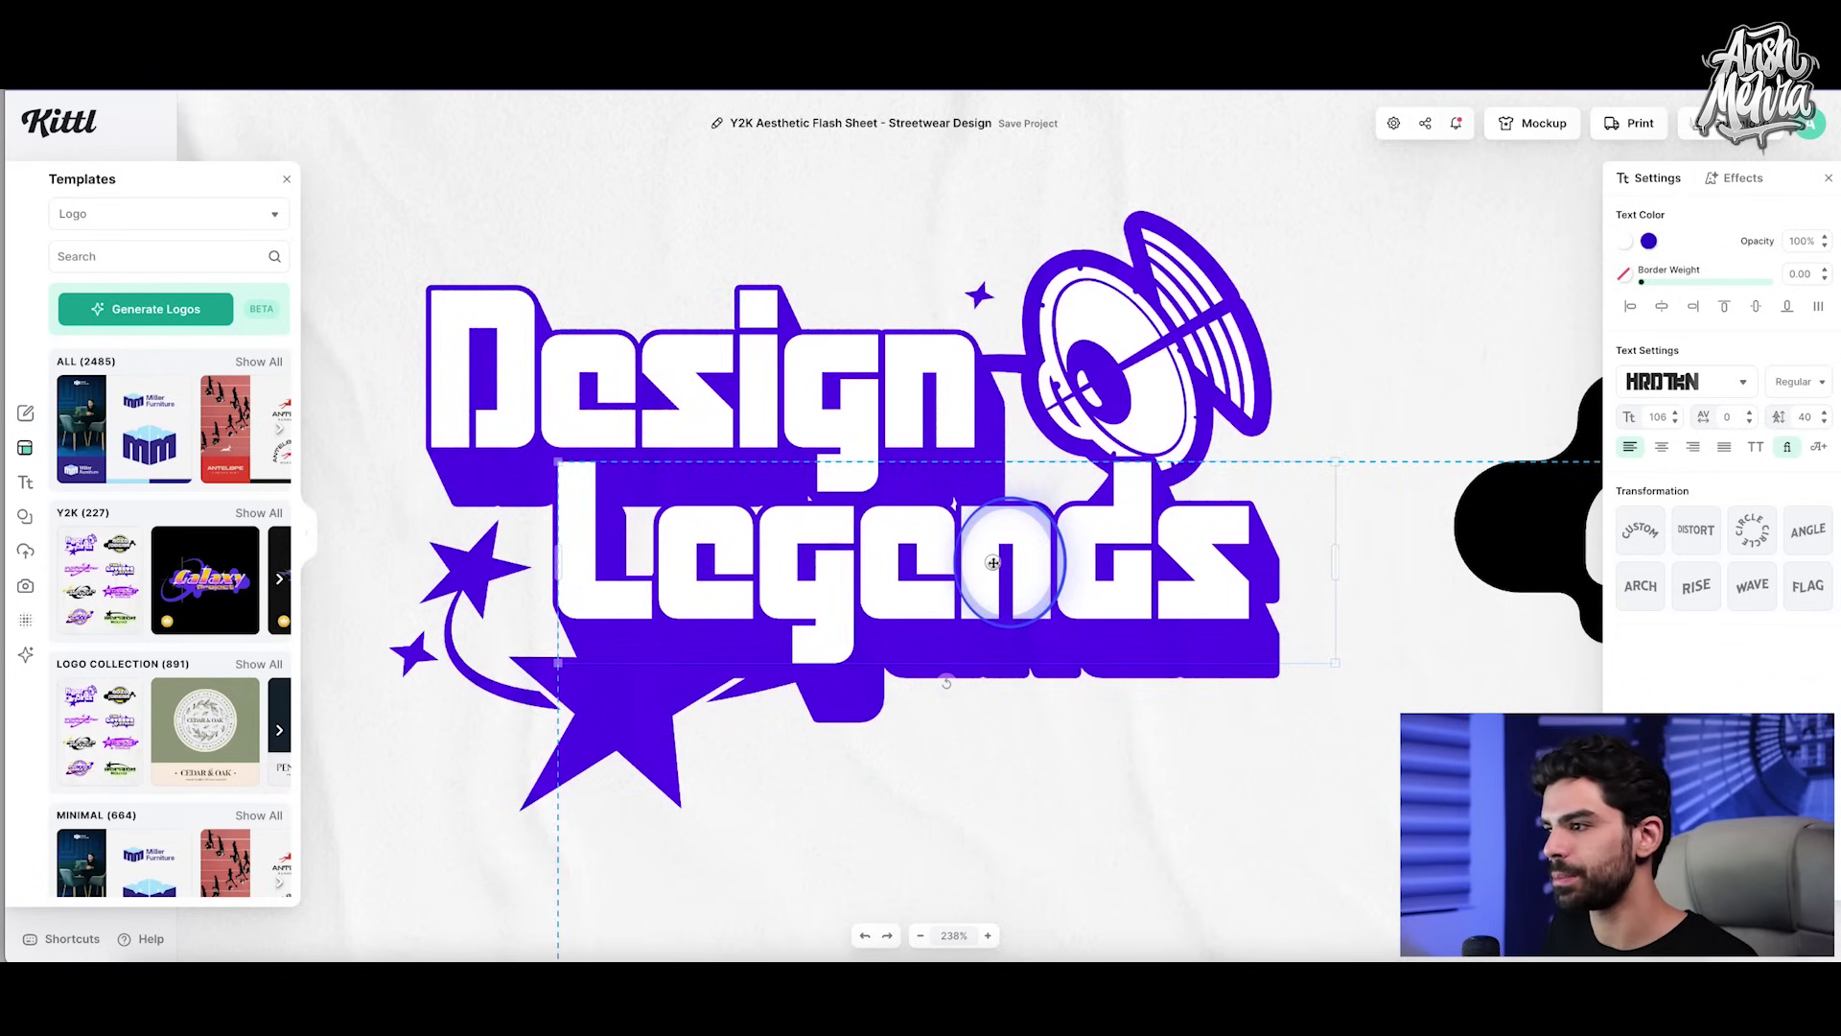
pyautogui.click(1359, 393)
# Step: Change the Design Legends group colour from blue to red (cf0000)
pyautogui.click(829, 429)
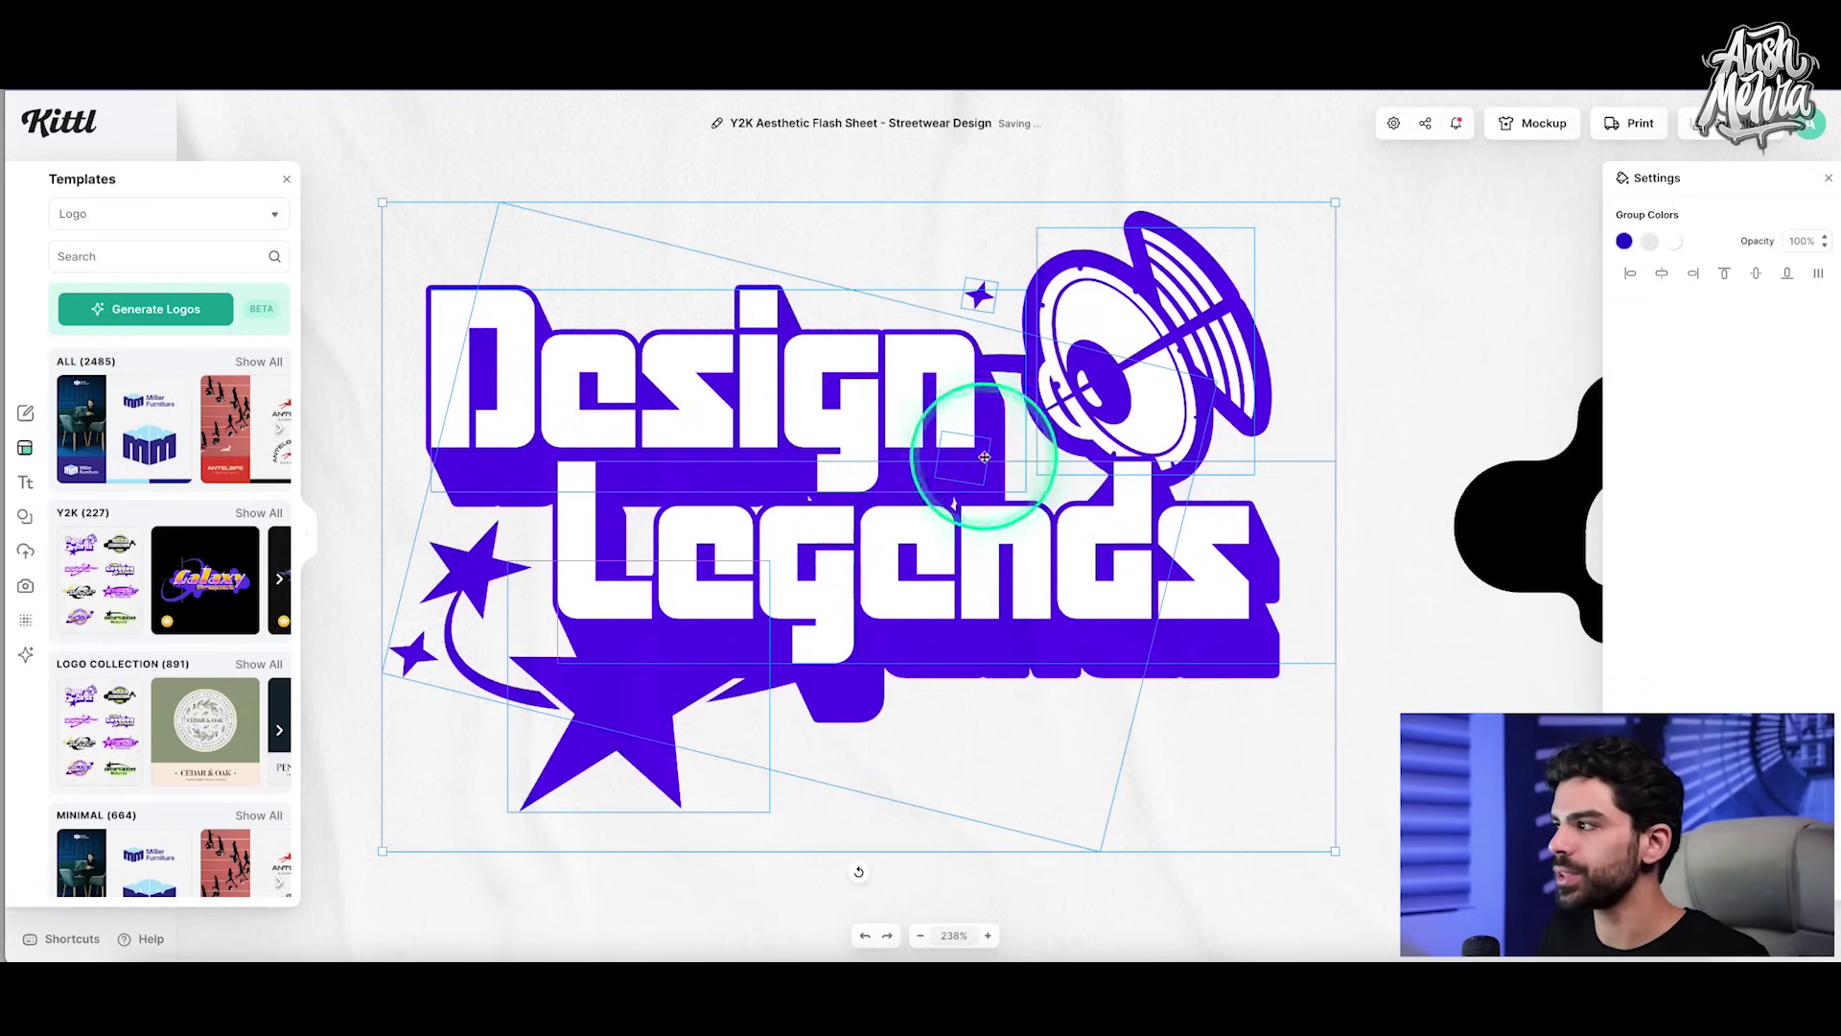
pyautogui.click(1625, 241)
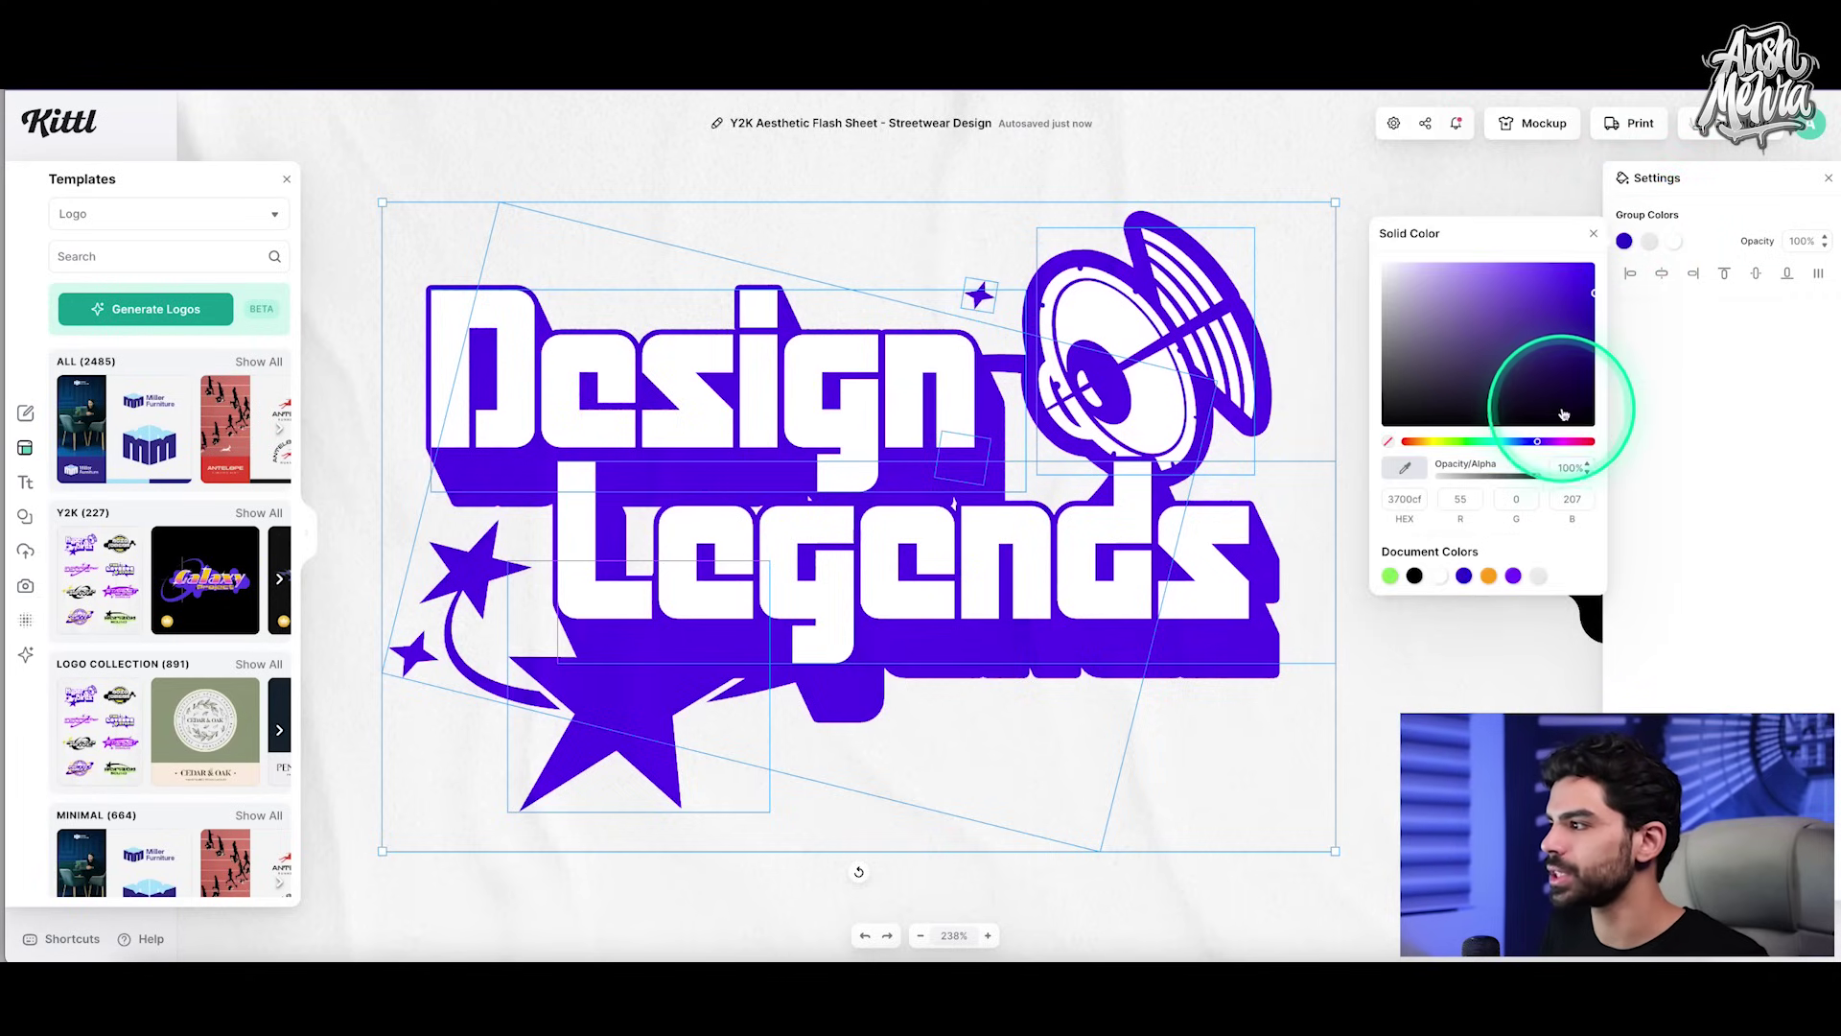
pyautogui.moveTo(1584, 441); pyautogui.dragTo(1636, 344)
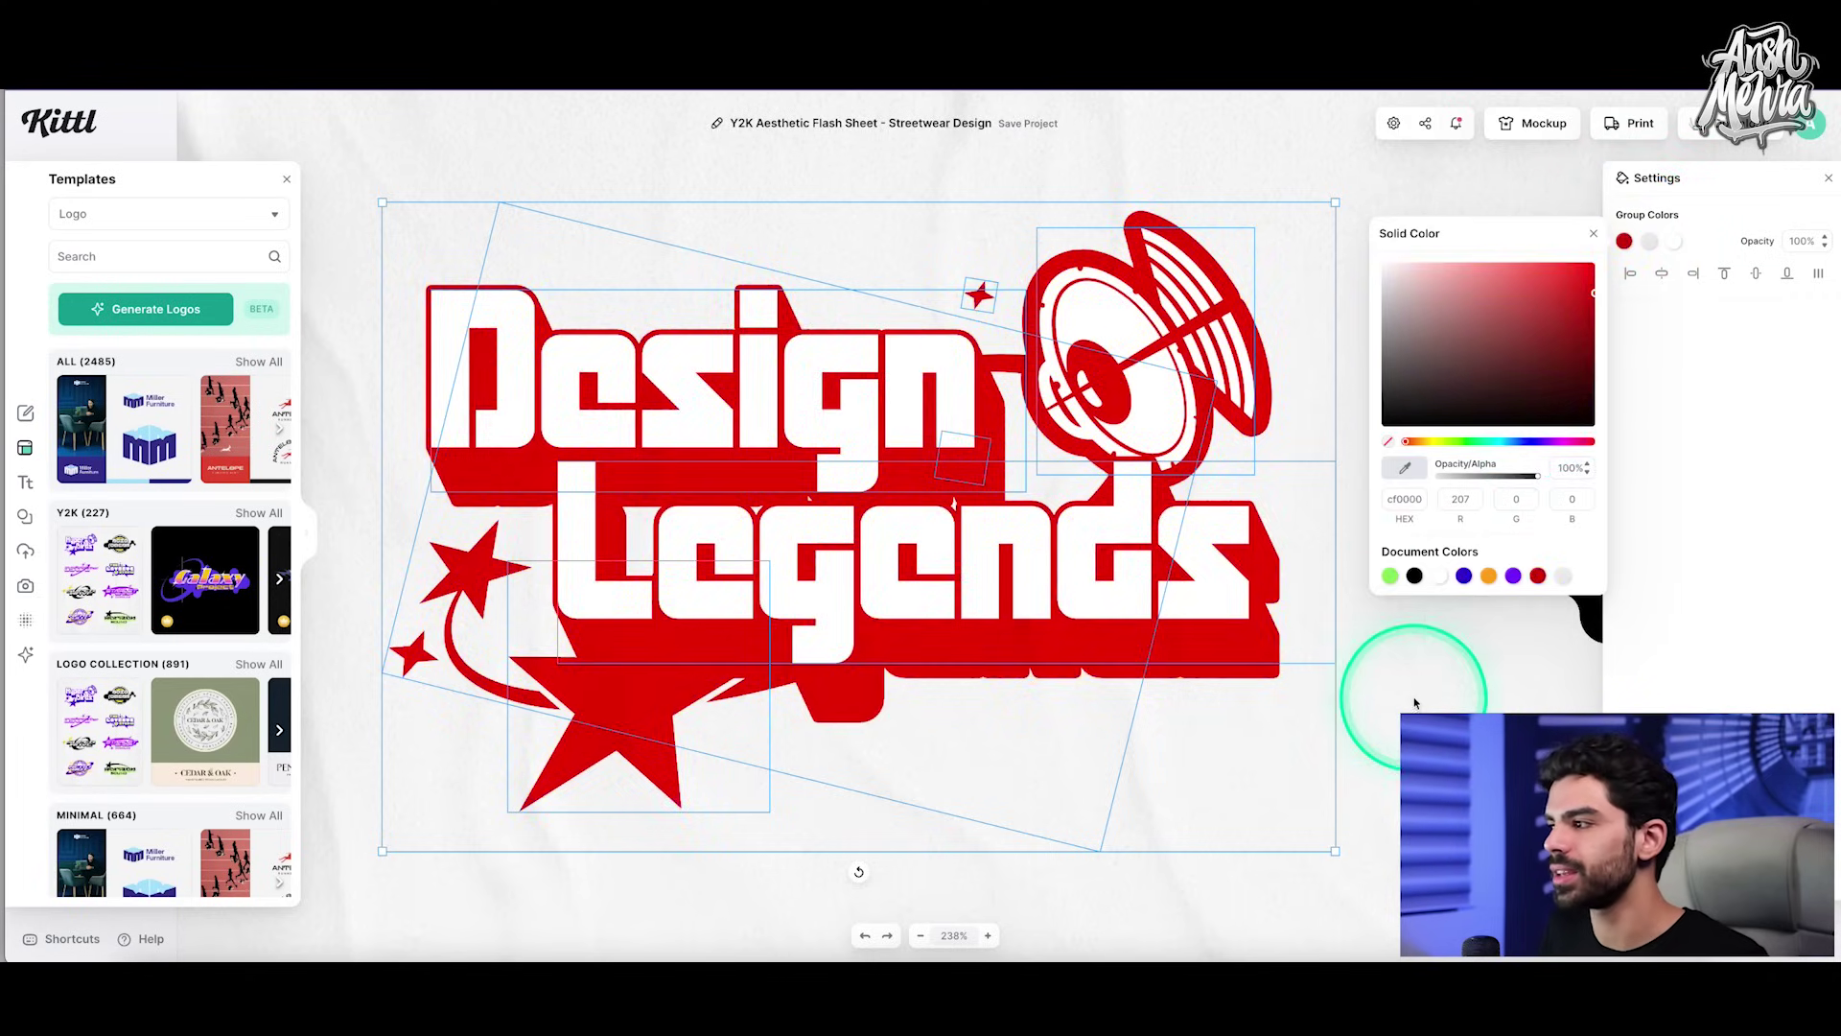
pyautogui.click(1414, 702)
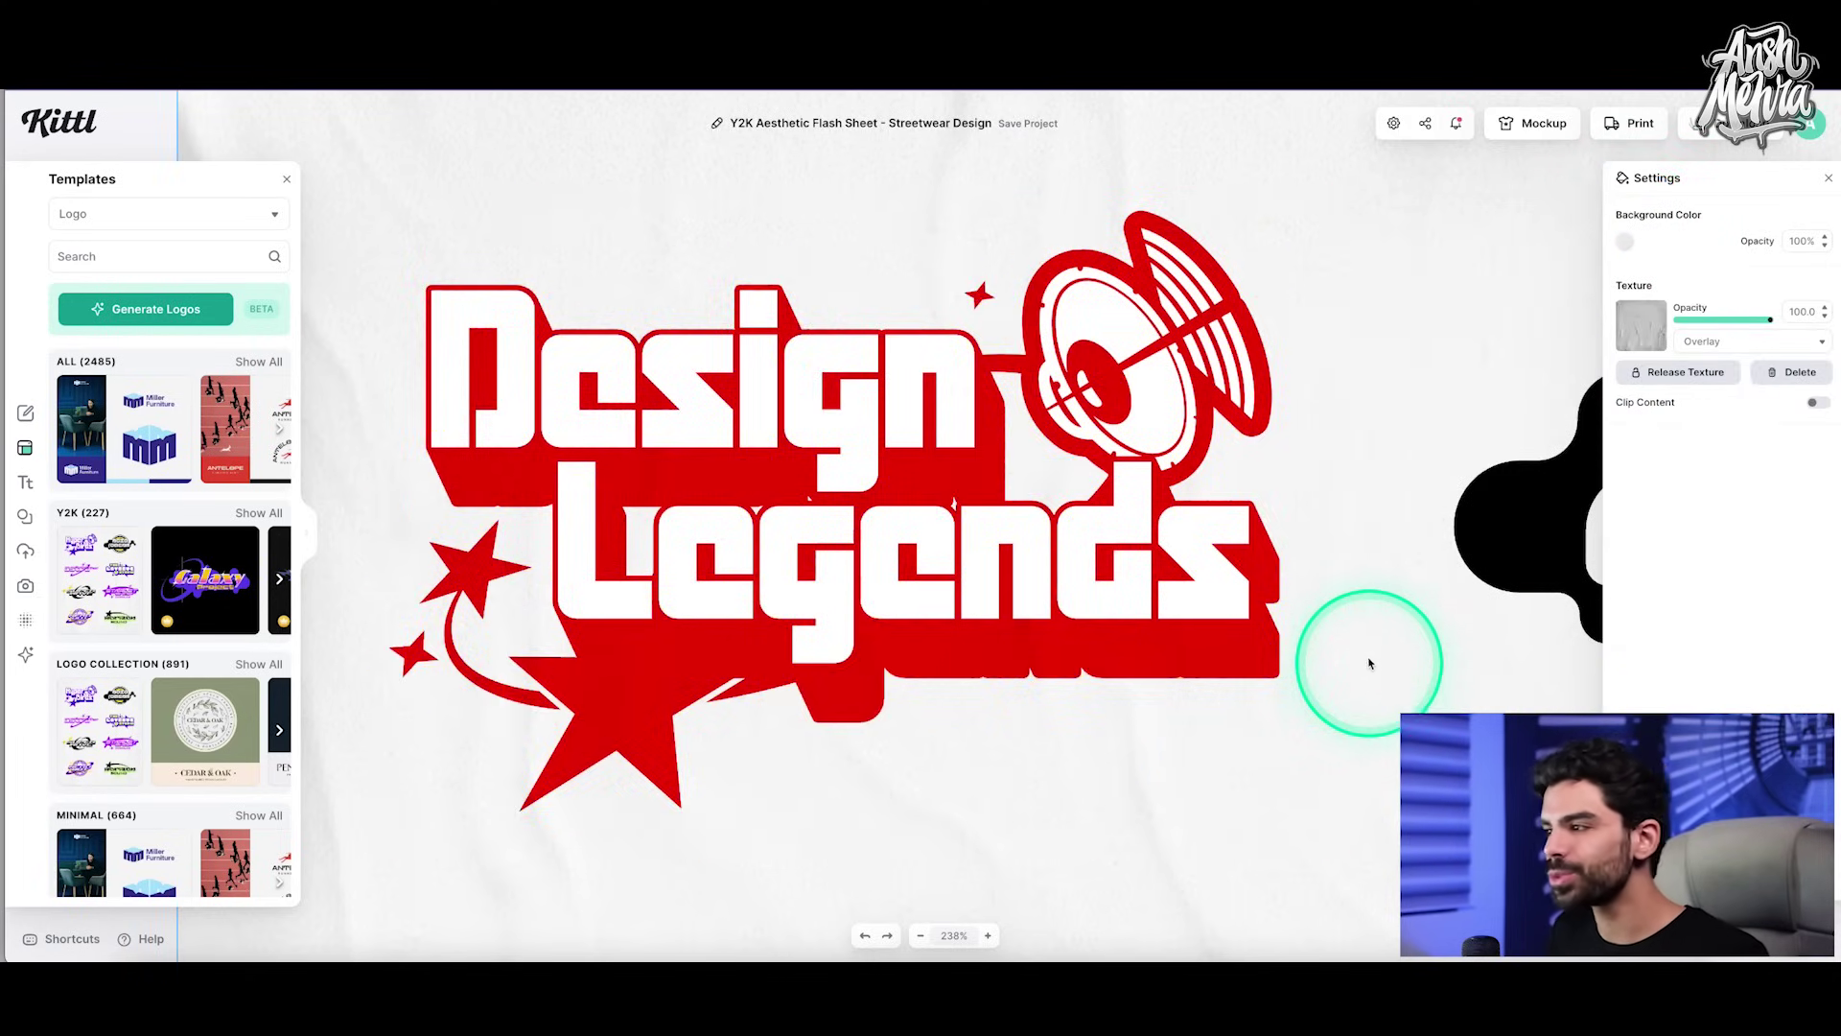
# Step: Create a new blank 1080 × 1080 px Instagram Post project from My Projects
pyautogui.scroll(-5, 1335, 591)
pyautogui.hscroll(5, 1334, 589)
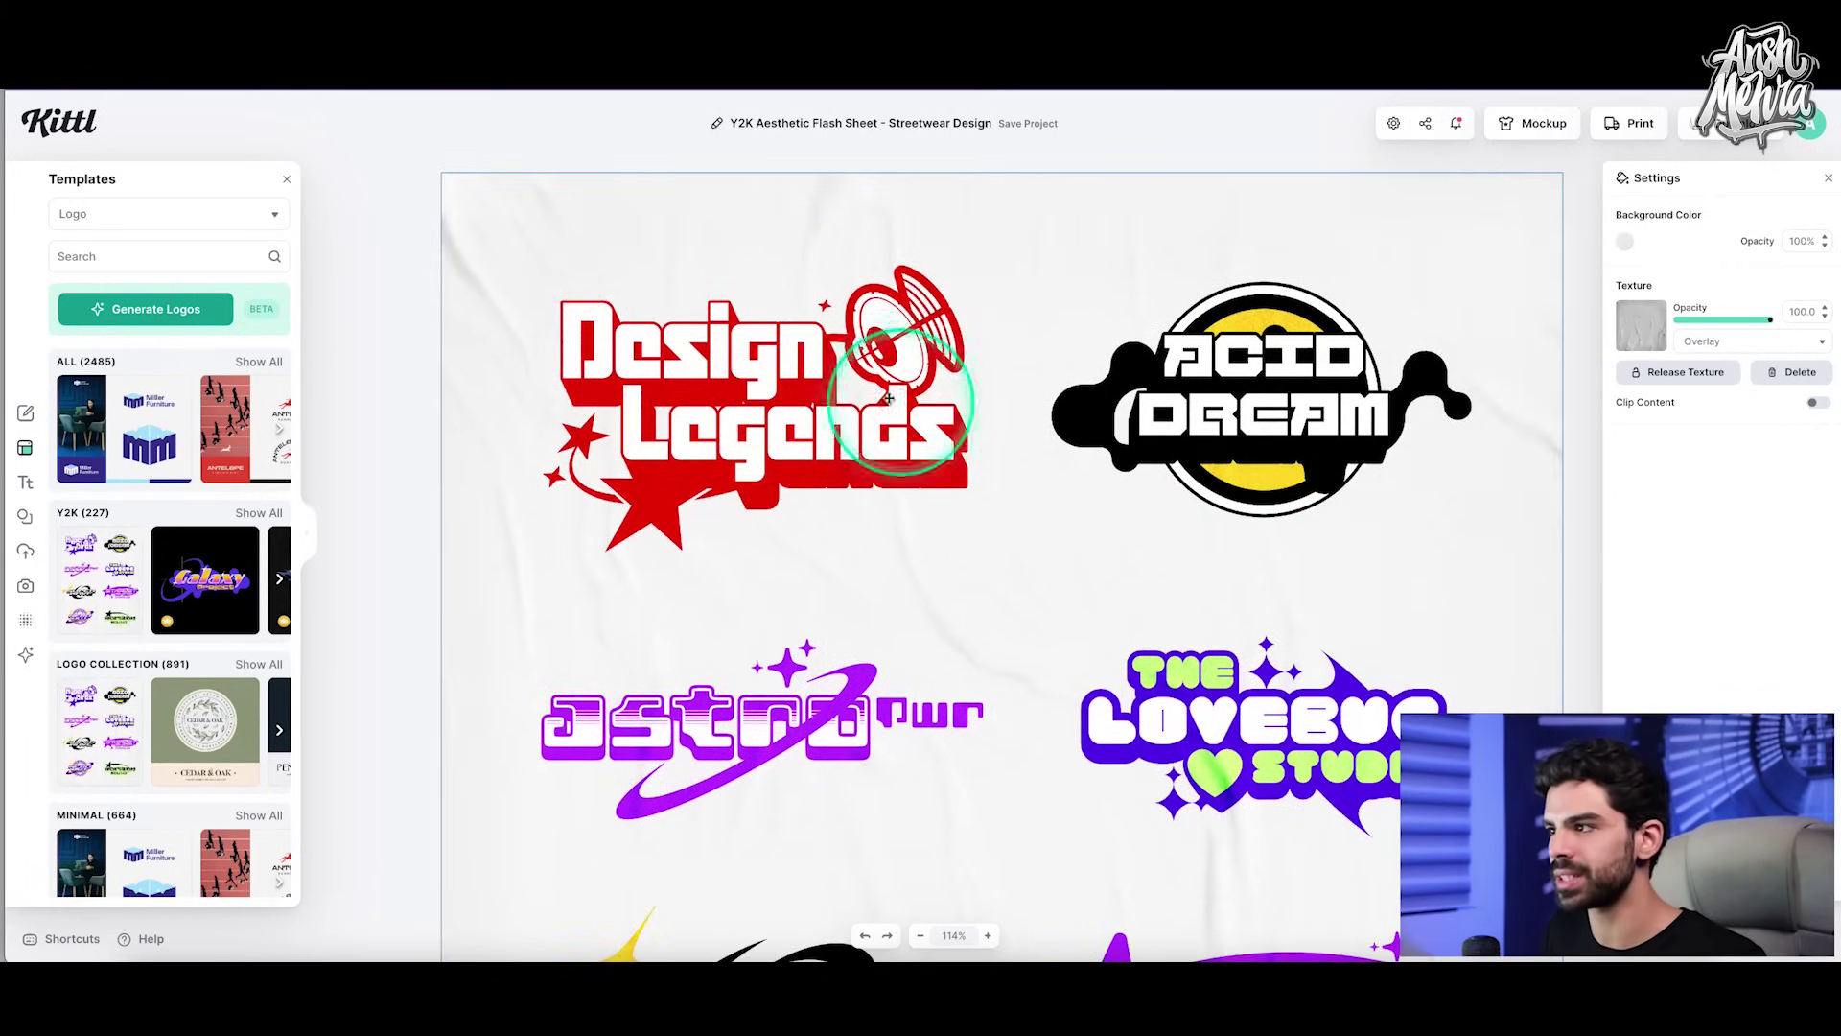
pyautogui.click(944, 372)
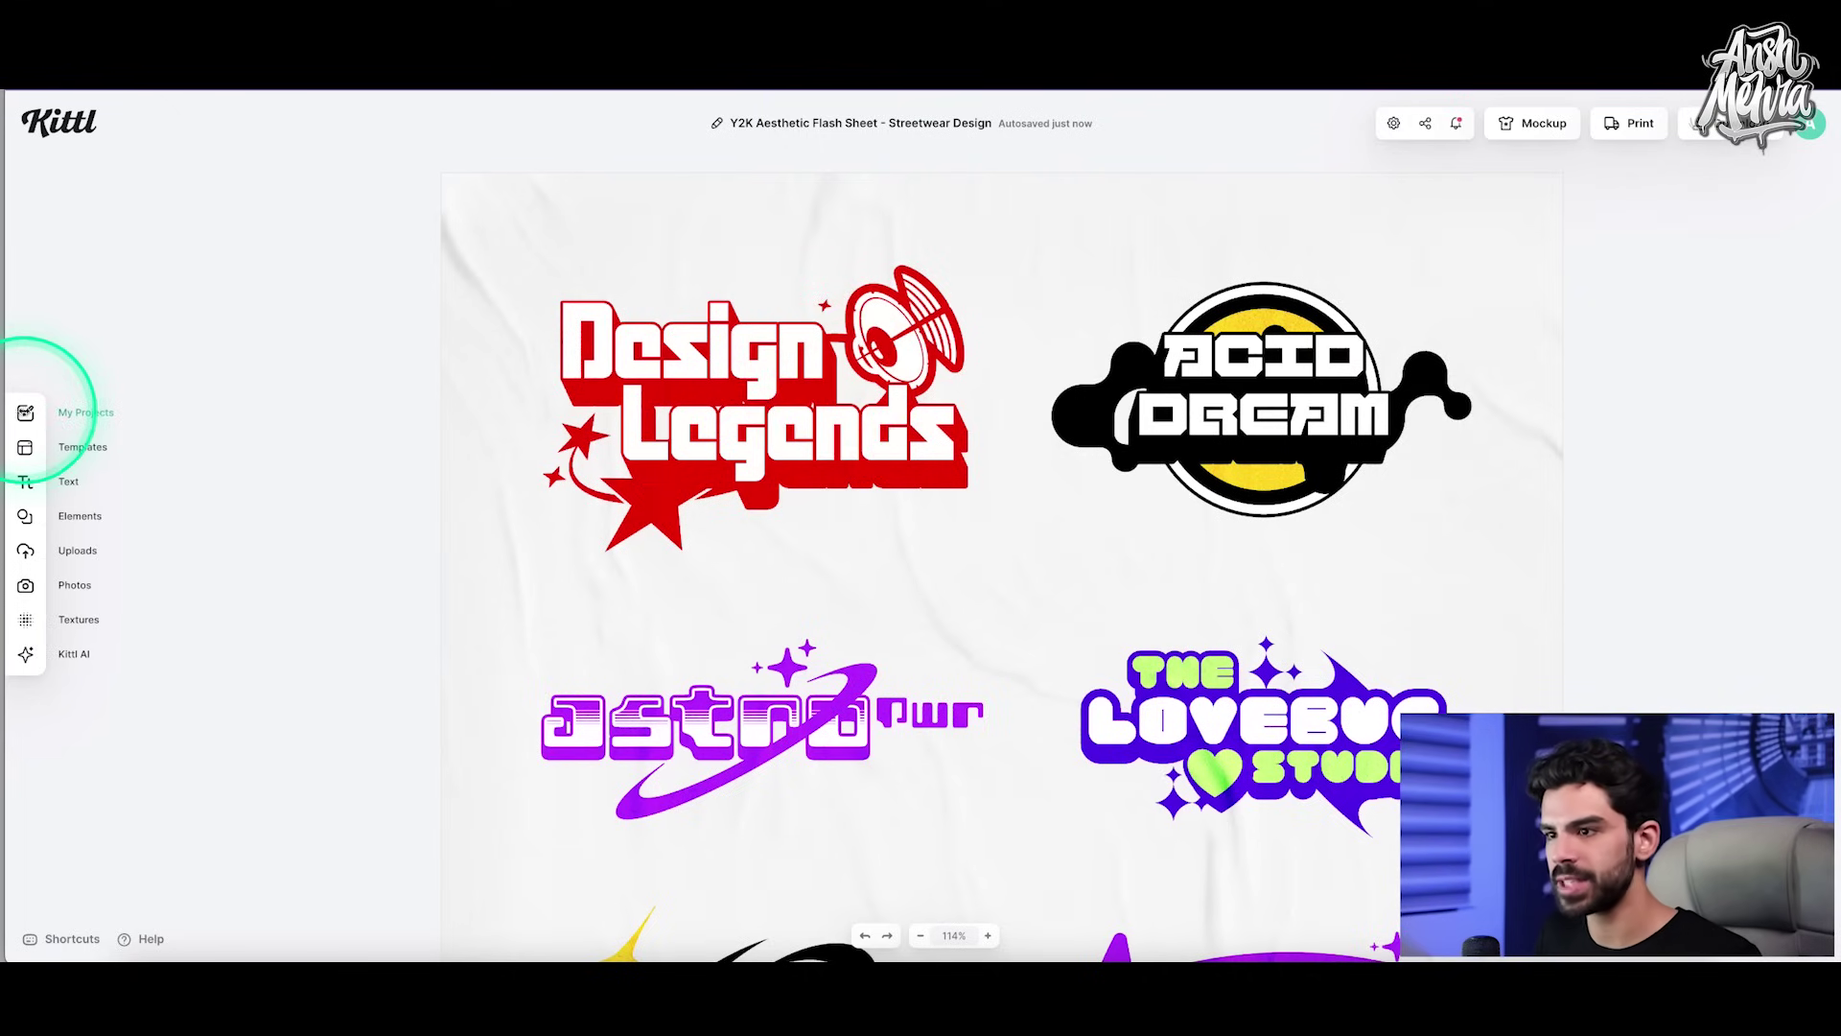
pyautogui.click(26, 415)
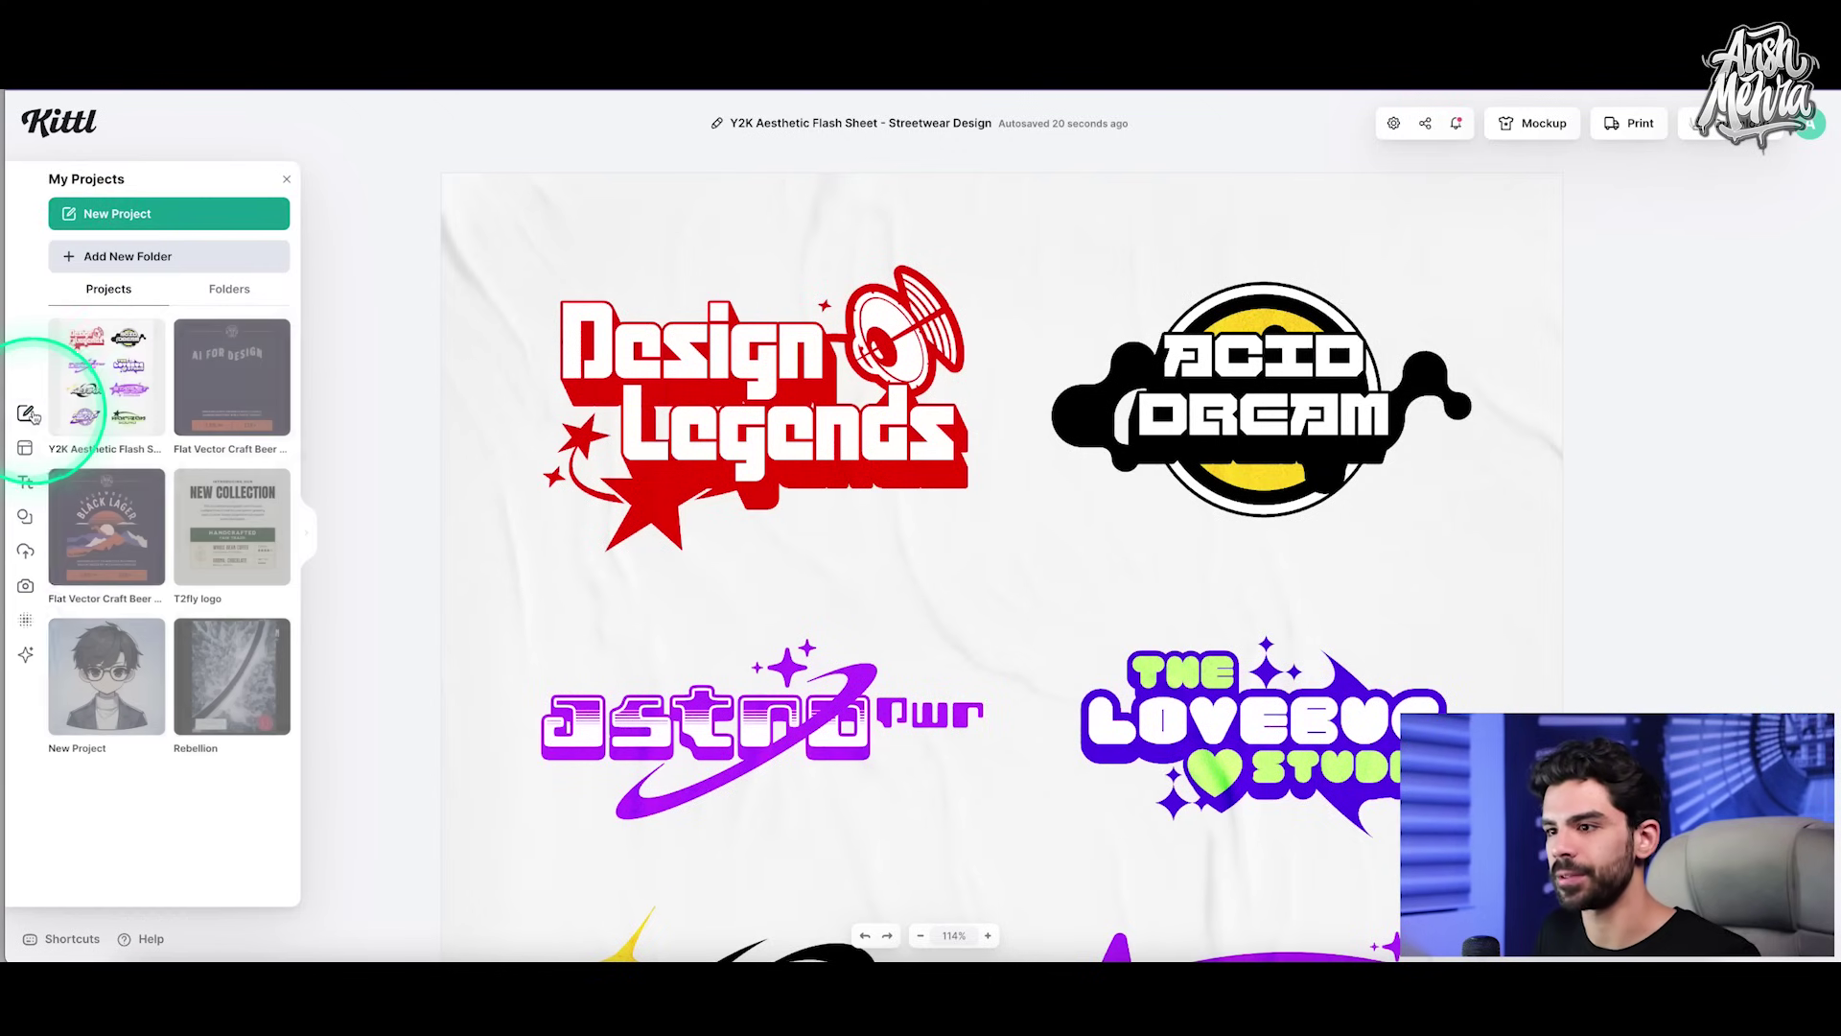
pyautogui.click(136, 228)
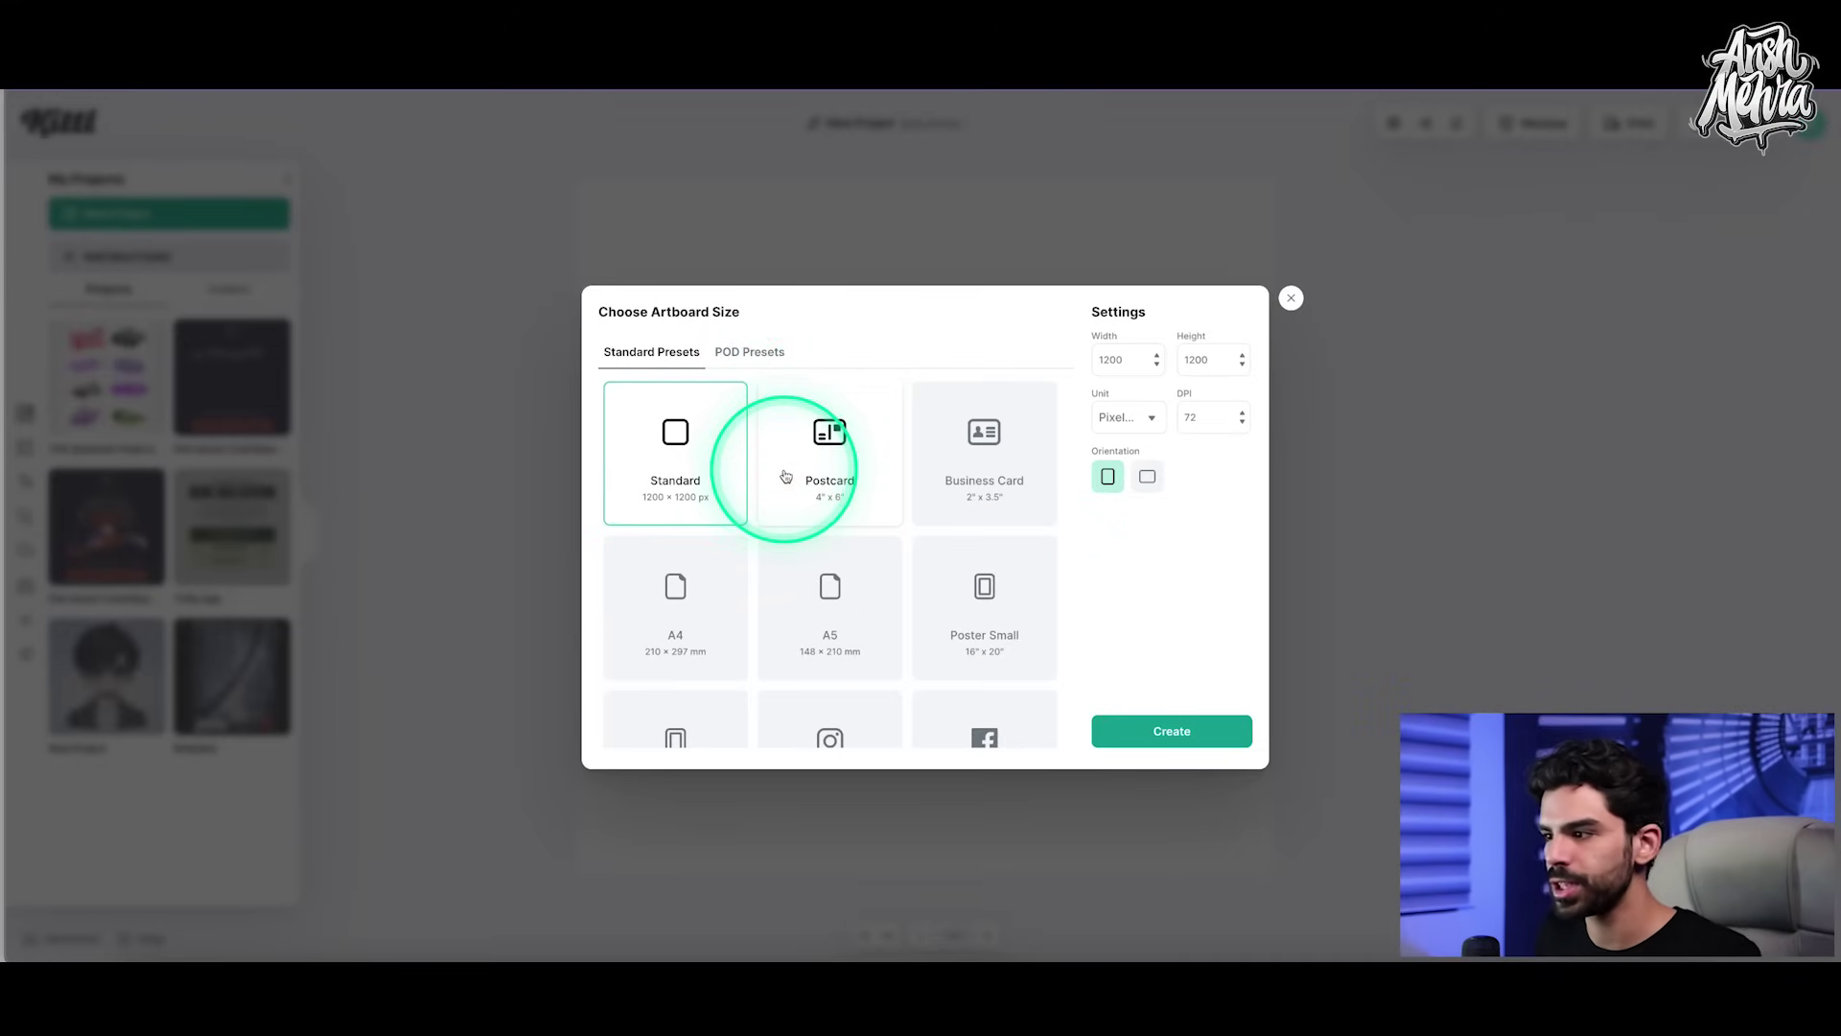
pyautogui.scroll(-1, 786, 477)
pyautogui.click(858, 705)
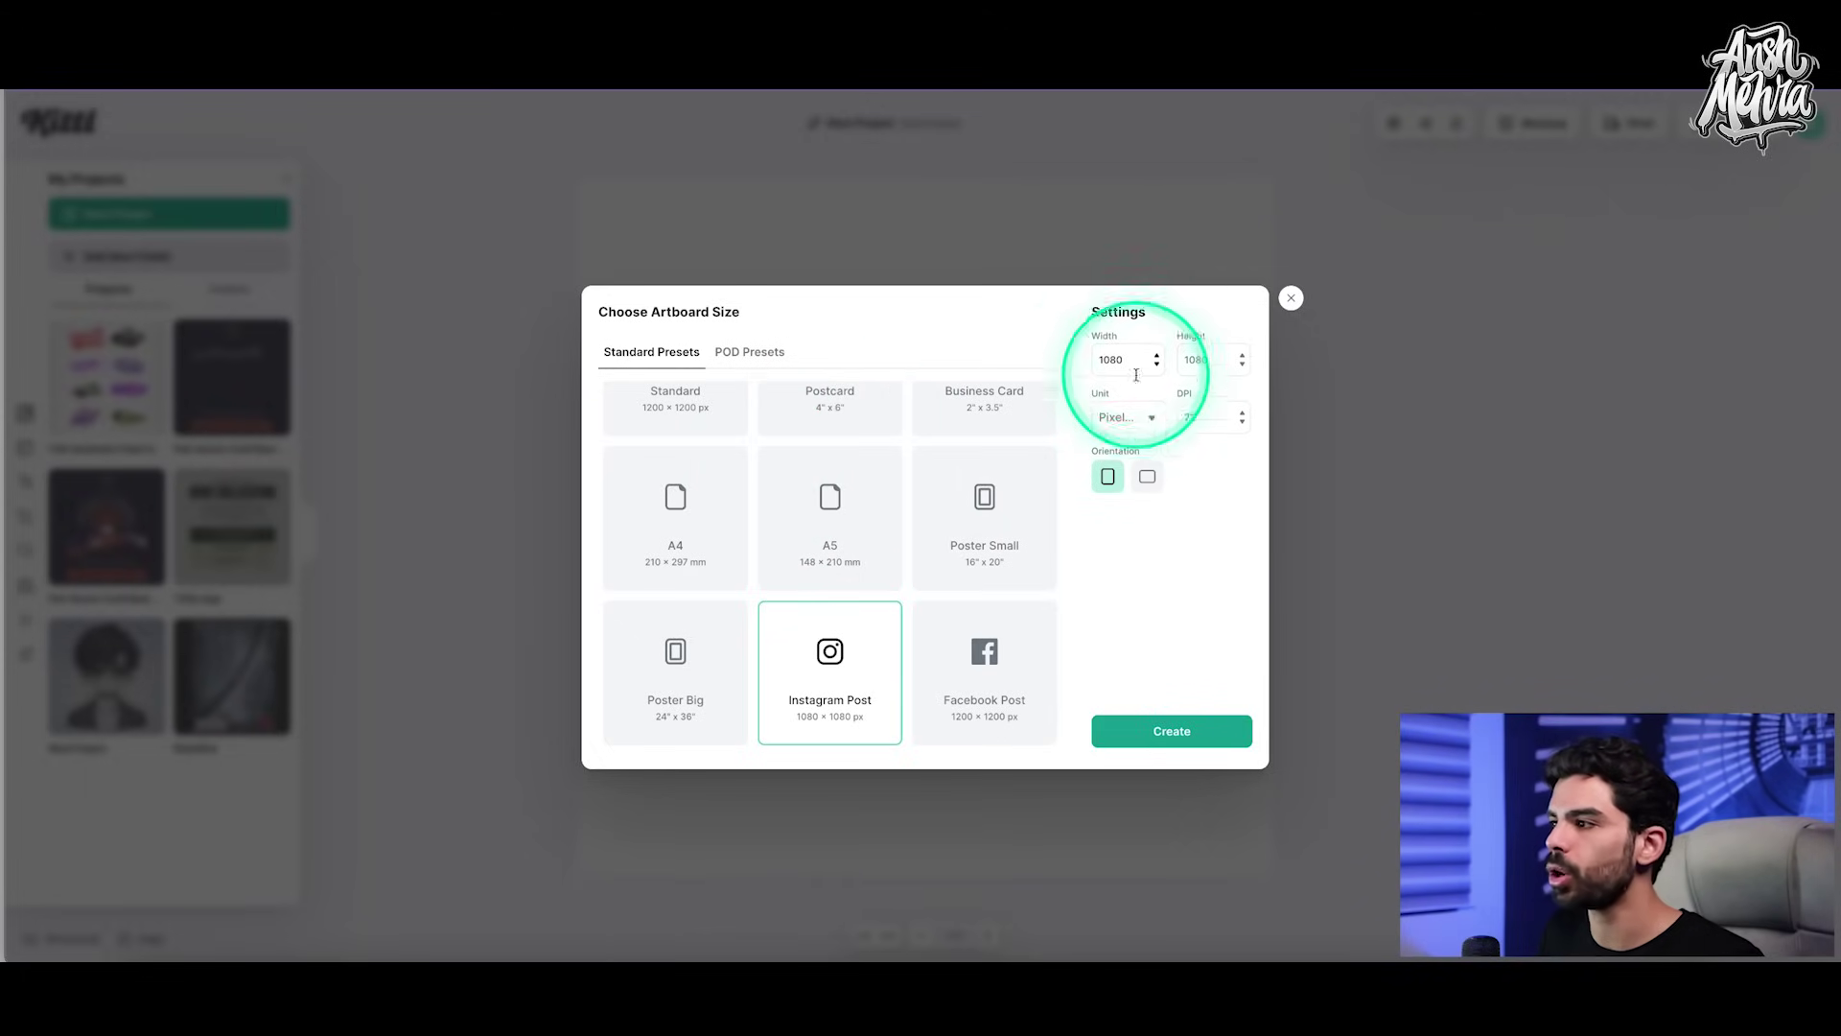
pyautogui.click(1174, 729)
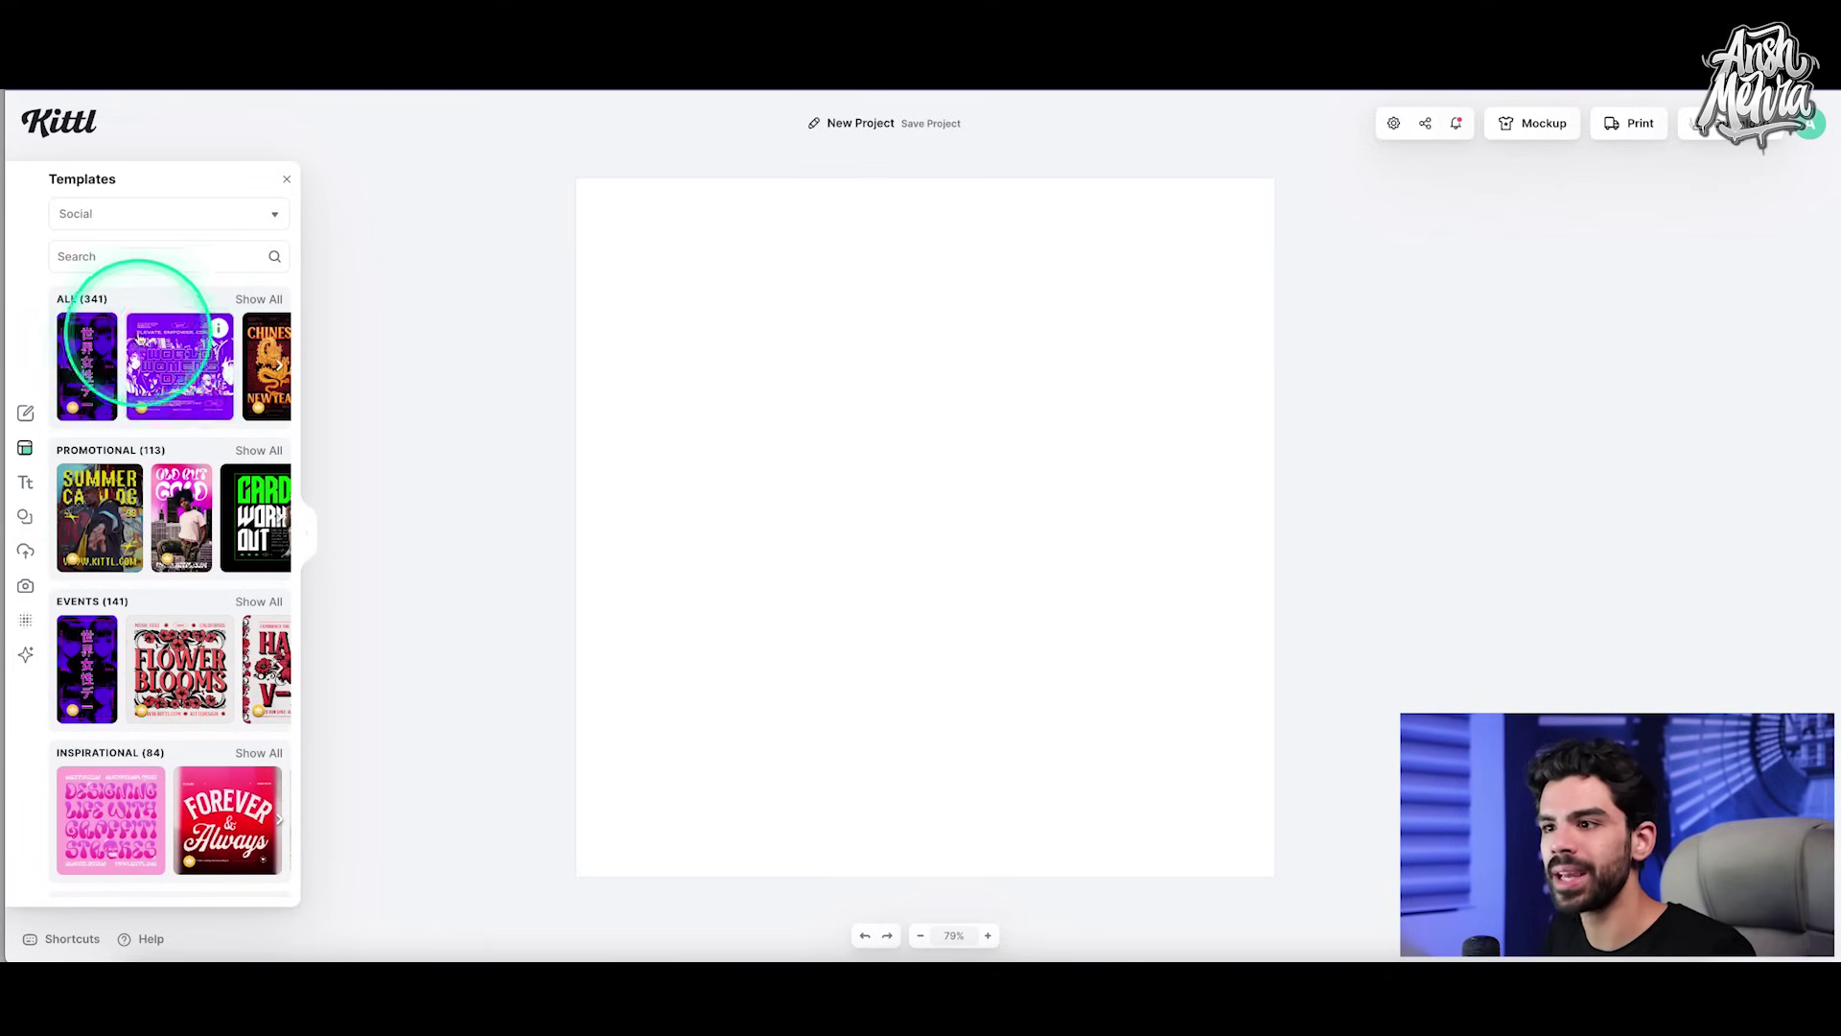
# Step: Show all Promotional templates and load the yellow Retro Expressive Typography Flash Sale template
pyautogui.click(273, 457)
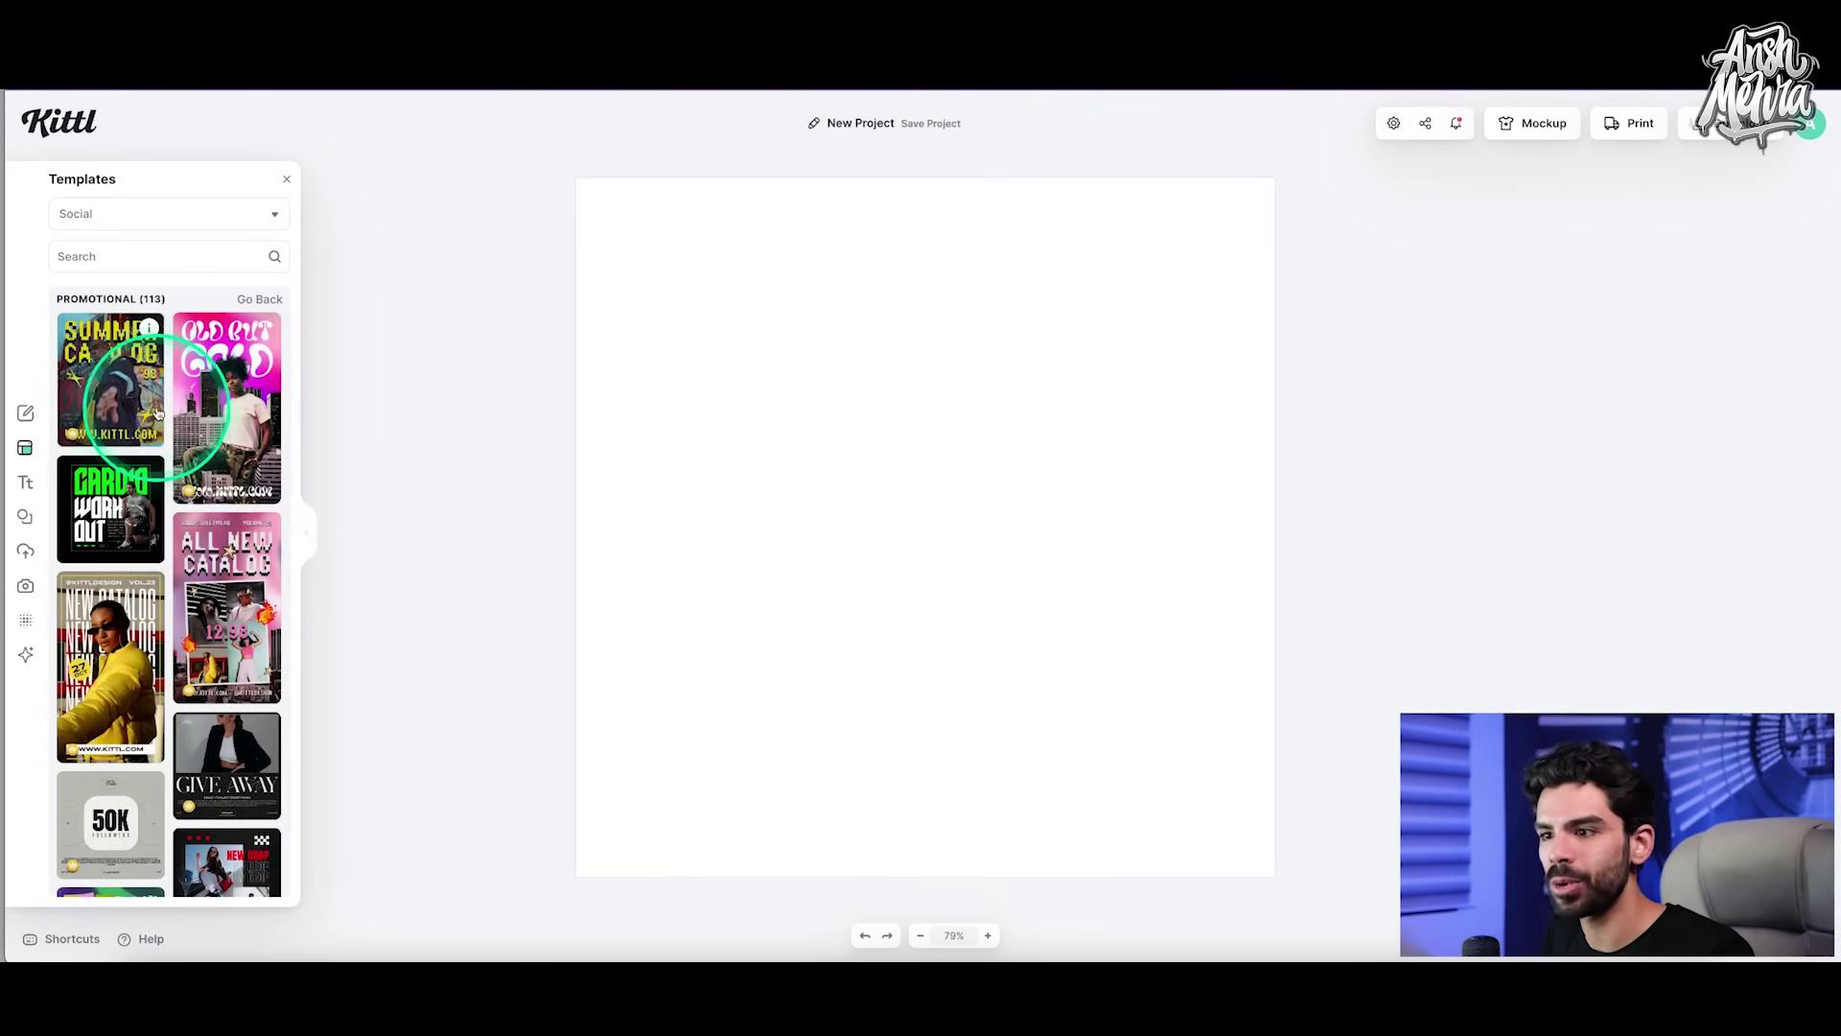
pyautogui.scroll(-5, 158, 413)
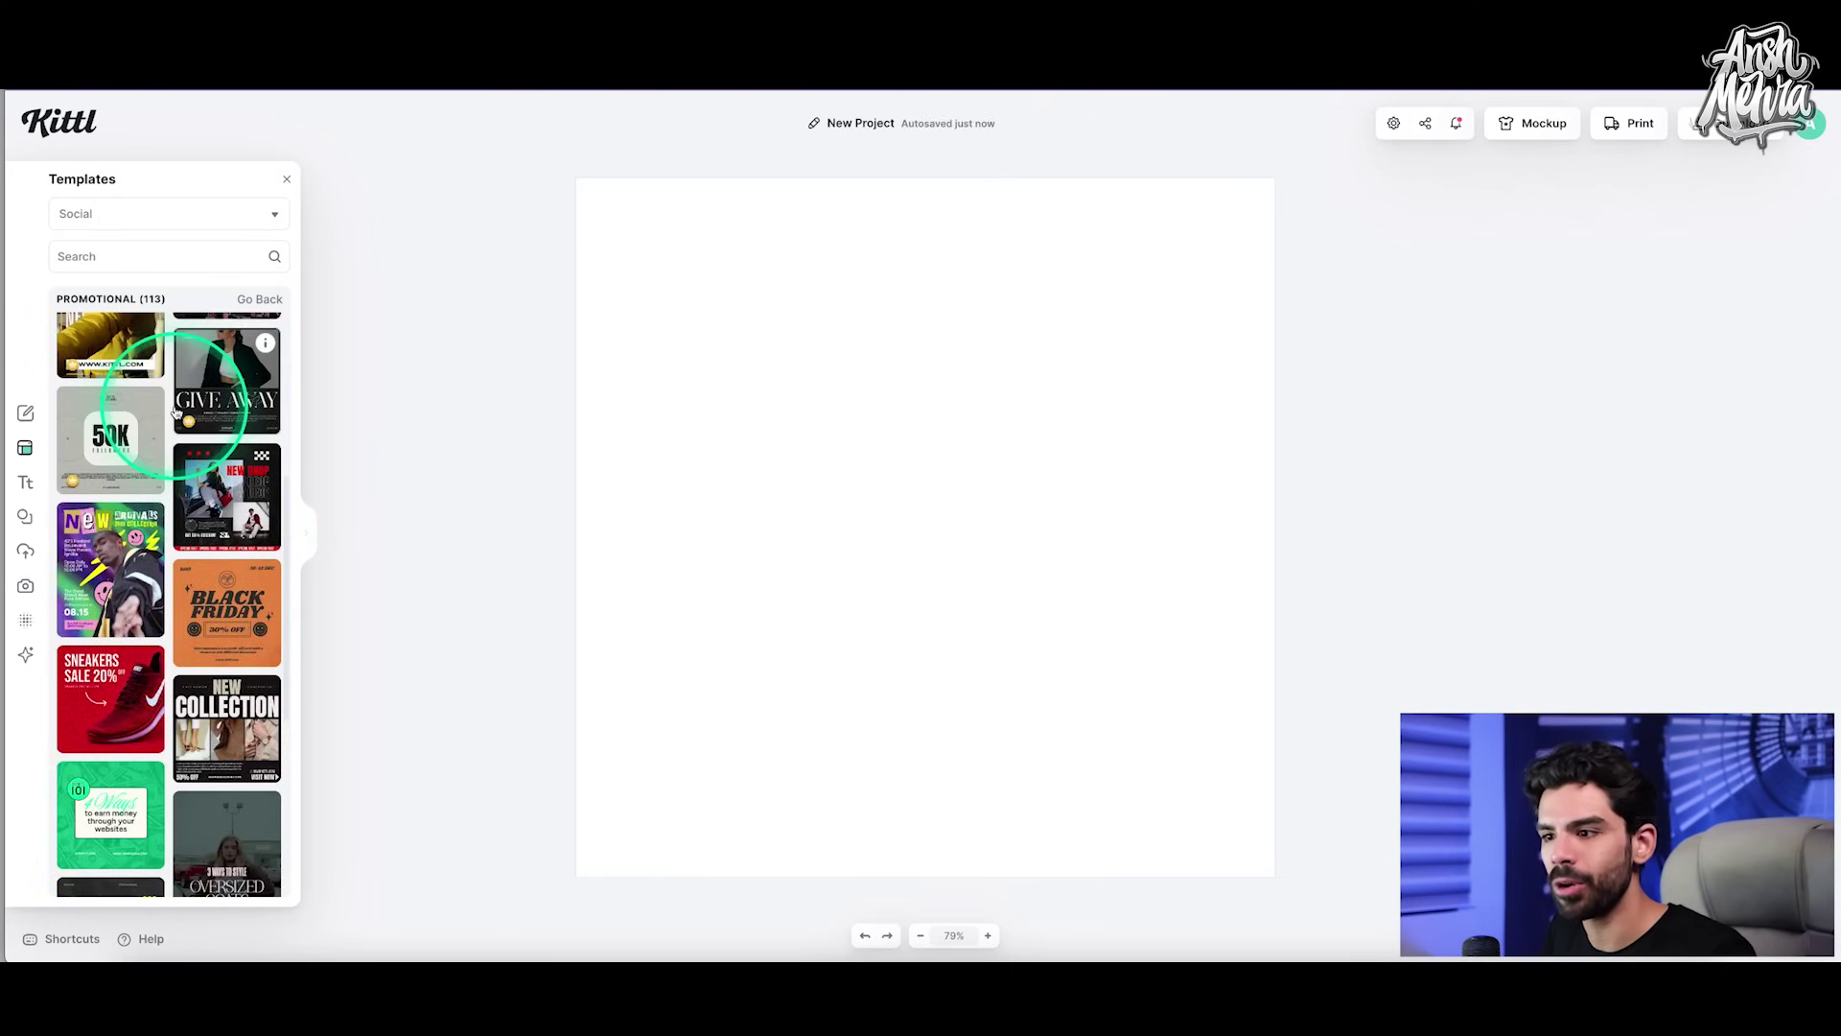
pyautogui.scroll(-6, 176, 412)
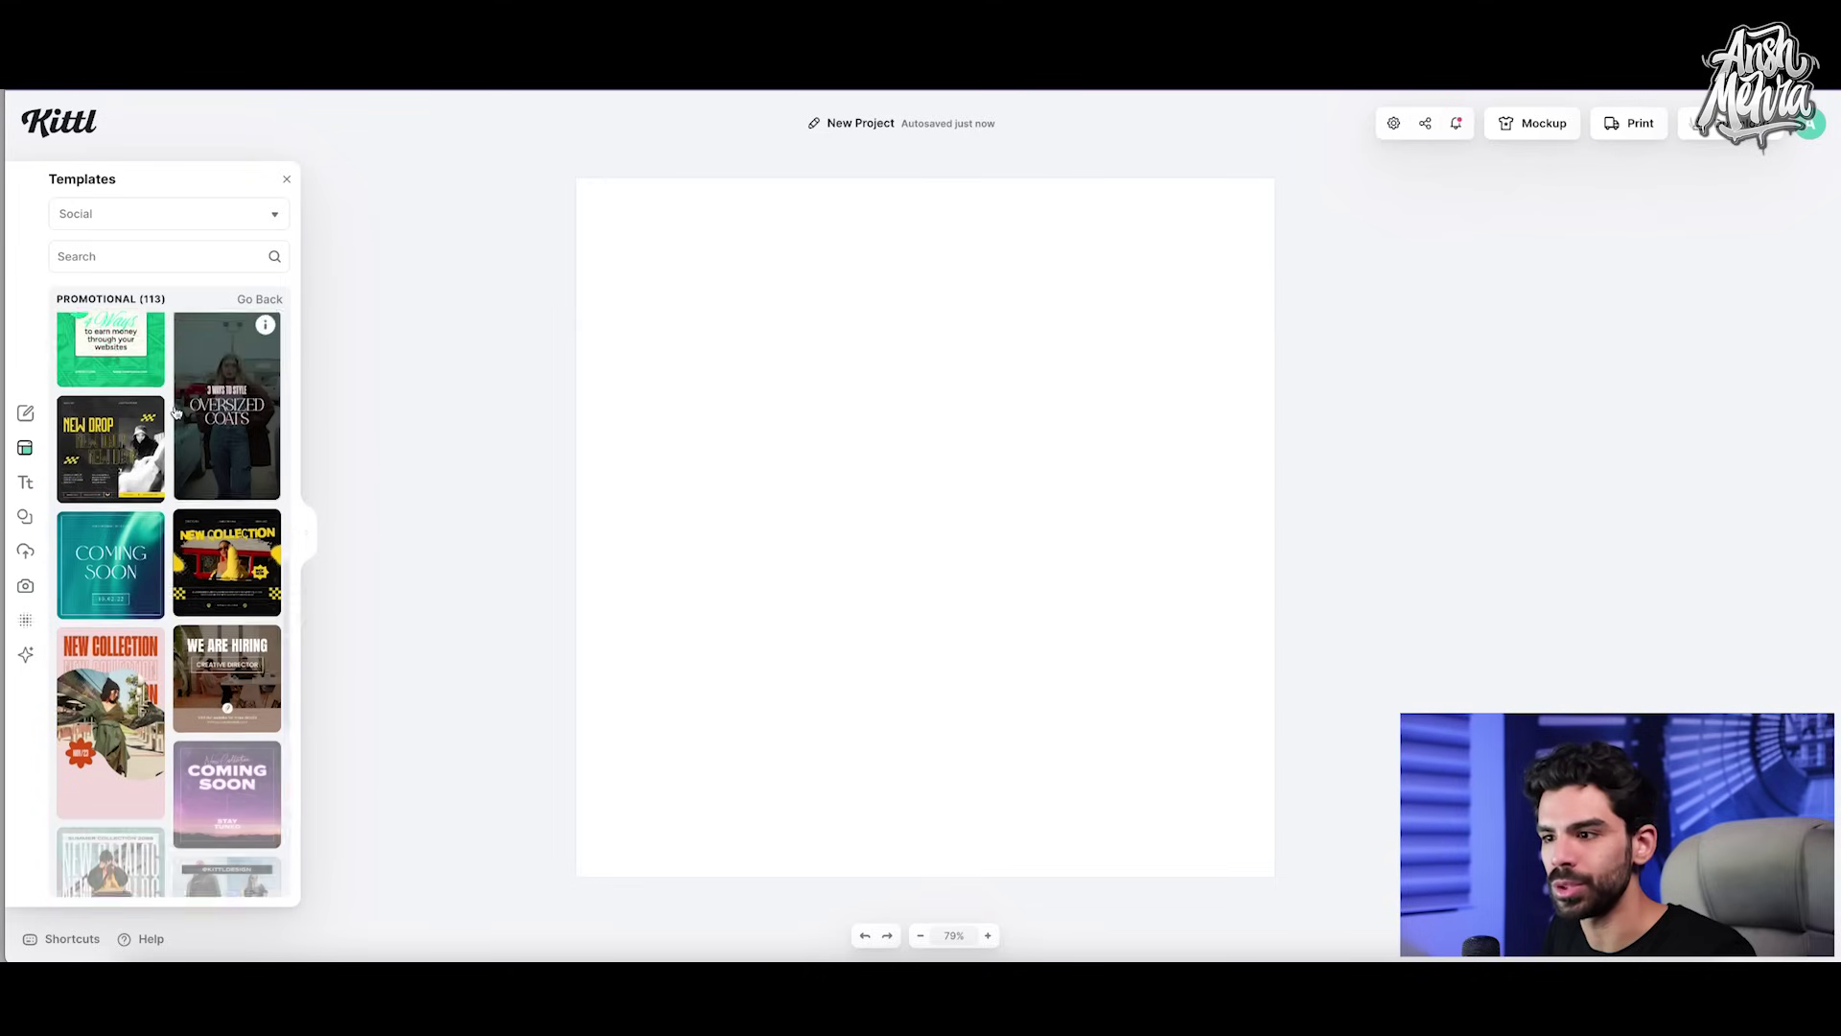
pyautogui.scroll(-4, 176, 412)
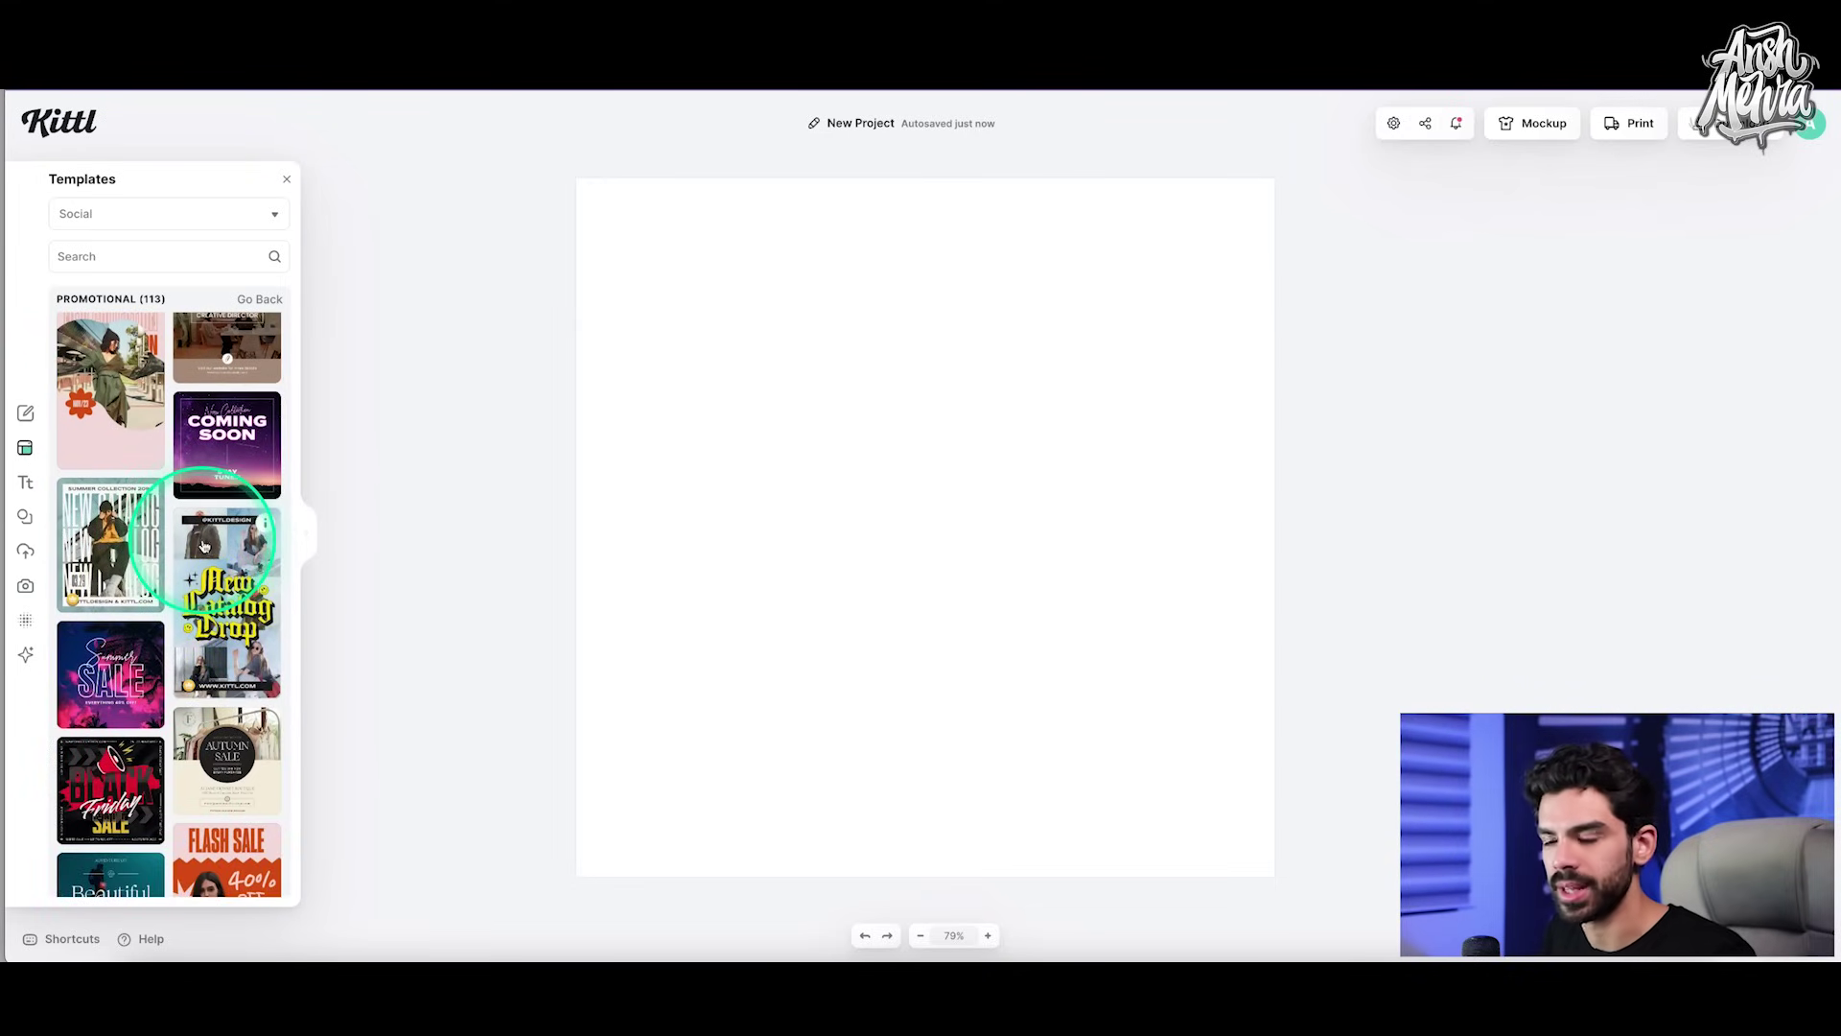
pyautogui.scroll(-2, 204, 546)
pyautogui.scroll(-6, 198, 547)
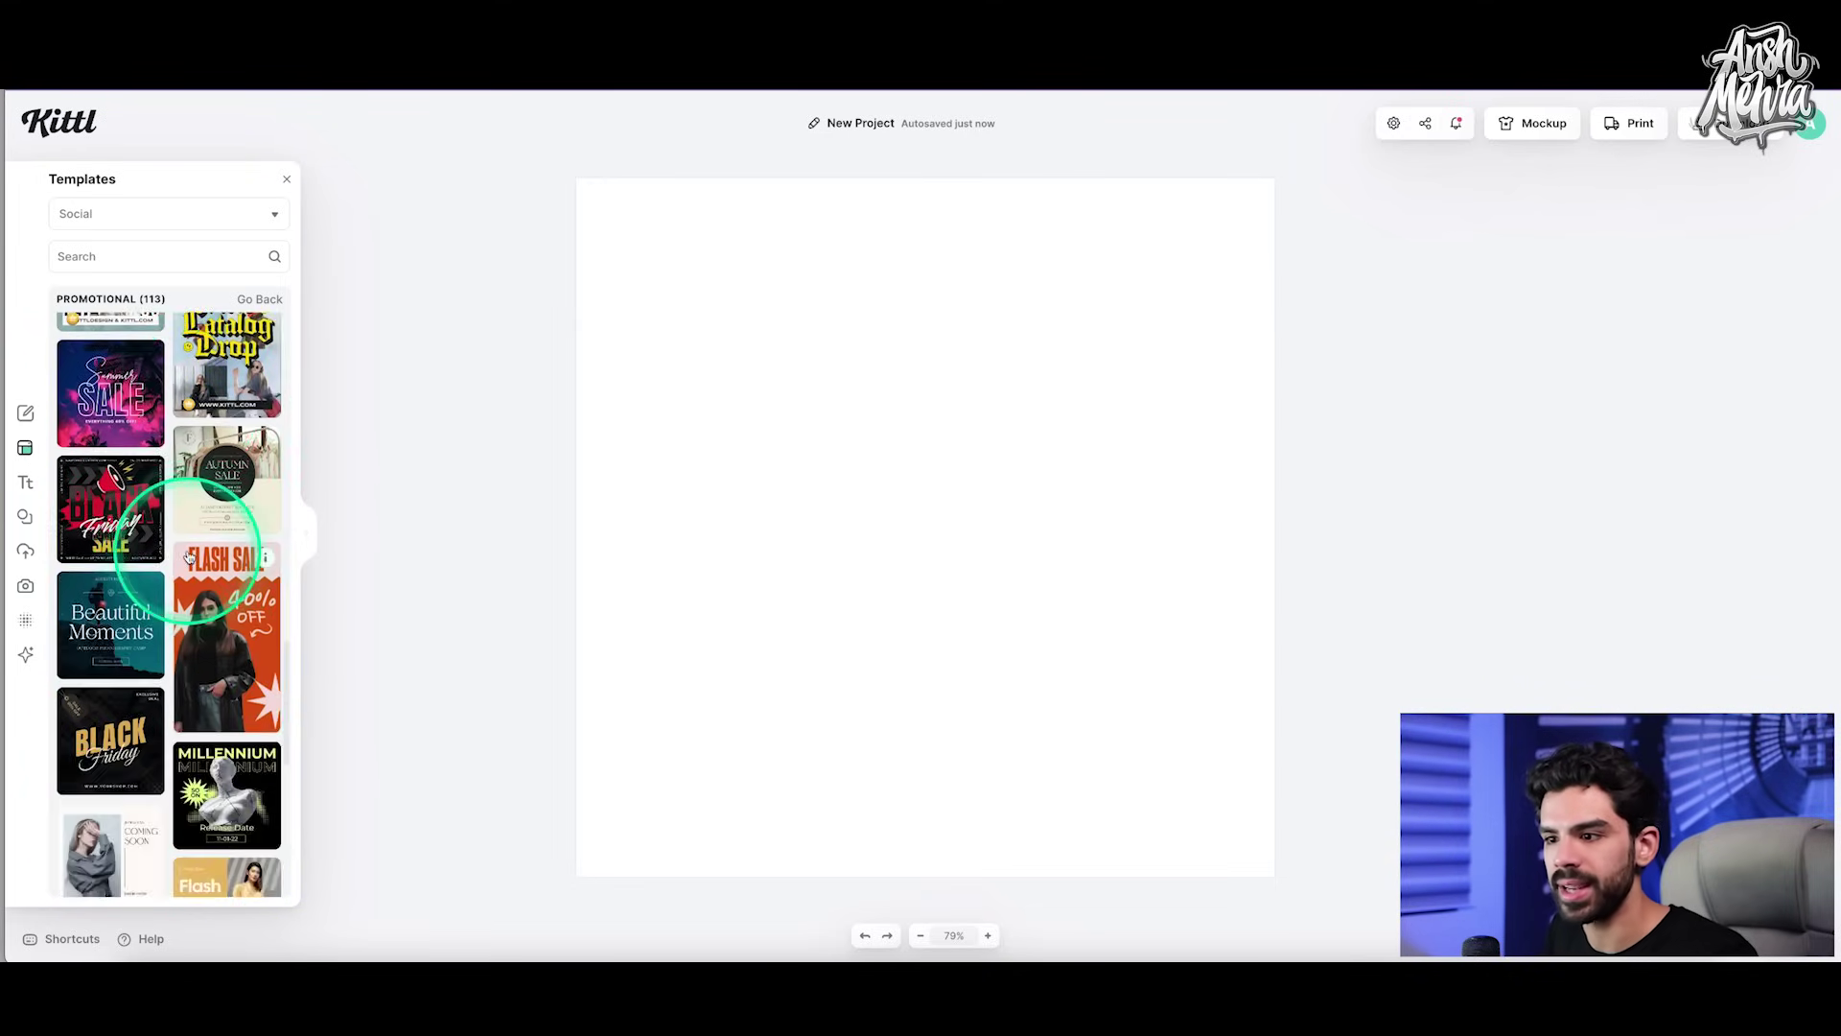
pyautogui.scroll(-3, 106, 600)
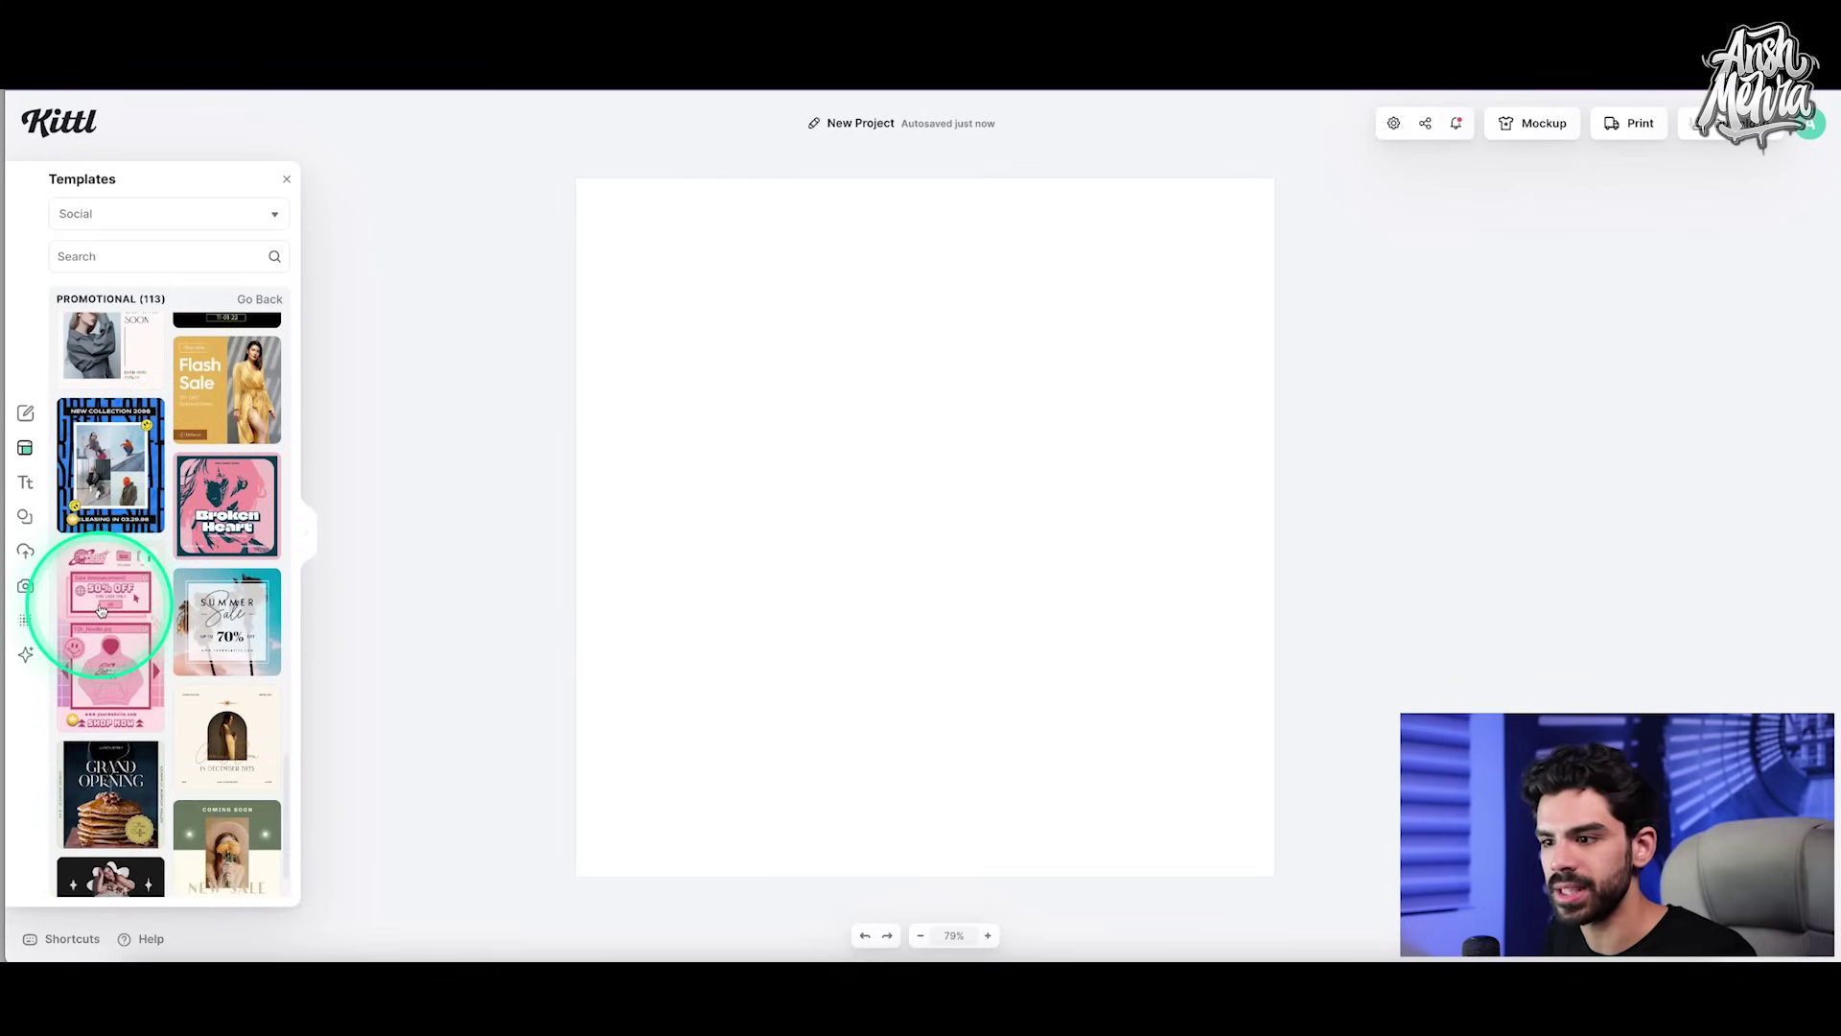
pyautogui.scroll(-5, 111, 606)
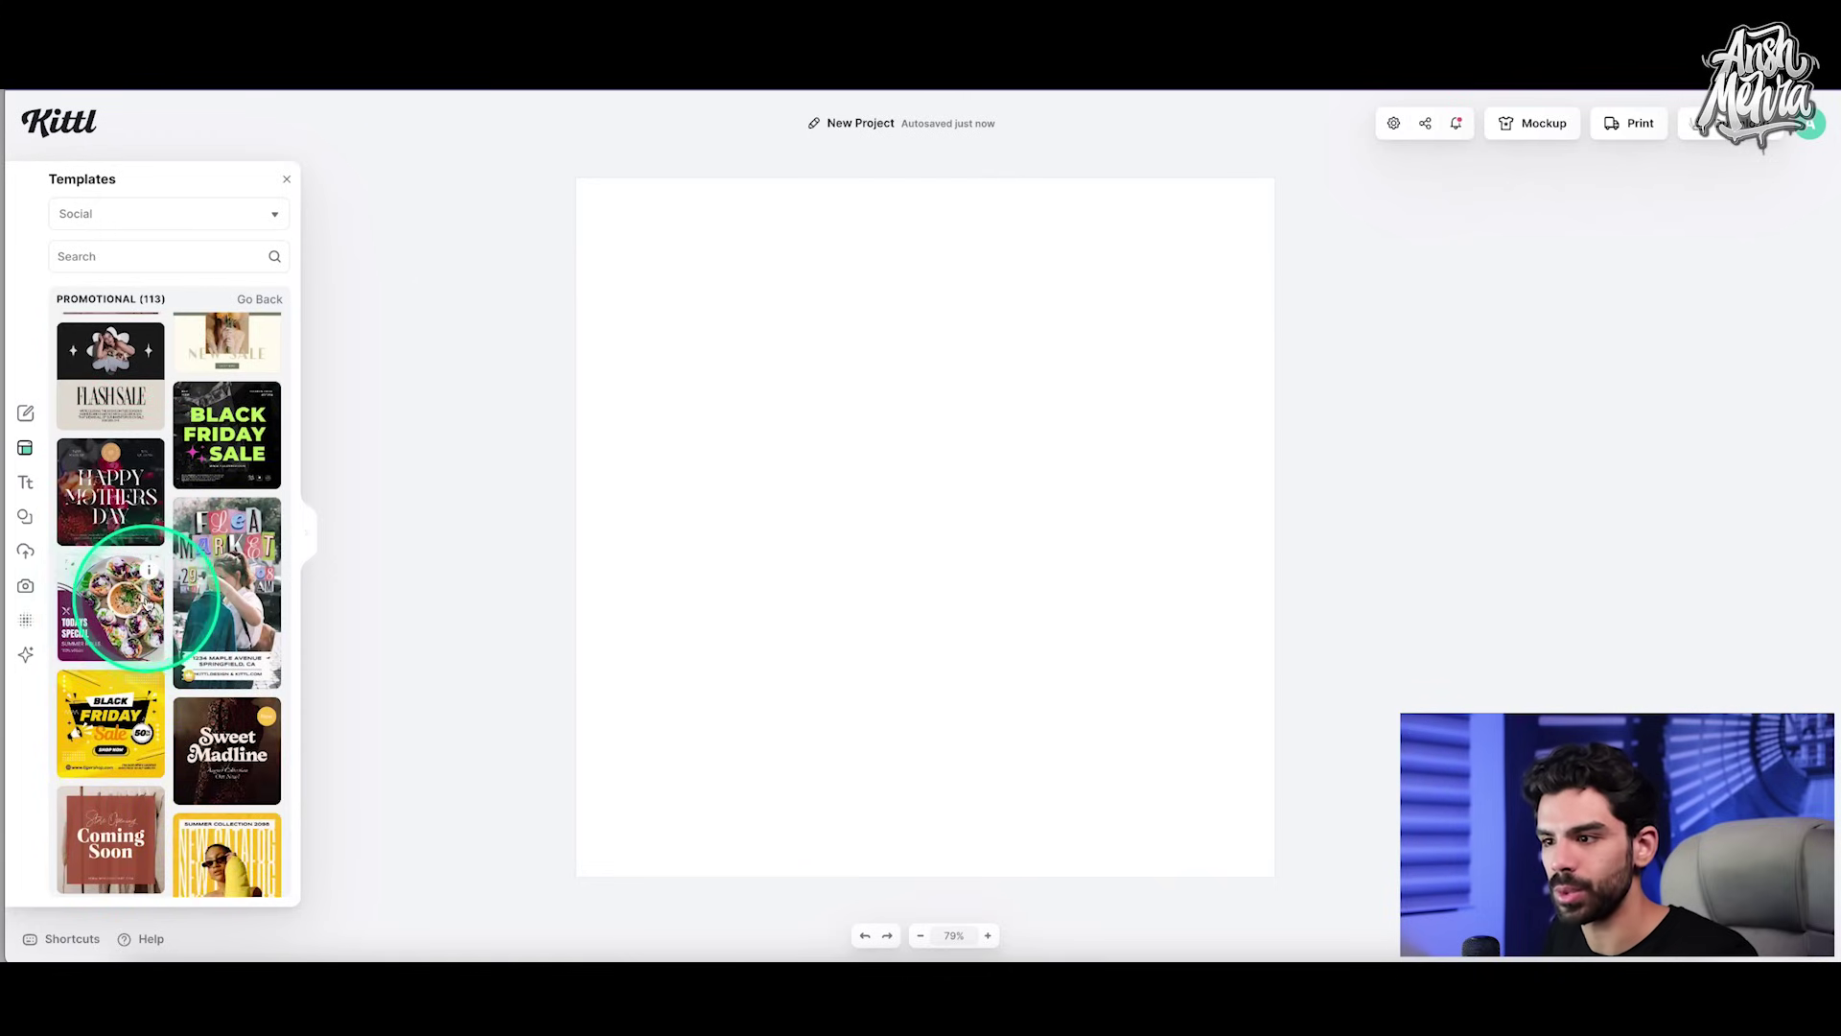
pyautogui.scroll(-8, 144, 600)
pyautogui.click(205, 622)
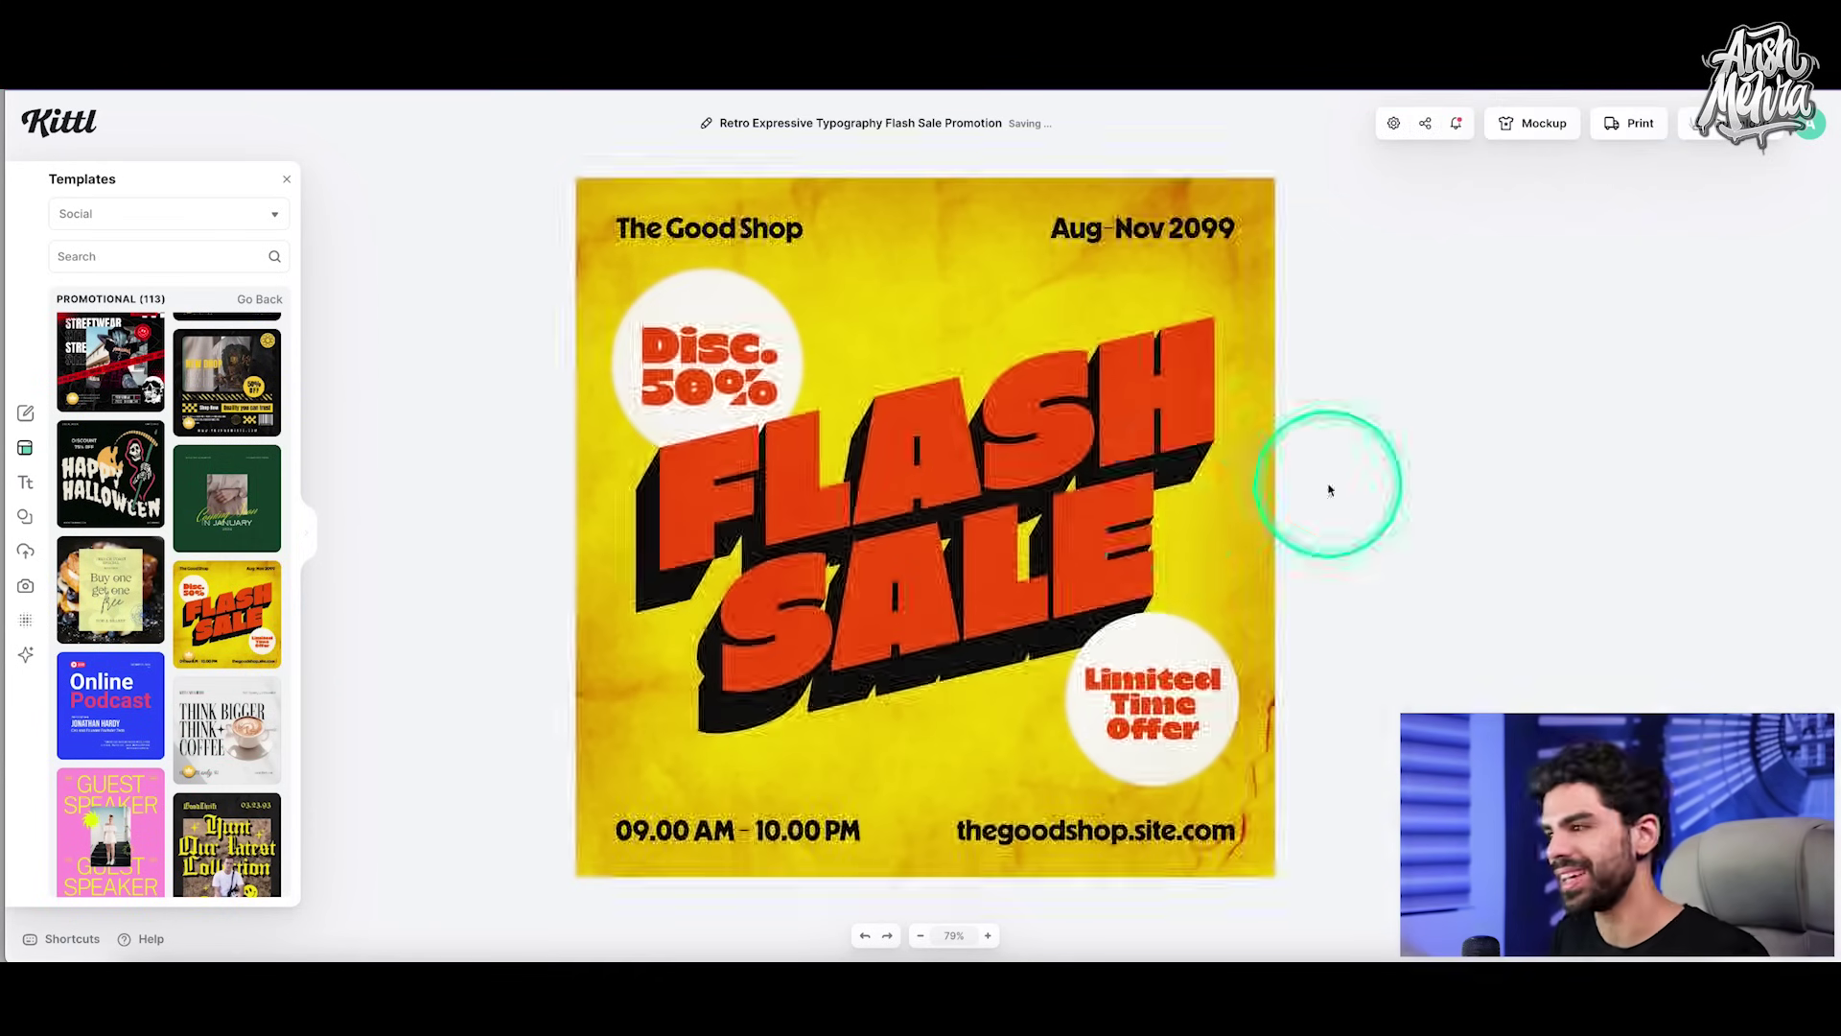
# Step: Replace The Good Shop text with the creator's name
pyautogui.click(747, 227)
pyautogui.click(745, 229)
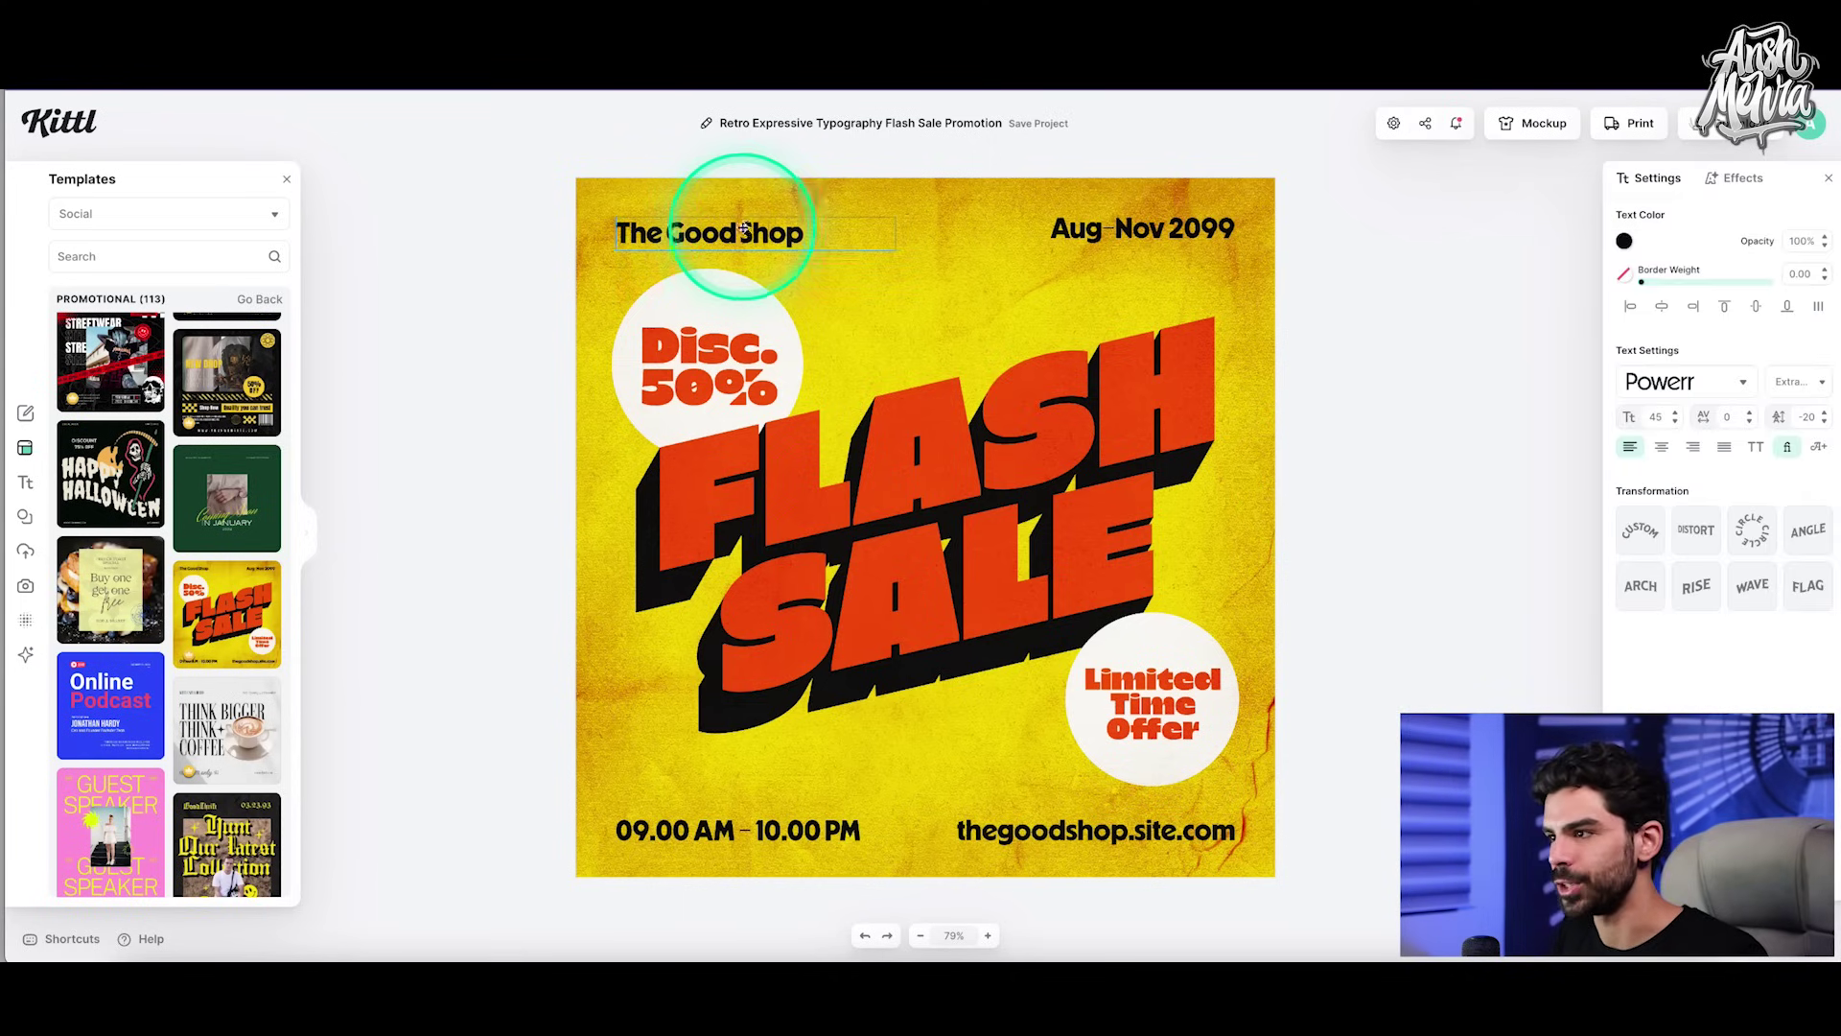
pyautogui.write('Ansh Mehra')
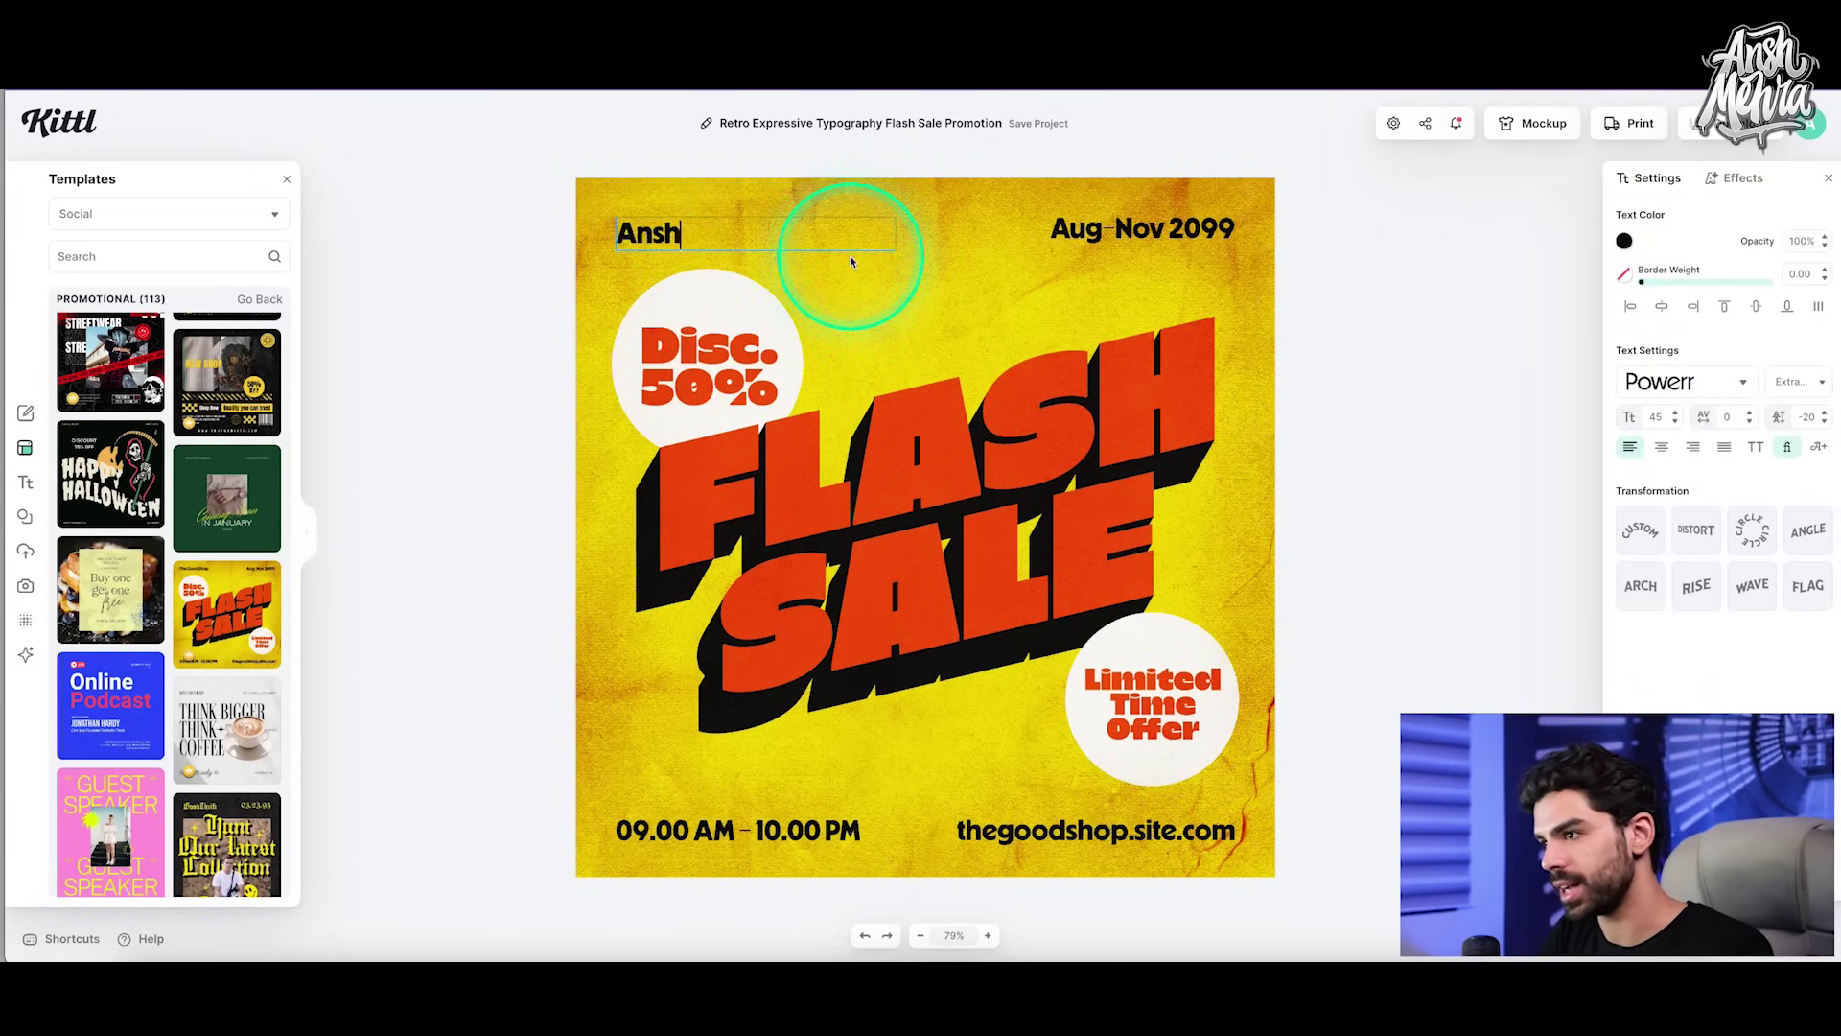
pyautogui.click(1165, 230)
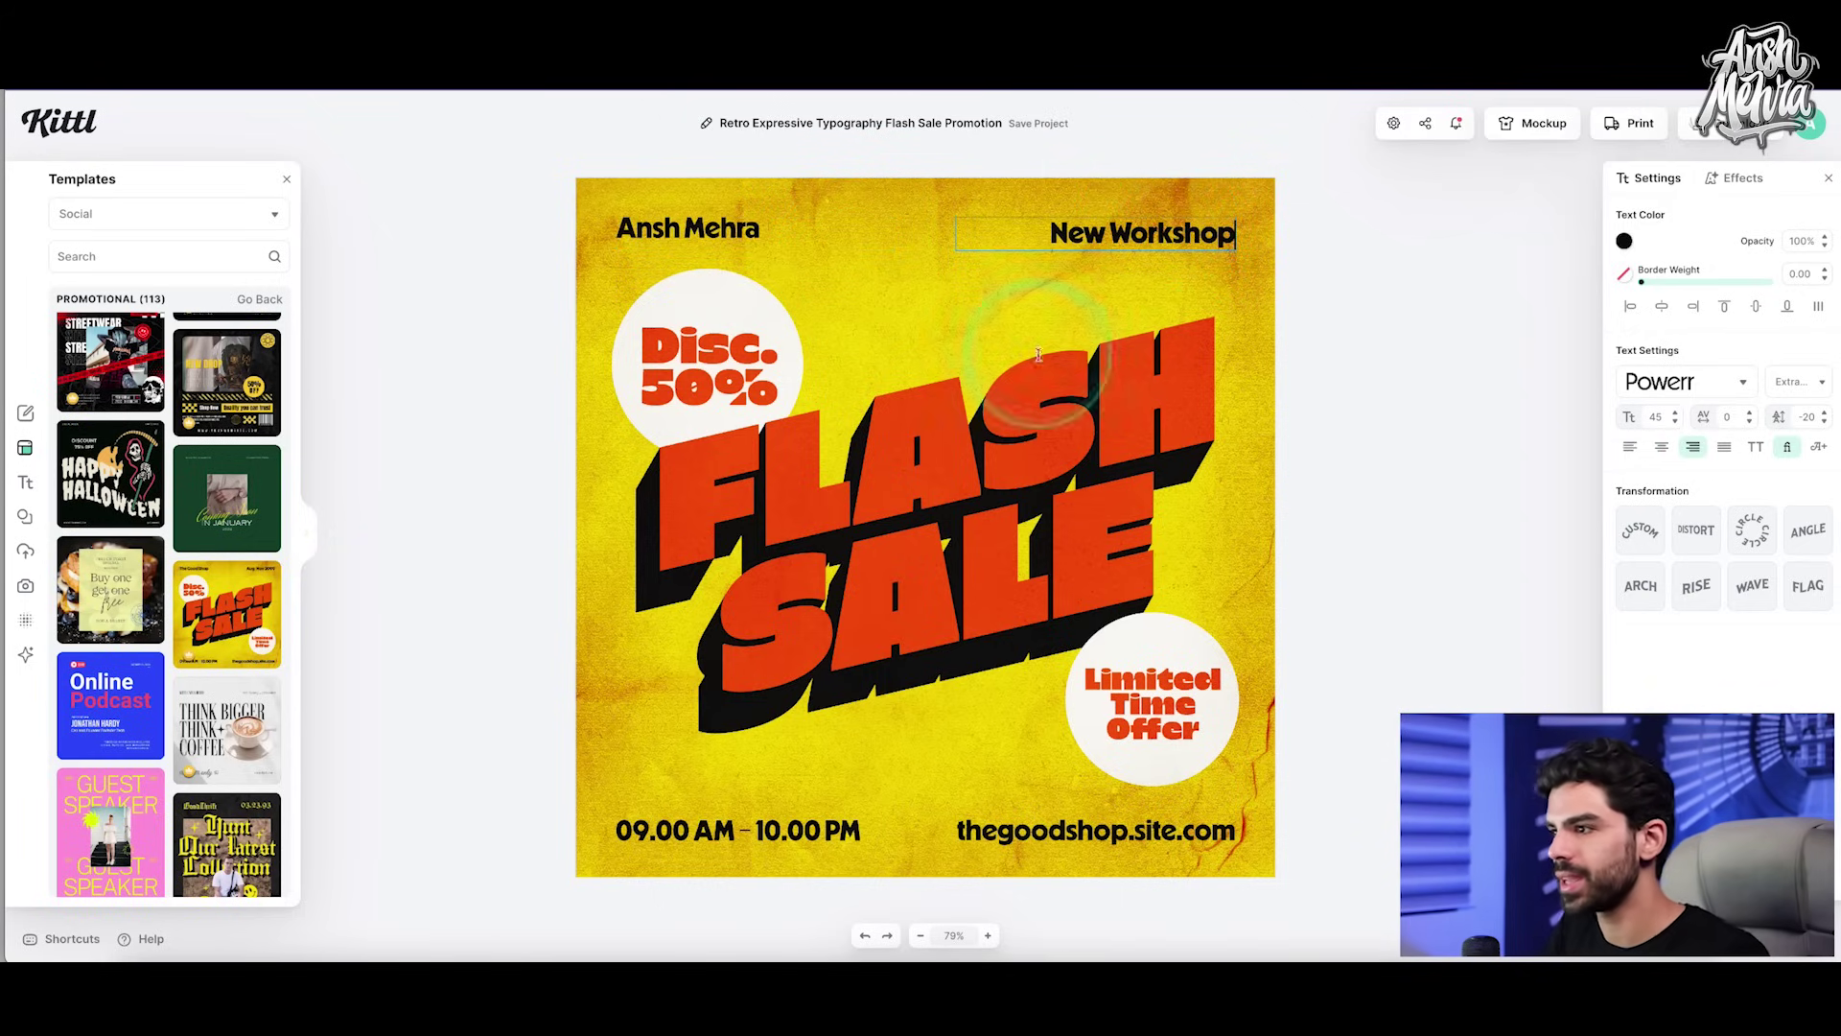
# Step: Change the Disc. 50% badge text to 'FEW SEATS'
pyautogui.click(735, 355)
pyautogui.doubleClick(736, 355)
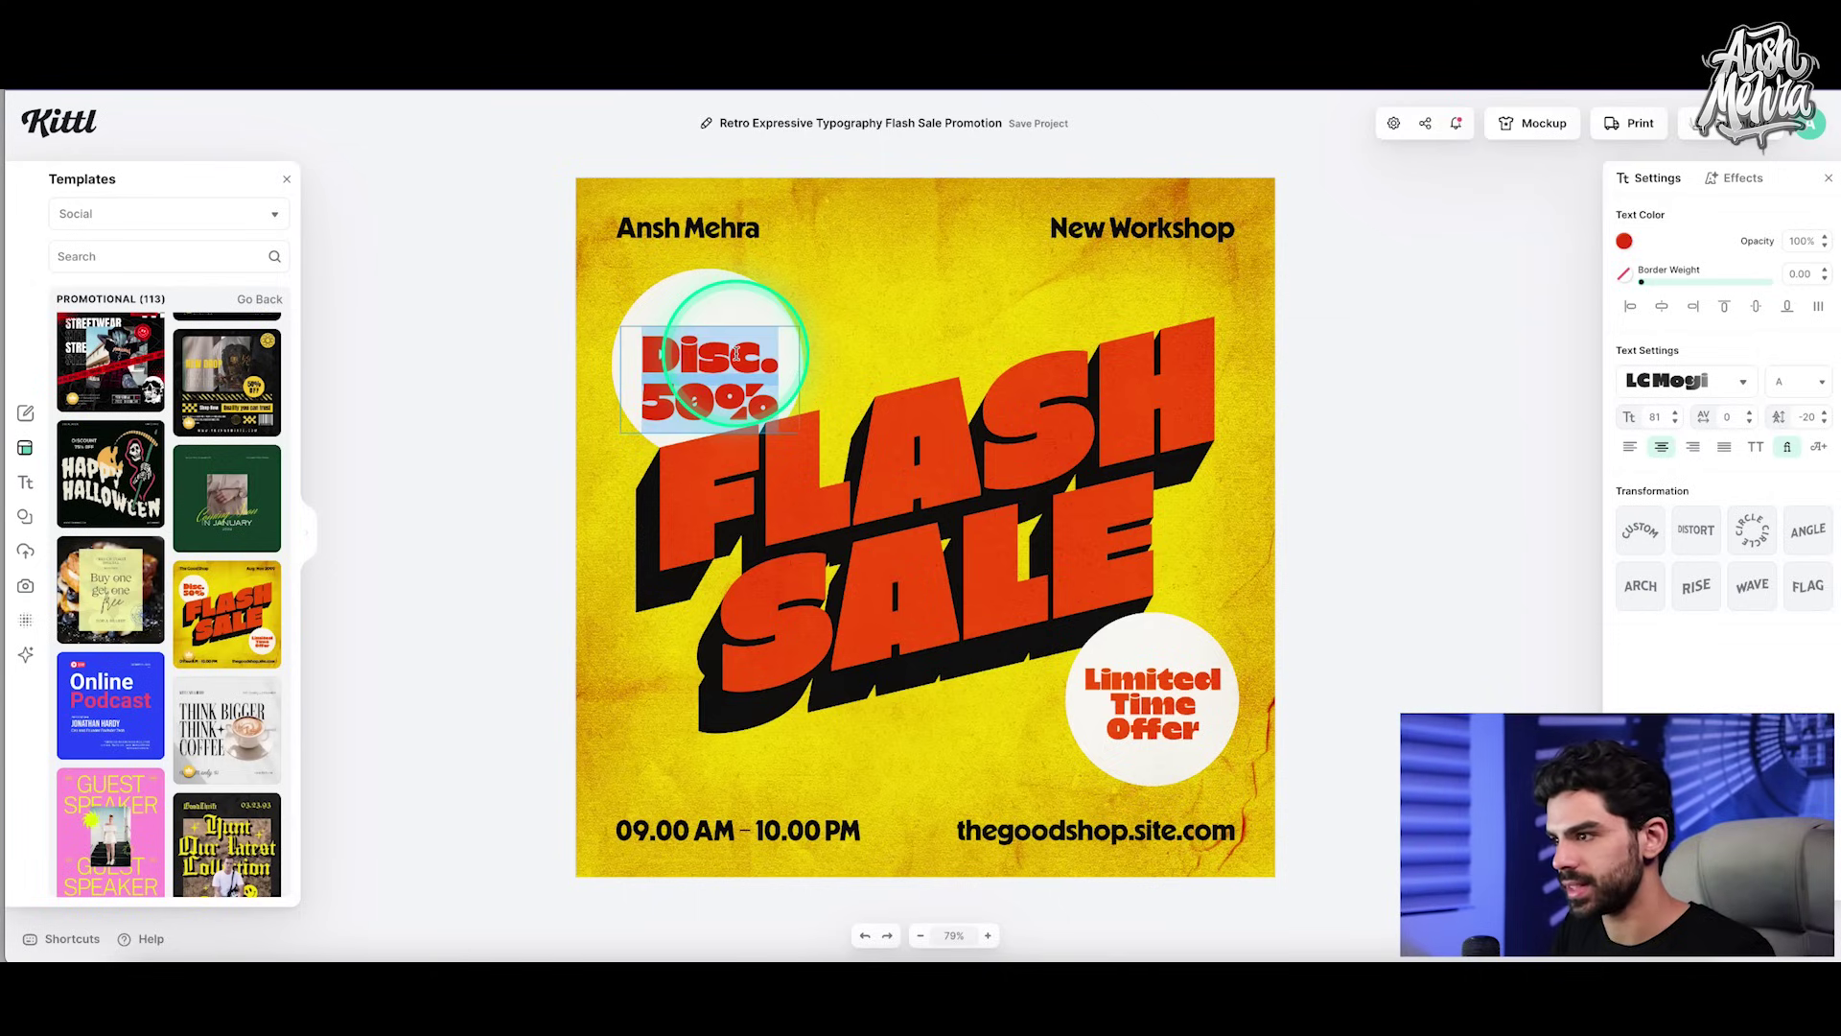
pyautogui.write('LIMITED')
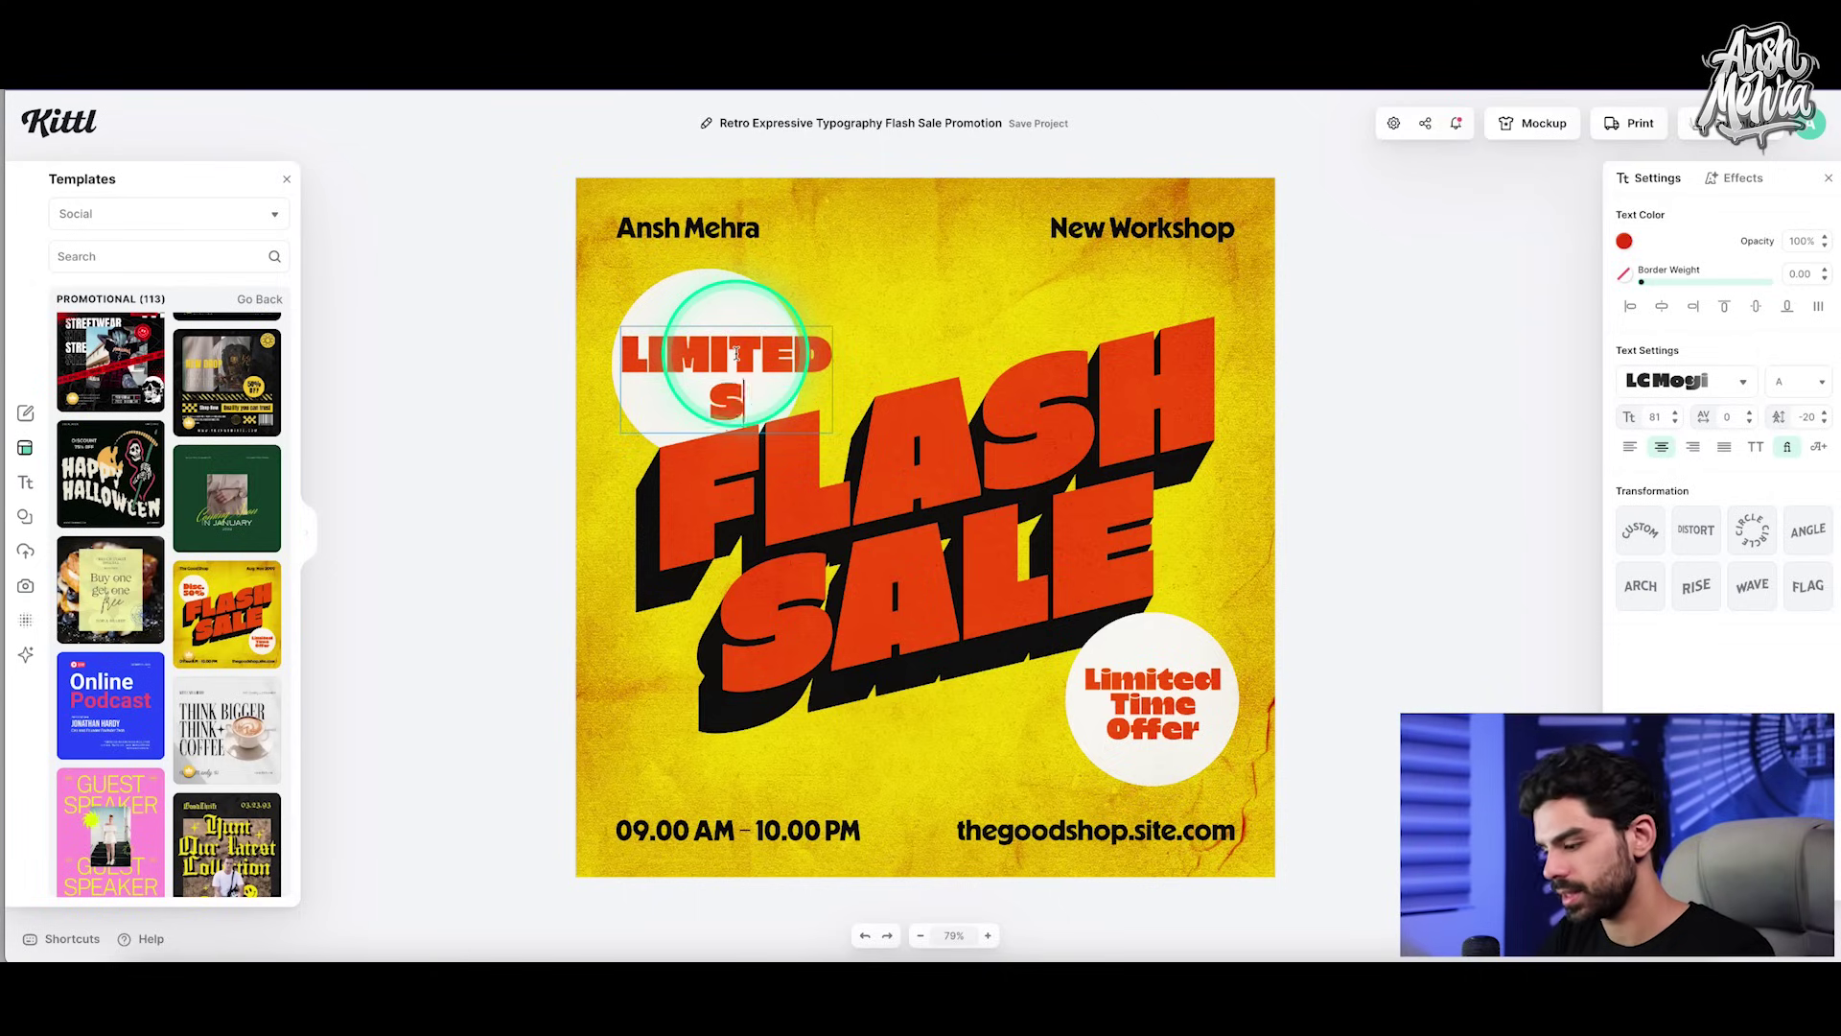
pyautogui.hotkey('ctrl', 'a')
pyautogui.write('FE')
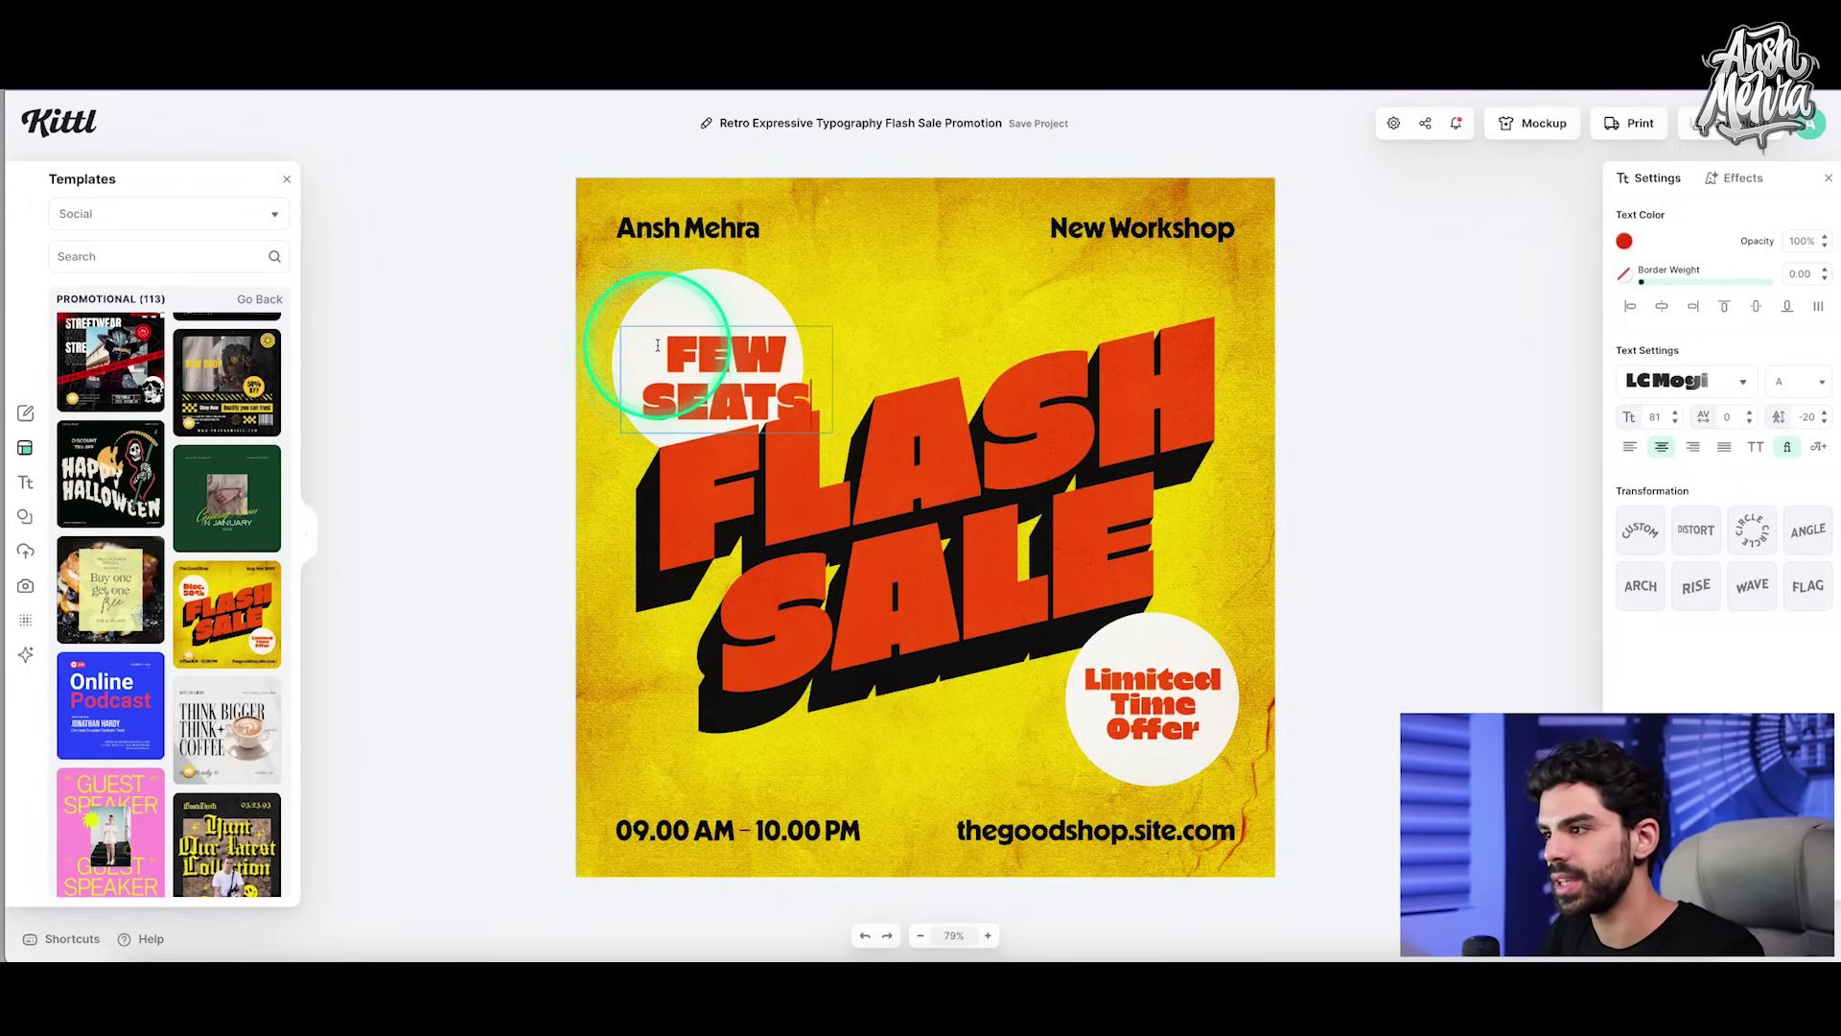
pyautogui.write('W SEATS')
pyautogui.press('Escape')
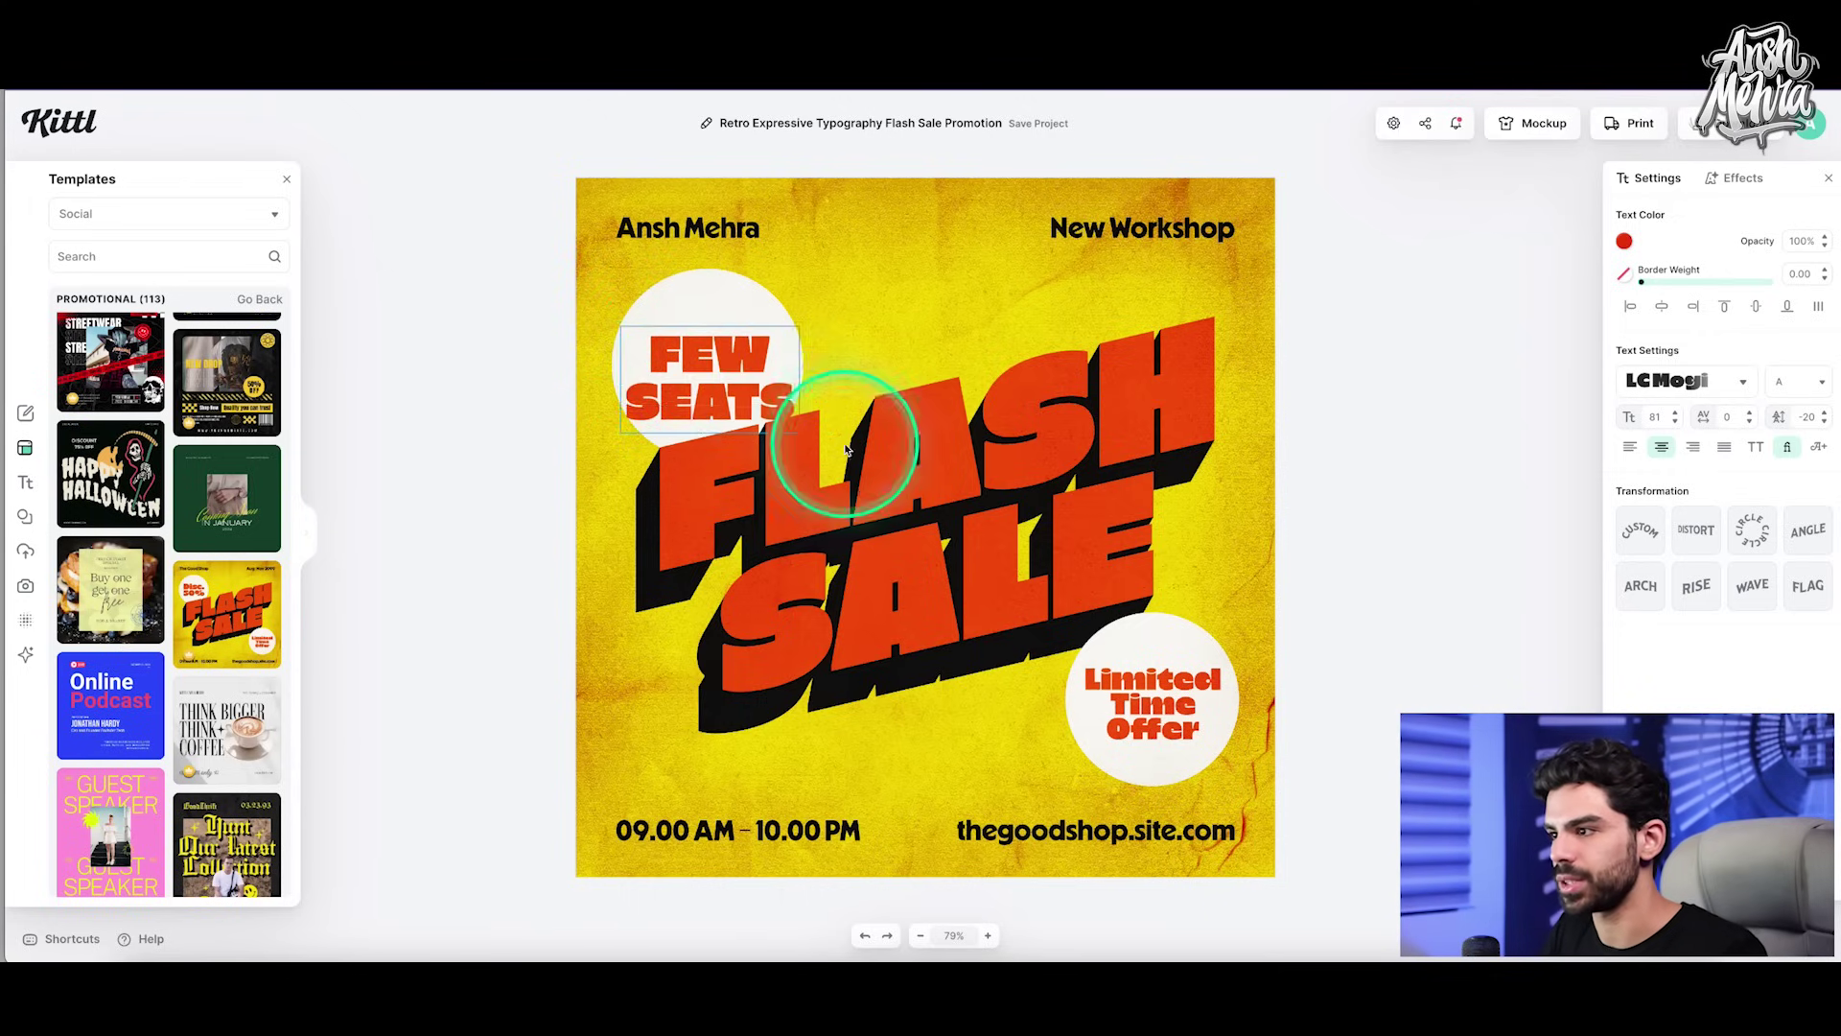
pyautogui.click(878, 451)
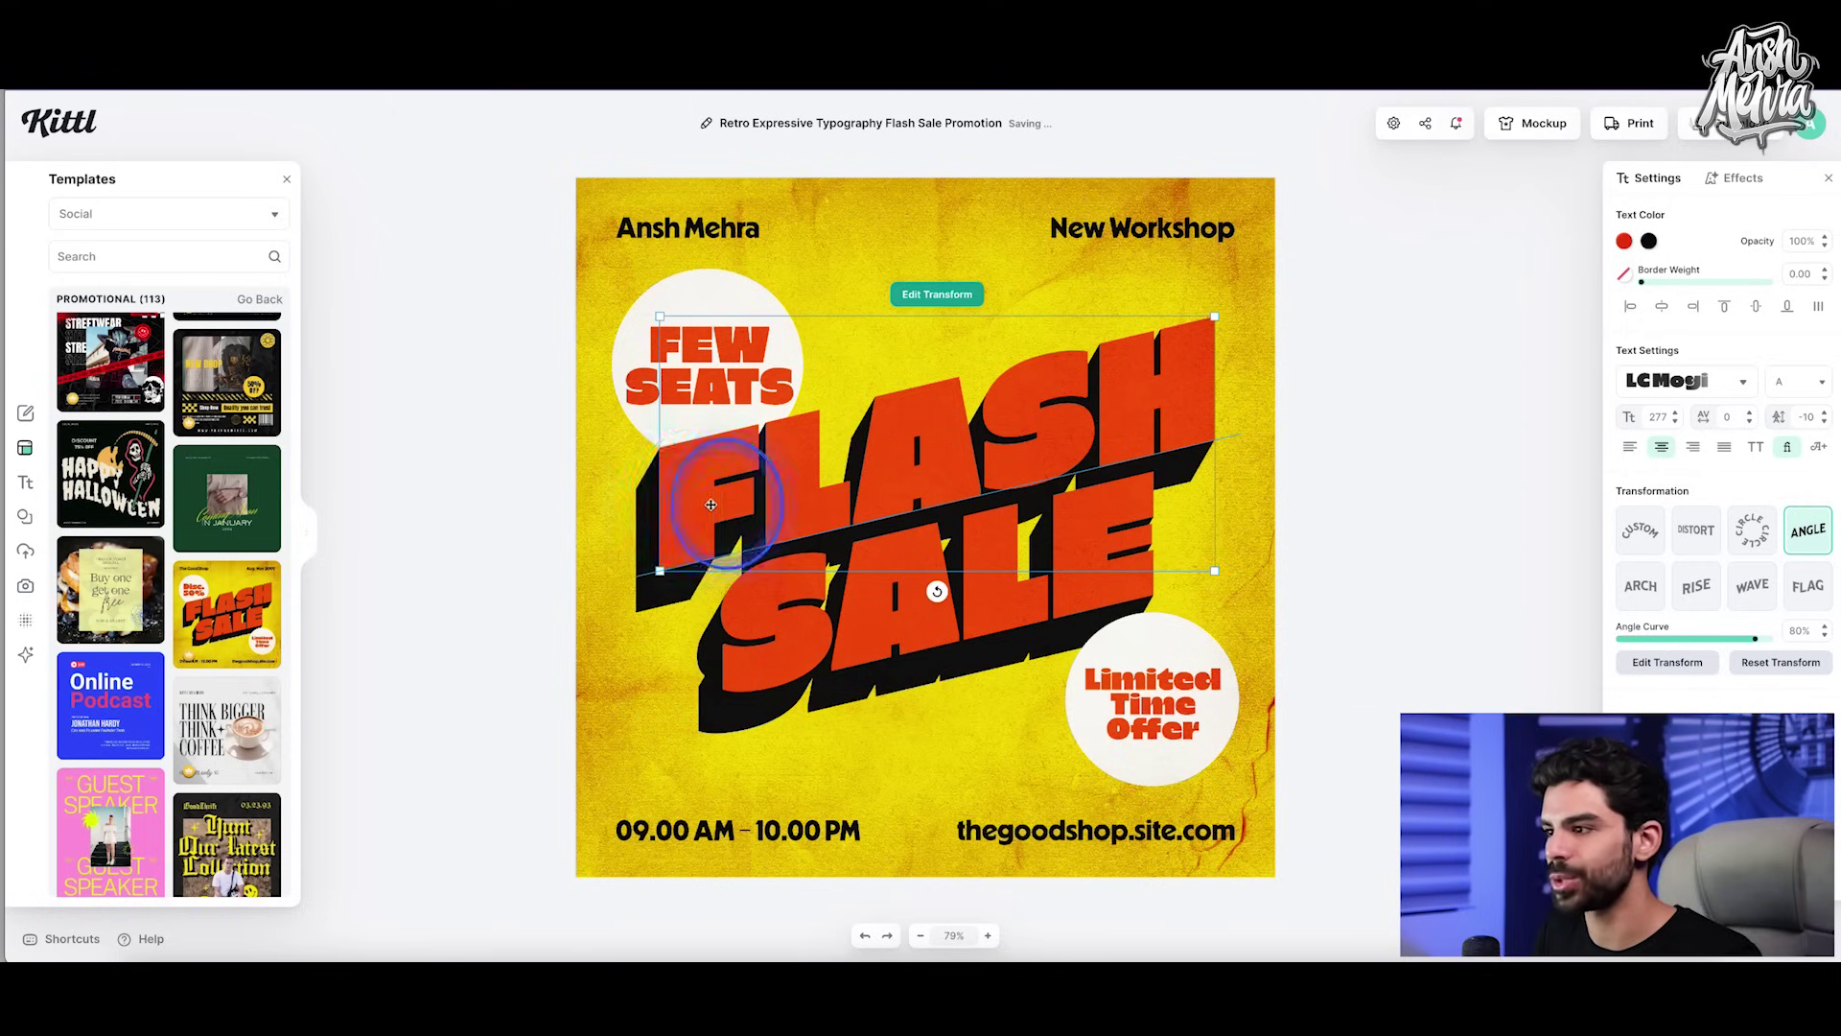
# Step: Change the FLASH SALE headline words to 'UX/AI' and 'MEETUP'
pyautogui.click(699, 498)
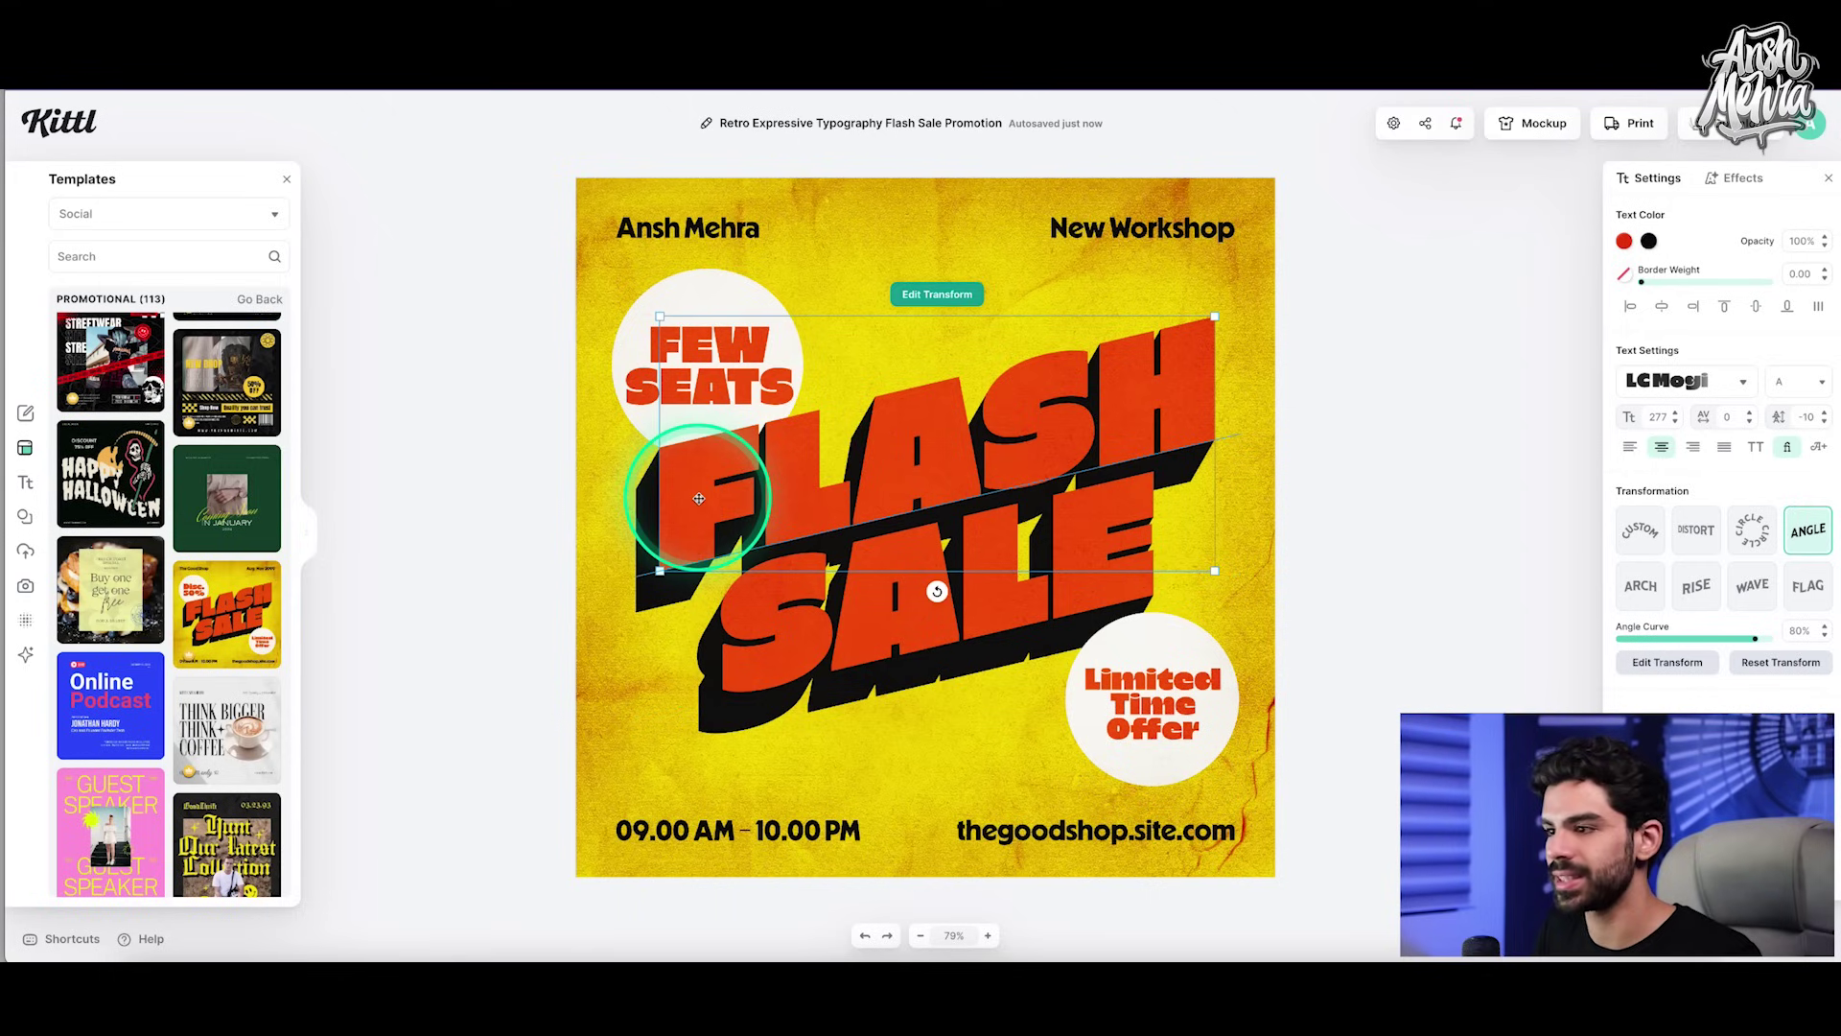
pyautogui.doubleClick(1002, 427)
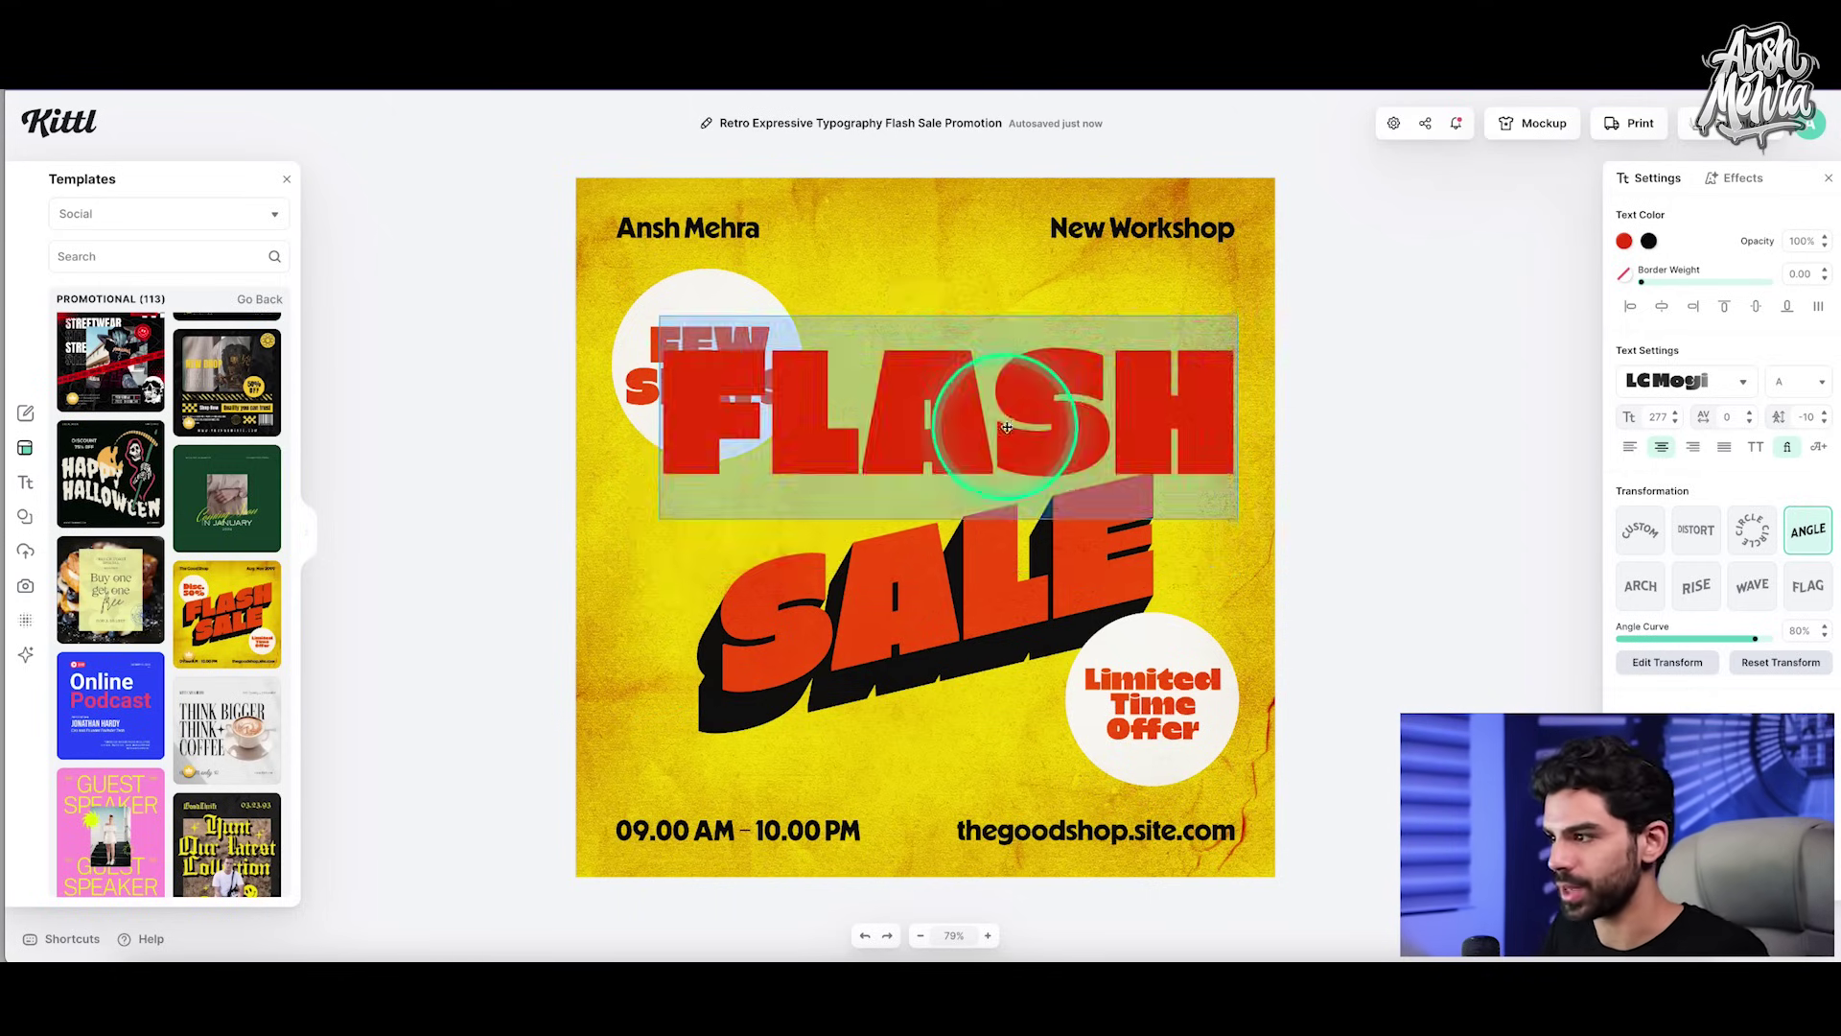
pyautogui.write('UX')
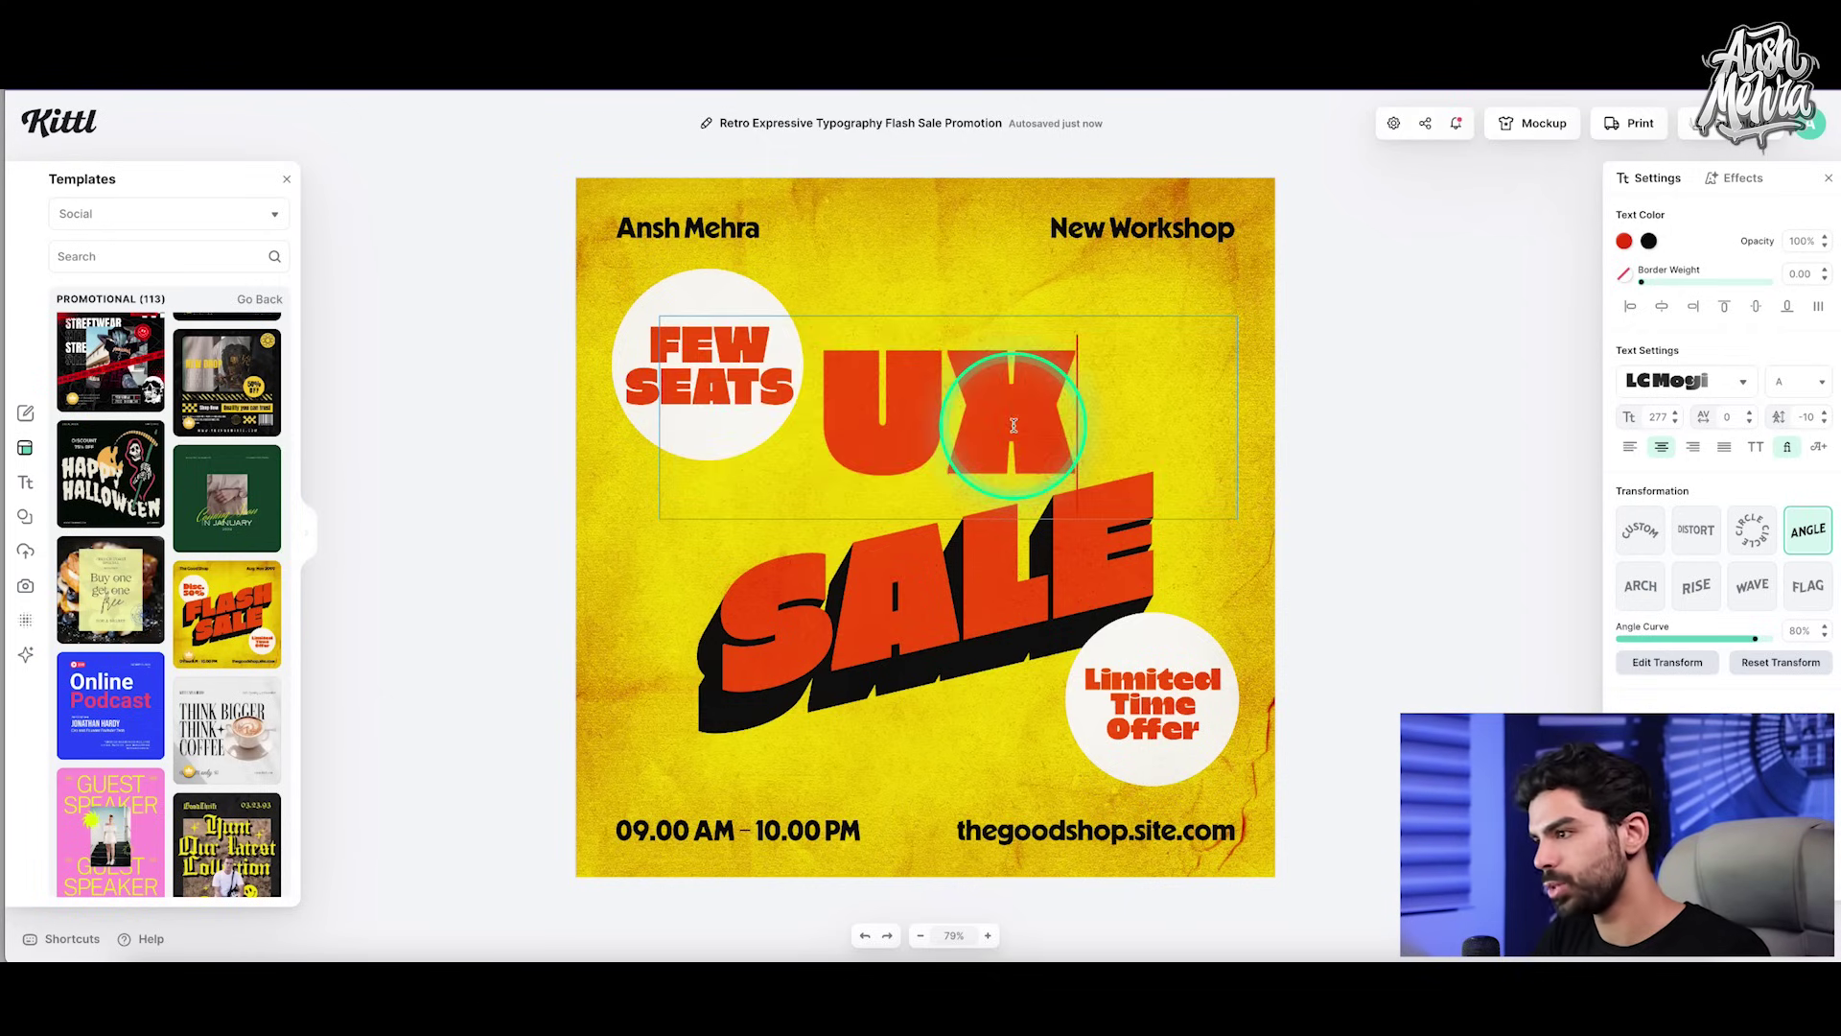
pyautogui.write('/')
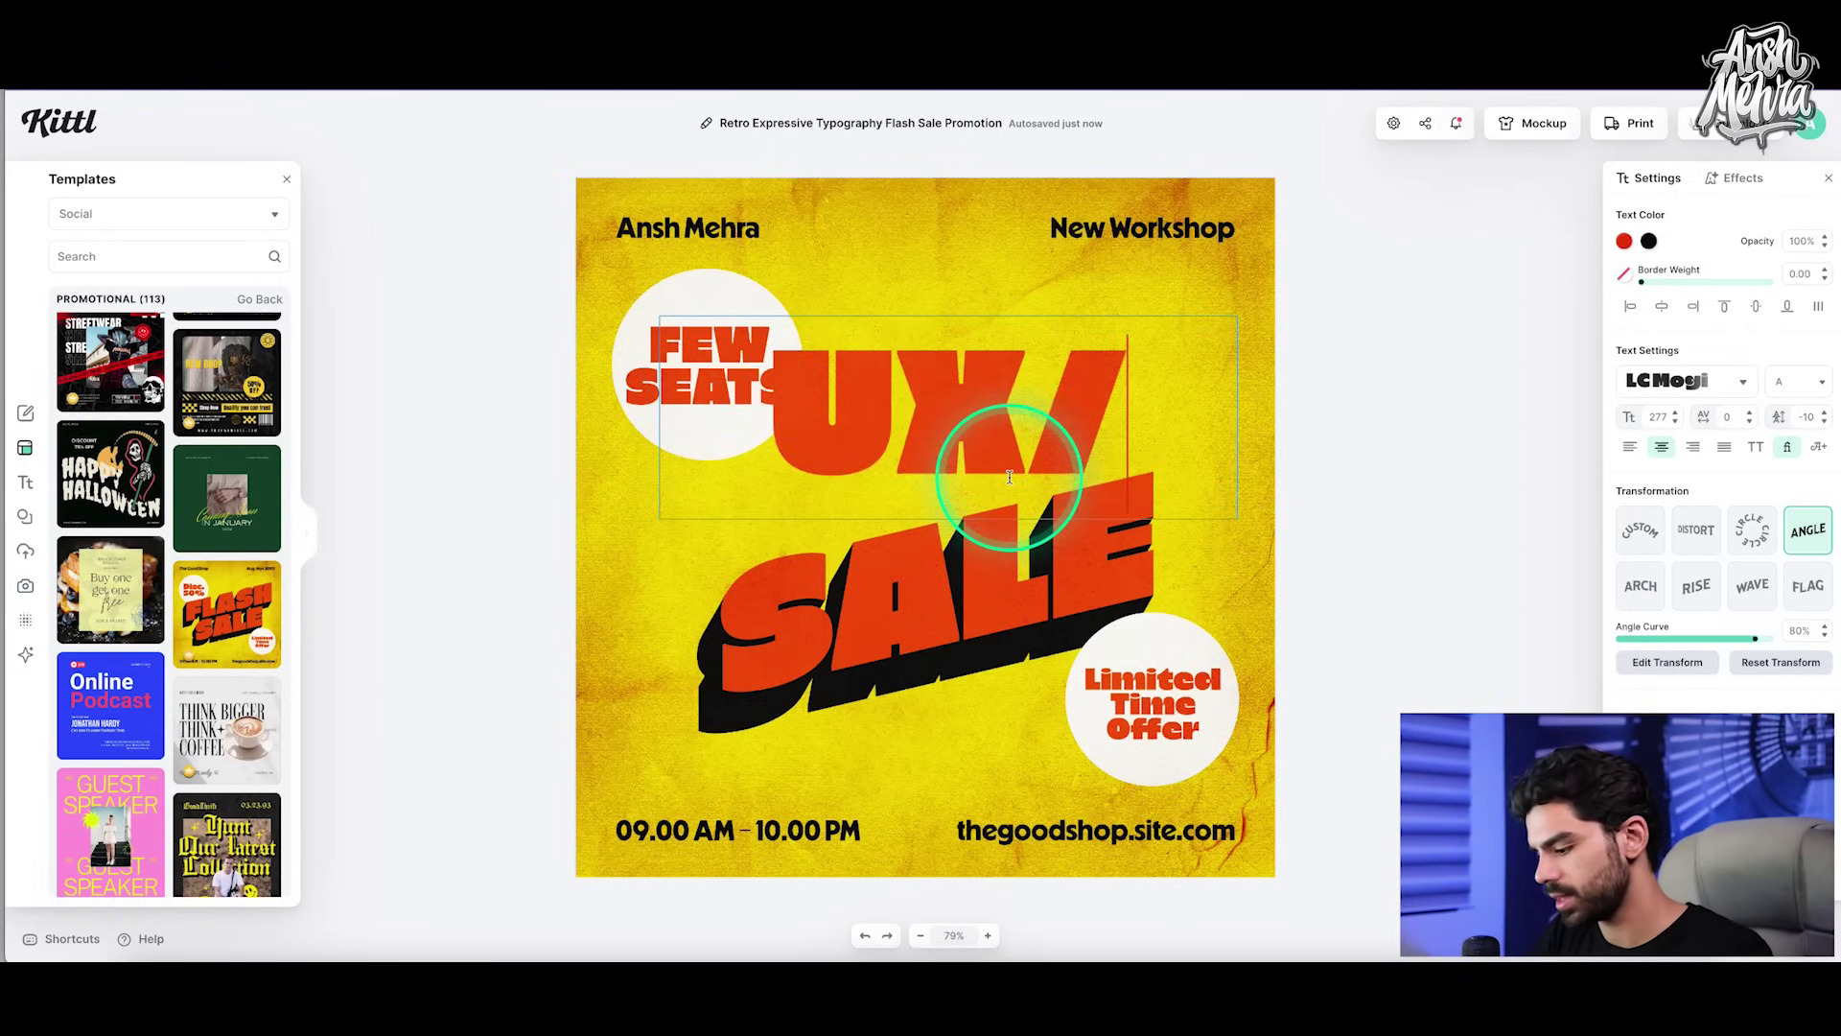
pyautogui.write('AI')
pyautogui.click(1002, 633)
pyautogui.doubleClick(997, 620)
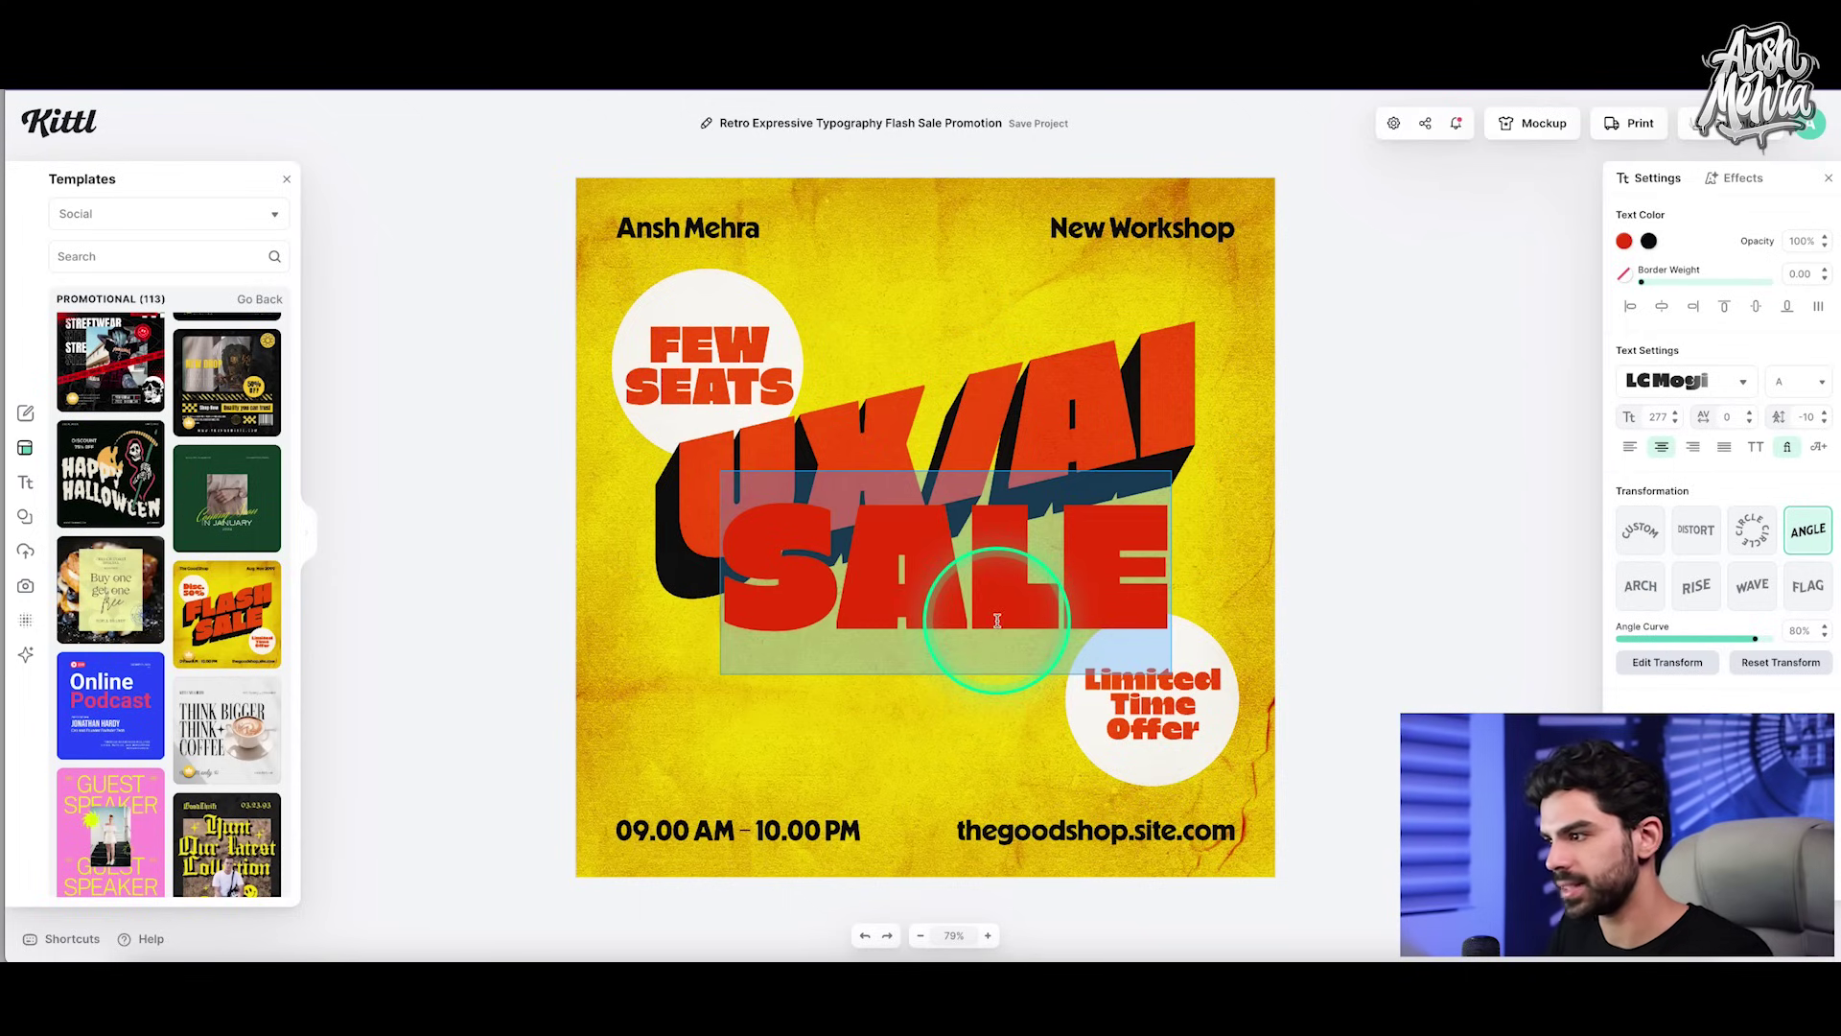
pyautogui.write('MEETUP')
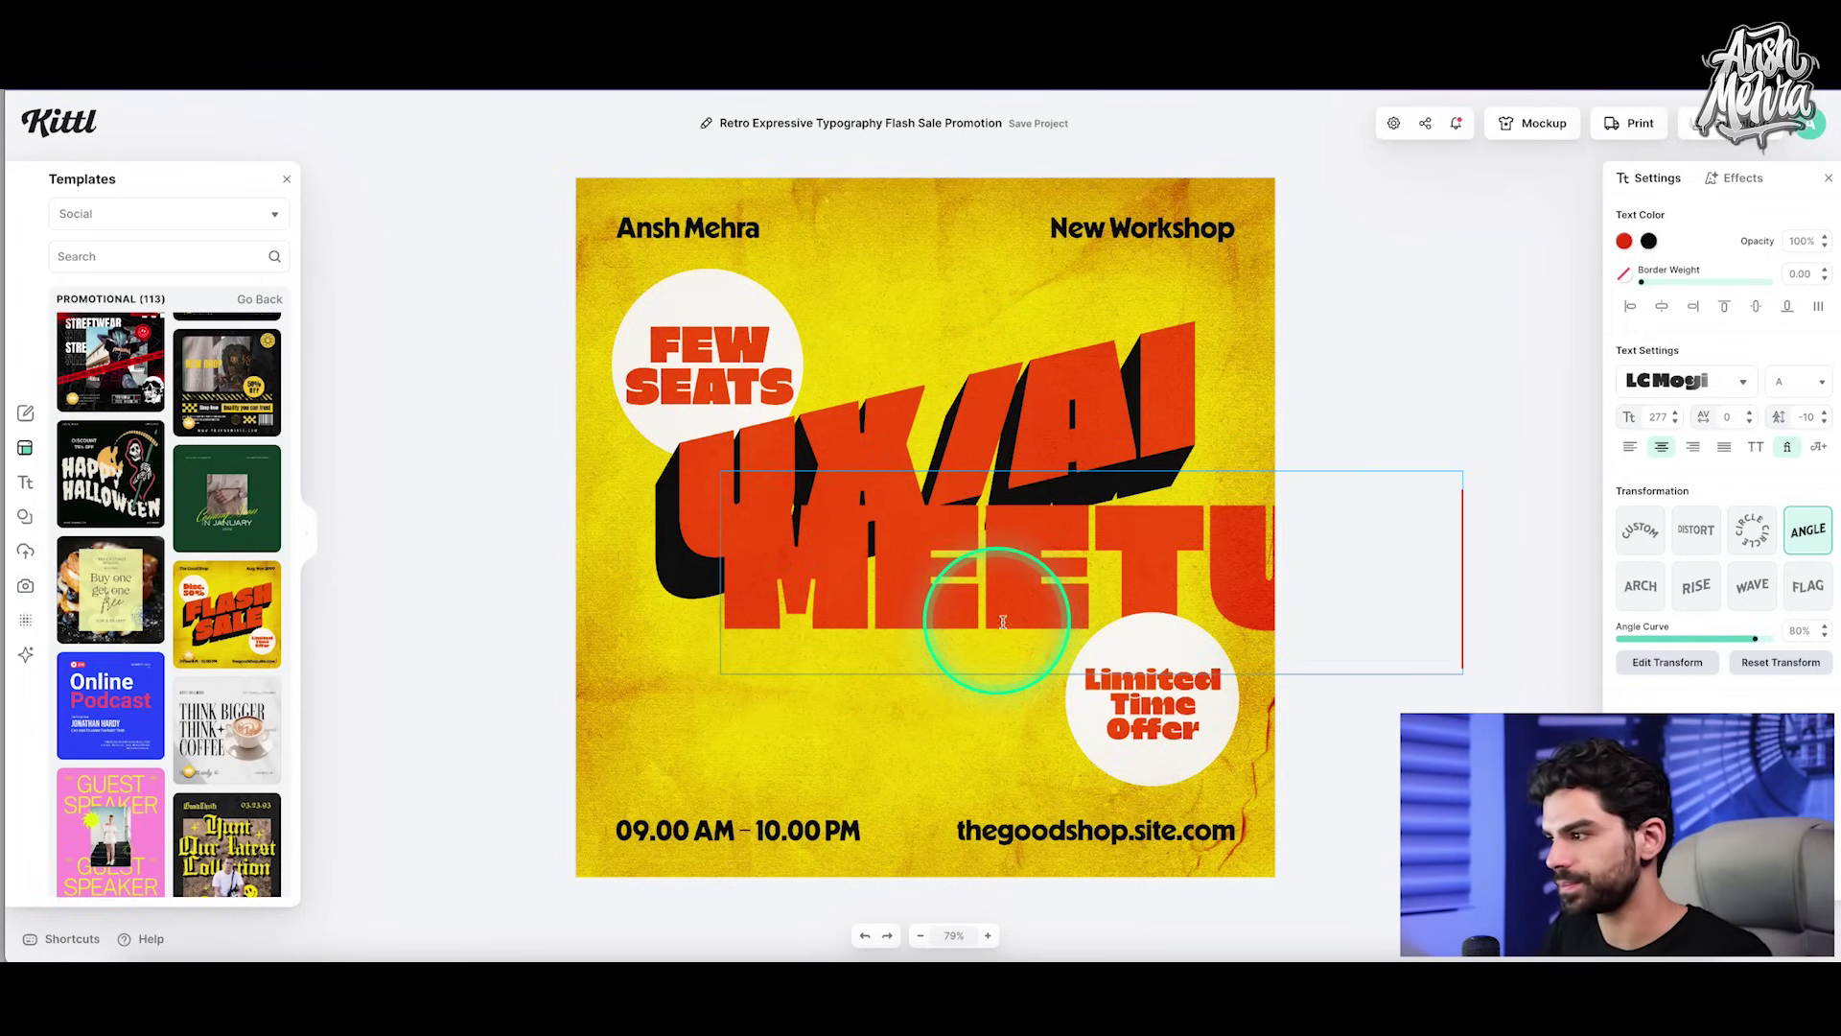
pyautogui.press('Escape')
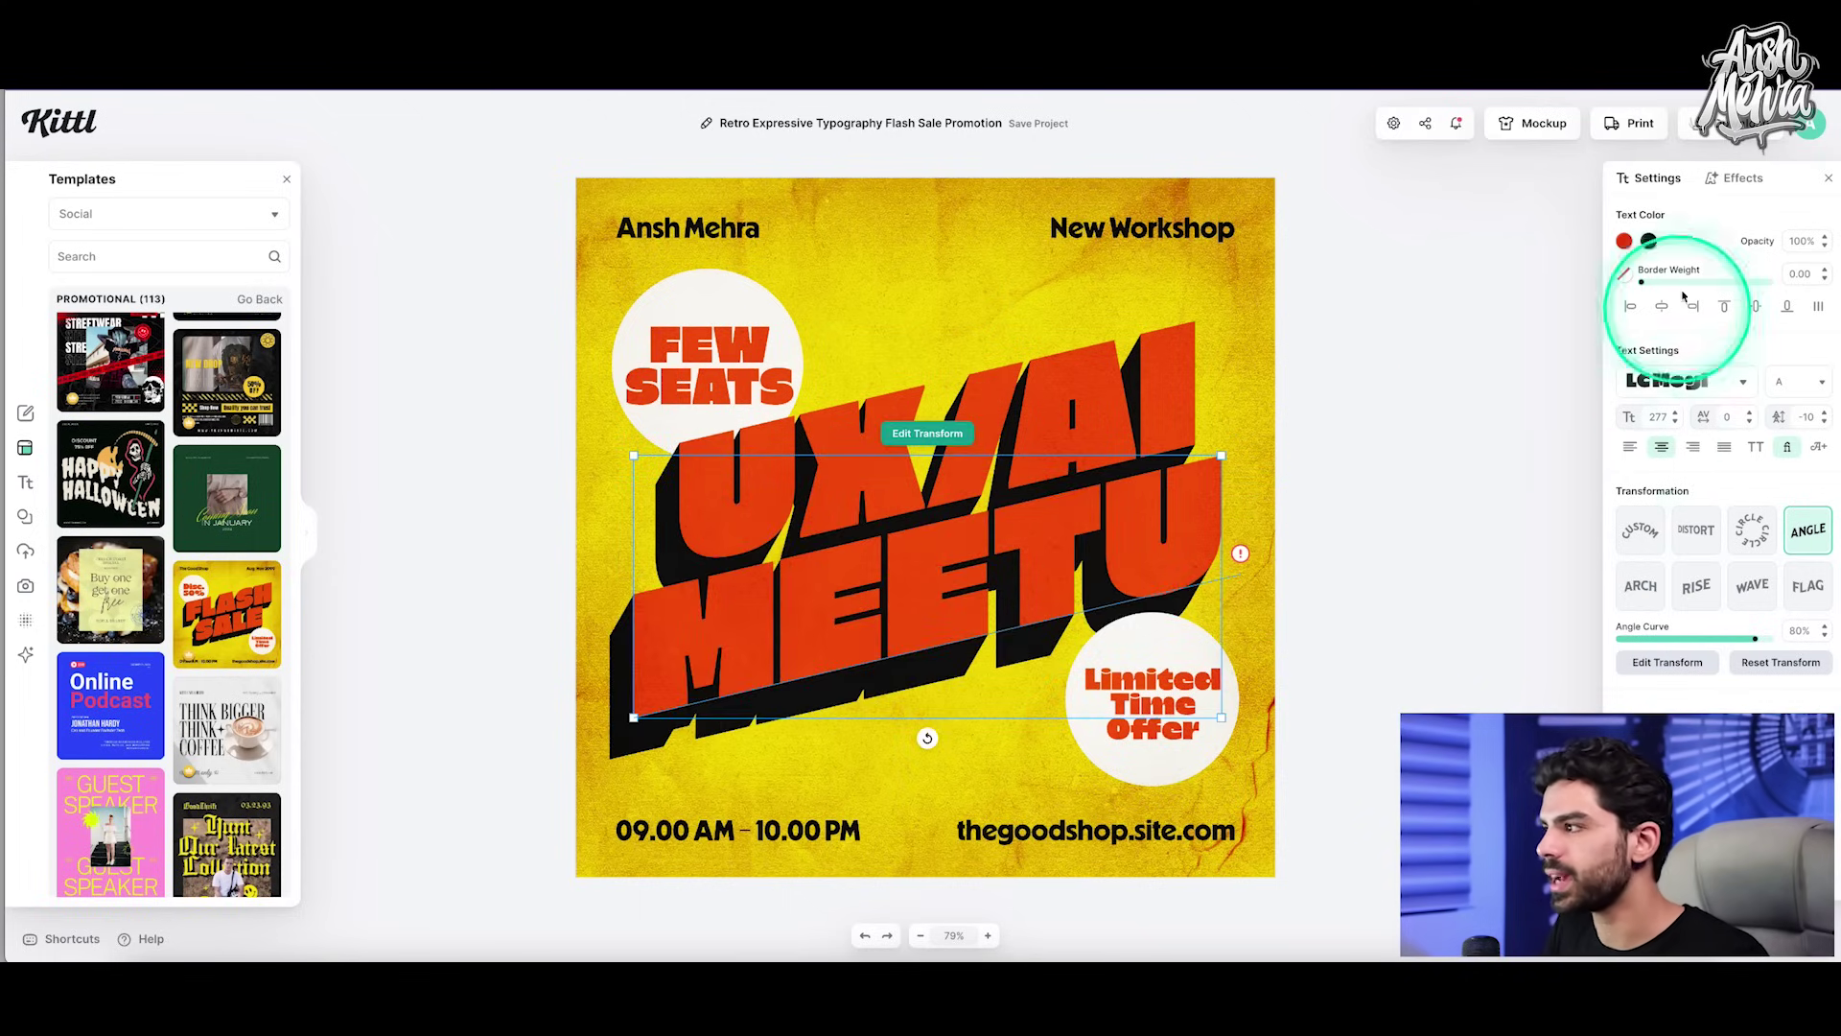
# Step: Shrink MEETUP to font size about 204 and re-centre it under UX/AI
pyautogui.click(1675, 421)
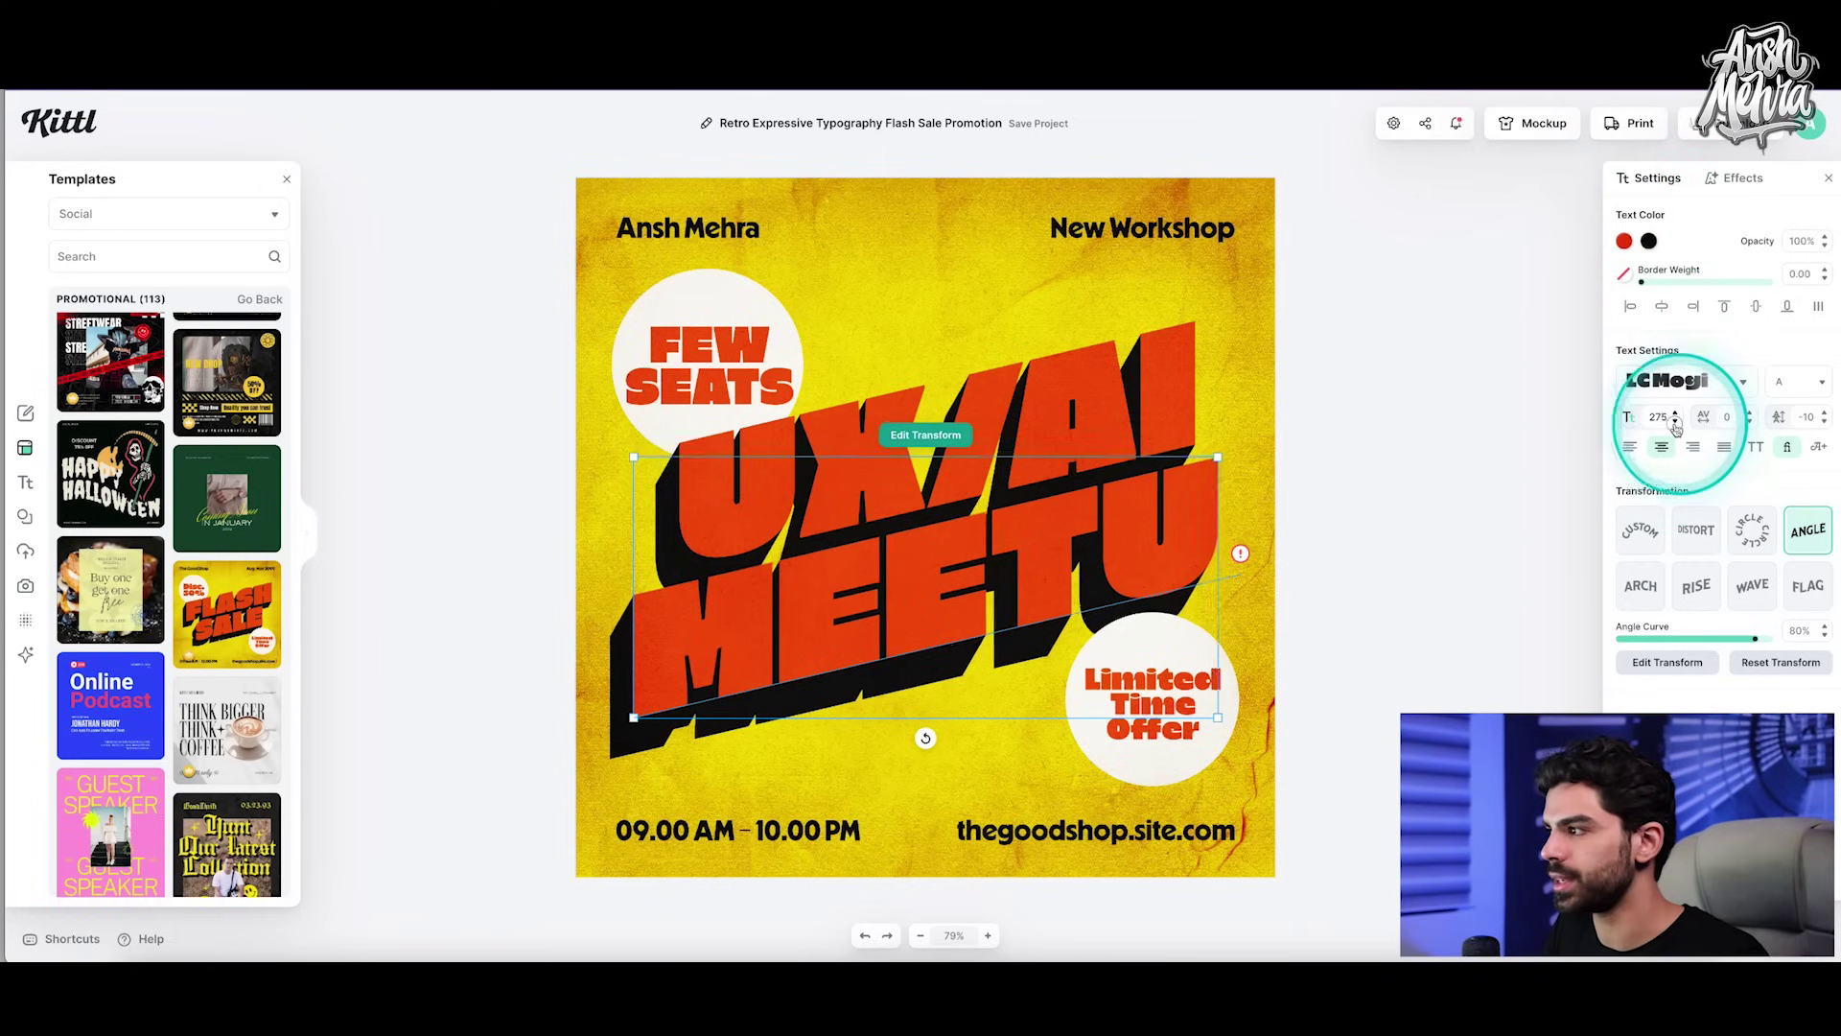
pyautogui.click(1676, 421)
pyautogui.click(1675, 421)
pyautogui.click(1675, 421)
pyautogui.click(1675, 421)
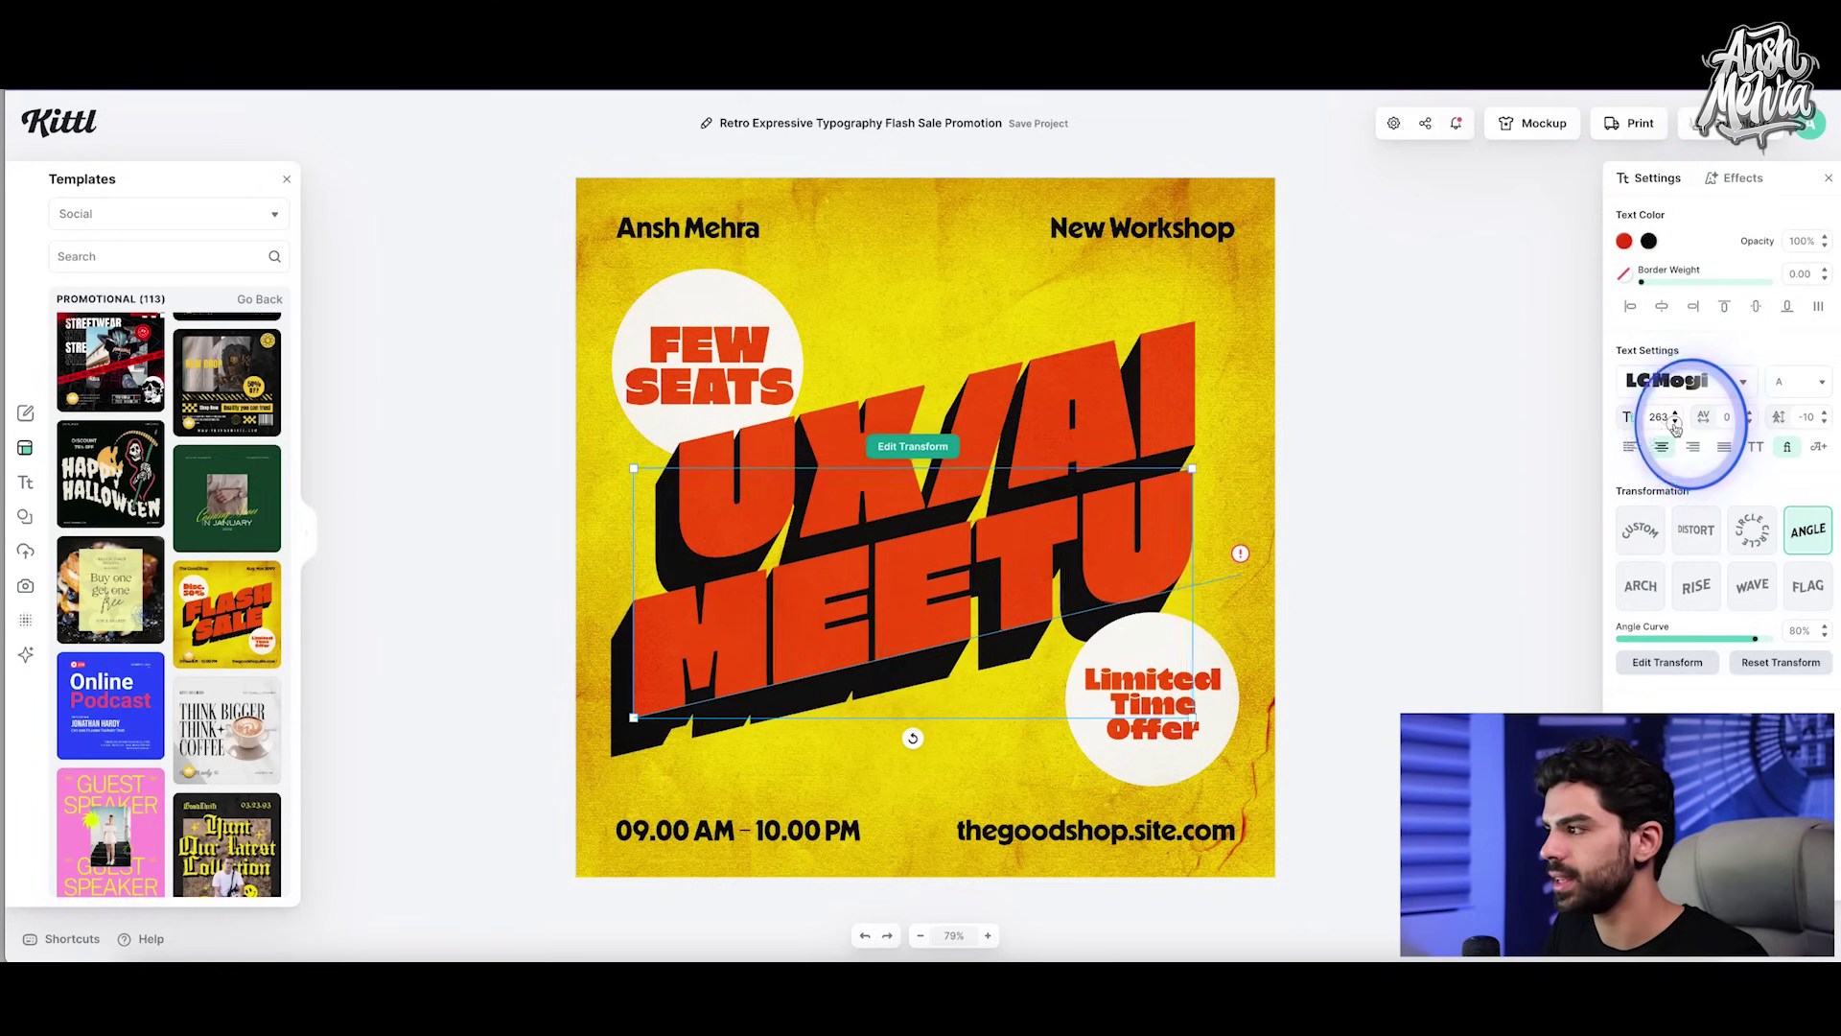
pyautogui.click(1675, 421)
pyautogui.click(1676, 421)
pyautogui.click(1675, 421)
pyautogui.click(1676, 421)
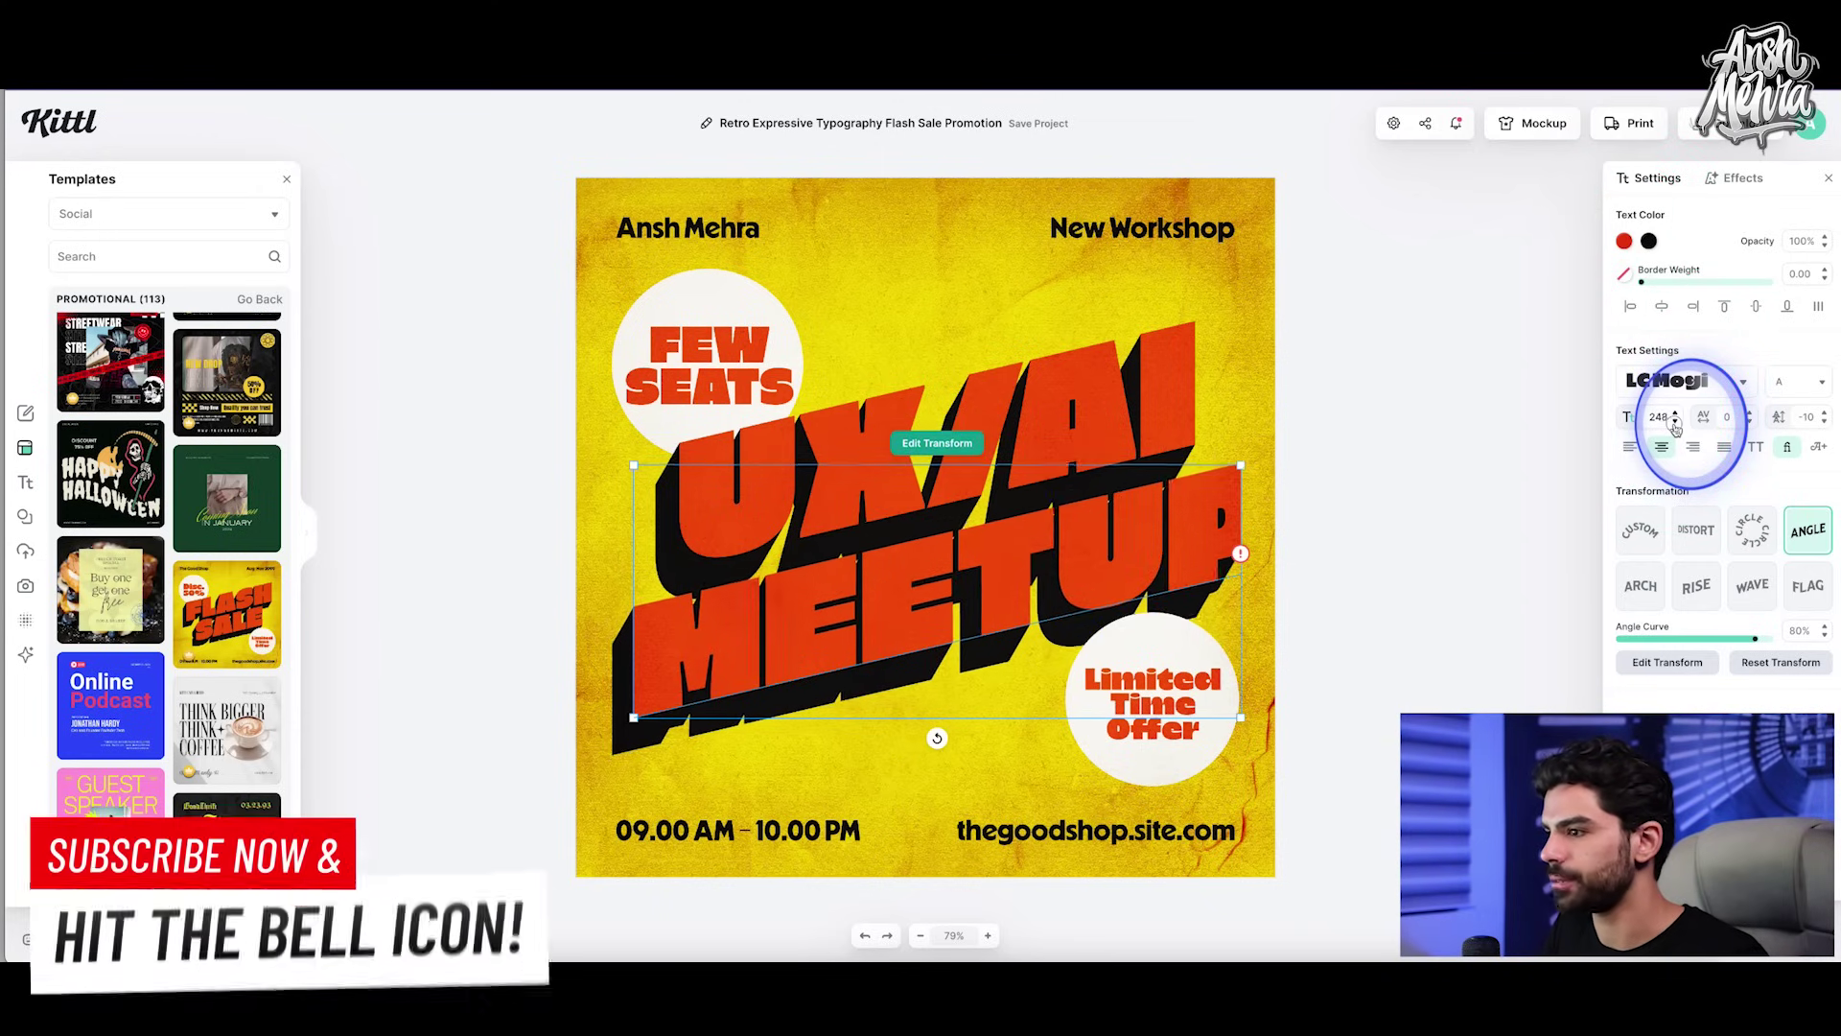
pyautogui.click(1675, 421)
pyautogui.click(1676, 421)
pyautogui.click(1677, 414)
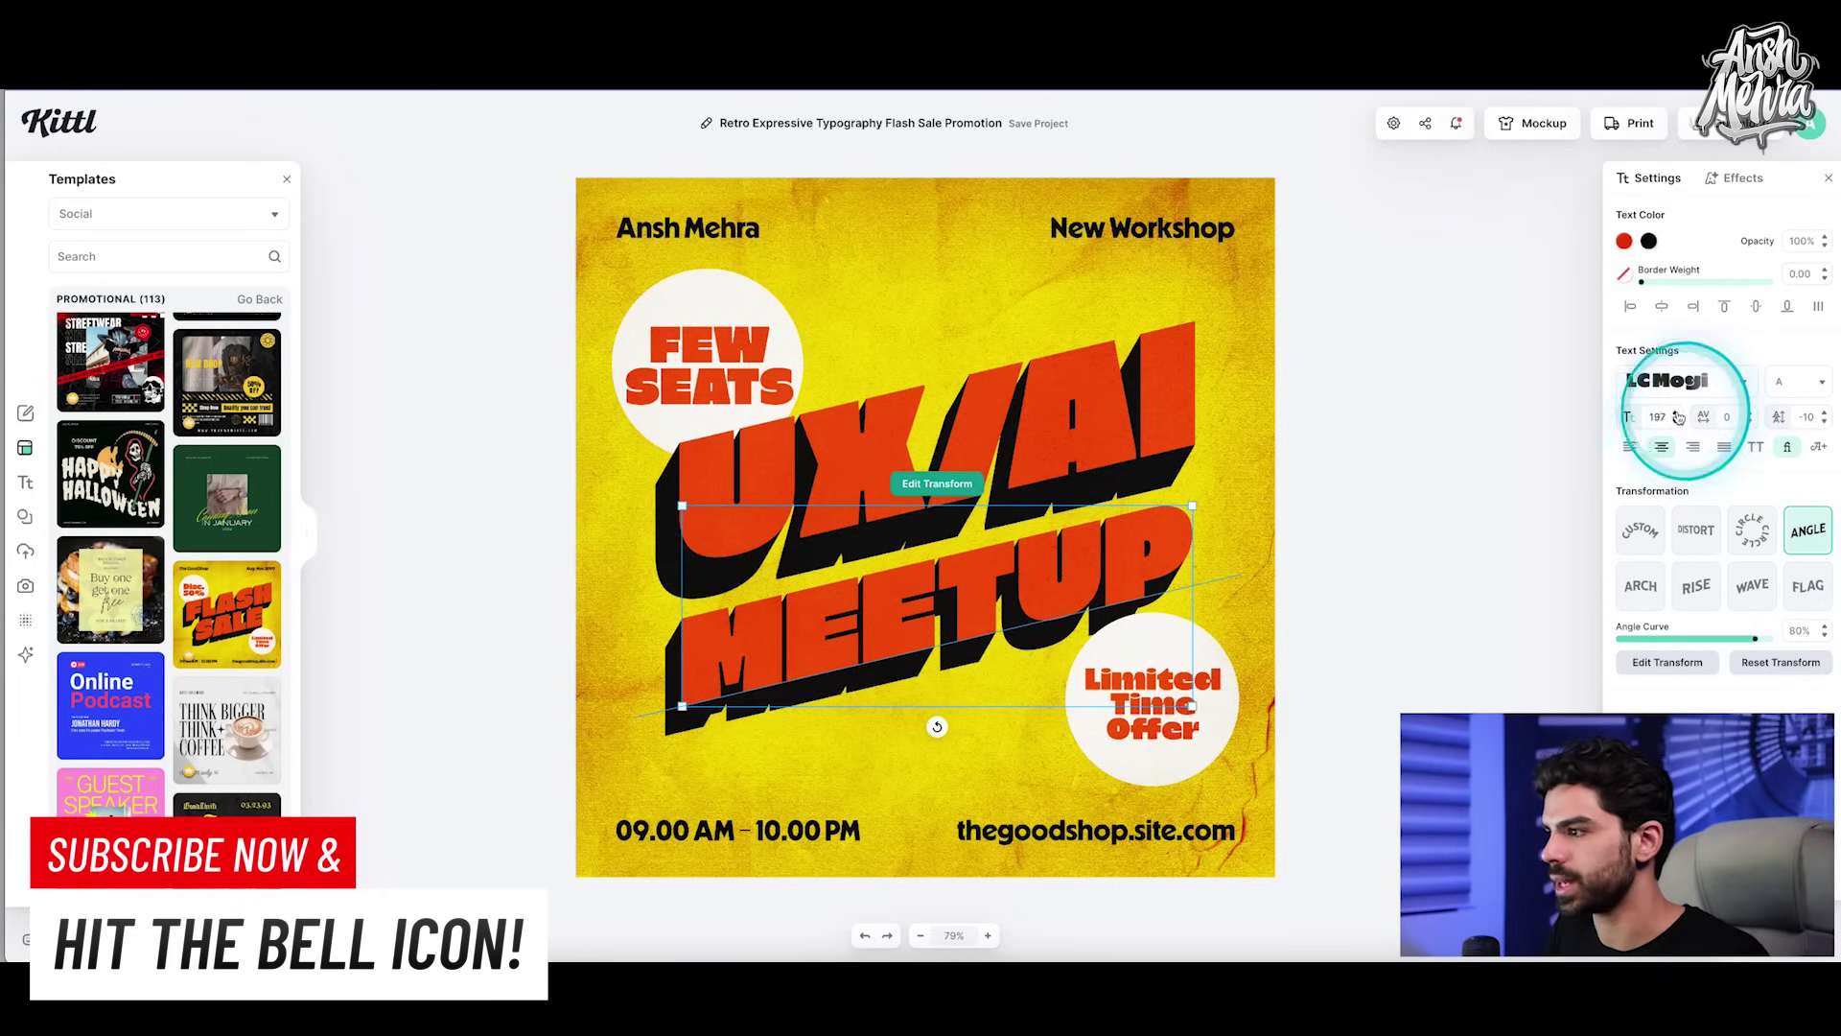
pyautogui.click(1677, 414)
pyautogui.click(1677, 413)
pyautogui.click(1677, 413)
pyautogui.moveTo(1104, 605); pyautogui.dragTo(1104, 604)
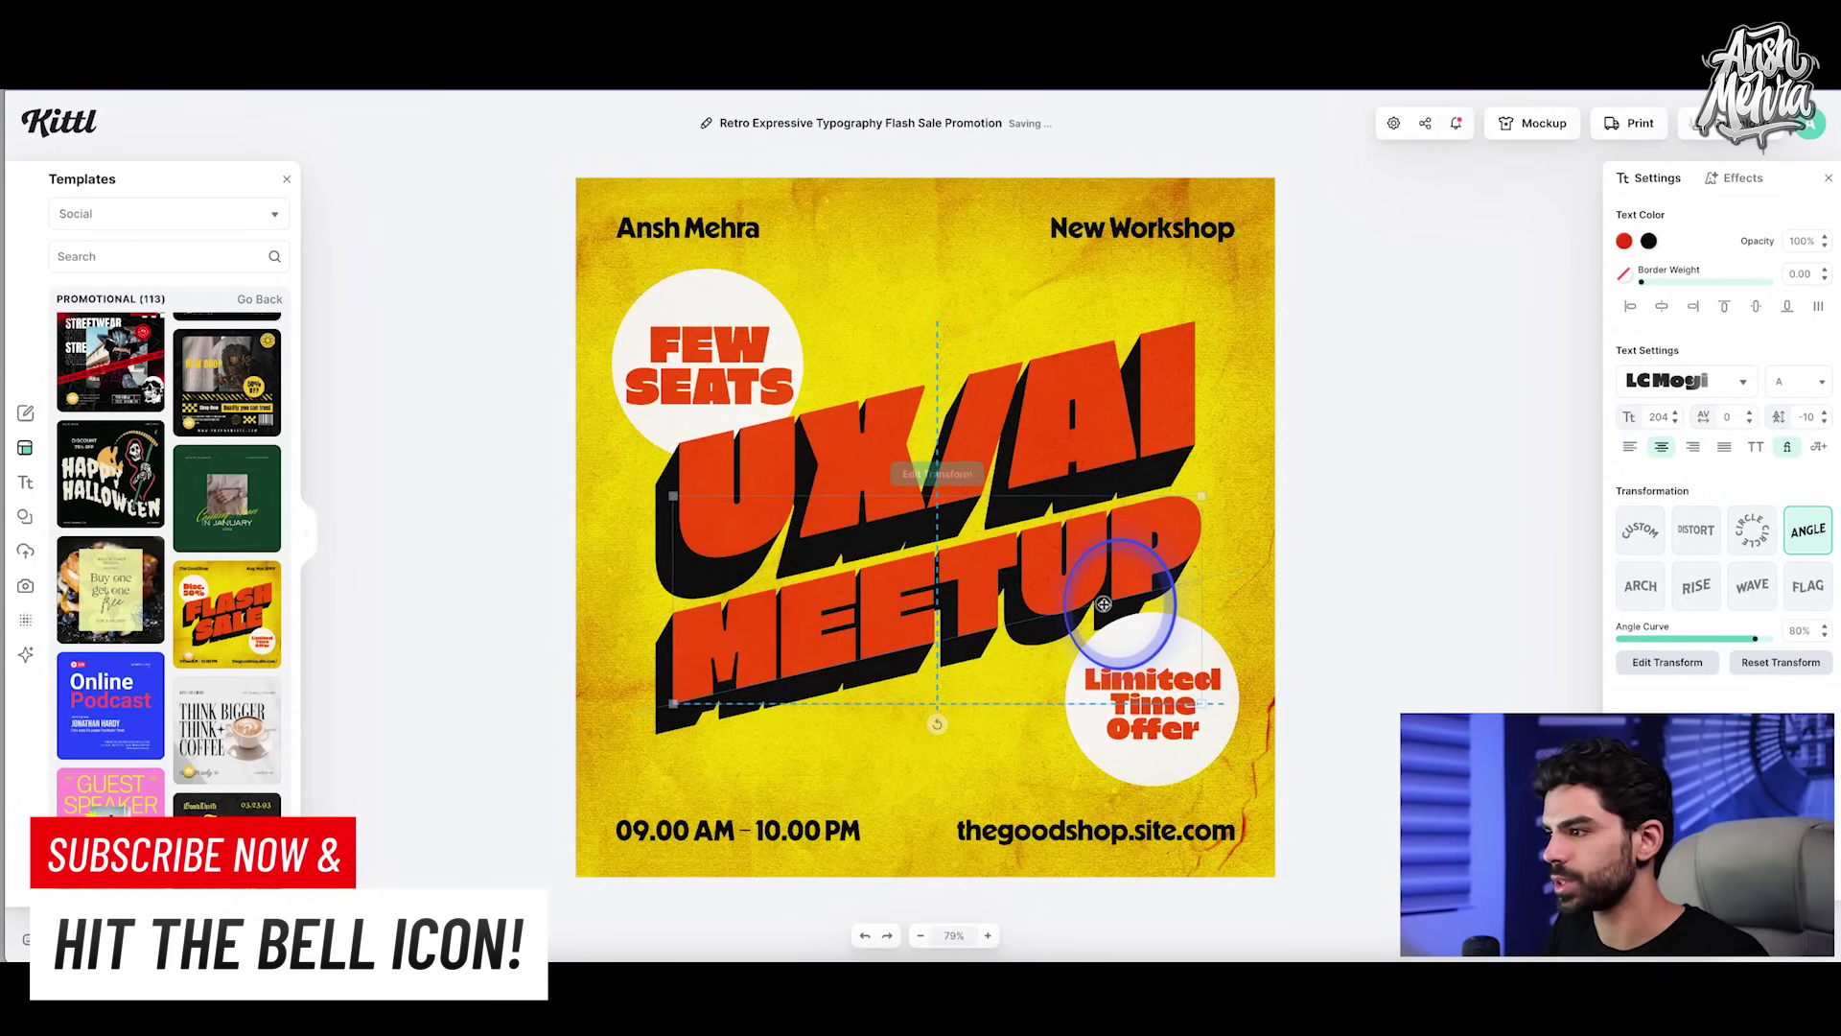
pyautogui.click(1146, 688)
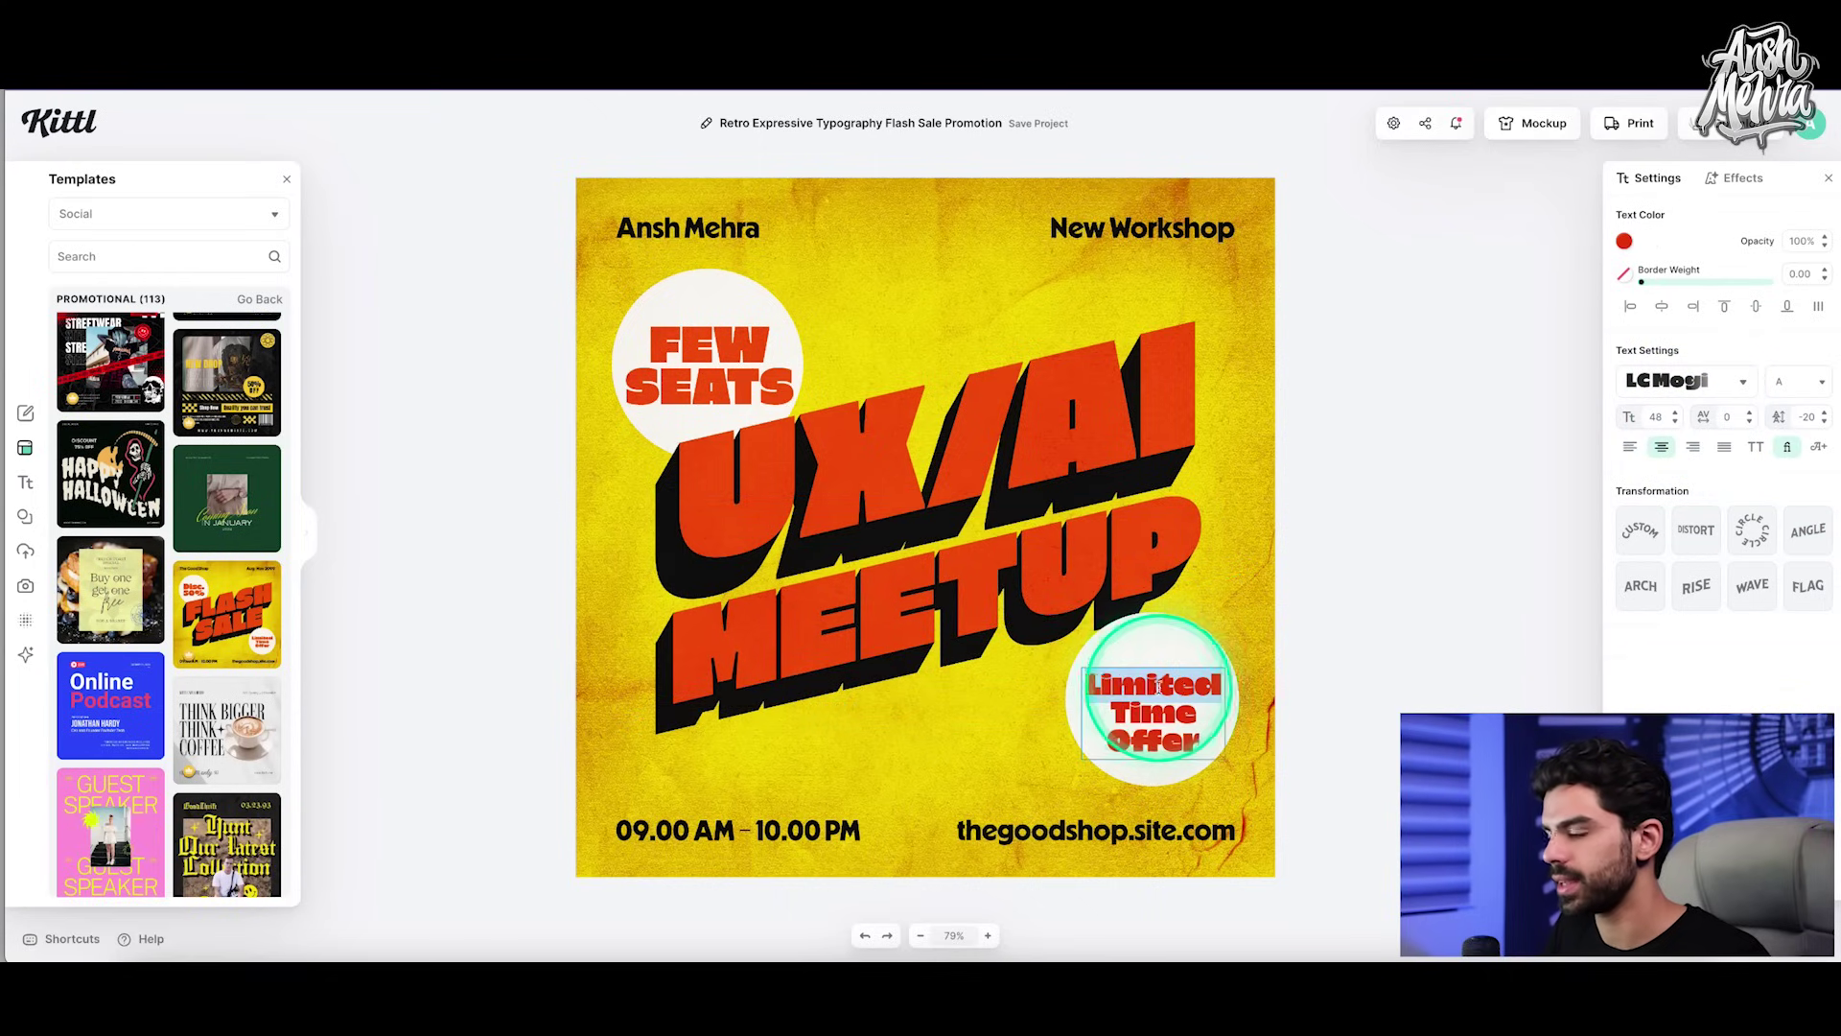
# Step: Enter 'DETAILS IN BIO' in the lower badge and centre it inside its white circle
pyautogui.write('DETAILS IN BIO')
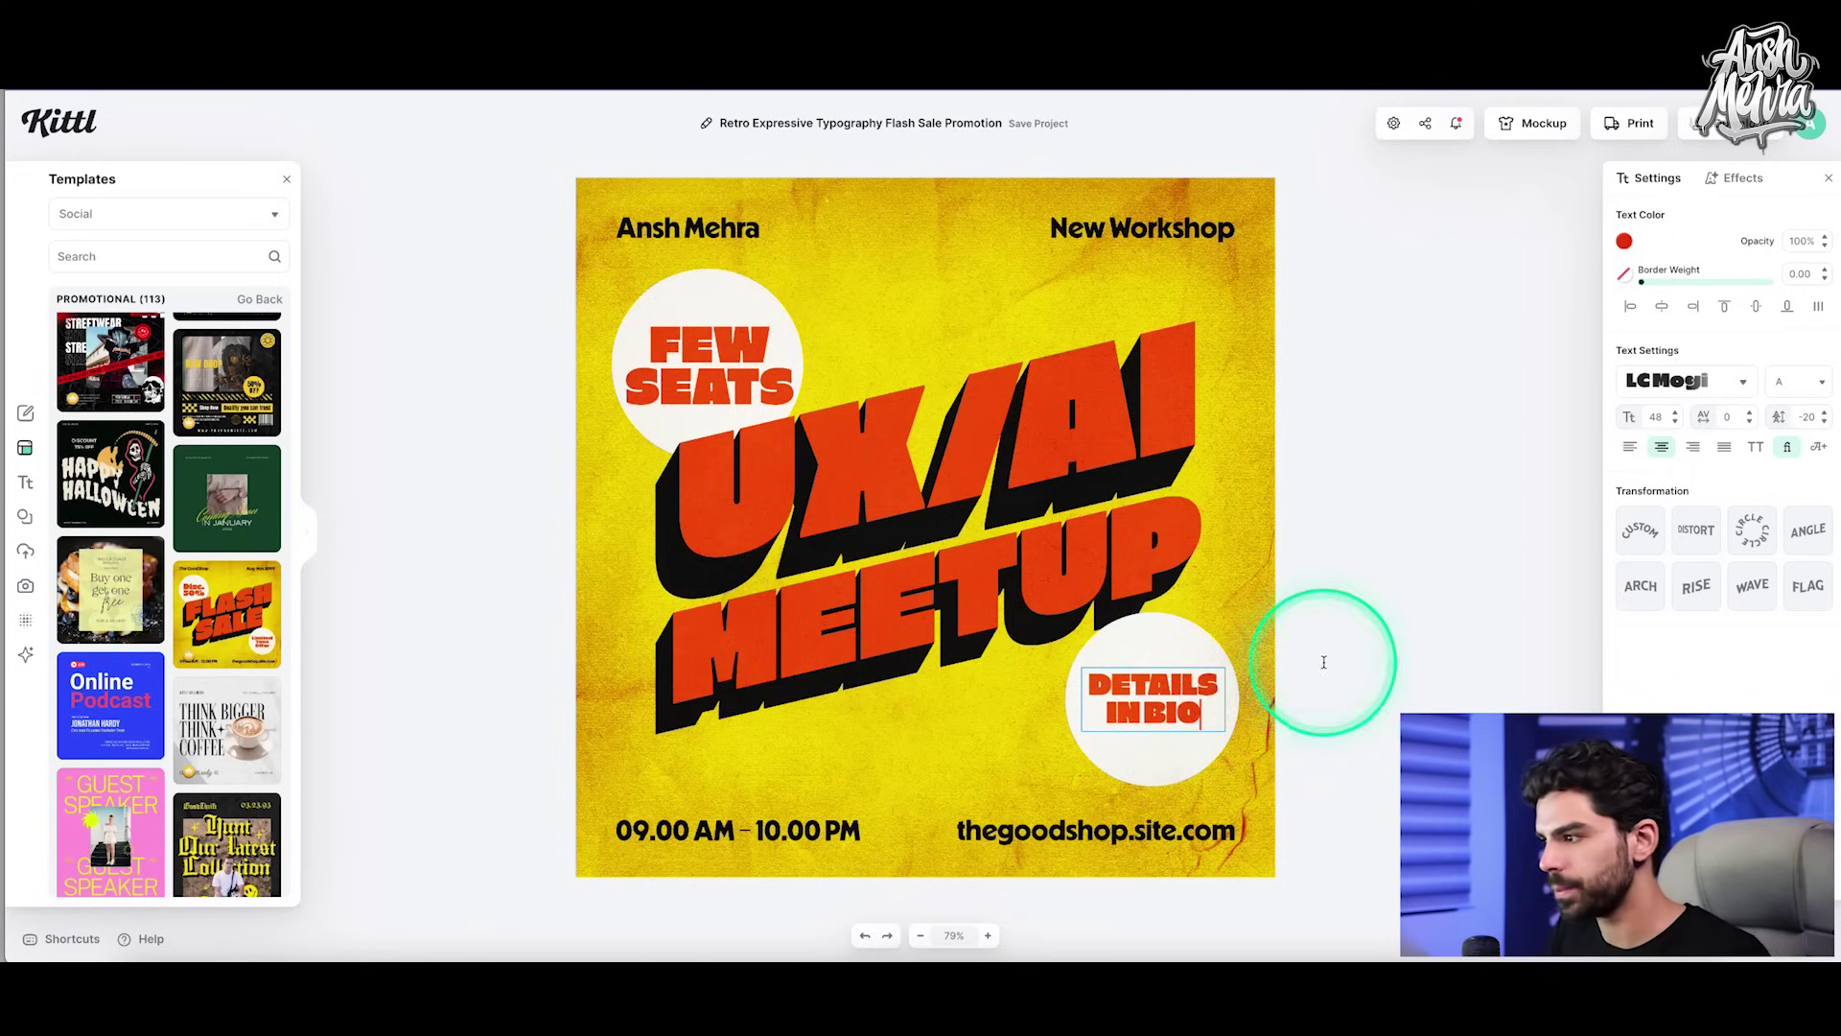
pyautogui.click(921, 799)
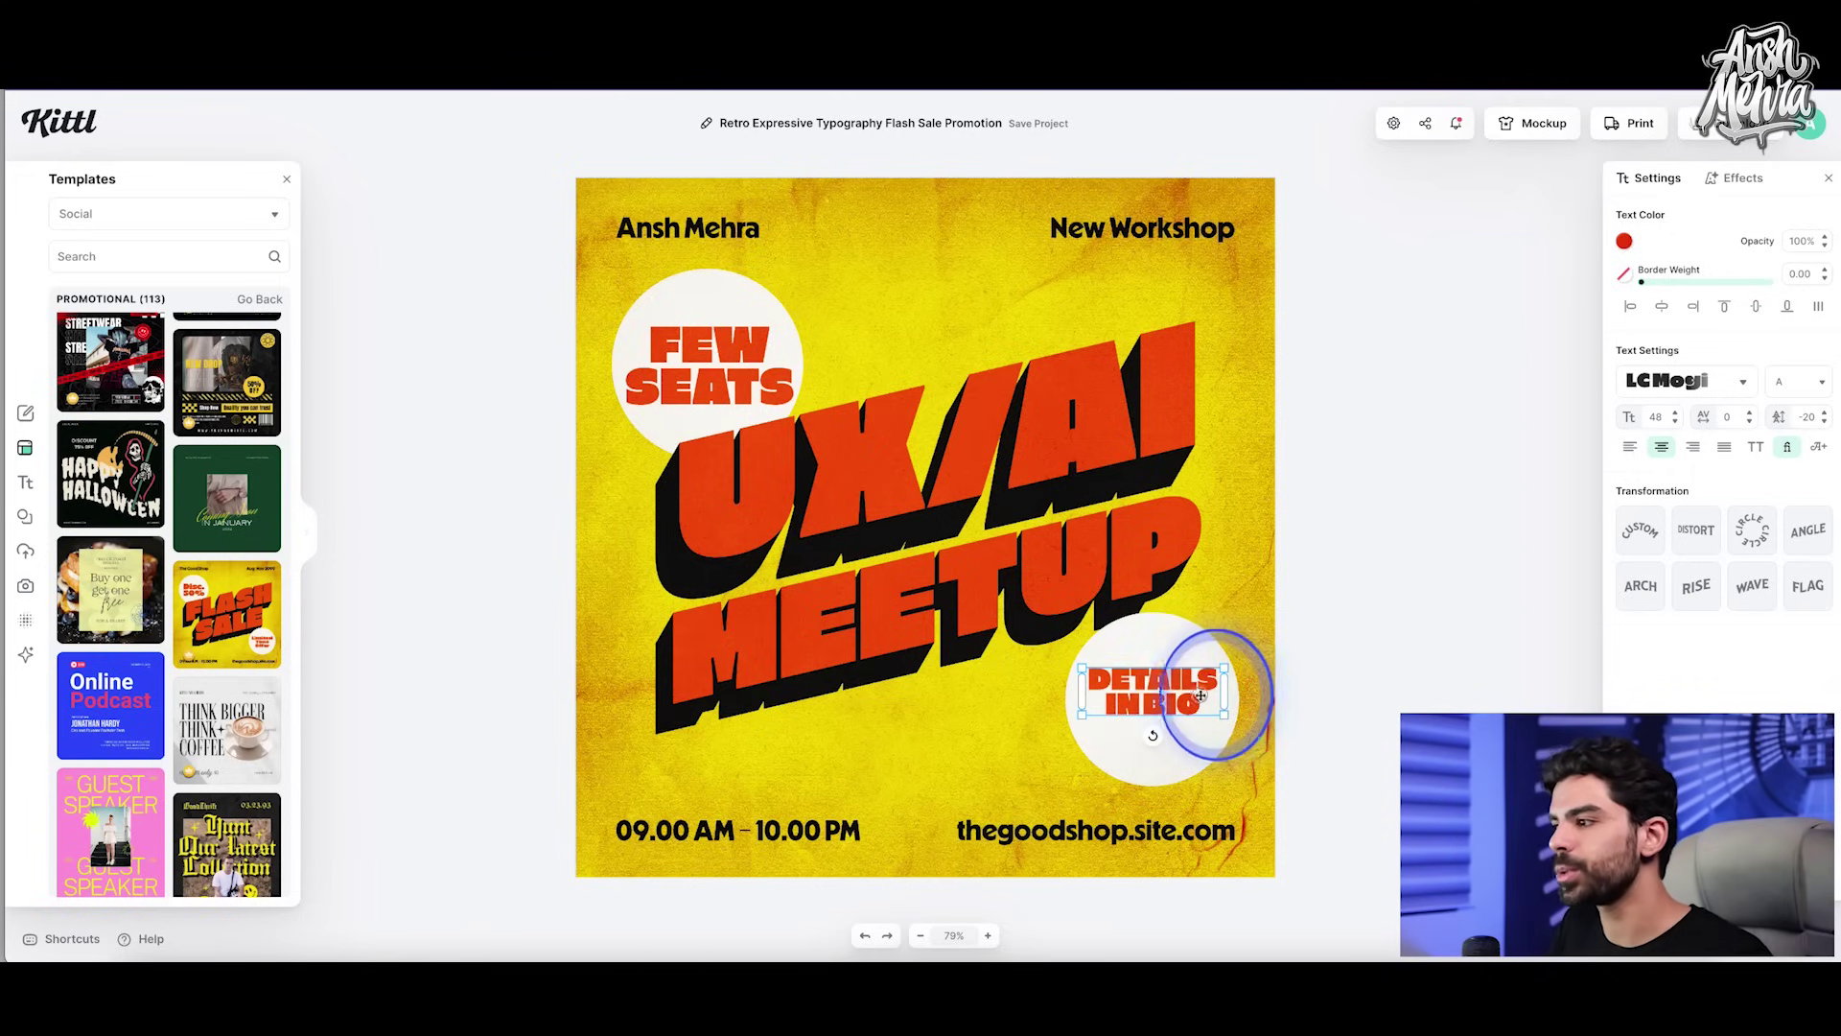
pyautogui.moveTo(1205, 690); pyautogui.dragTo(1205, 699)
pyautogui.click(1418, 701)
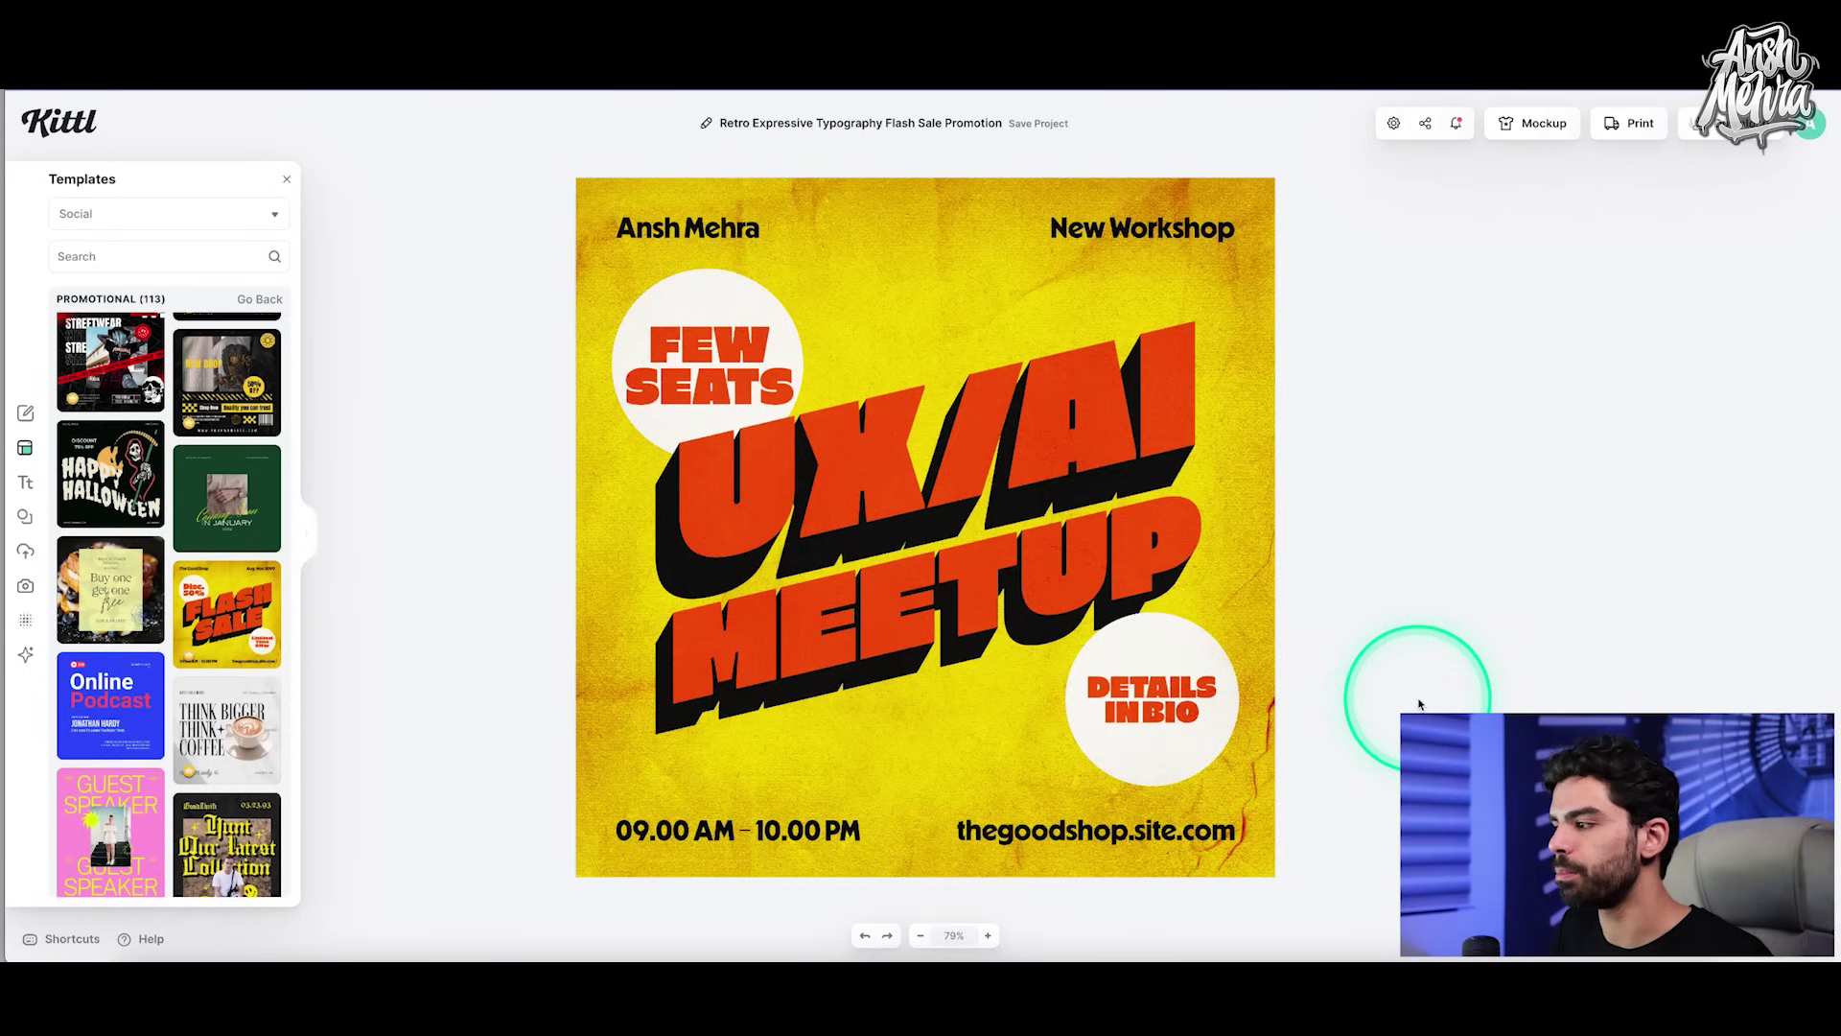
# Step: Open the Layers panel and select the New Workshop text
pyautogui.click(1838, 877)
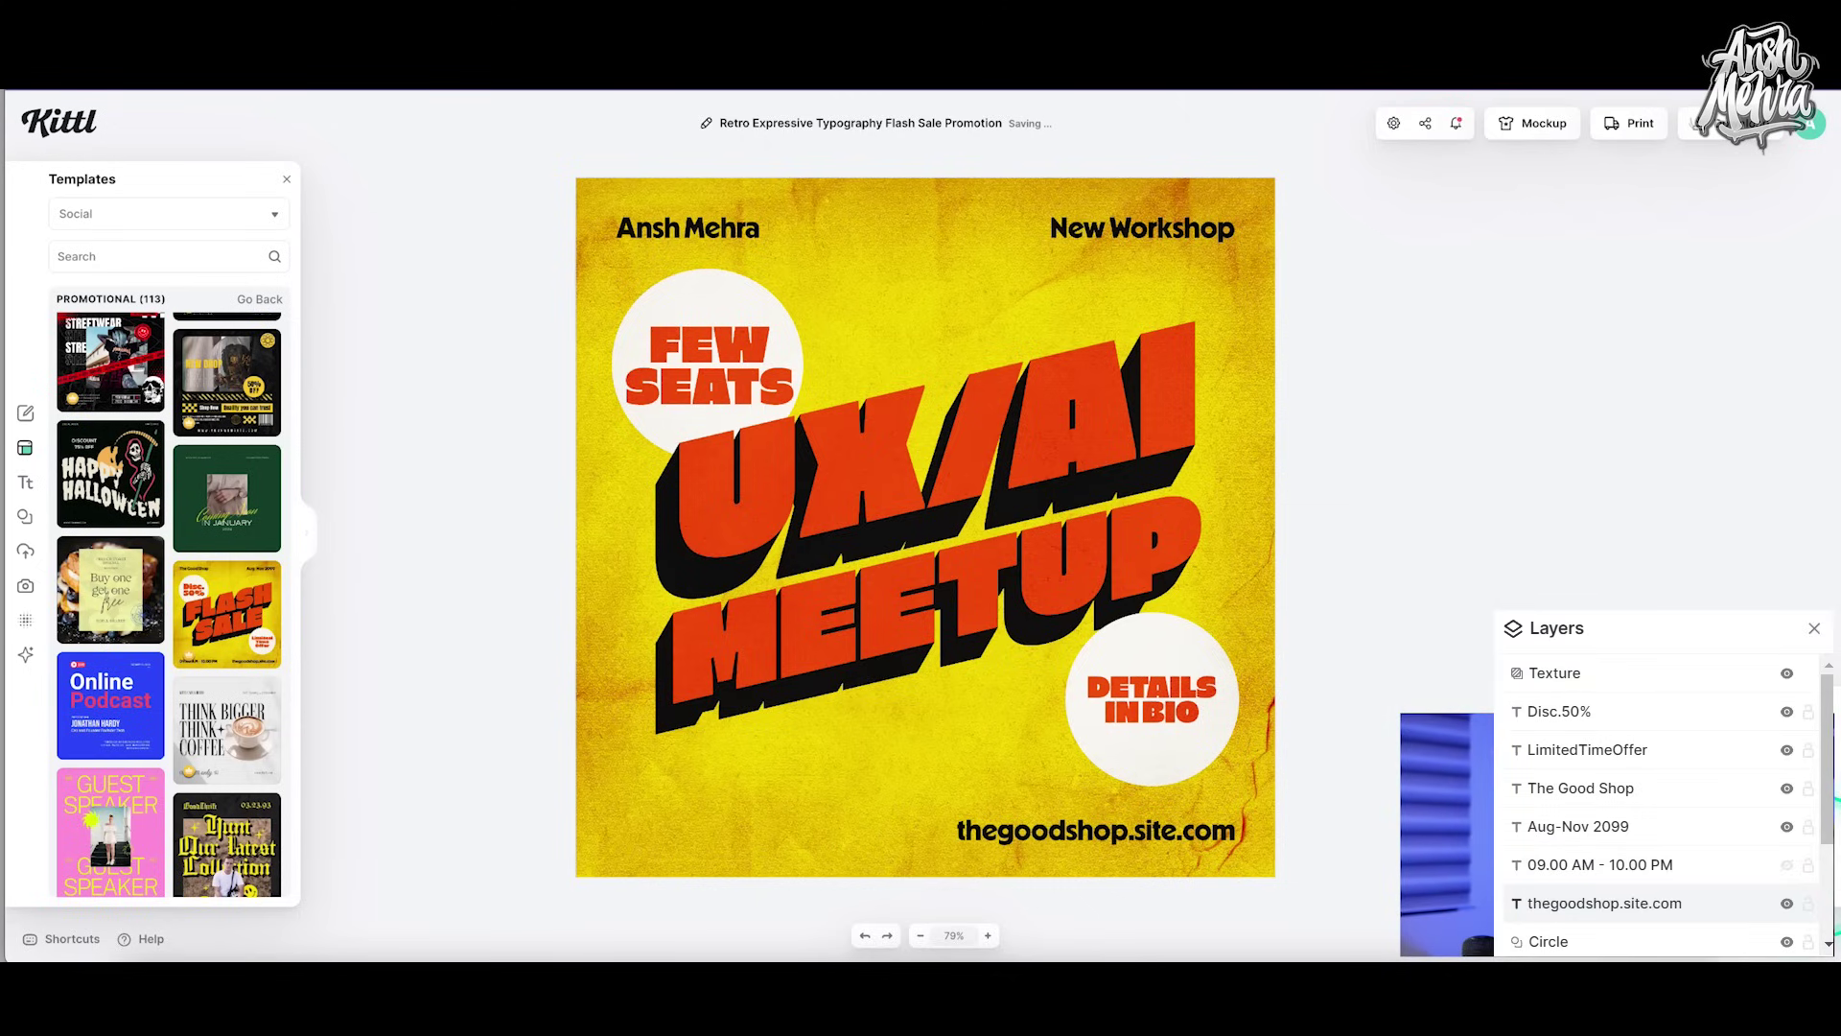
pyautogui.click(1352, 436)
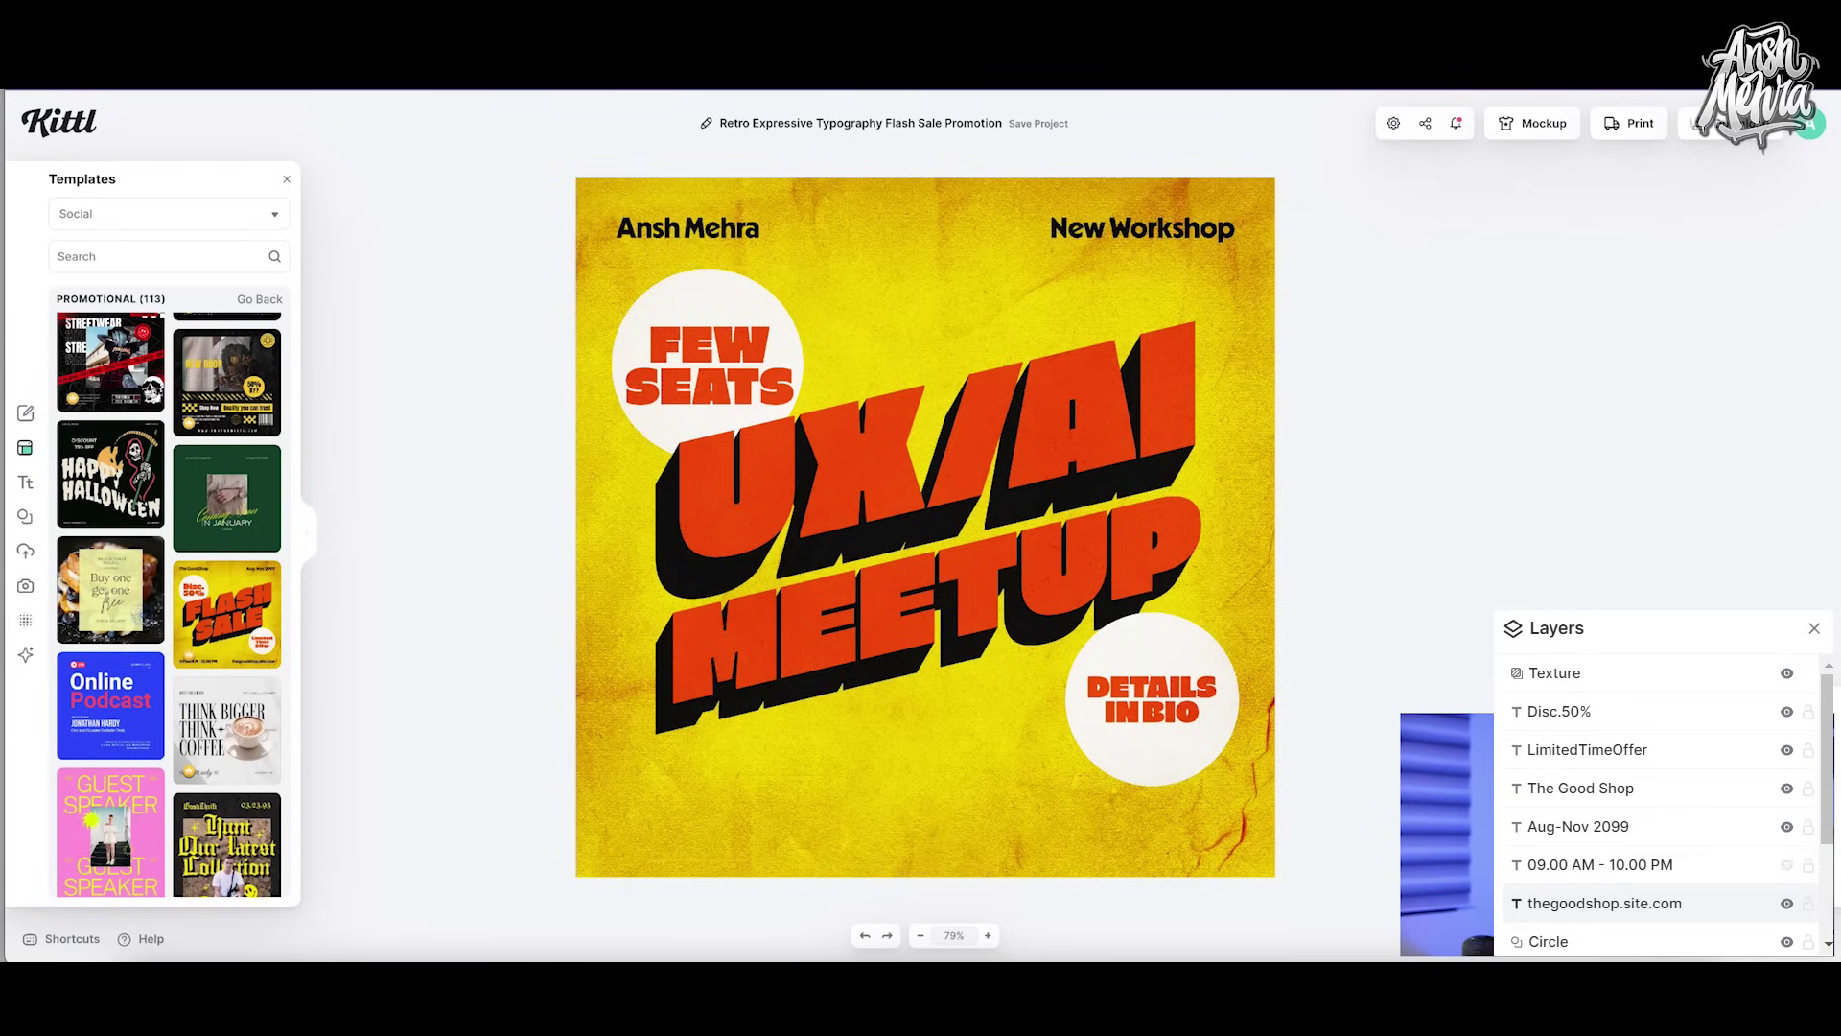
pyautogui.click(1142, 228)
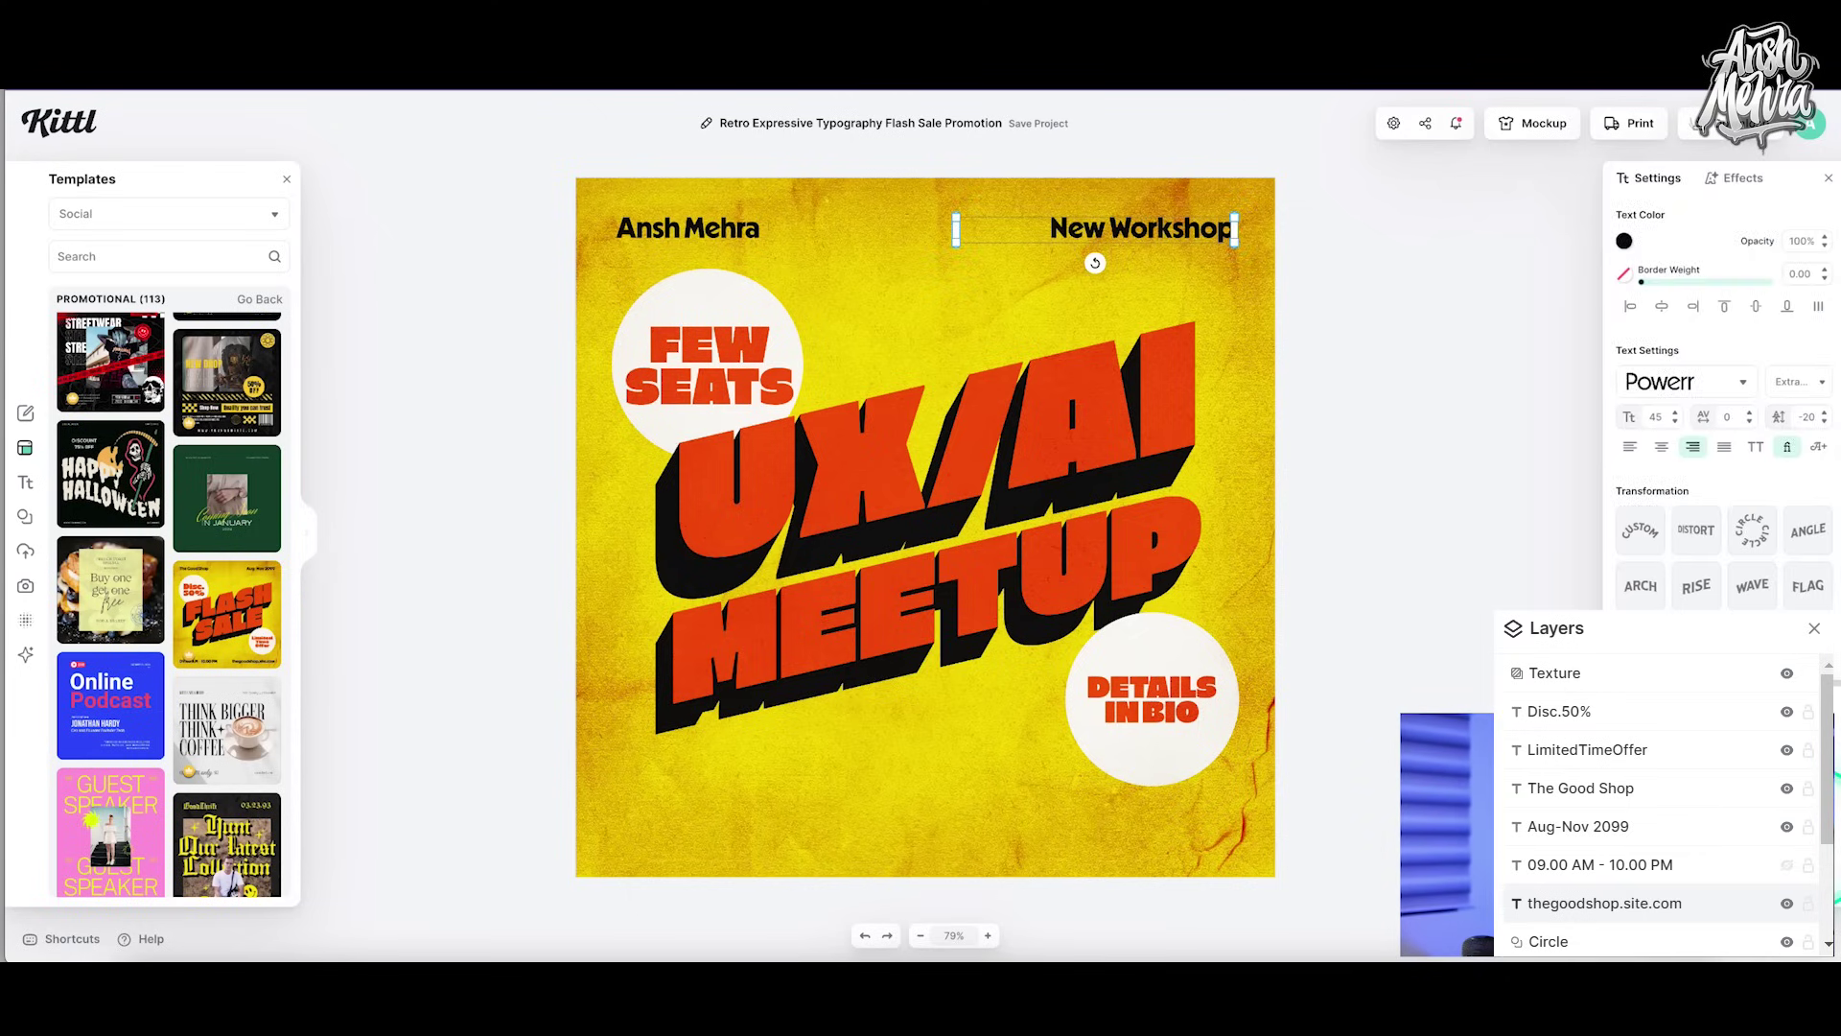
pyautogui.click(1245, 397)
pyautogui.click(1191, 402)
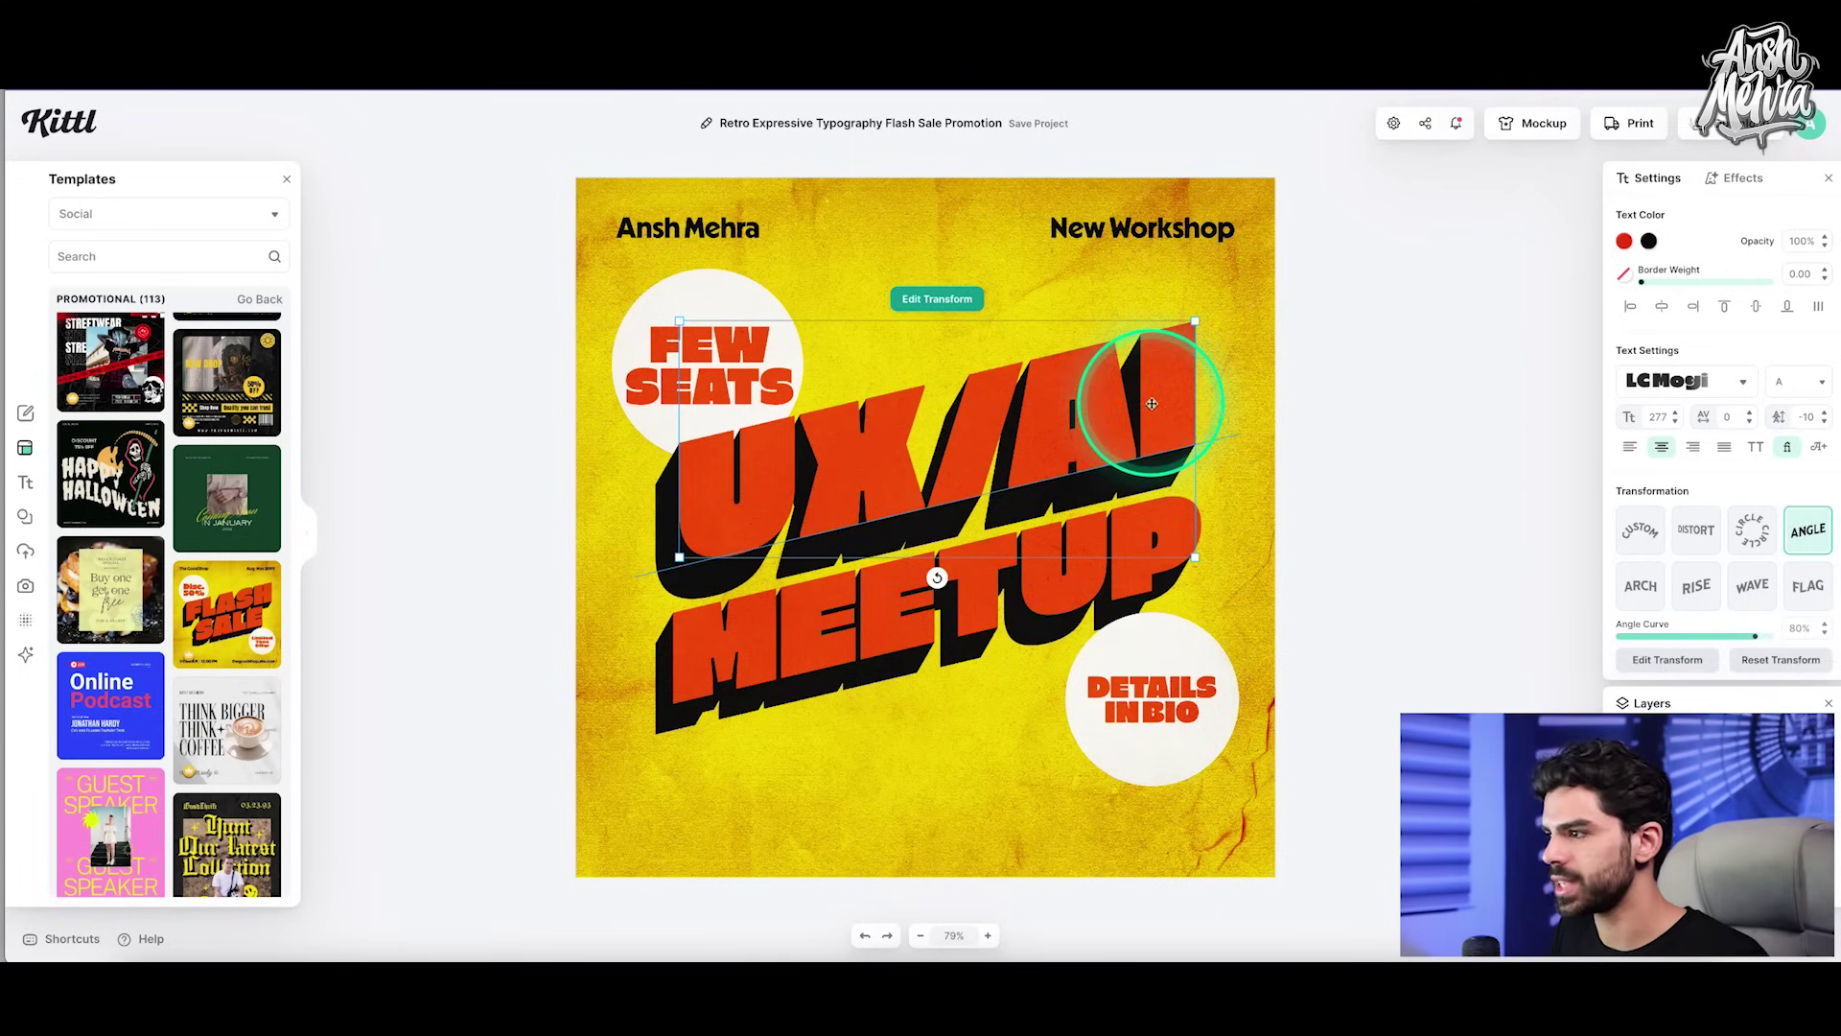
pyautogui.click(974, 489)
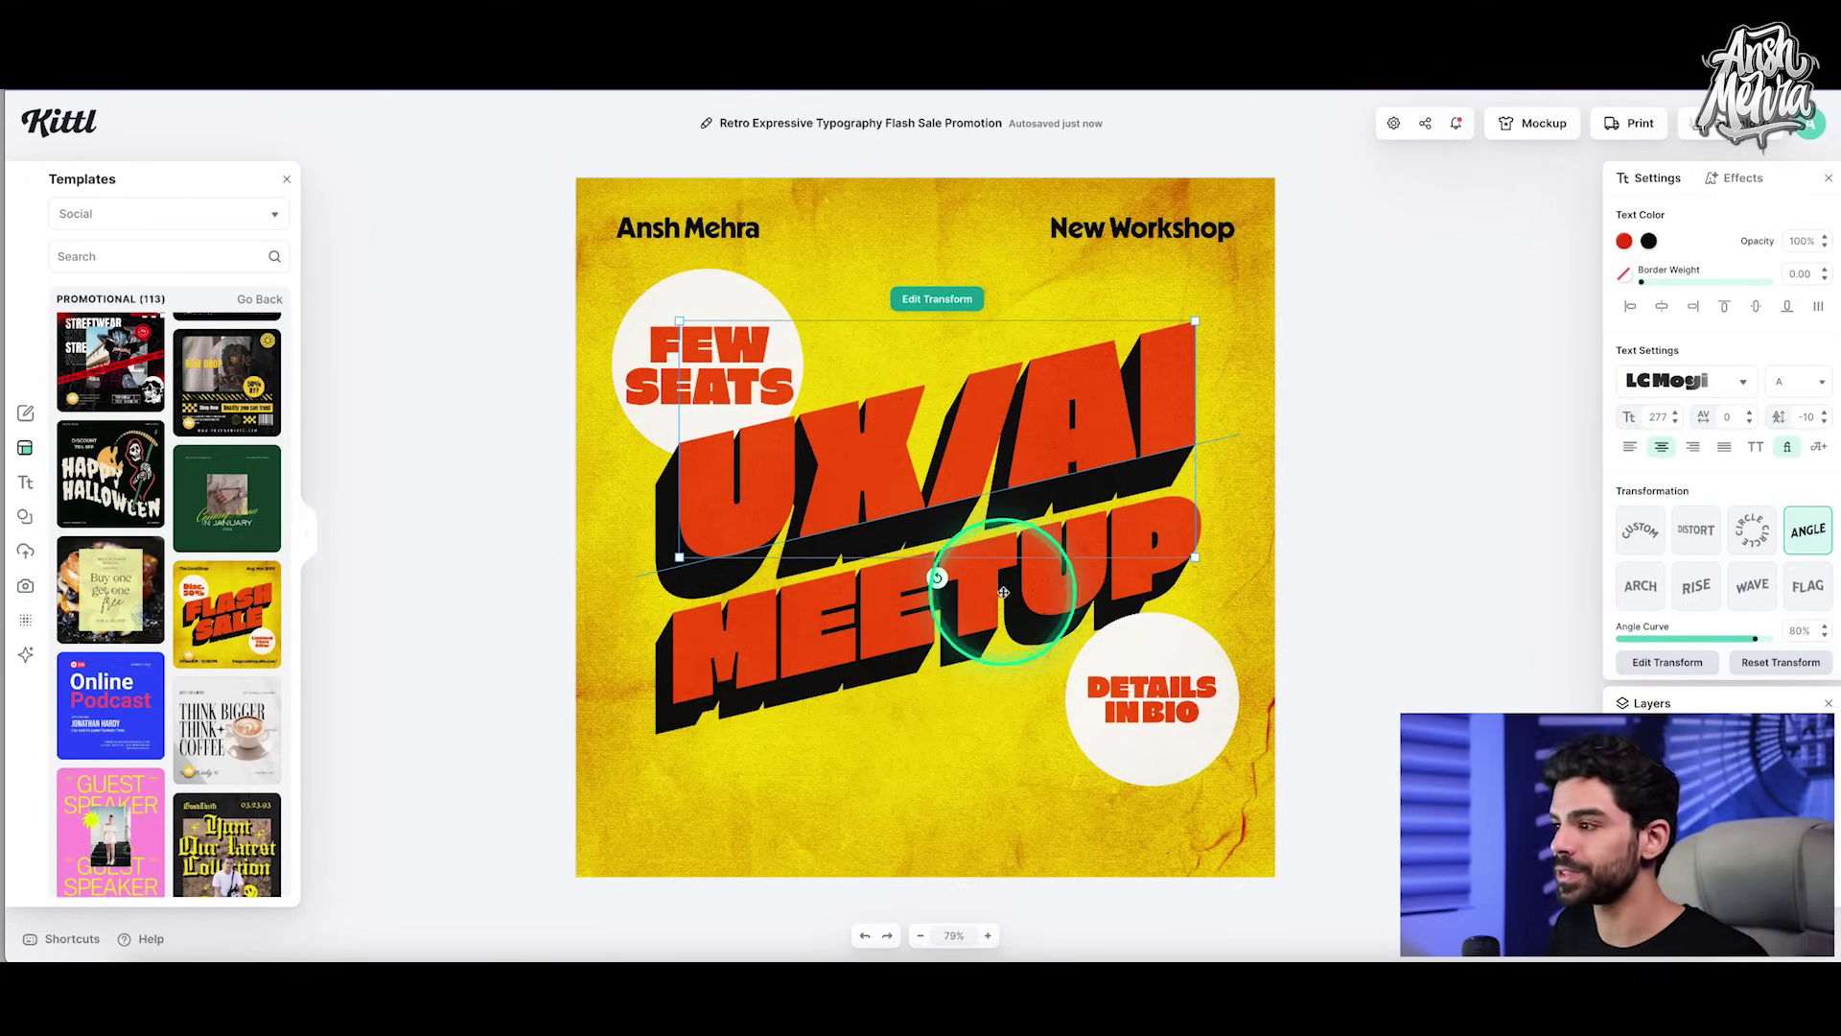
pyautogui.click(1700, 602)
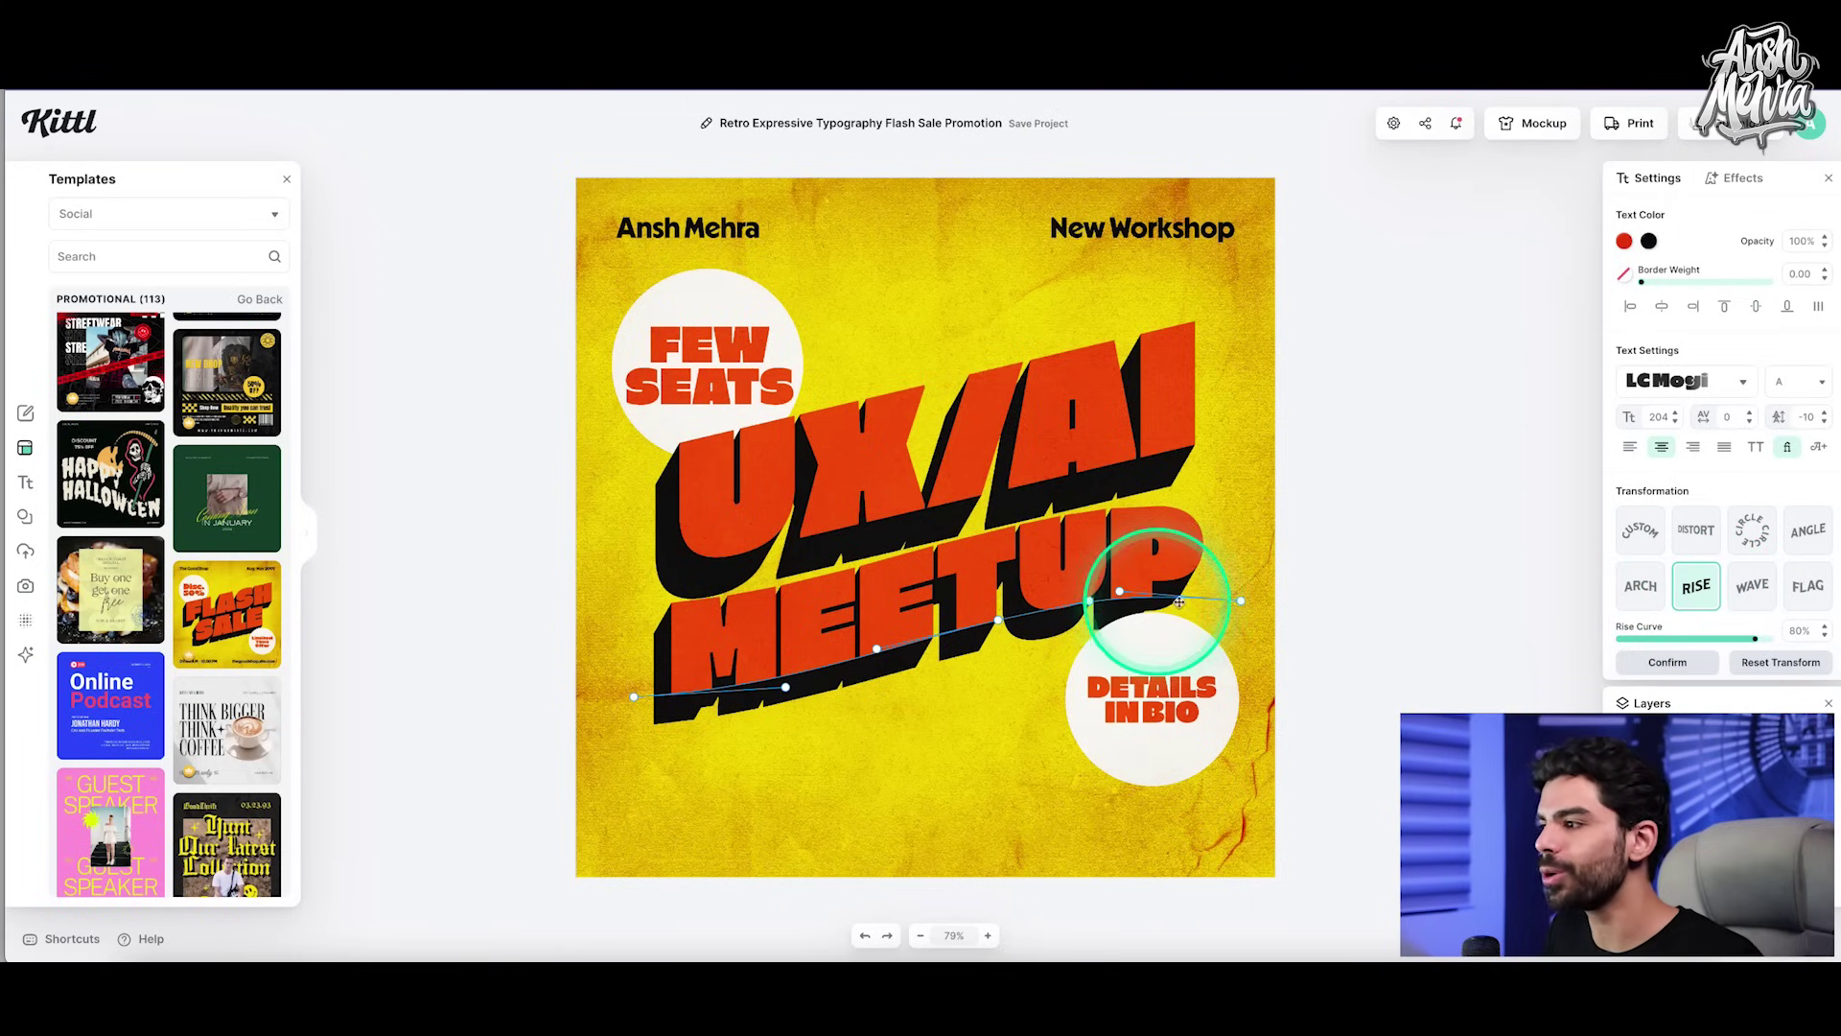
pyautogui.moveTo(1112, 589); pyautogui.dragTo(1118, 547)
pyautogui.moveTo(998, 608); pyautogui.dragTo(760, 575)
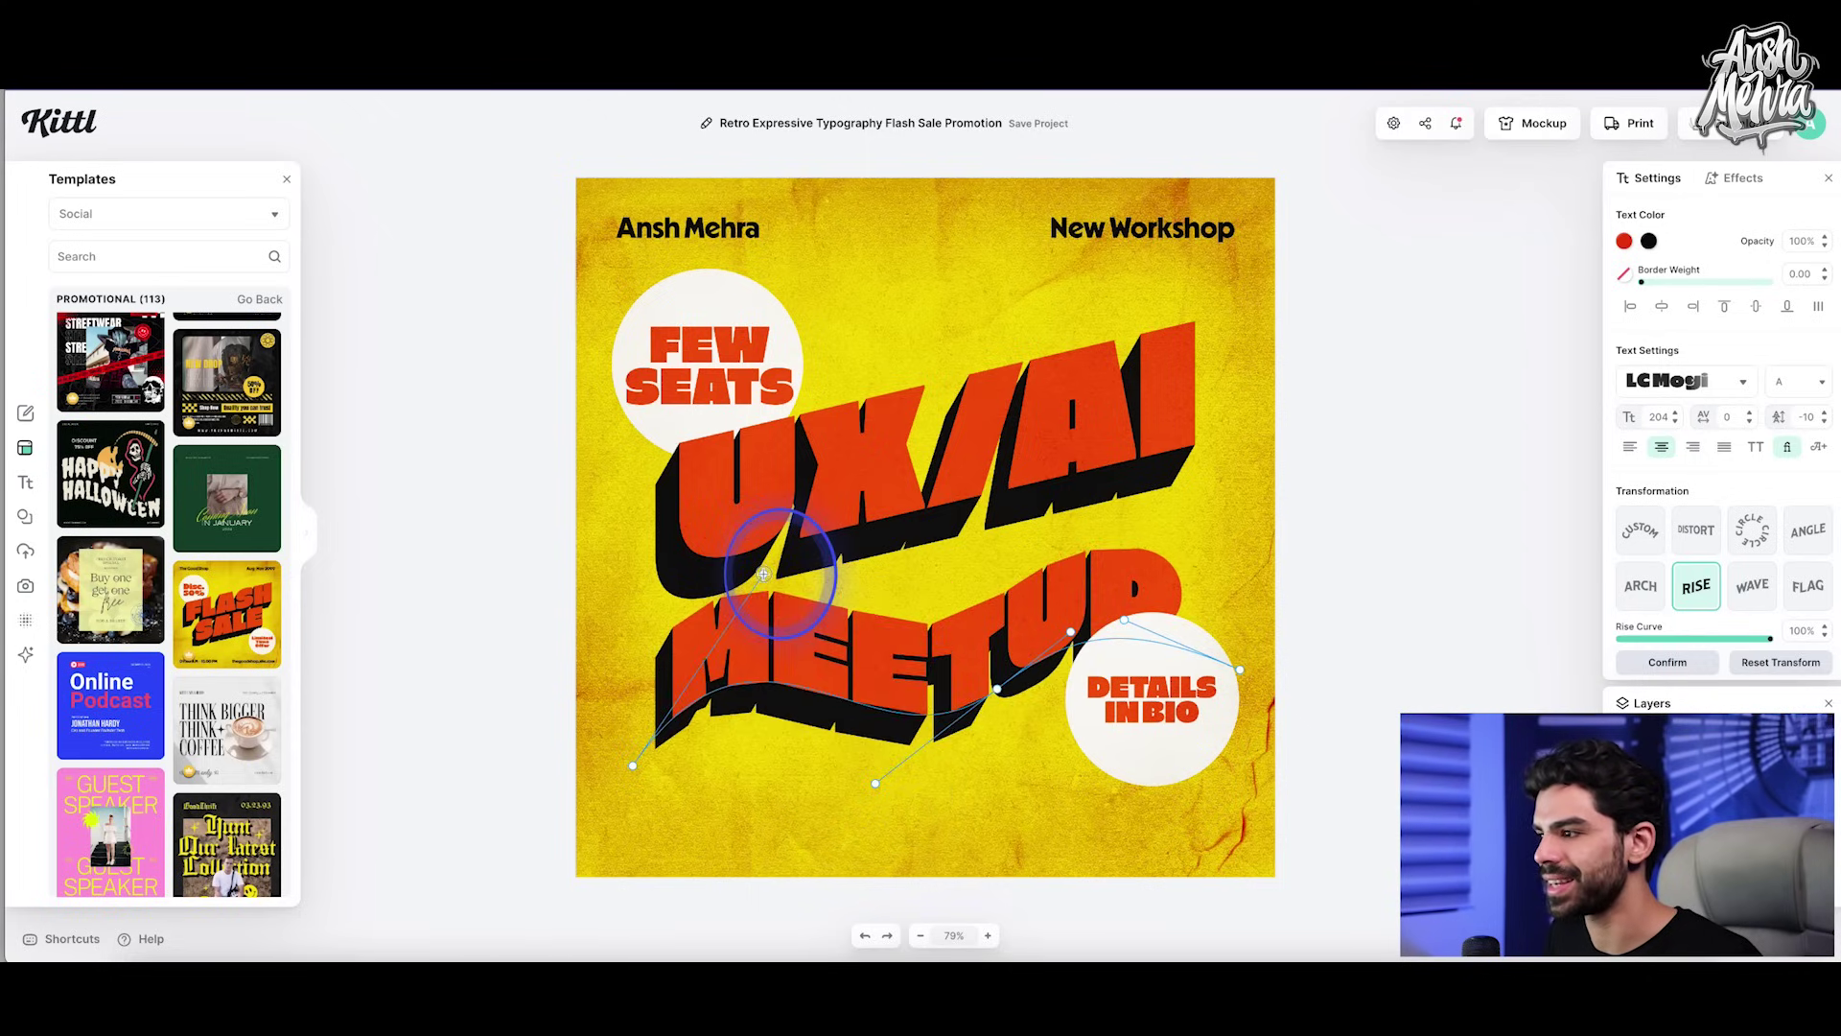
pyautogui.click(1208, 518)
pyautogui.click(1306, 519)
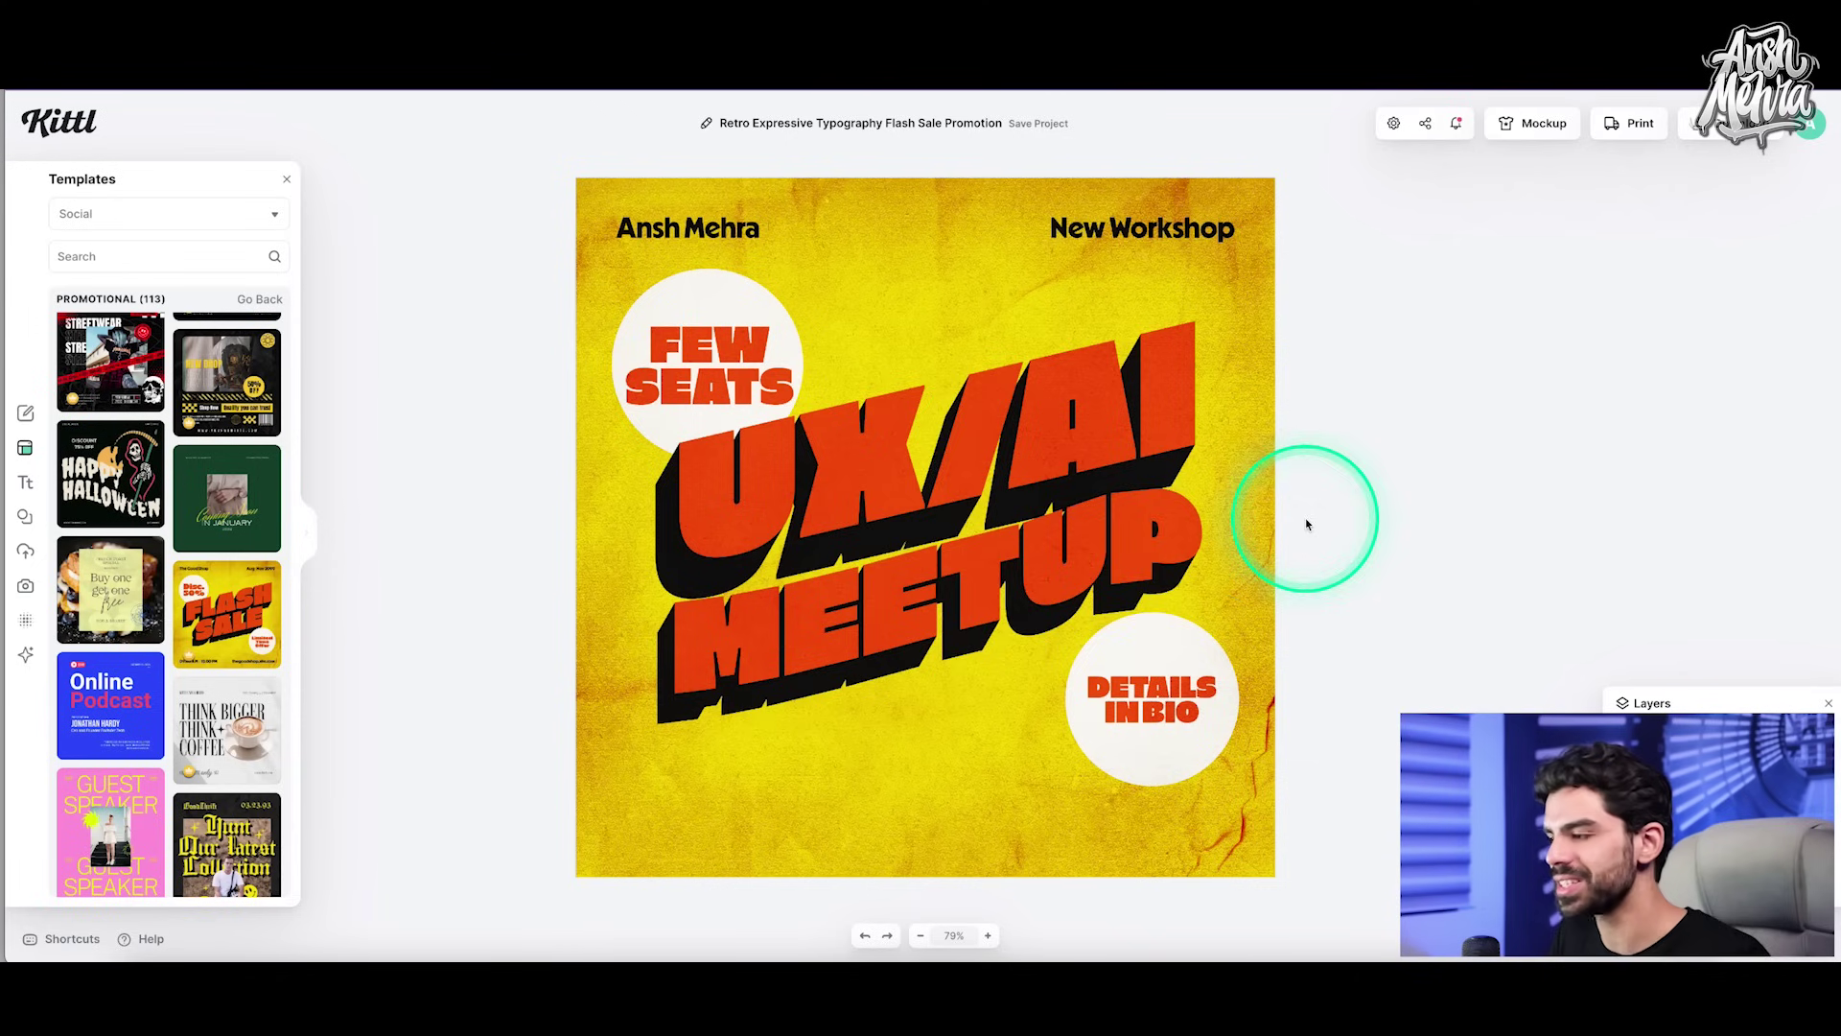
# Step: Delete MEETUP, curve UX/AI around a circle and set its size to 150
pyautogui.click(1094, 554)
pyautogui.press('Delete')
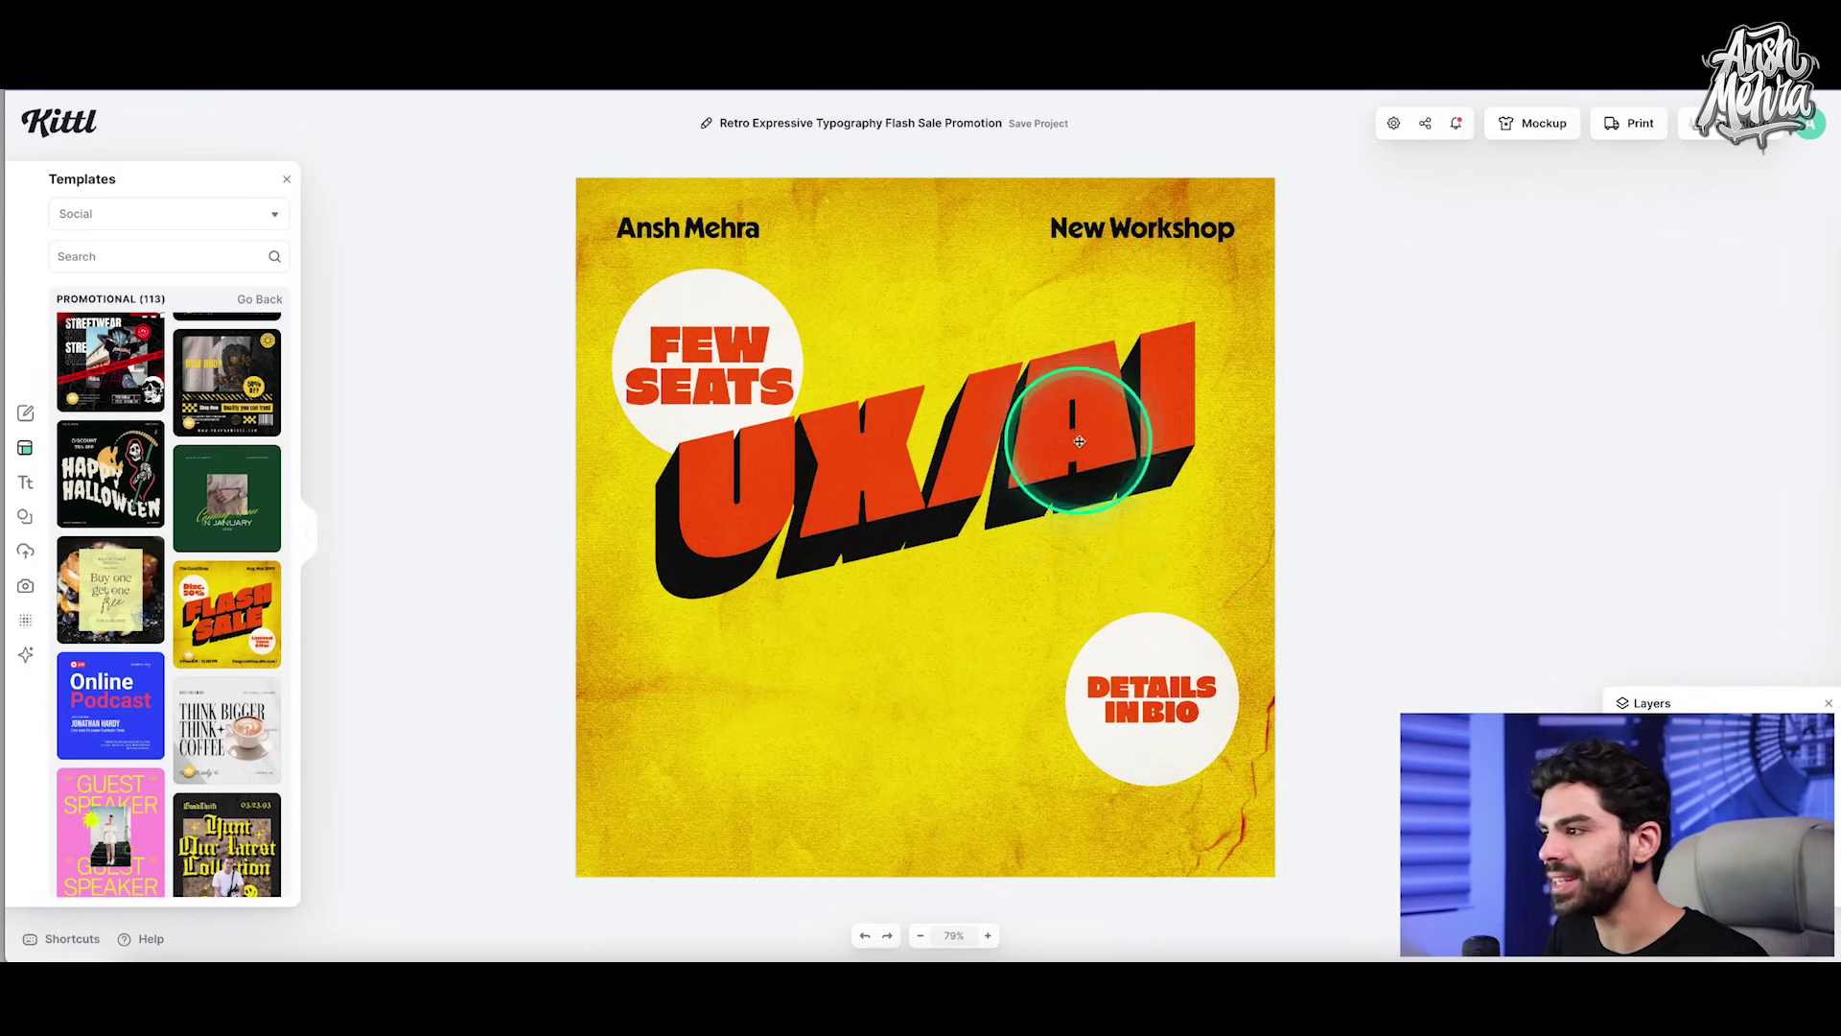
pyautogui.click(1079, 441)
pyautogui.click(1751, 530)
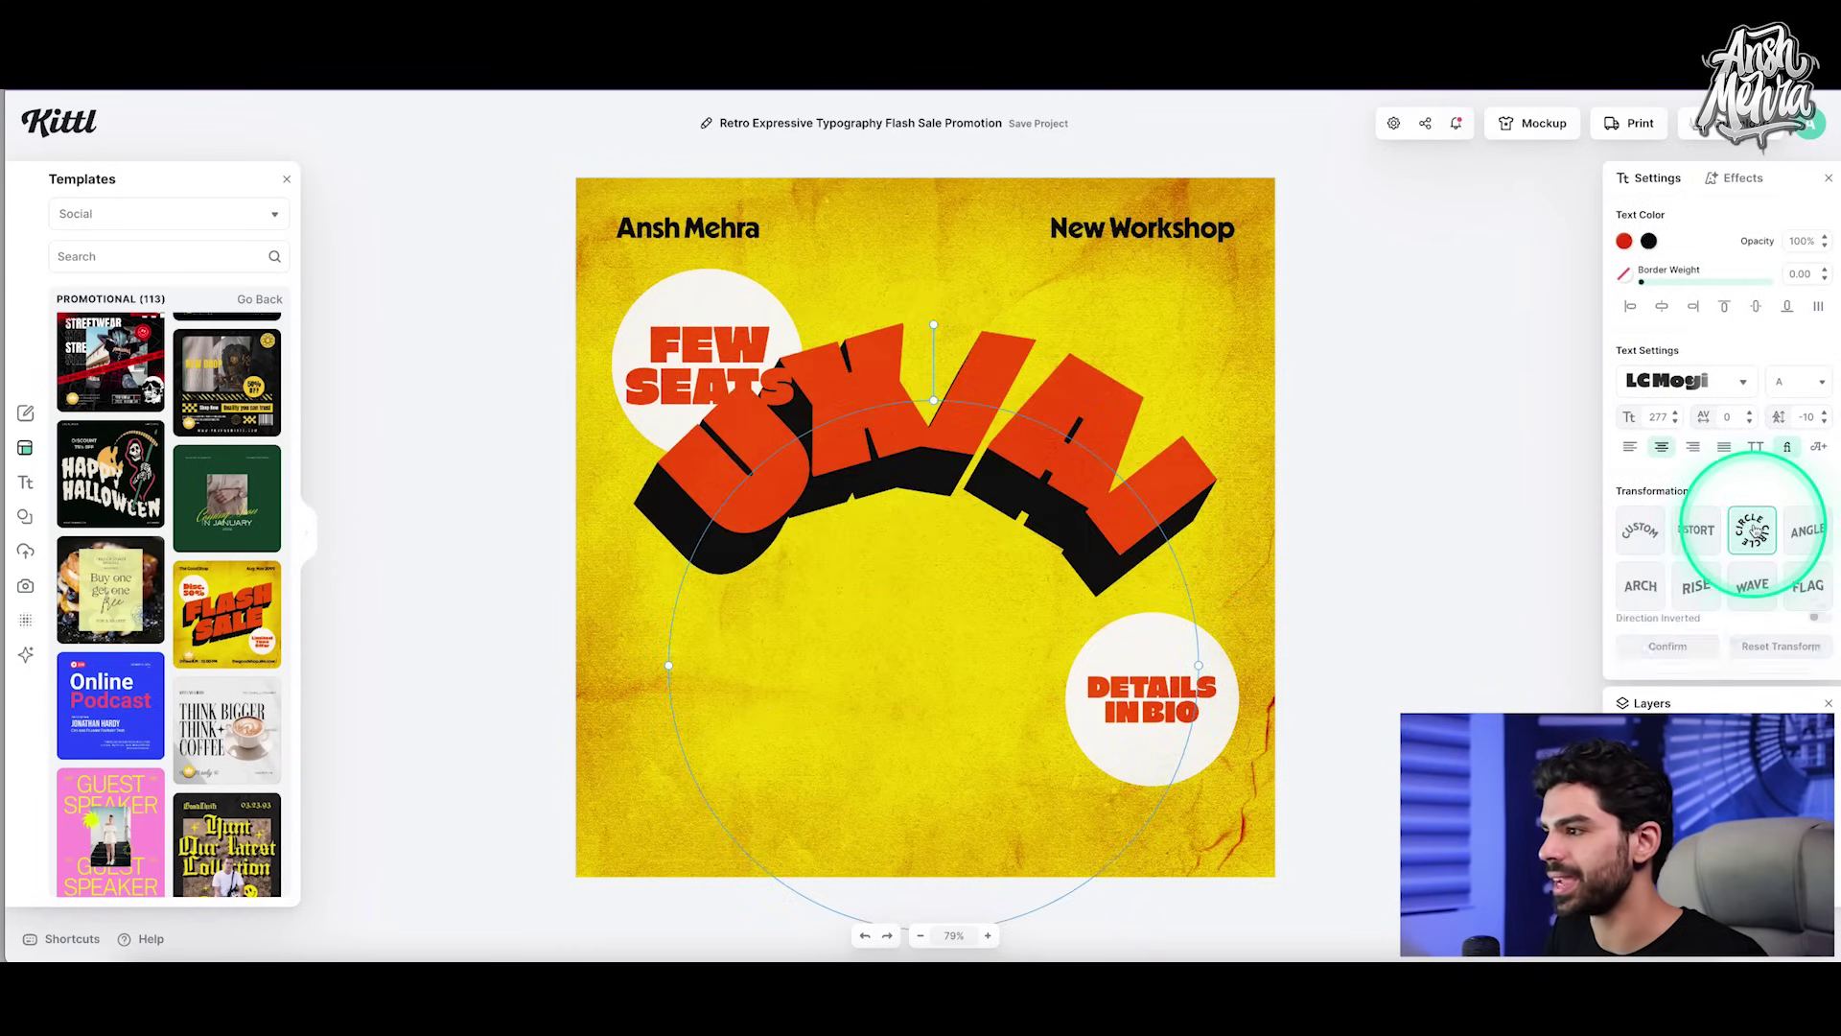
pyautogui.click(1665, 417)
pyautogui.write('150')
pyautogui.click(1102, 418)
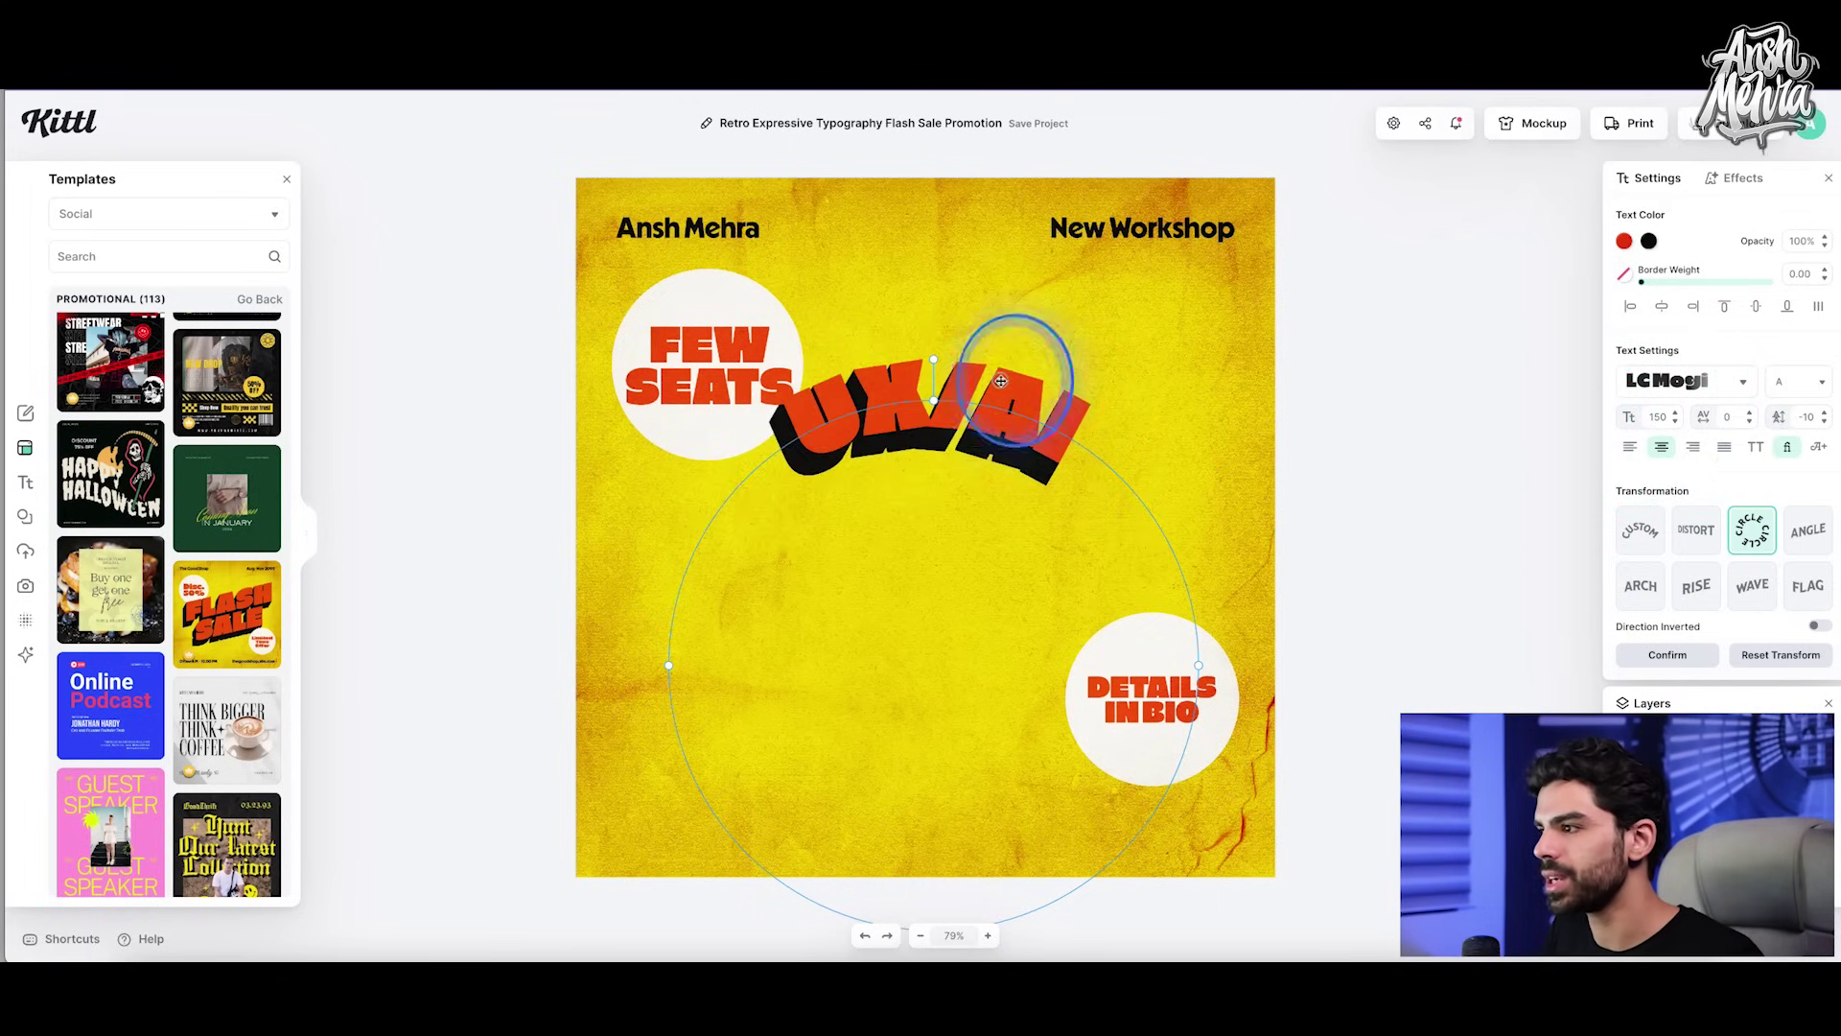
pyautogui.click(1416, 457)
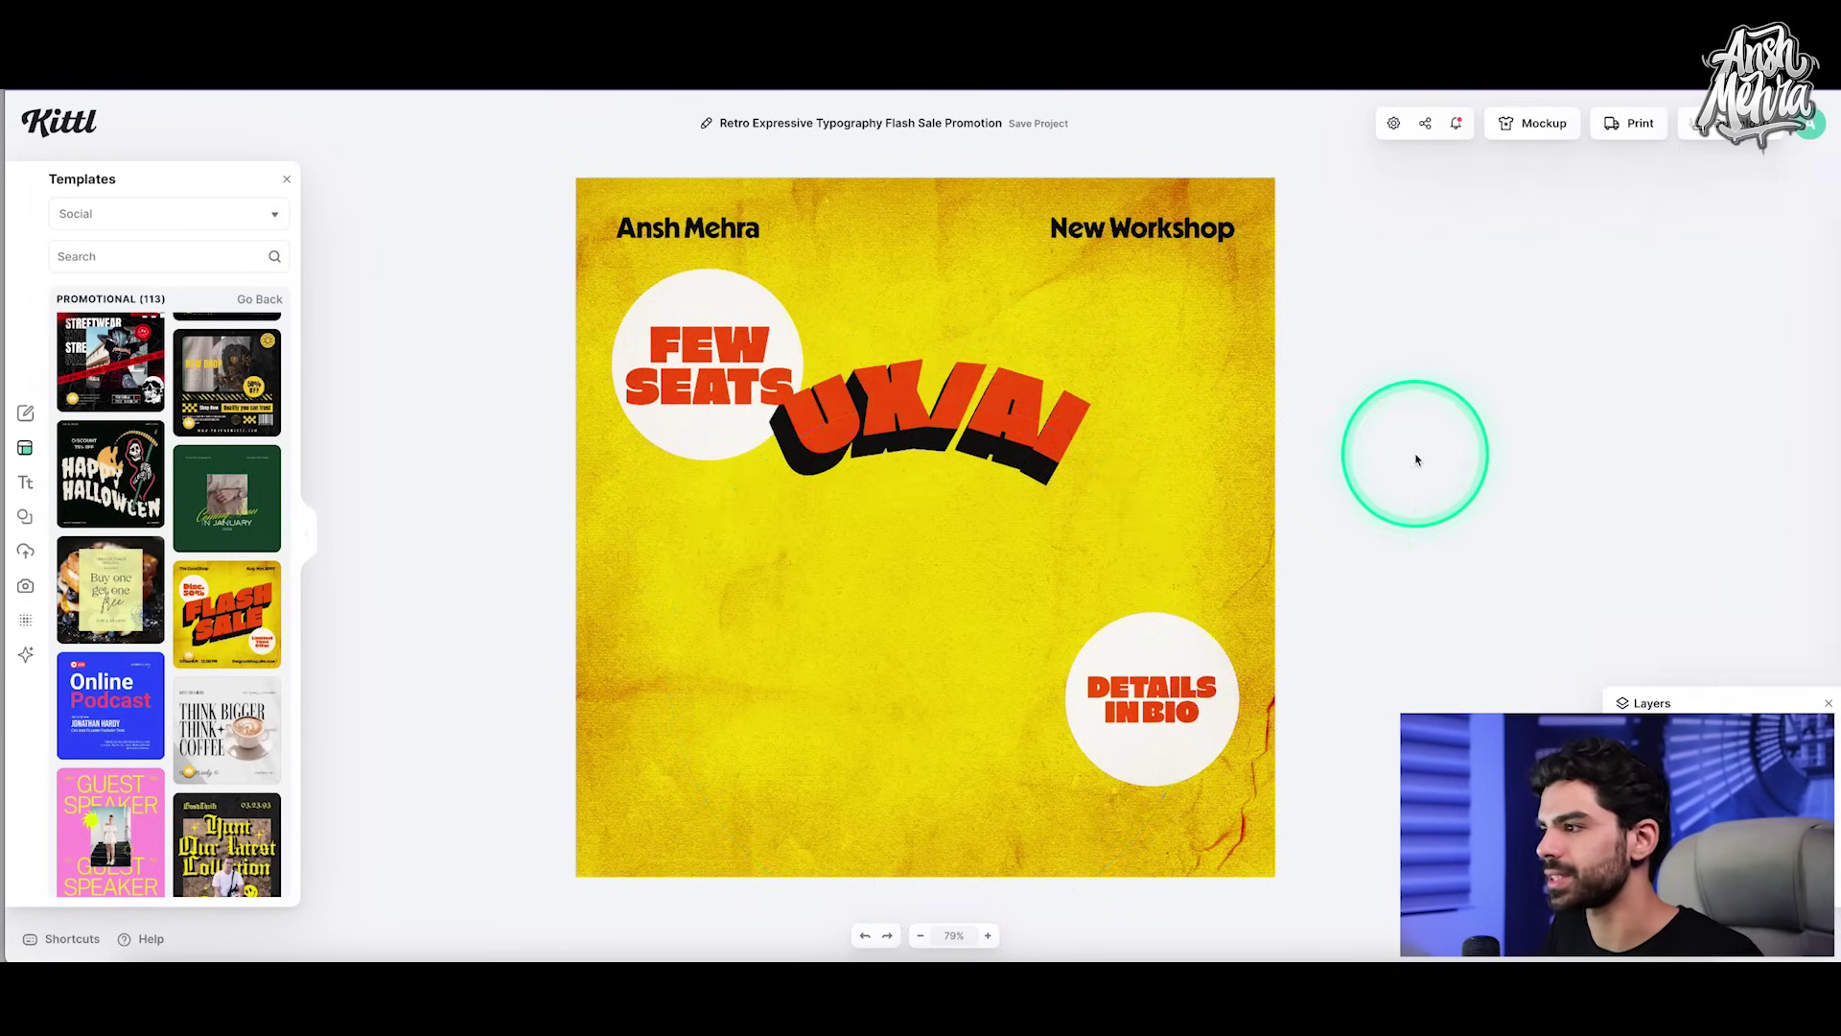
# Step: Move UX/AI toward the centre, set font size 120 and apply the circle transformation
pyautogui.click(1040, 527)
pyautogui.press('Delete')
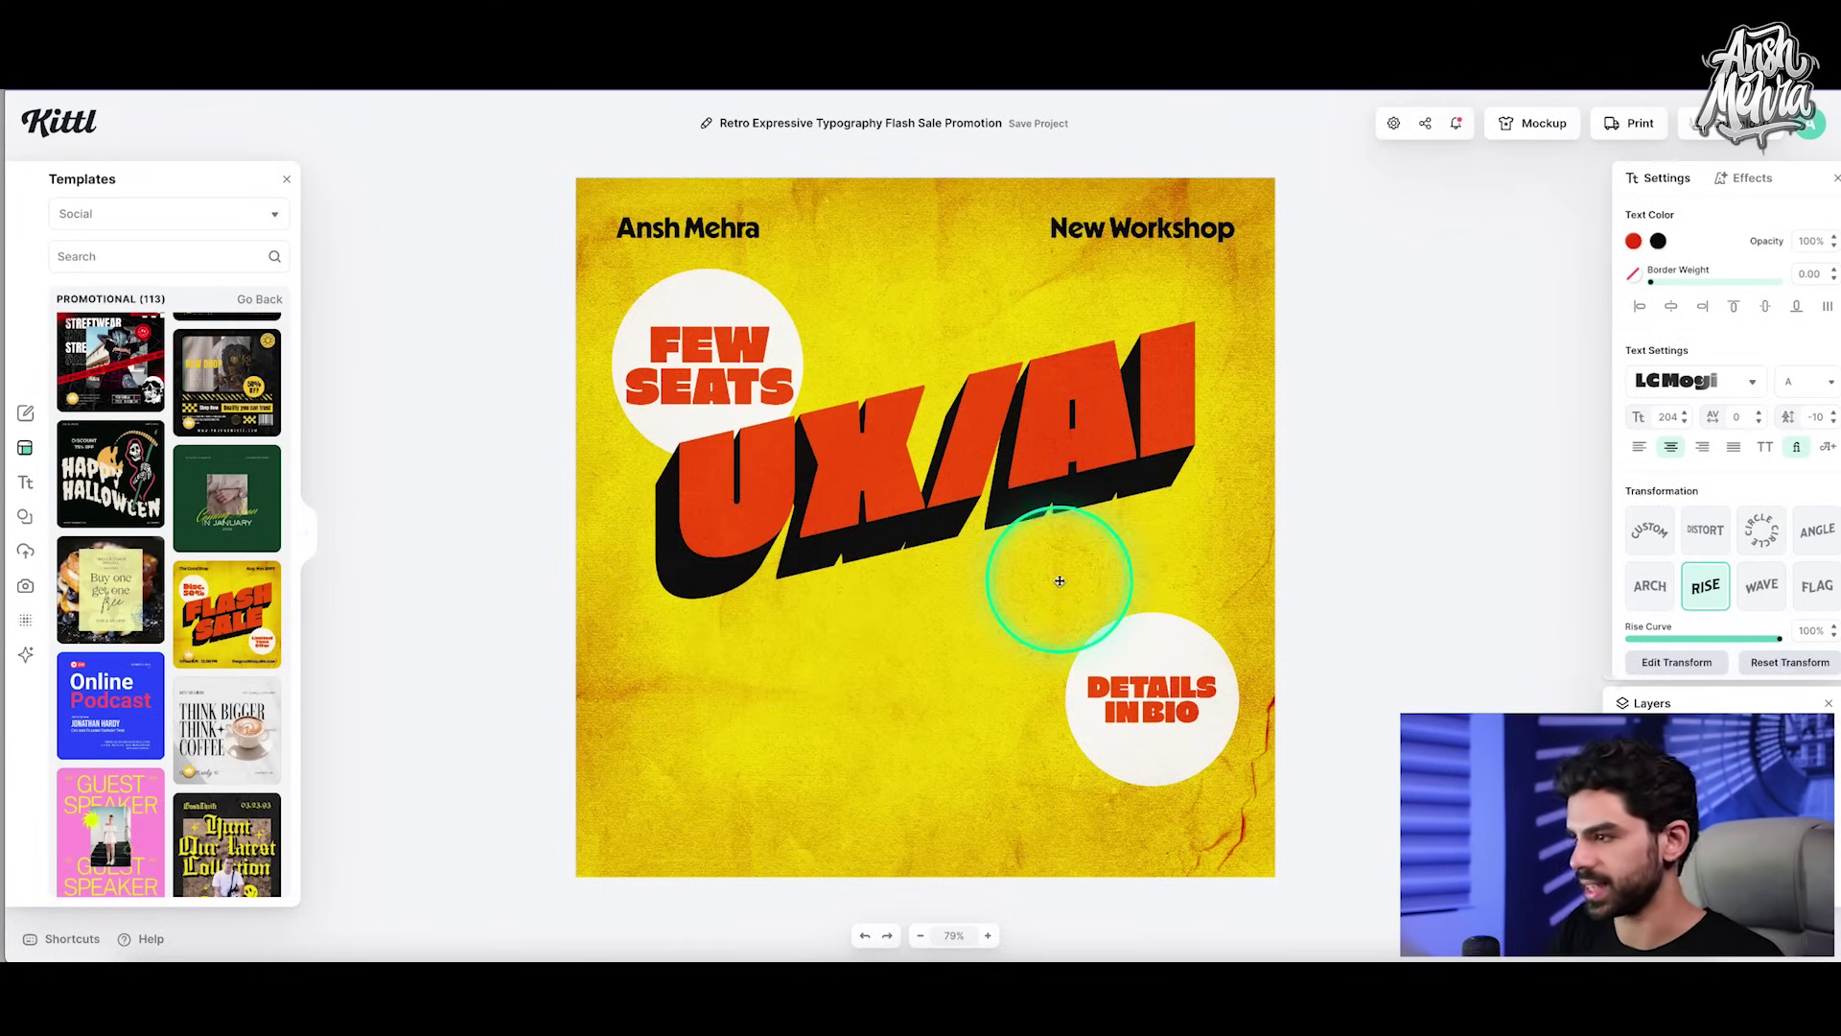
pyautogui.click(1032, 423)
pyautogui.moveTo(1033, 423); pyautogui.dragTo(1036, 472)
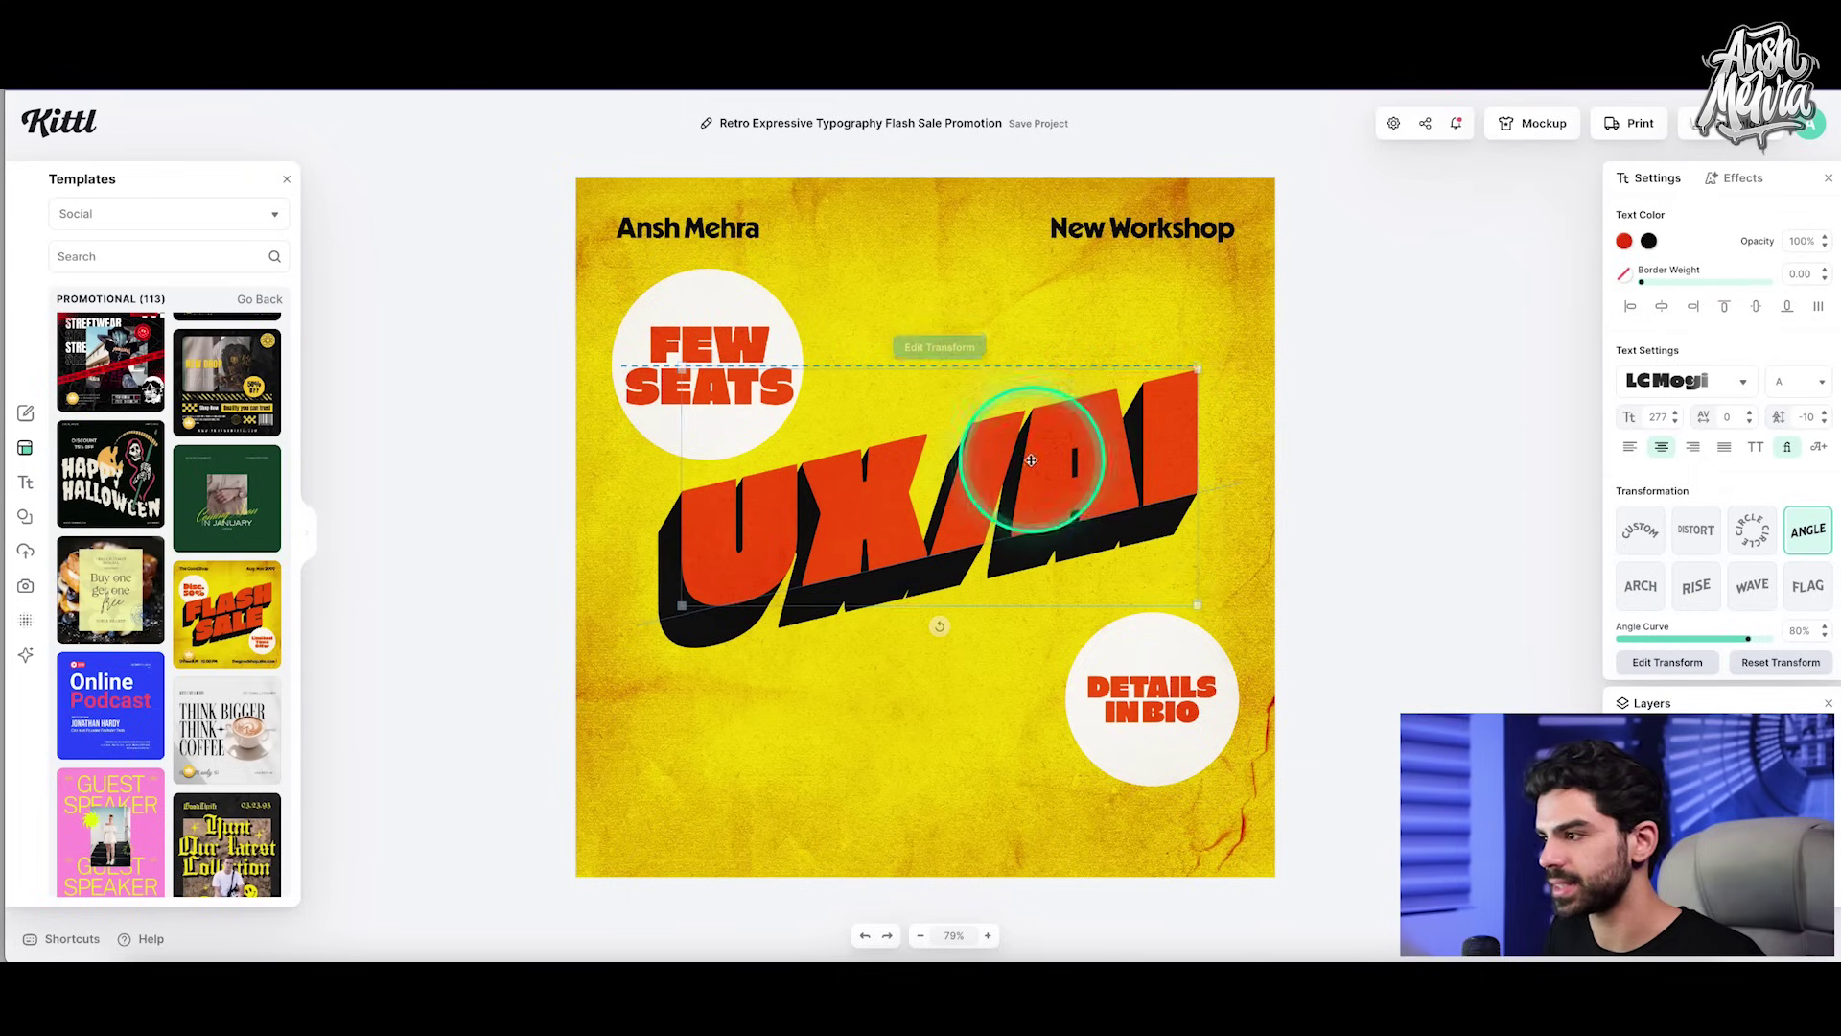
pyautogui.doubleClick(1667, 418)
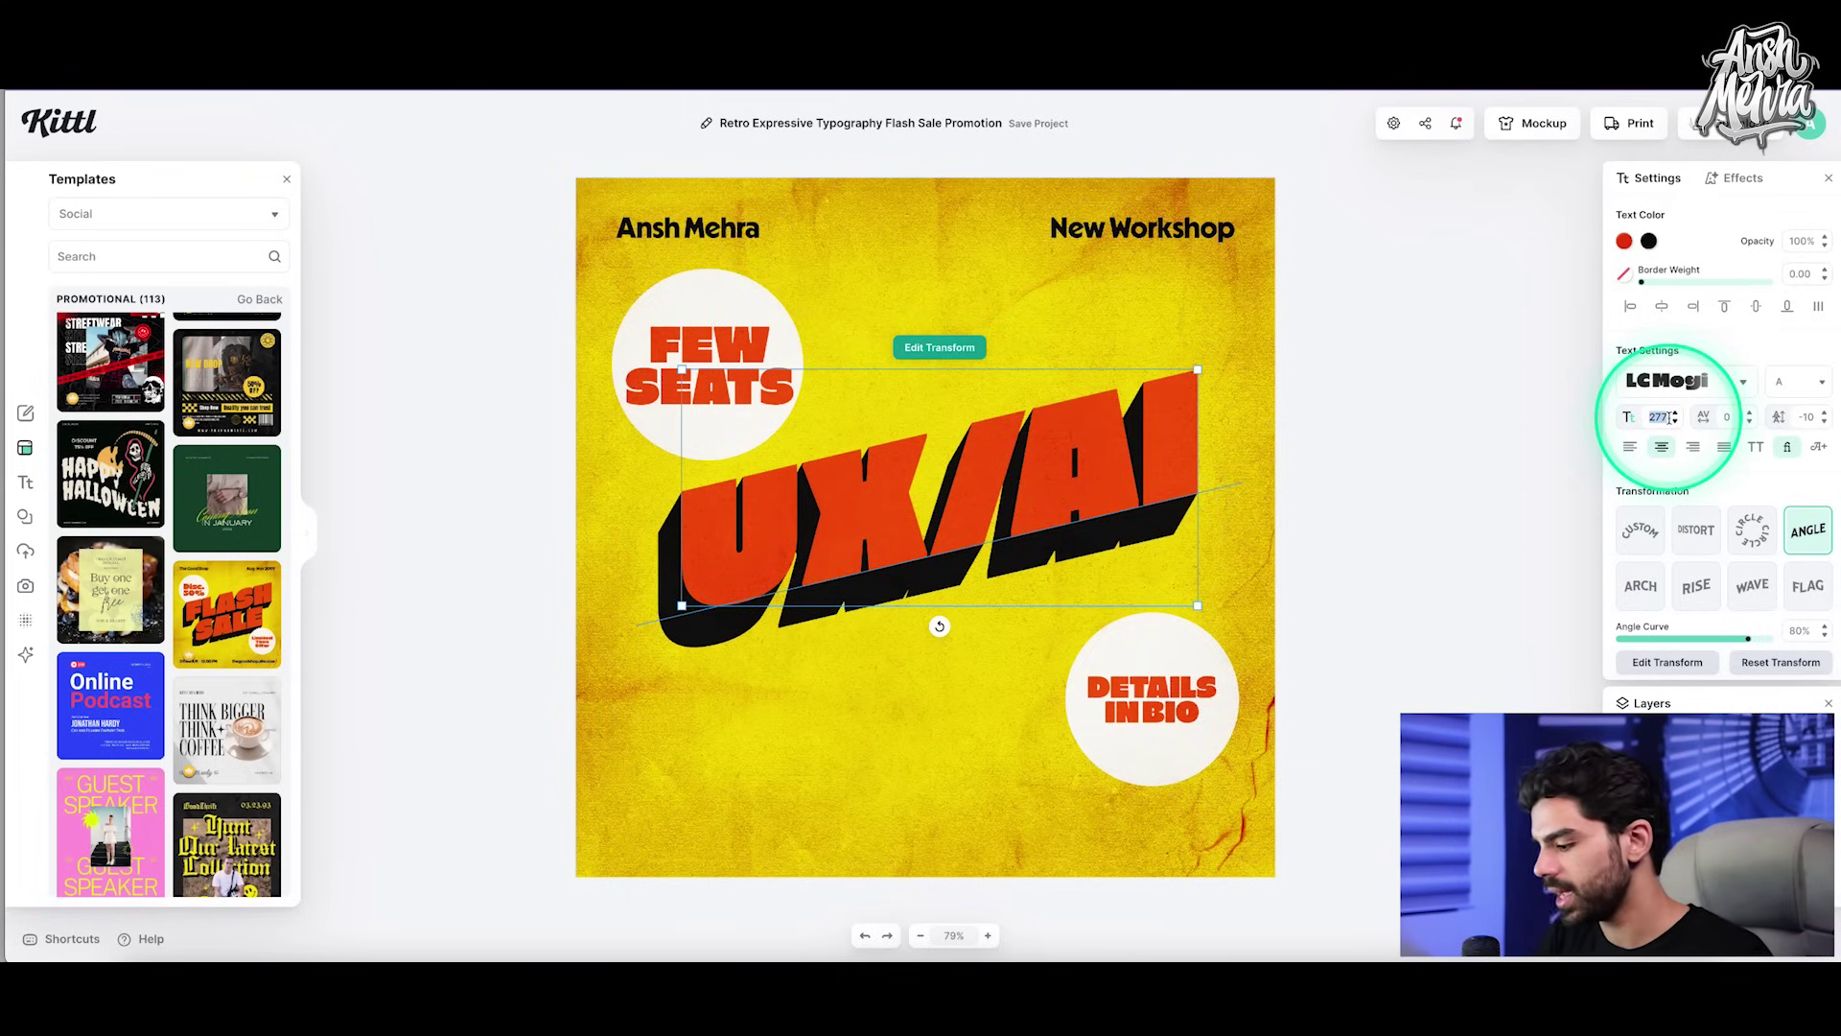
pyautogui.press('Return')
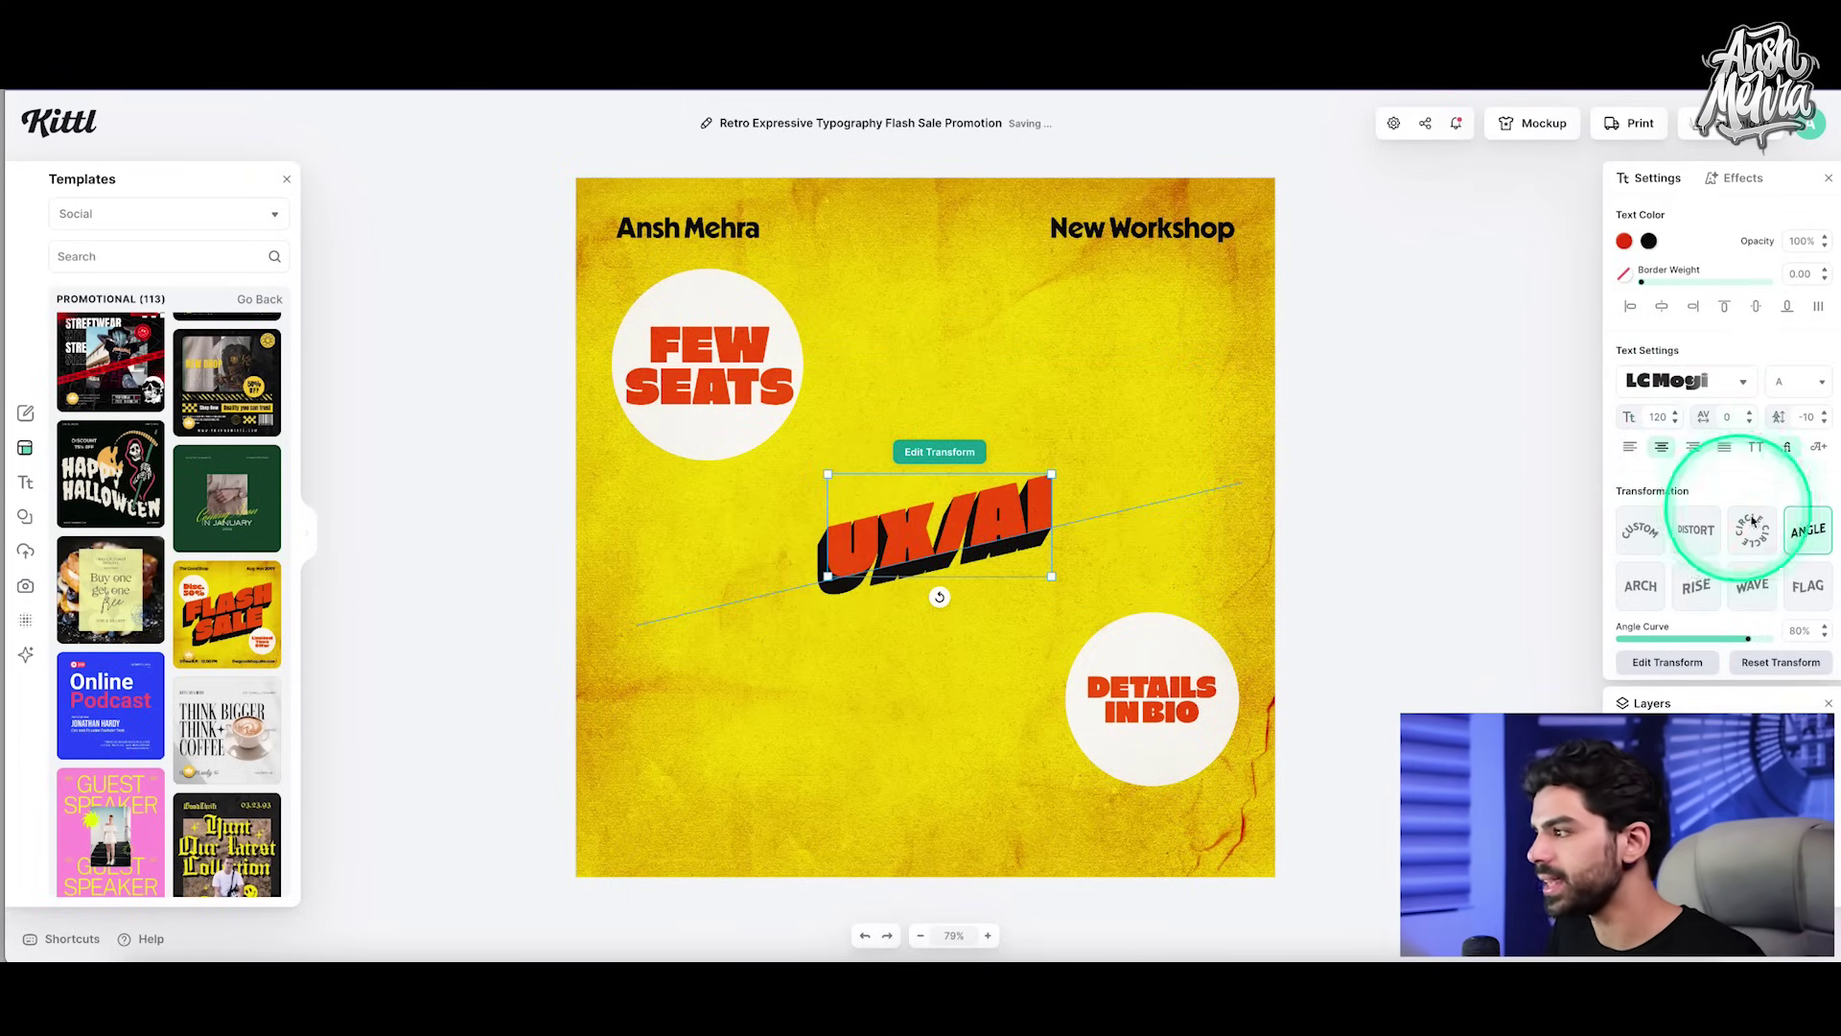
pyautogui.click(1751, 527)
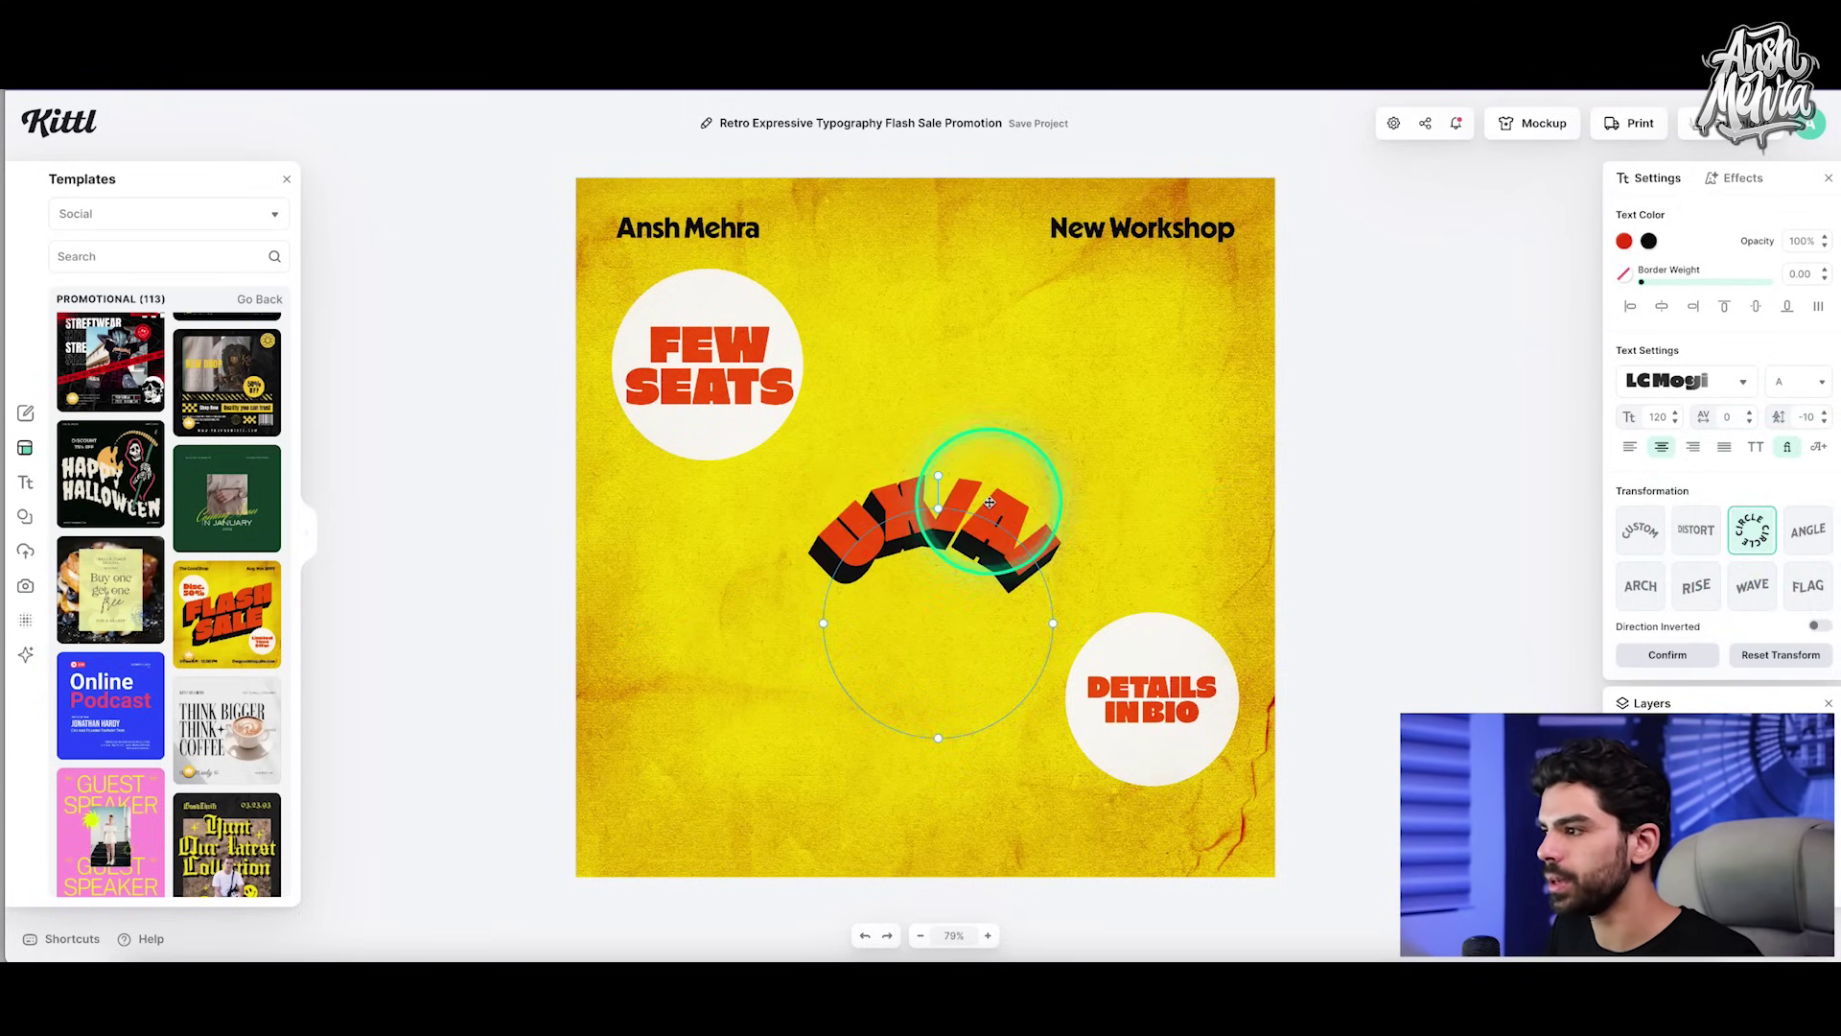
pyautogui.click(1153, 499)
# Step: Add 'MEETUP' and 'DELHI' lines to the circular UX/AI text and reposition it
pyautogui.click(987, 514)
pyautogui.doubleClick(998, 506)
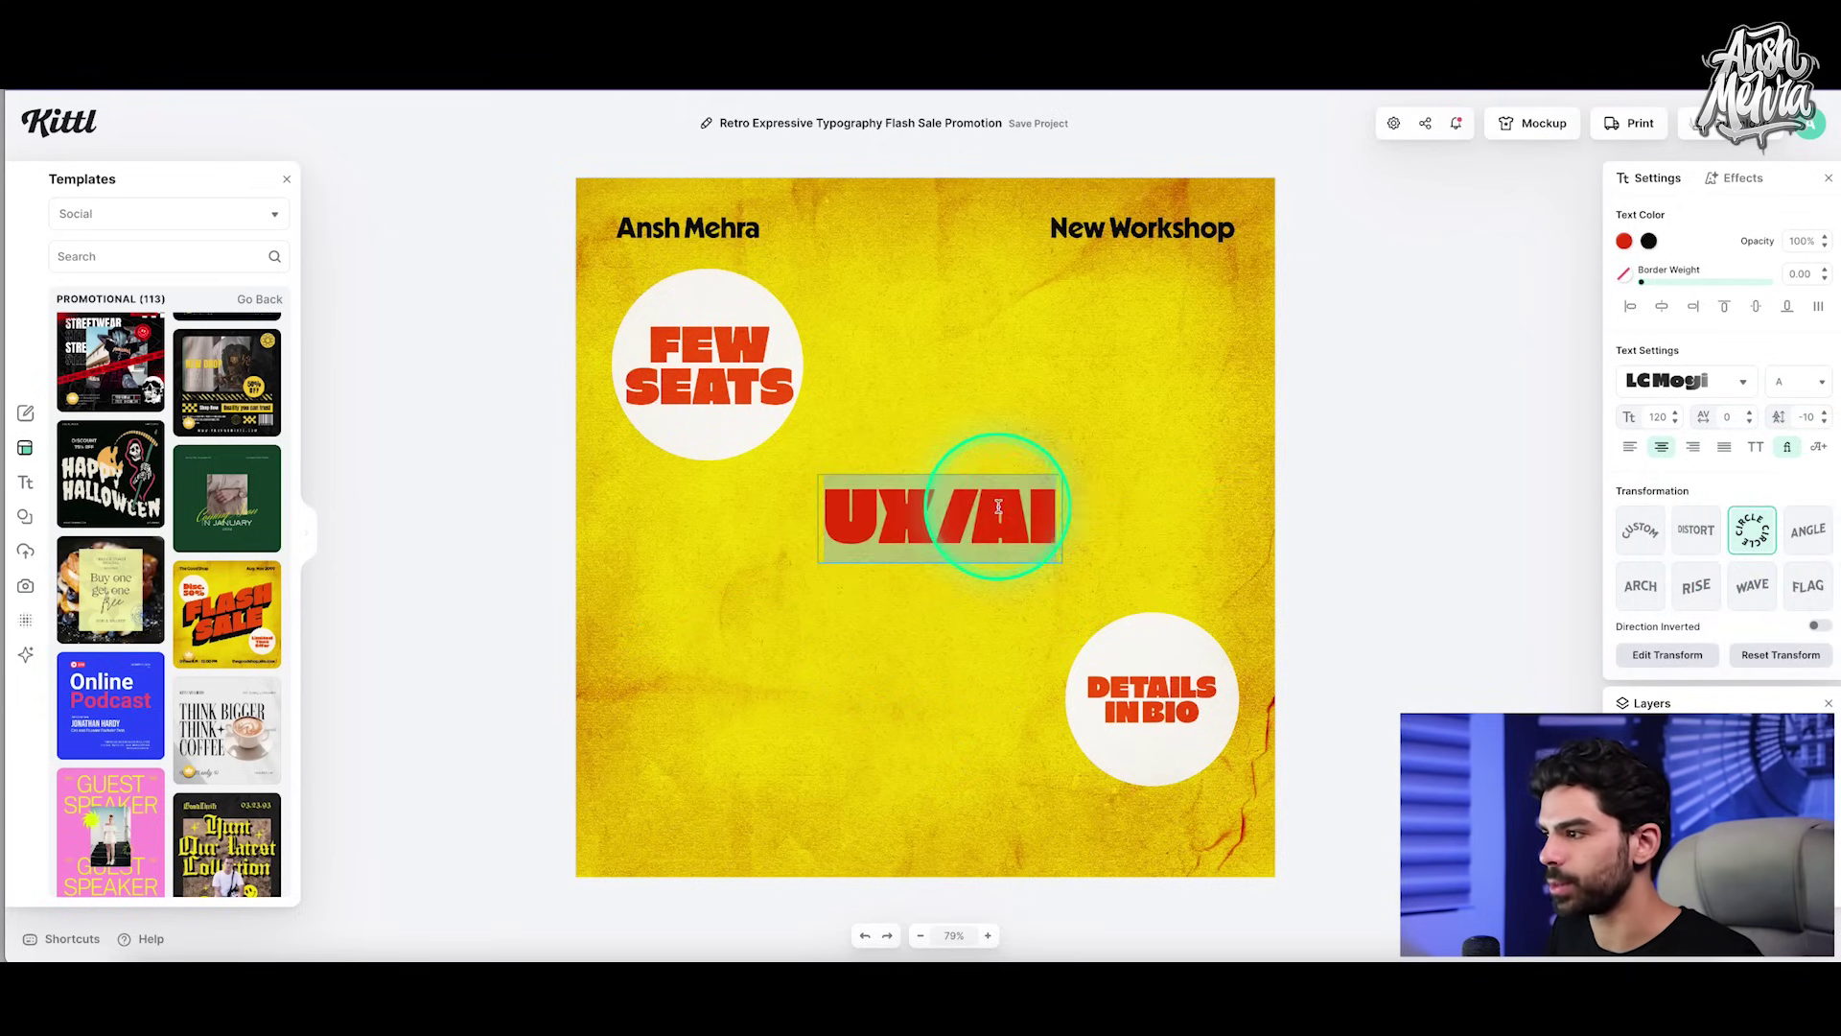
pyautogui.click(1052, 507)
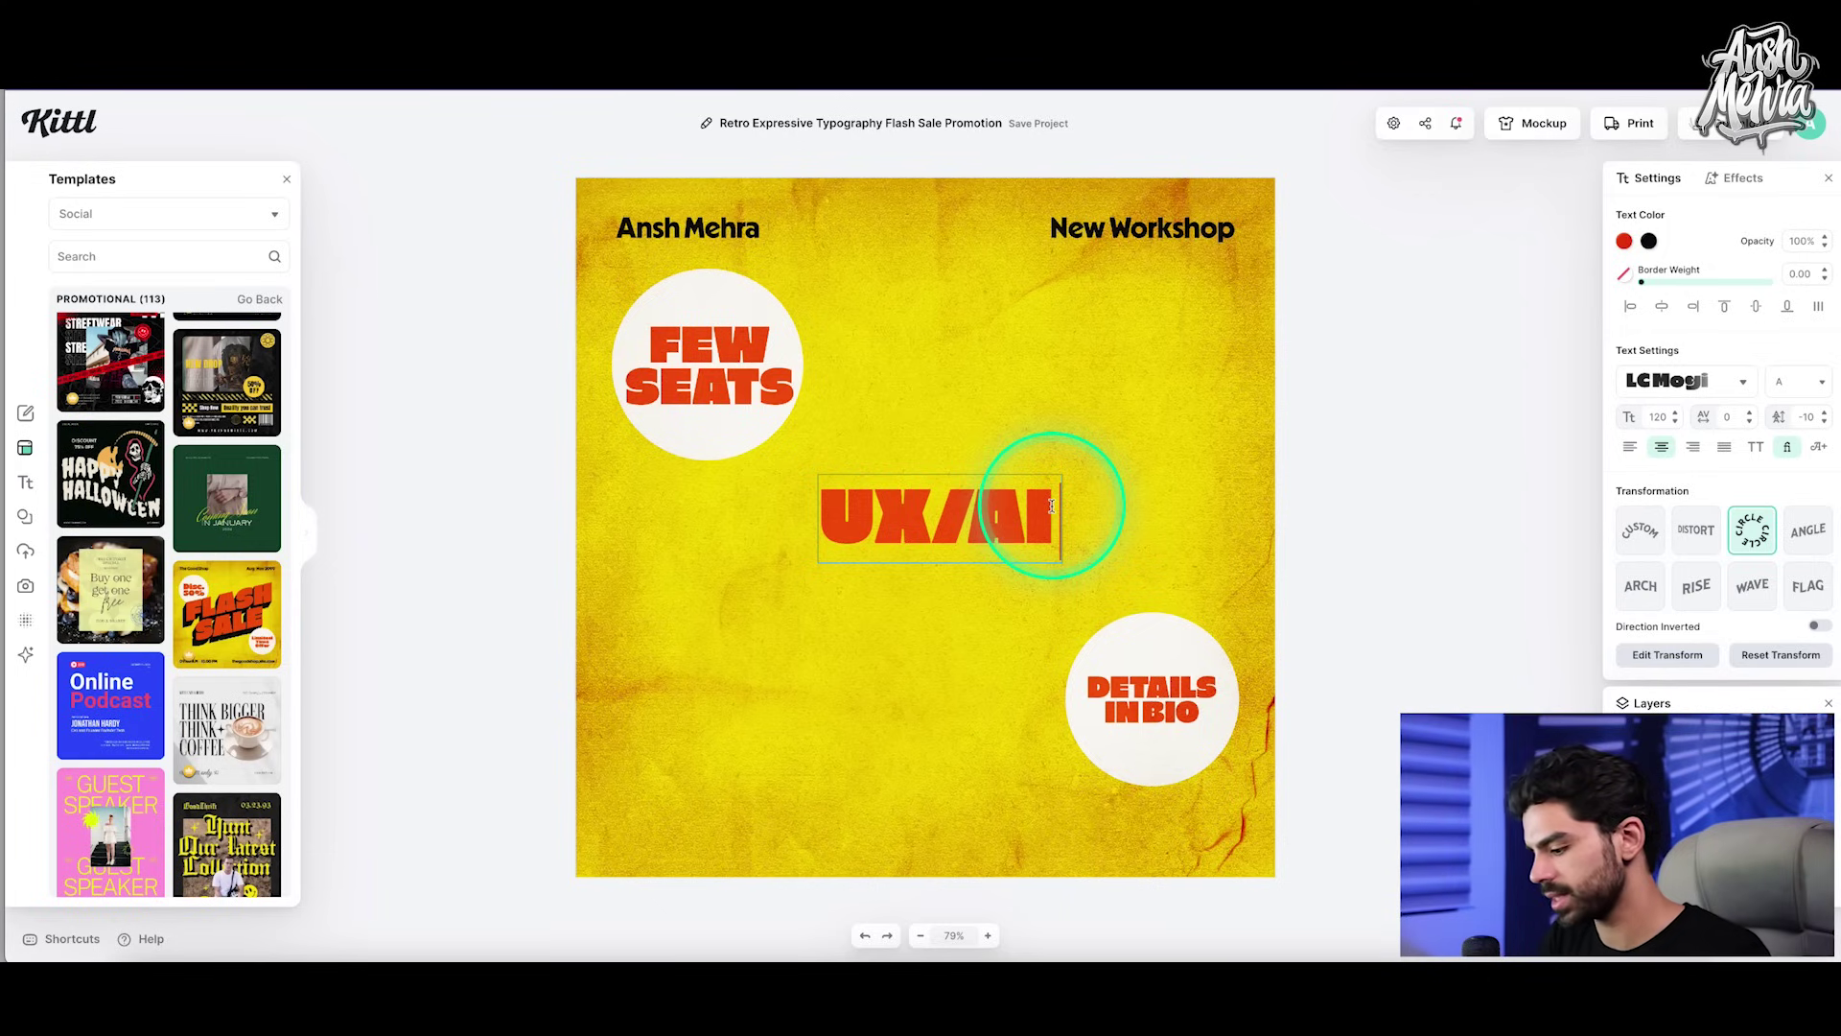
pyautogui.press('Return')
pyautogui.write('MEETUP')
pyautogui.press('Return')
pyautogui.write('DELHI')
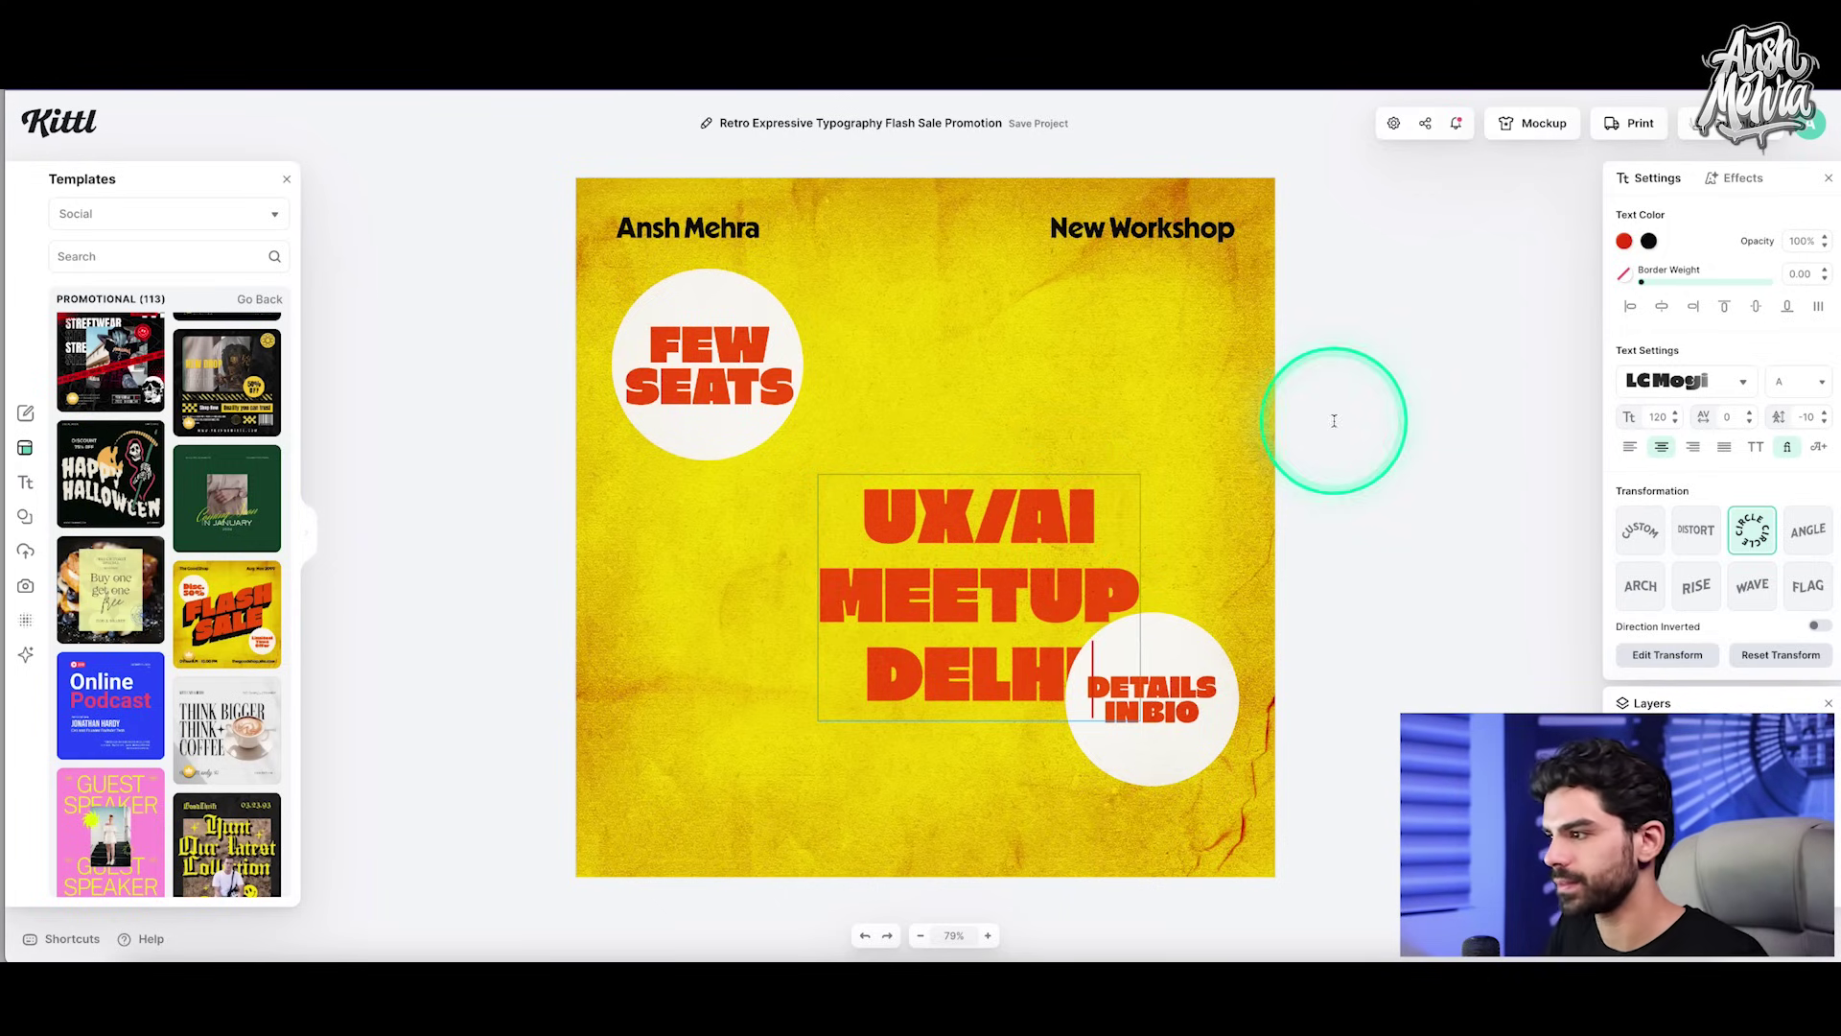
pyautogui.press('Escape')
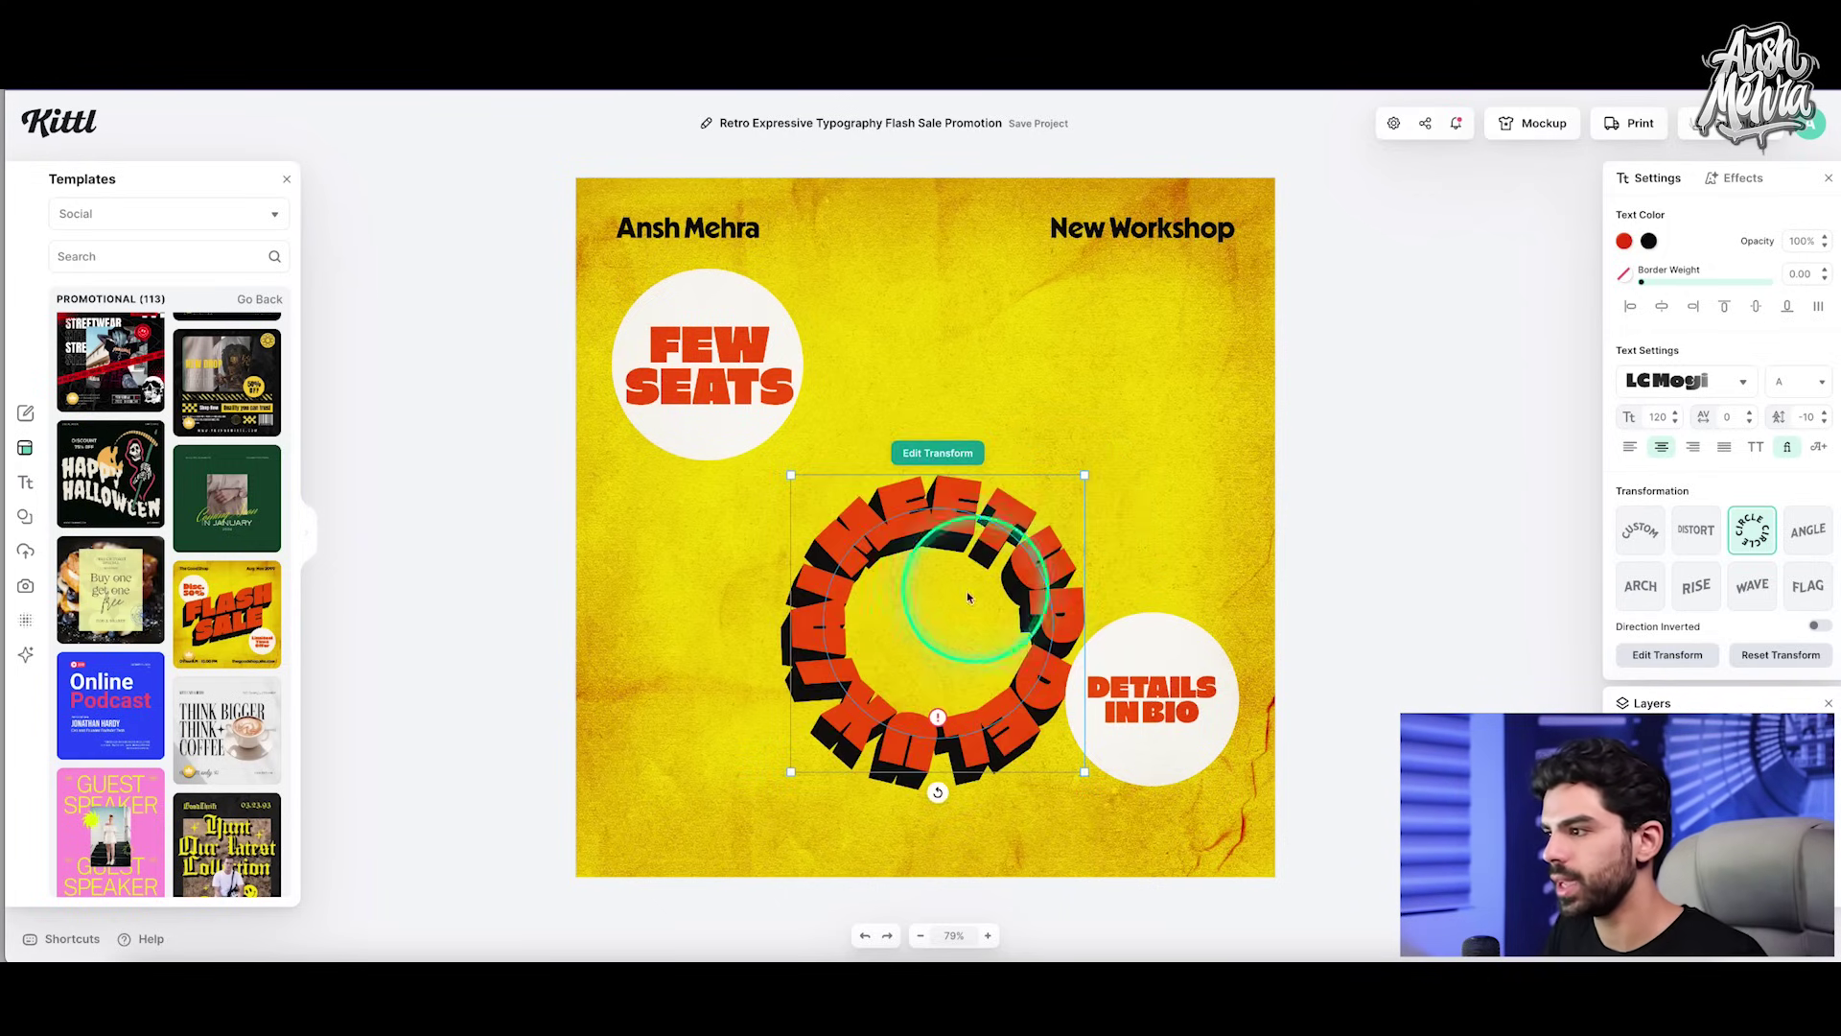
pyautogui.moveTo(944, 508); pyautogui.dragTo(968, 659)
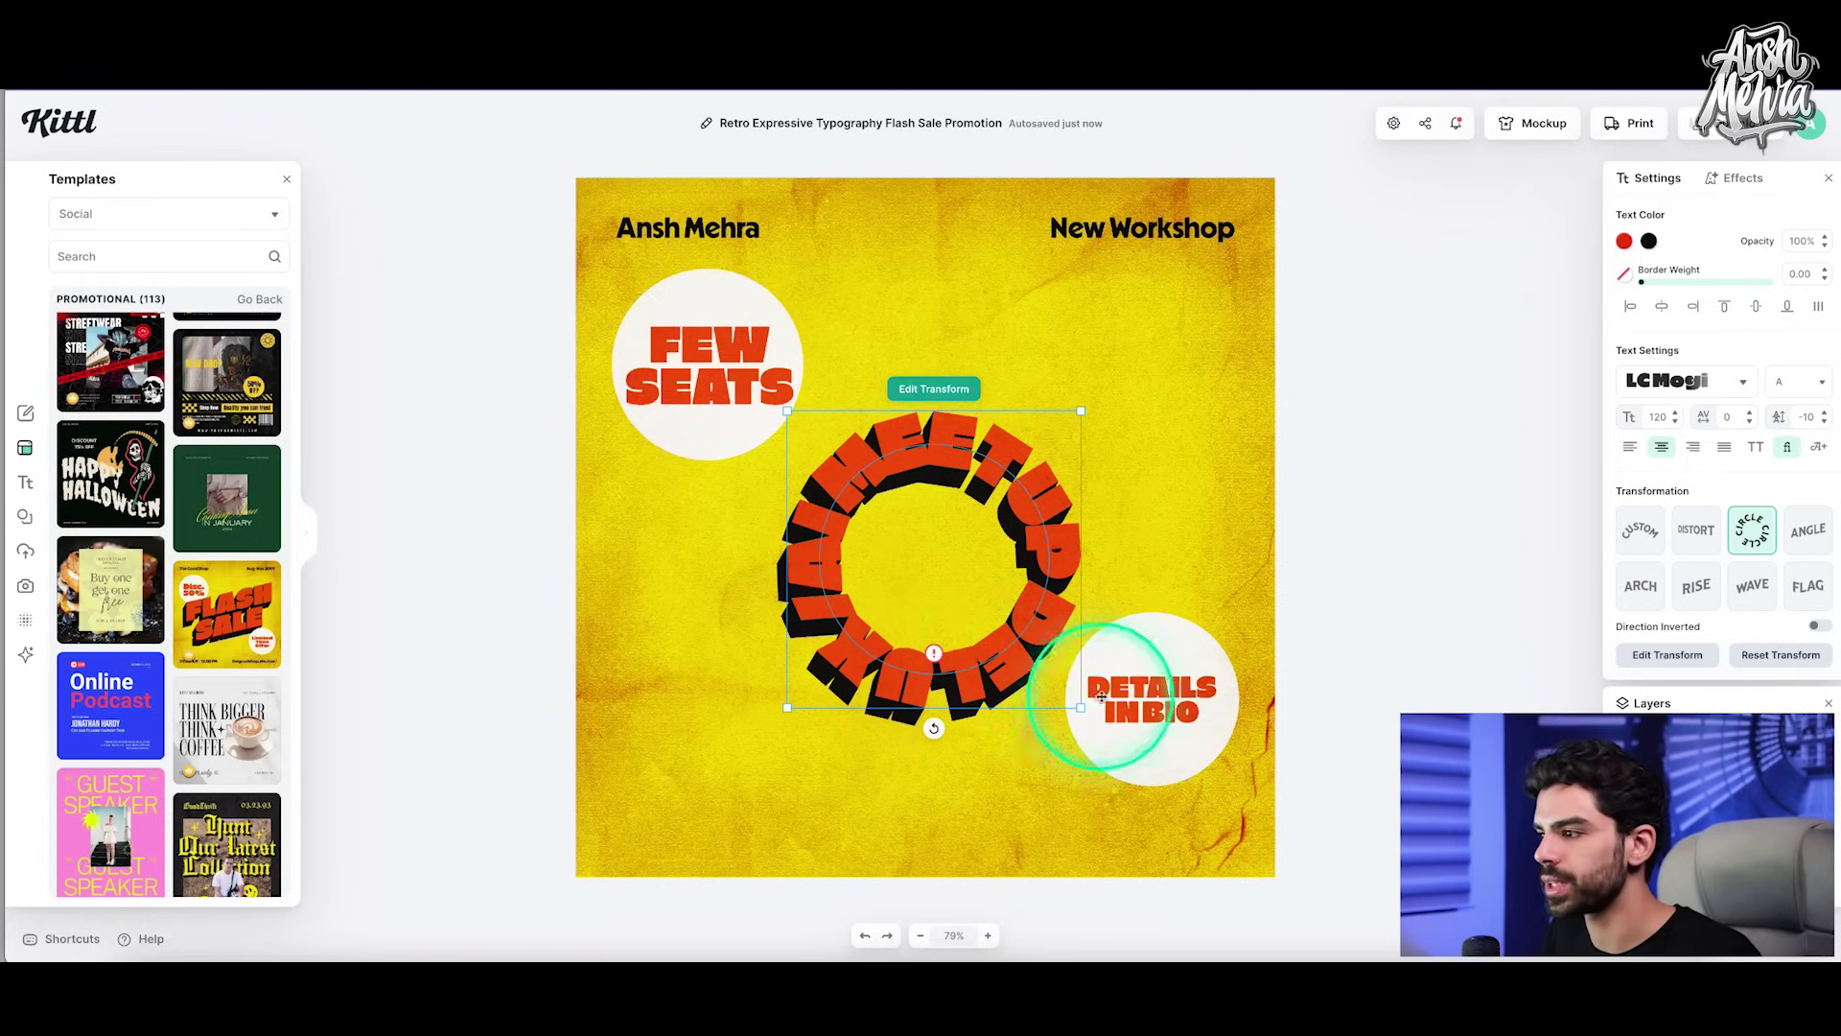
# Step: Widen the circle path the text follows and rotate the text around it
pyautogui.moveTo(1082, 708); pyautogui.dragTo(1166, 794)
pyautogui.rightClick(1084, 708)
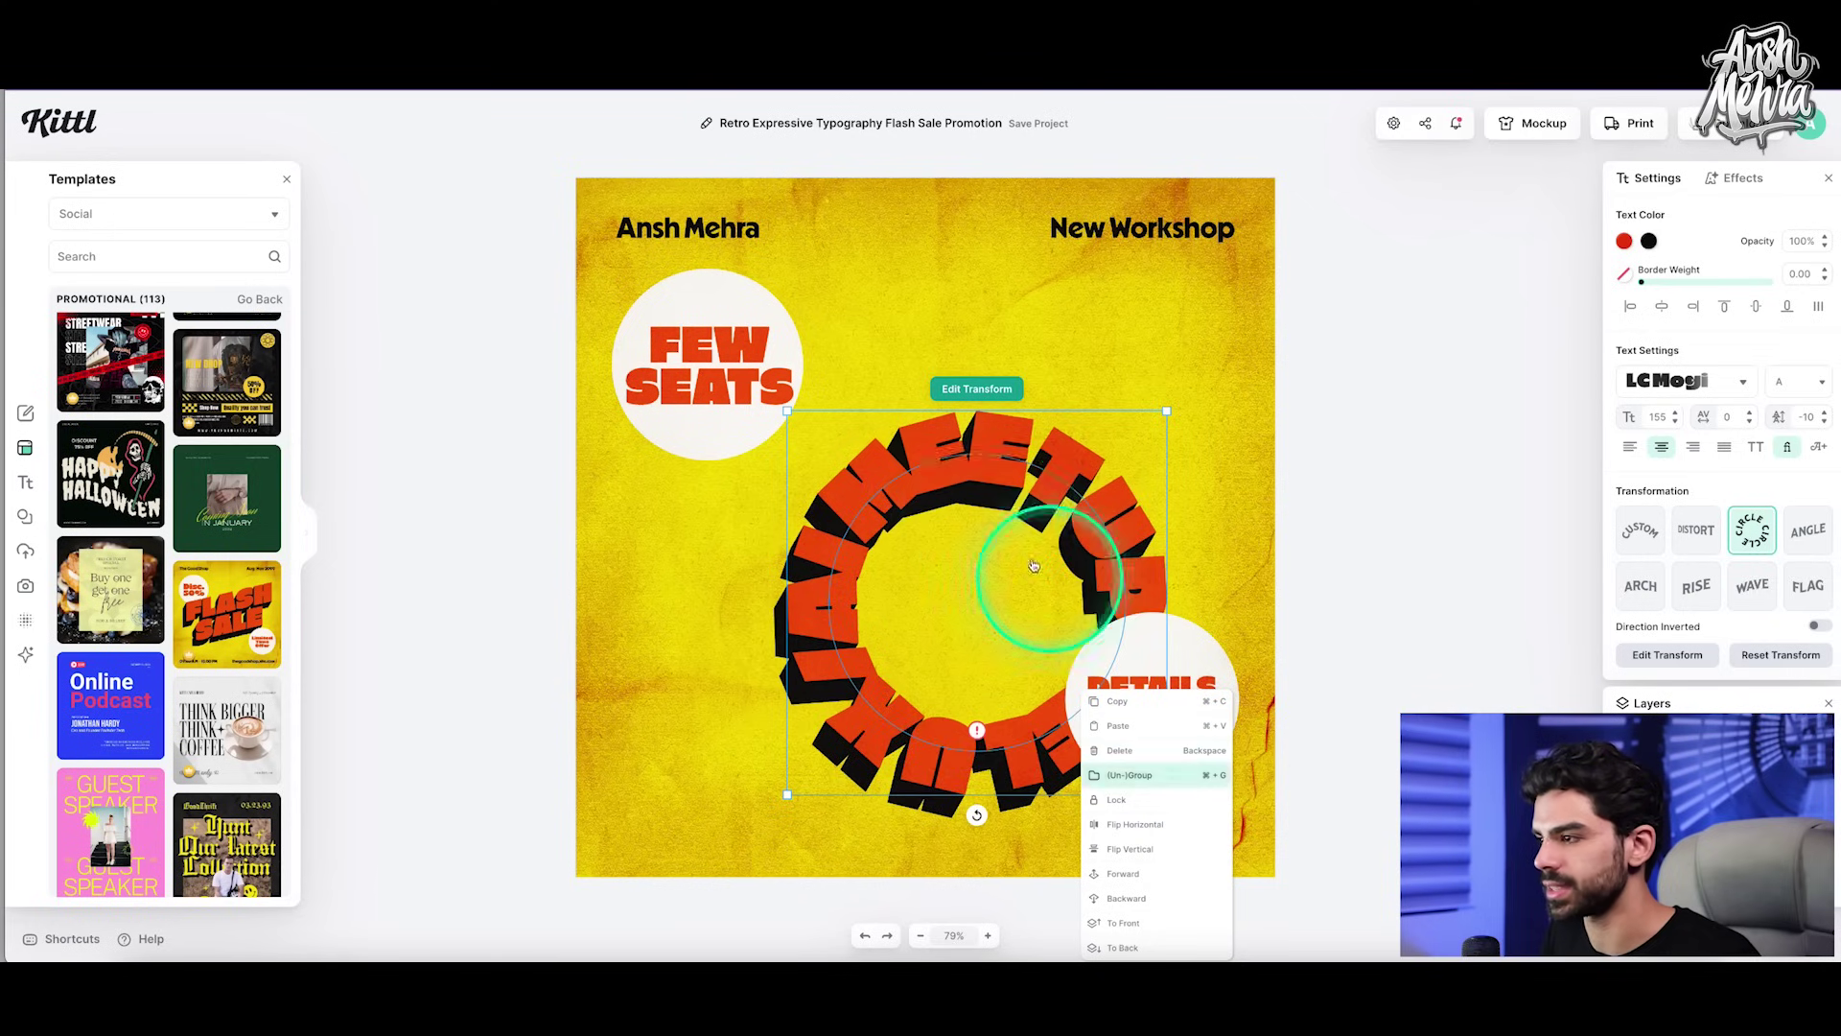
pyautogui.press('super+z')
pyautogui.doubleClick(935, 394)
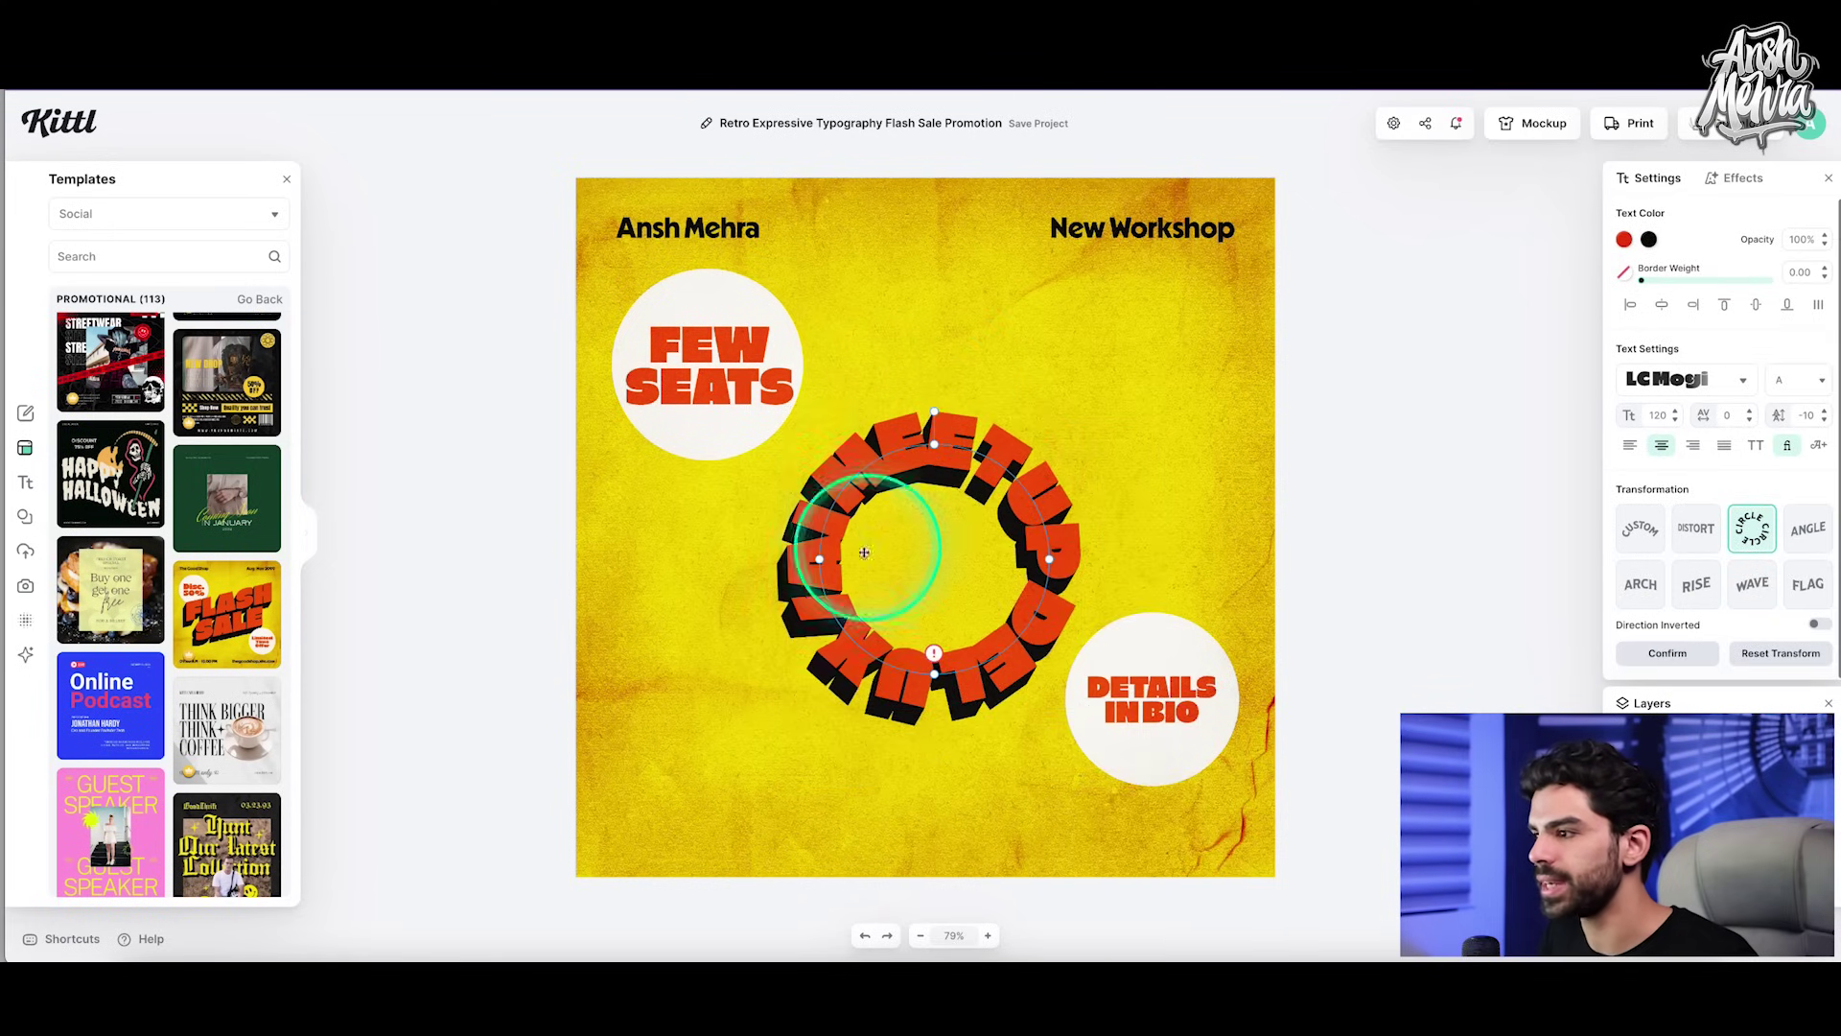
pyautogui.moveTo(820, 560); pyautogui.dragTo(662, 554)
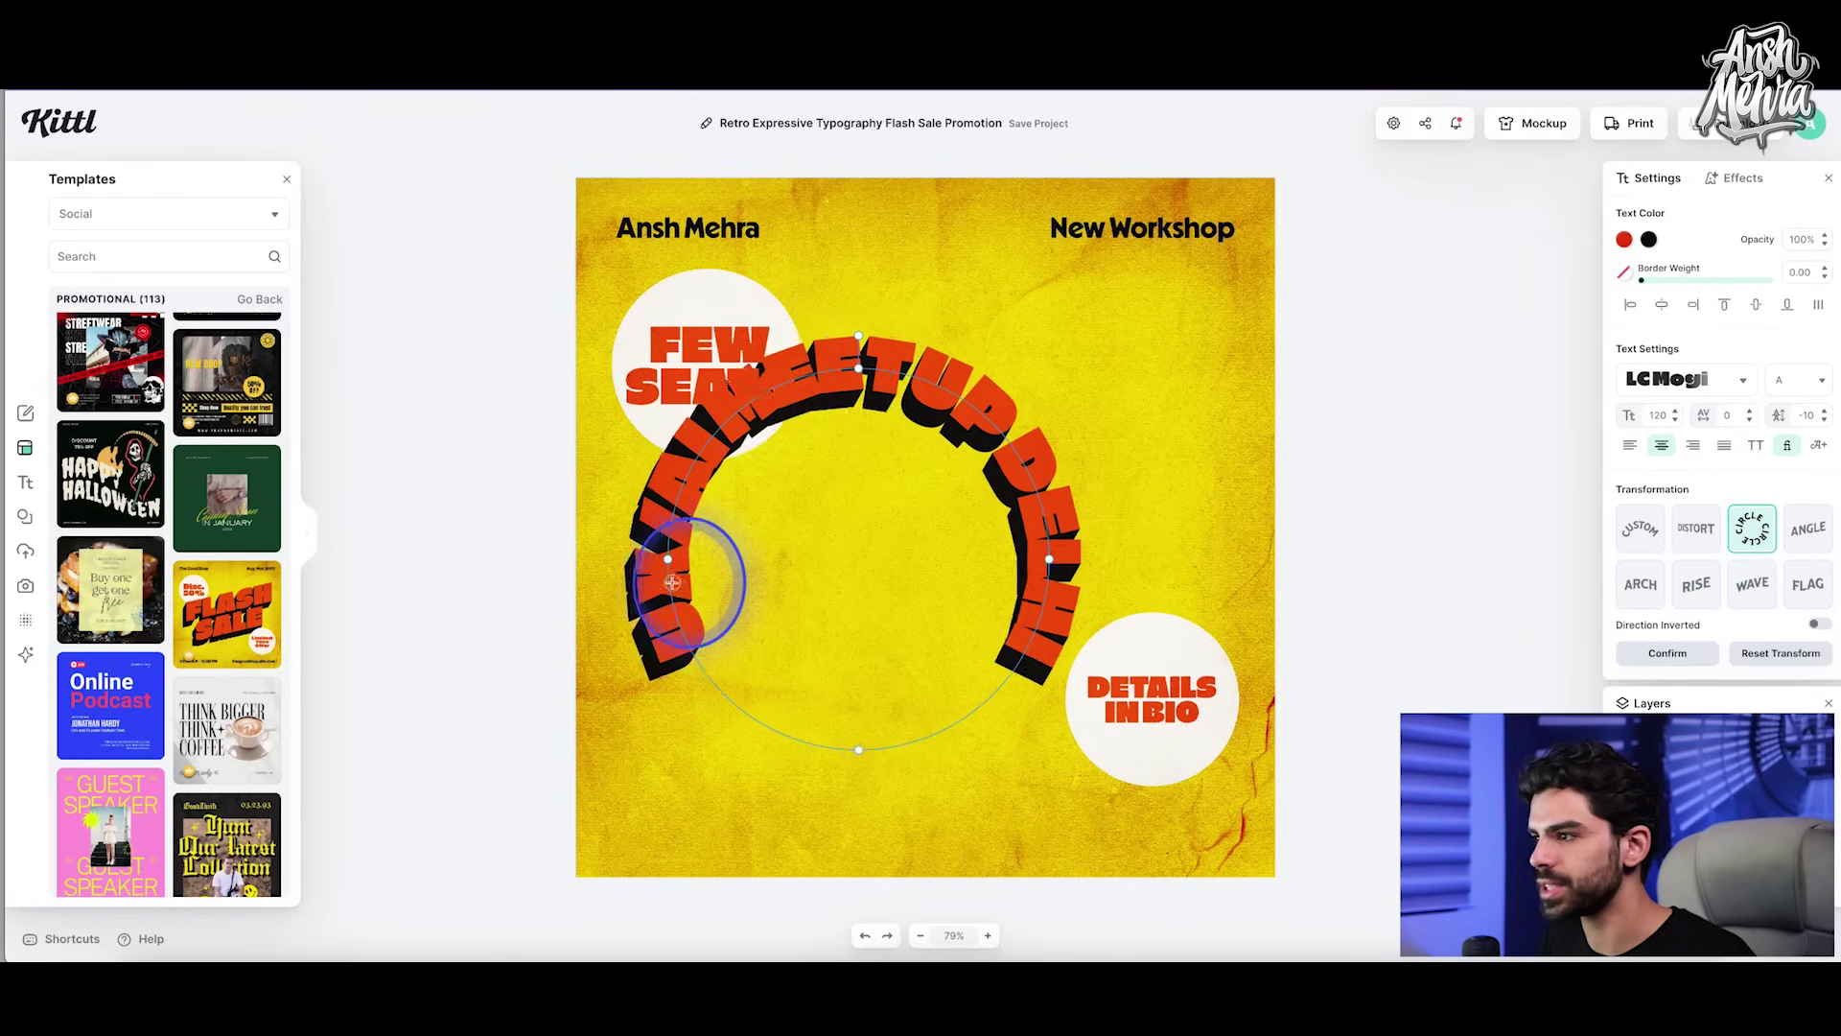
pyautogui.moveTo(861, 317); pyautogui.dragTo(1002, 369)
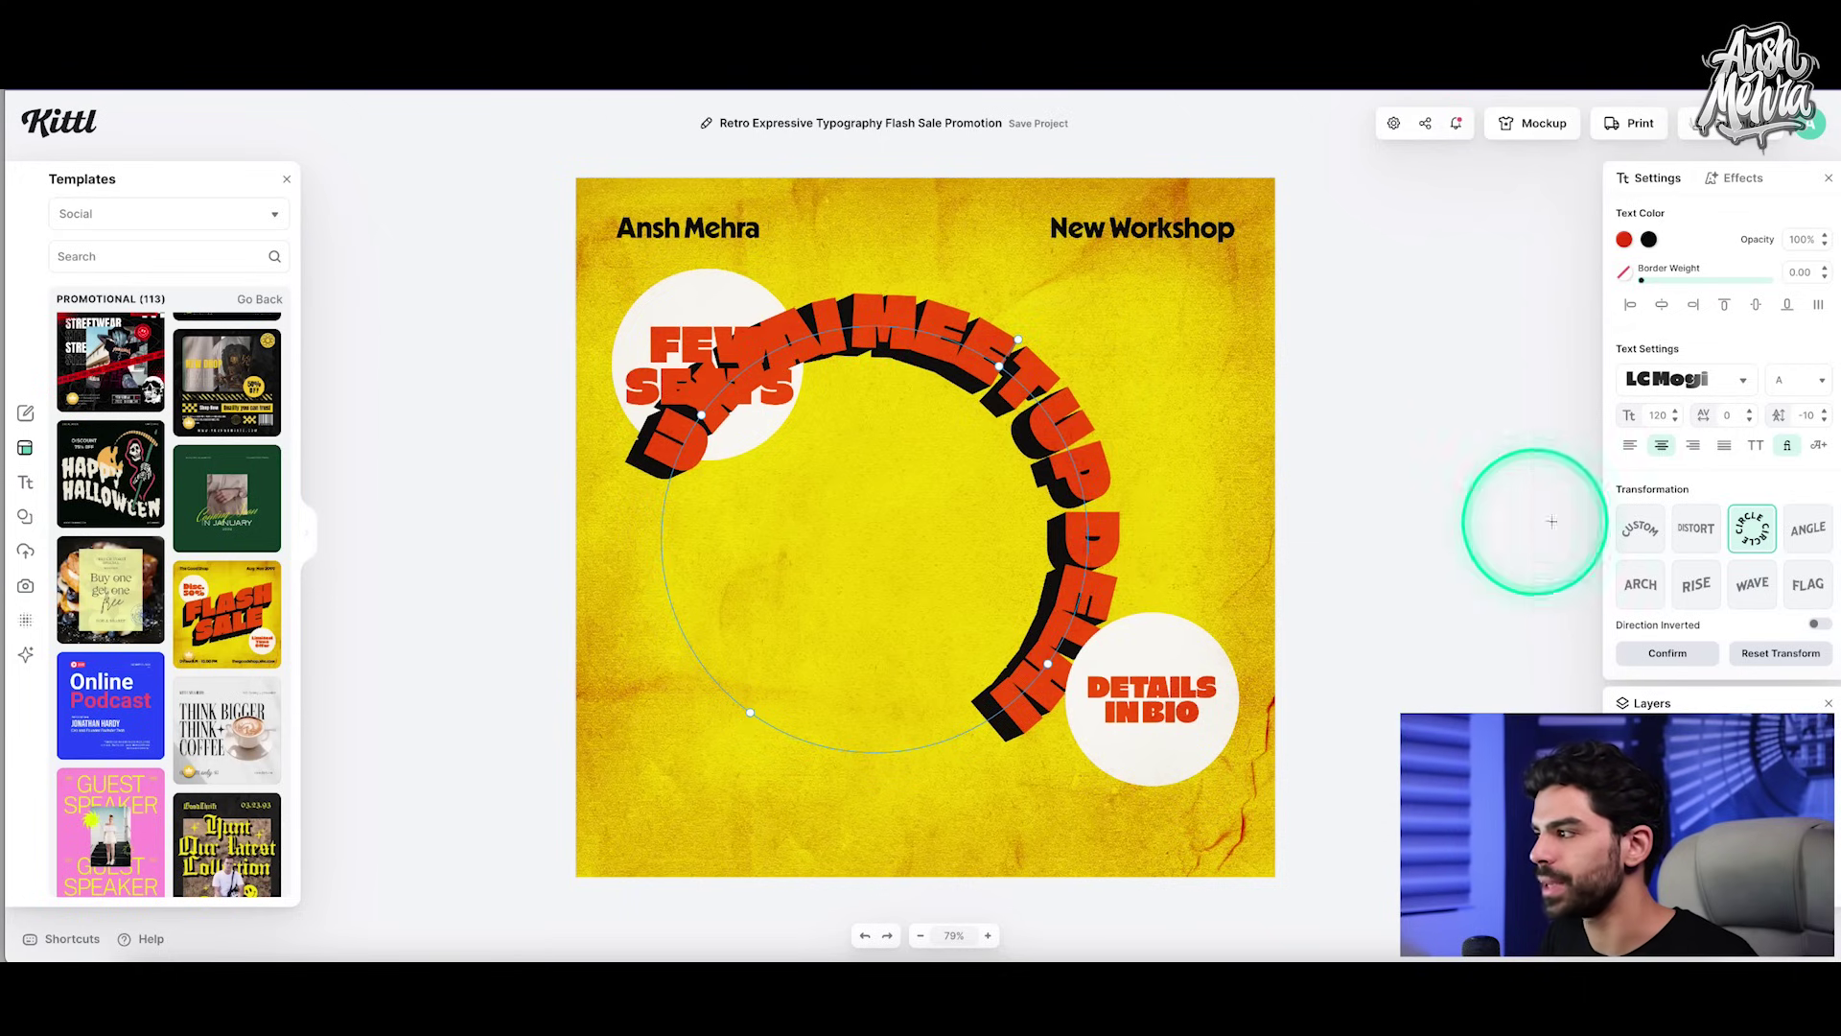
# Step: Increase the curved text's letter spacing to 4 and set its font size to 90
pyautogui.click(1751, 410)
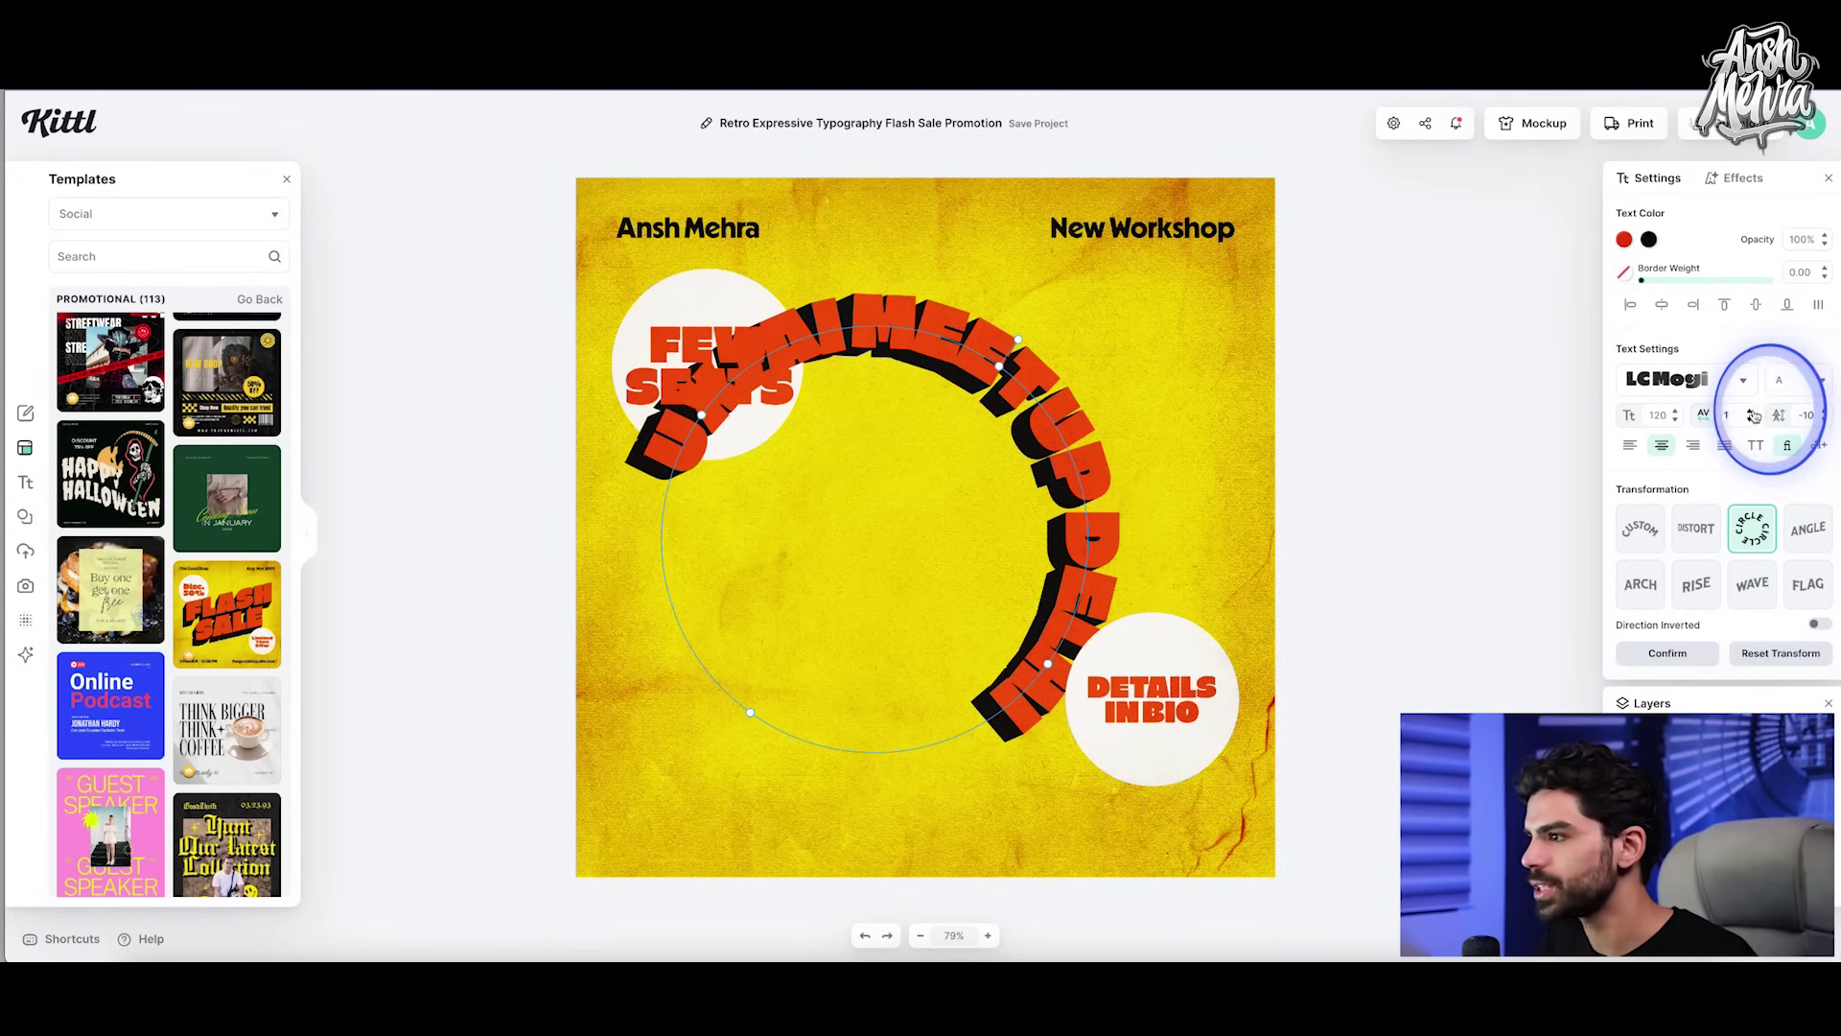
pyautogui.click(1751, 410)
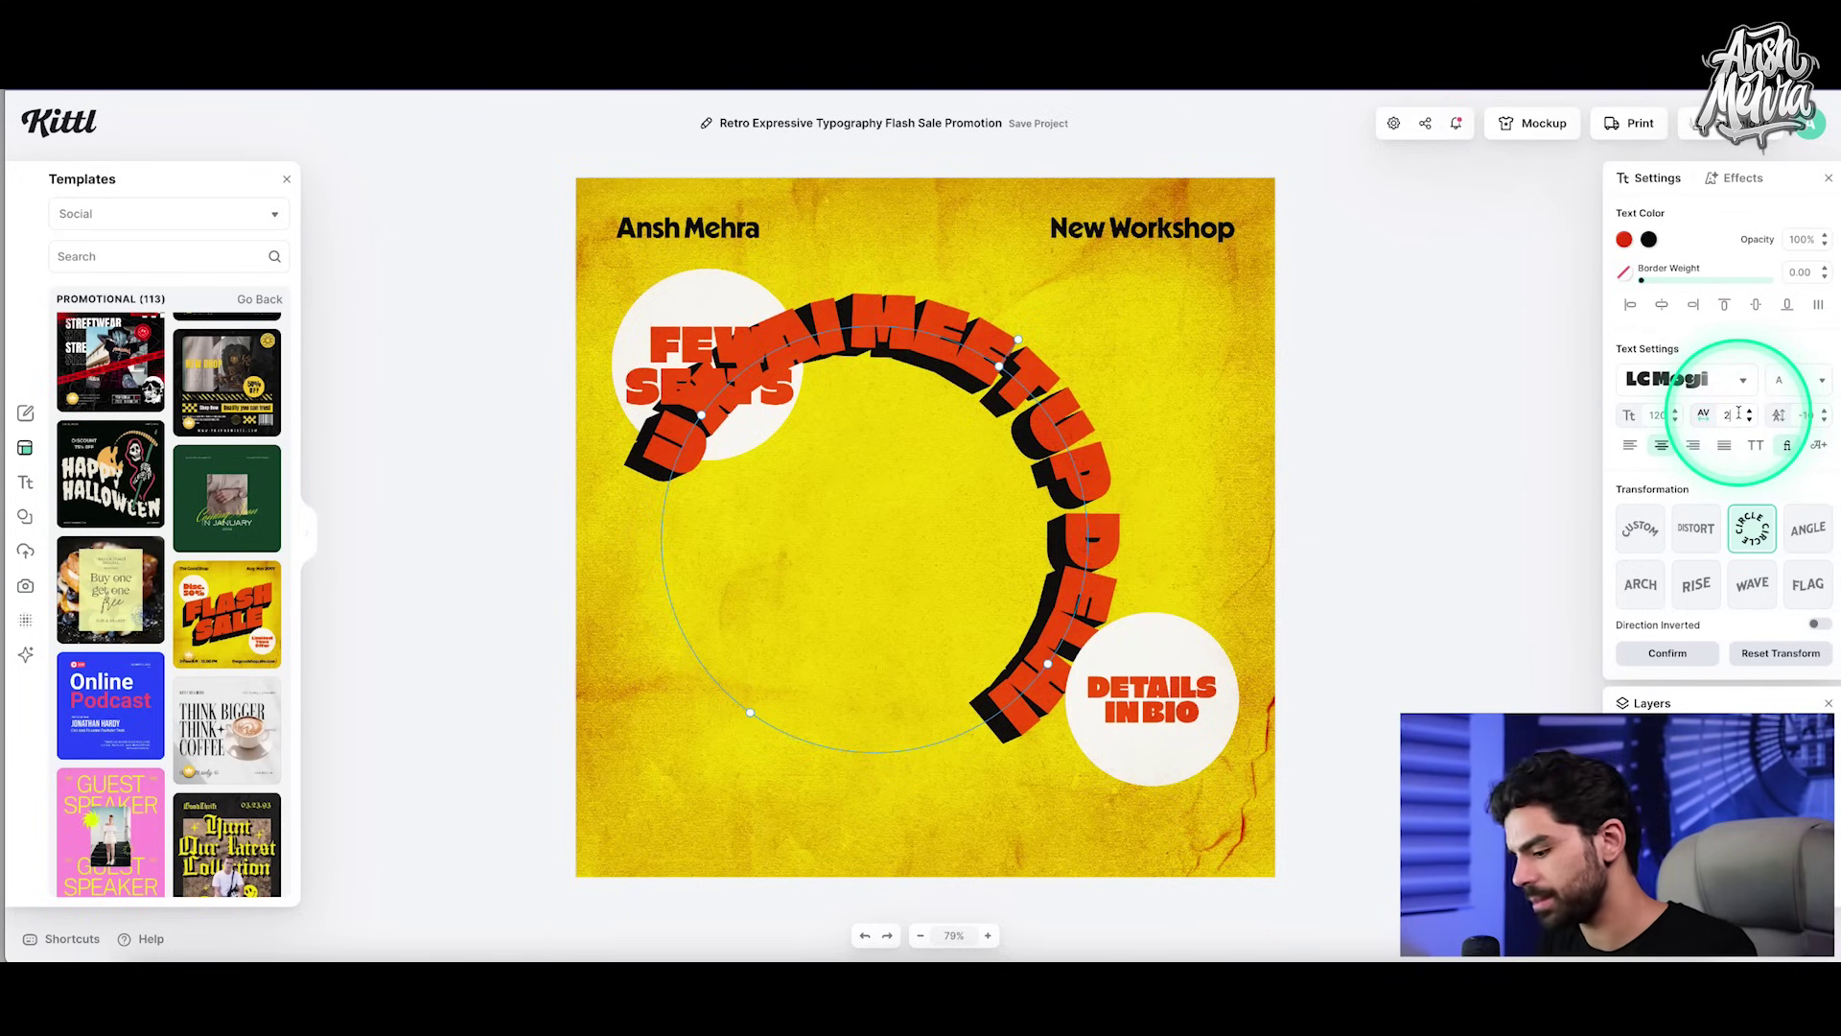
pyautogui.click(1657, 415)
pyautogui.write('90')
pyautogui.click(837, 358)
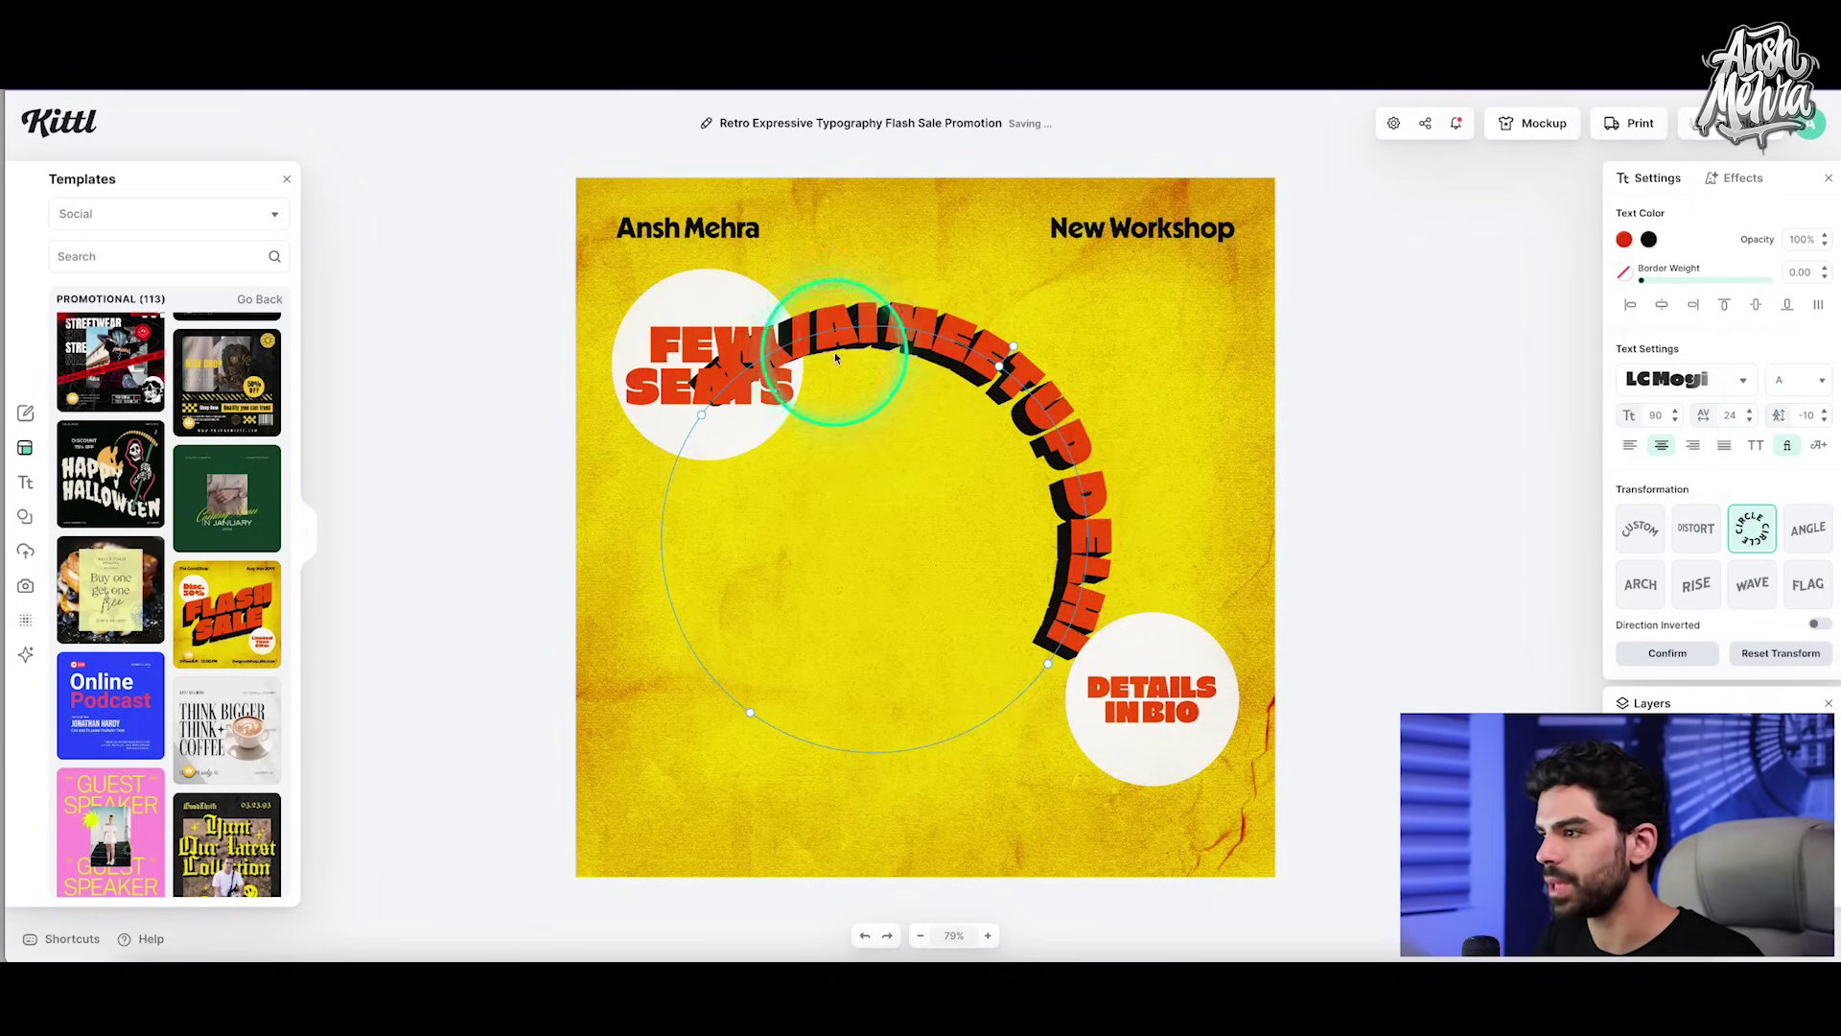
# Step: Move the curved text up and right, and switch it to a rising curve
pyautogui.moveTo(874, 334); pyautogui.dragTo(1007, 290)
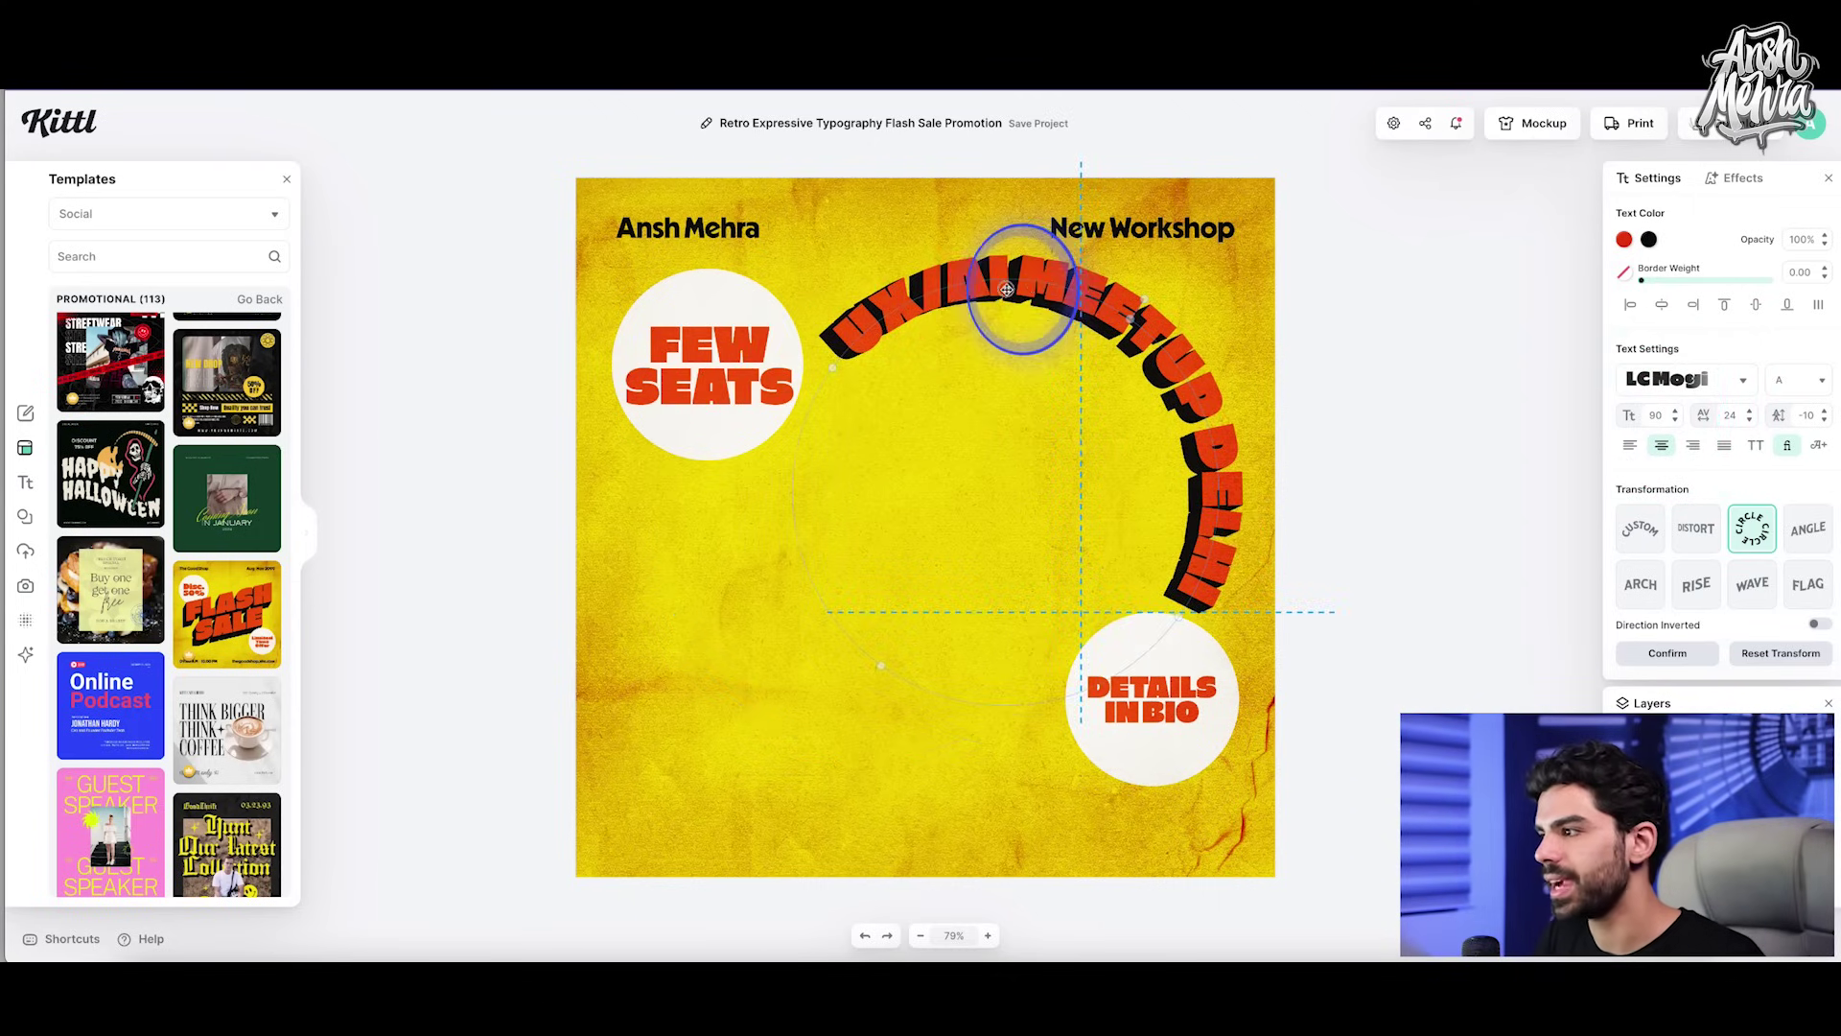
pyautogui.click(1326, 332)
pyautogui.click(1214, 344)
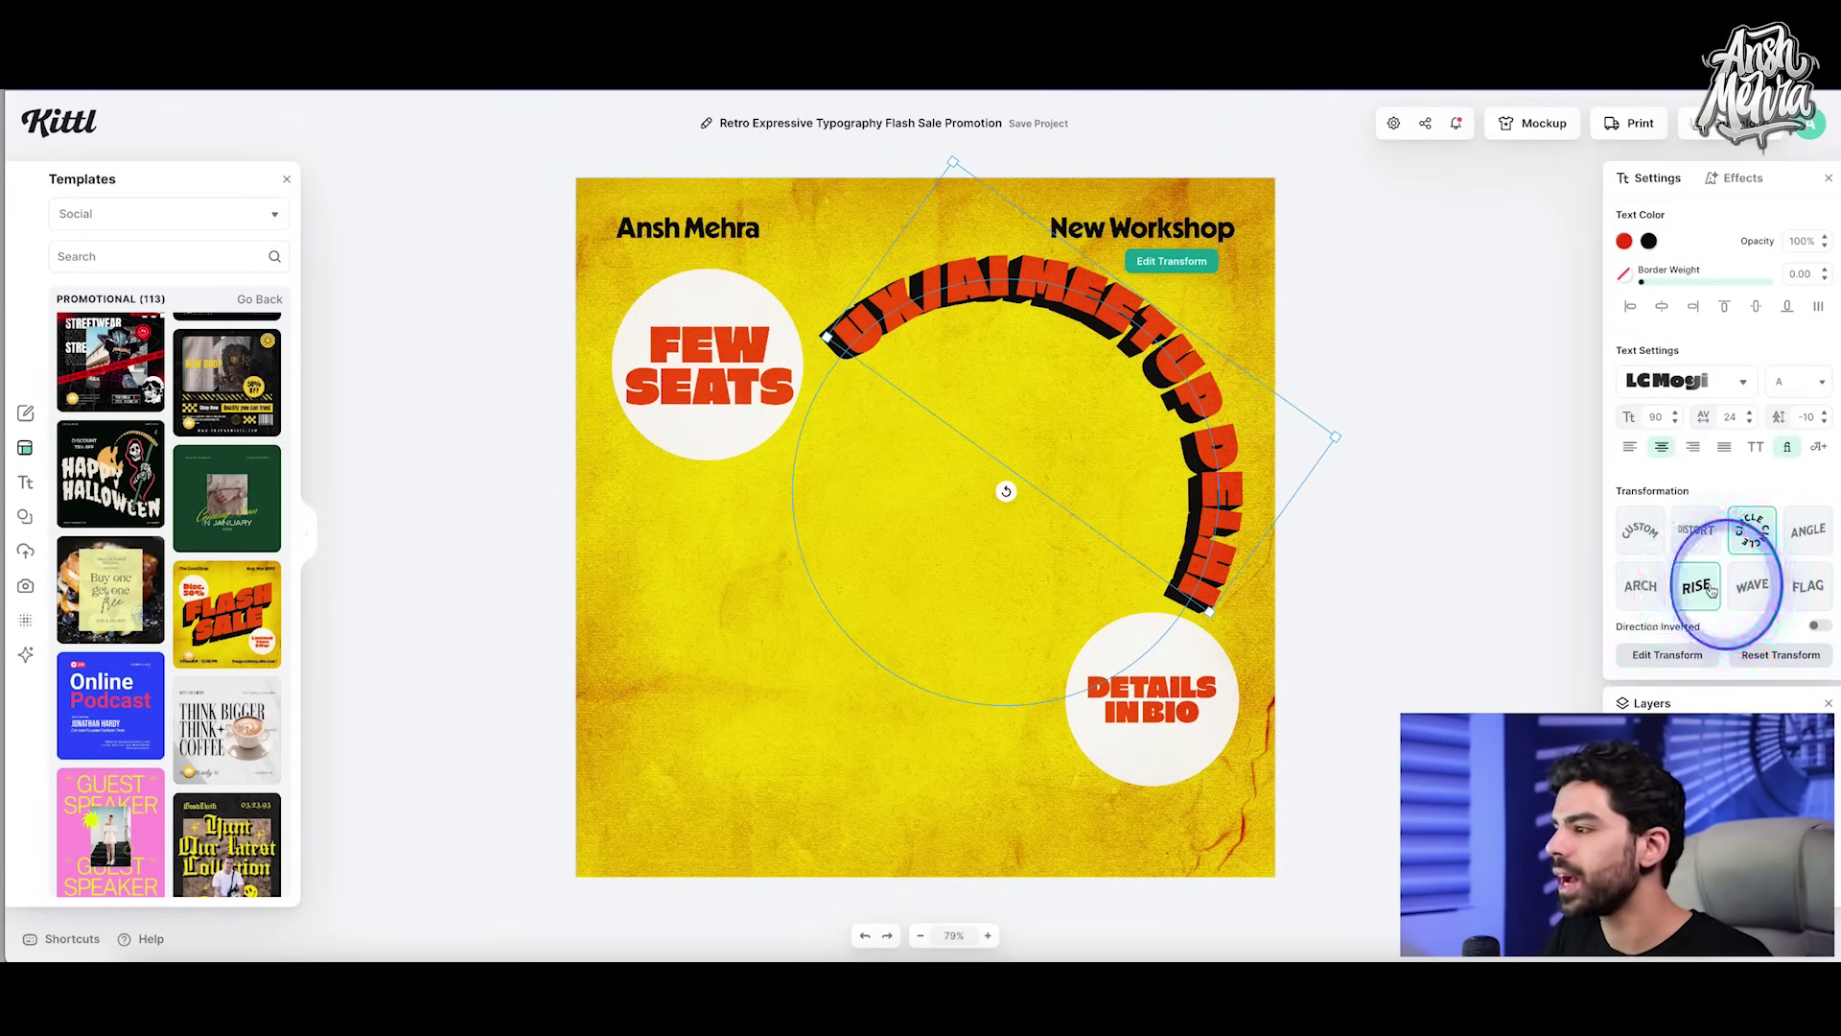
pyautogui.click(1712, 592)
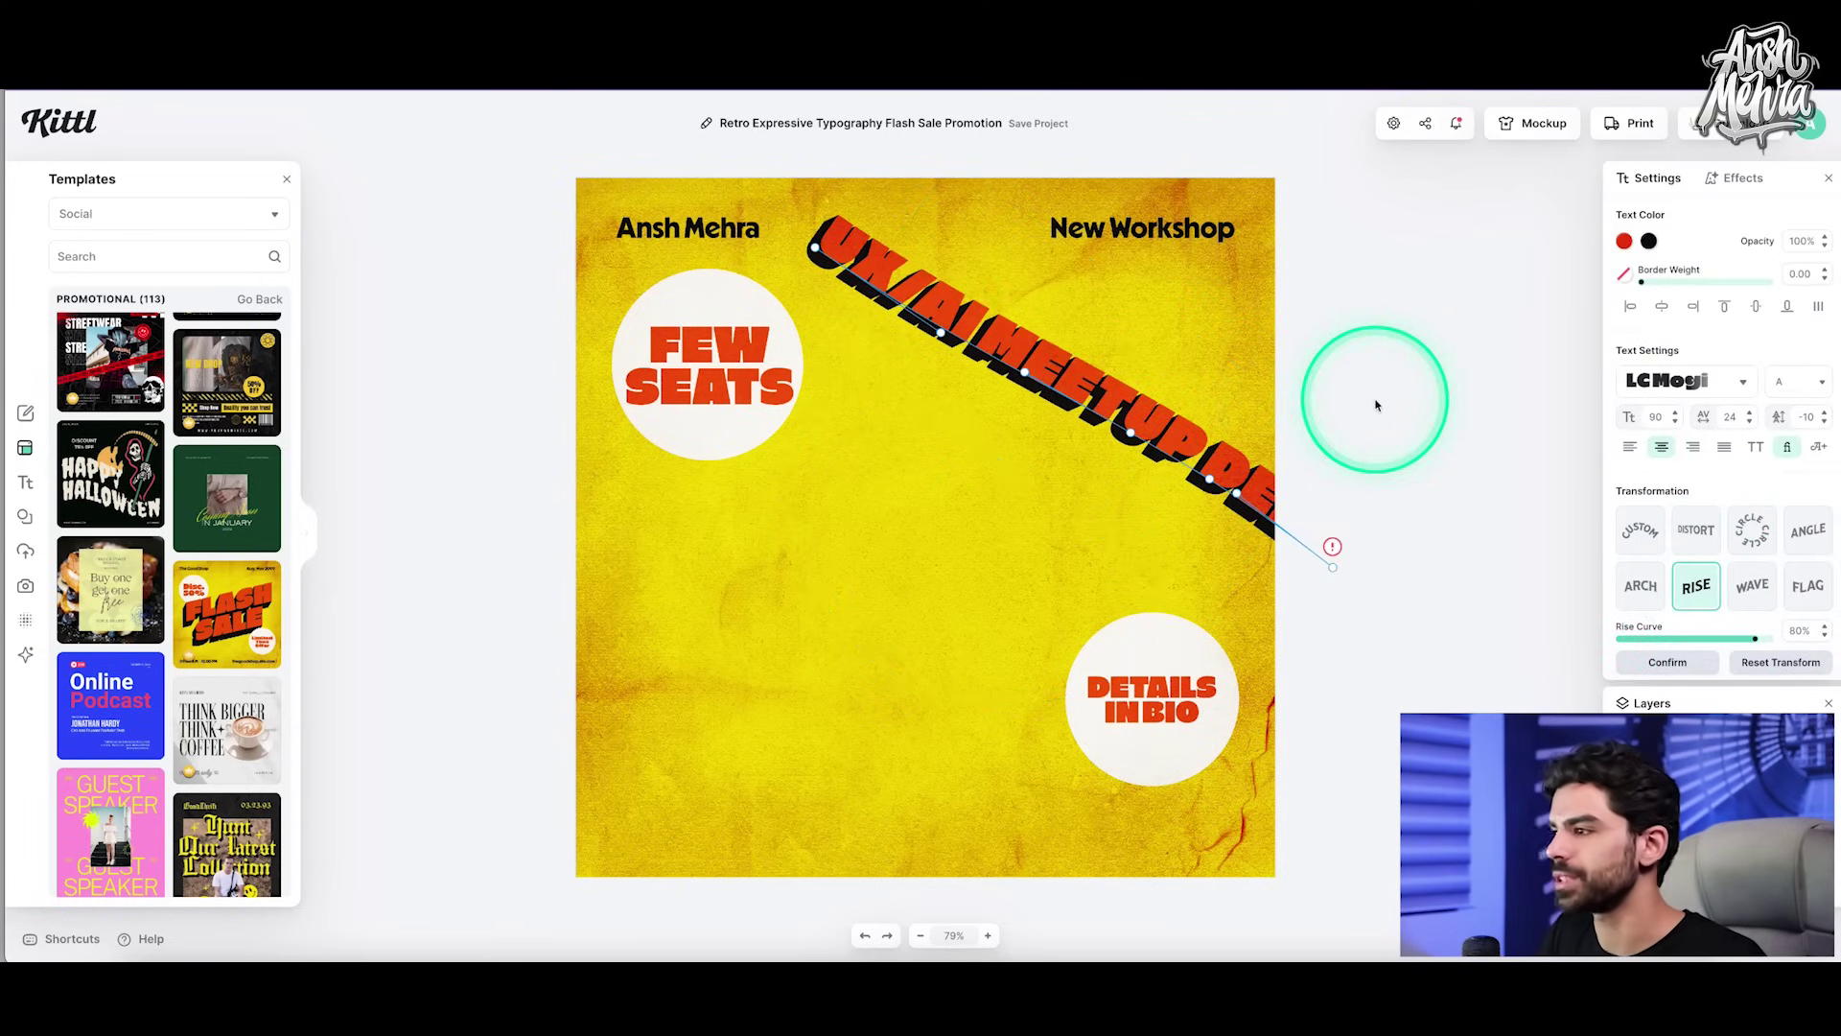
# Step: Deselect the meetup text and replace the whole poster with the yellow FLASH SALE template
pyautogui.click(1396, 404)
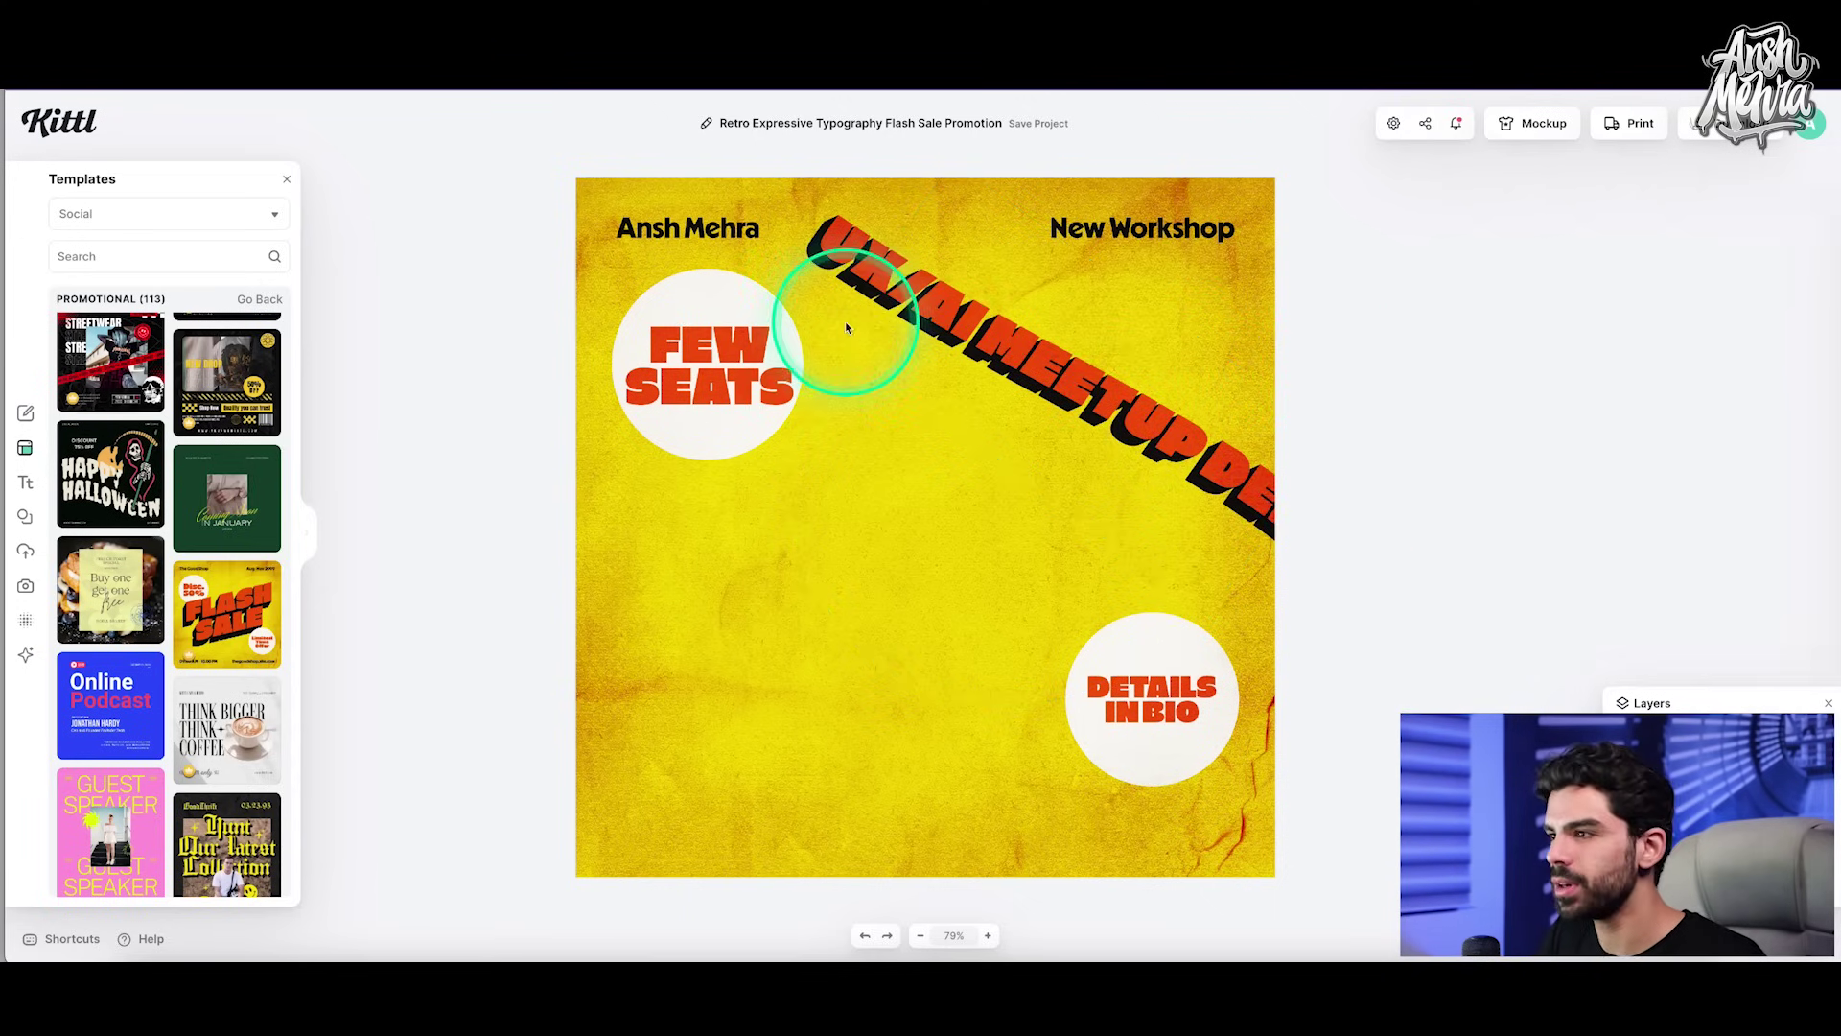
pyautogui.click(220, 623)
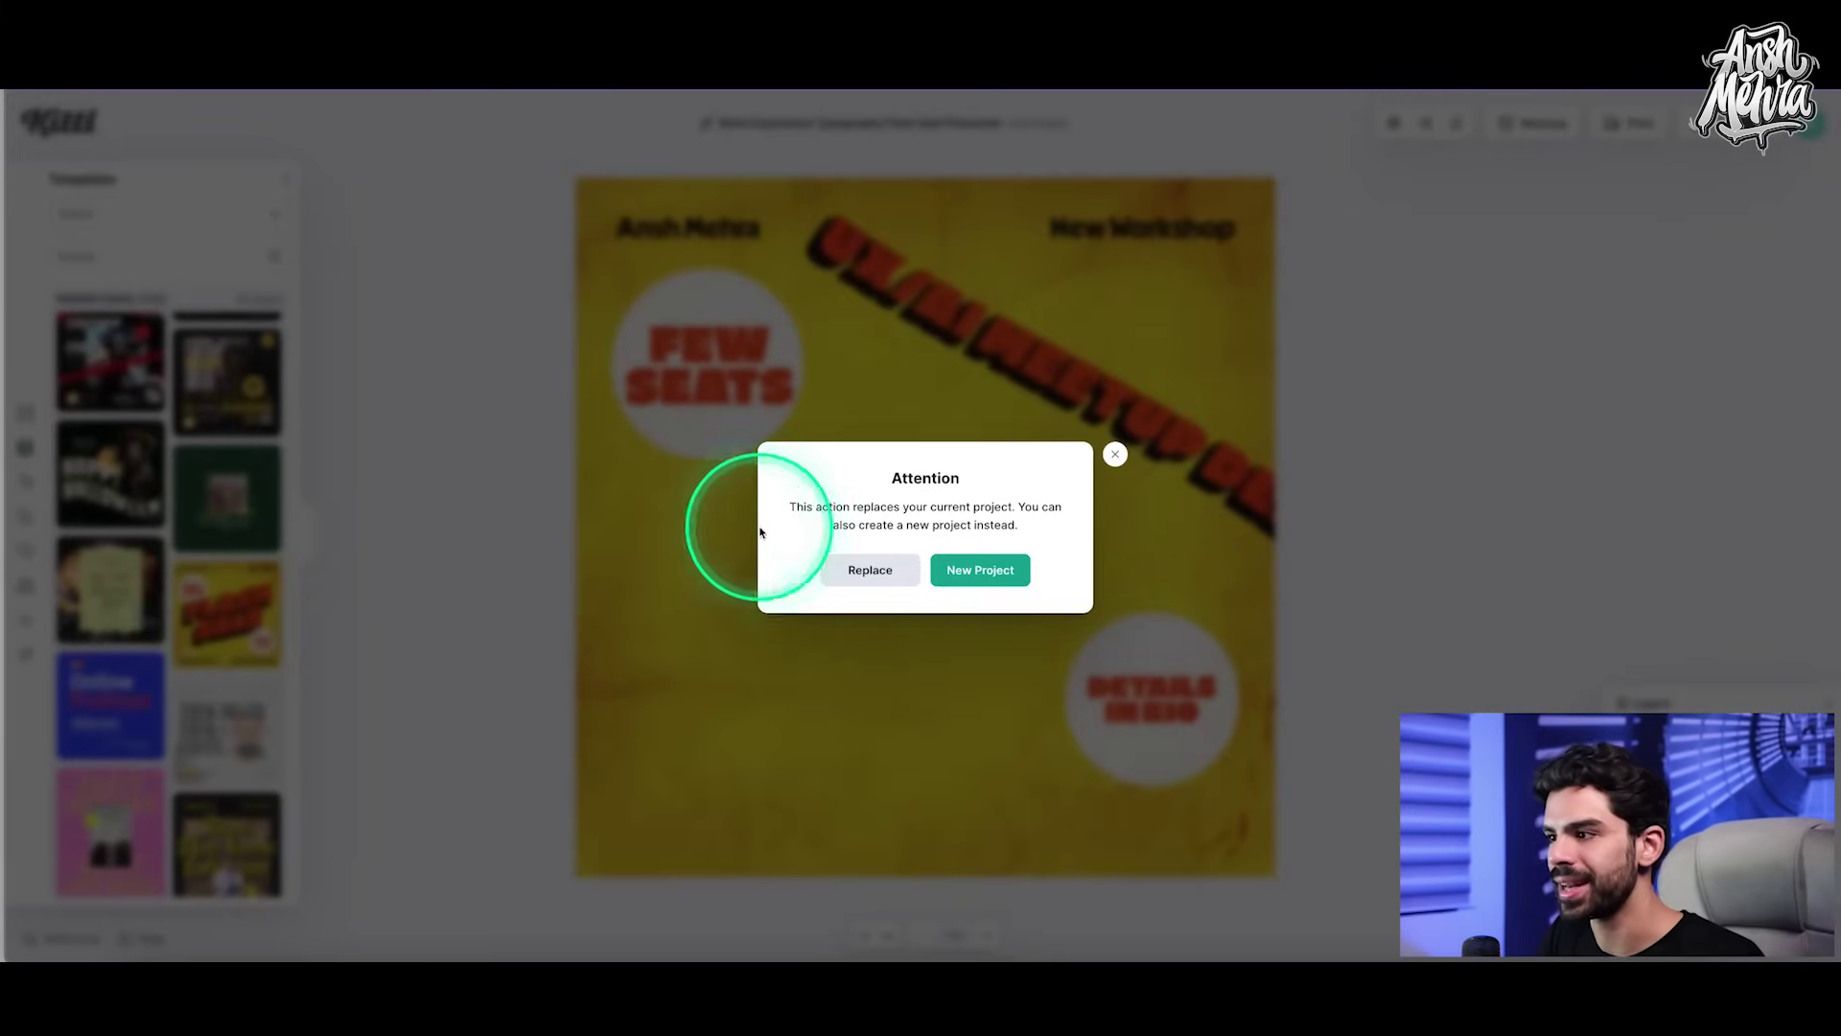
pyautogui.click(880, 572)
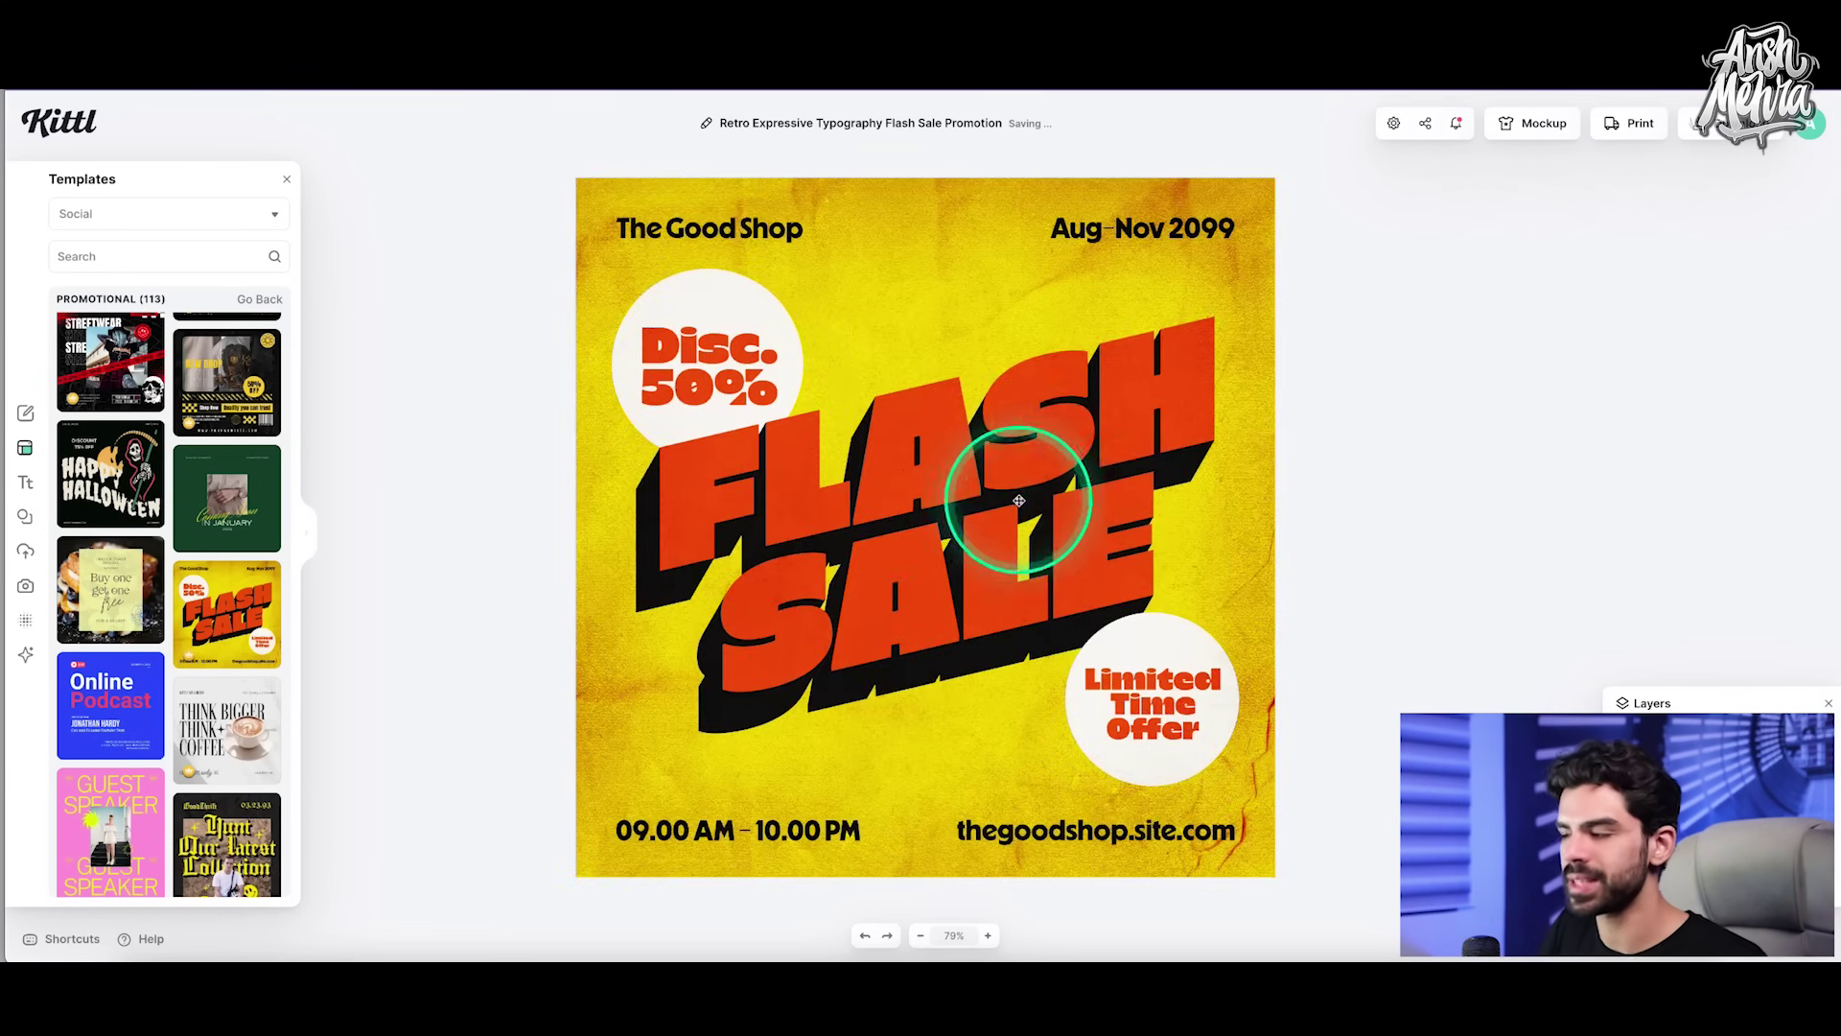
# Step: Try the FLASH SALE shading styles, pick Detailed 3D Shadow, and set offset 8 and angle -129°
pyautogui.click(1032, 492)
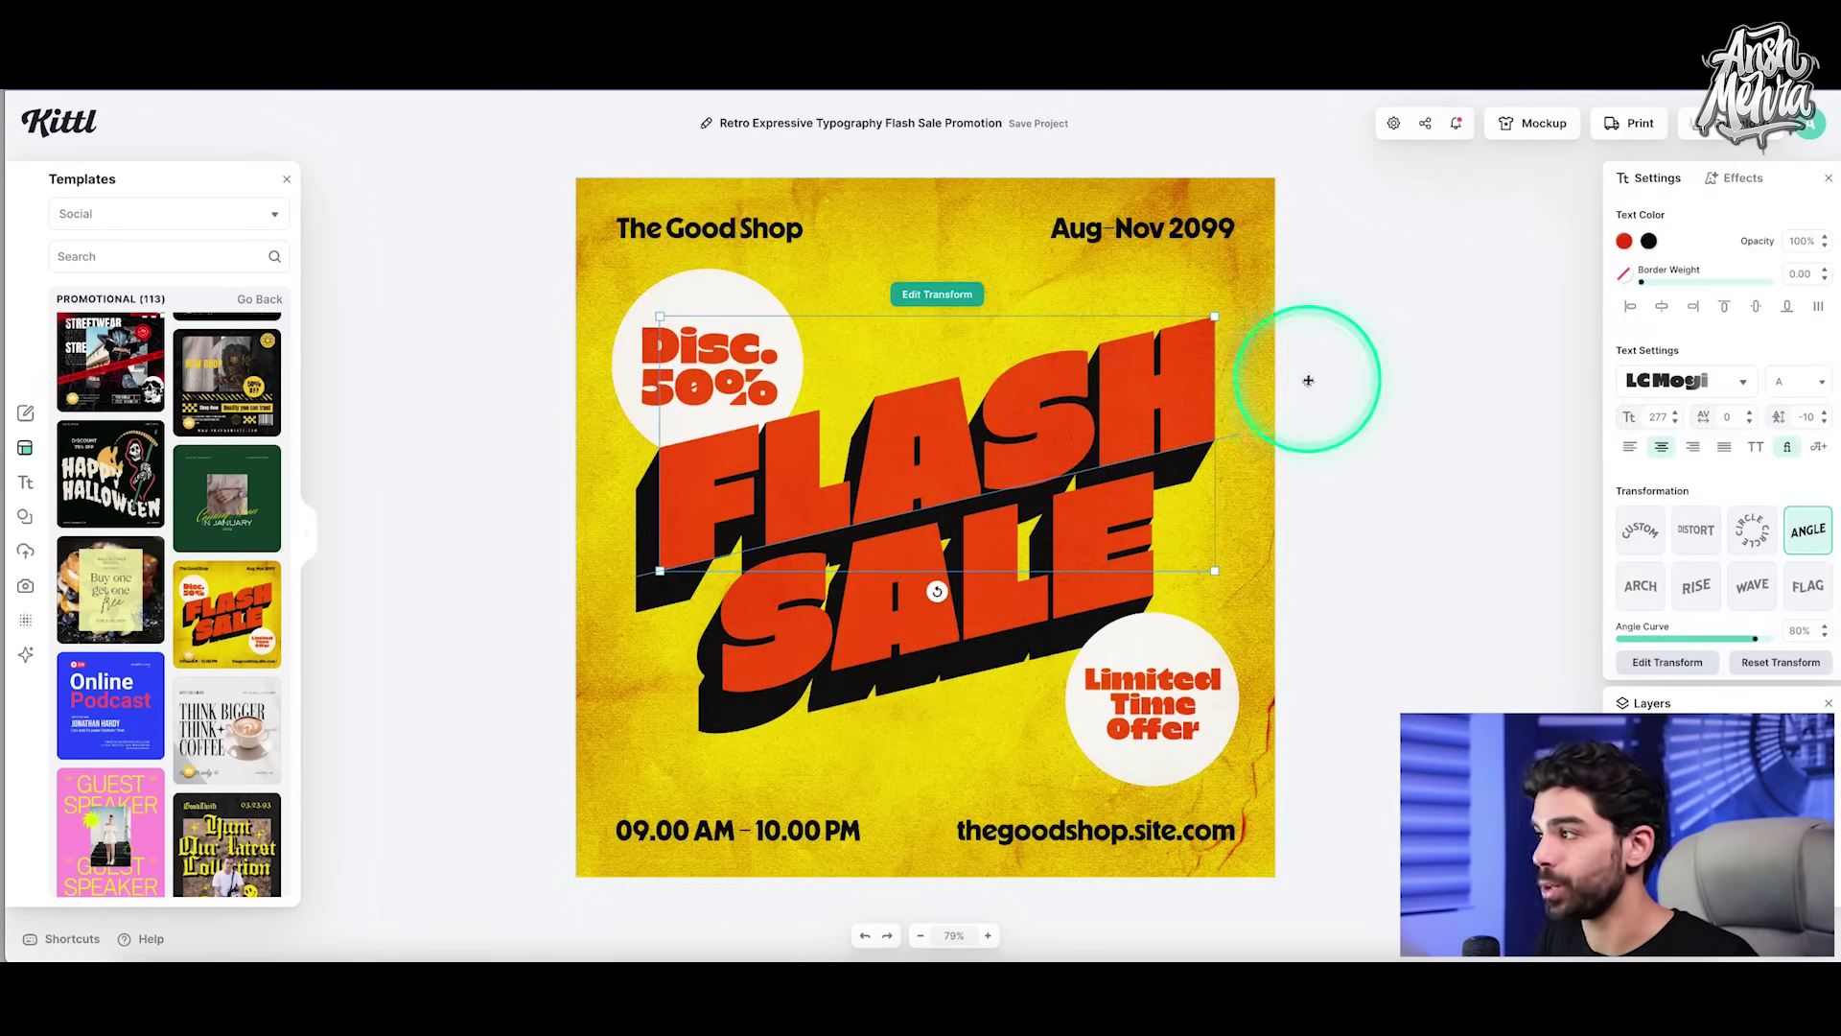
pyautogui.click(1730, 186)
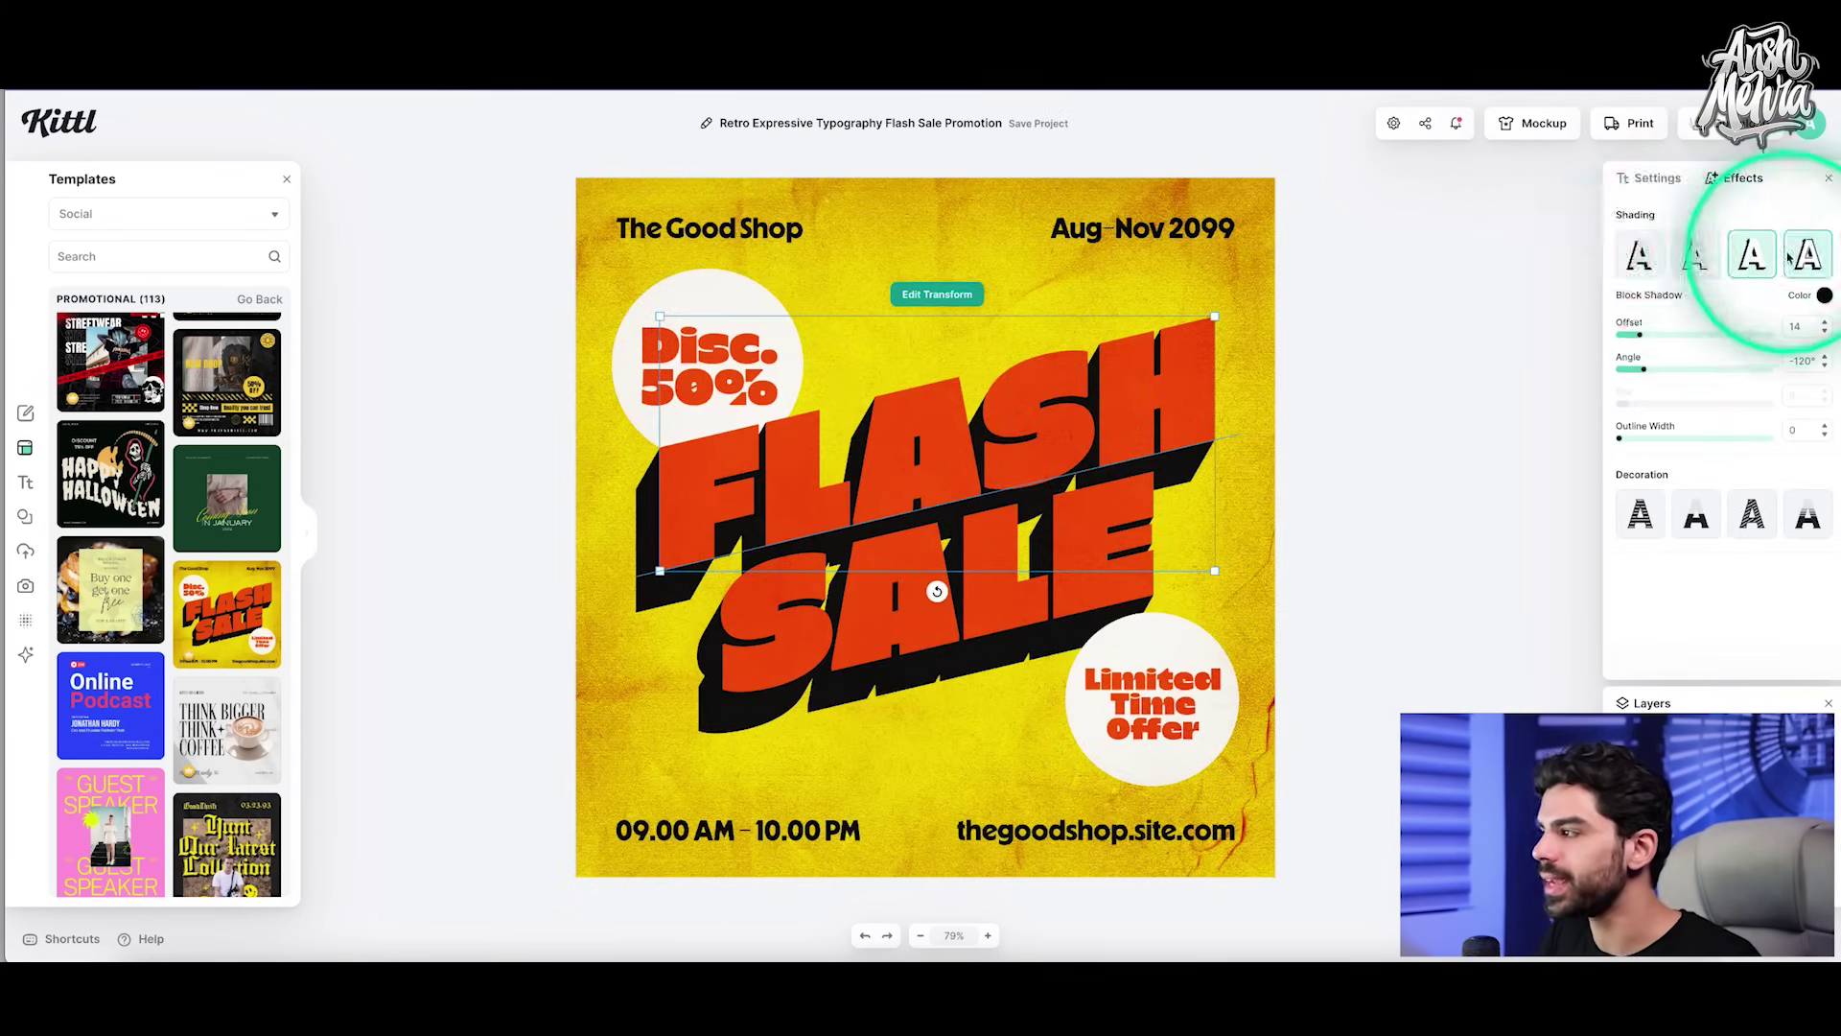
pyautogui.click(1643, 259)
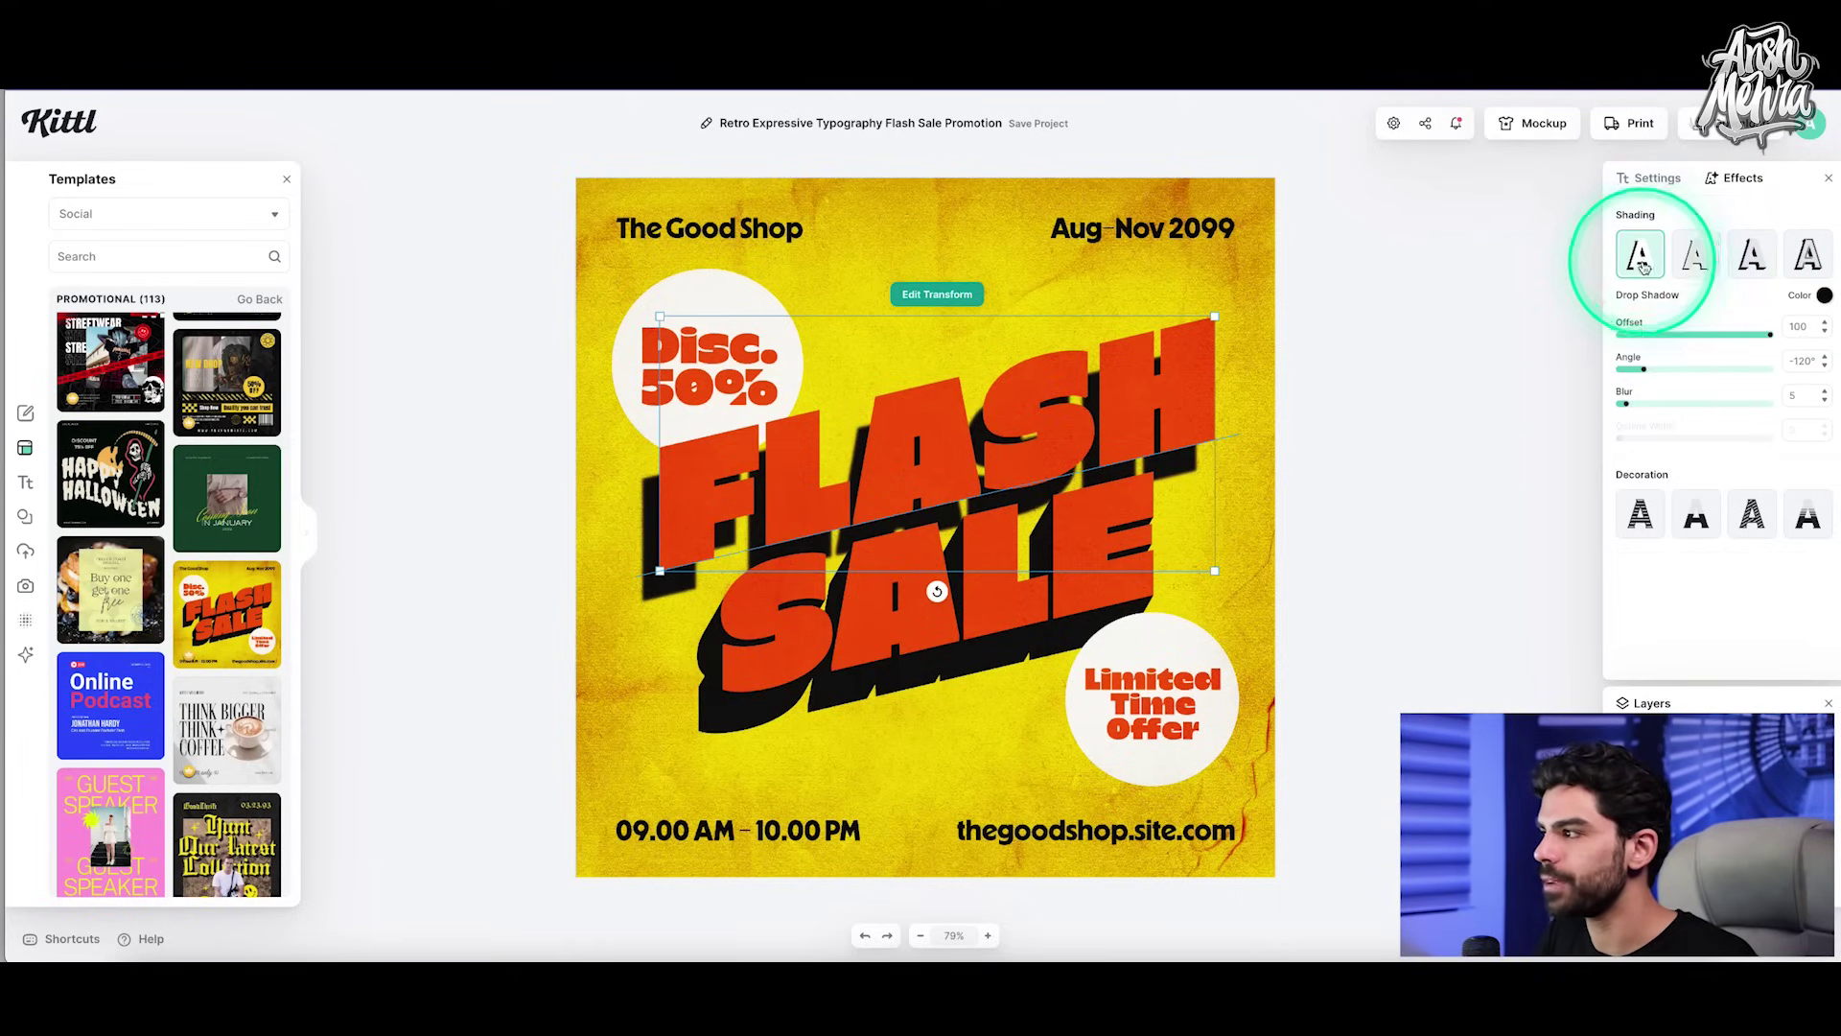
pyautogui.click(1694, 257)
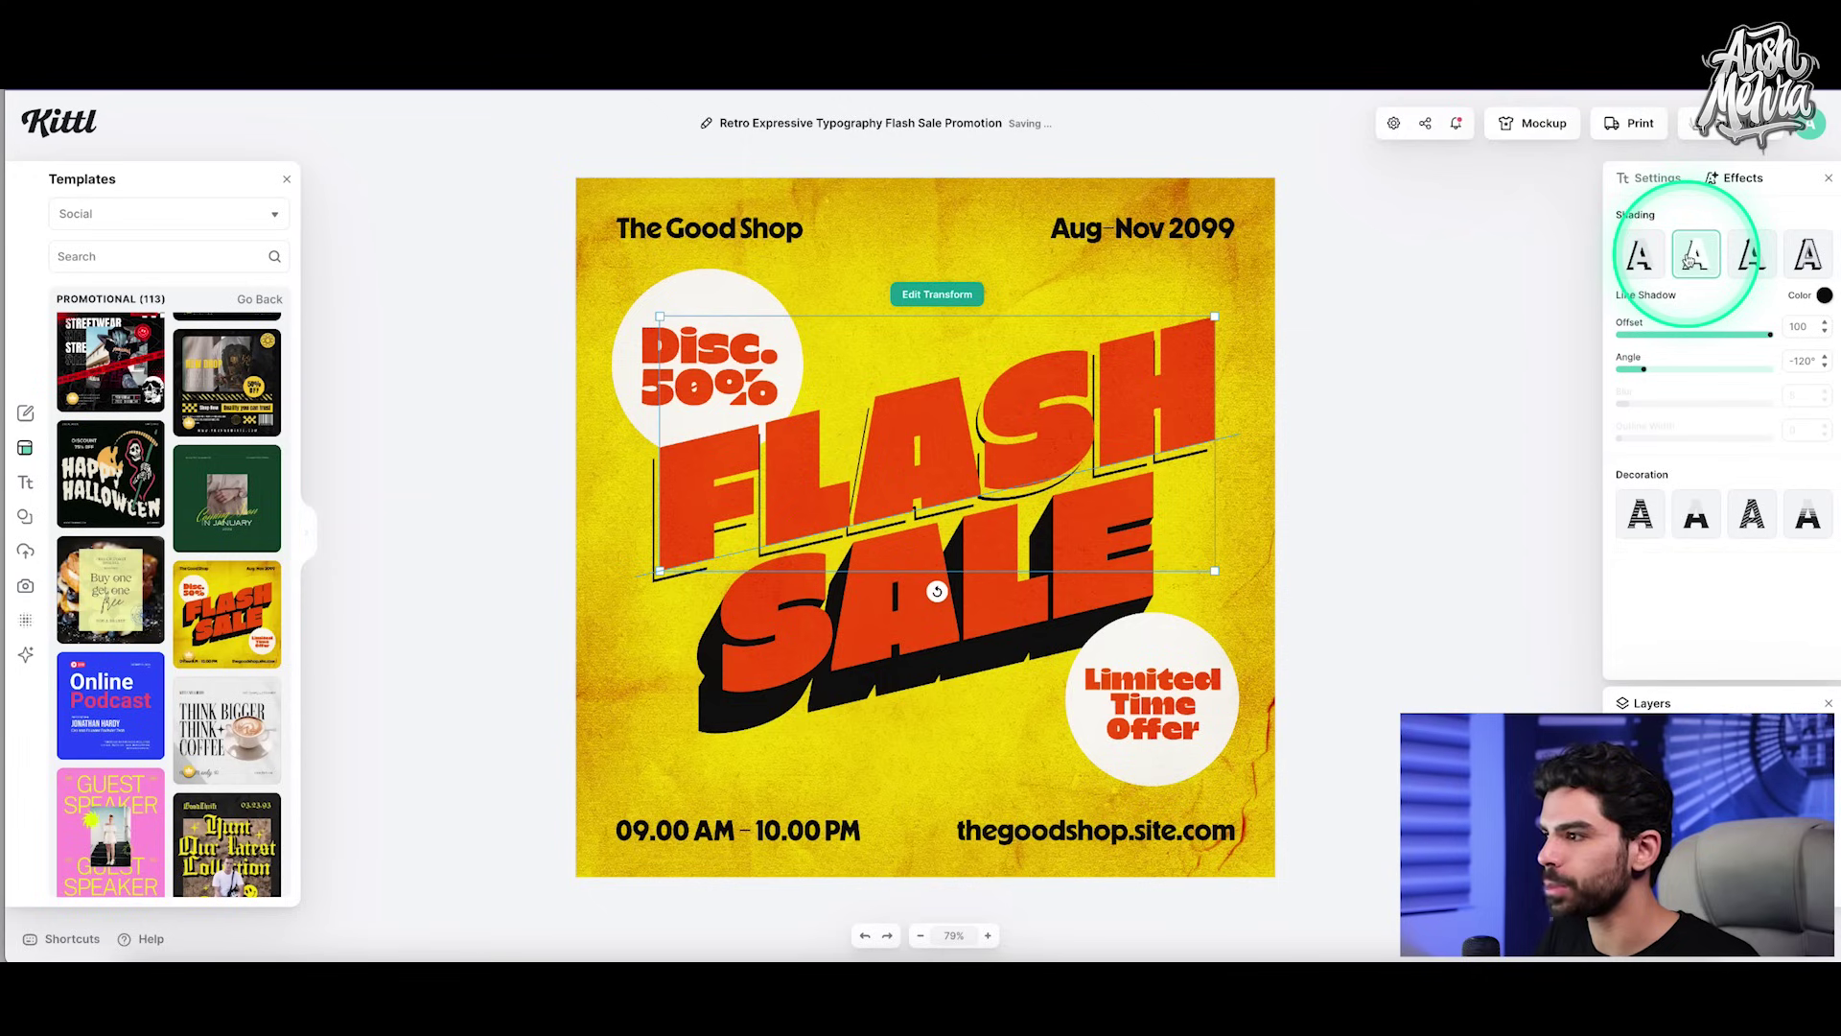
pyautogui.click(1751, 257)
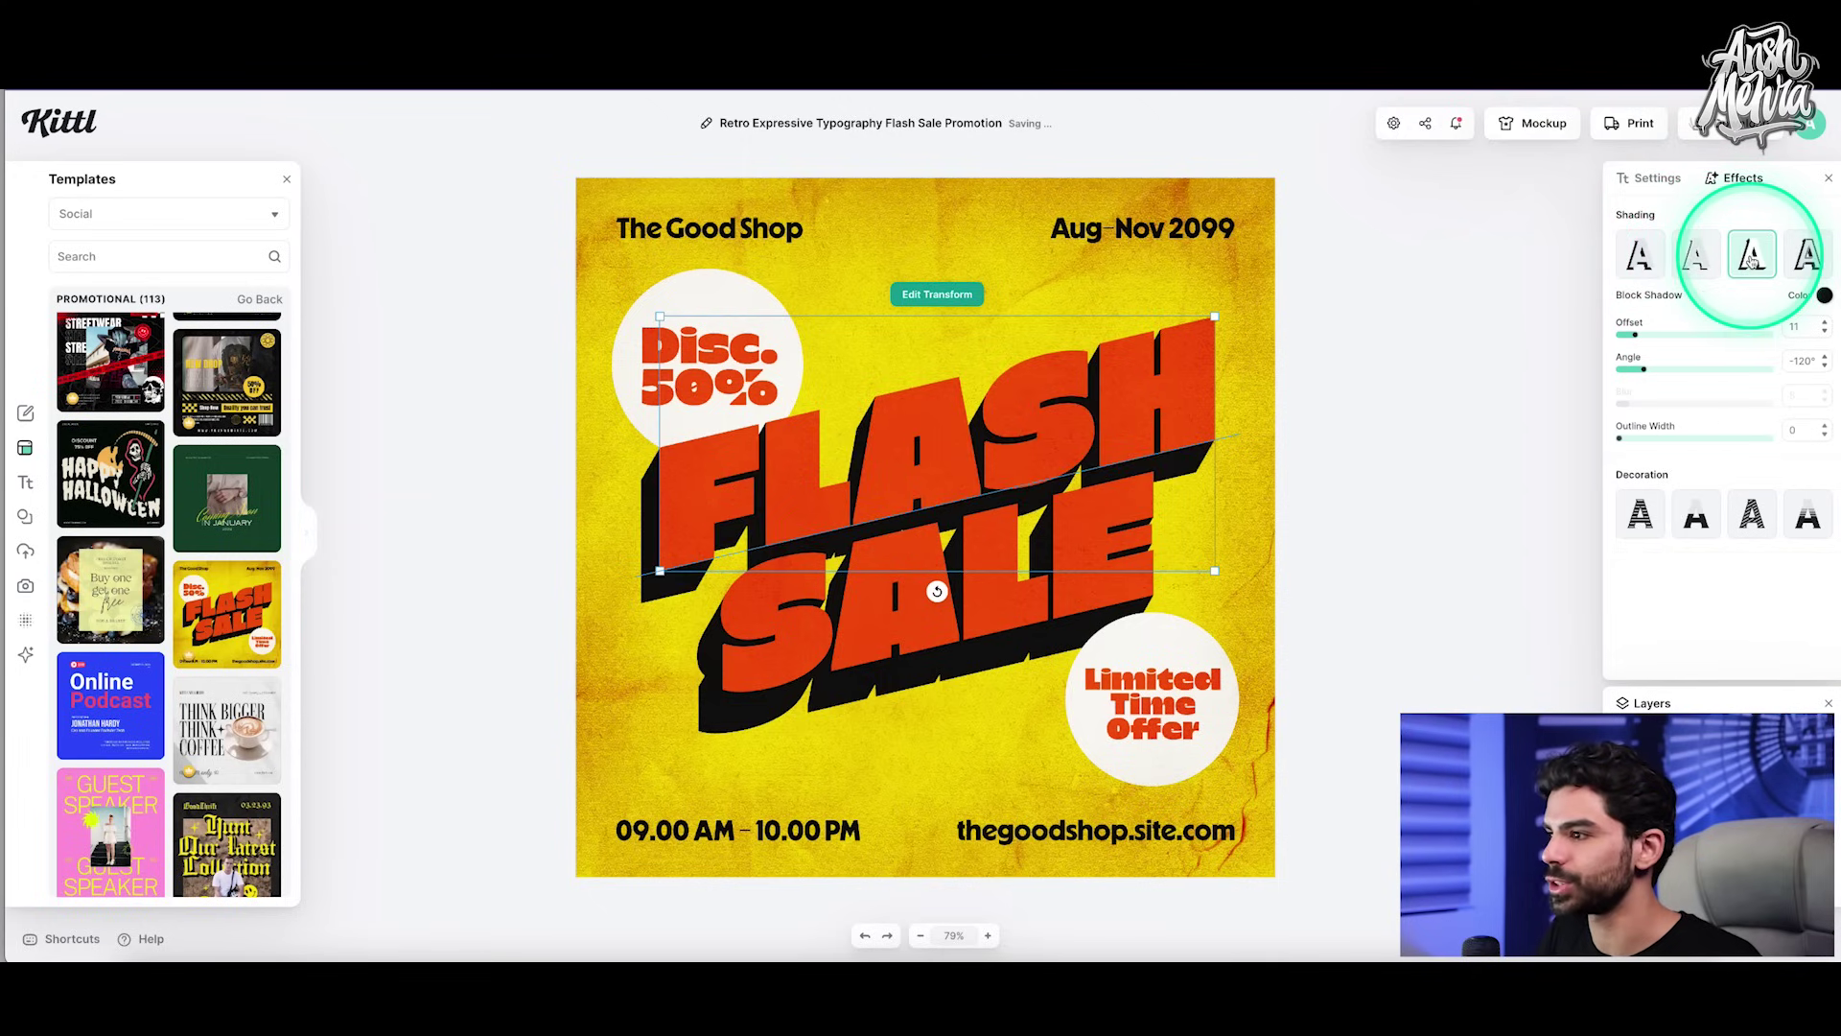
pyautogui.click(1799, 259)
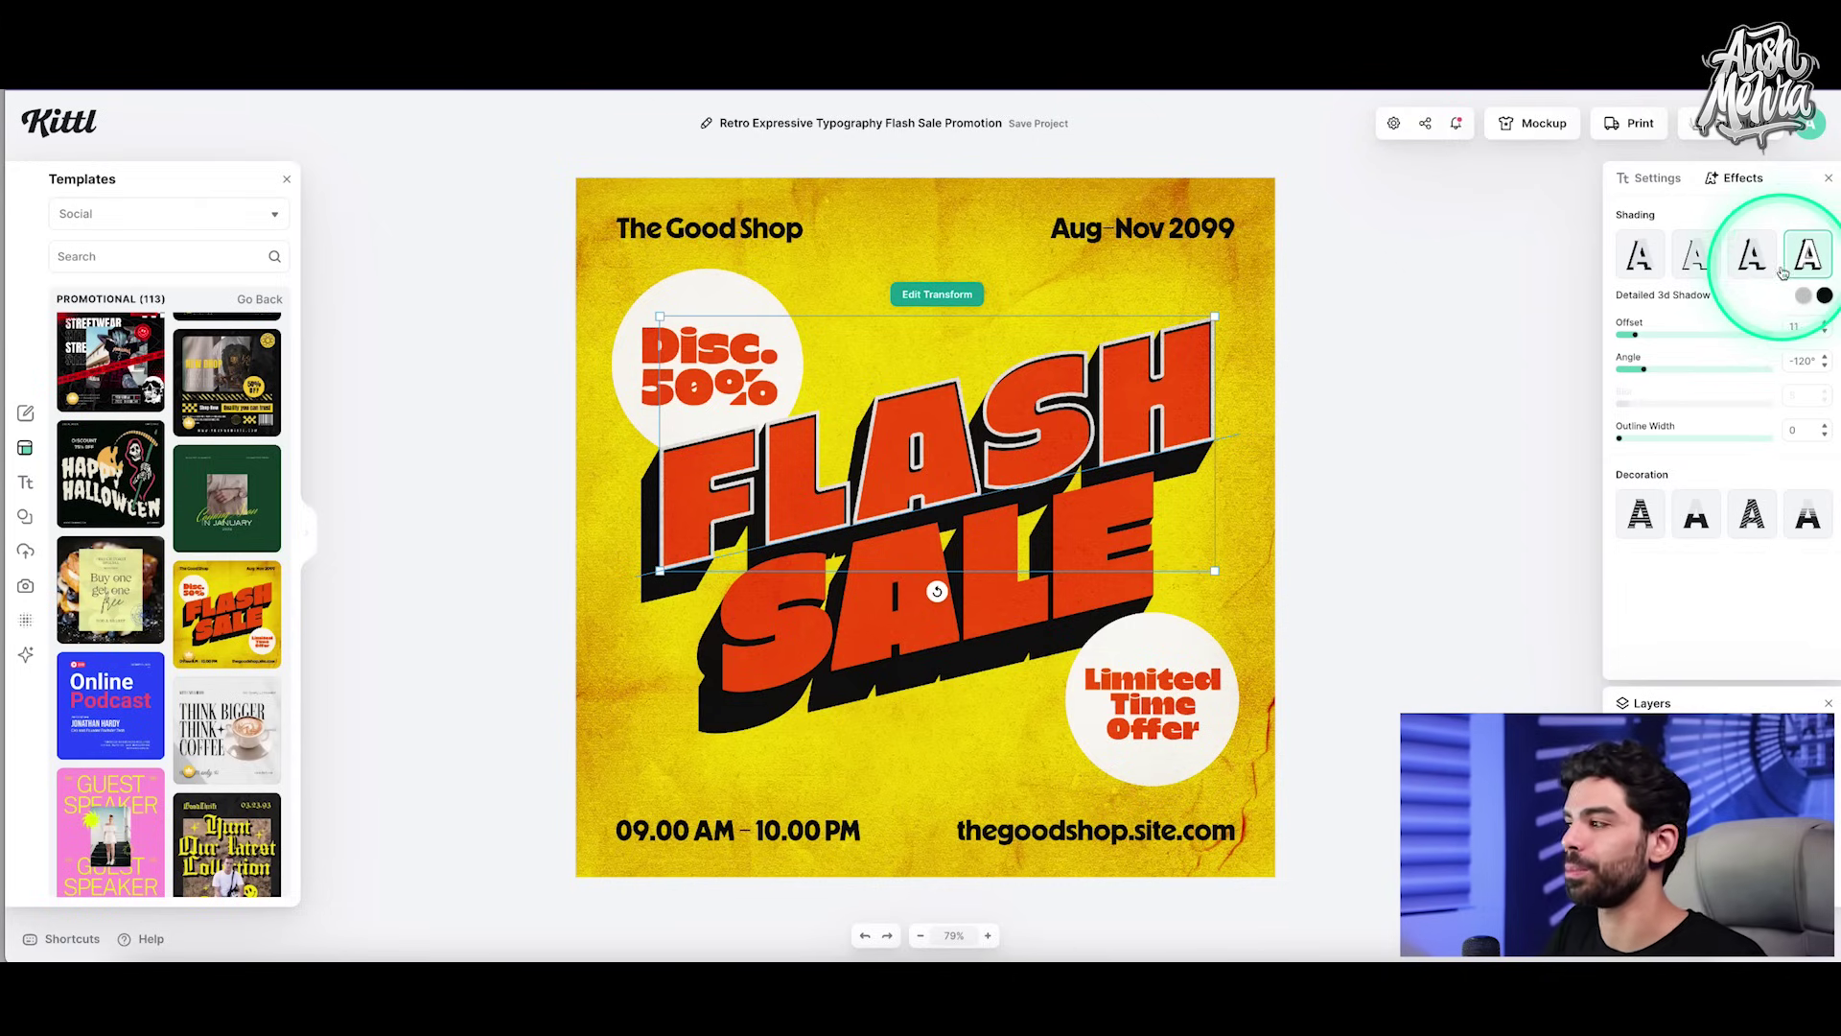
pyautogui.moveTo(1624, 339); pyautogui.dragTo(1643, 341)
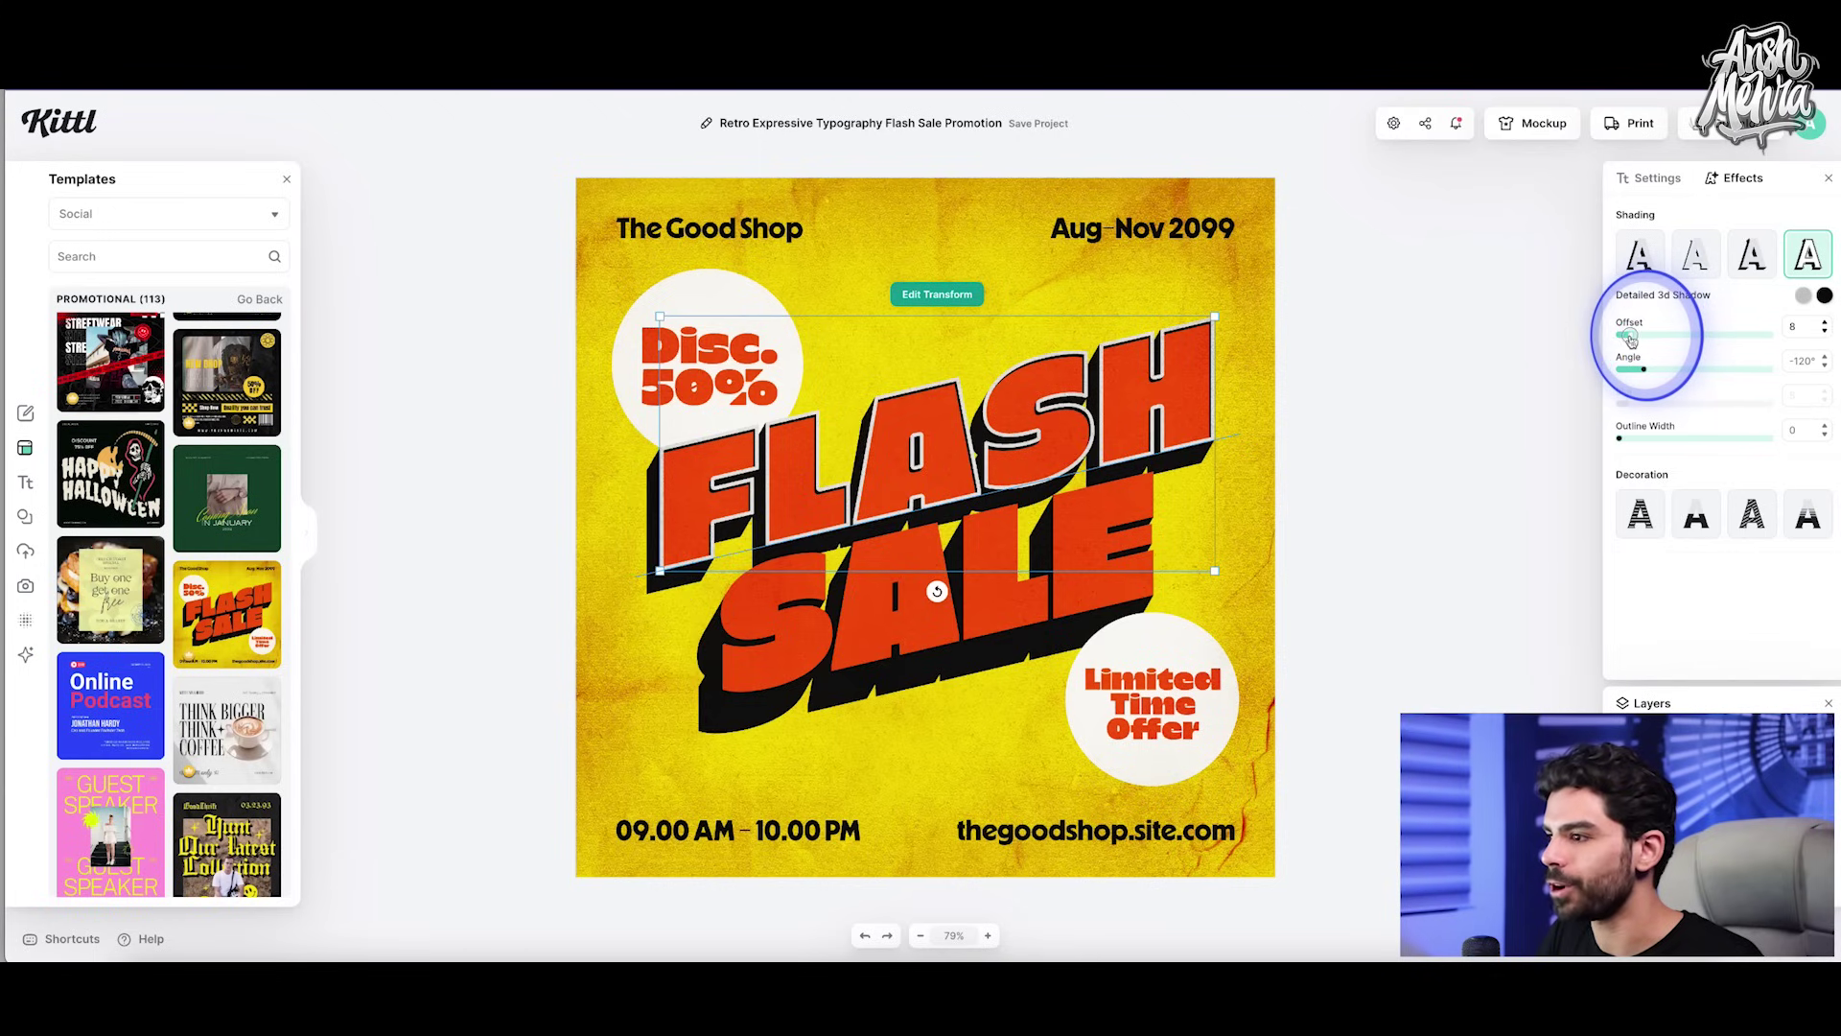
pyautogui.moveTo(1642, 360)
pyautogui.mouseDown()
pyautogui.moveTo(1693, 373)
pyautogui.moveTo(1641, 372)
pyautogui.mouseUp()
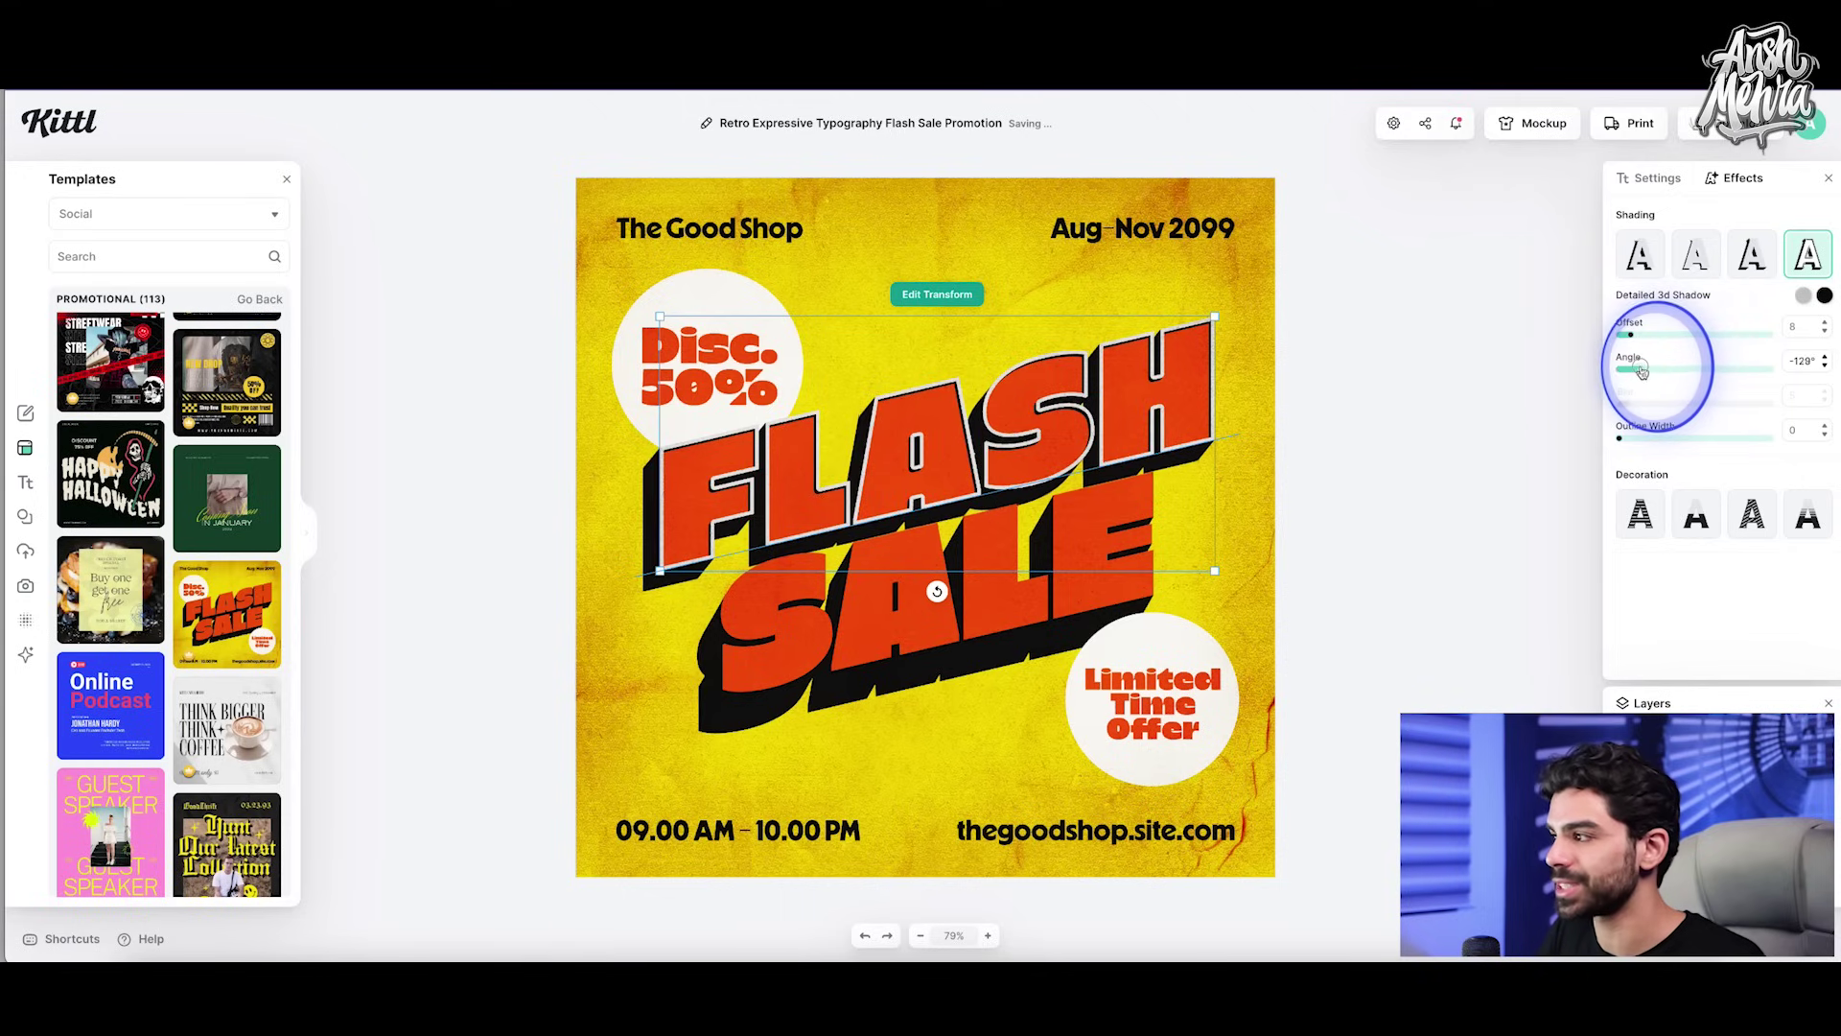
# Step: Try magenta, red and olive for the 3D shadow colour, then keep it near-black
pyautogui.click(1824, 297)
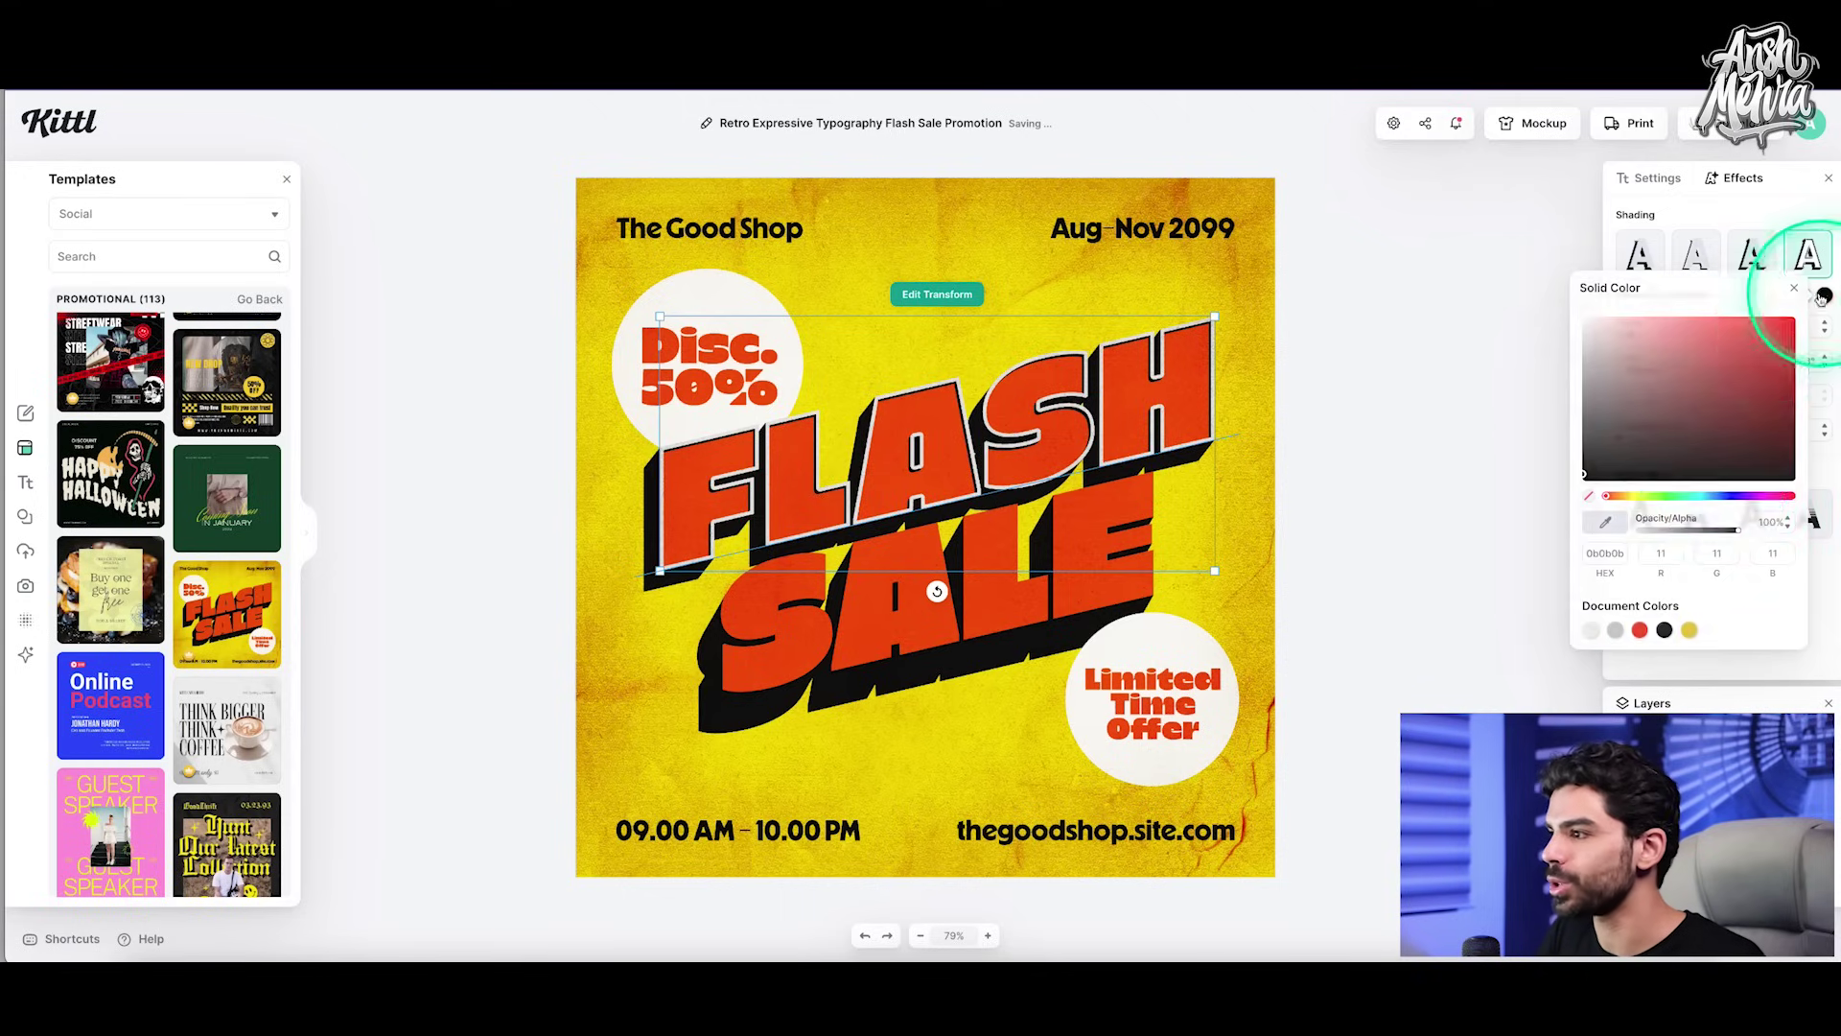
pyautogui.click(1772, 359)
pyautogui.click(1796, 498)
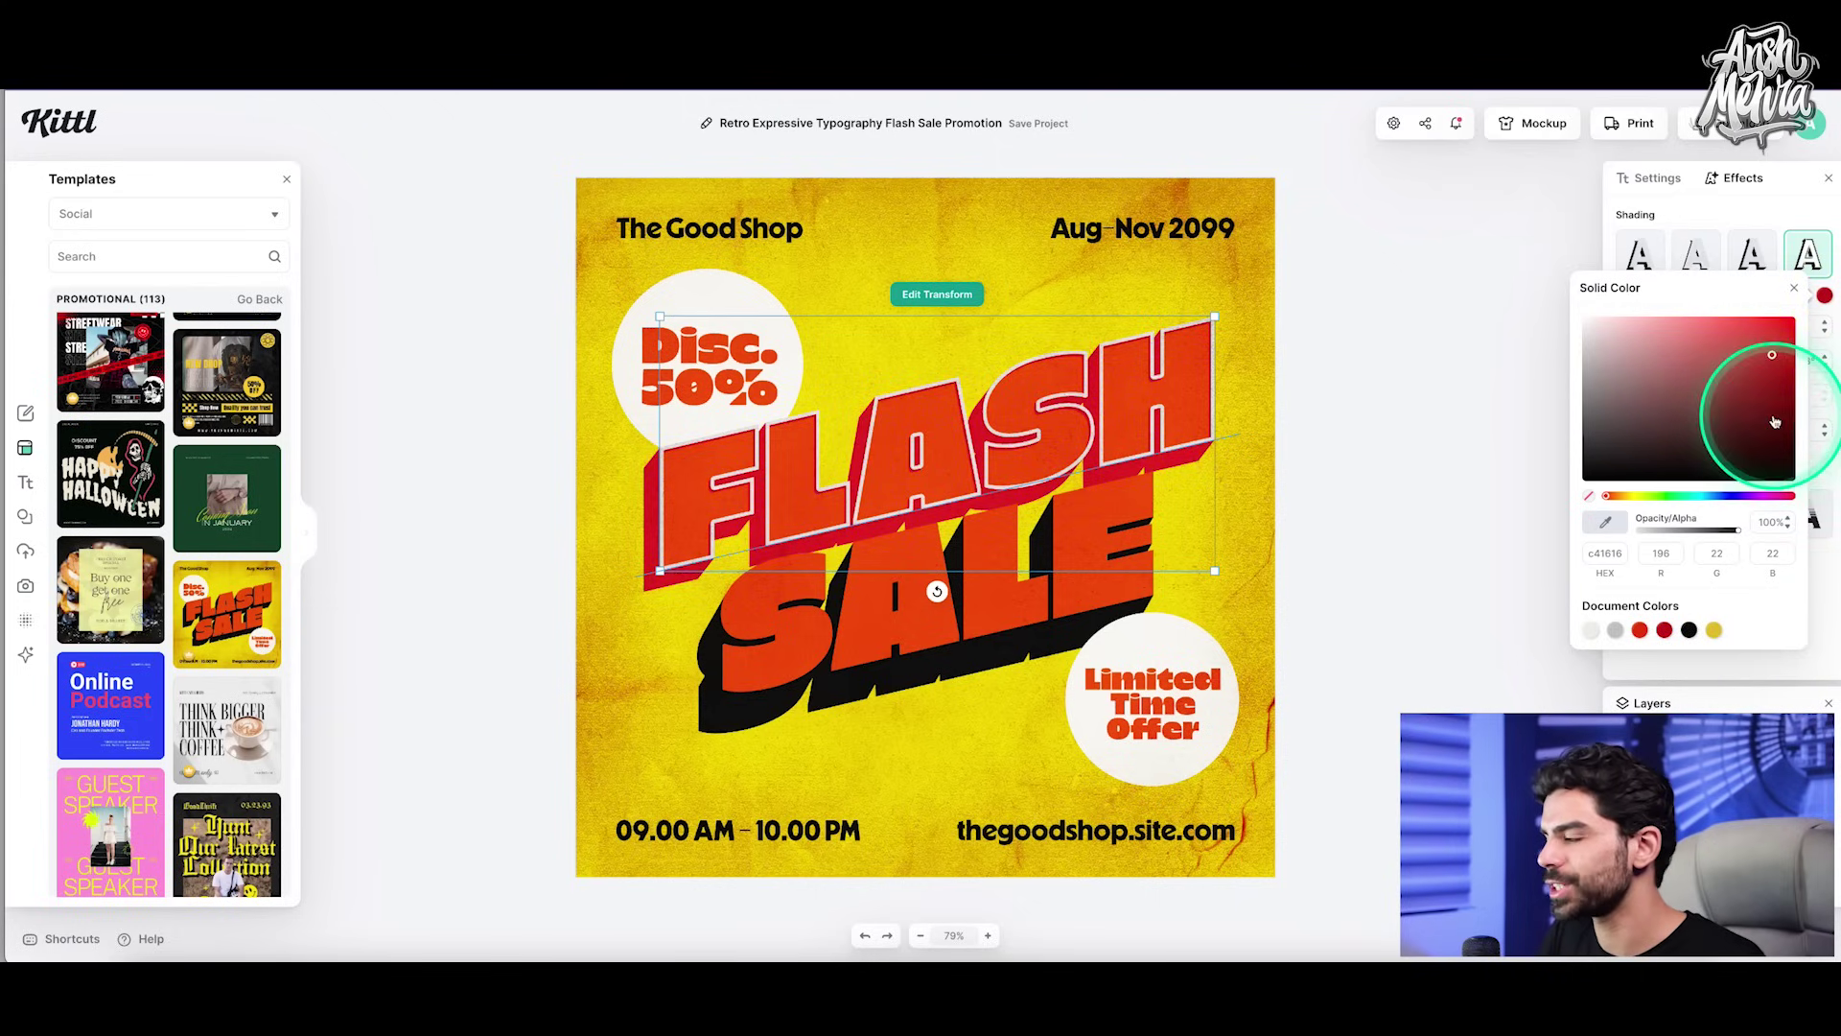
pyautogui.moveTo(1782, 406)
pyautogui.mouseDown()
pyautogui.moveTo(1757, 424)
pyautogui.moveTo(1705, 411)
pyautogui.moveTo(1759, 423)
pyautogui.moveTo(1746, 440)
pyautogui.moveTo(1541, 460)
pyautogui.moveTo(1516, 517)
pyautogui.moveTo(1602, 292)
pyautogui.moveTo(1595, 503)
pyautogui.moveTo(1592, 485)
pyautogui.mouseUp()
pyautogui.click(1640, 497)
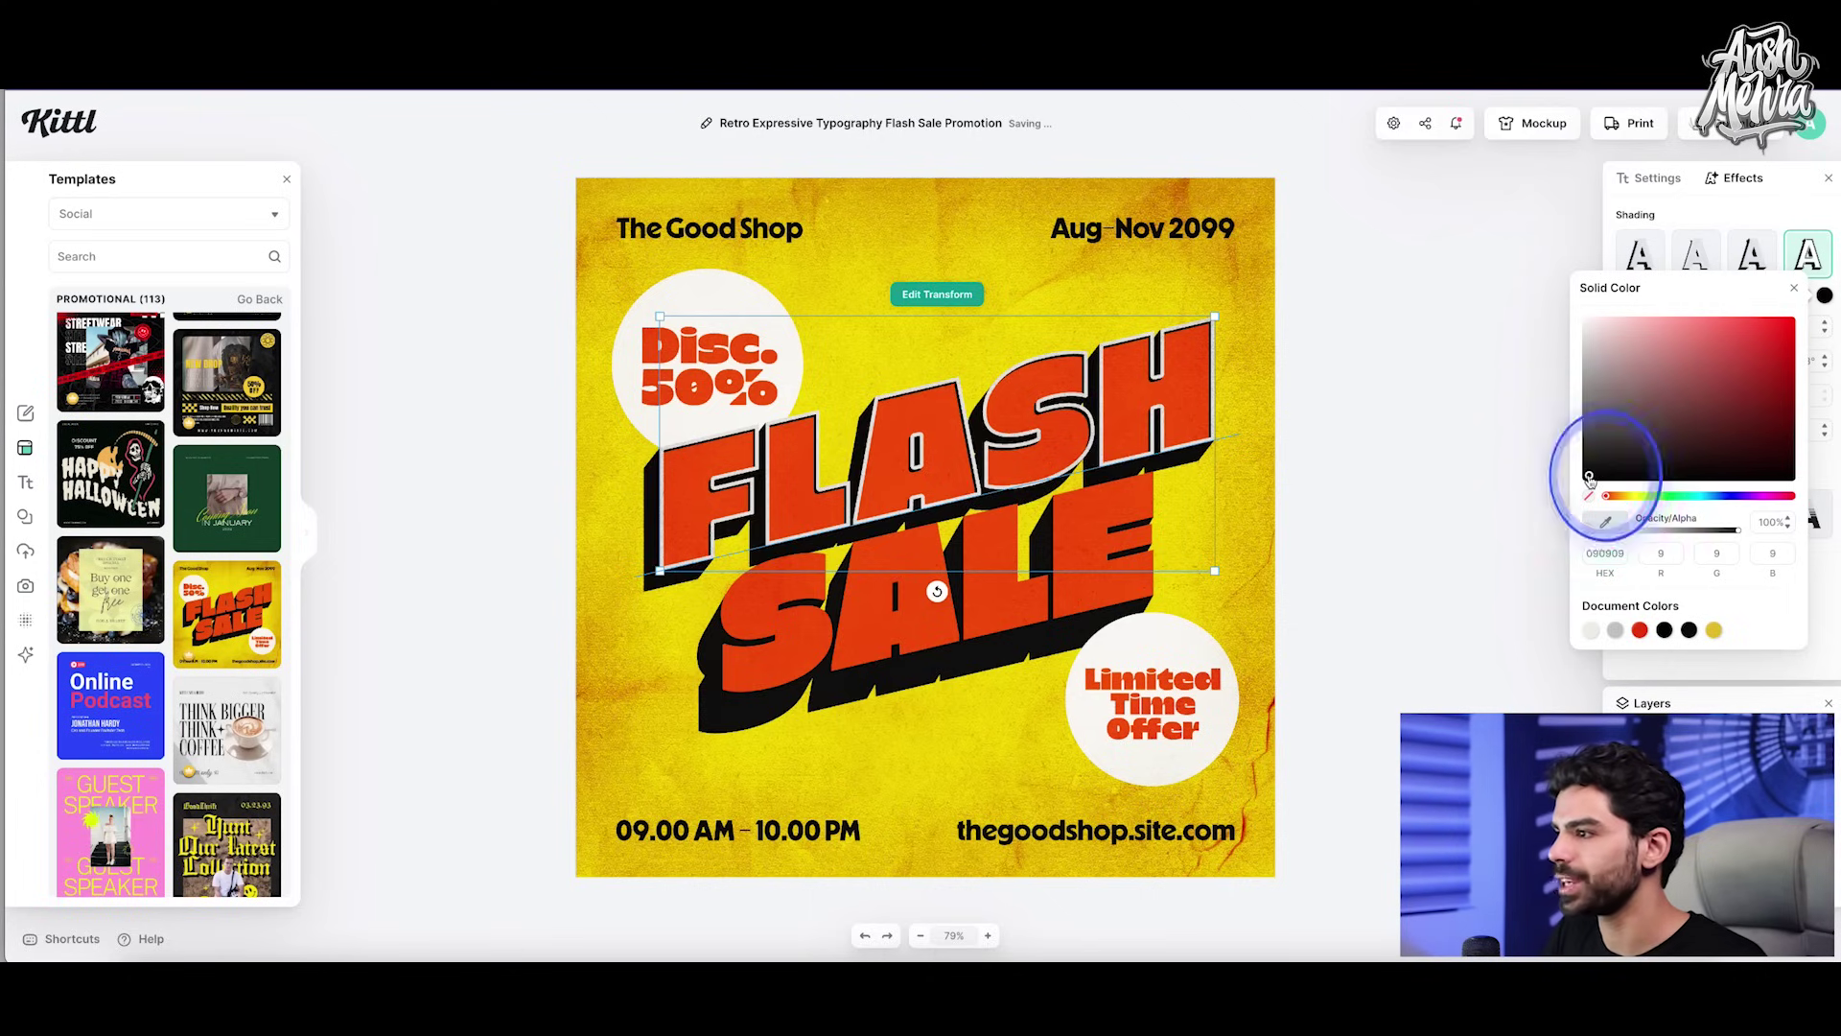
pyautogui.click(1794, 287)
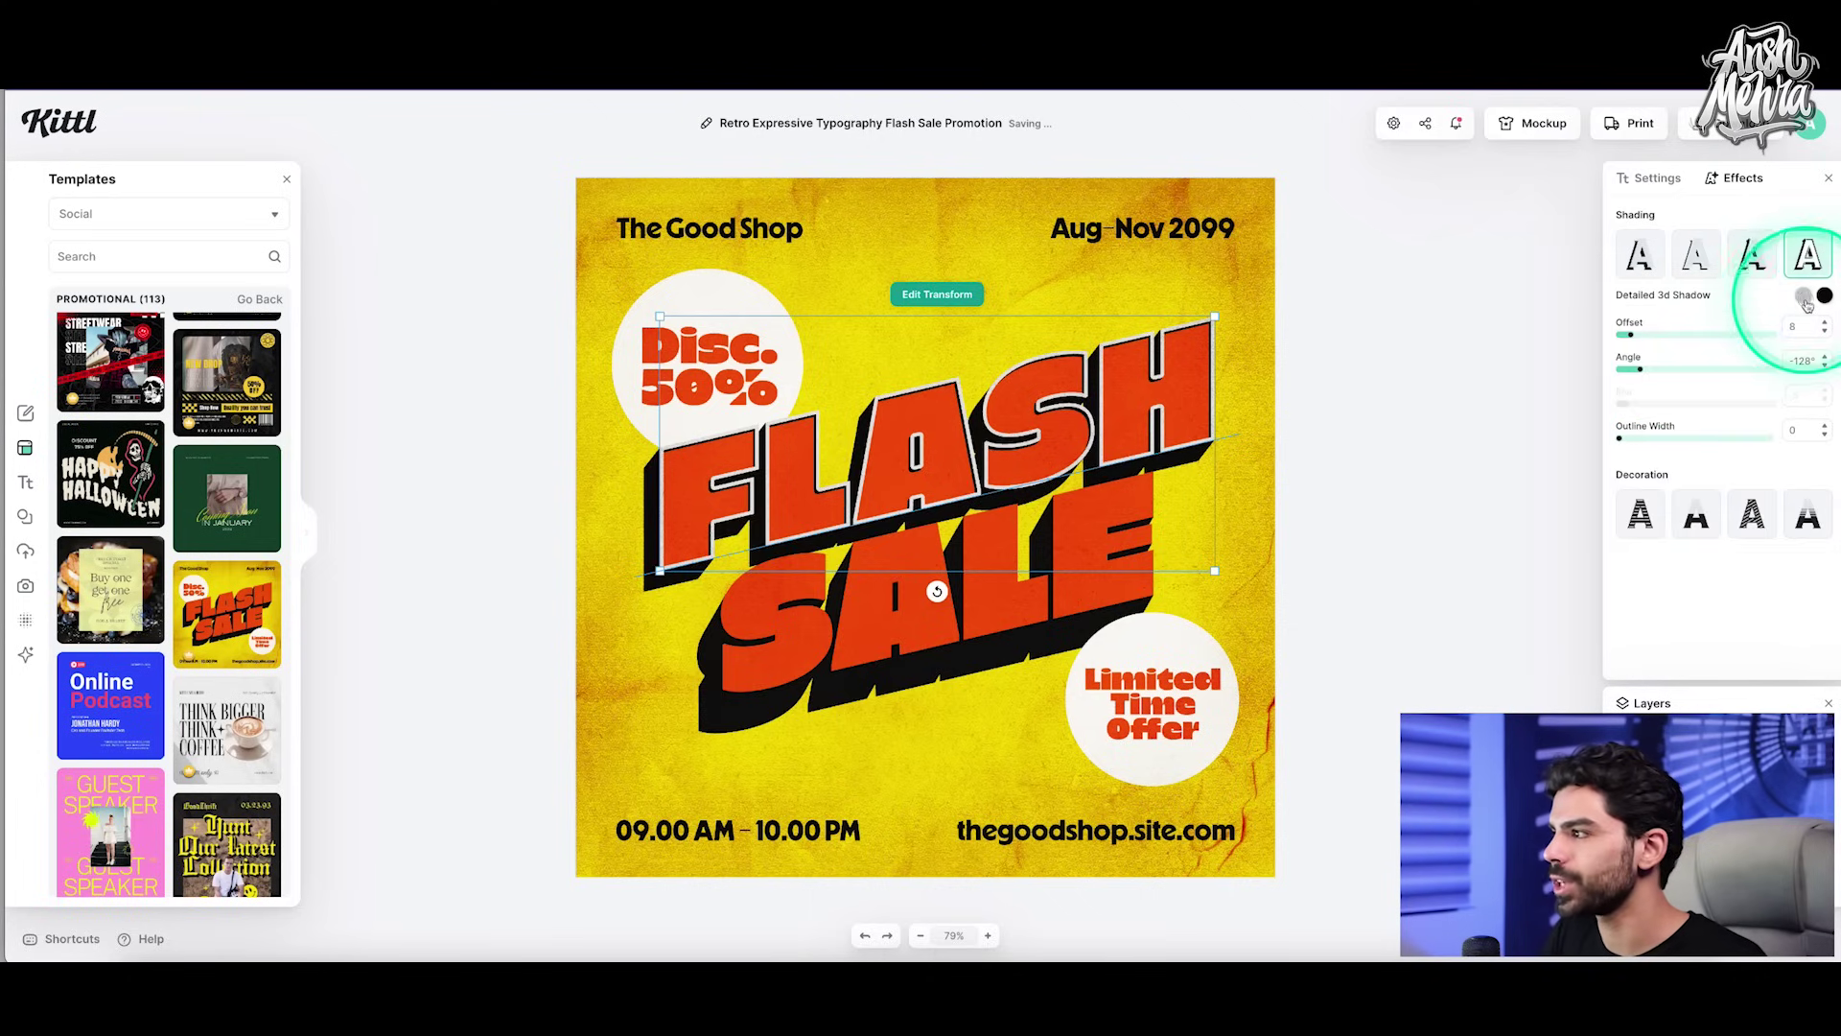
# Step: Change the FLASH shadow's outline colour from pale grey to light green
pyautogui.click(1804, 298)
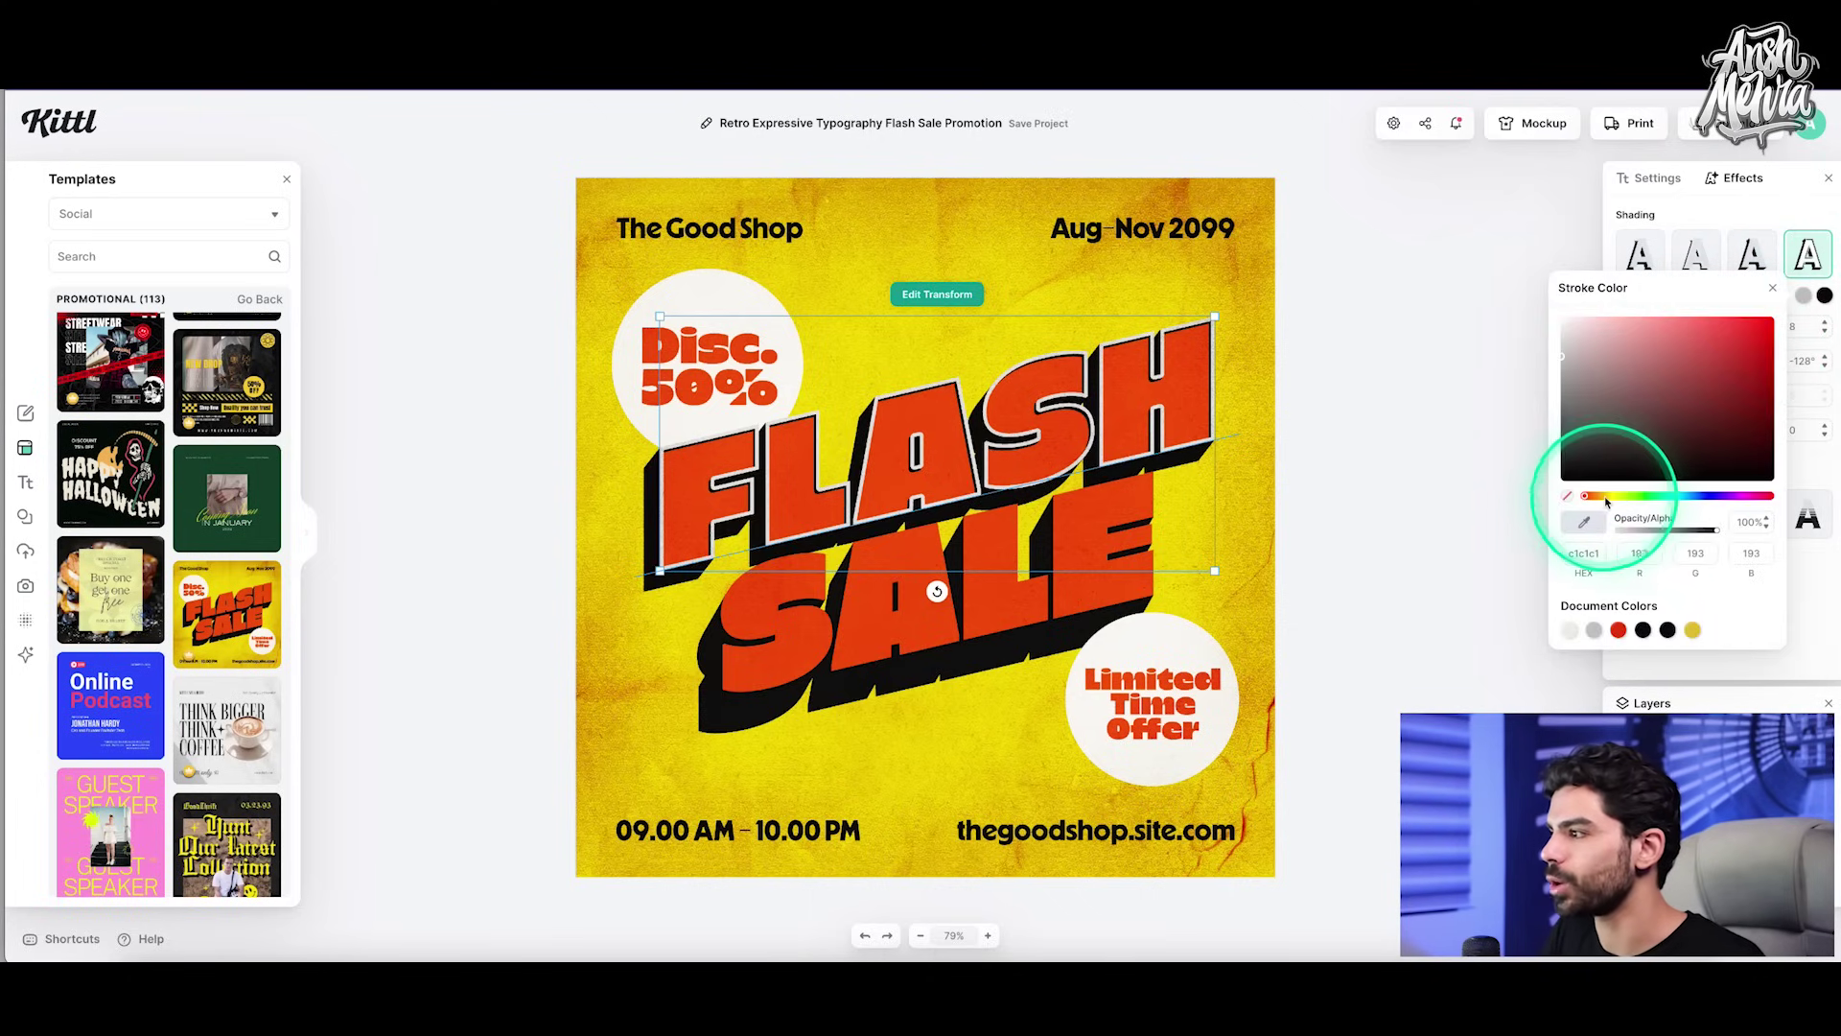
pyautogui.moveTo(1608, 502); pyautogui.dragTo(1803, 501)
pyautogui.moveTo(1717, 333)
pyautogui.mouseDown()
pyautogui.moveTo(1741, 338)
pyautogui.moveTo(1521, 307)
pyautogui.moveTo(1726, 349)
pyautogui.moveTo(1779, 308)
pyautogui.moveTo(1741, 386)
pyautogui.mouseUp()
pyautogui.moveTo(1671, 500); pyautogui.dragTo(1654, 502)
pyautogui.moveTo(1688, 384); pyautogui.dragTo(1649, 312)
pyautogui.click(1669, 209)
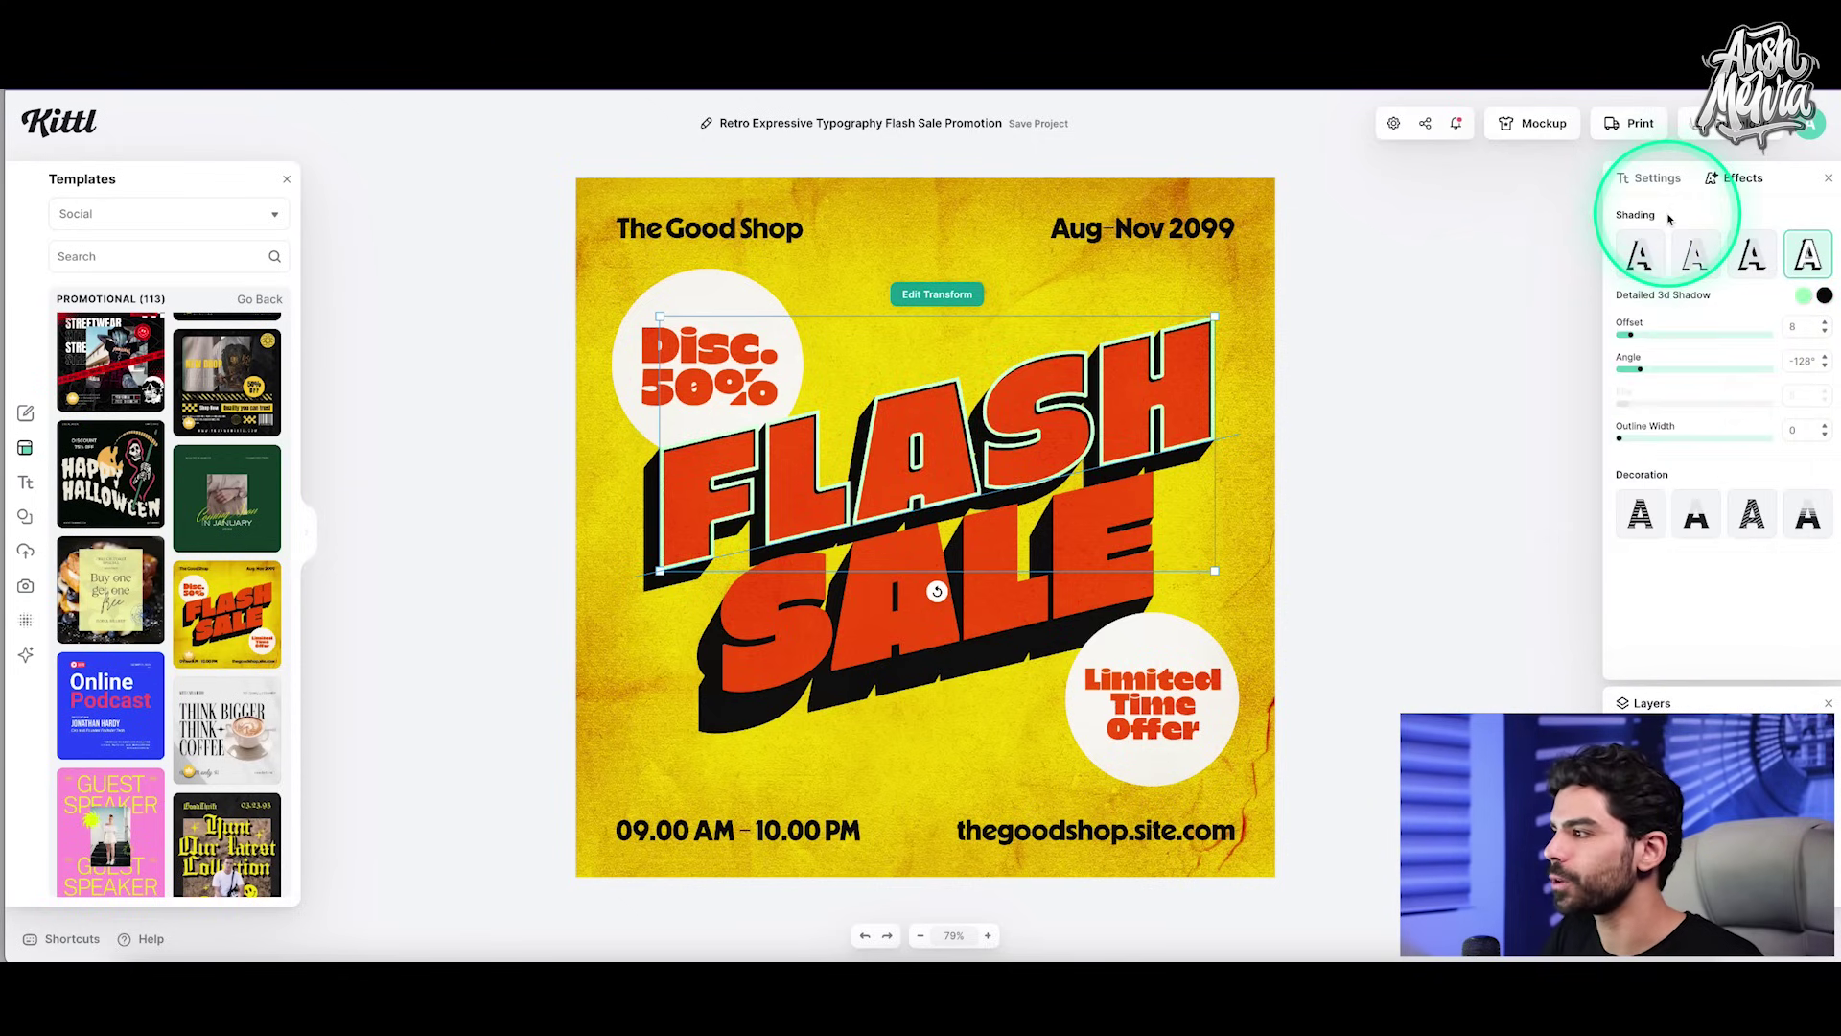
# Step: Fill the FLASH letters with red-and-white Oblique Lines stripes, weight 2% and distance 2%
pyautogui.scroll(5, 935, 442)
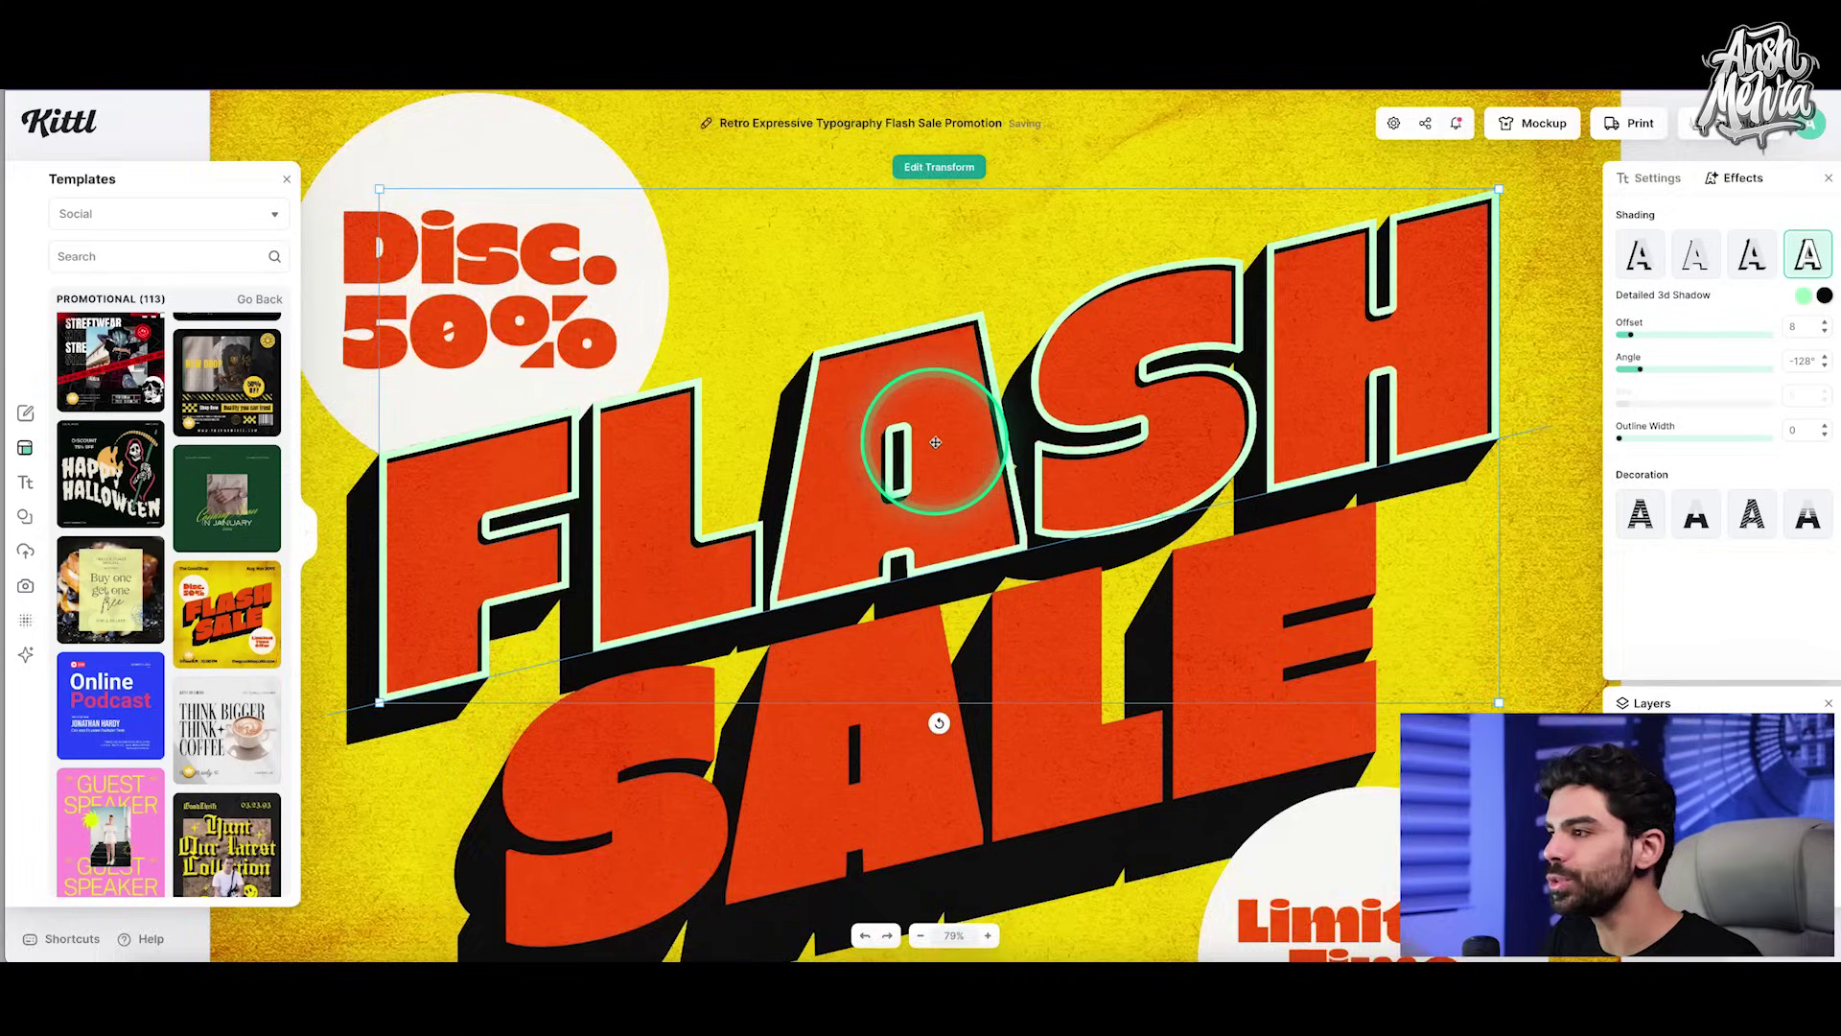
pyautogui.scroll(5, 935, 442)
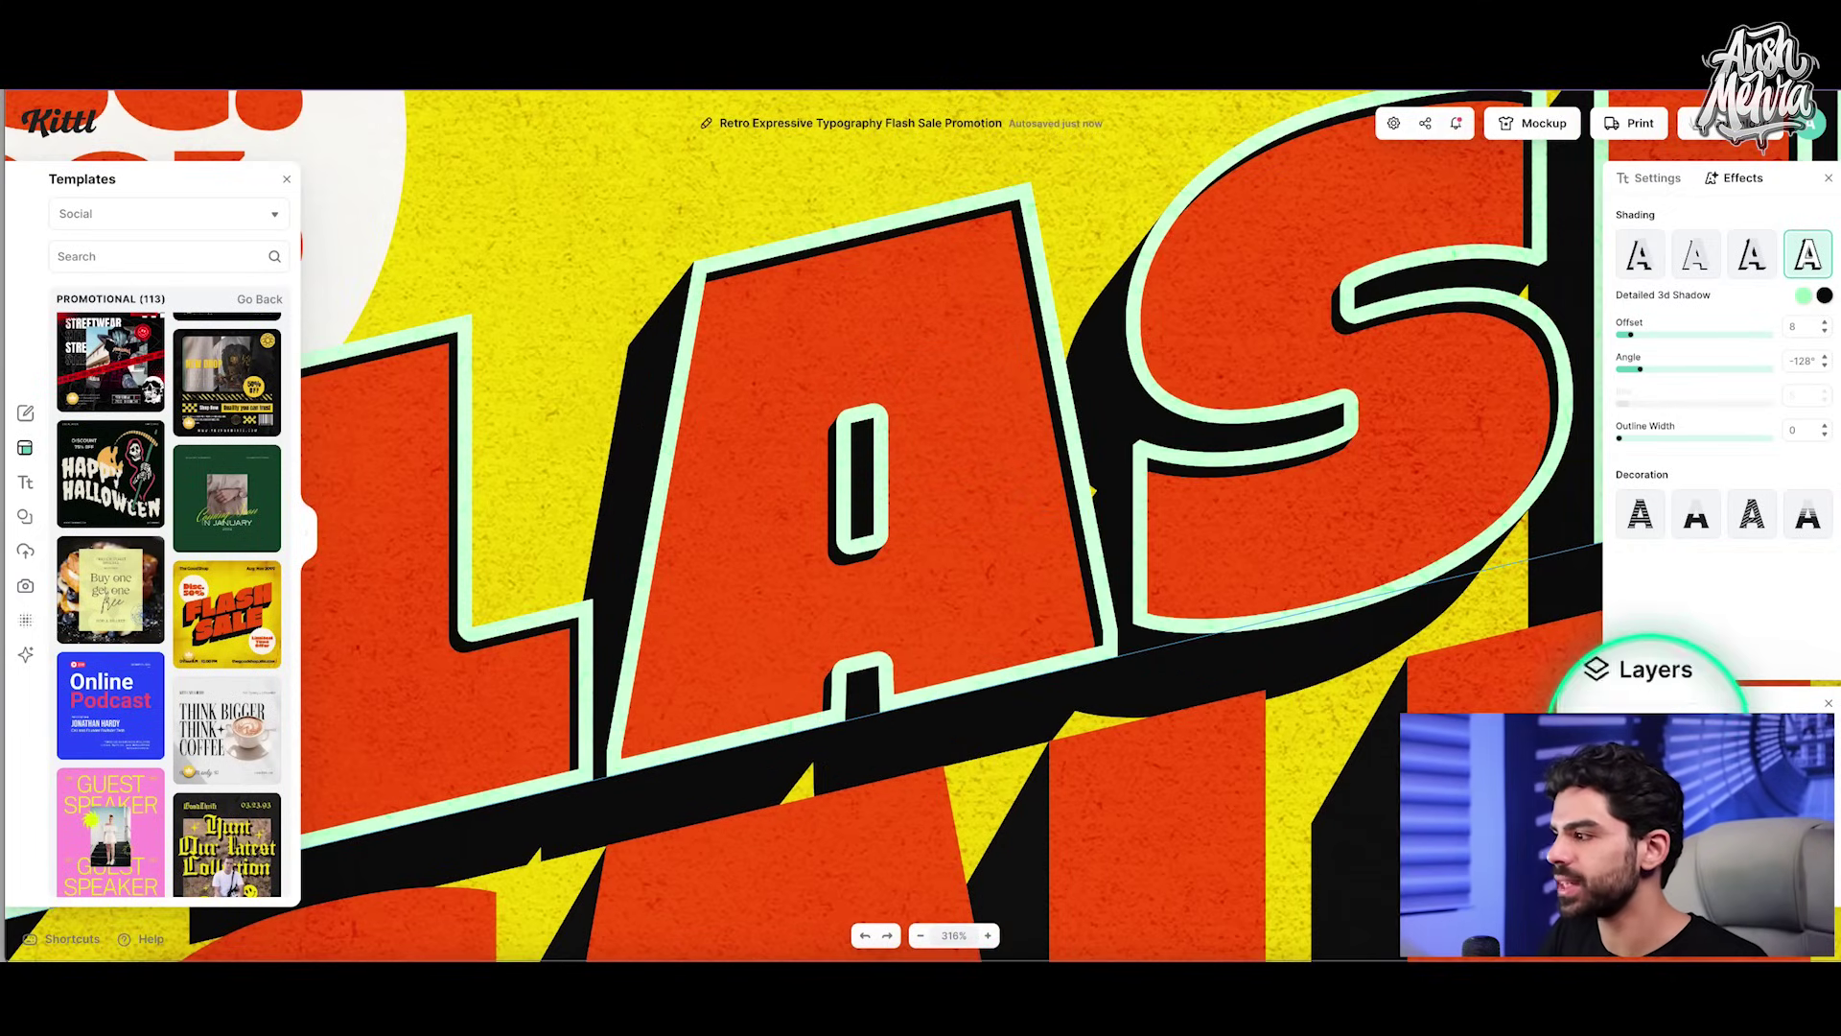
pyautogui.click(1640, 513)
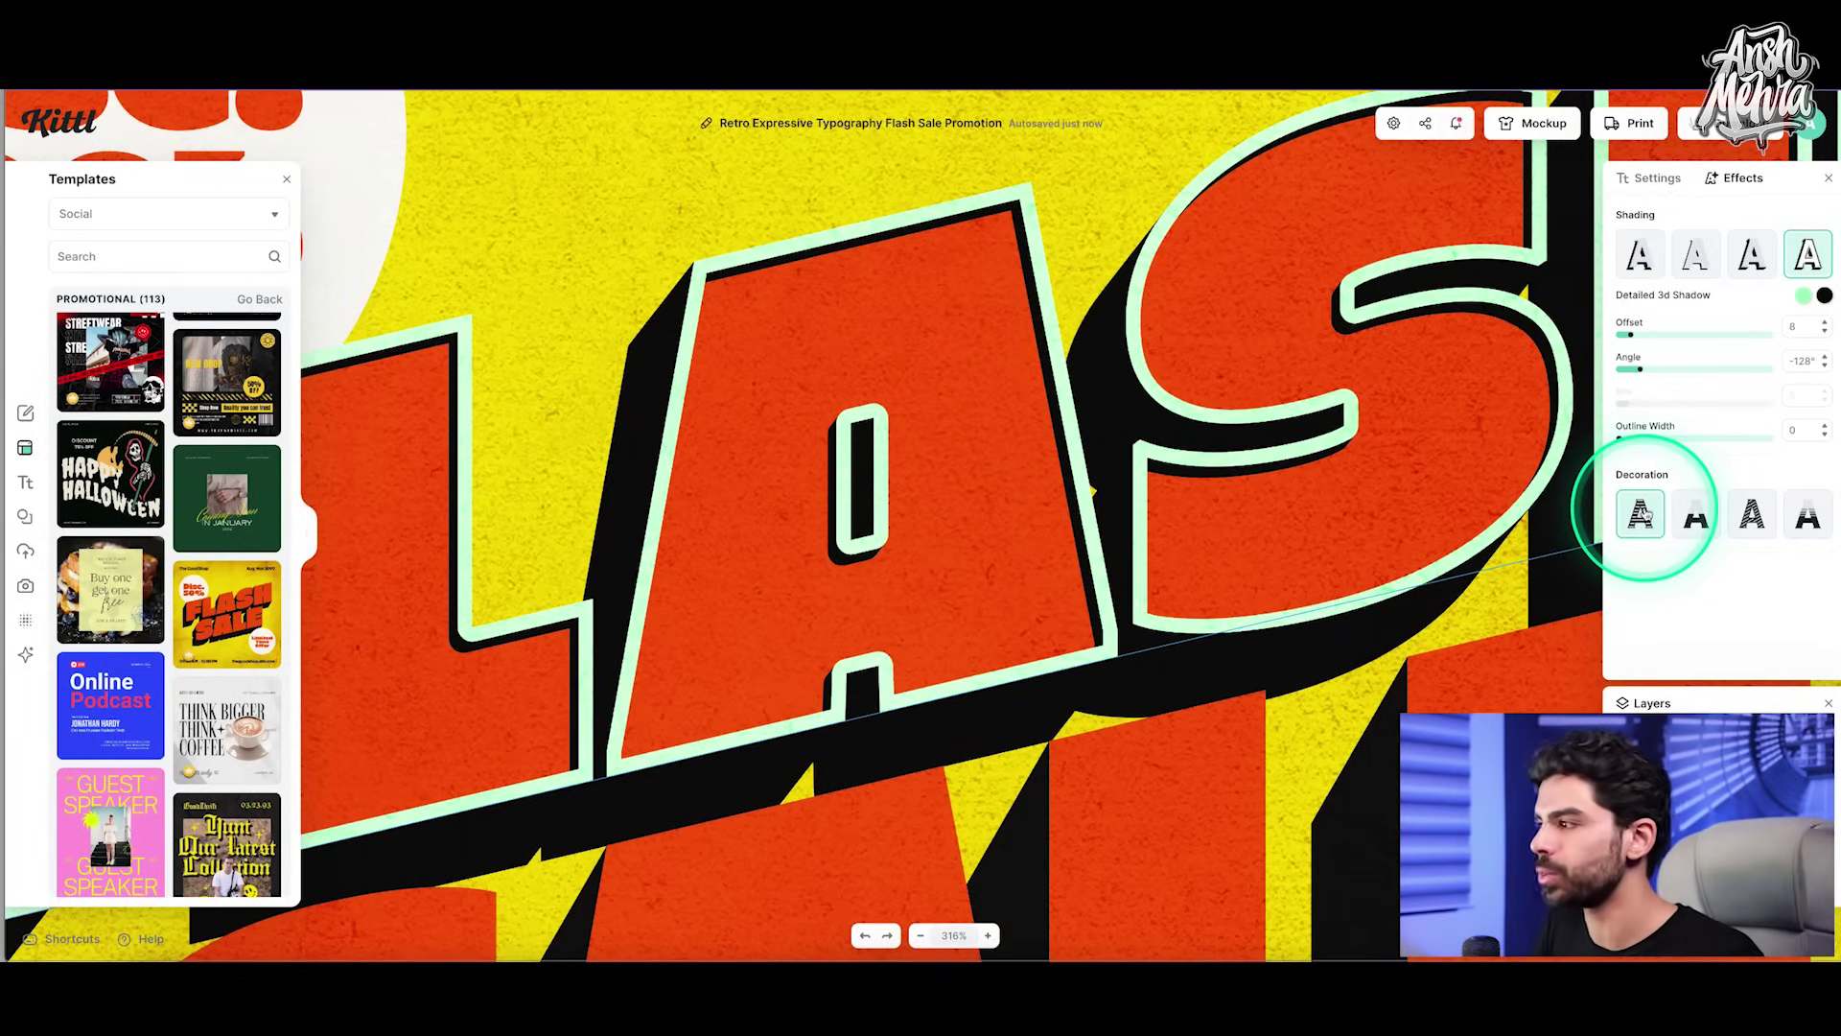
pyautogui.click(1715, 518)
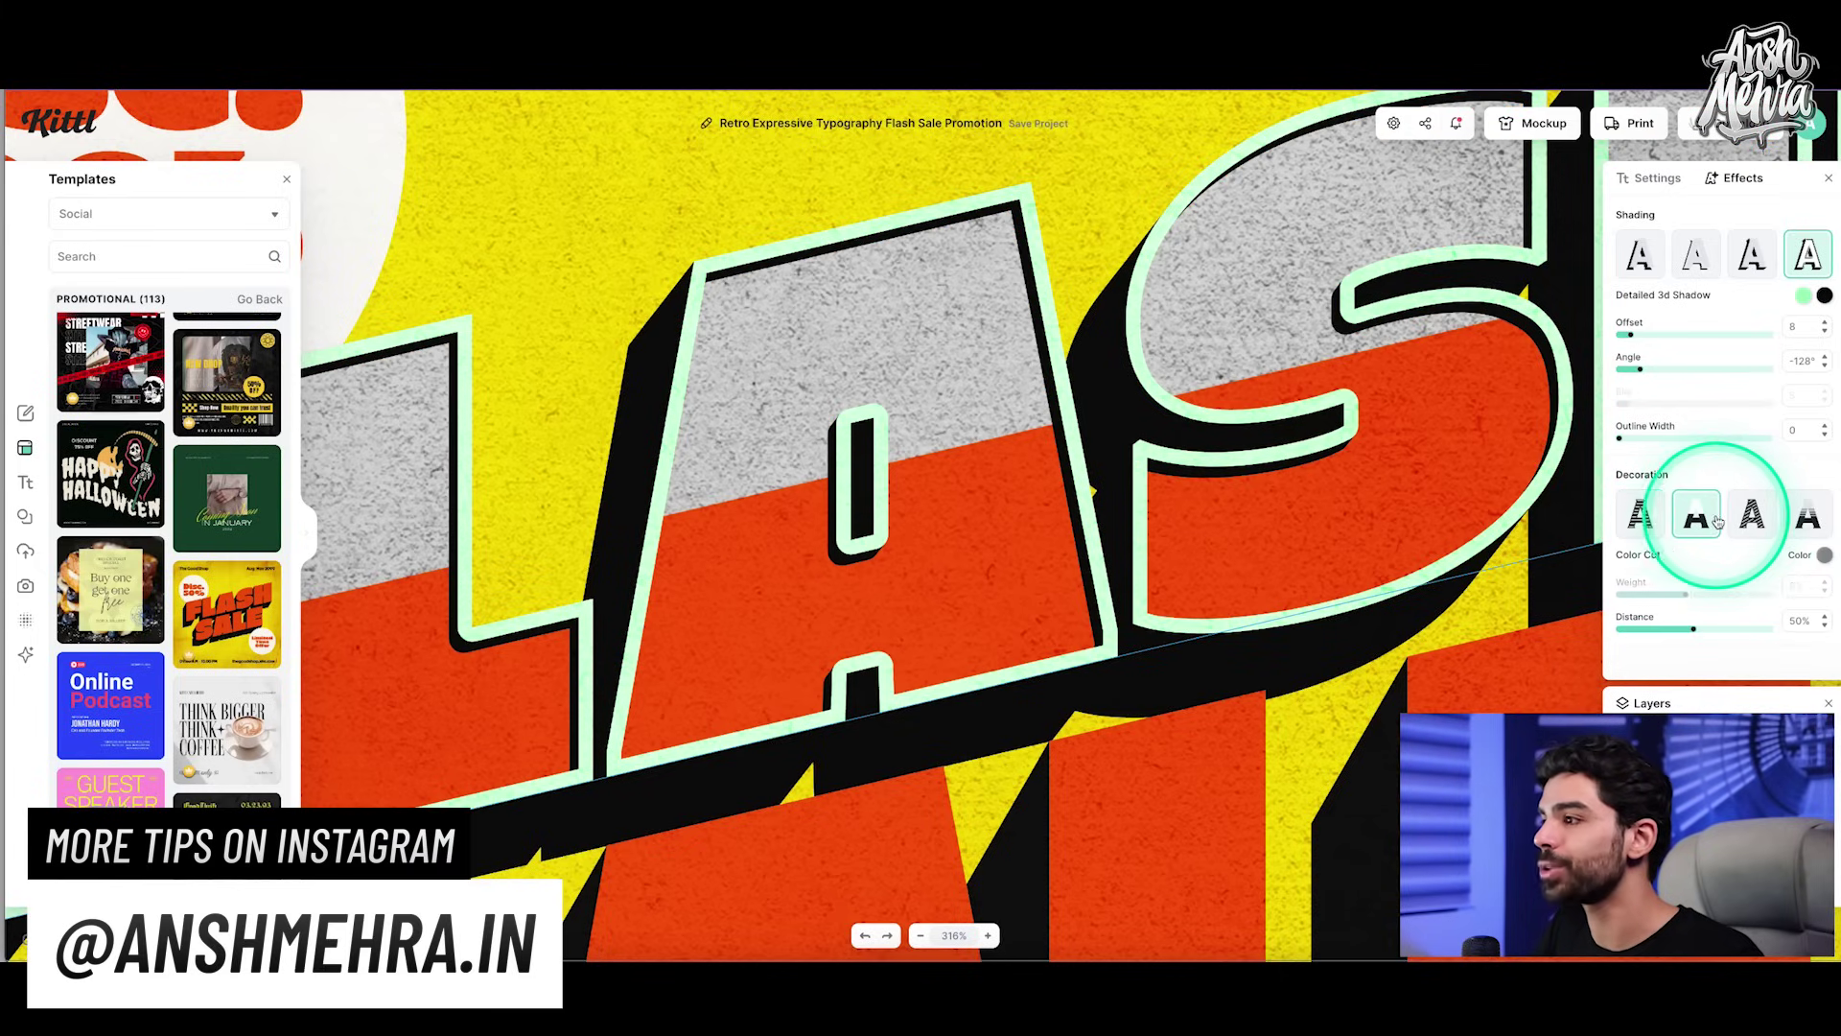
pyautogui.click(1765, 519)
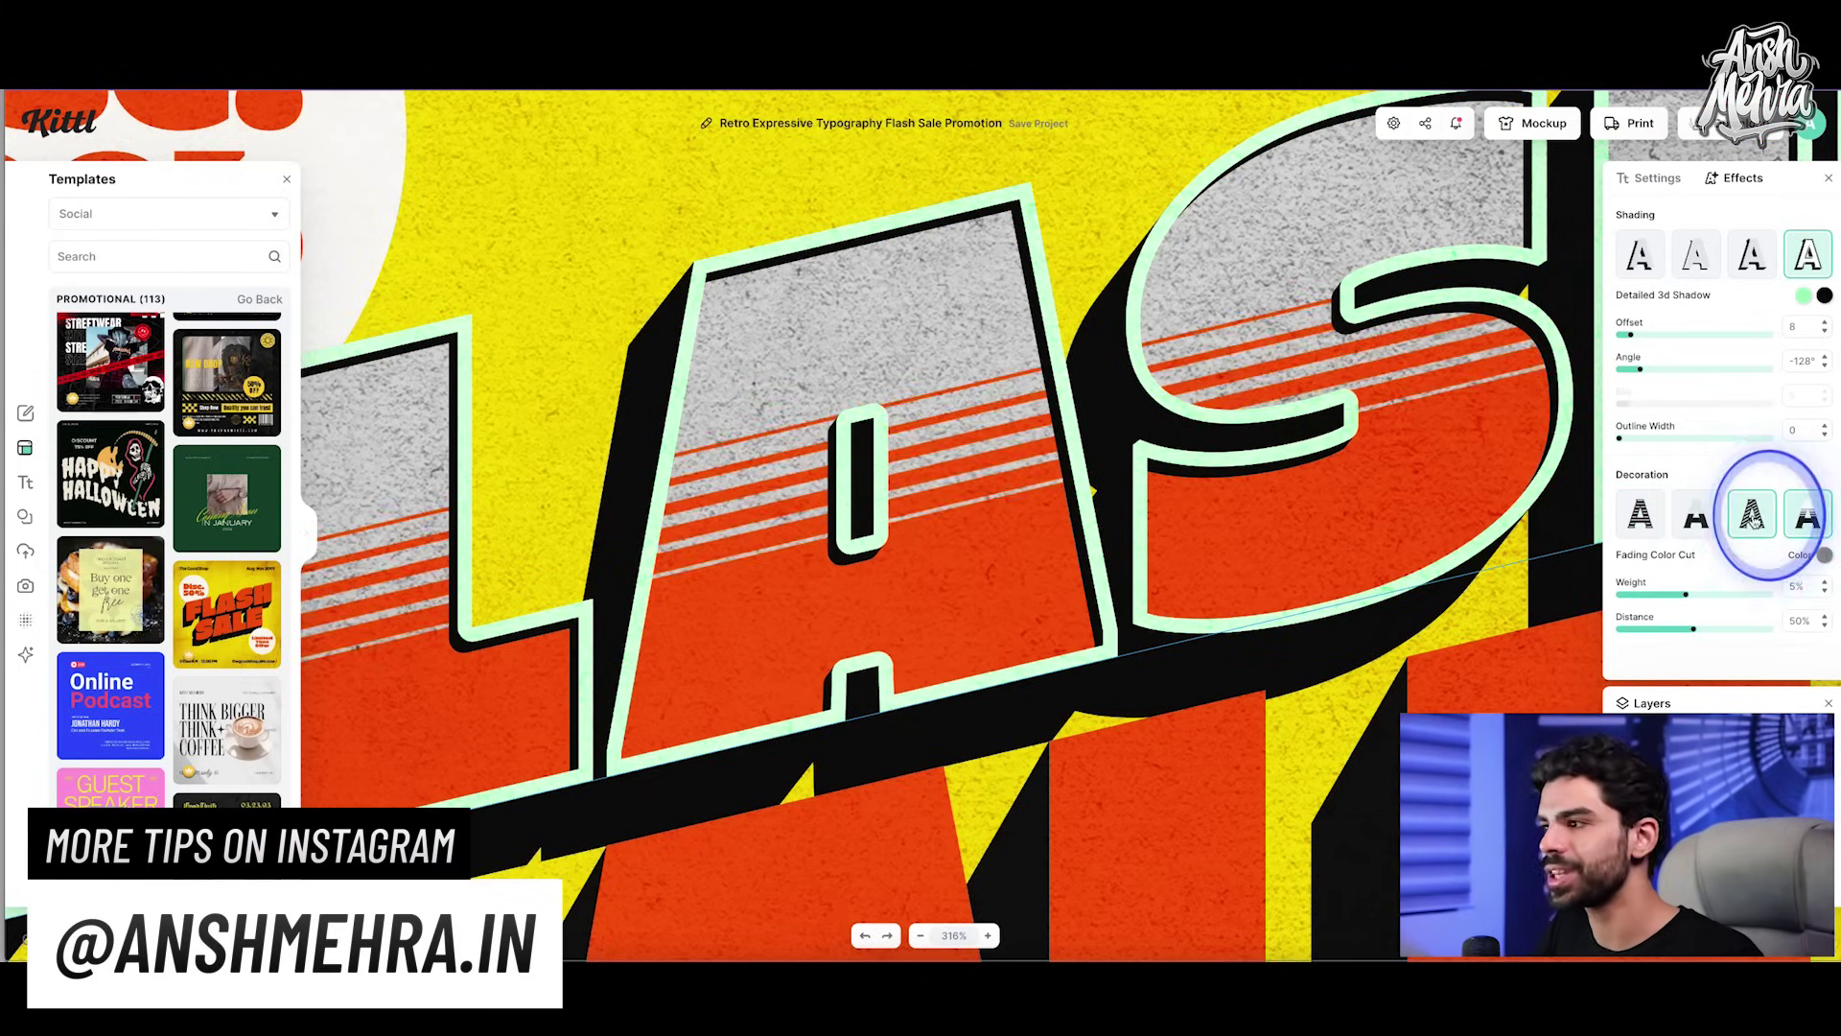
pyautogui.click(1753, 518)
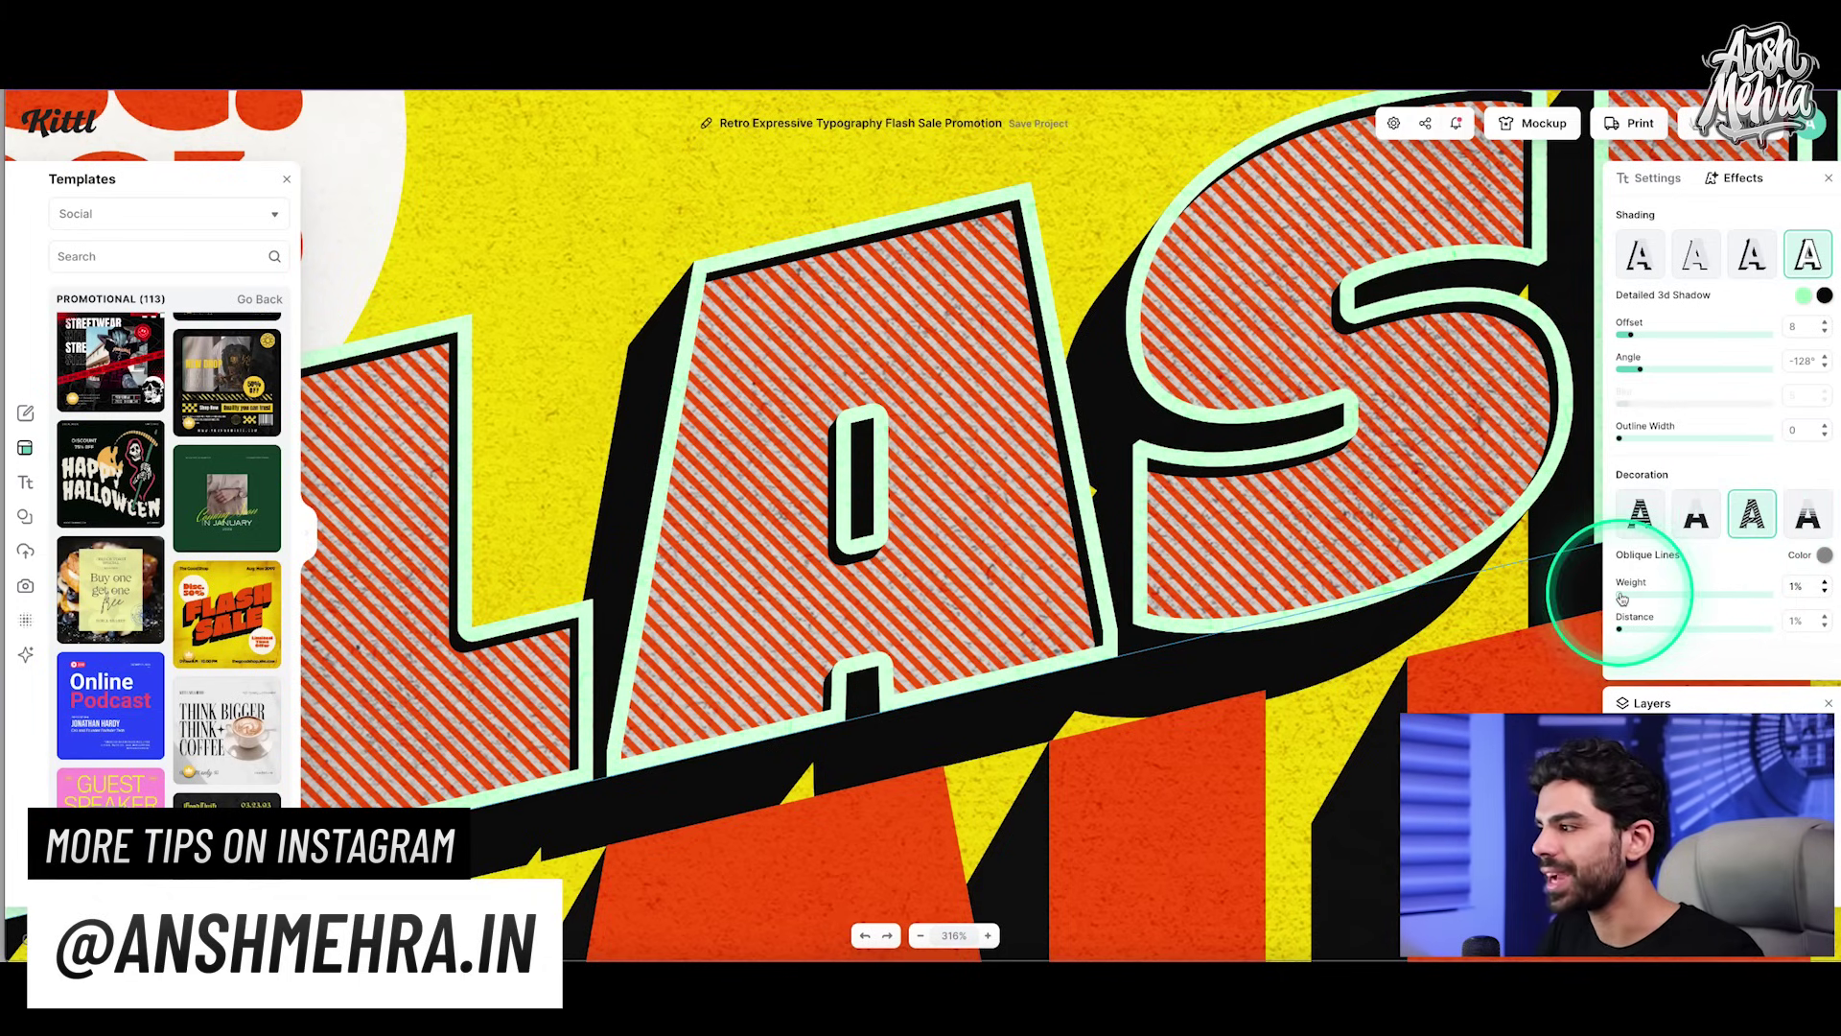
pyautogui.moveTo(1621, 596); pyautogui.dragTo(1642, 629)
# Step: Fit the whole poster in view, zoom to 82%, and clear the selection
pyautogui.click(1271, 453)
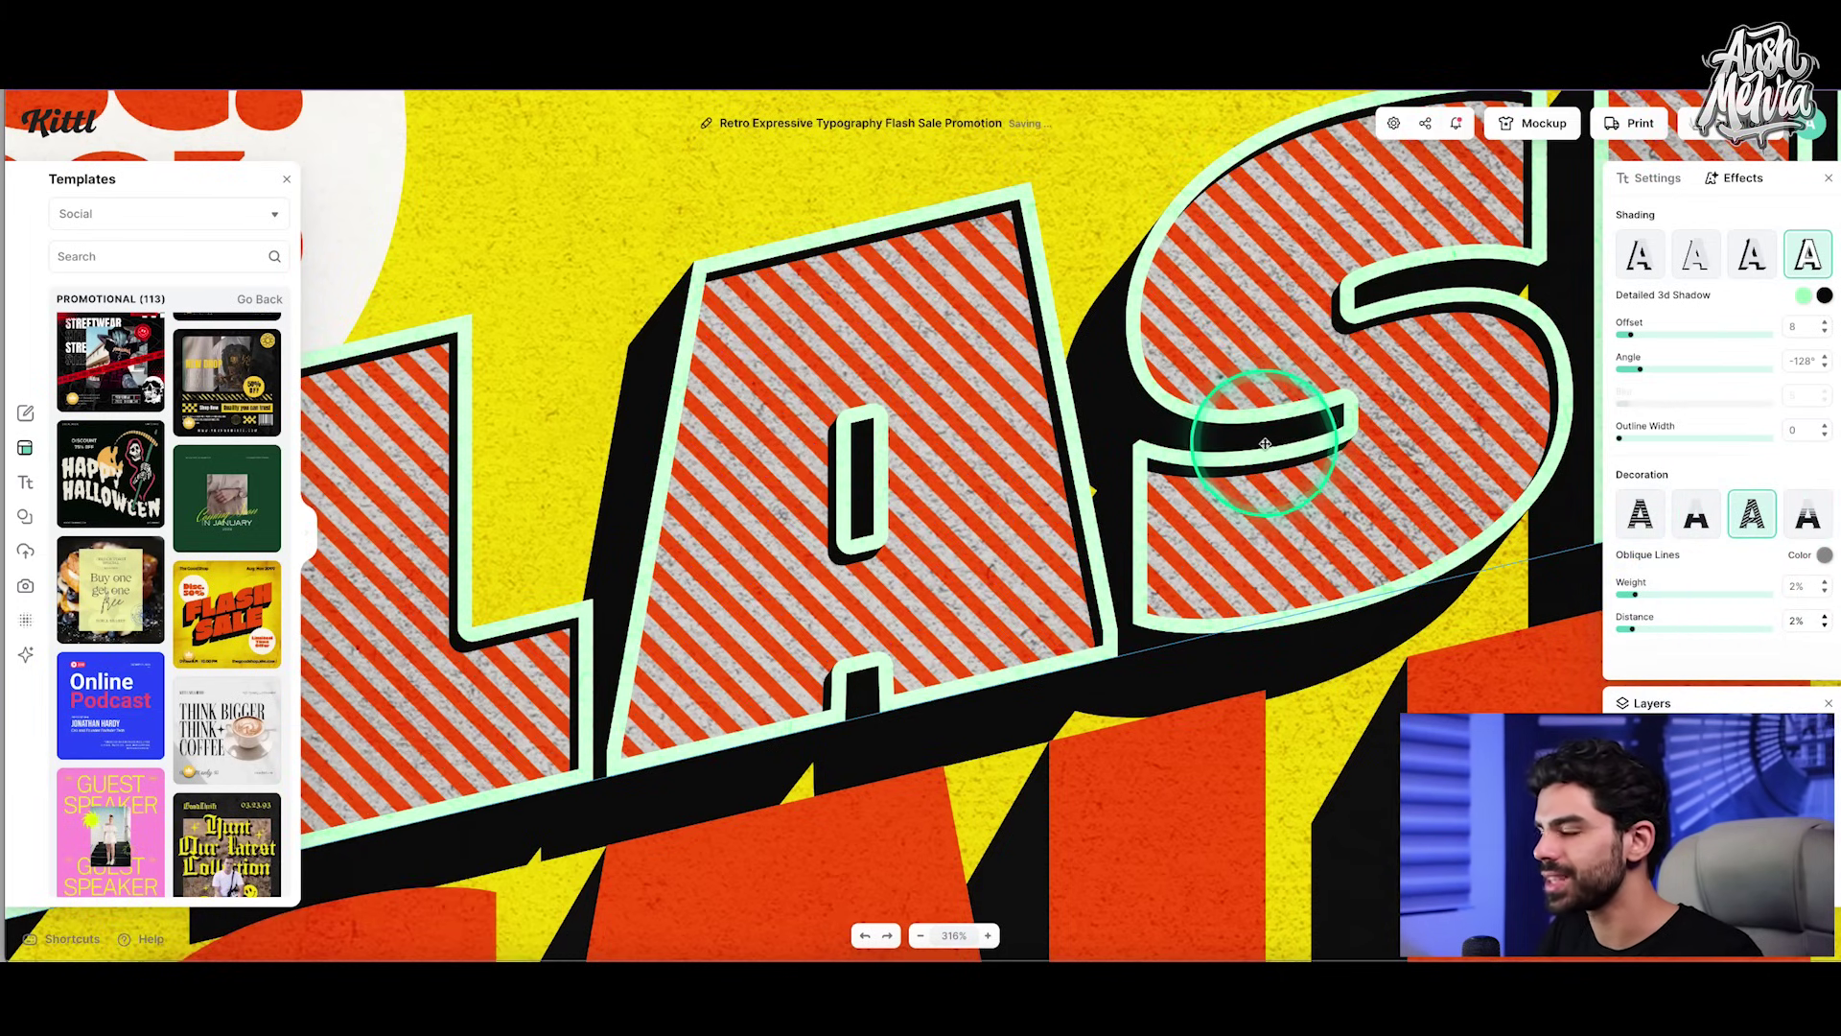
pyautogui.hotkey('shift', '1')
pyautogui.scroll(5, 1174, 425)
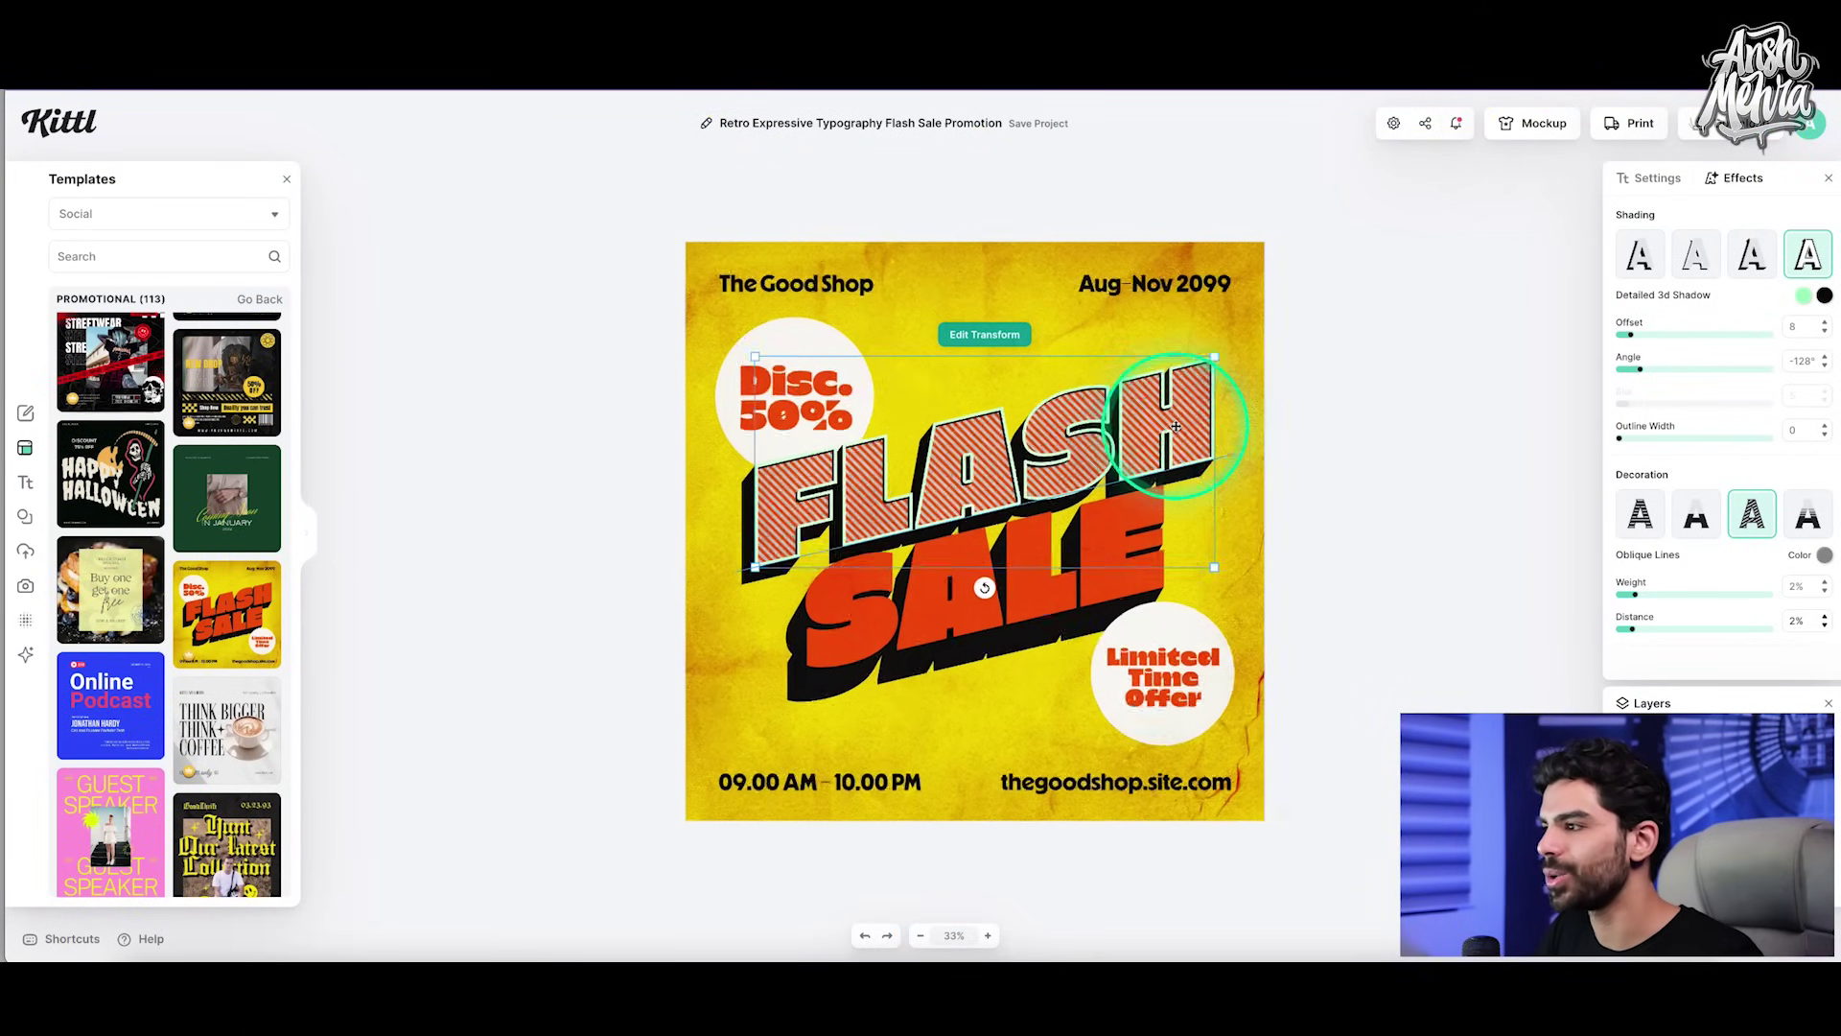
pyautogui.click(1325, 434)
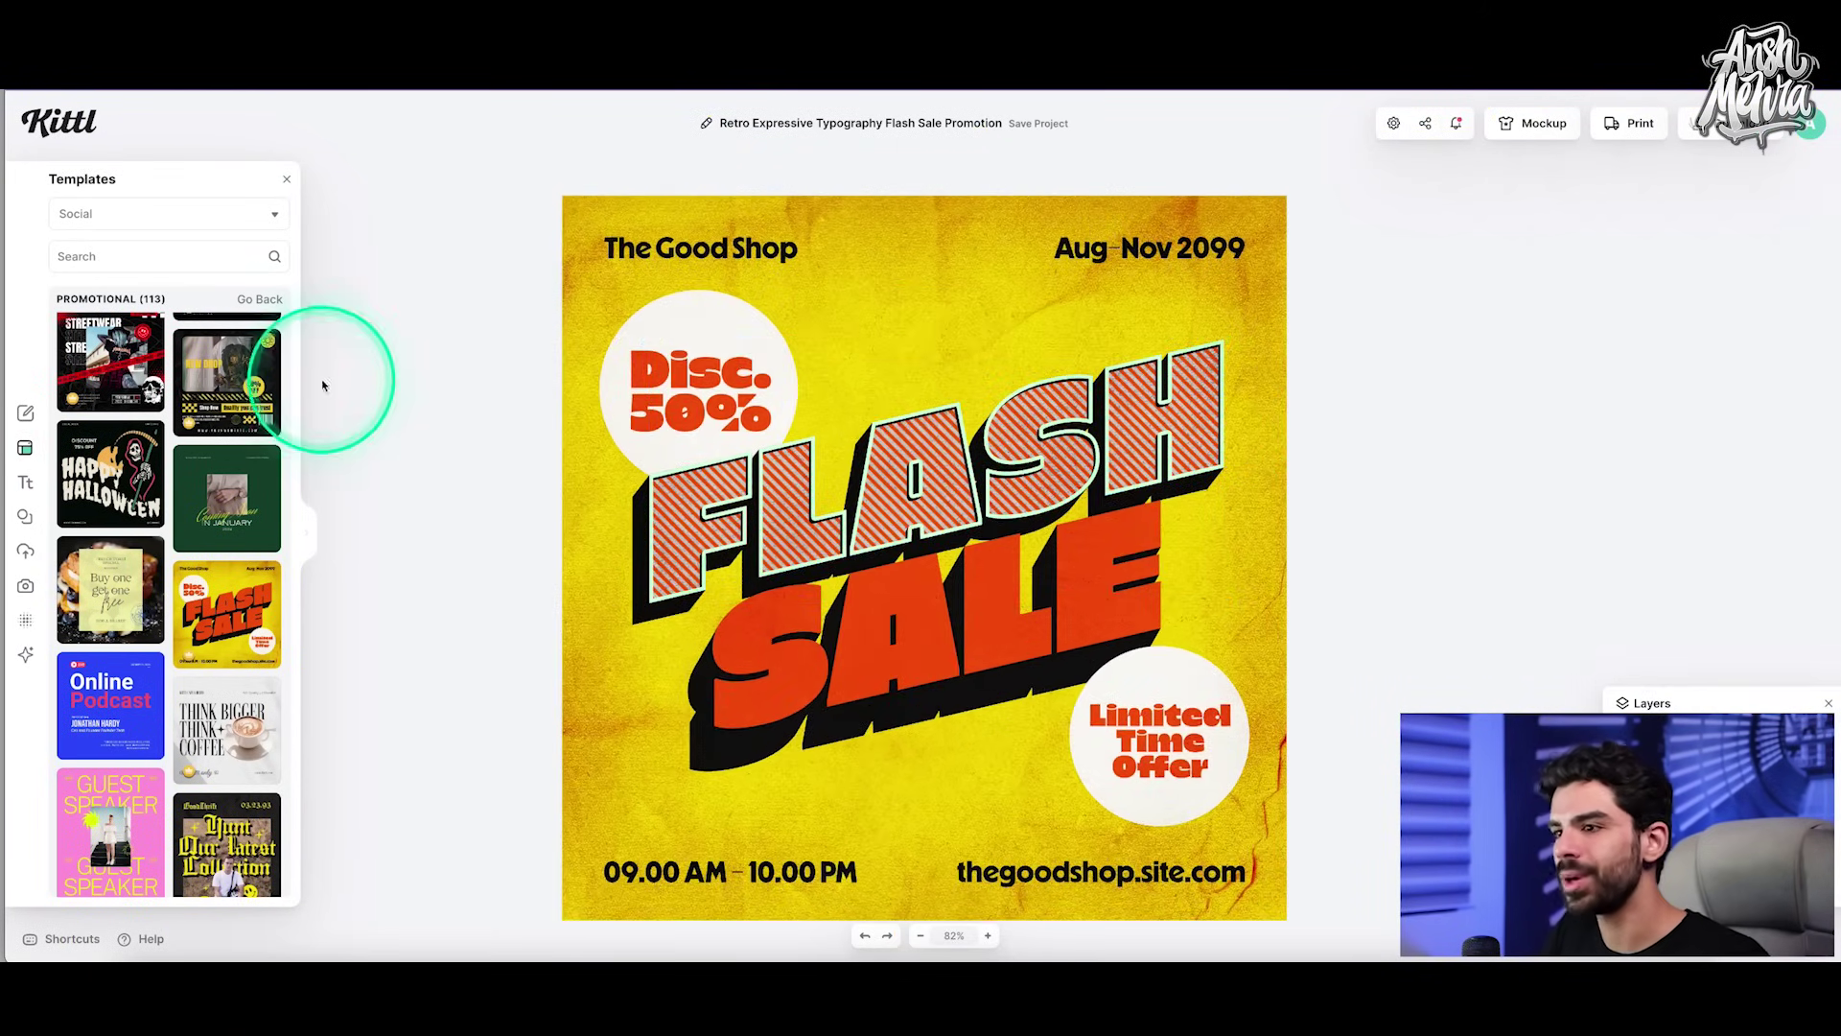
# Step: Marquee-select every element on the poster and delete them all
pyautogui.moveTo(440, 204); pyautogui.dragTo(1317, 949)
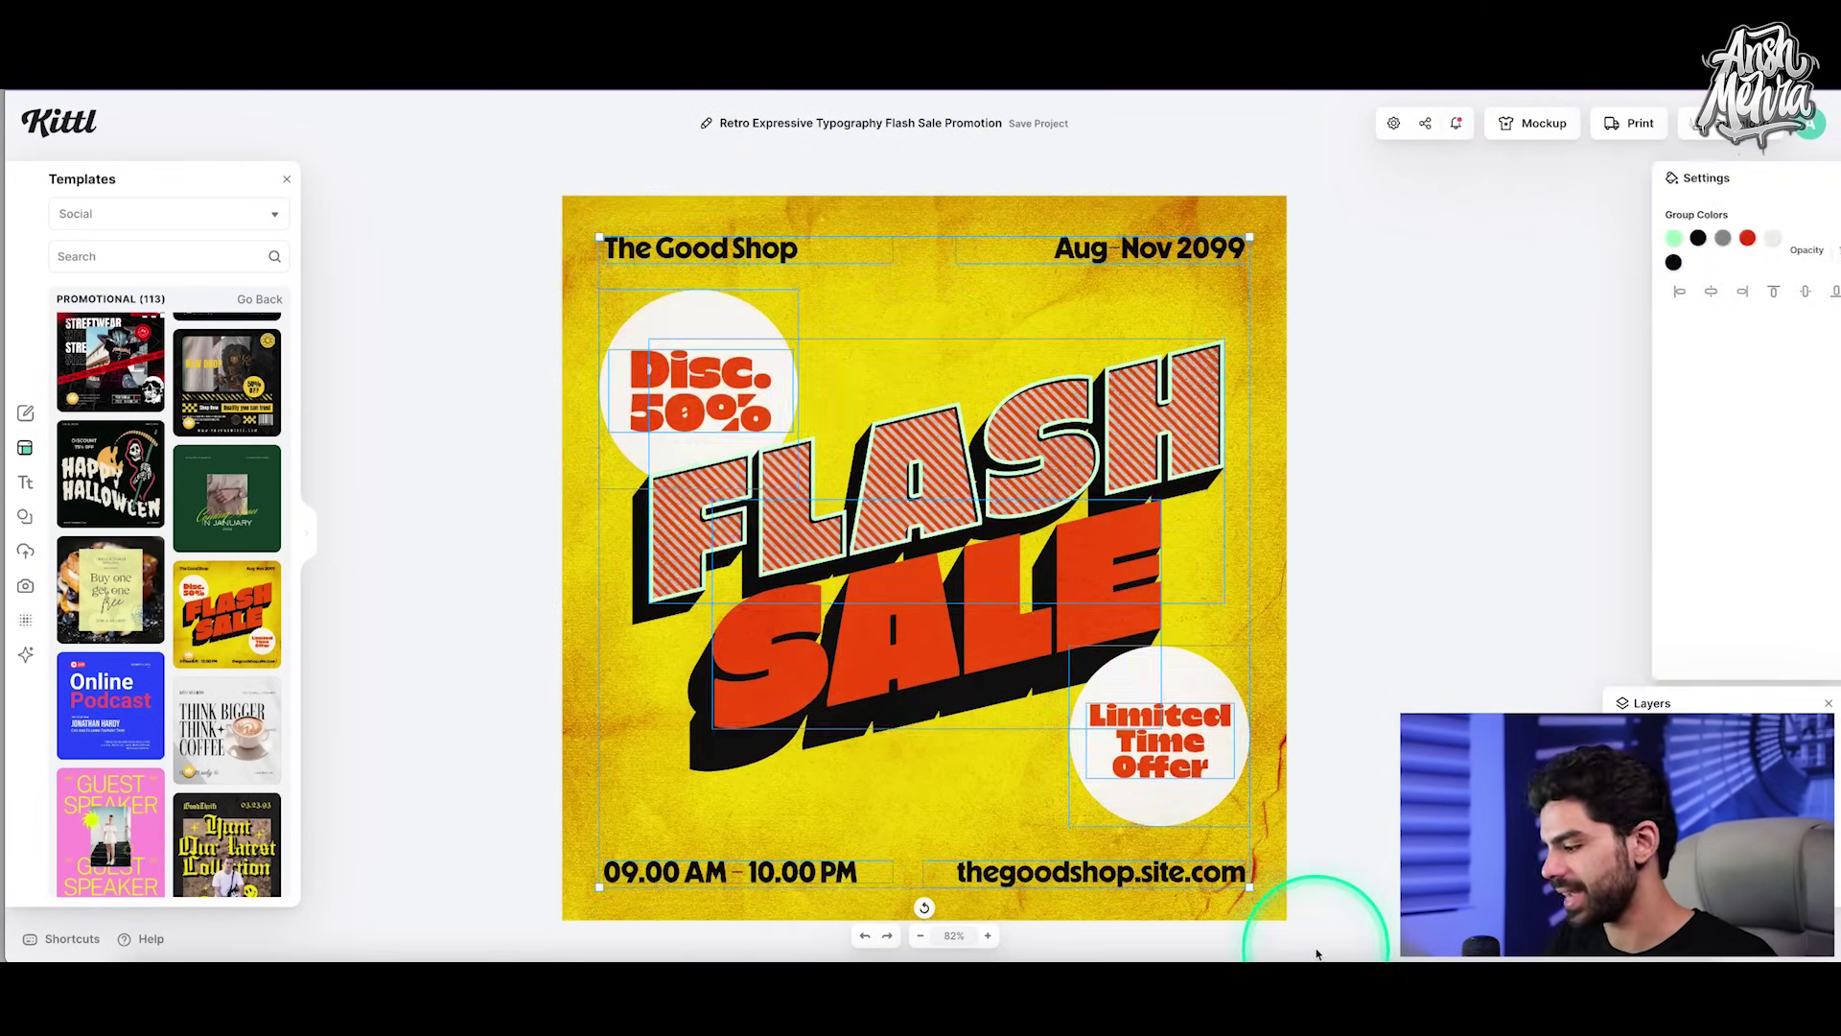
pyautogui.press('Delete')
pyautogui.press('t')
pyautogui.scroll(-1, 230, 678)
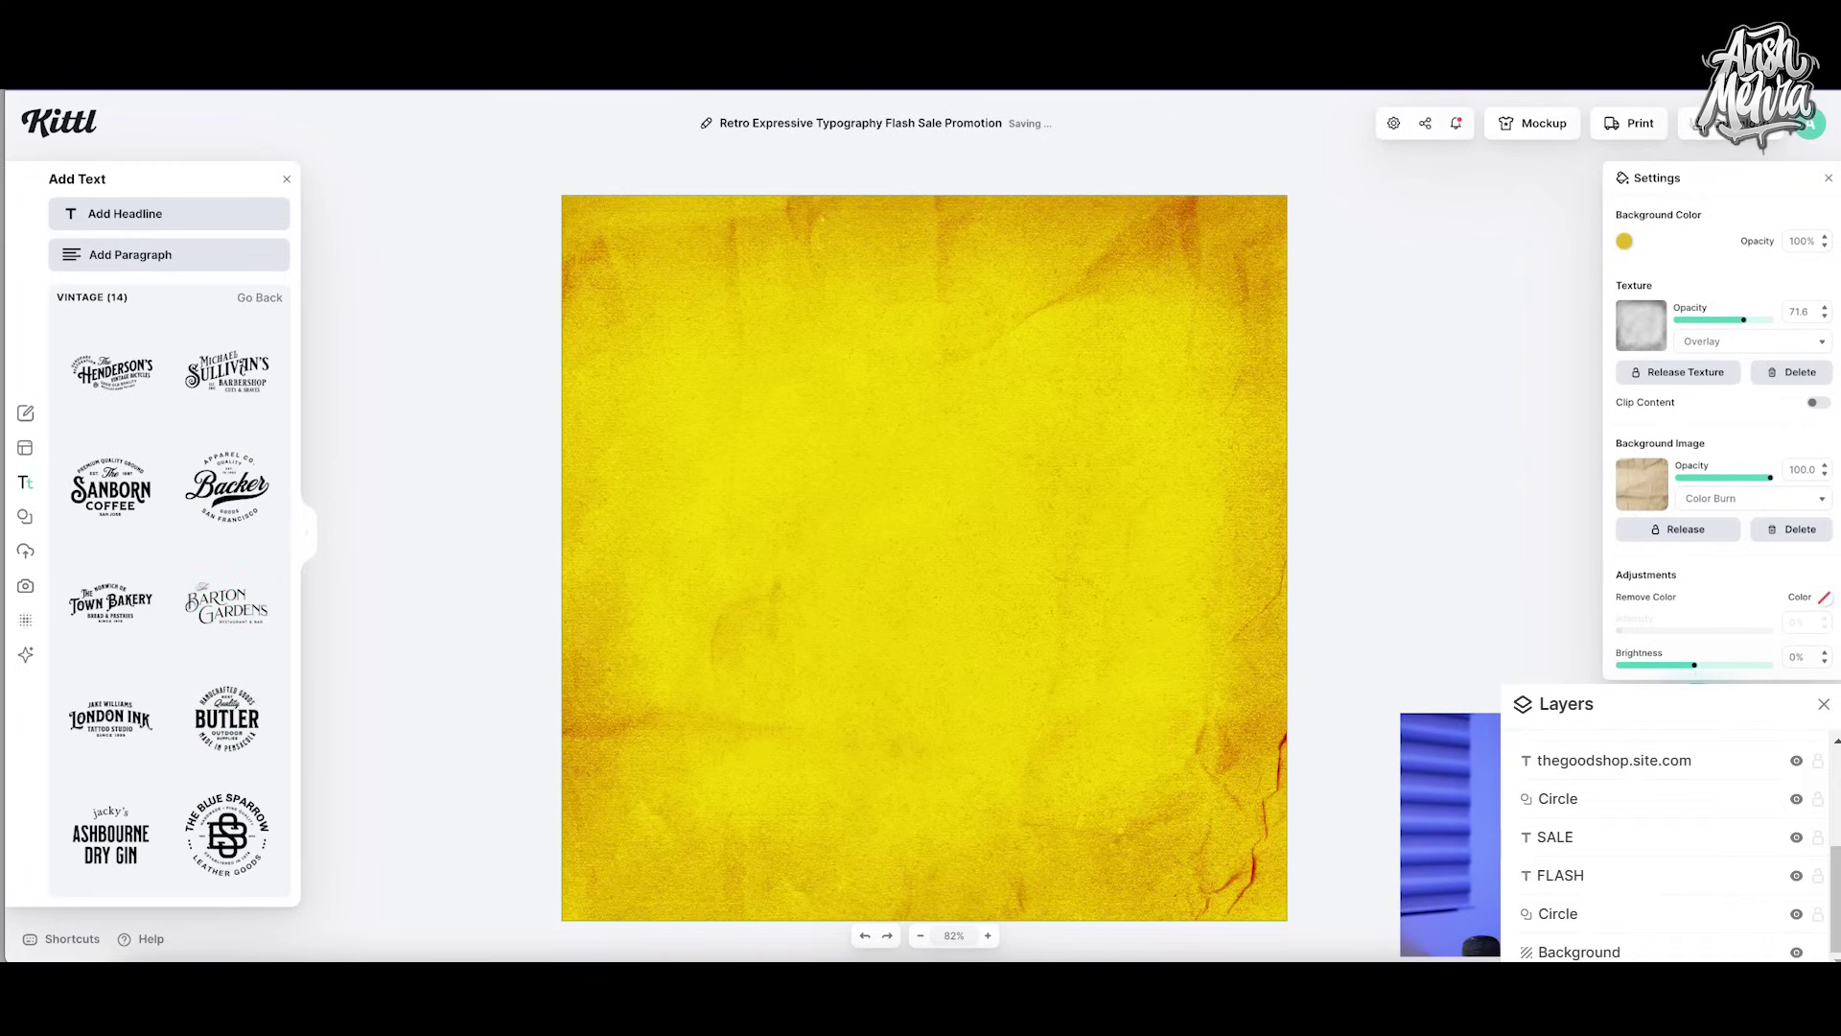
# Step: Turn the crumpled-paper background deep red (881a1a) and add the Butler vintage text template
pyautogui.click(1624, 240)
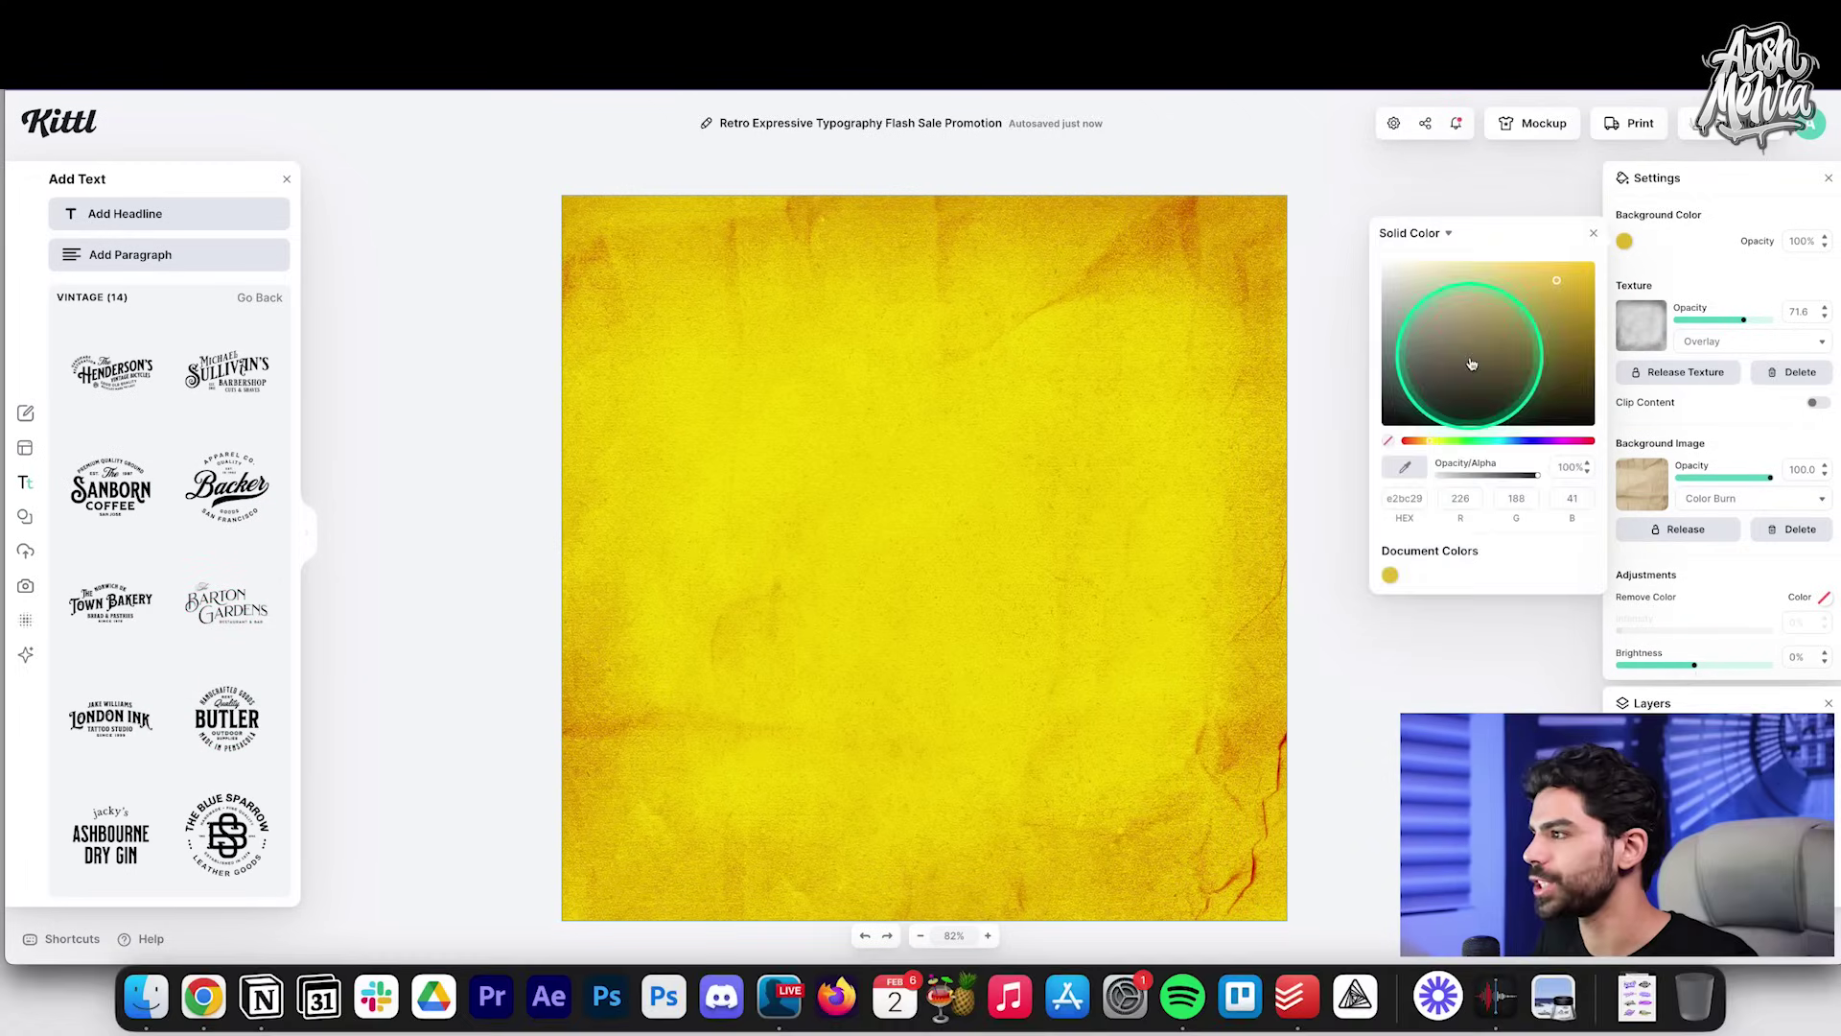
pyautogui.click(1420, 386)
pyautogui.click(1499, 384)
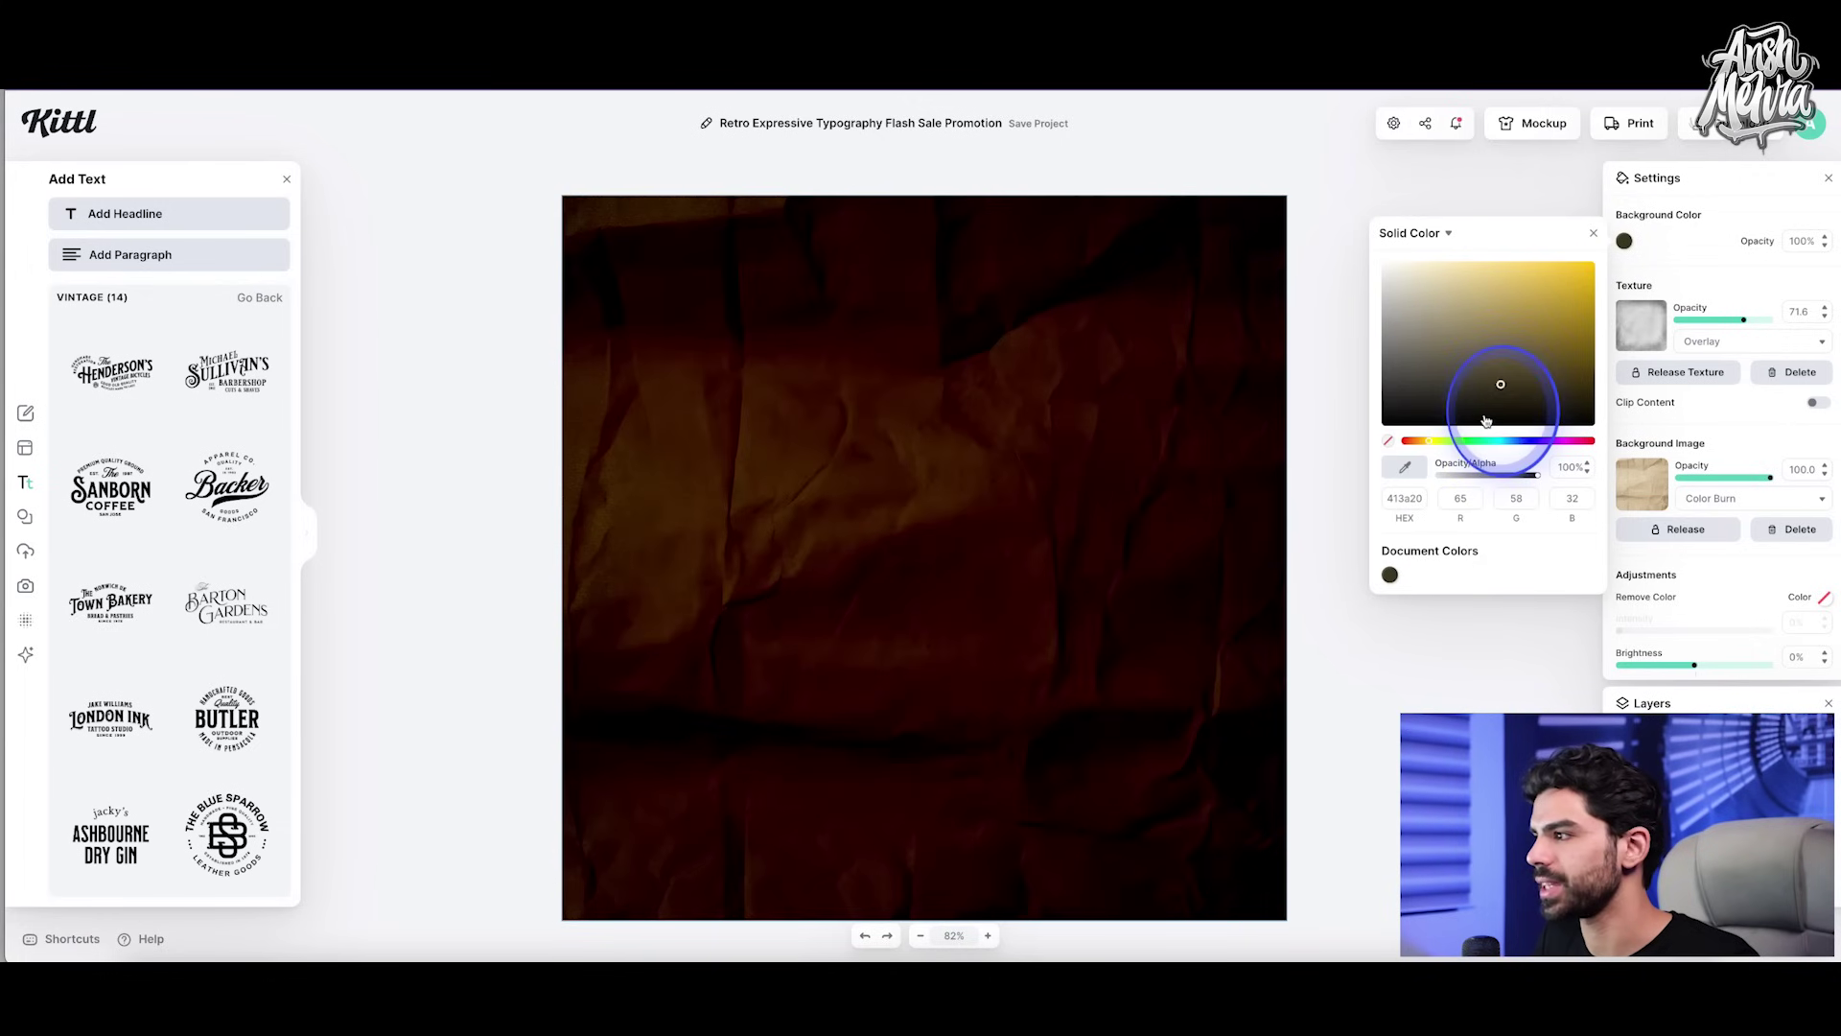
pyautogui.moveTo(1570, 368); pyautogui.dragTo(1556, 331)
pyautogui.click(1583, 459)
pyautogui.click(1586, 442)
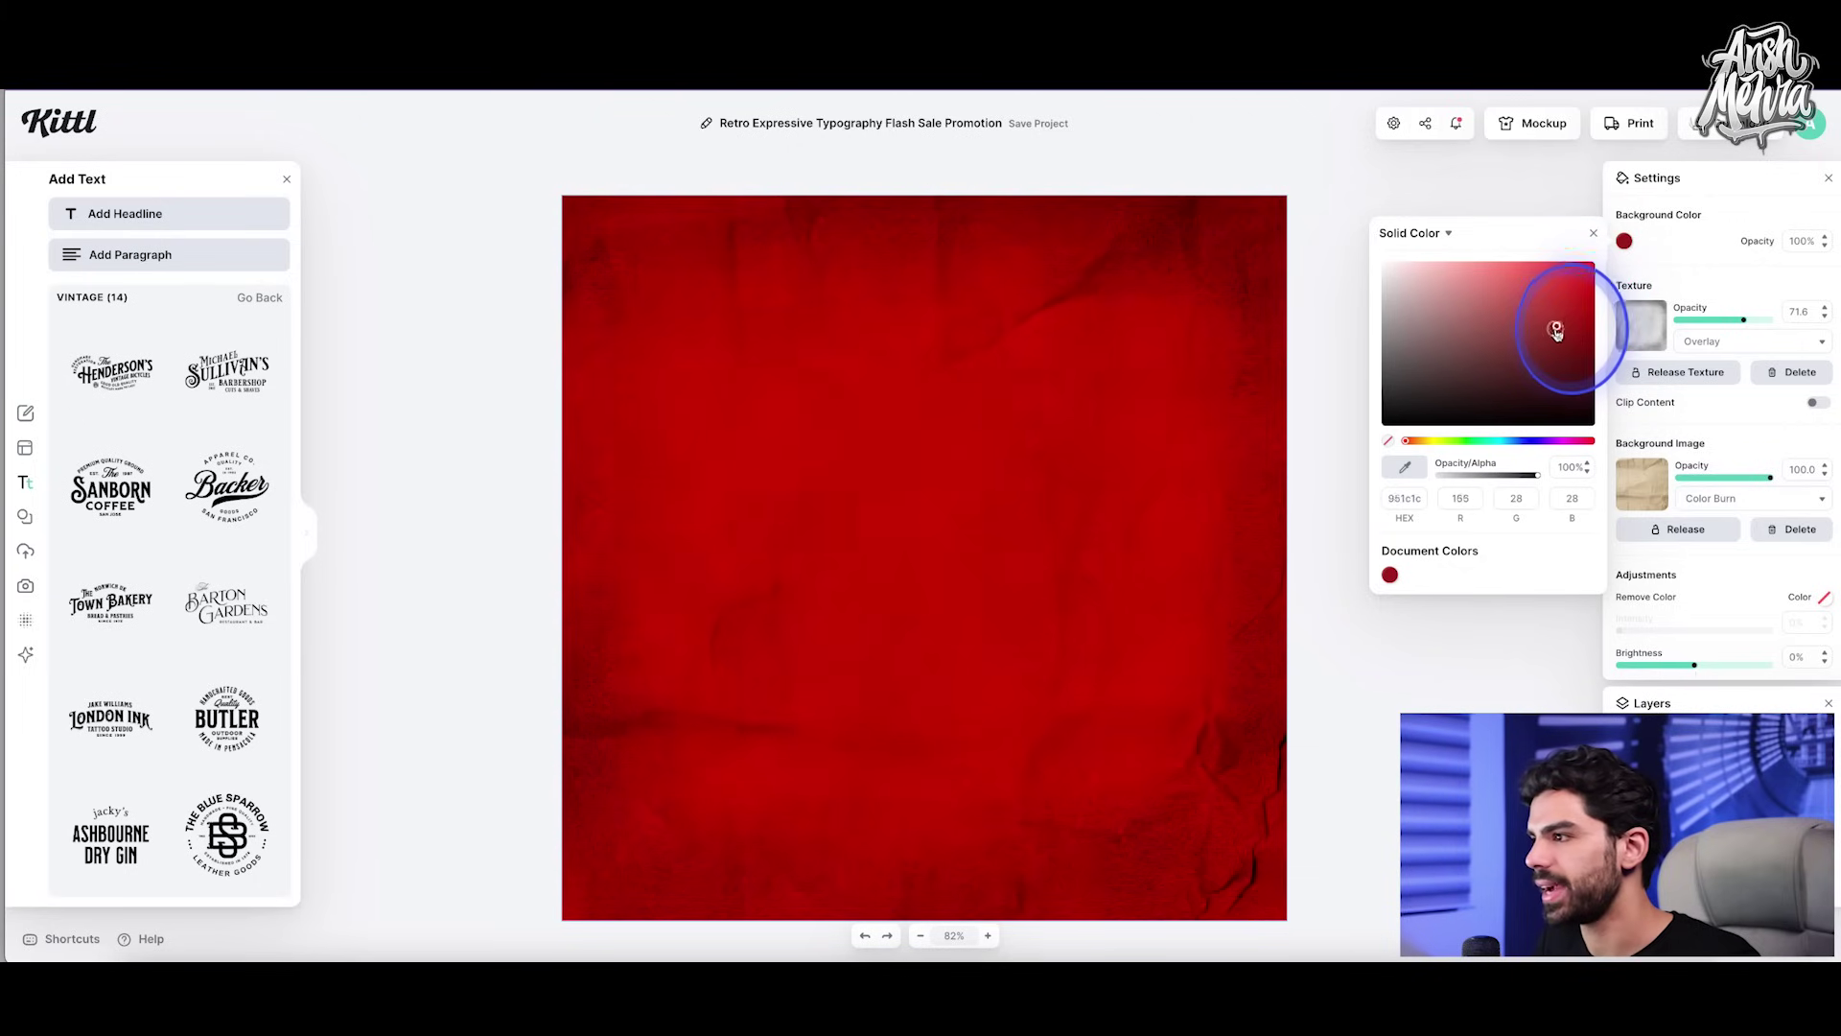
pyautogui.click(1397, 699)
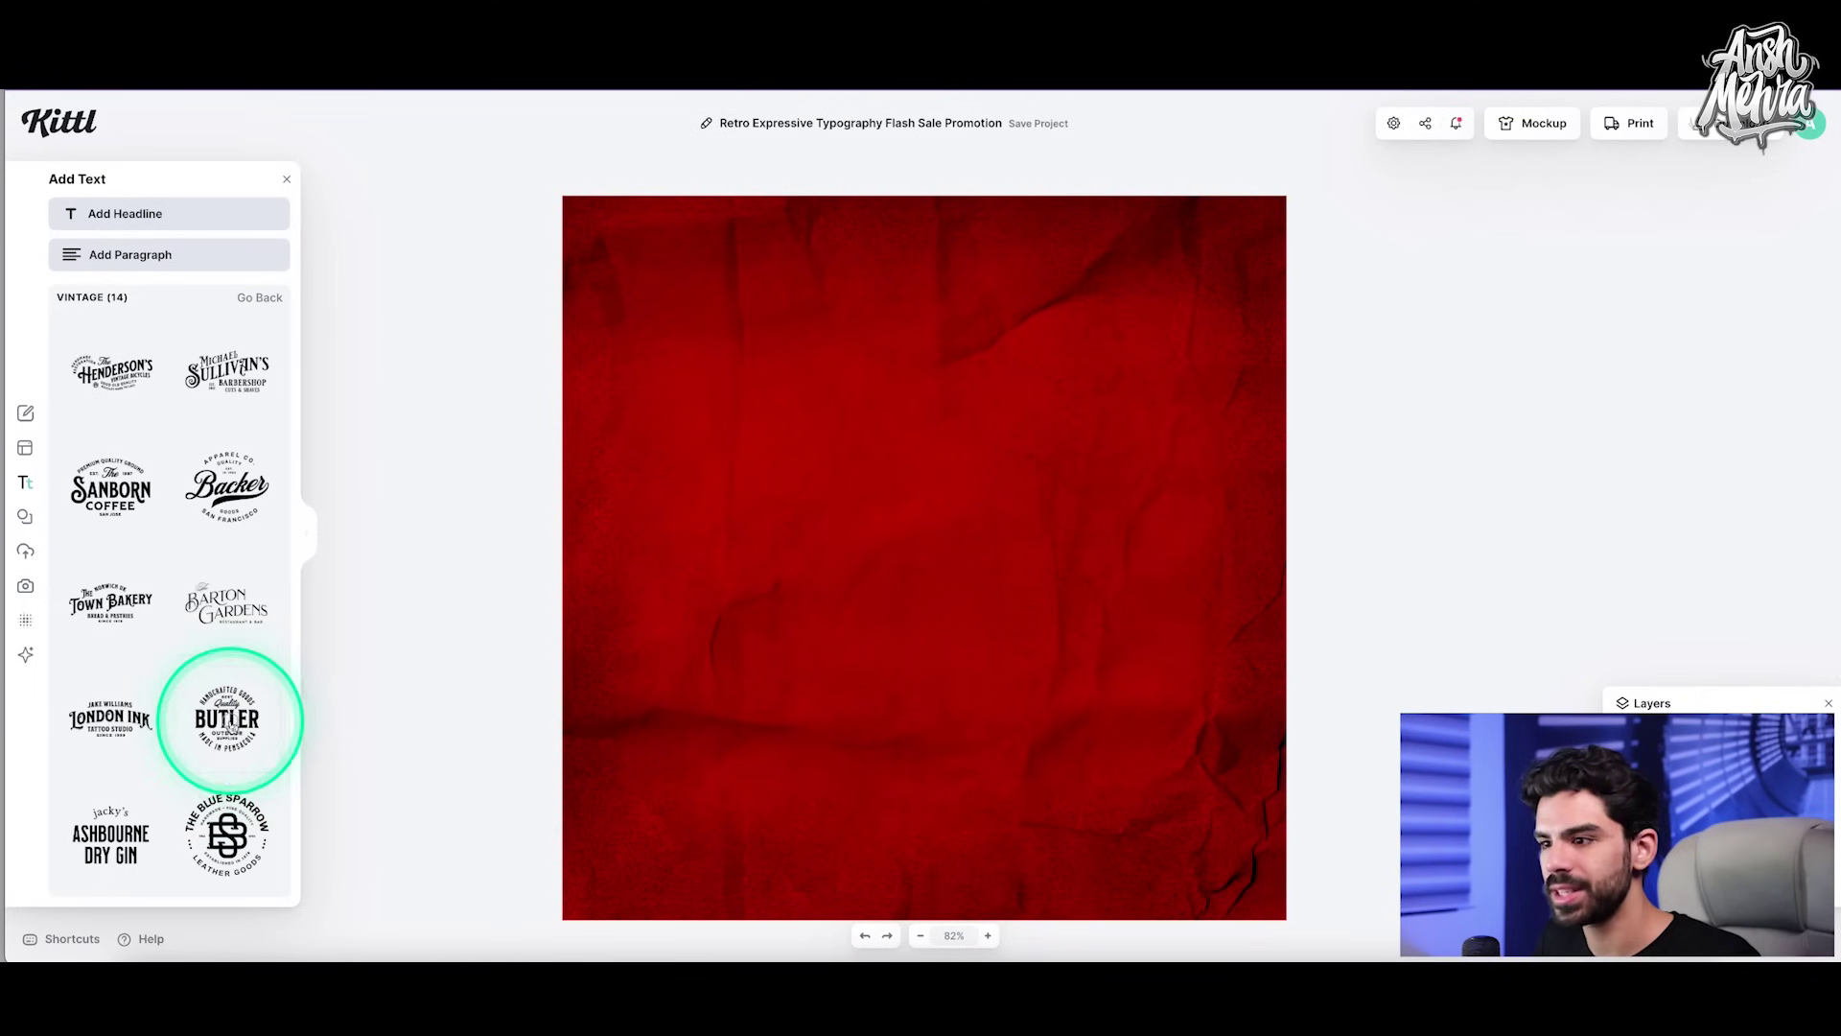
pyautogui.click(226, 718)
# Step: Enlarge the Butler badge and tint all its text pale pink (f4e1e1)
pyautogui.moveTo(1046, 624); pyautogui.dragTo(1207, 745)
pyautogui.click(1624, 241)
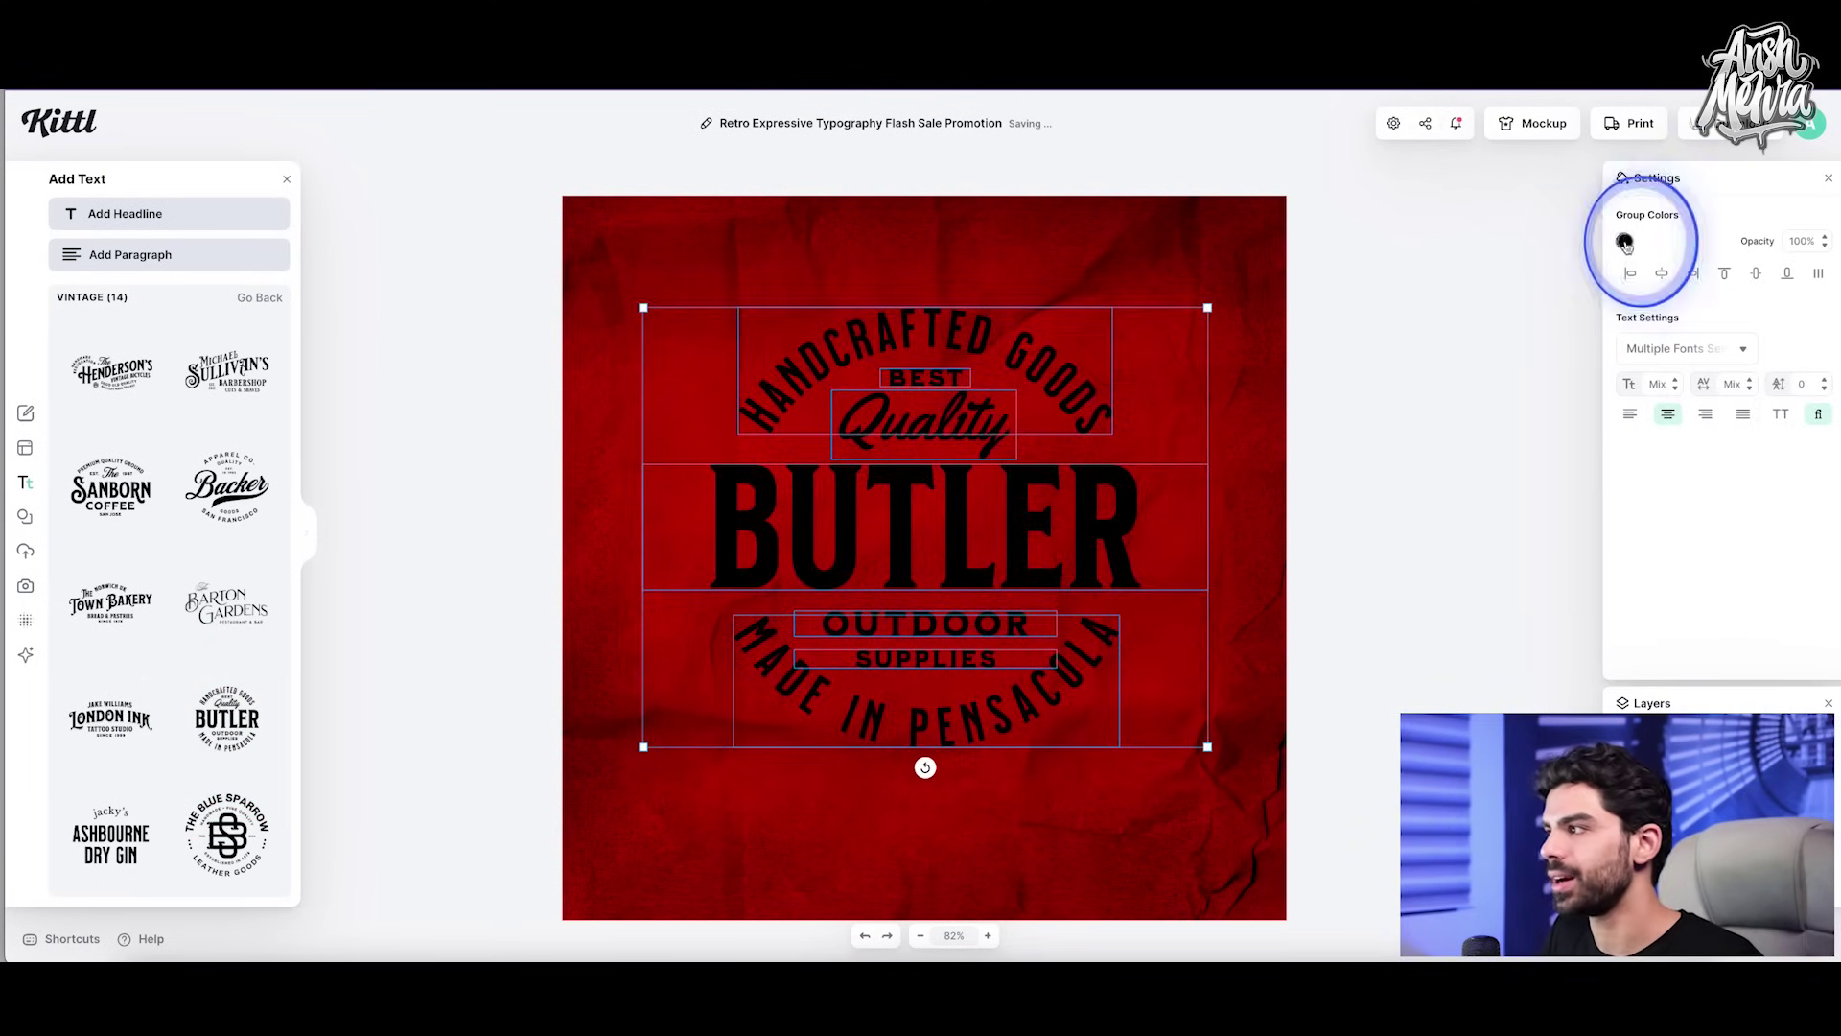
pyautogui.moveTo(1521, 320); pyautogui.dragTo(1356, 239)
pyautogui.moveTo(1578, 269); pyautogui.dragTo(1421, 235)
pyautogui.click(1439, 194)
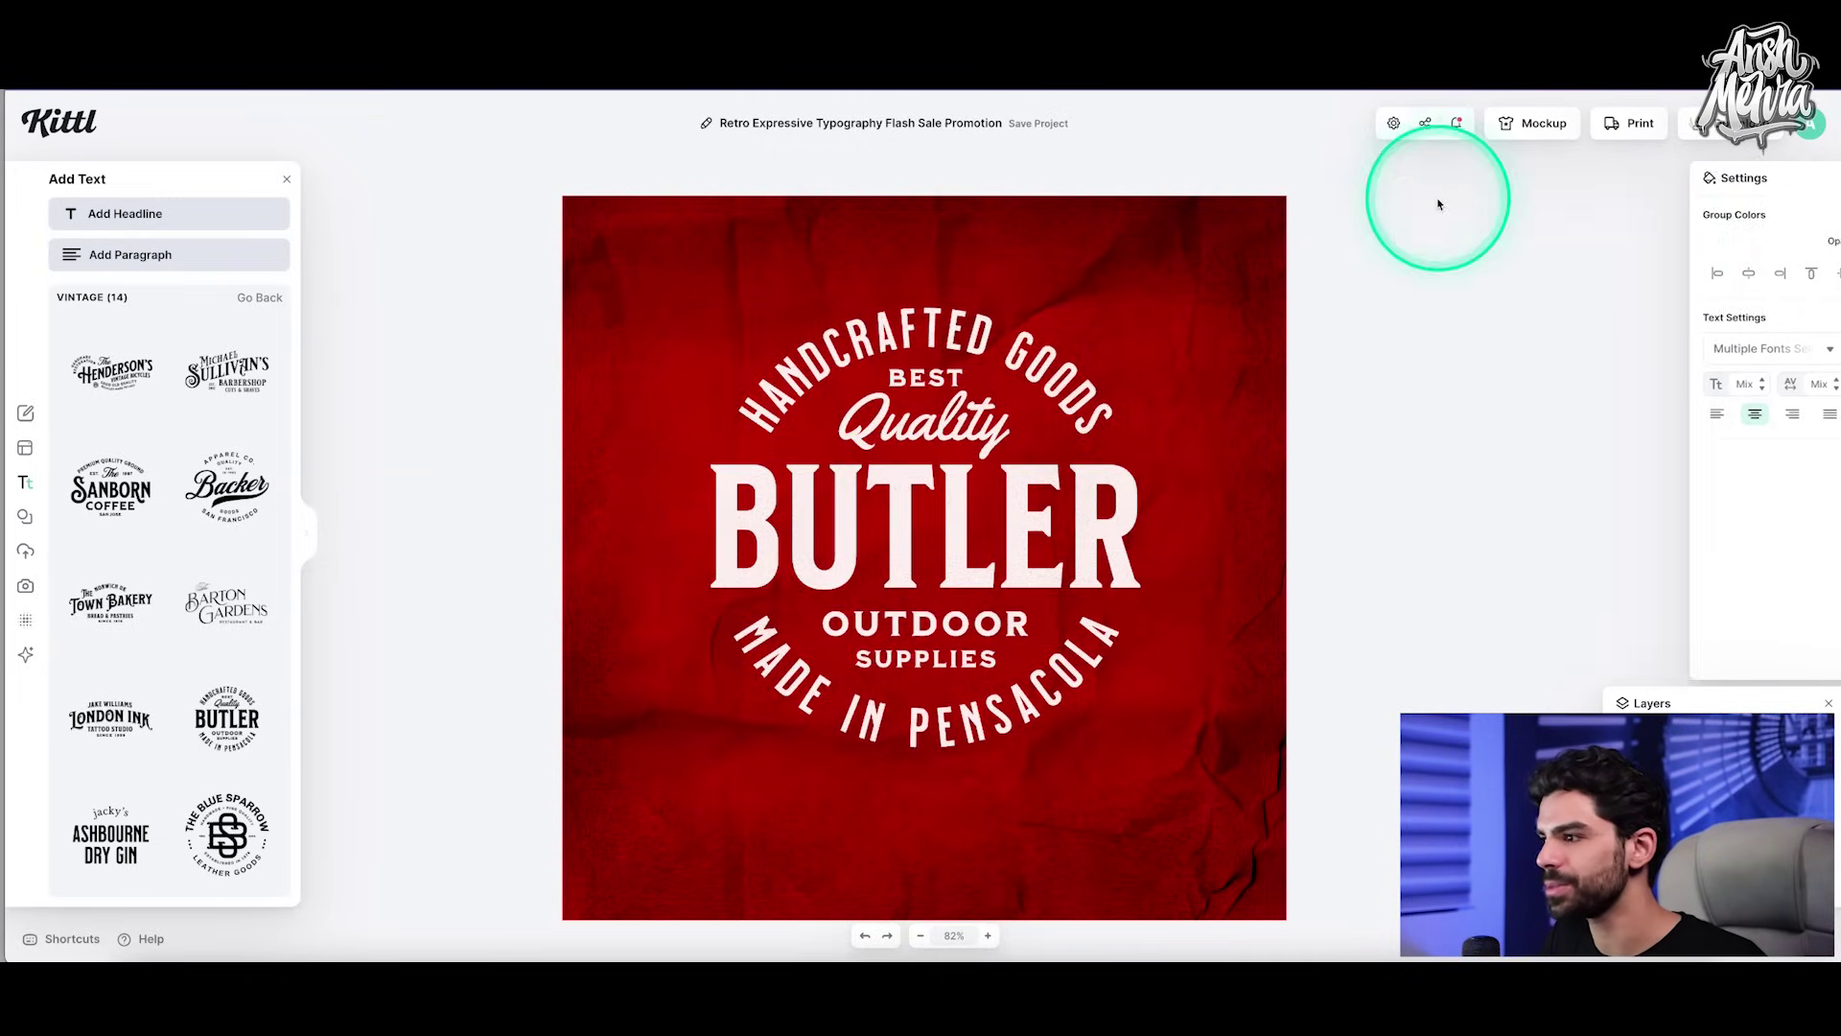
pyautogui.click(1059, 349)
# Step: Replace the curved HANDCRAFTED GOODS line with the creator's name, removing GOODS
pyautogui.doubleClick(973, 334)
pyautogui.doubleClick(1007, 334)
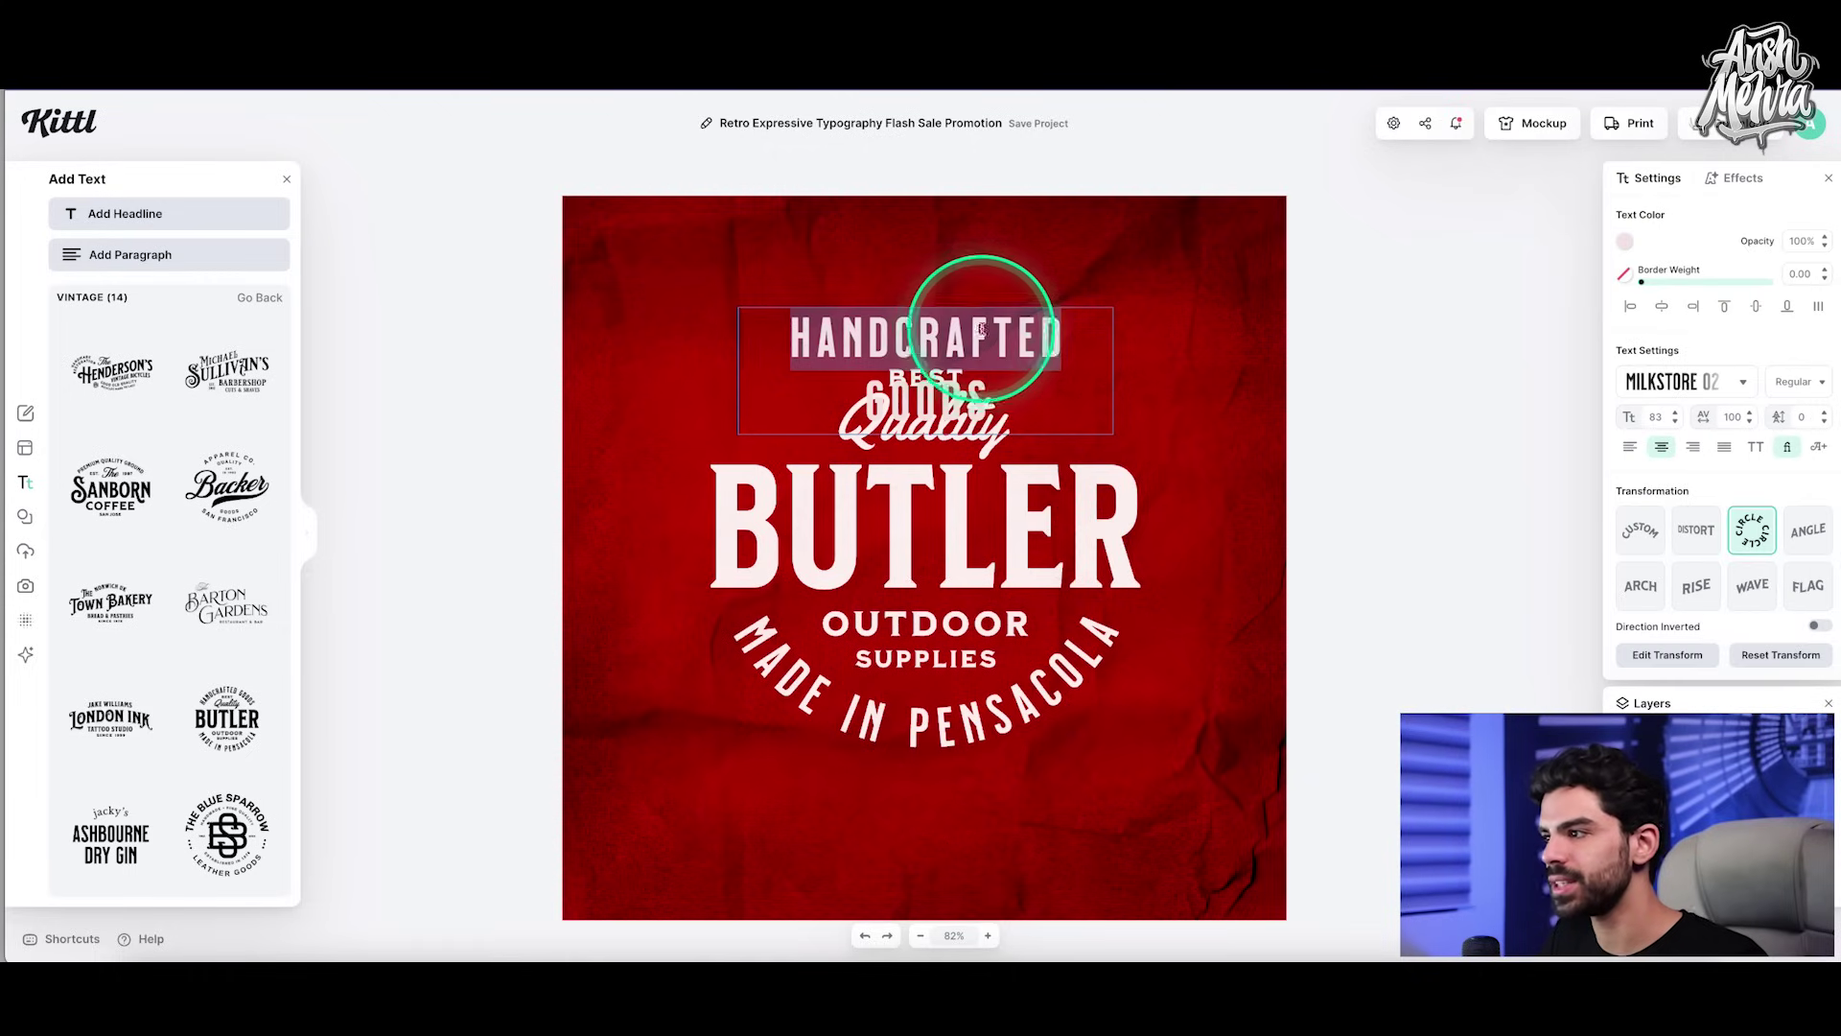
pyautogui.write('ANSH MEHRA')
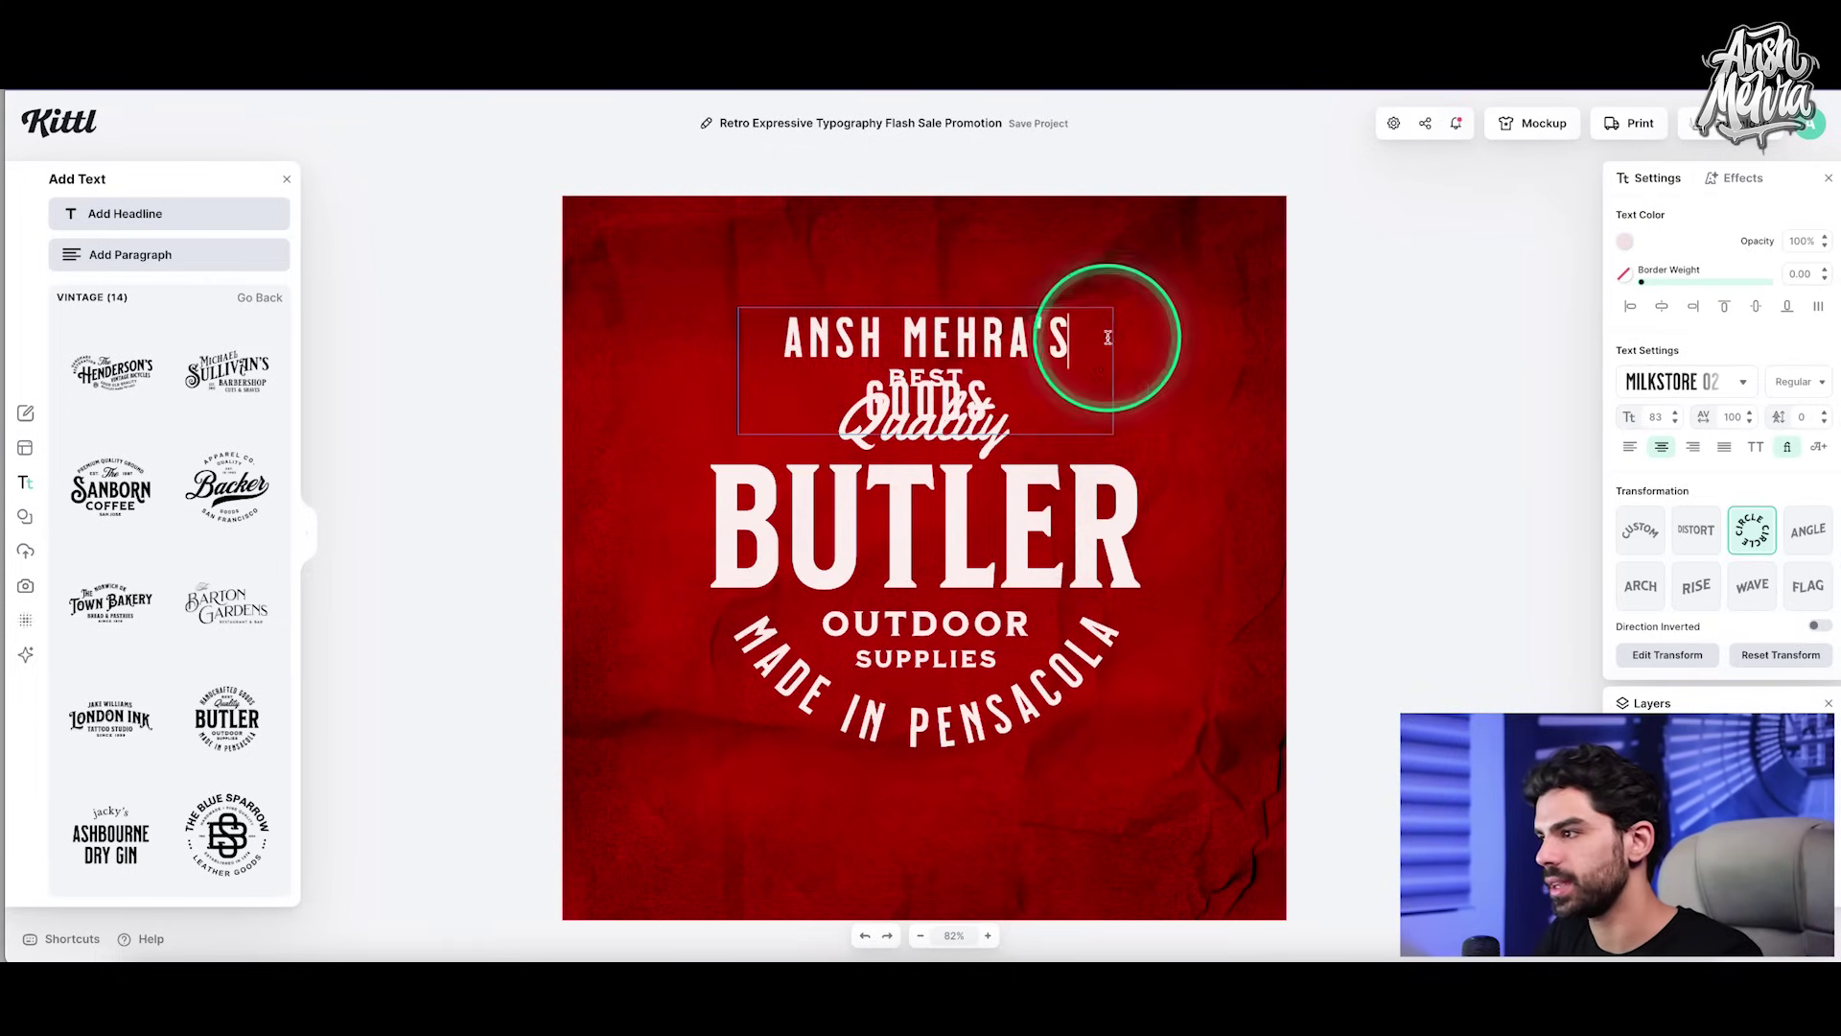
pyautogui.write("'S")
pyautogui.moveTo(1109, 338); pyautogui.dragTo(1126, 405)
pyautogui.press('BackSpace')
pyautogui.click(1131, 426)
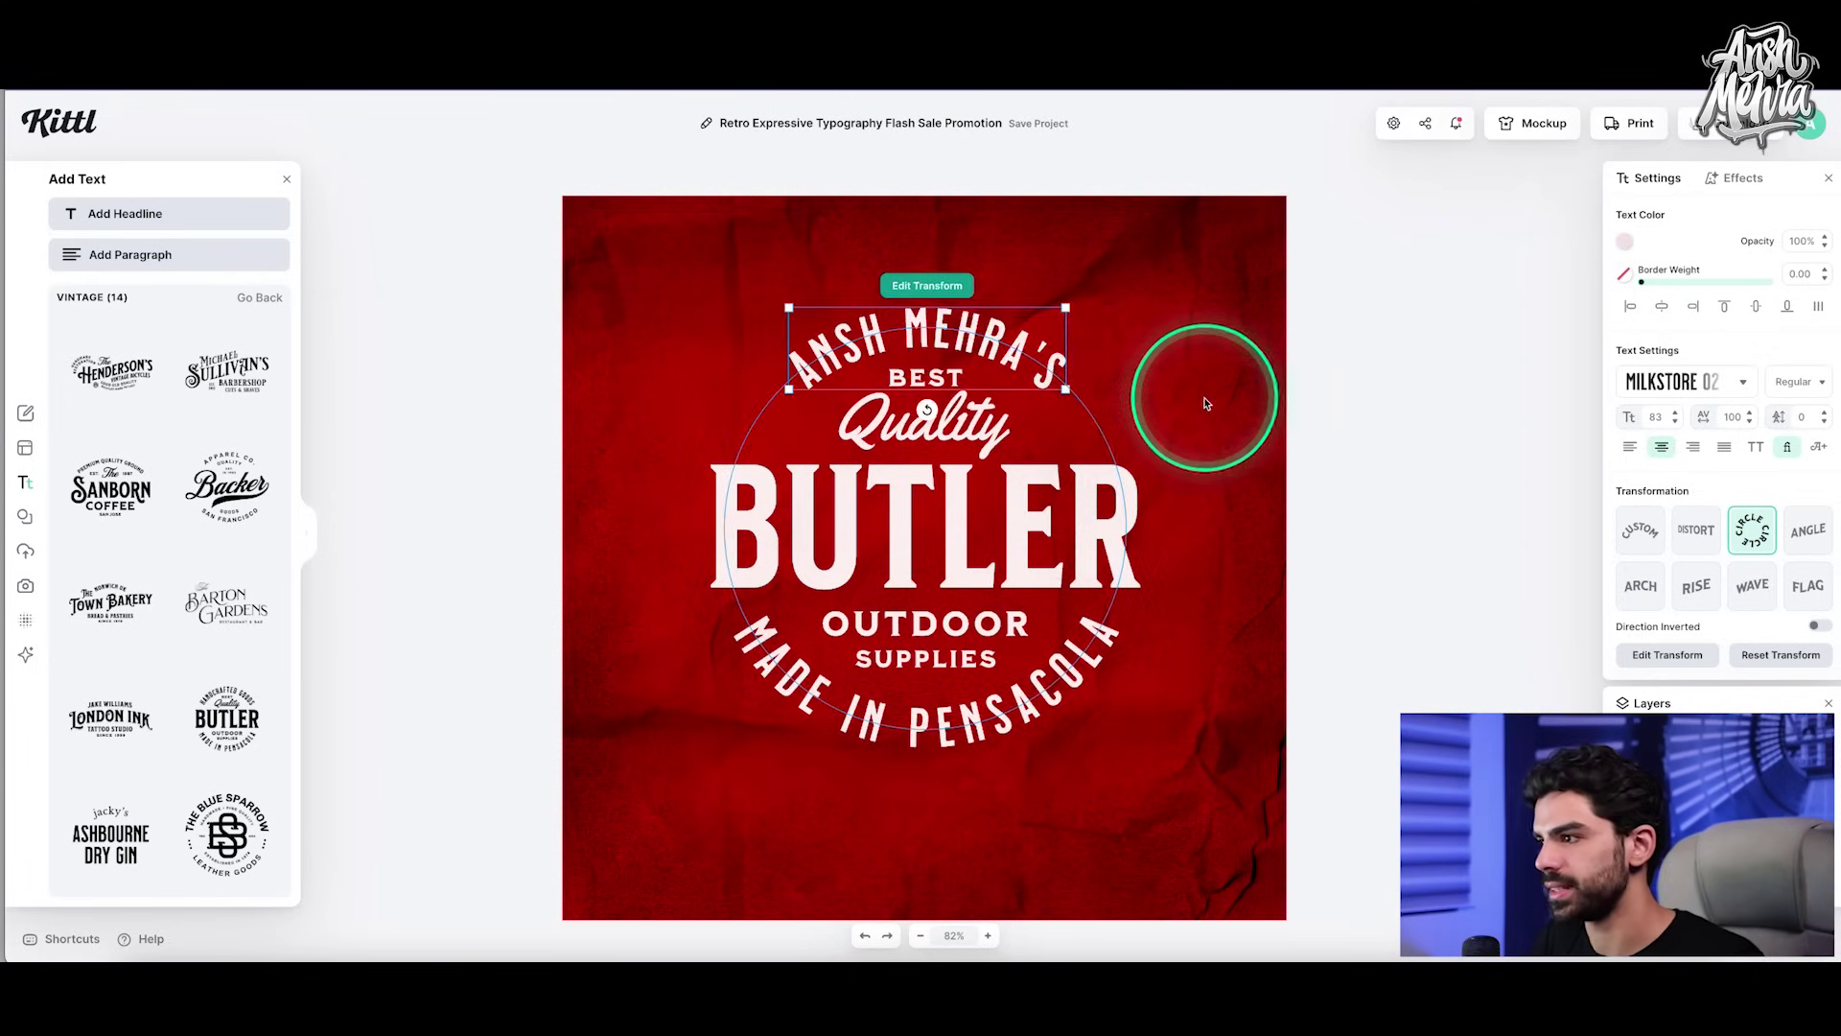
# Step: Change the BUTLER headline to 'MEETUPS'
pyautogui.click(993, 436)
pyautogui.click(988, 514)
pyautogui.doubleClick(998, 518)
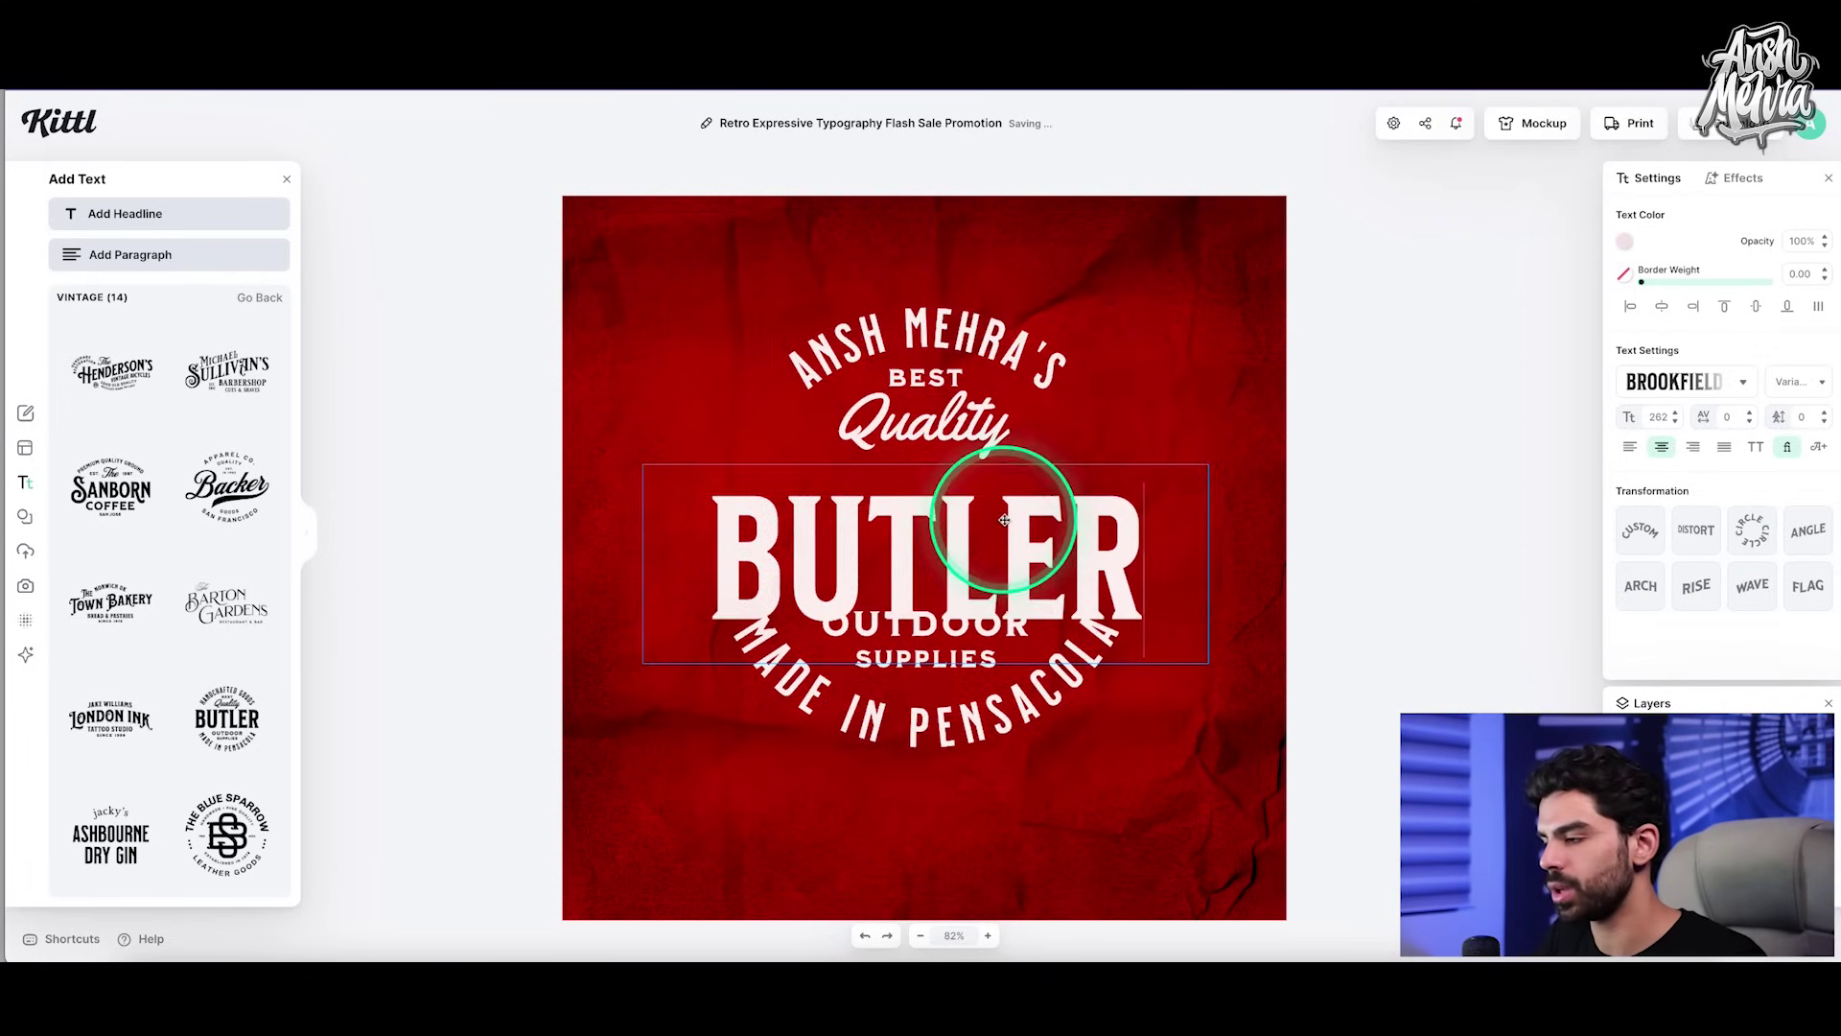
pyautogui.doubleClick(1002, 527)
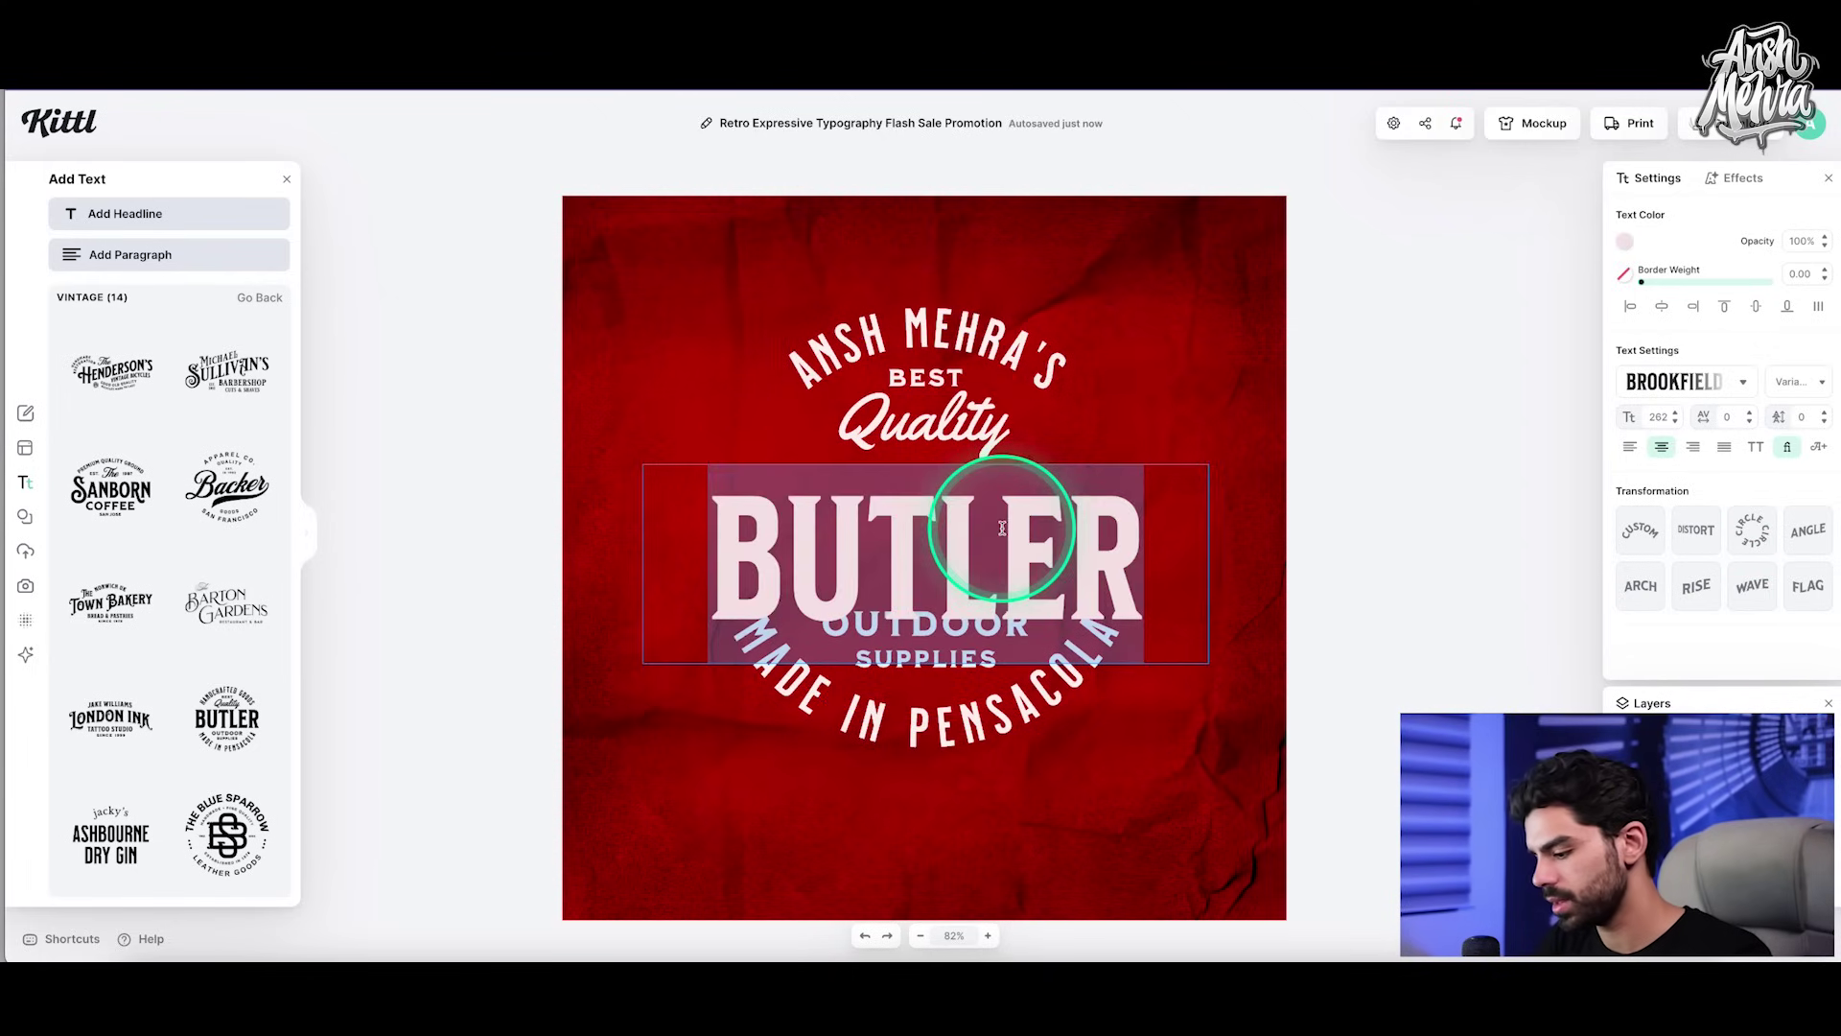
pyautogui.write('MEETUPS')
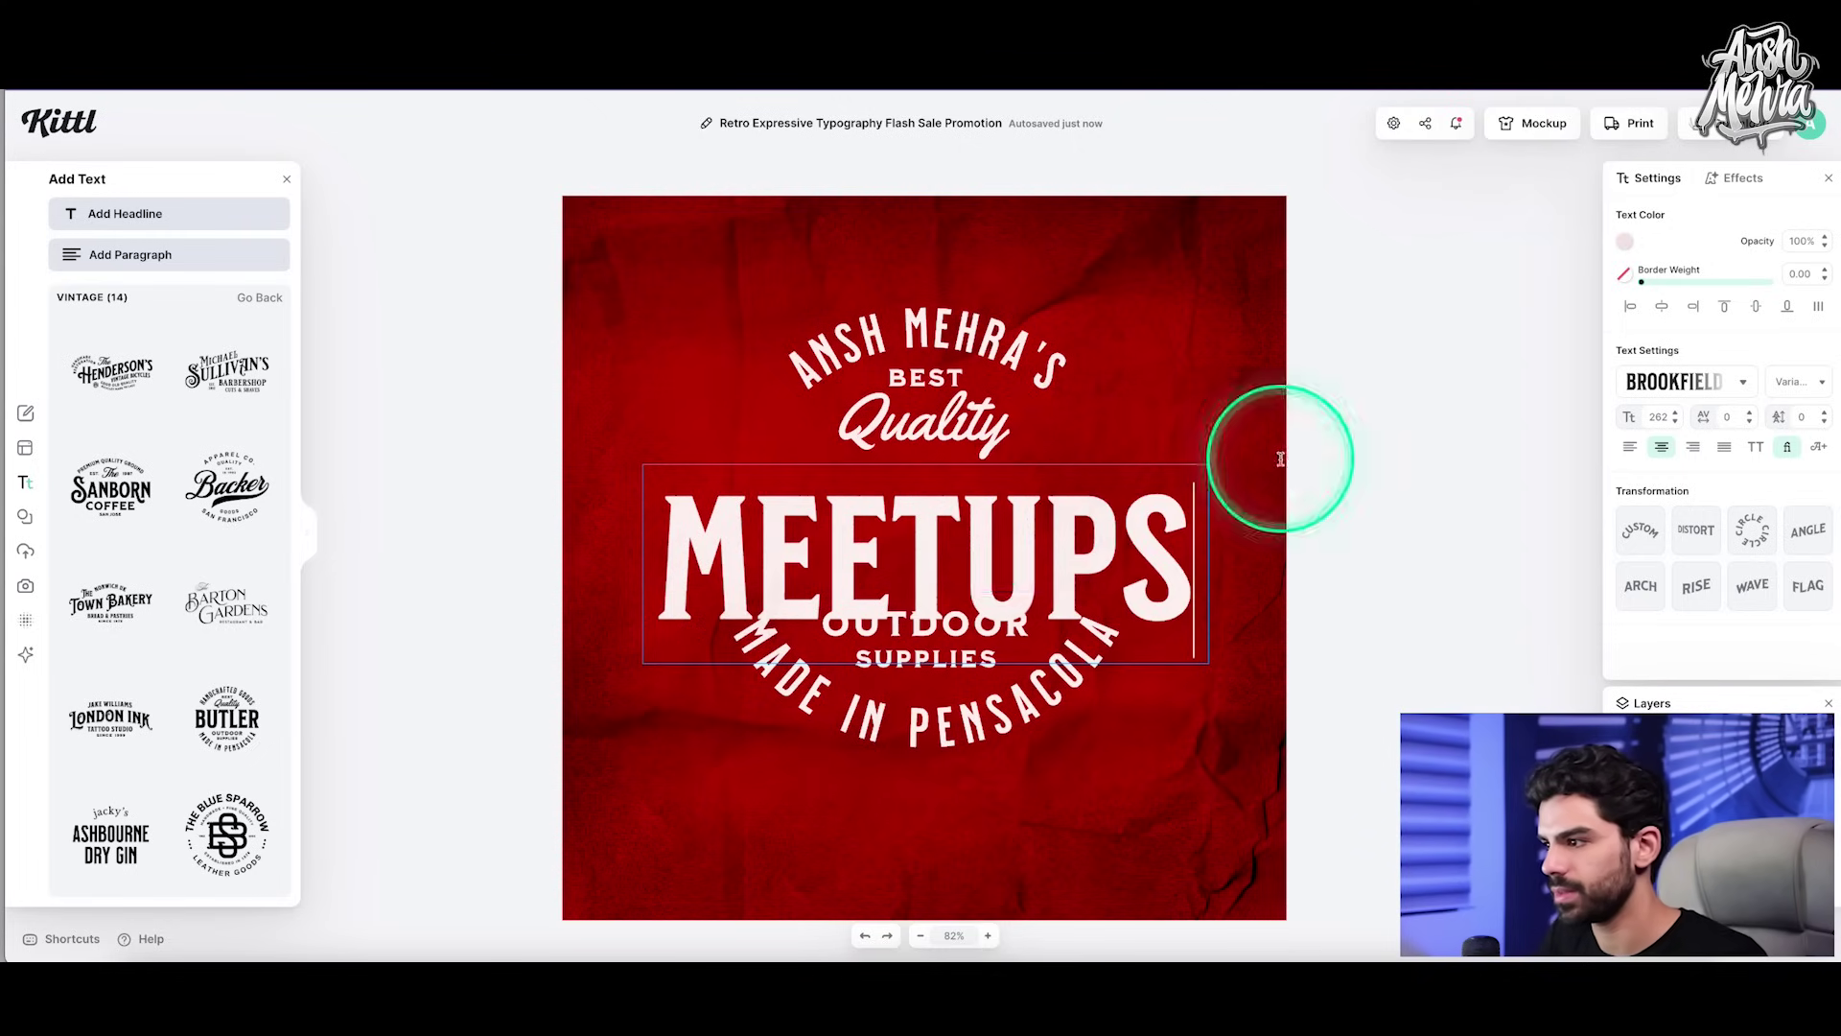
pyautogui.click(1280, 459)
# Step: Reword the lower line to INDIA 2024 and the curved bottom text to 'UX AND AI FOLKS'
pyautogui.click(990, 628)
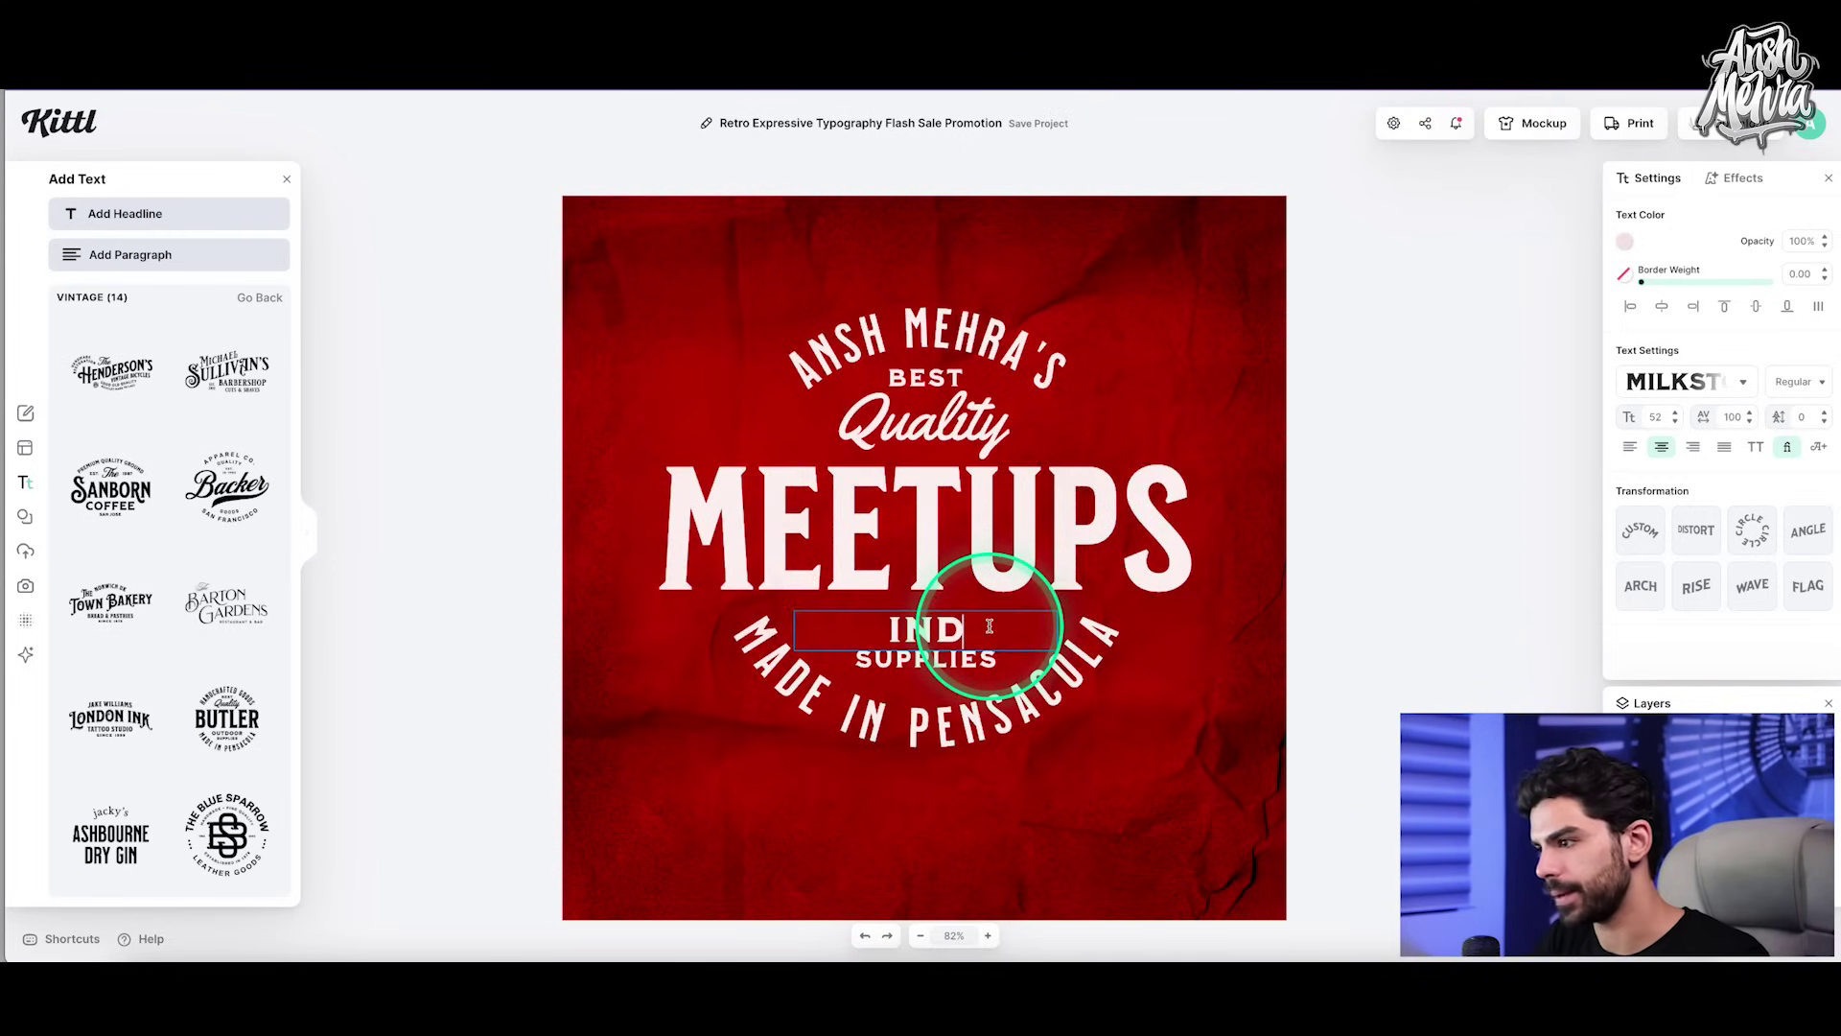
pyautogui.click(976, 661)
pyautogui.doubleClick(978, 662)
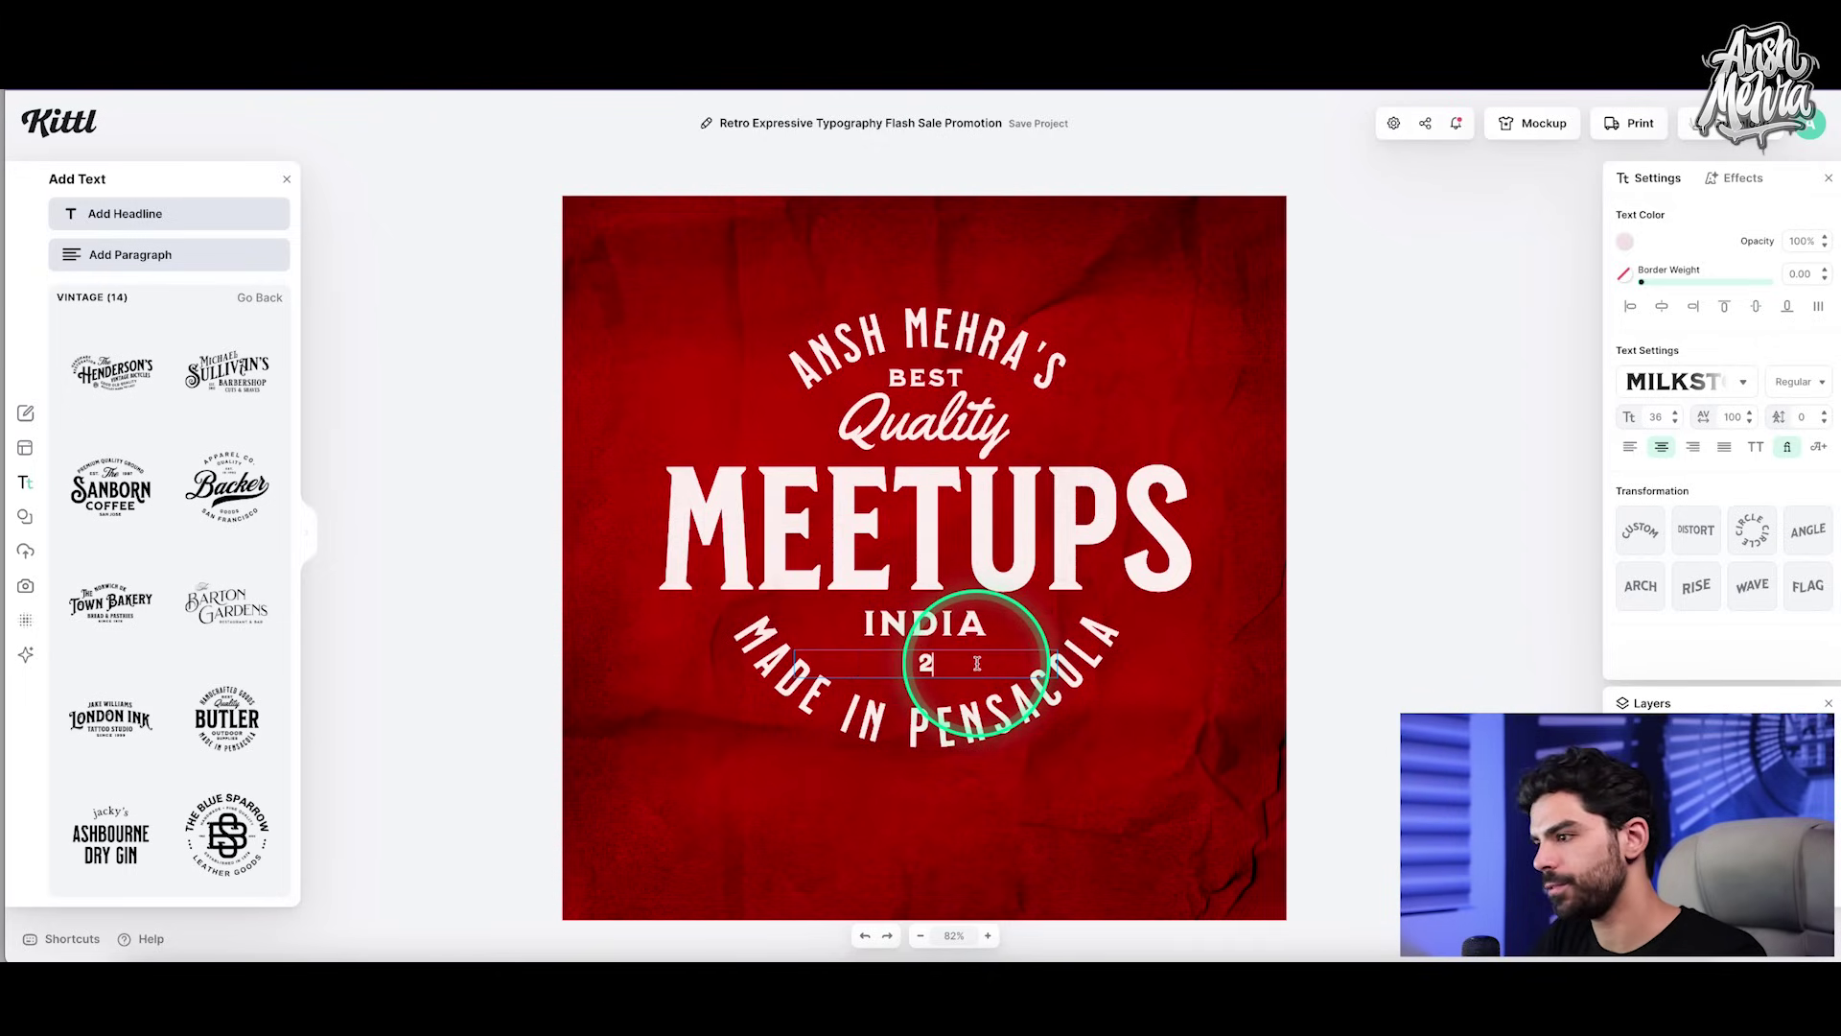
pyautogui.doubleClick(1090, 666)
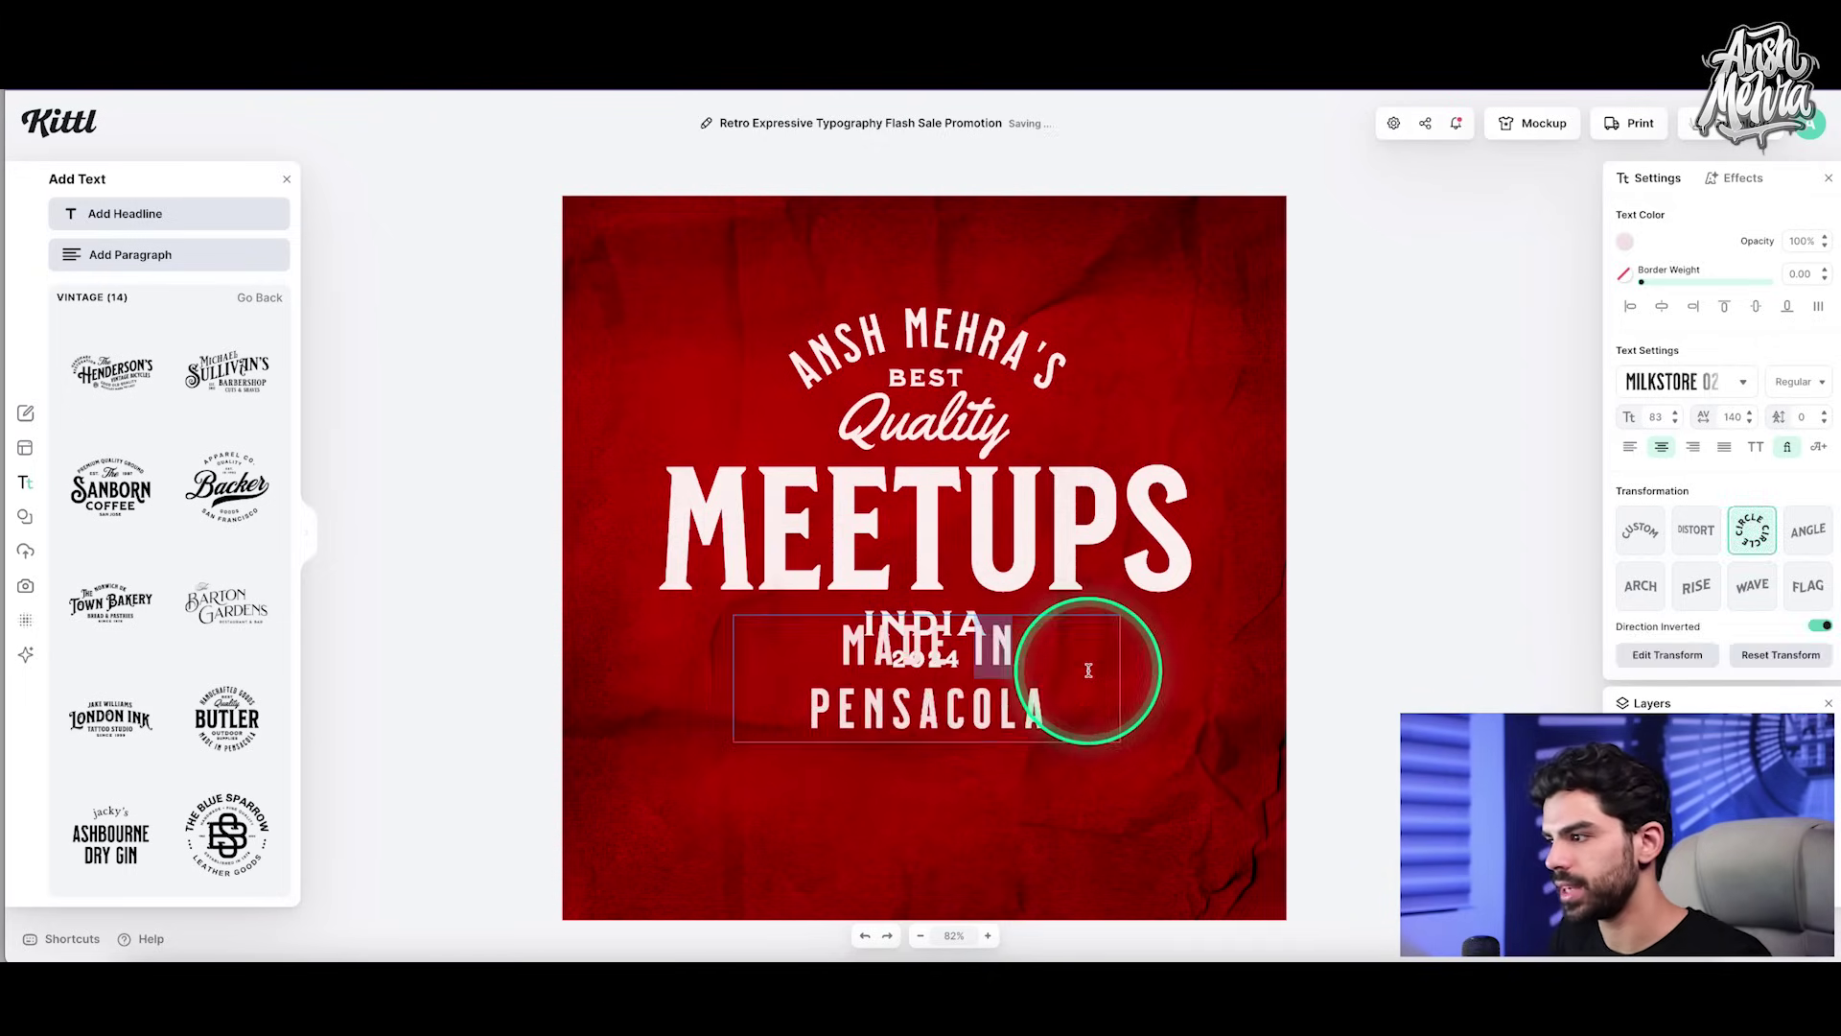
pyautogui.press('BackSpace')
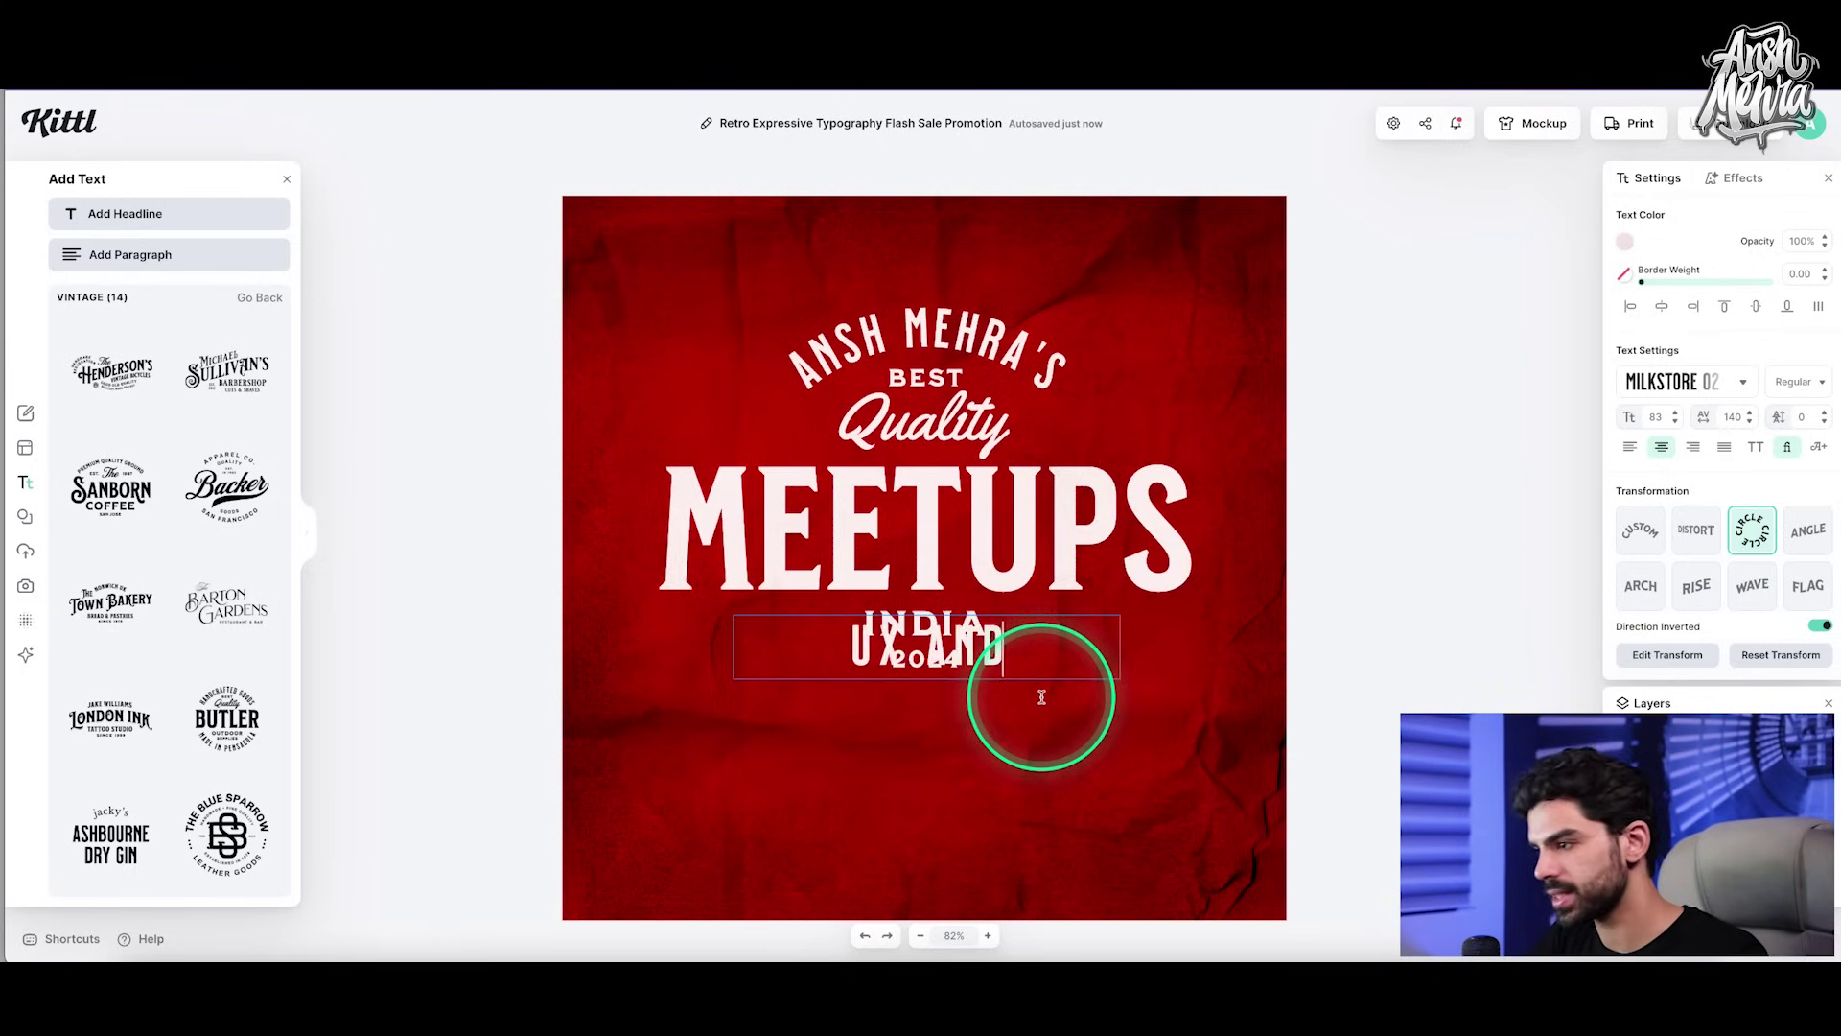
pyautogui.write('UX AND AI FOLKS')
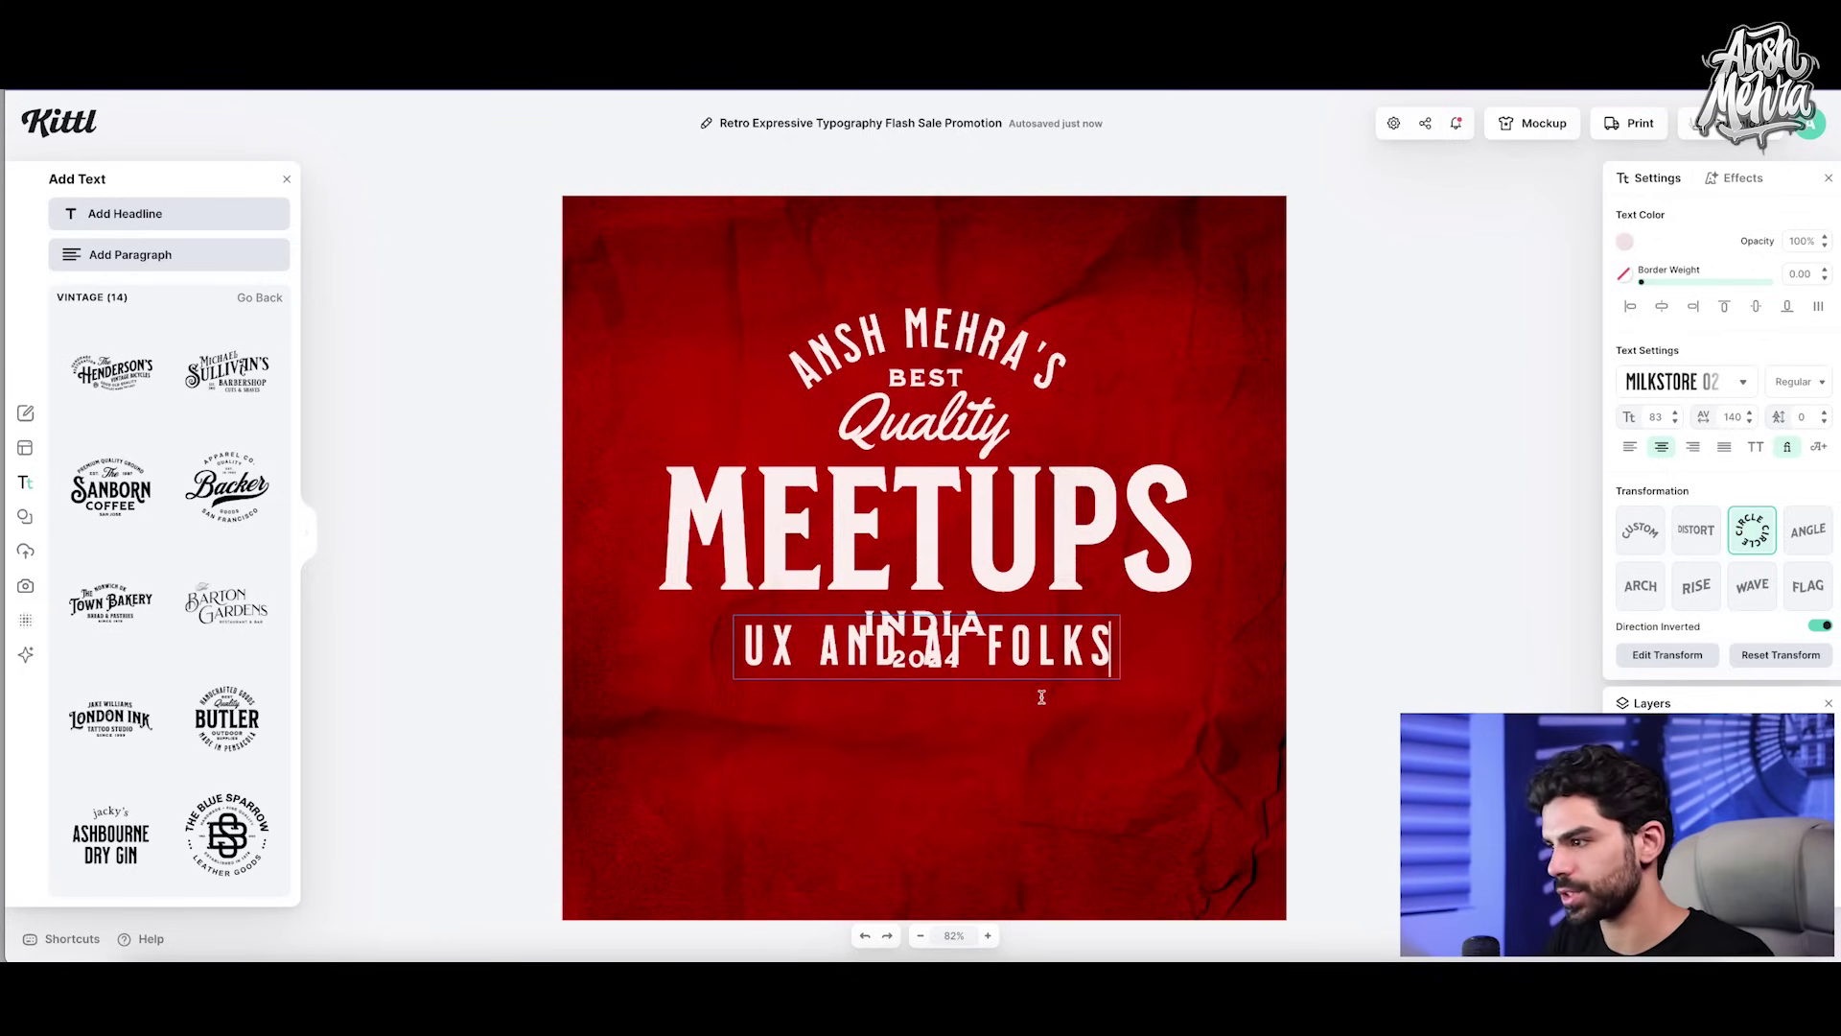
pyautogui.click(1226, 682)
pyautogui.click(1309, 654)
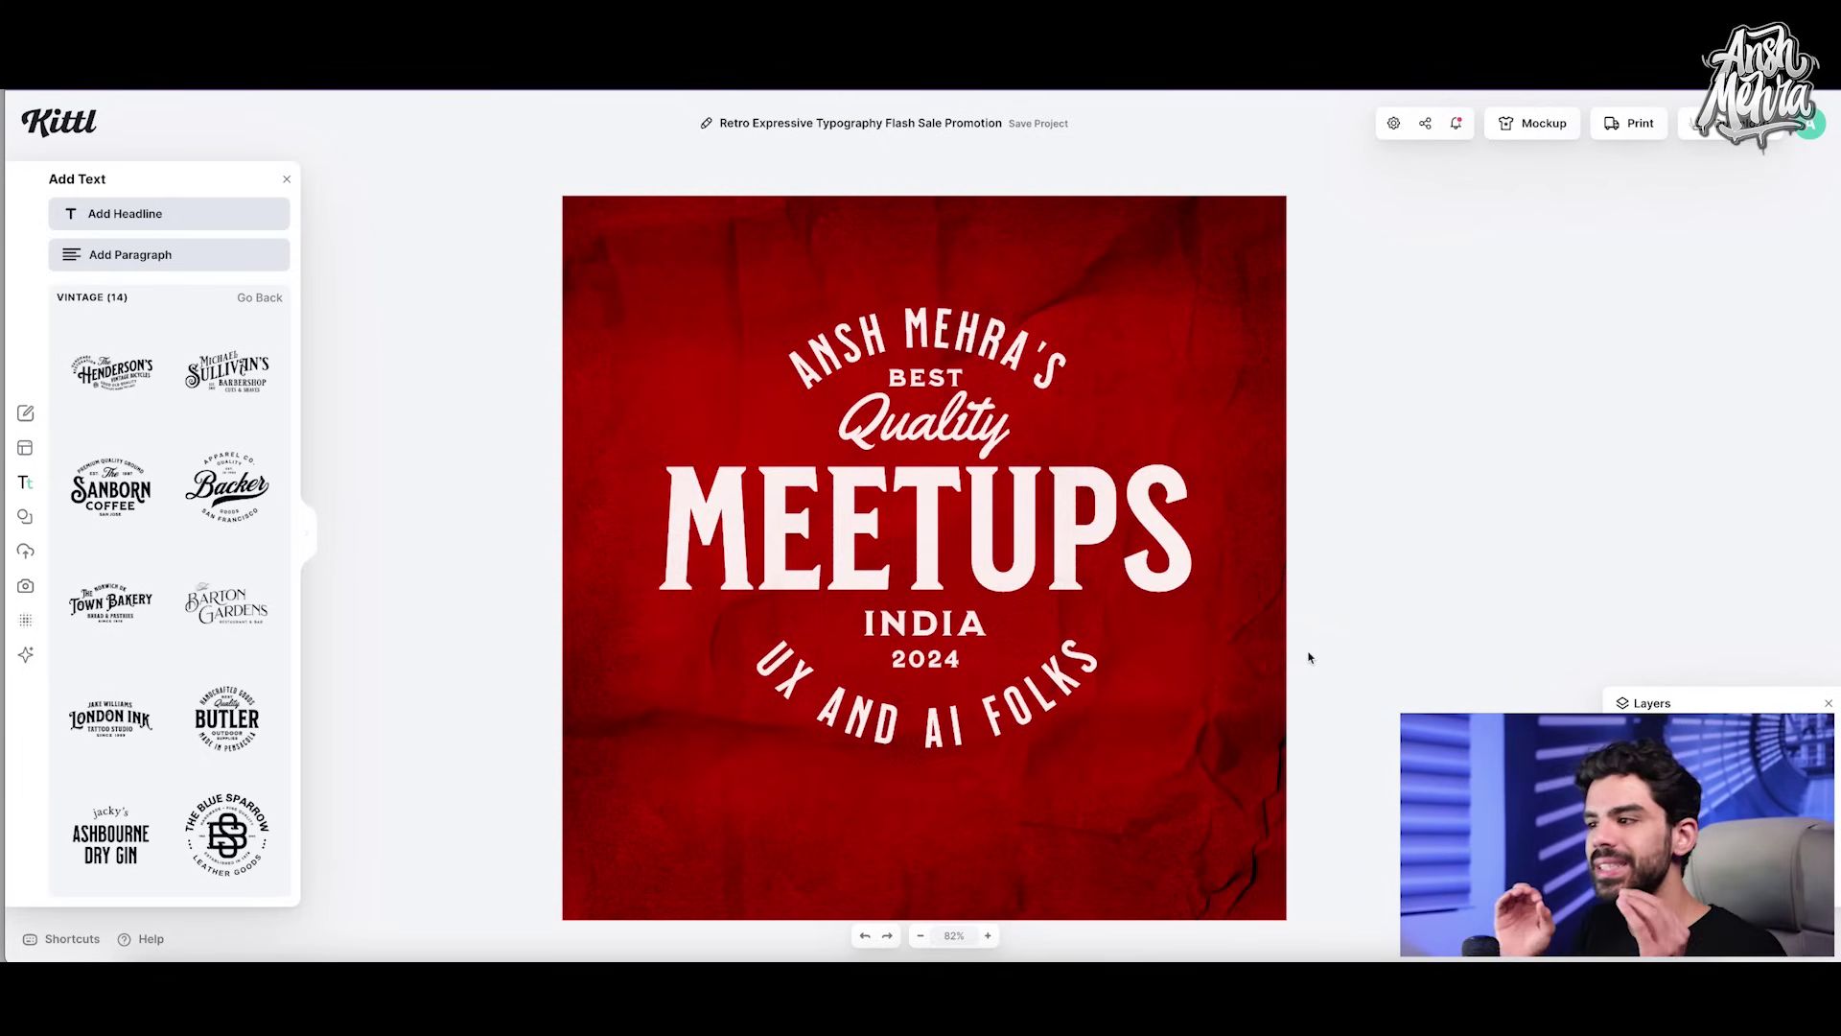
# Step: Move the text badge a little lower on the poster
pyautogui.click(823, 487)
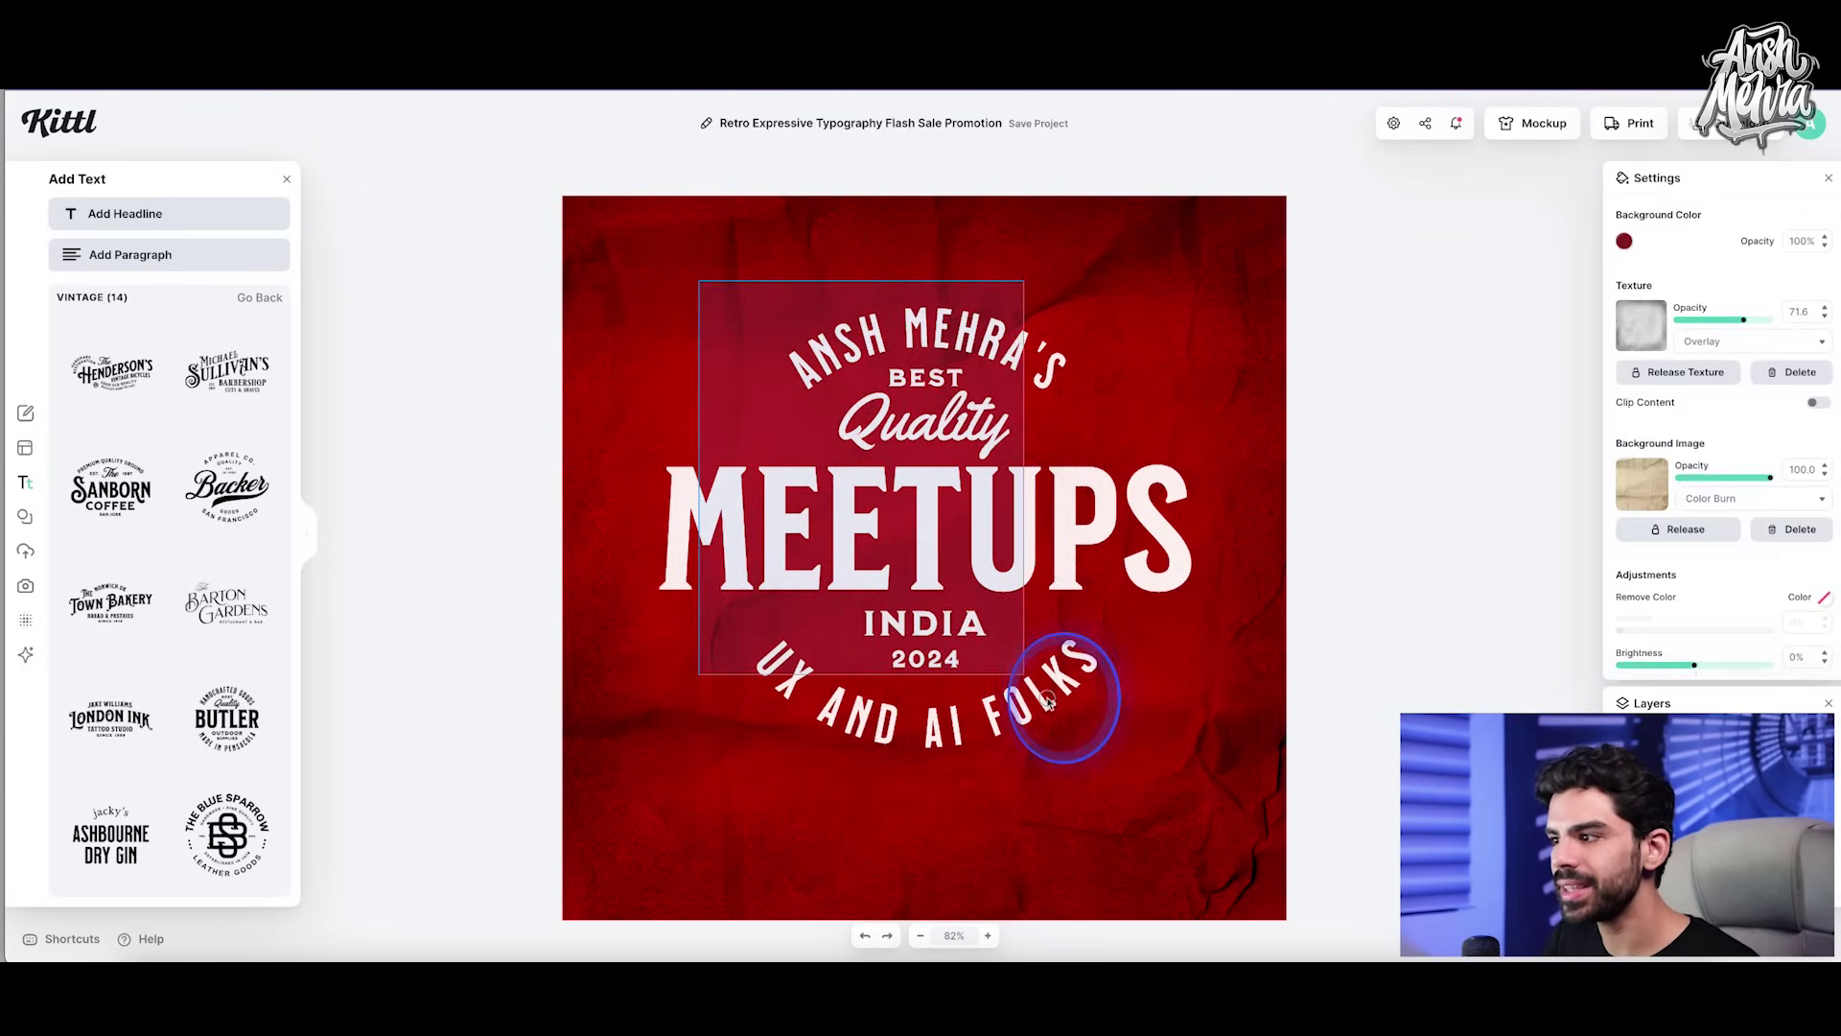
pyautogui.moveTo(1064, 560); pyautogui.dragTo(1090, 568)
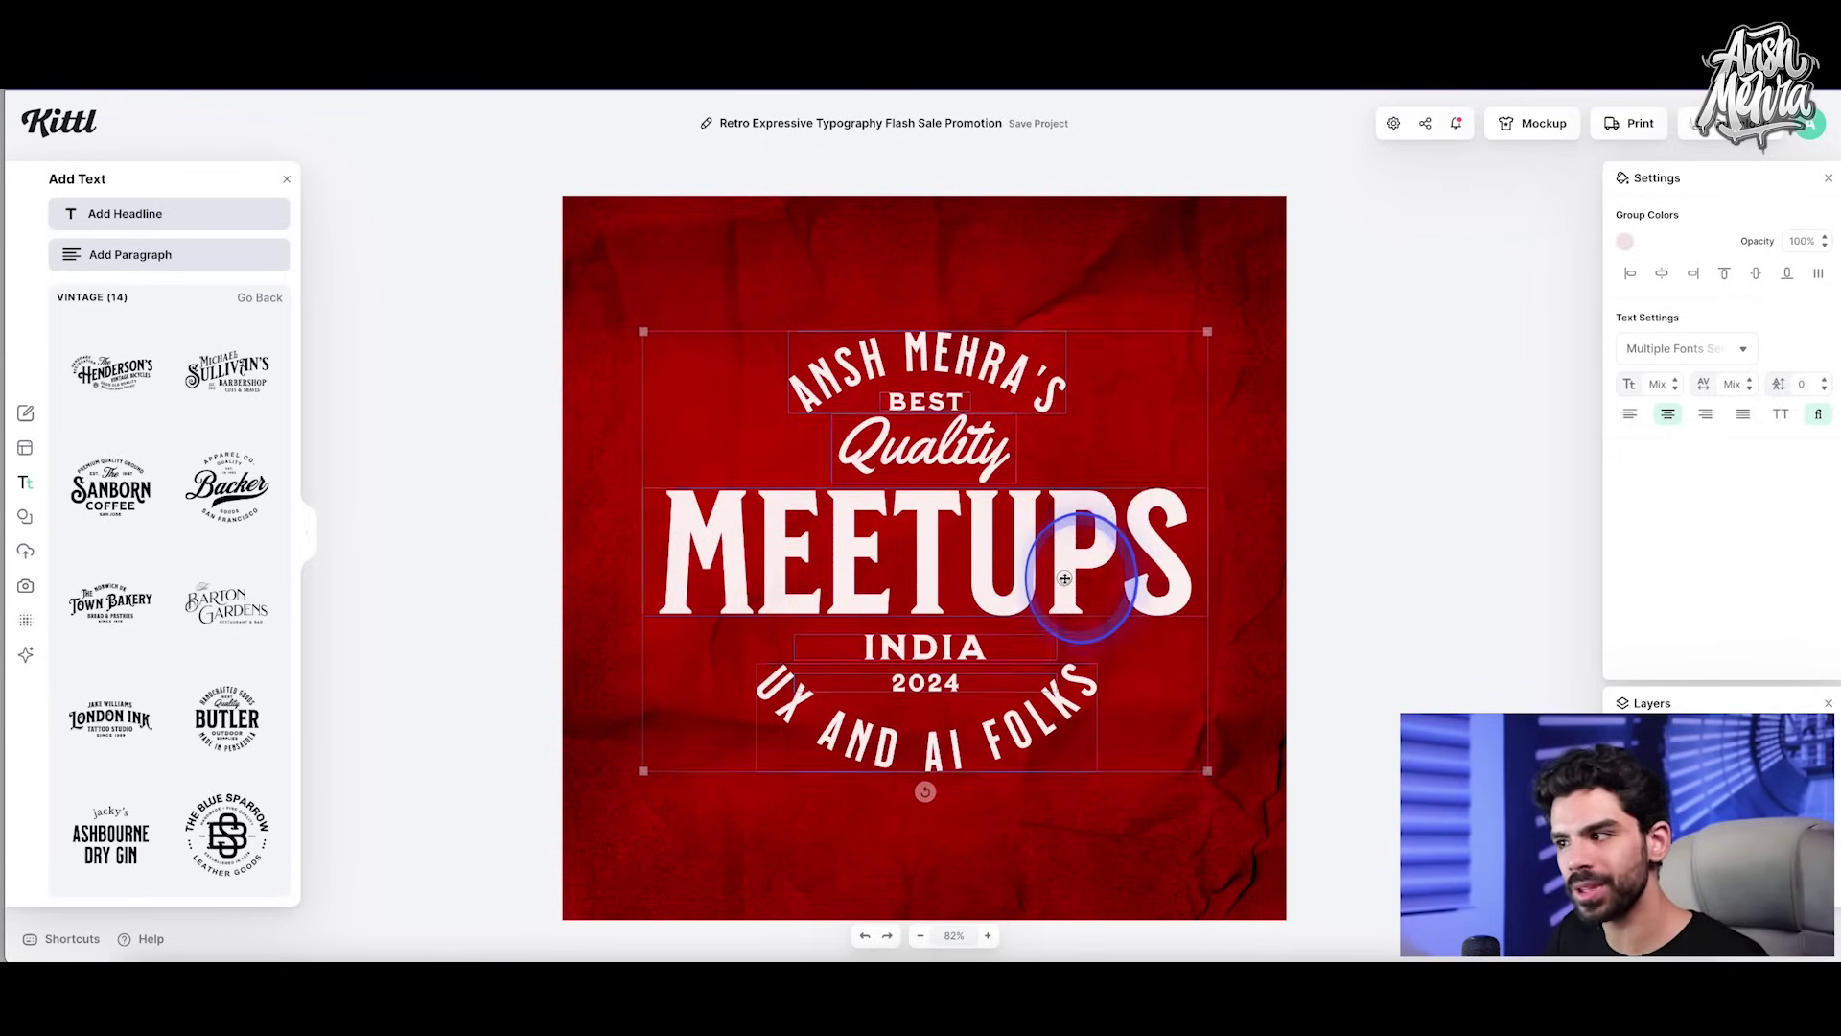
pyautogui.click(1363, 467)
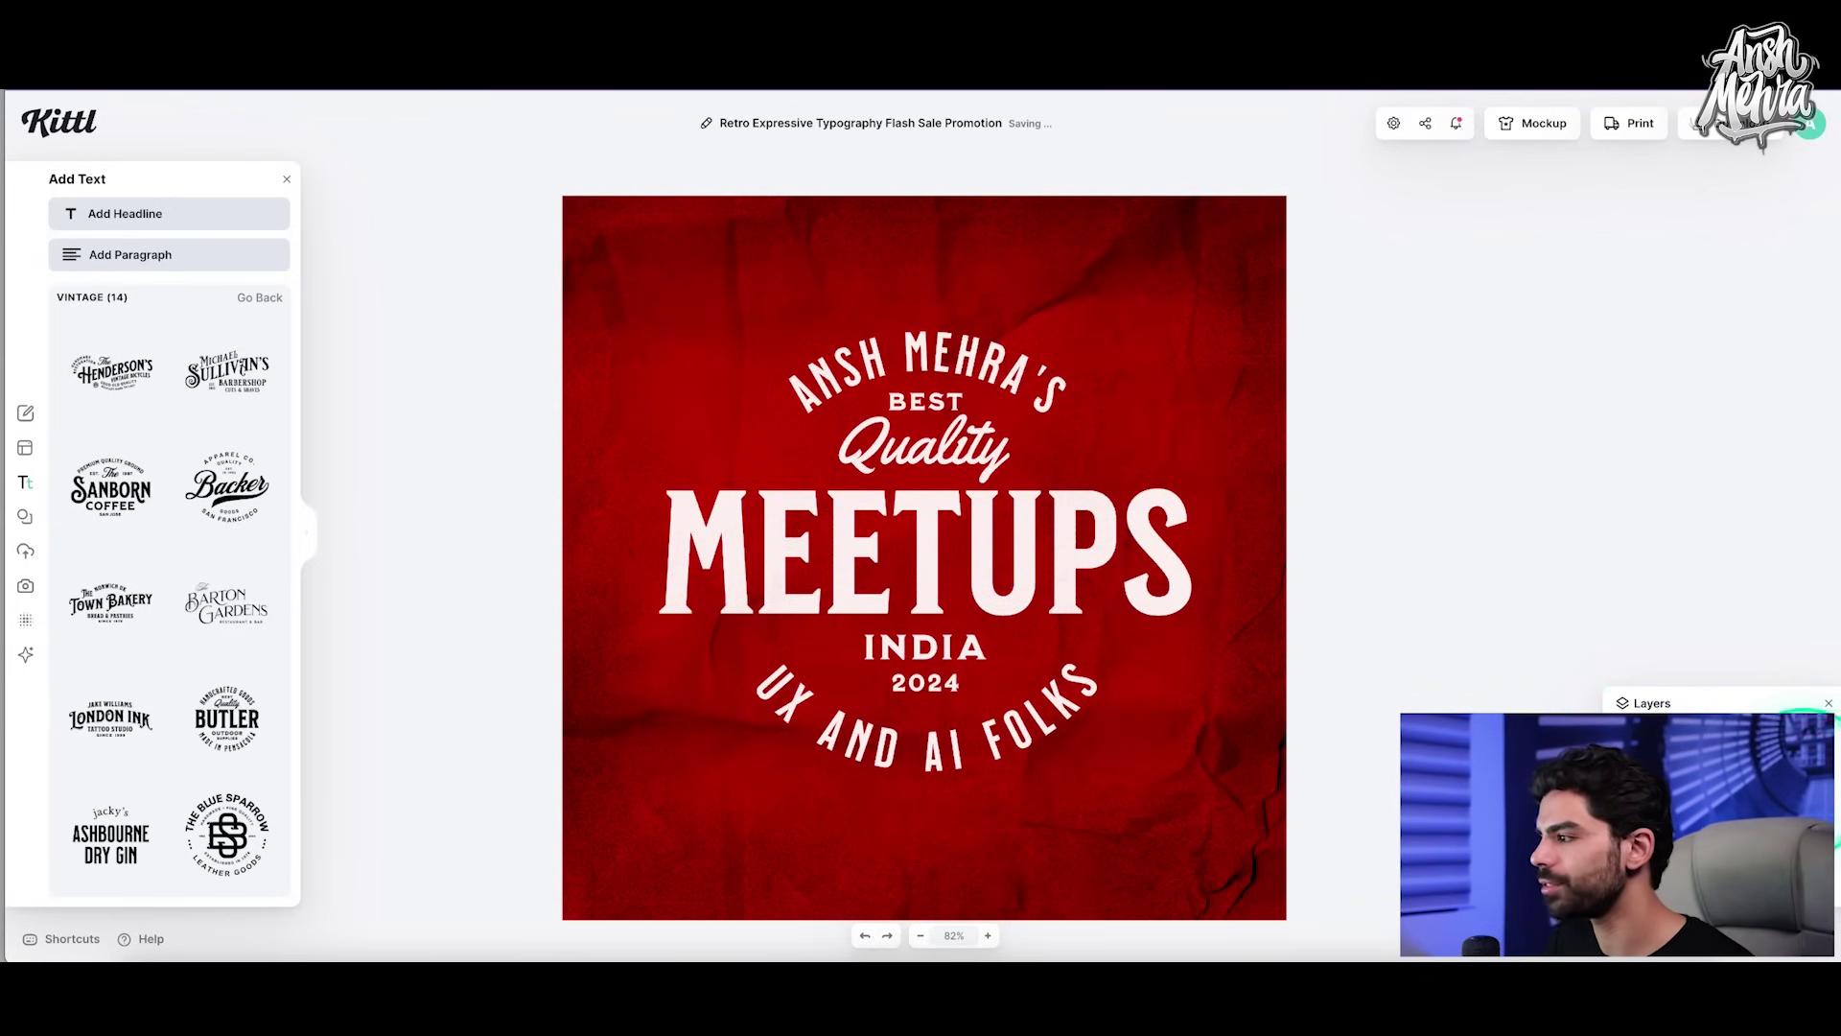
# Step: Hide the red Background layer and recolour all the badge text black
pyautogui.click(1805, 724)
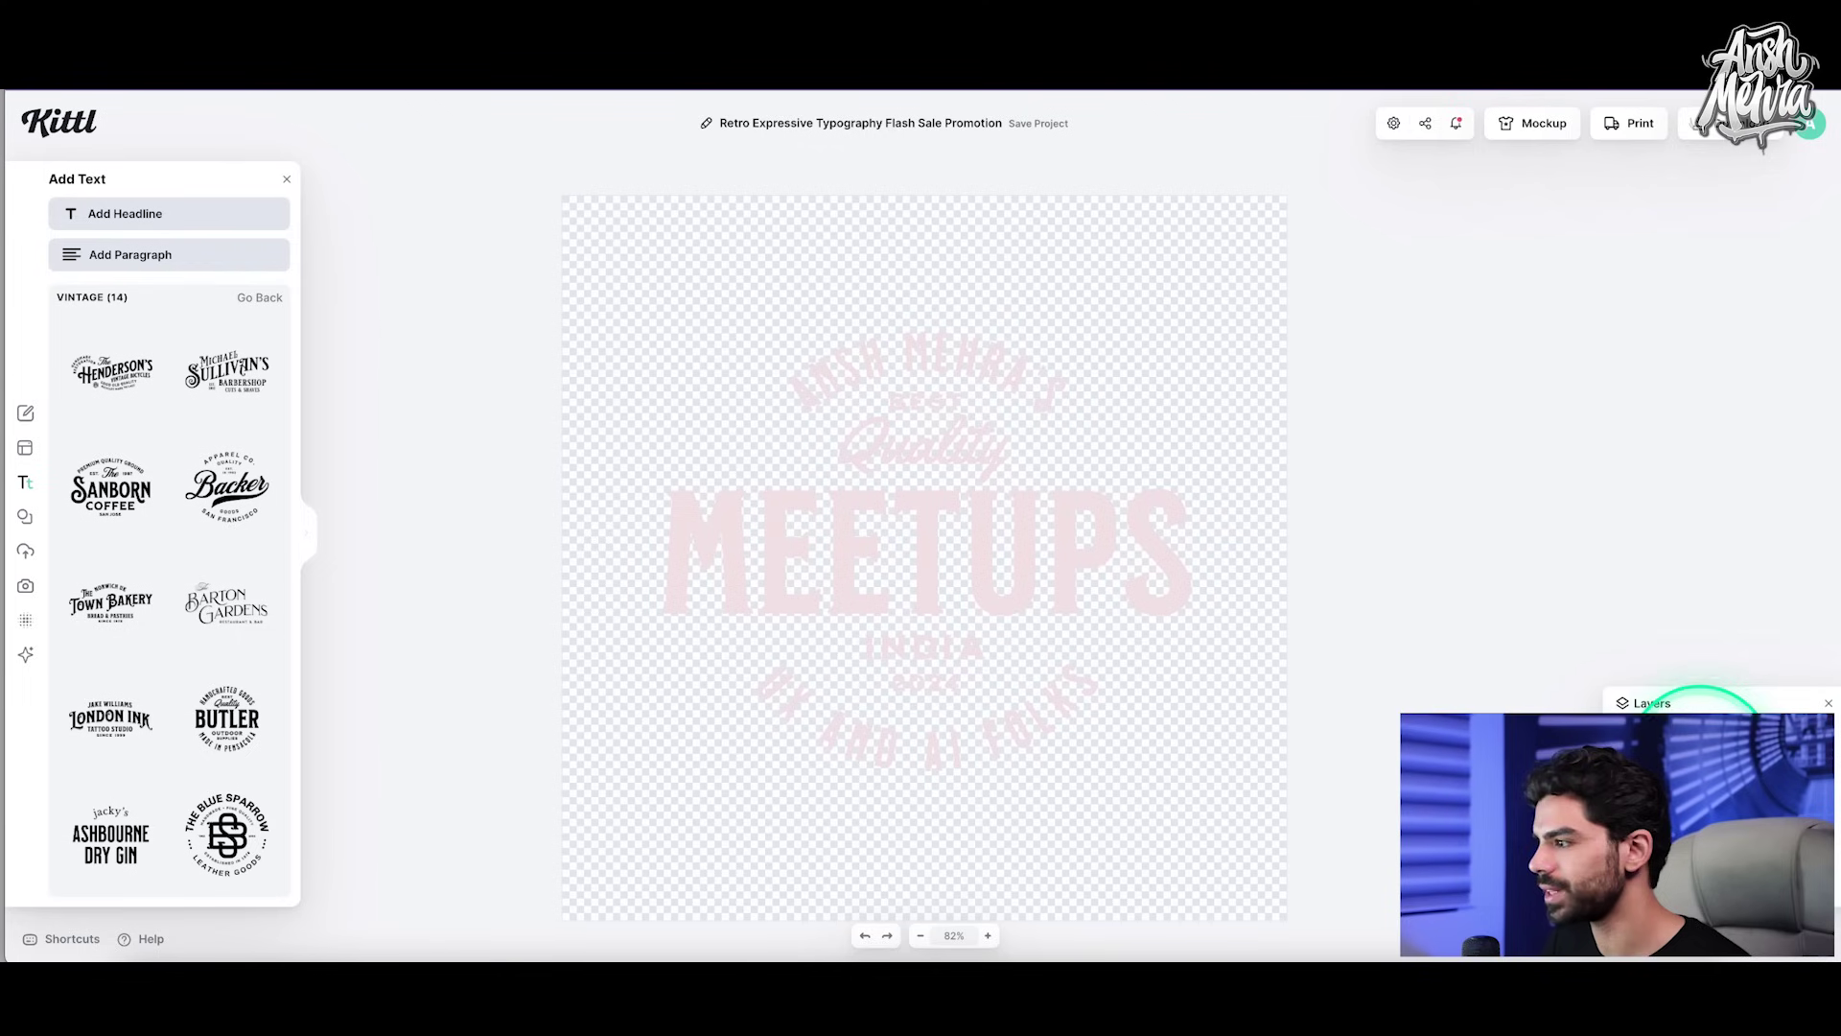
pyautogui.click(1702, 724)
pyautogui.click(1631, 245)
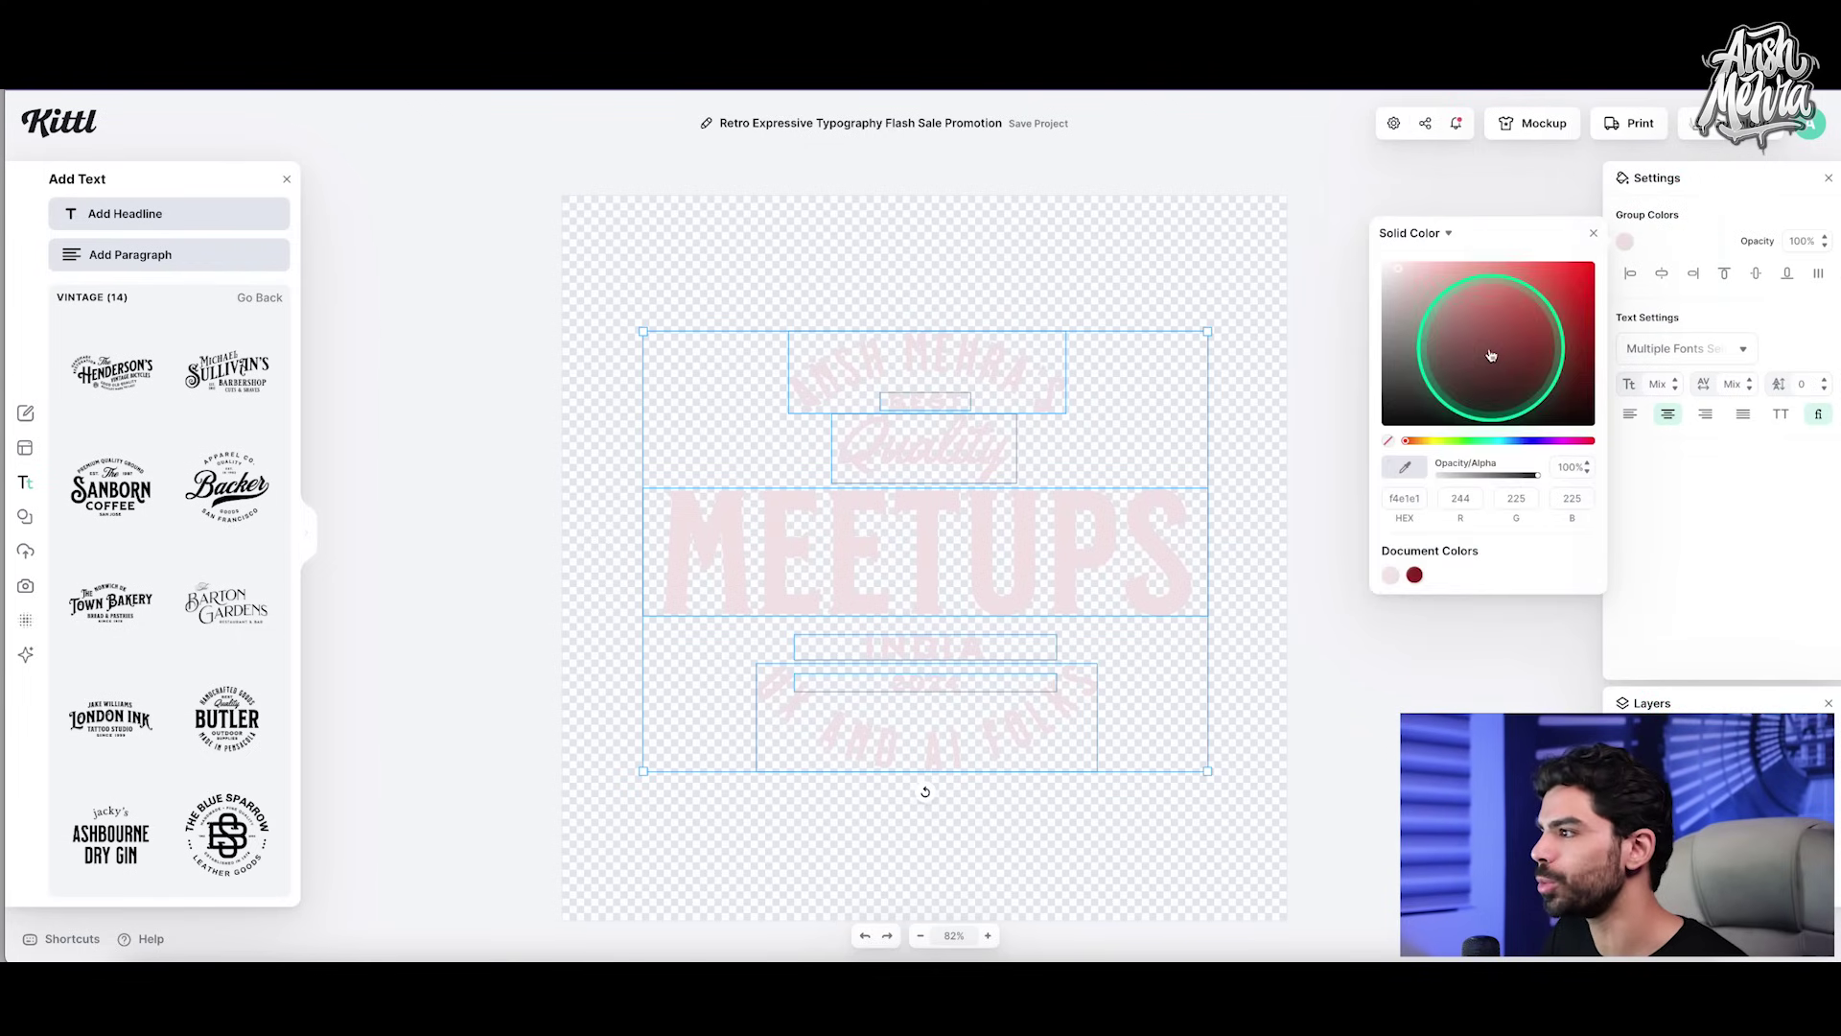
pyautogui.moveTo(1488, 358); pyautogui.dragTo(1324, 435)
pyautogui.click(1502, 142)
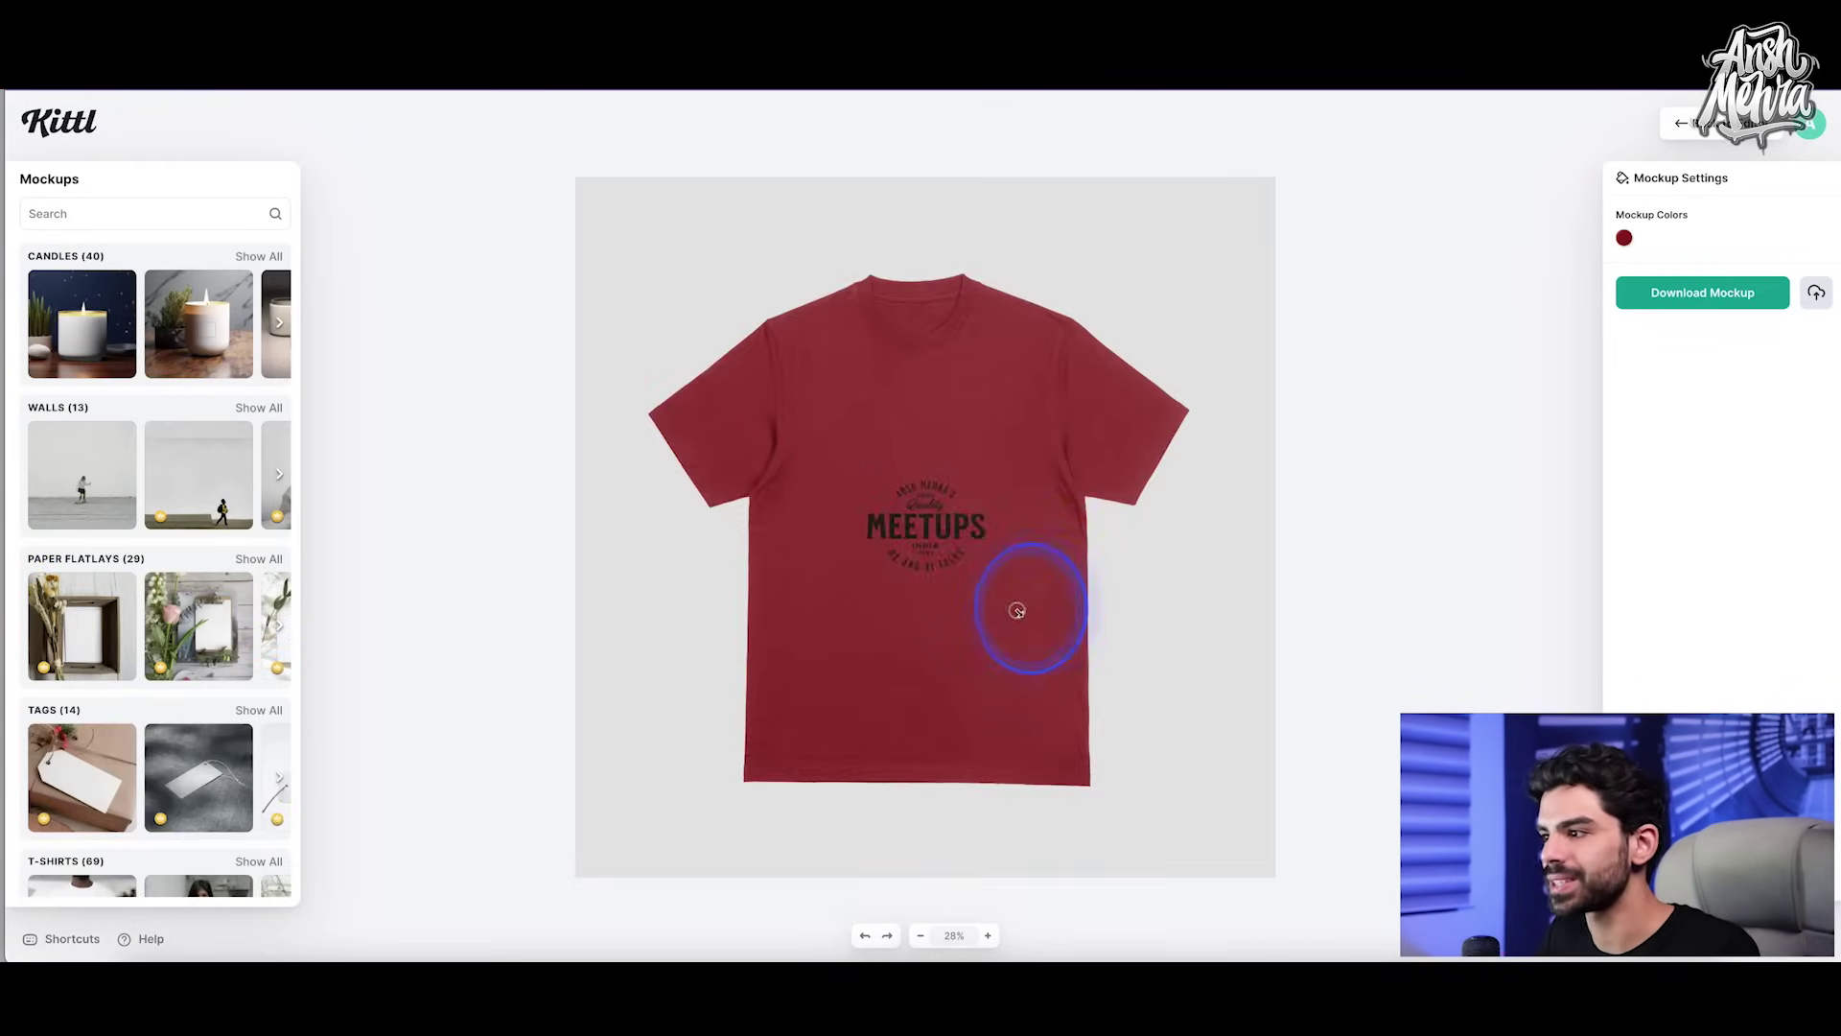
# Step: Enlarge the design on the T-shirt and try pale pink, sage green and blue shirt colours
pyautogui.moveTo(1016, 611); pyautogui.dragTo(1094, 689)
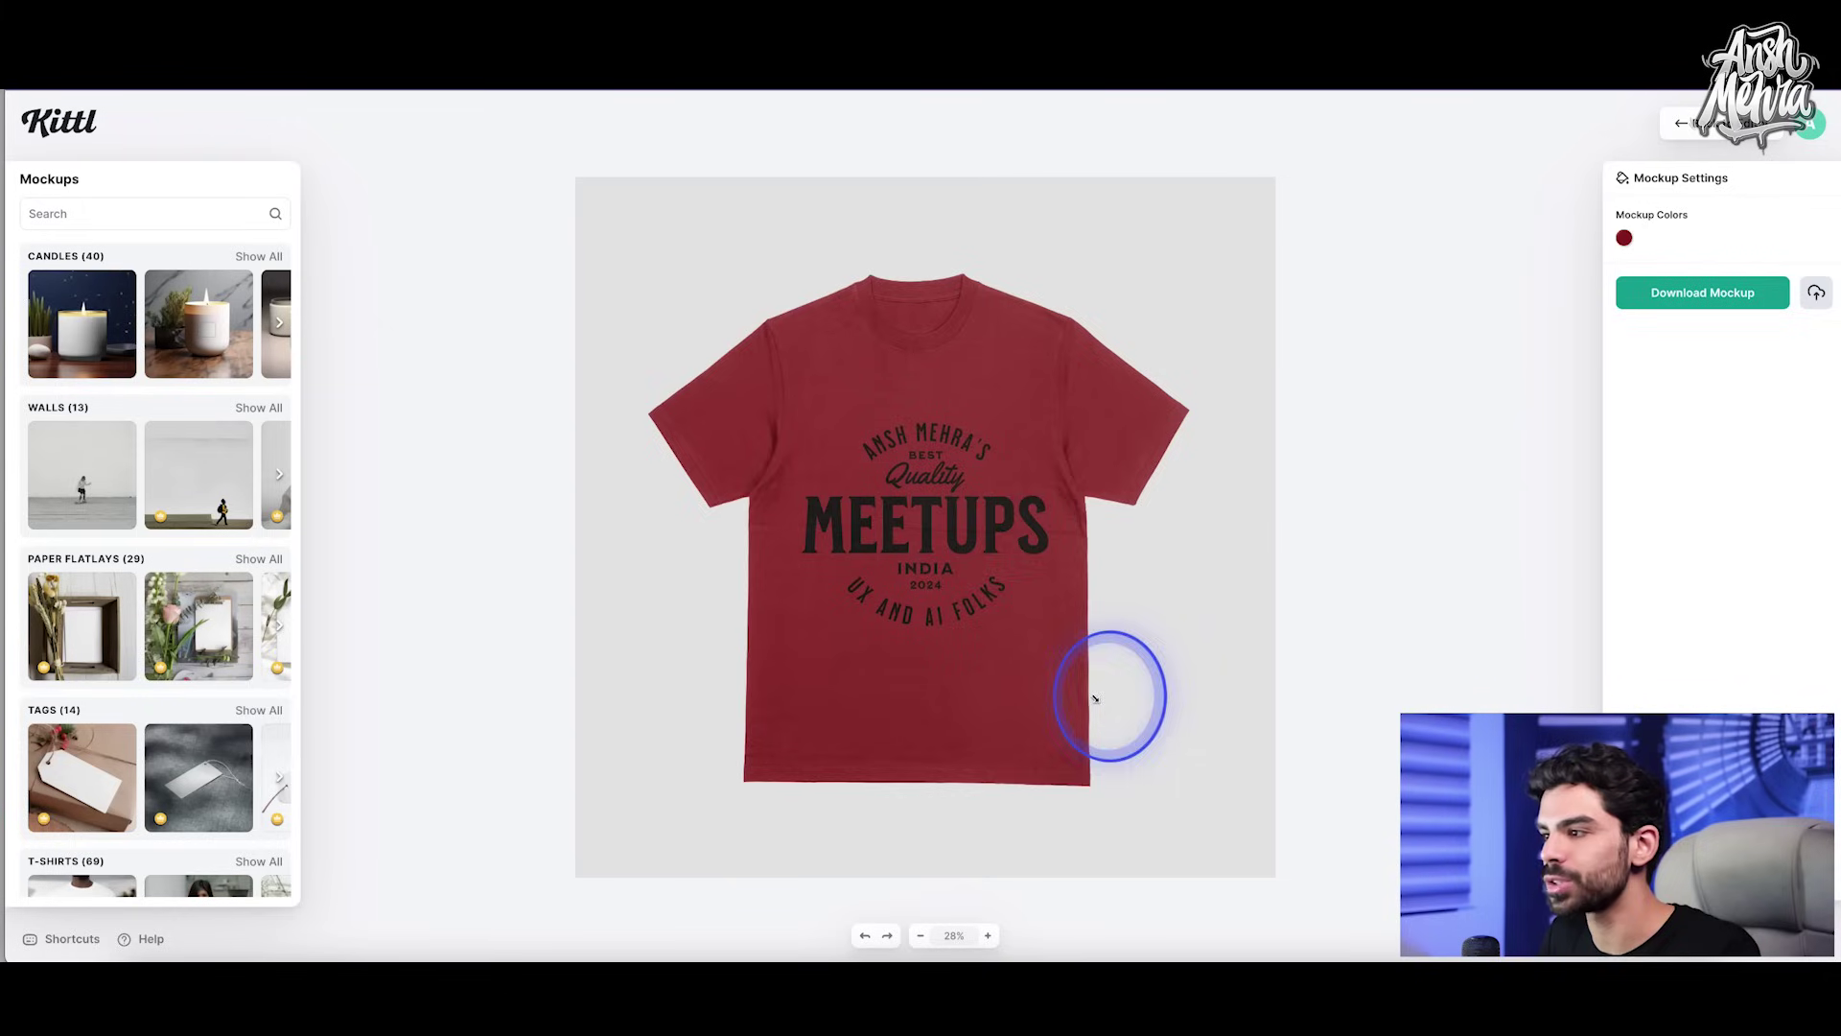
pyautogui.click(1624, 238)
pyautogui.moveTo(1554, 305); pyautogui.dragTo(1410, 285)
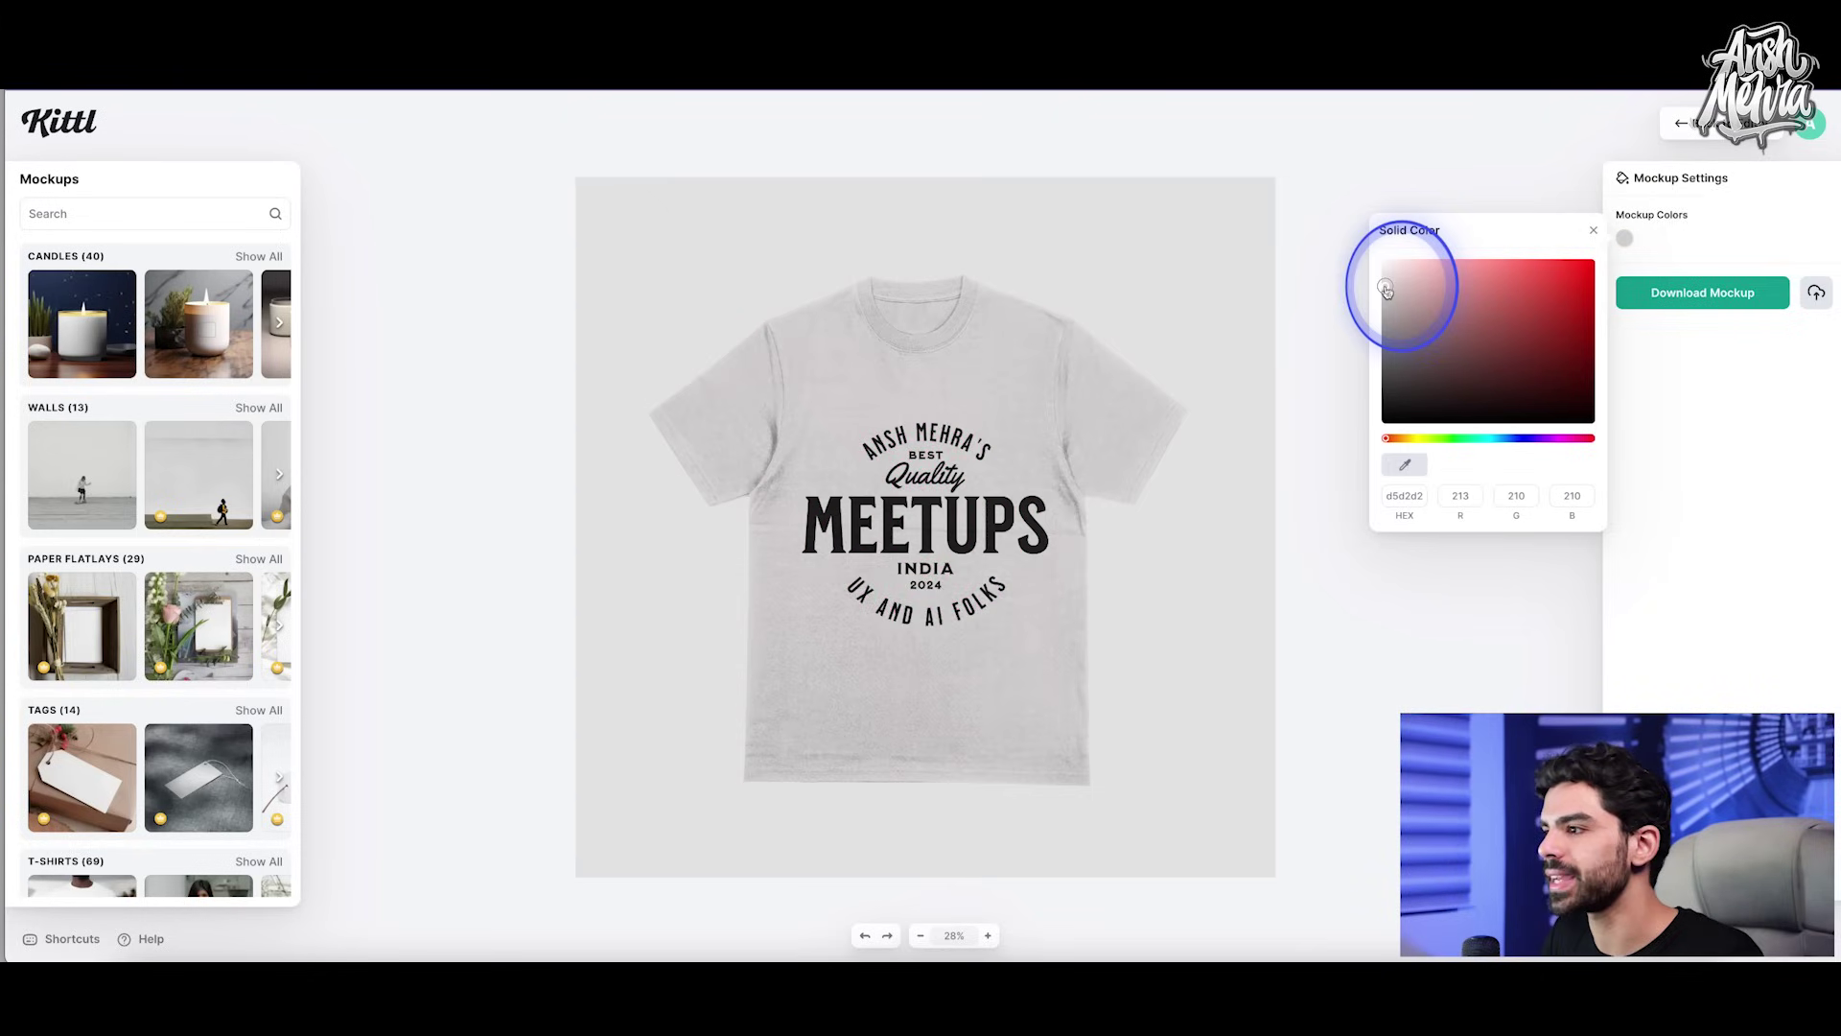
pyautogui.click(1435, 438)
pyautogui.click(1569, 266)
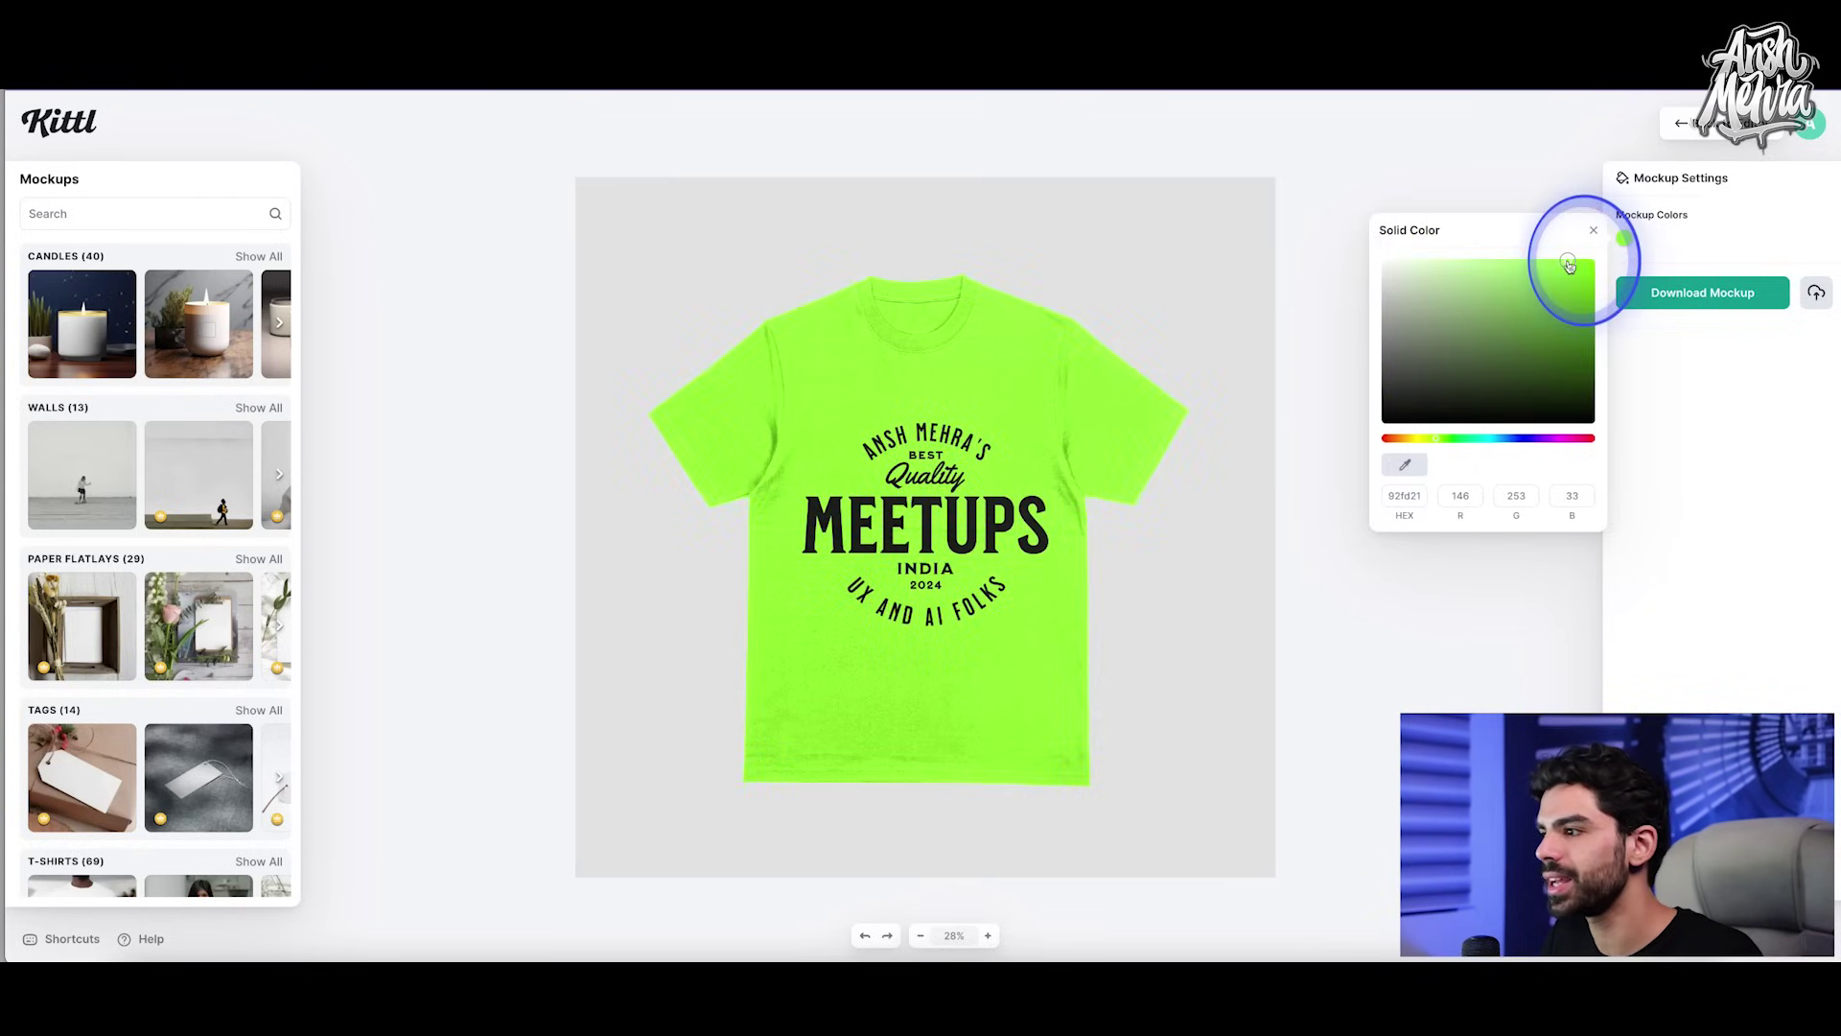
pyautogui.moveTo(1565, 276)
pyautogui.mouseDown()
pyautogui.moveTo(1541, 361)
pyautogui.moveTo(1406, 295)
pyautogui.mouseUp()
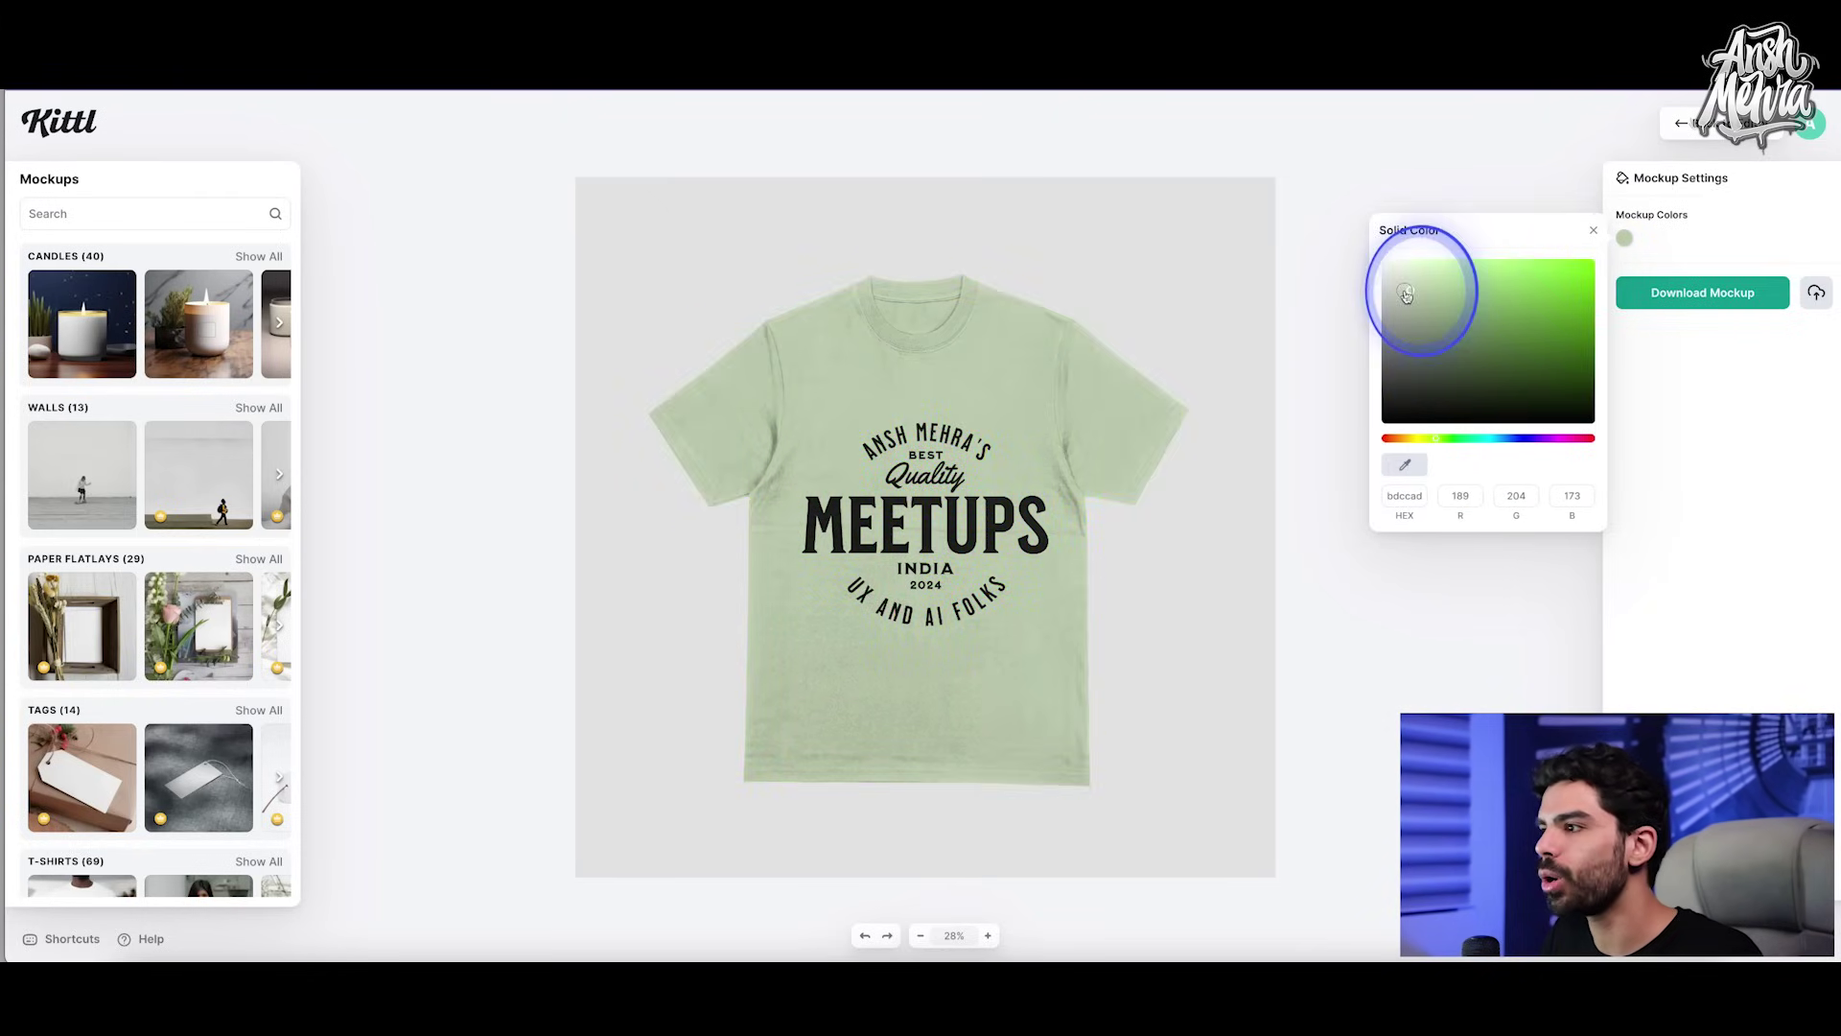
pyautogui.moveTo(1509, 441); pyautogui.dragTo(1518, 439)
pyautogui.click(1540, 333)
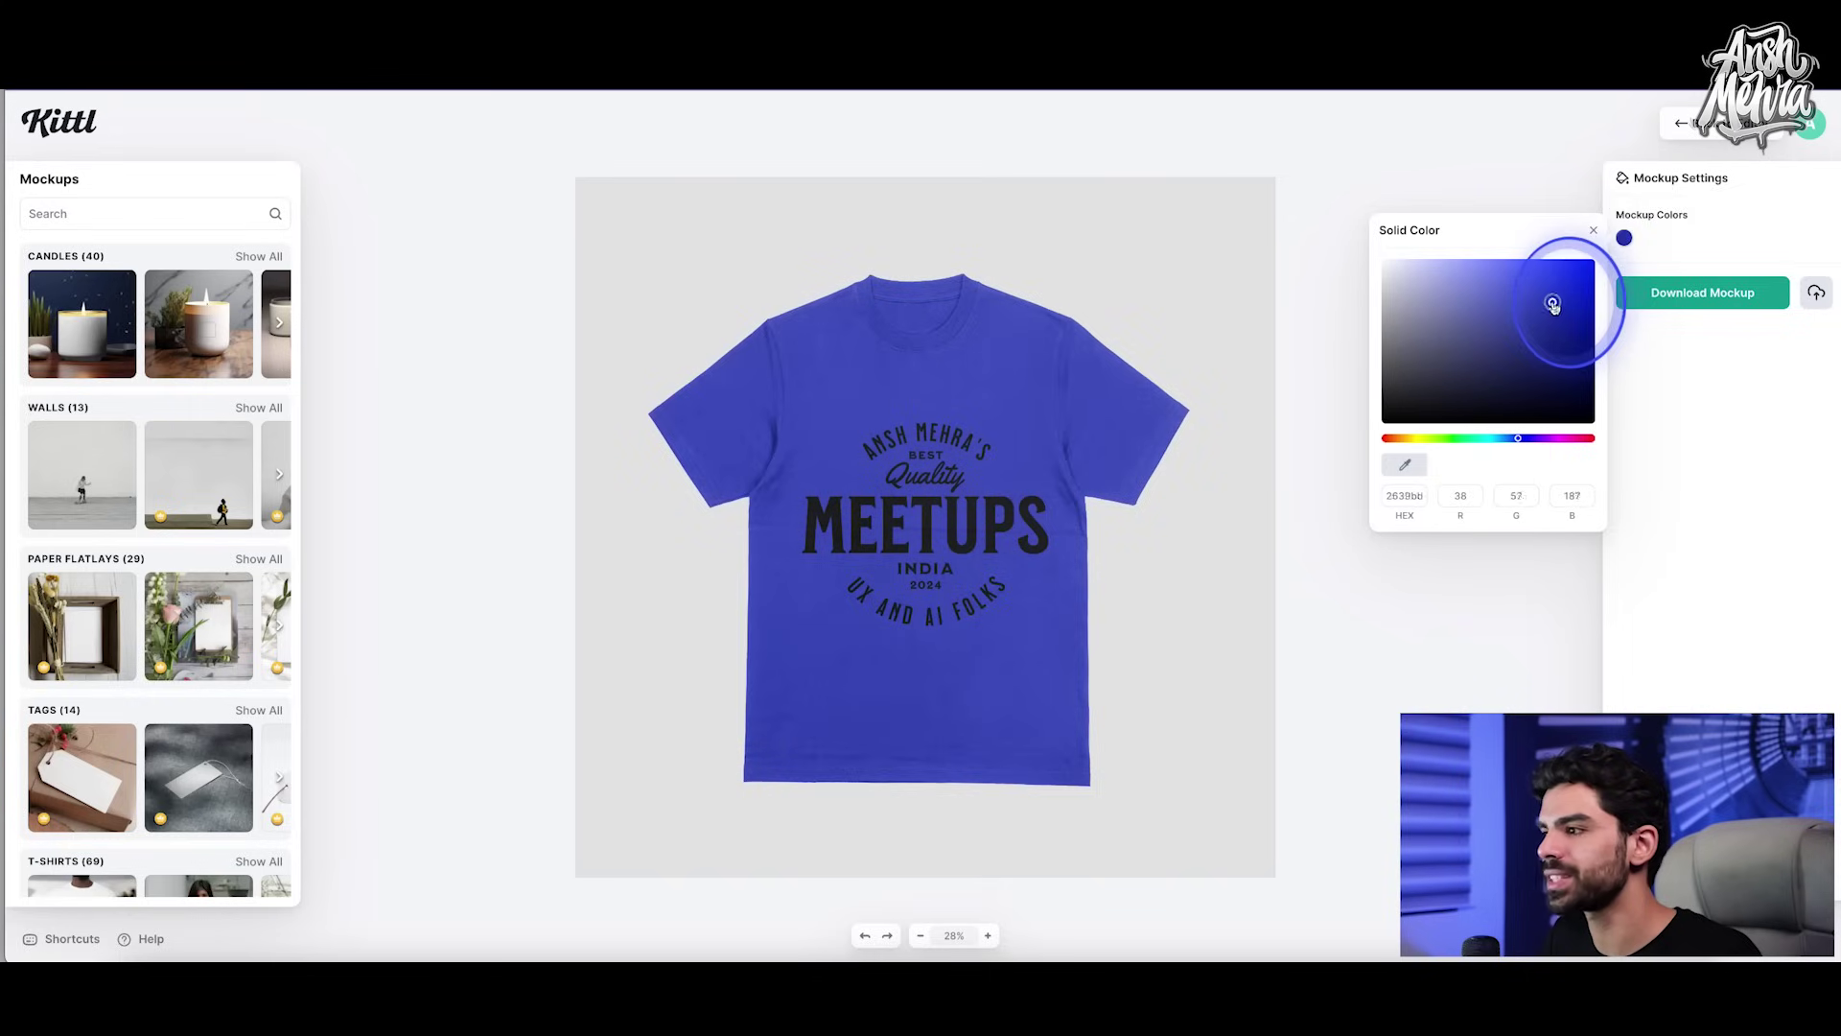
pyautogui.moveTo(1553, 305); pyautogui.dragTo(1566, 241)
pyautogui.click(919, 582)
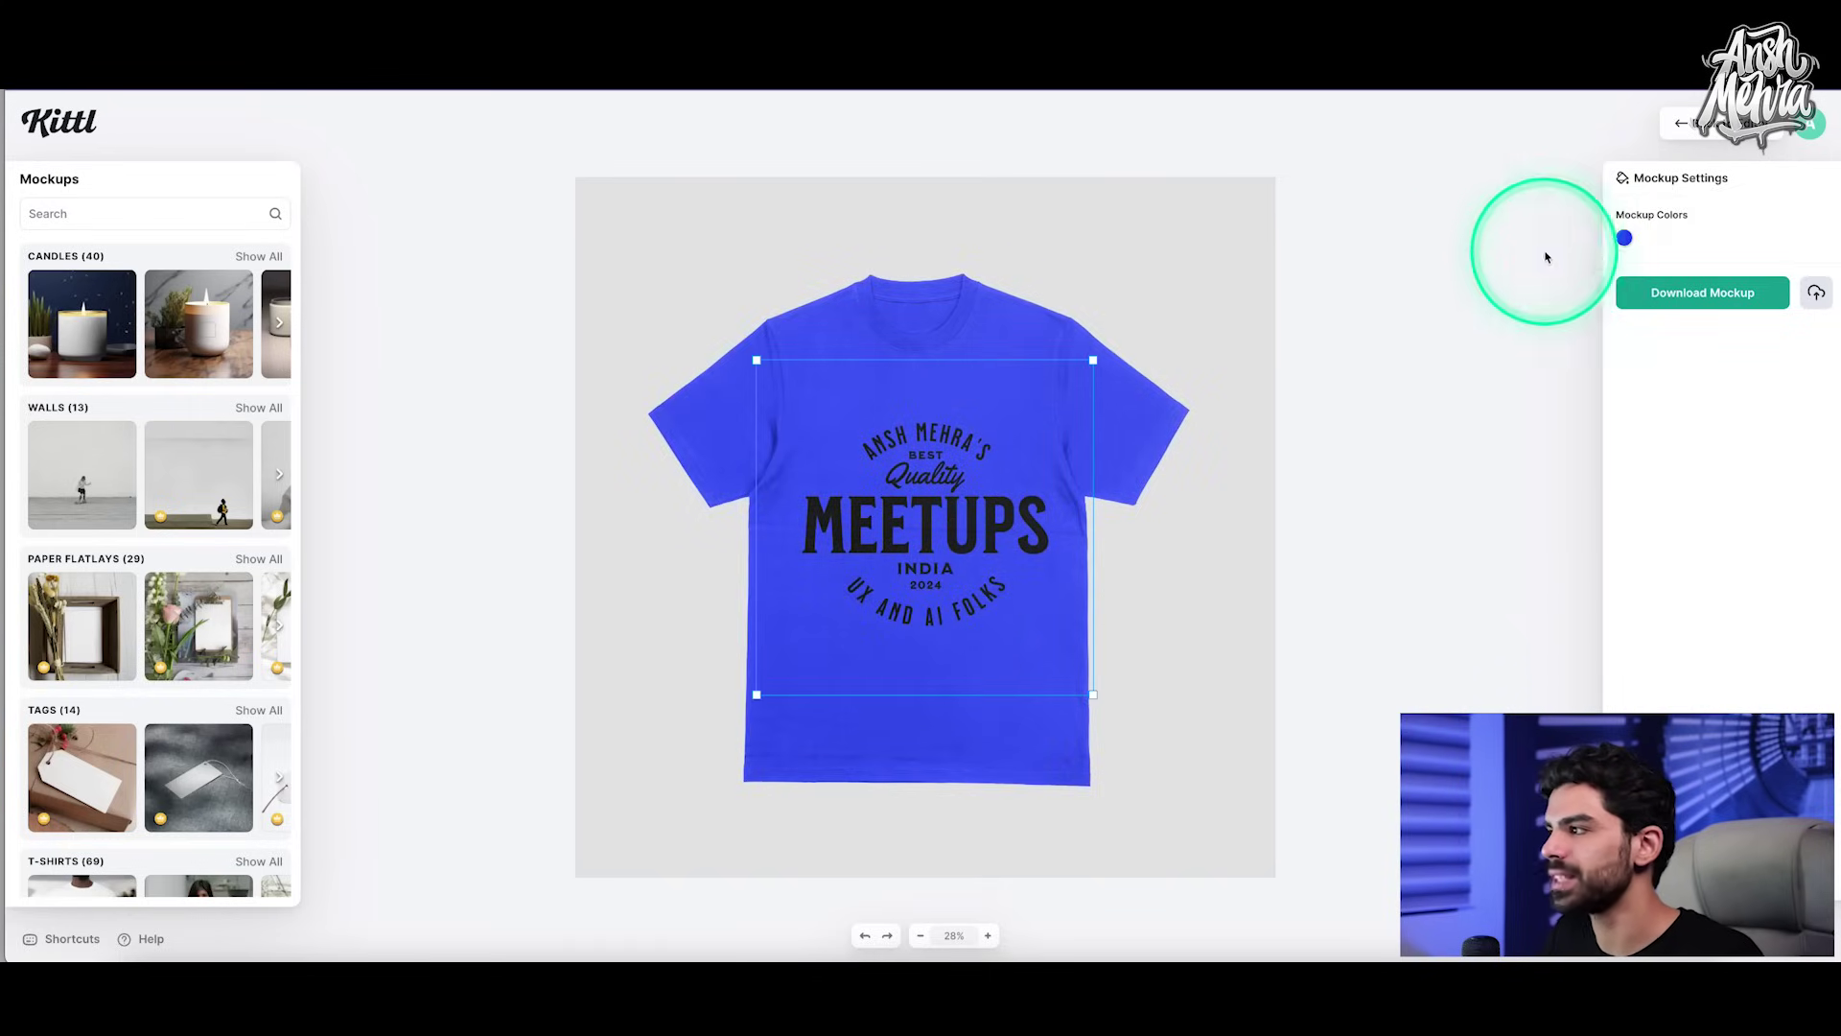
# Step: Make the T-shirt white, nudge the print slightly, then pick a paper flatlay mockup
pyautogui.click(1625, 238)
pyautogui.moveTo(1566, 252); pyautogui.dragTo(1356, 247)
pyautogui.click(1307, 230)
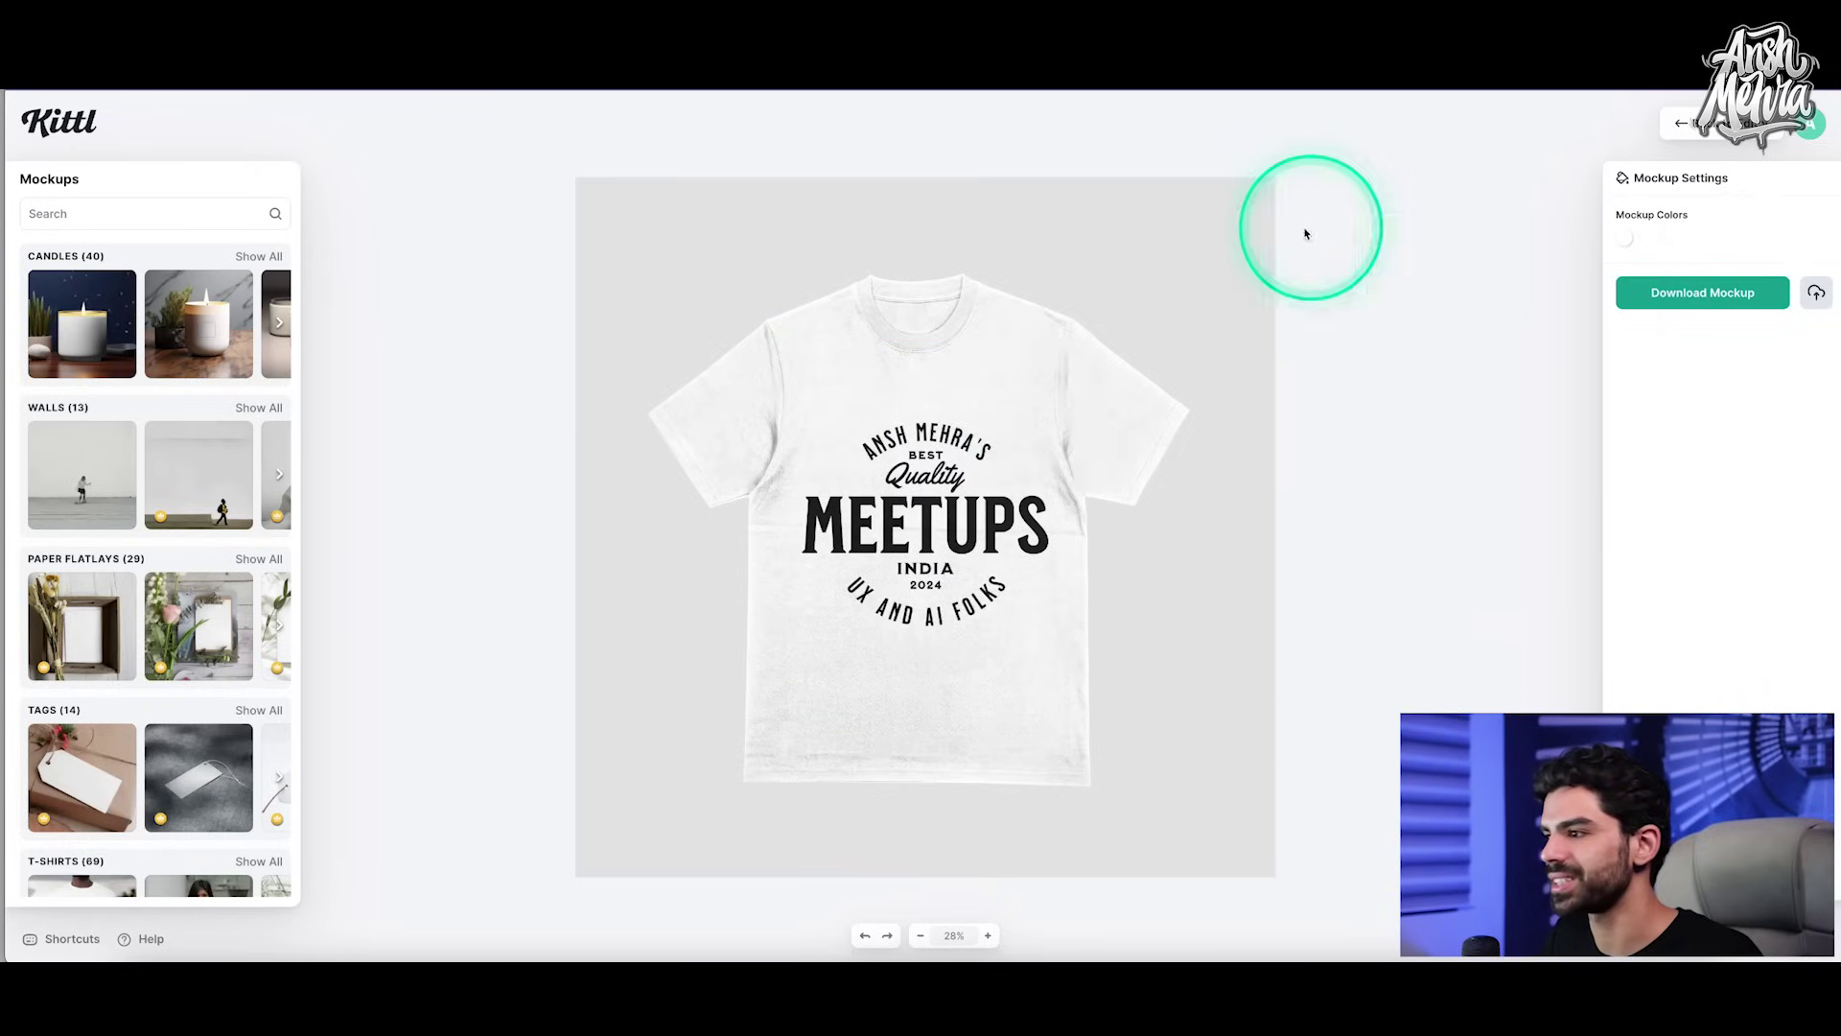
pyautogui.click(932, 482)
pyautogui.moveTo(933, 482); pyautogui.dragTo(926, 475)
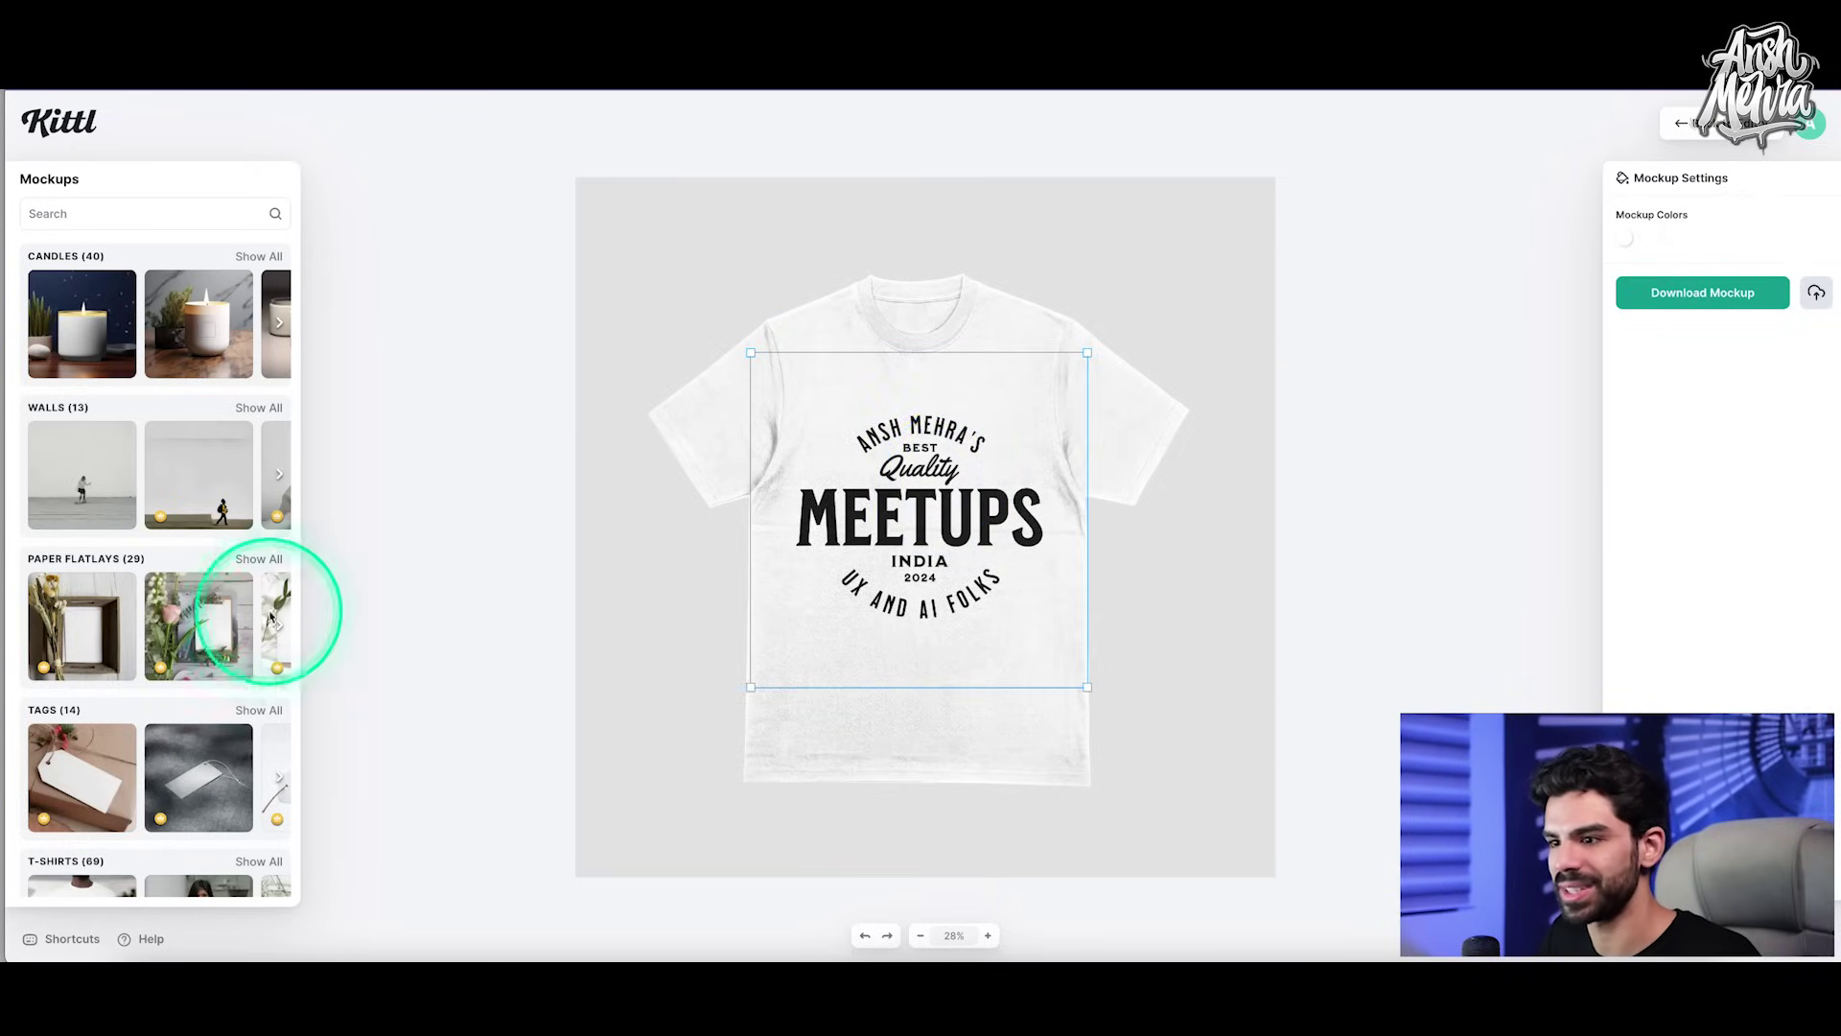
pyautogui.click(109, 614)
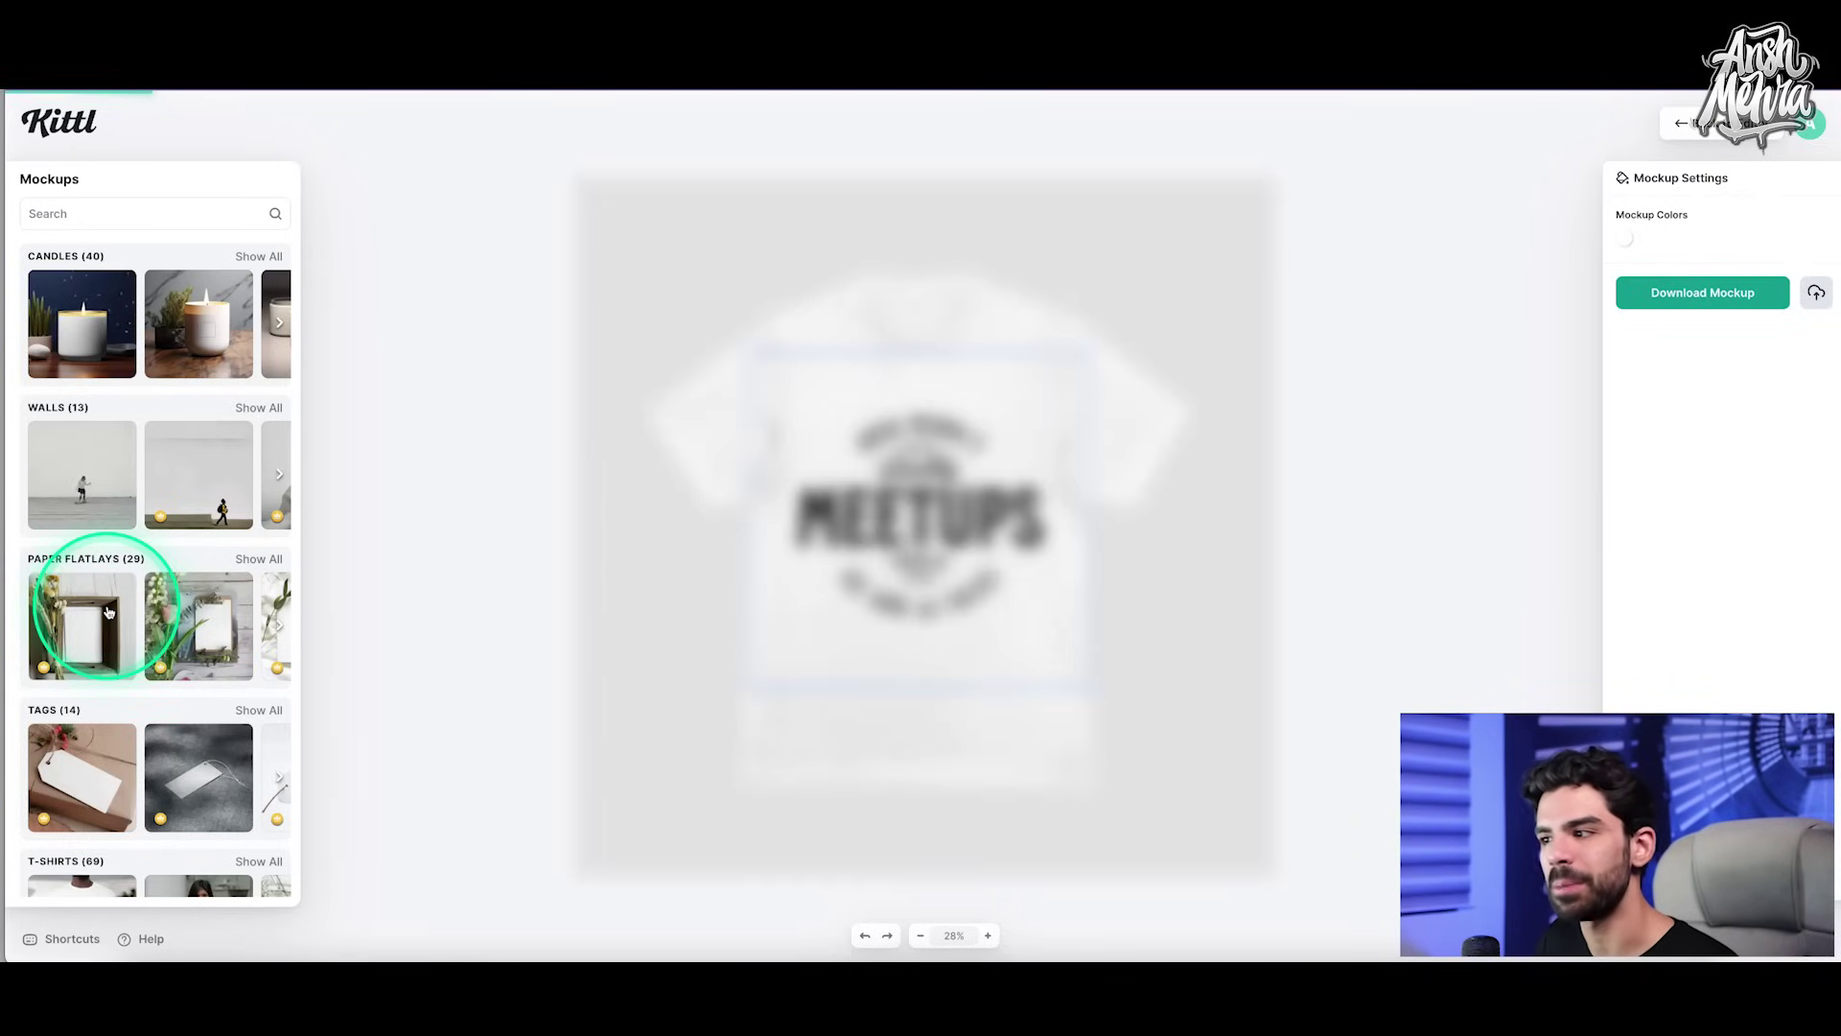
# Step: Switch to the seated-woman sweater mockup and enlarge and reposition the MEETUPS design
pyautogui.scroll(-2, 144, 612)
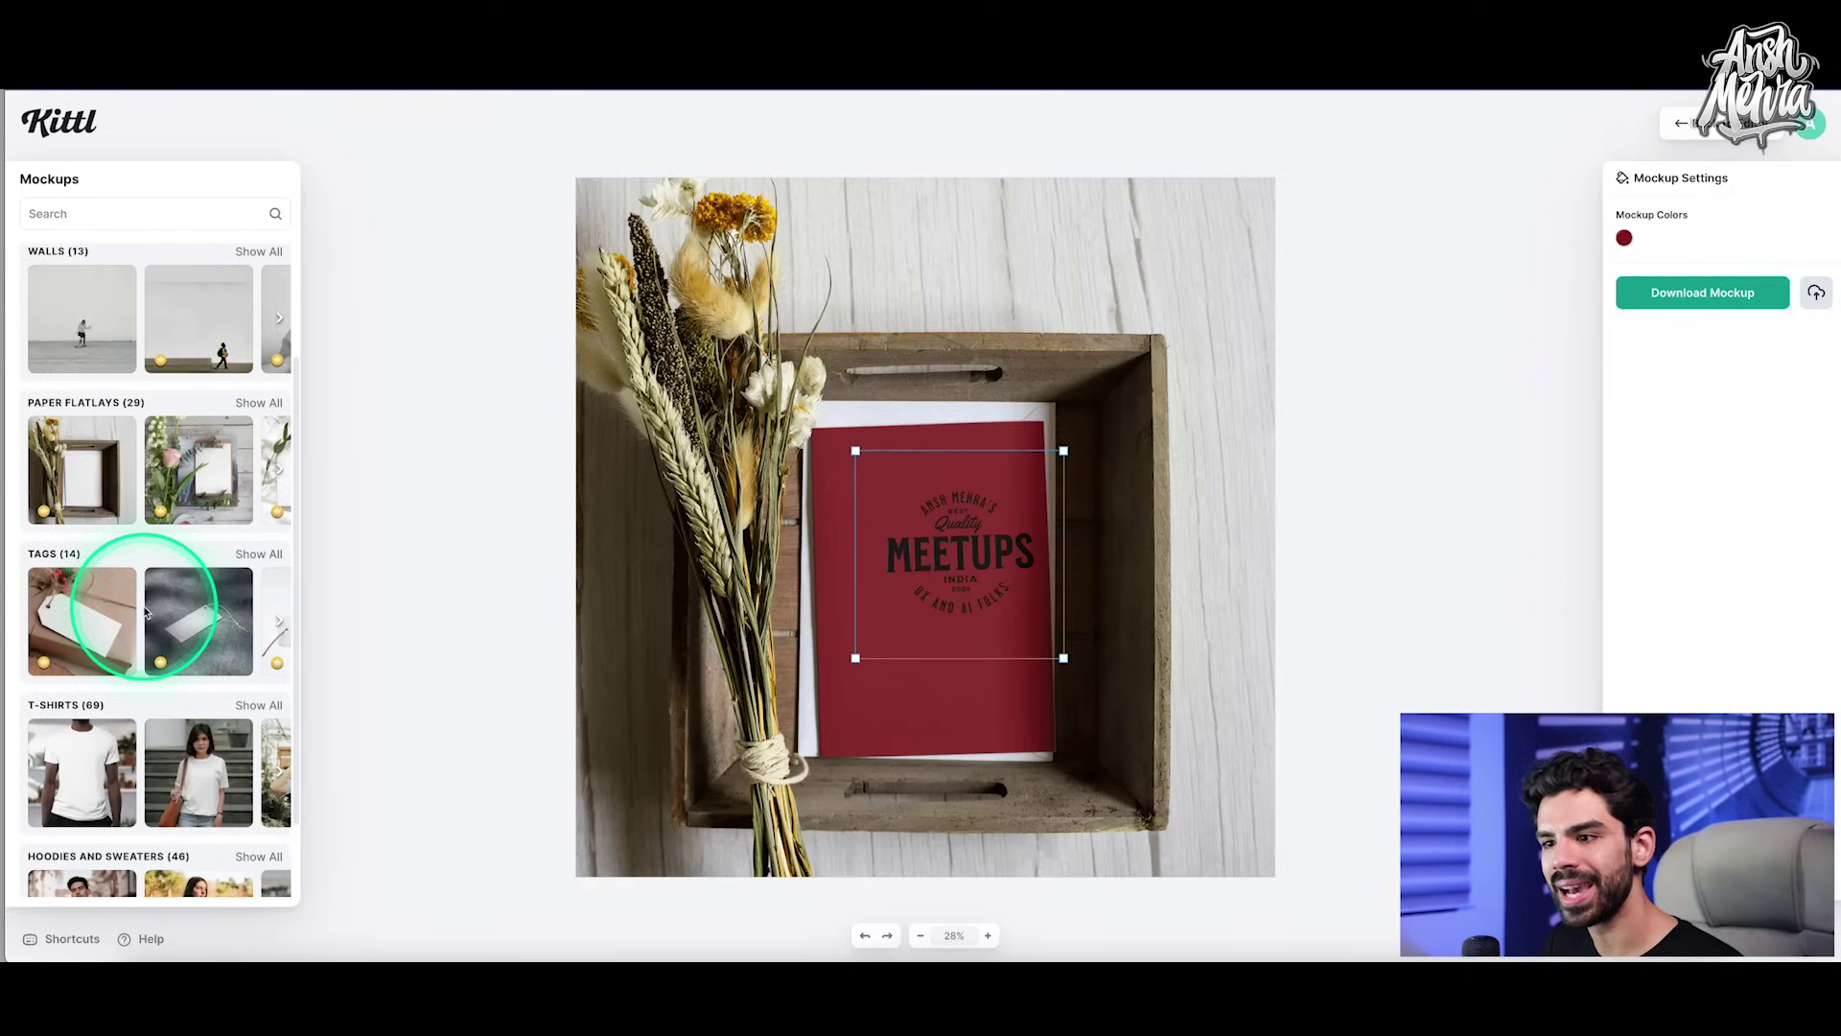
pyautogui.scroll(-2, 146, 611)
pyautogui.scroll(-2, 146, 612)
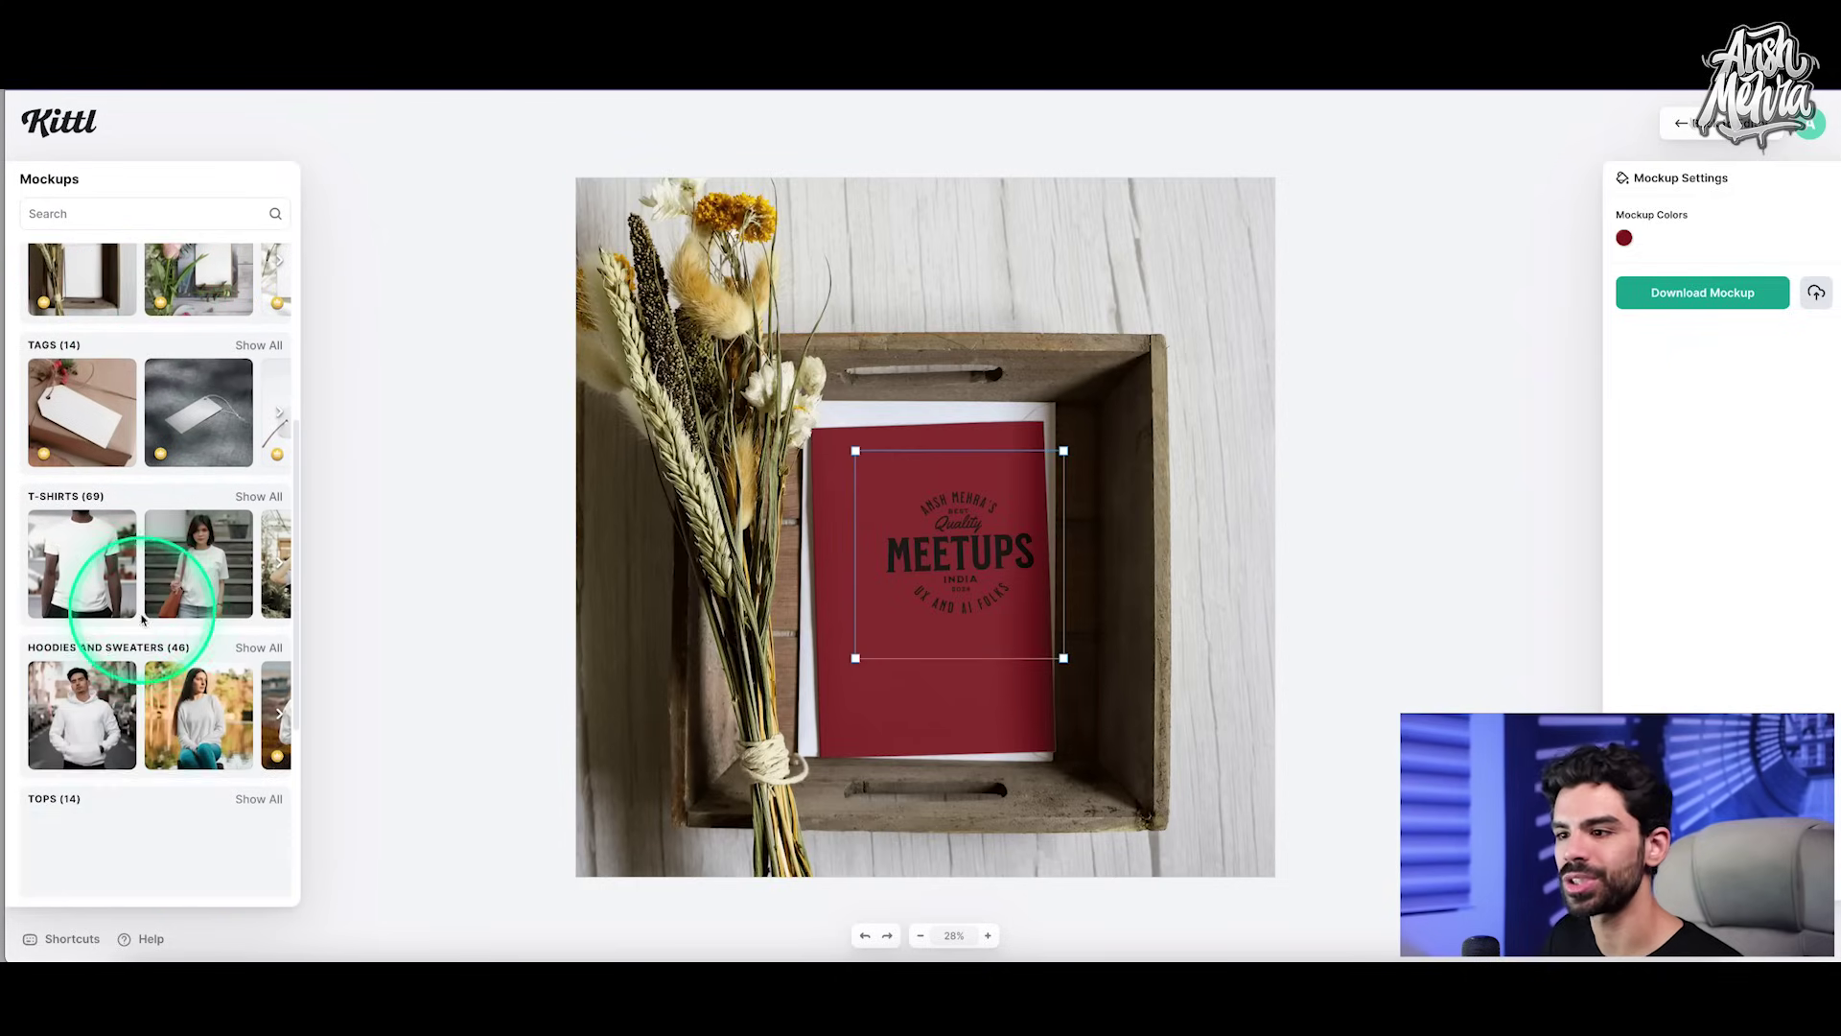
pyautogui.click(177, 719)
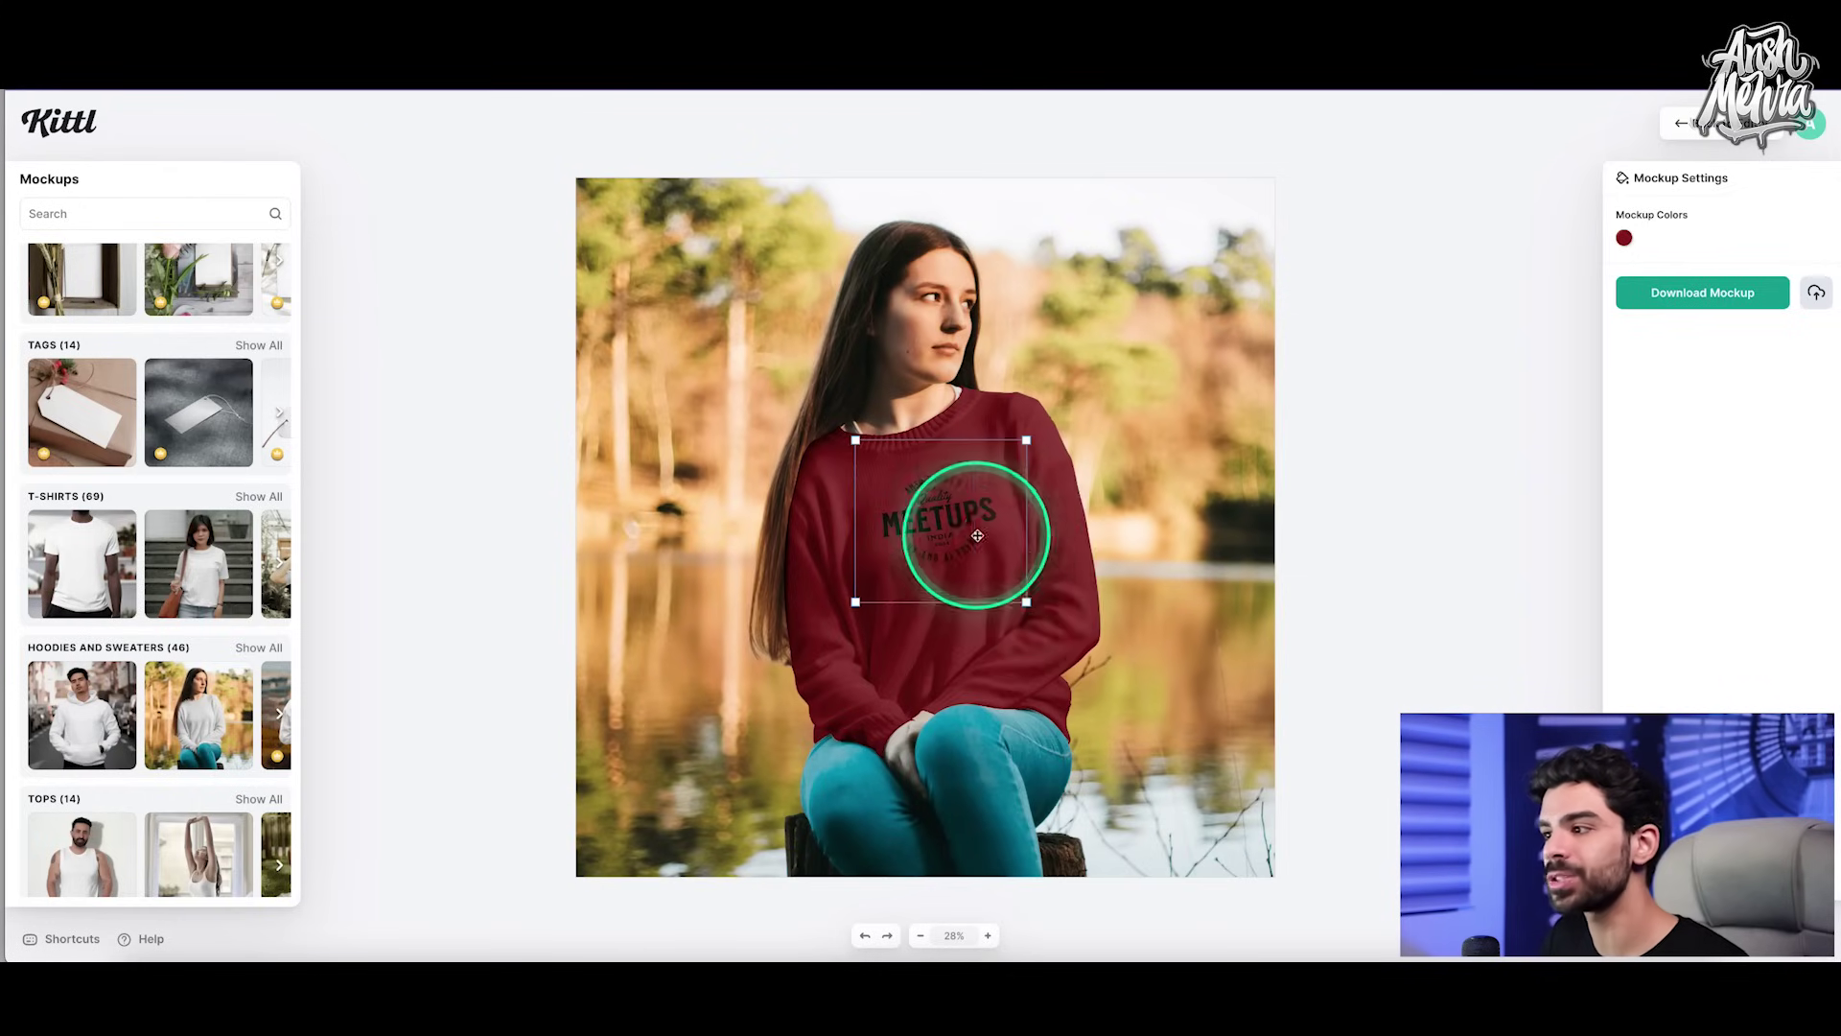
pyautogui.moveTo(1027, 607)
pyautogui.mouseDown()
pyautogui.moveTo(1100, 631)
pyautogui.moveTo(1044, 623)
pyautogui.mouseUp()
pyautogui.moveTo(974, 534)
pyautogui.mouseDown()
pyautogui.moveTo(946, 555)
pyautogui.moveTo(953, 525)
pyautogui.mouseUp()
# Step: Change the sweater colour from maroon to white and deselect the design
pyautogui.click(1624, 238)
pyautogui.moveTo(1527, 371); pyautogui.dragTo(1336, 246)
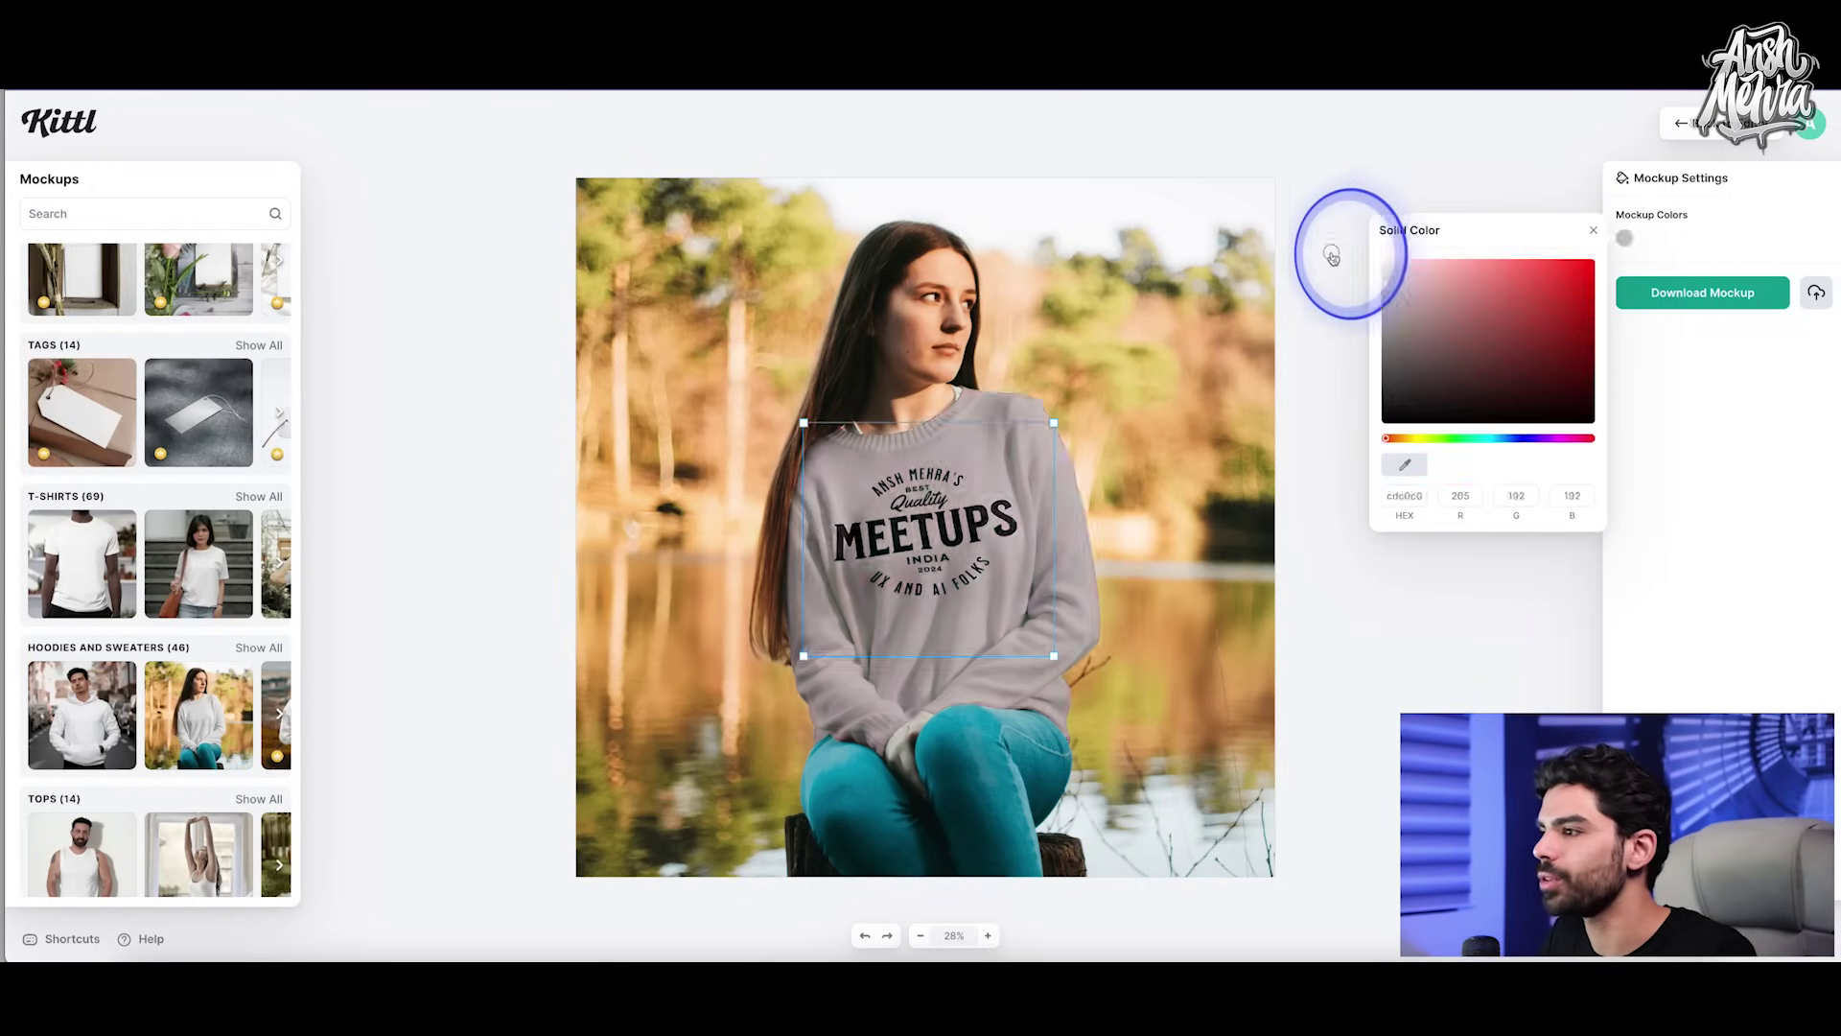
pyautogui.click(1594, 230)
pyautogui.click(1384, 311)
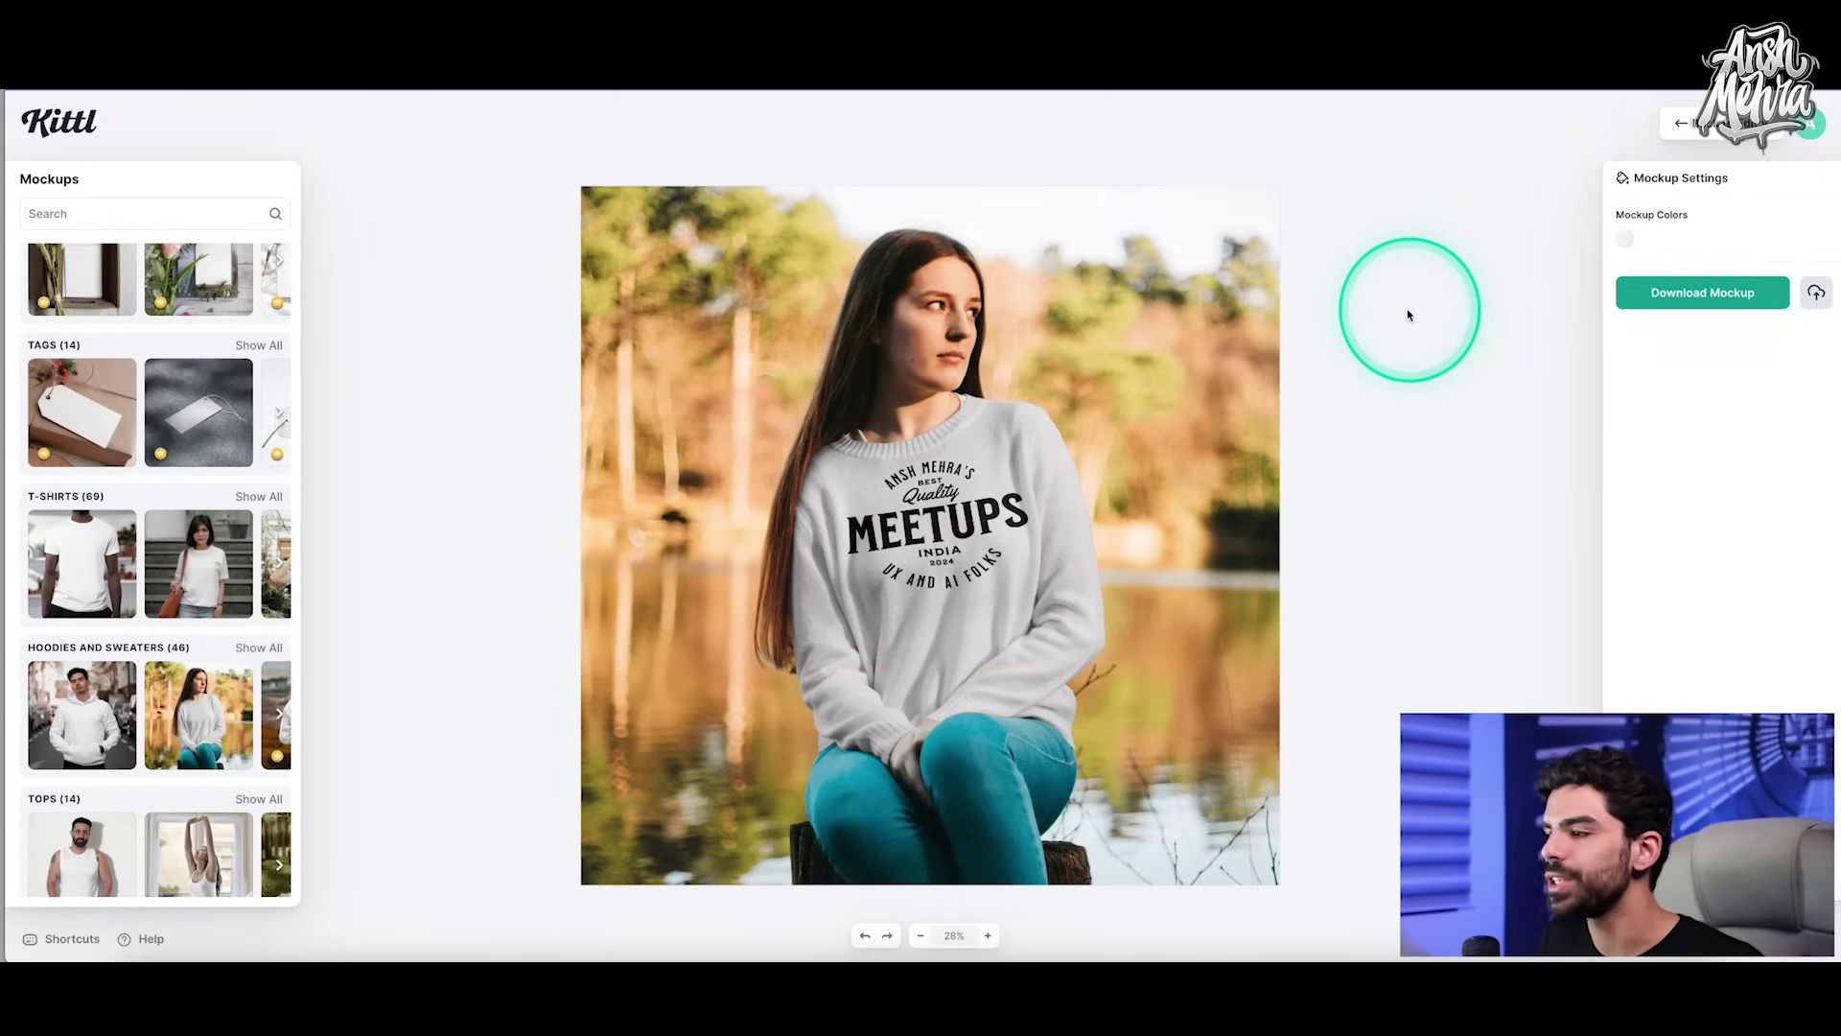
pyautogui.scroll(-6, 185, 644)
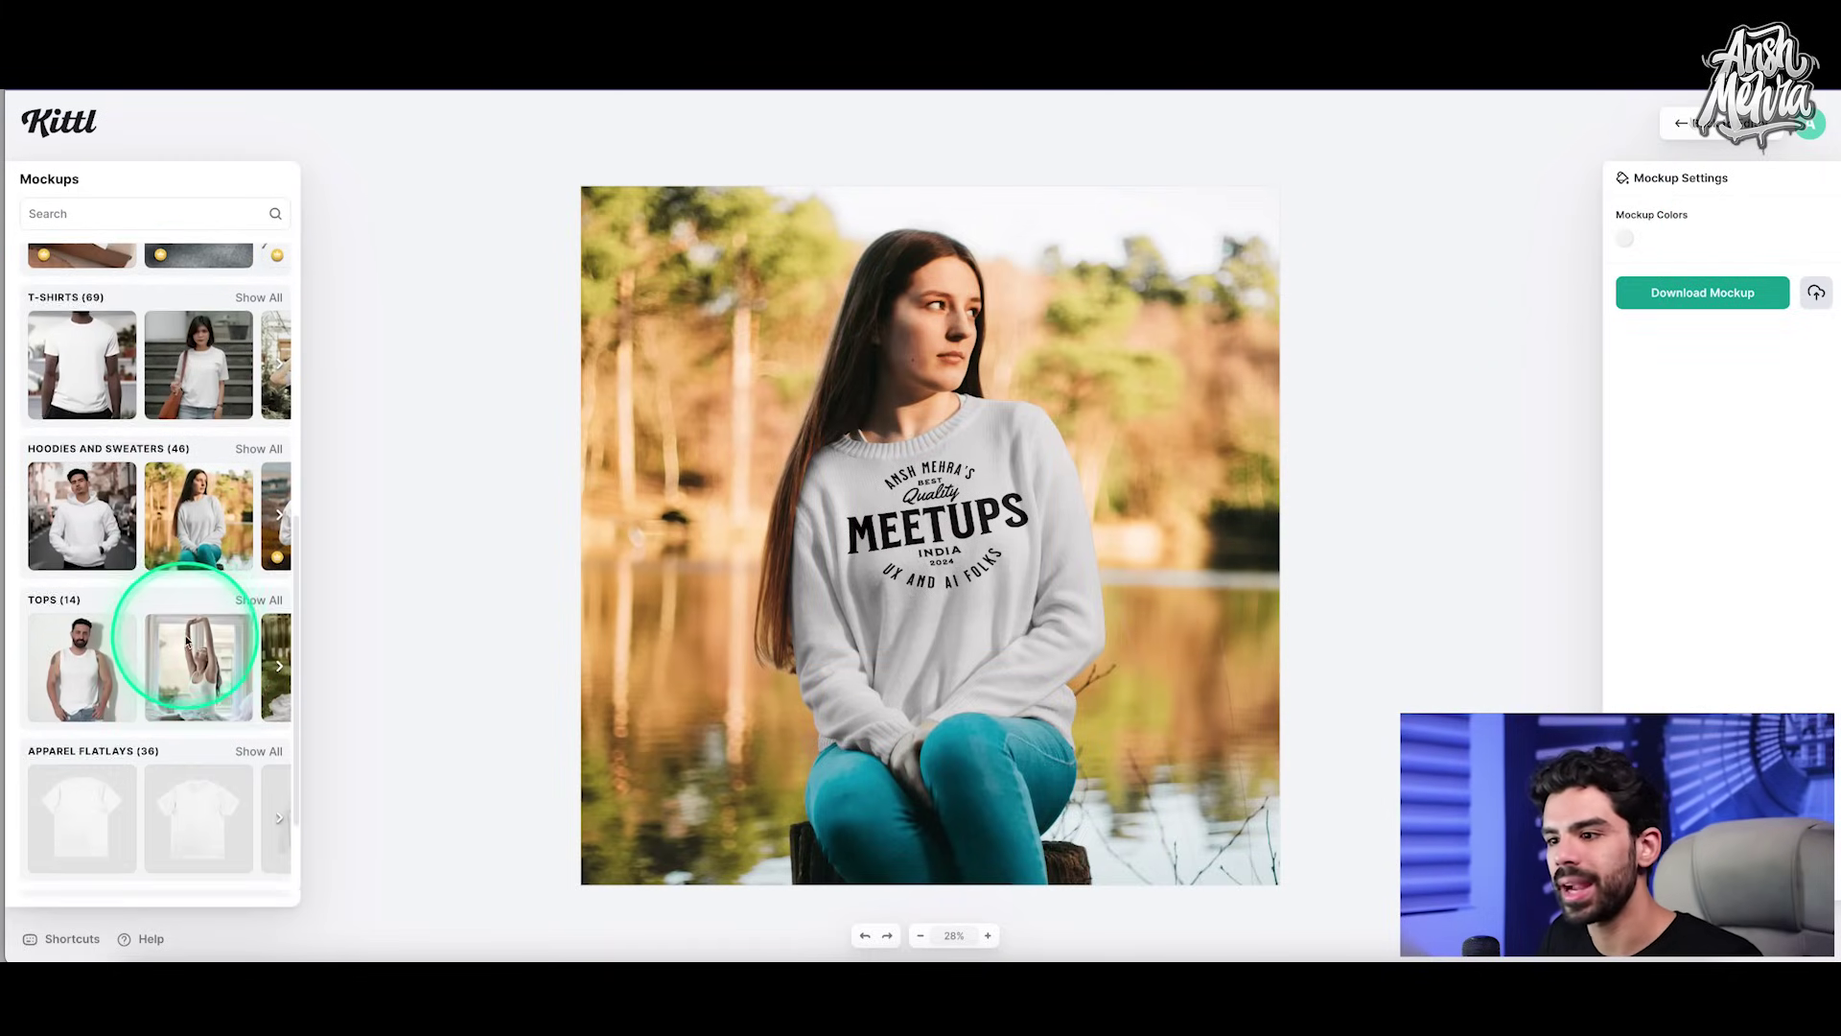
# Step: Switch the template category from Social to Logo, then bring up the Textures library
pyautogui.scroll(-1, 194, 595)
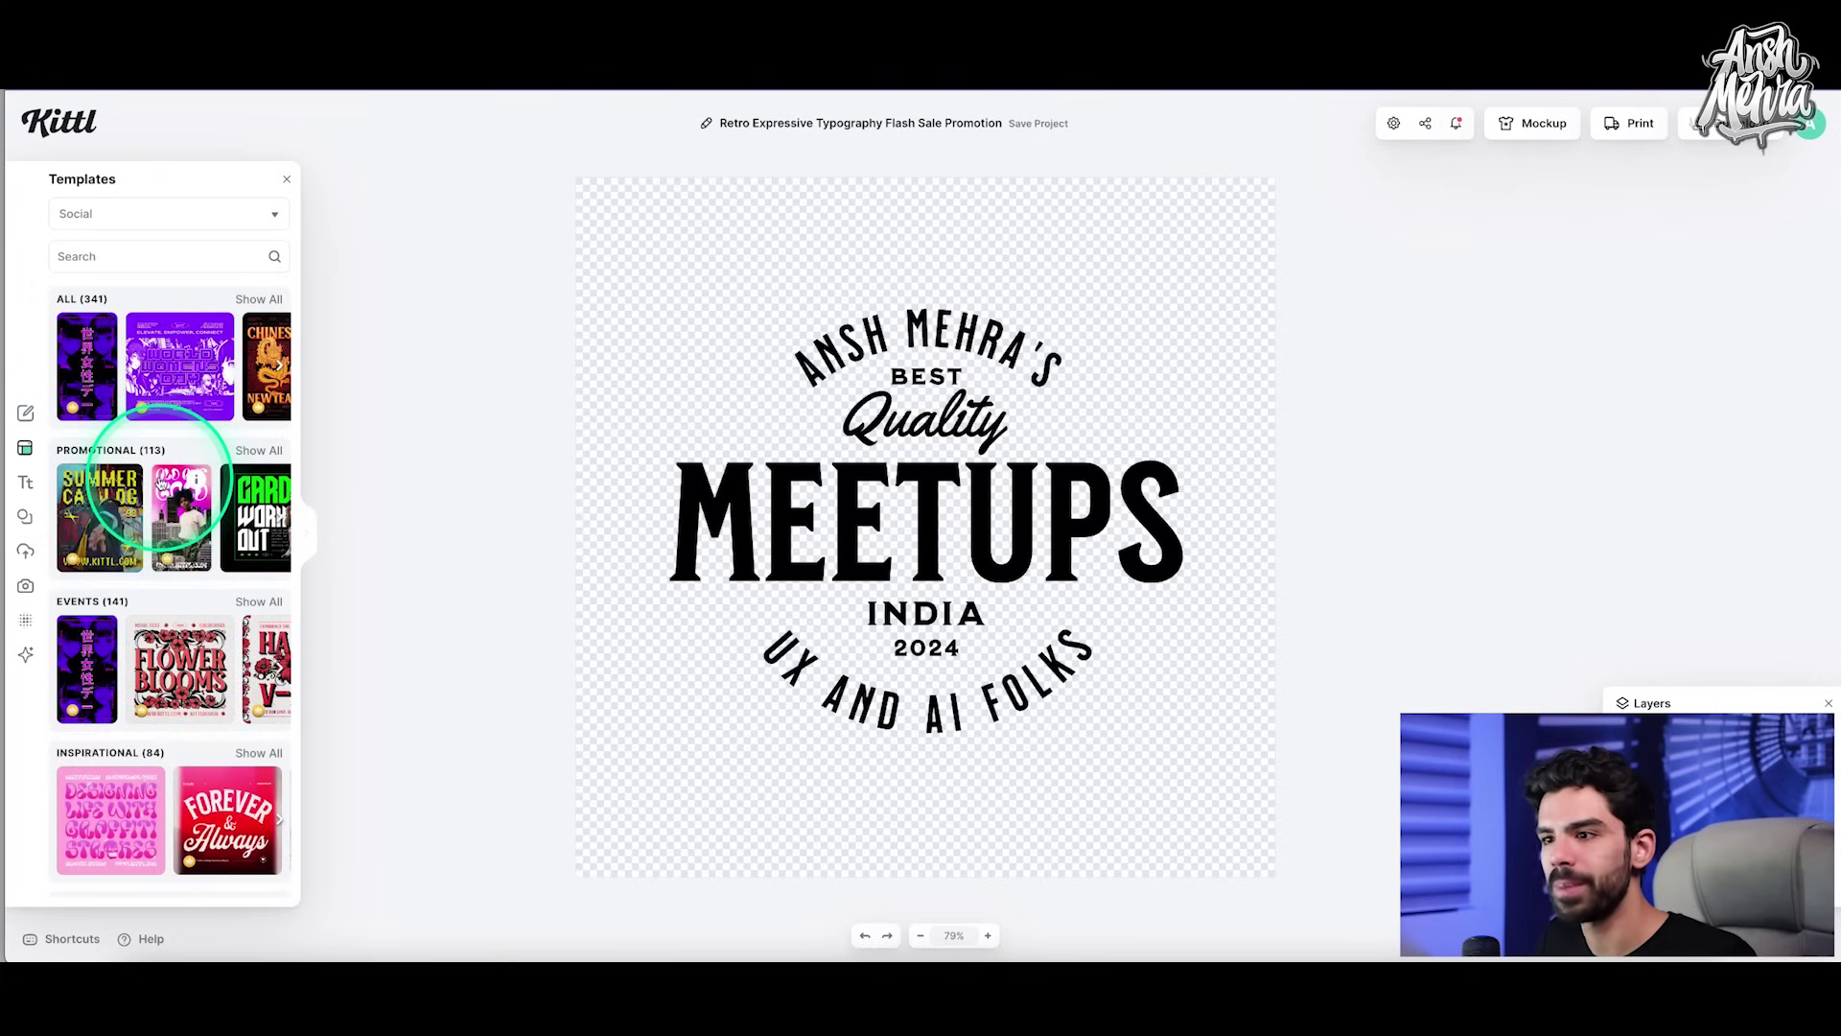
pyautogui.scroll(-2, 149, 483)
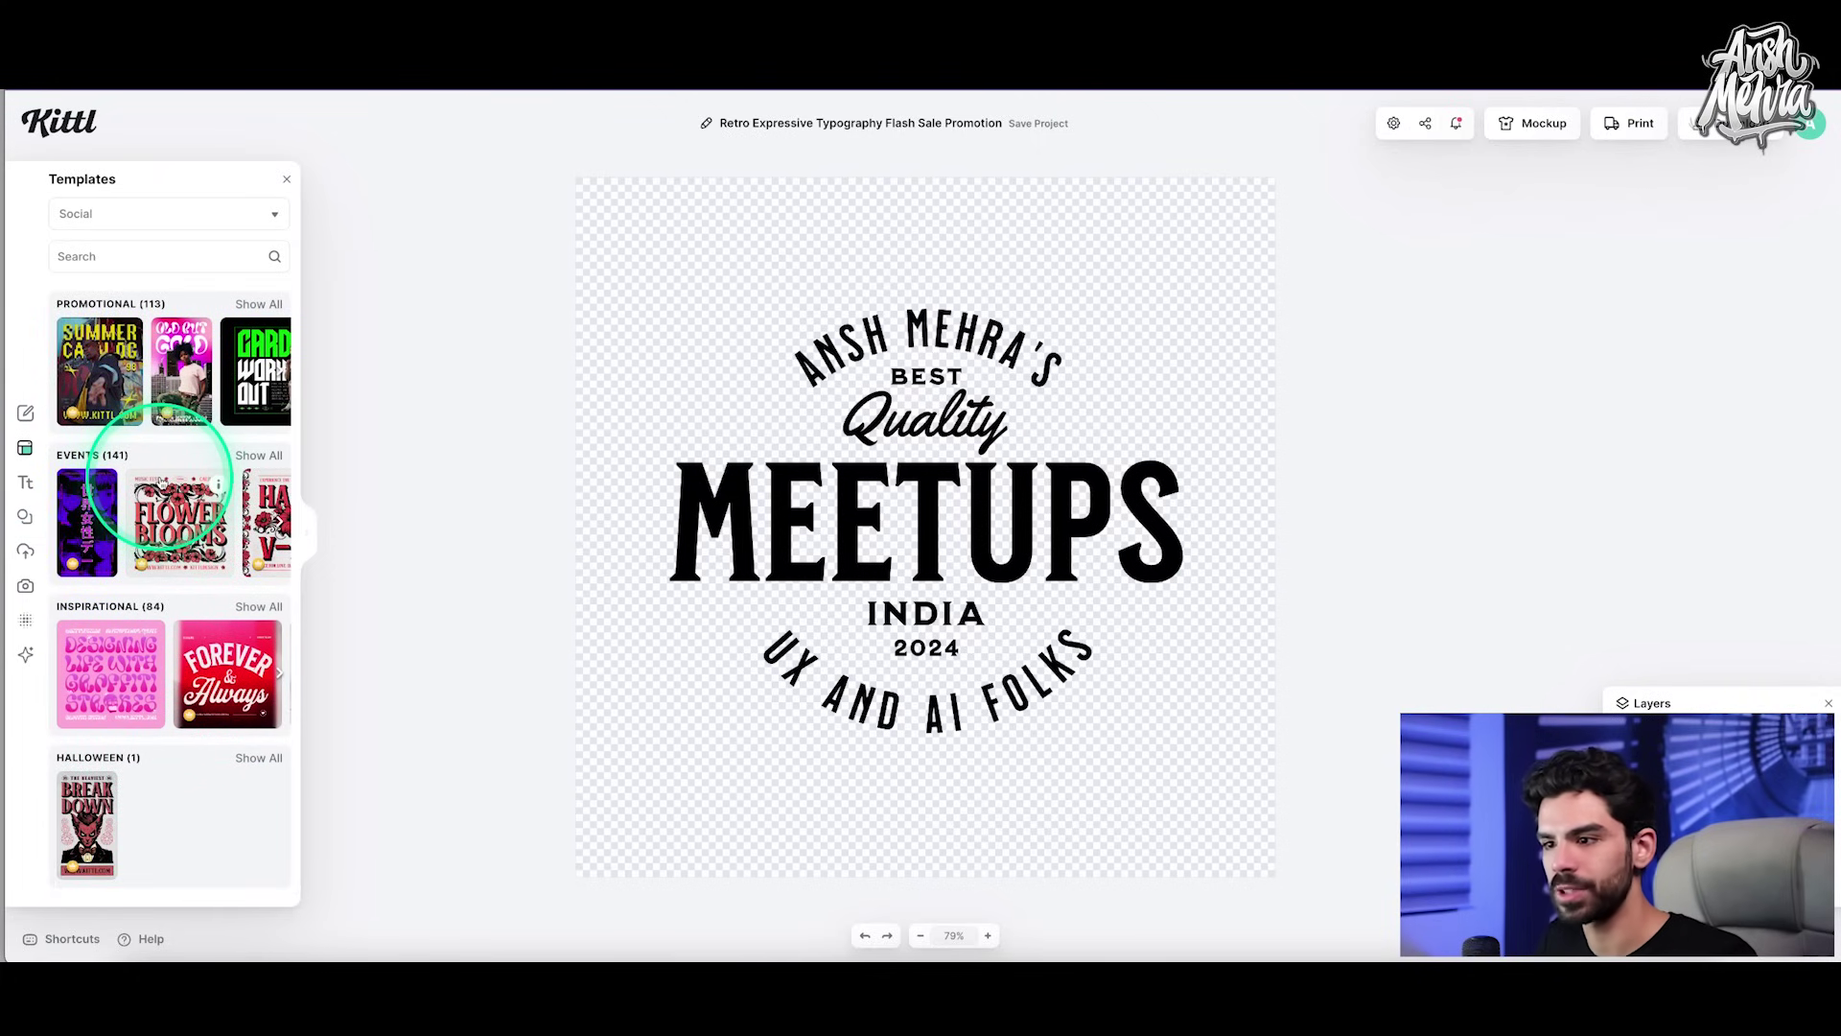
pyautogui.scroll(2, 158, 480)
pyautogui.click(192, 213)
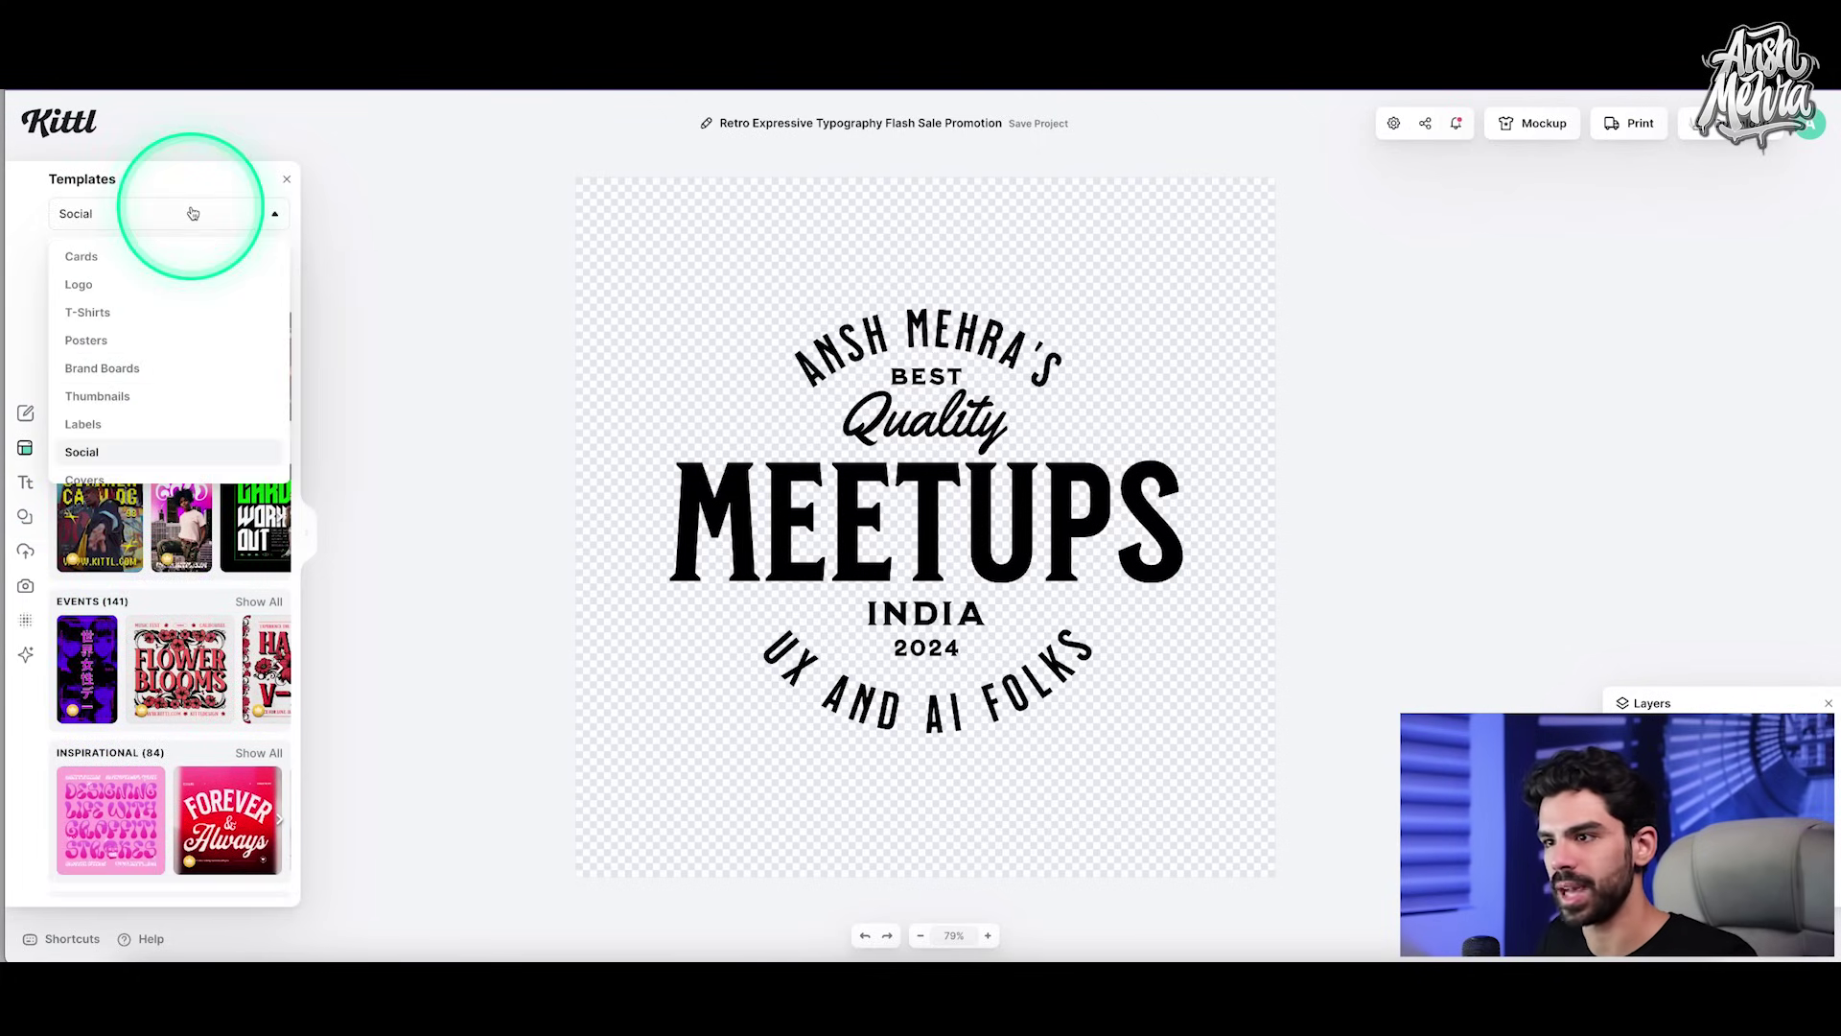
pyautogui.click(107, 284)
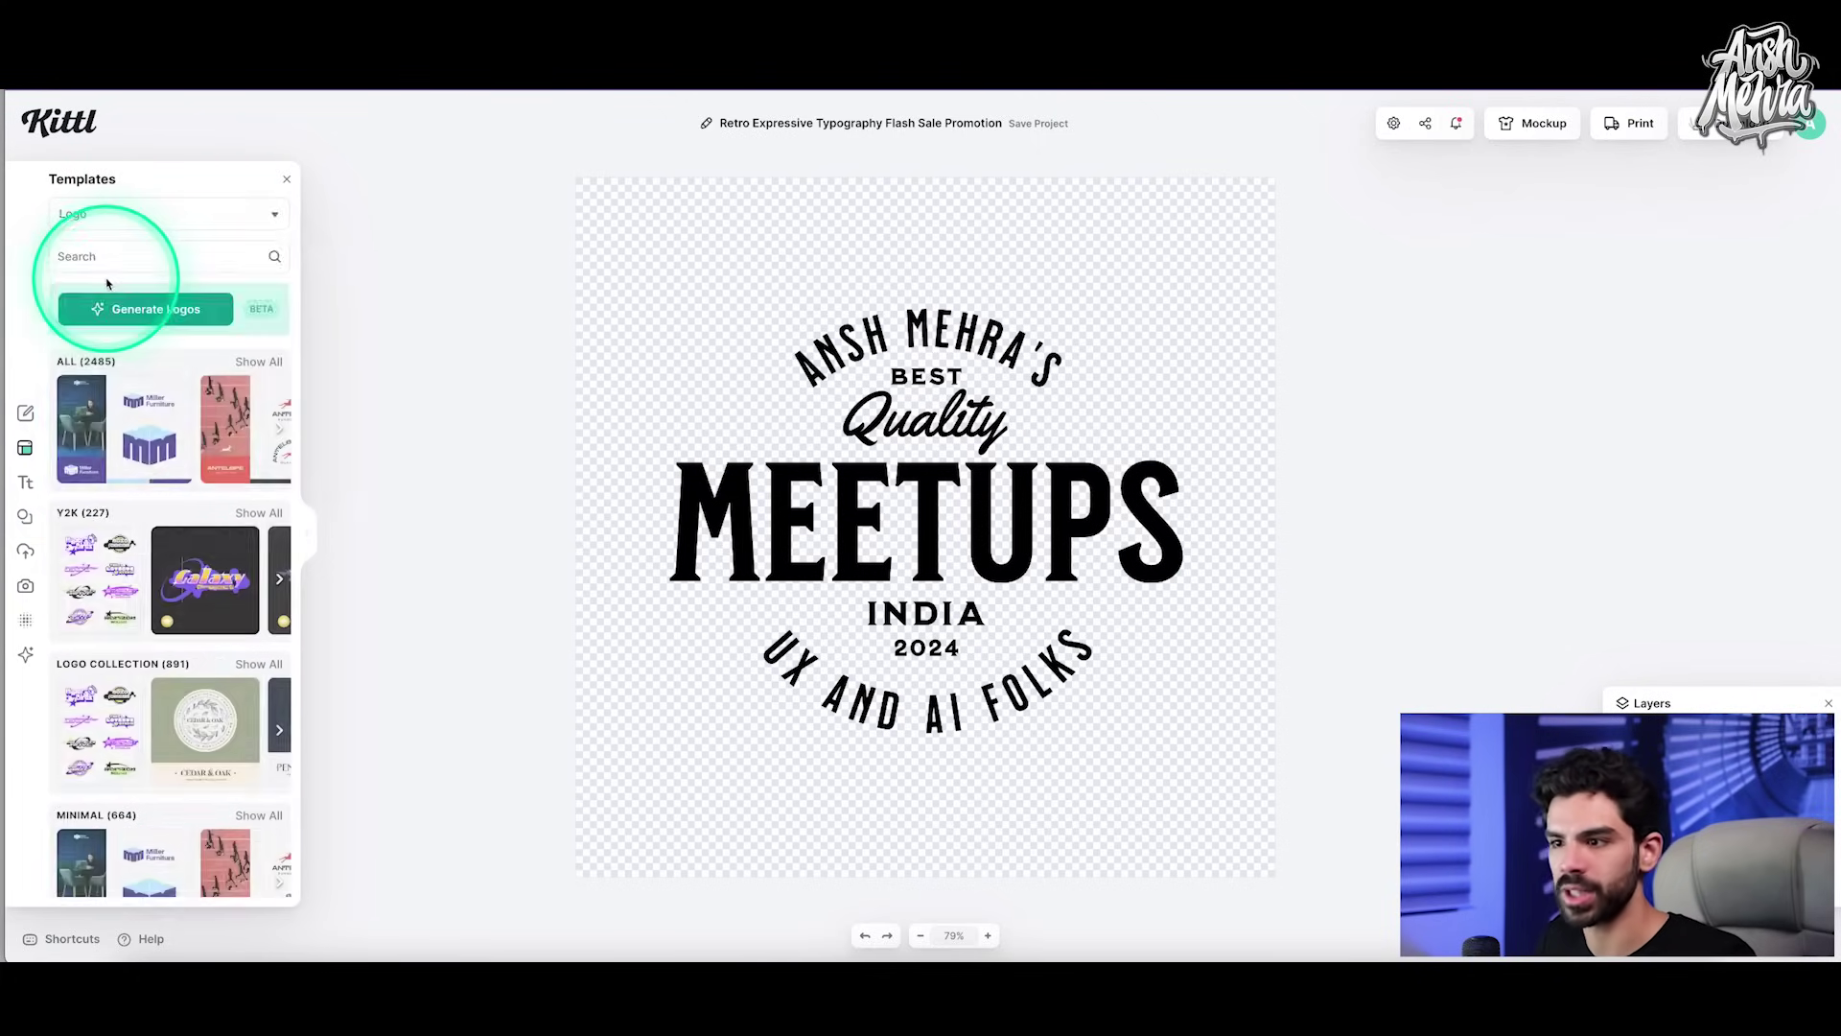
pyautogui.scroll(-4, 115, 547)
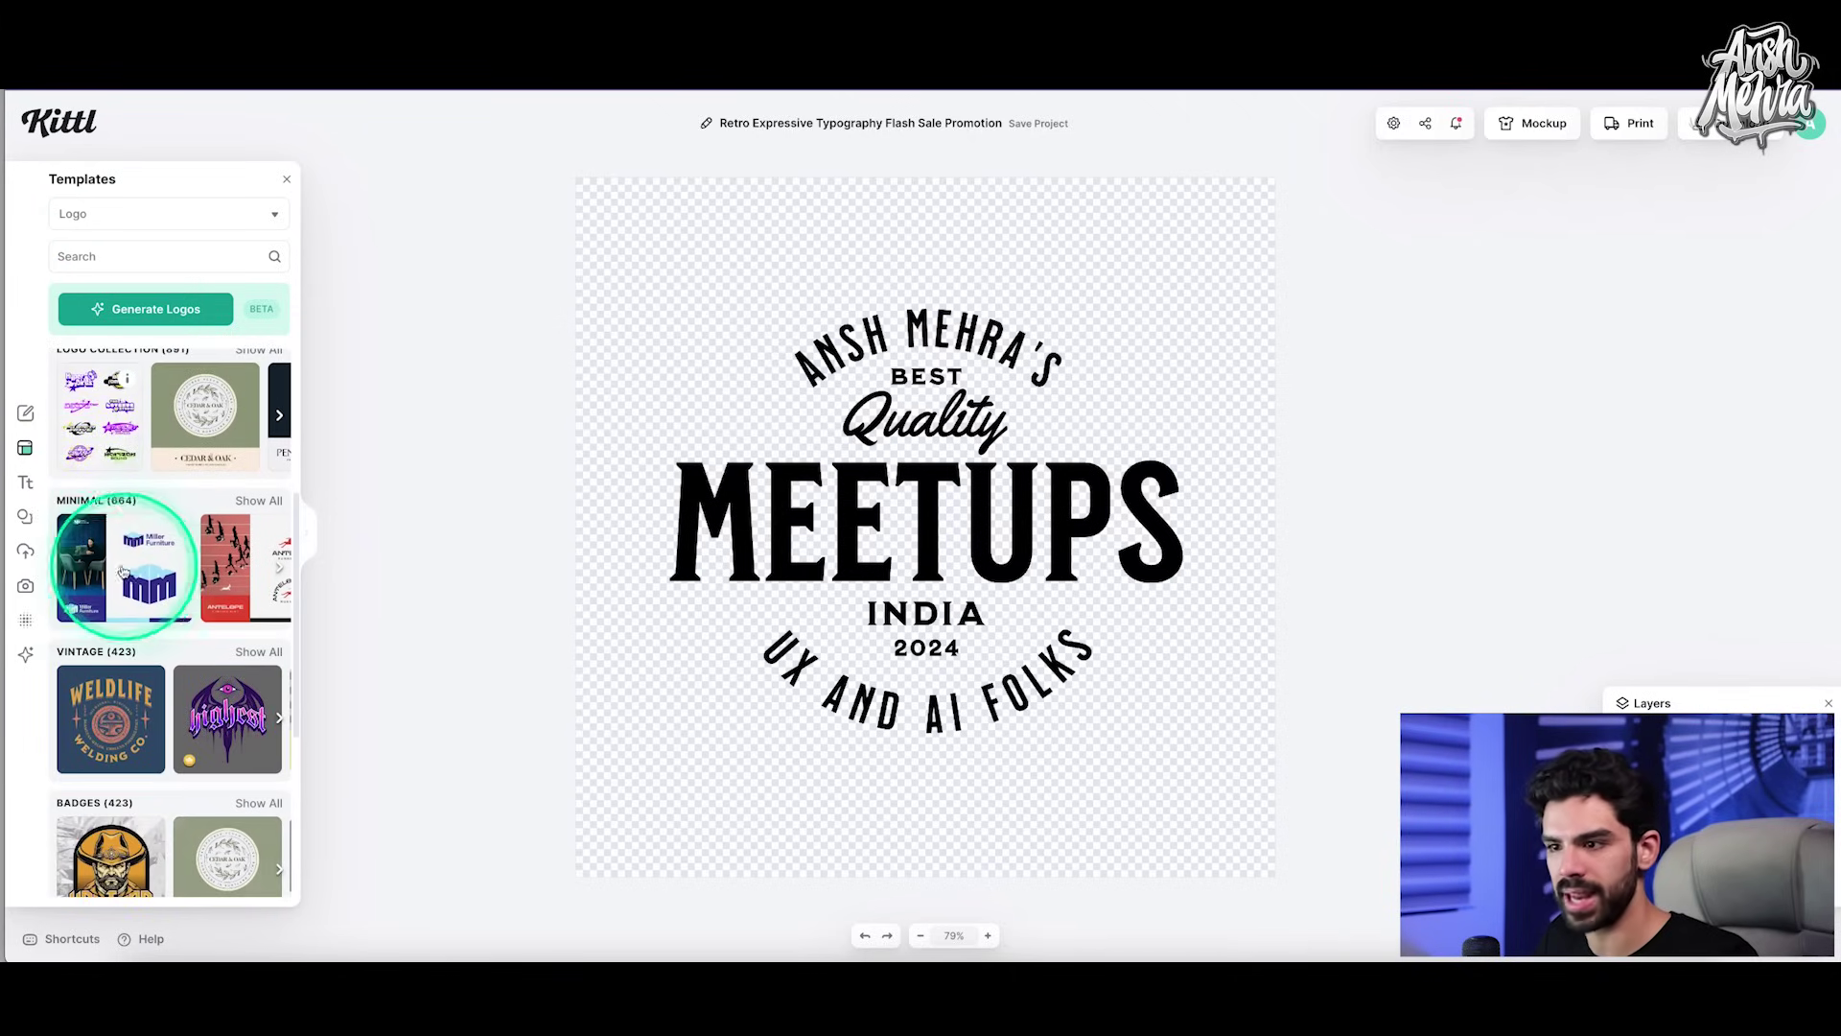
pyautogui.click(28, 621)
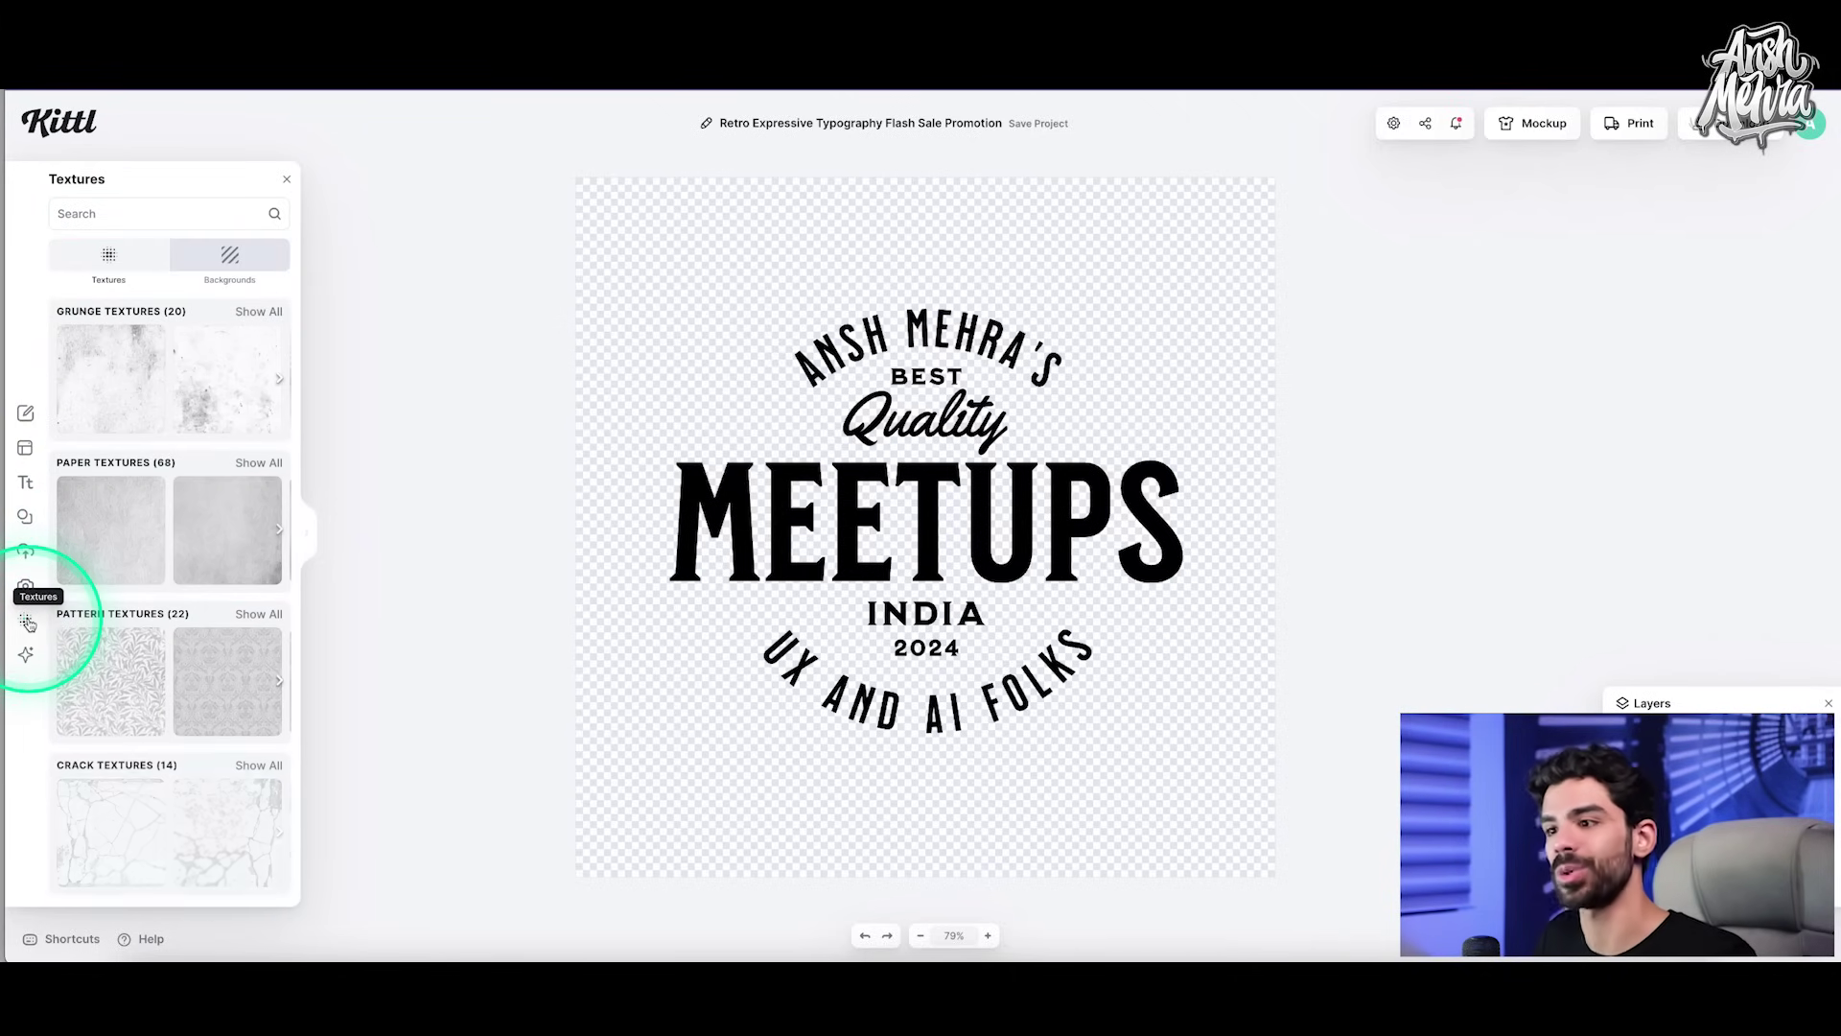
# Step: Open Kittl AI and delete the entire MEETUPS design from the canvas
pyautogui.click(26, 656)
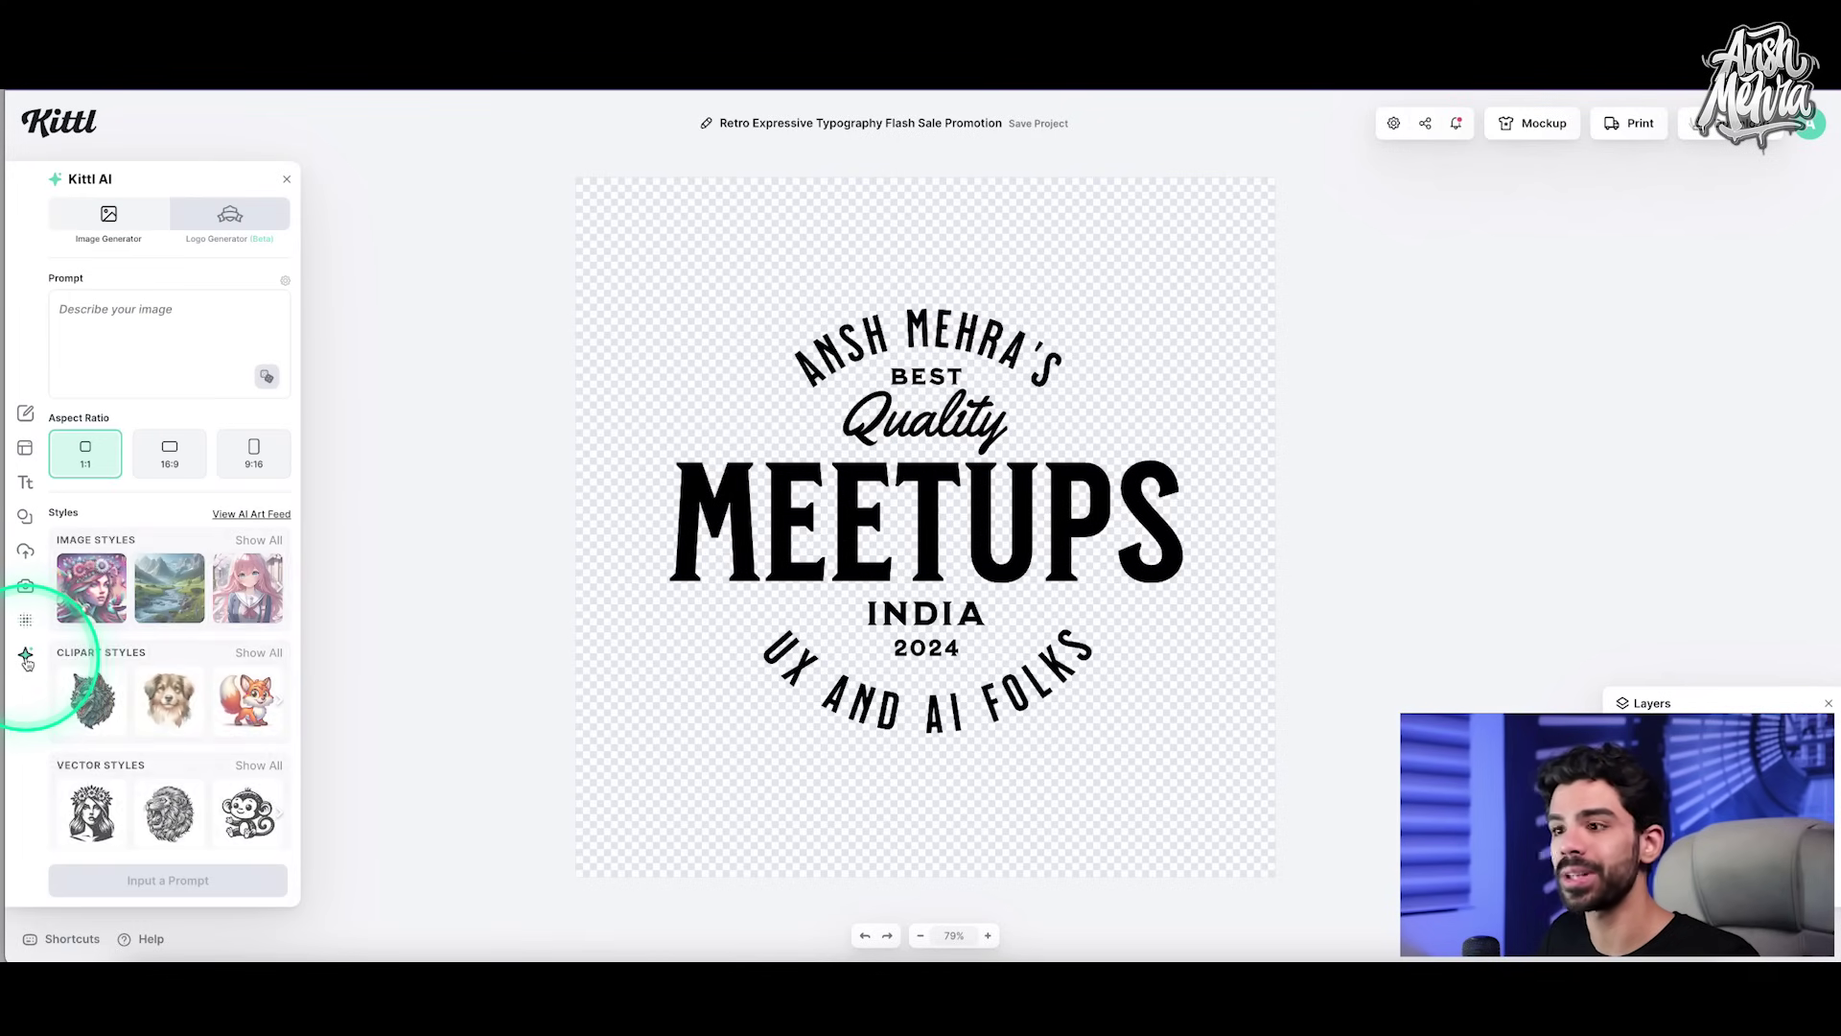
pyautogui.click(404, 580)
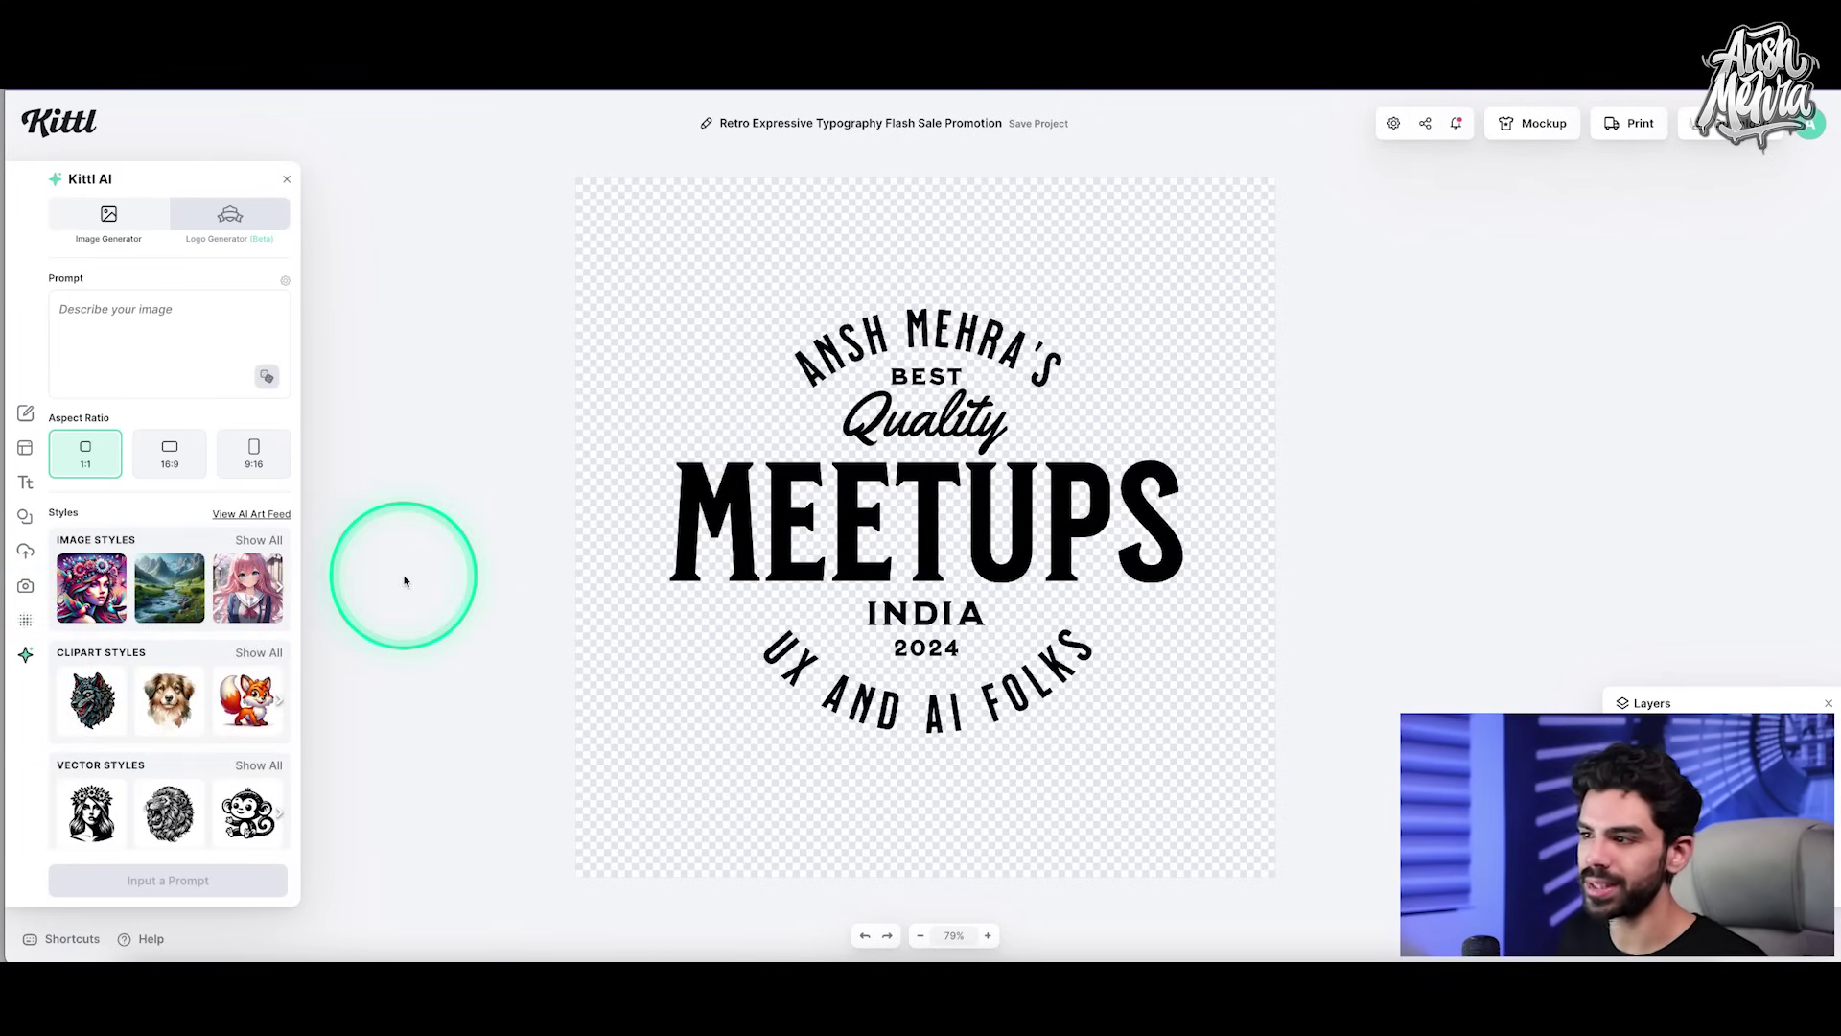
pyautogui.hotkey('ctrl', 'a')
pyautogui.press('Delete')
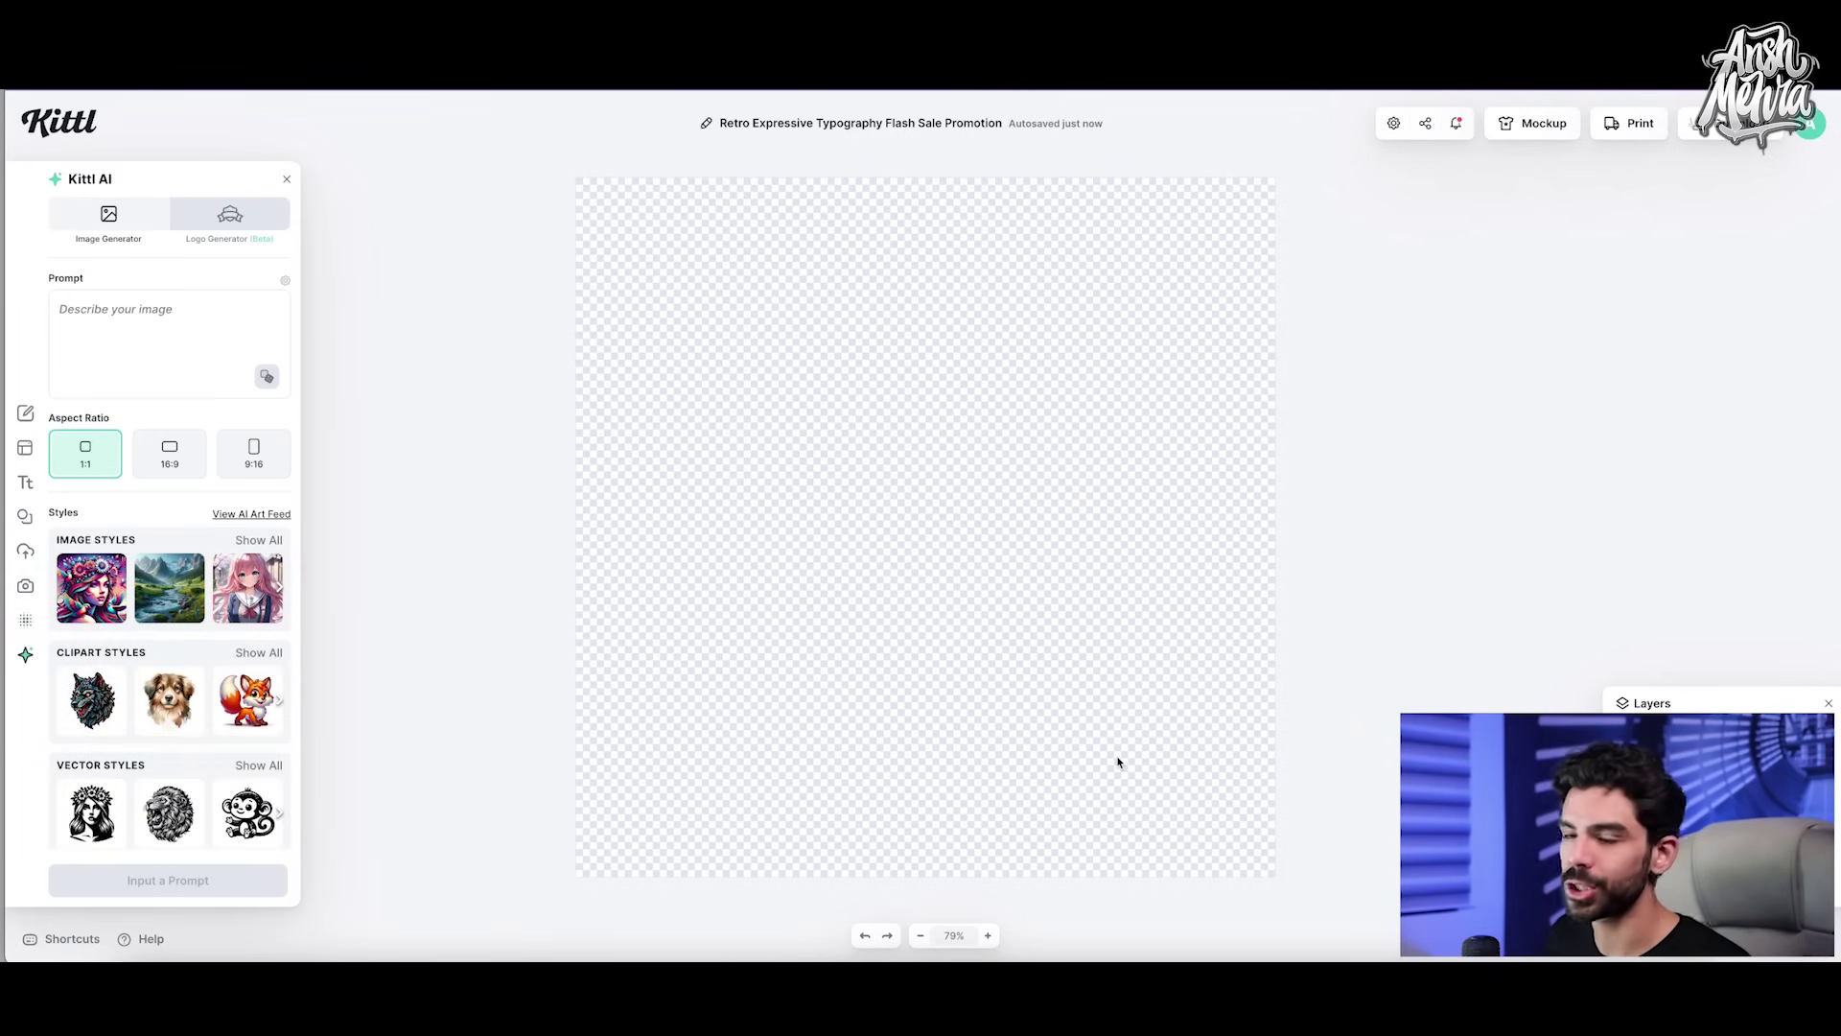
pyautogui.moveTo(1094, 731)
pyautogui.mouseDown()
pyautogui.moveTo(1032, 645)
pyautogui.moveTo(463, 572)
pyautogui.mouseUp()
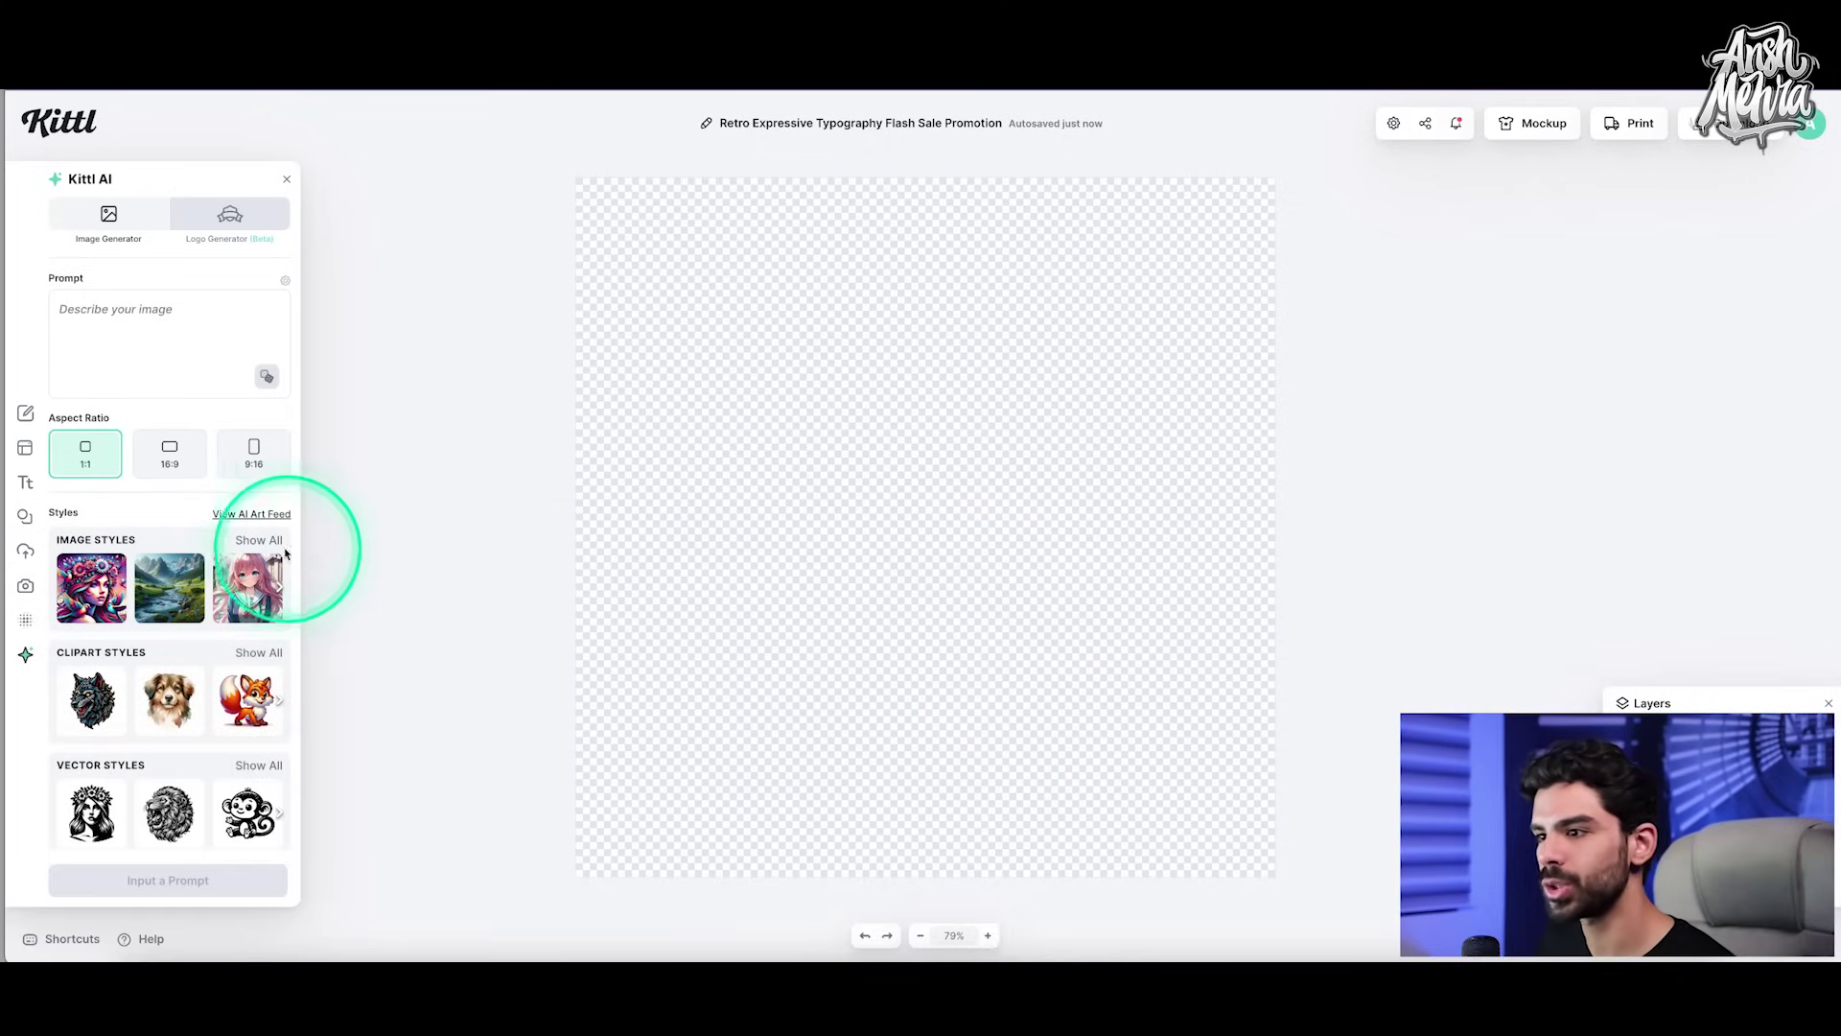
# Step: Pick the anime image style from the full list of image styles
pyautogui.click(261, 542)
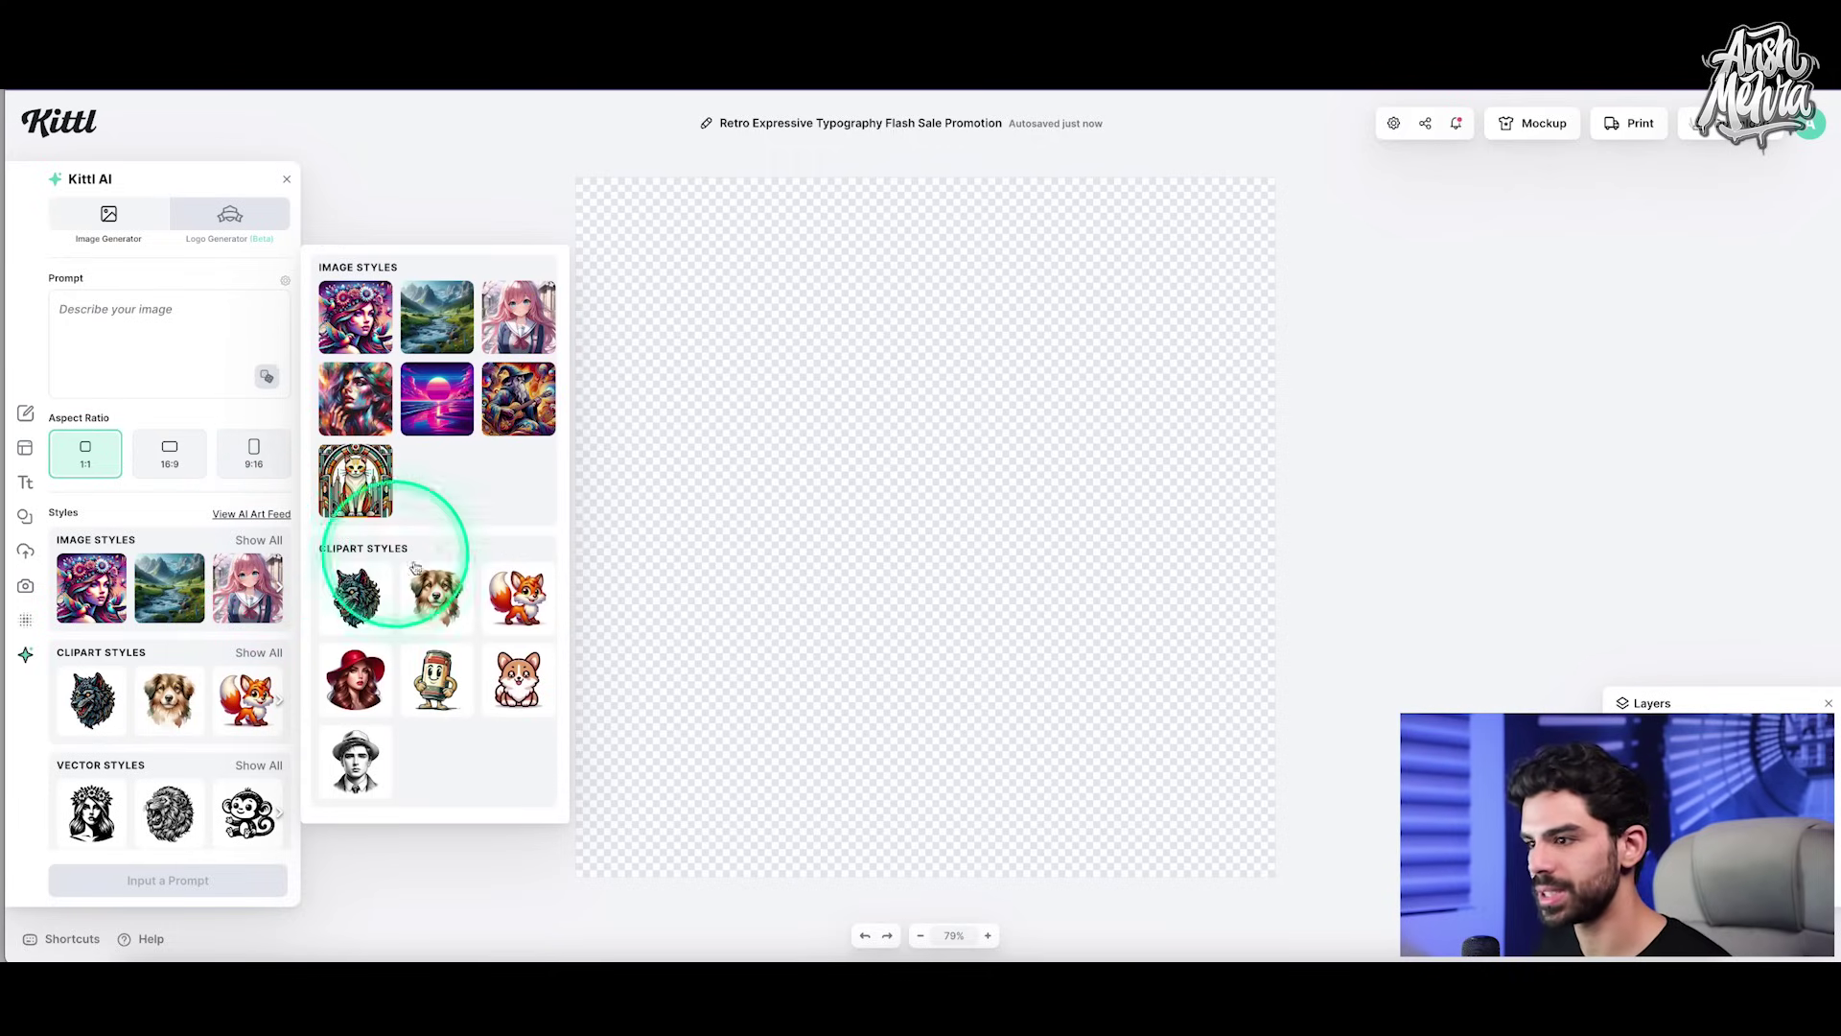
pyautogui.scroll(-2, 449, 575)
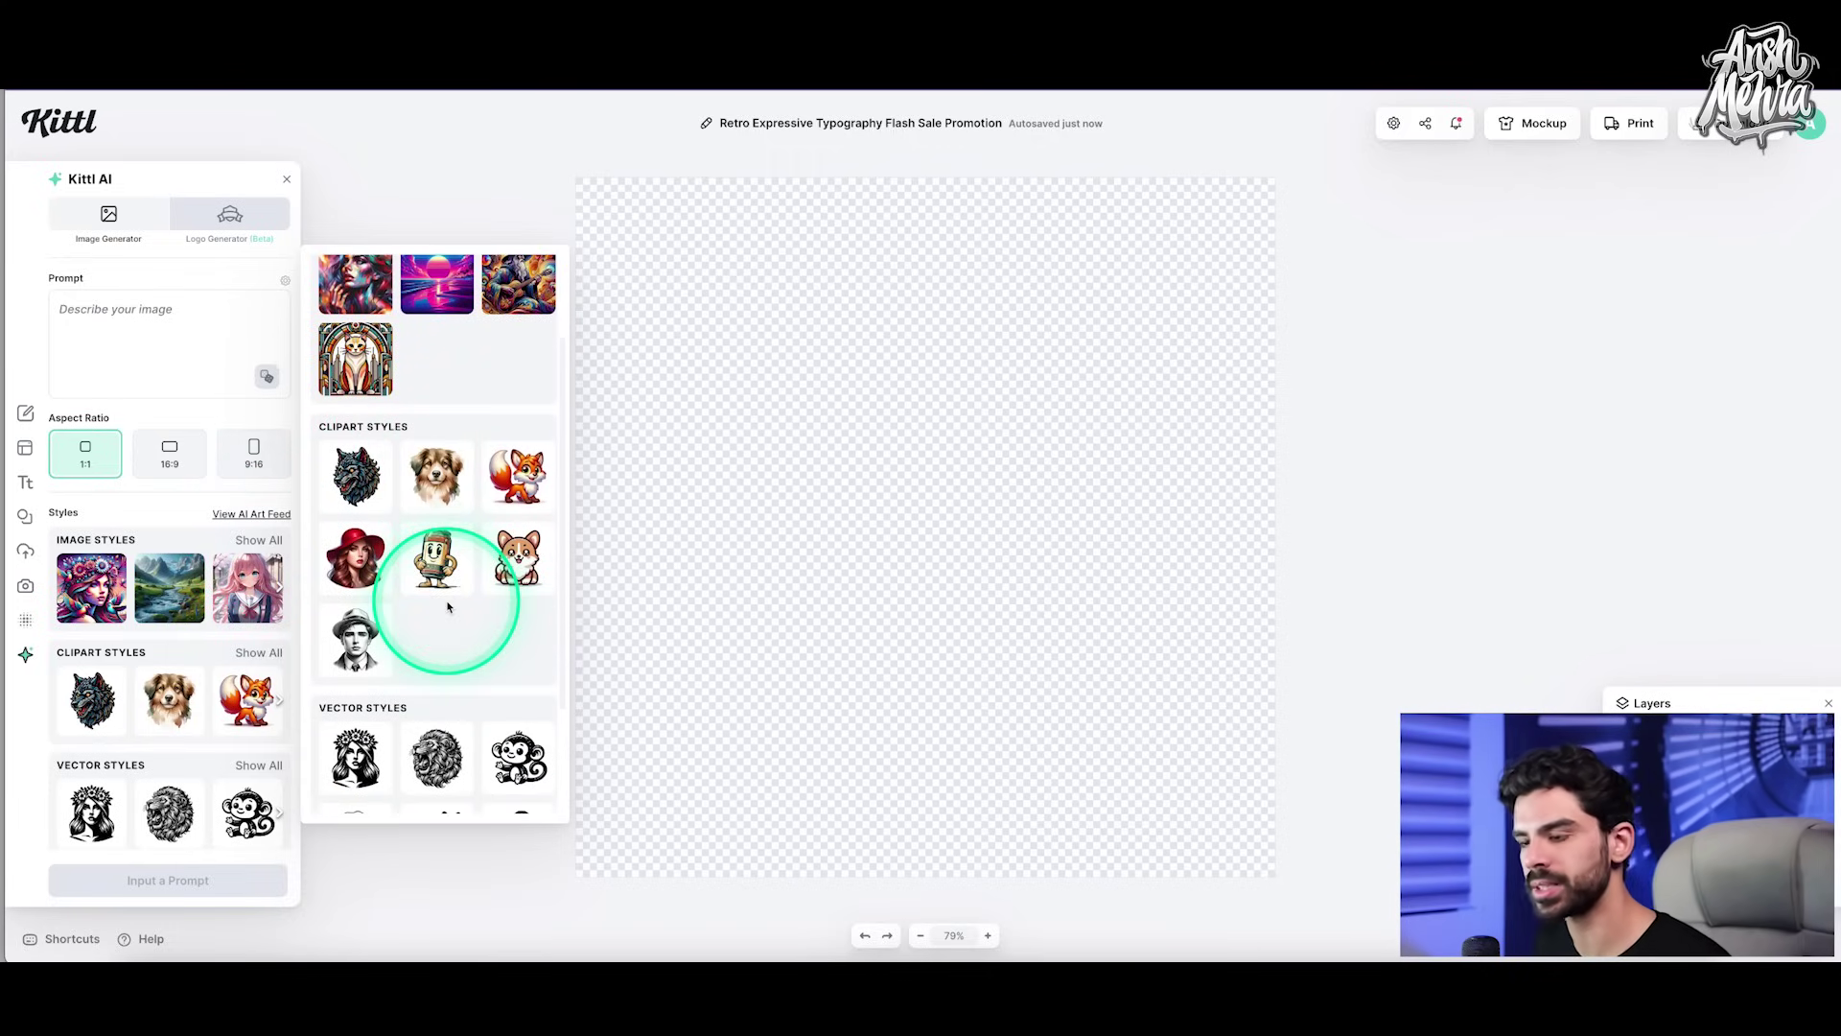
pyautogui.scroll(-1, 422, 599)
pyautogui.scroll(3, 370, 418)
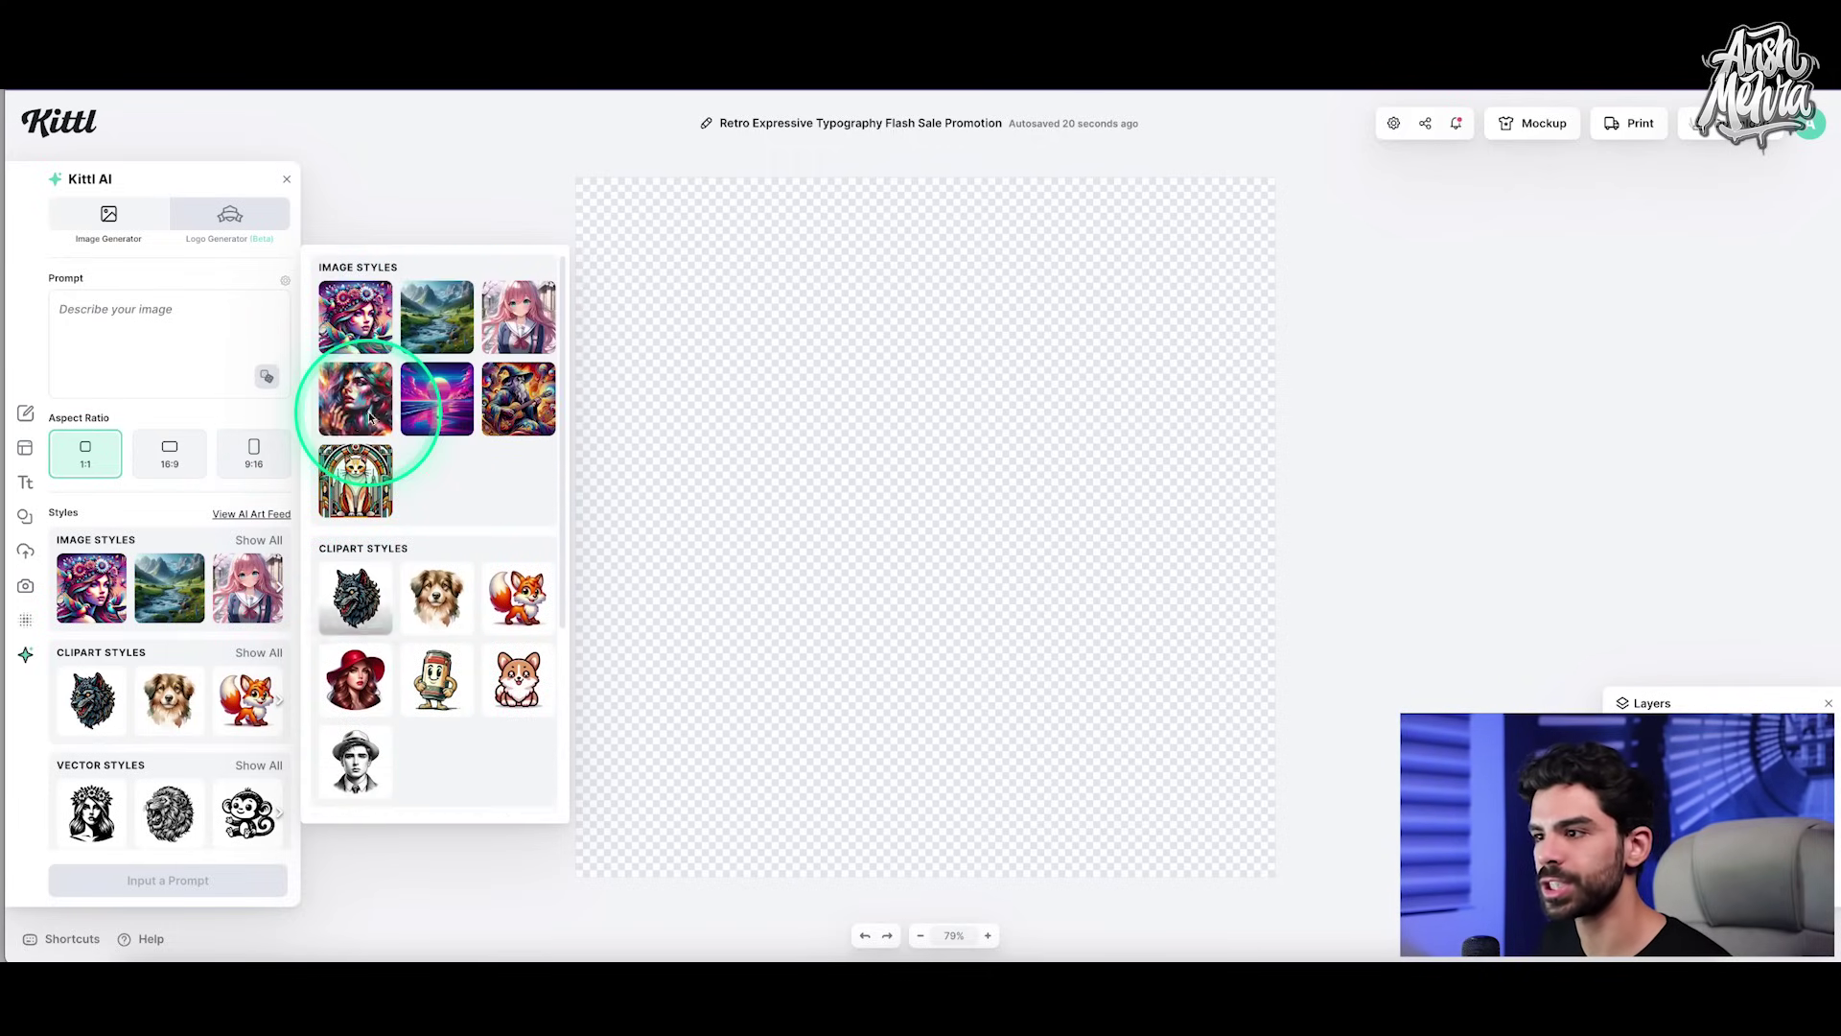
pyautogui.click(505, 316)
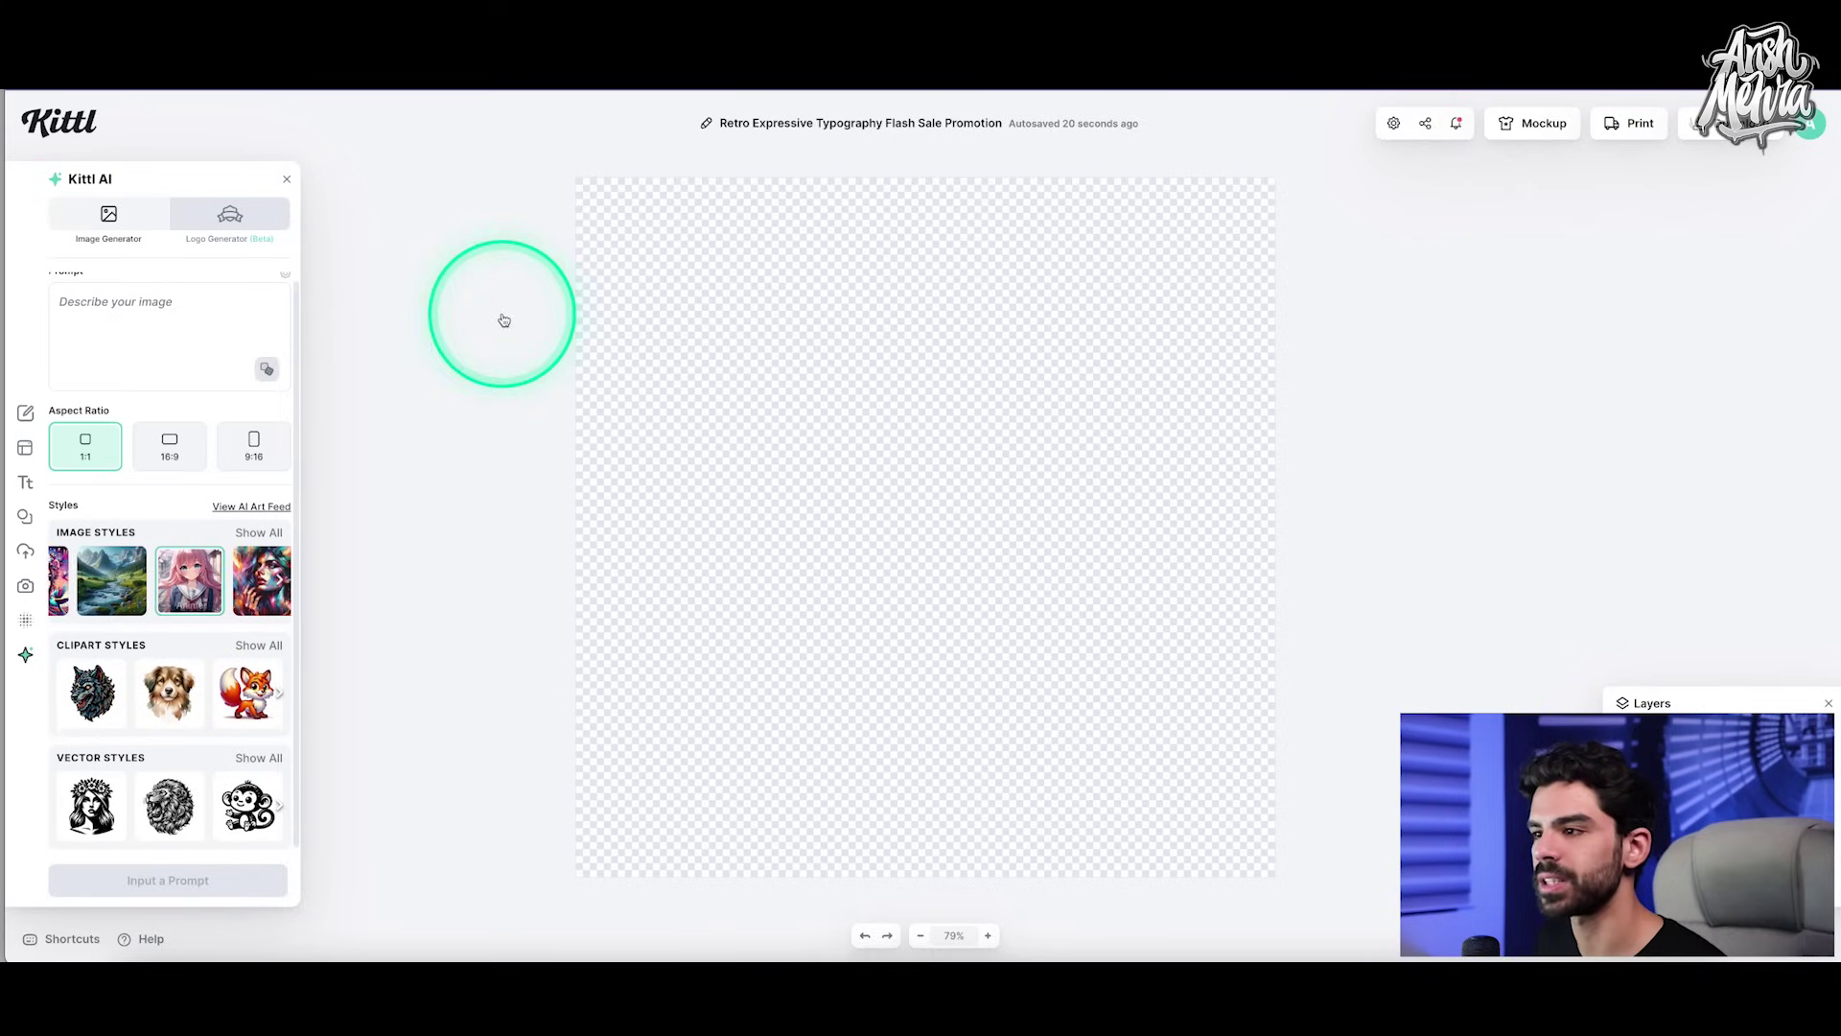
# Step: Prompt an anime young man with black hair, white t-shirt and blue blazer, then generate
pyautogui.click(190, 324)
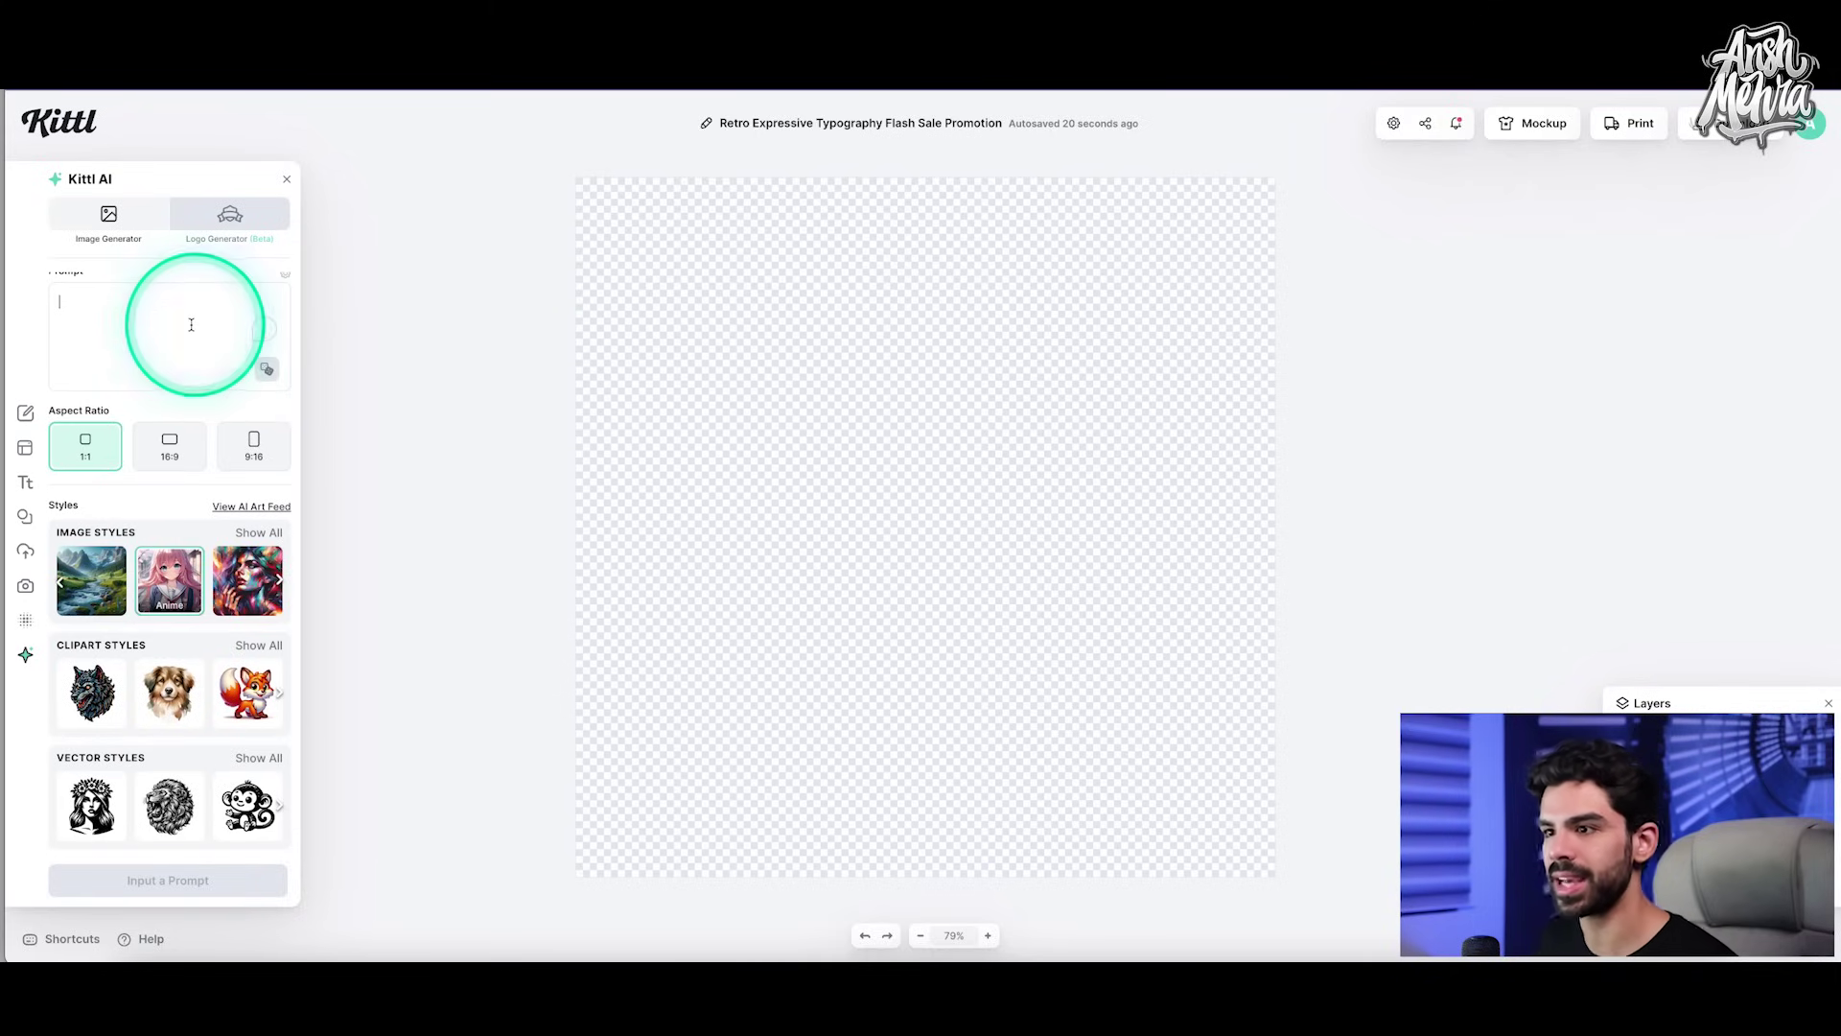
pyautogui.write('an anime ')
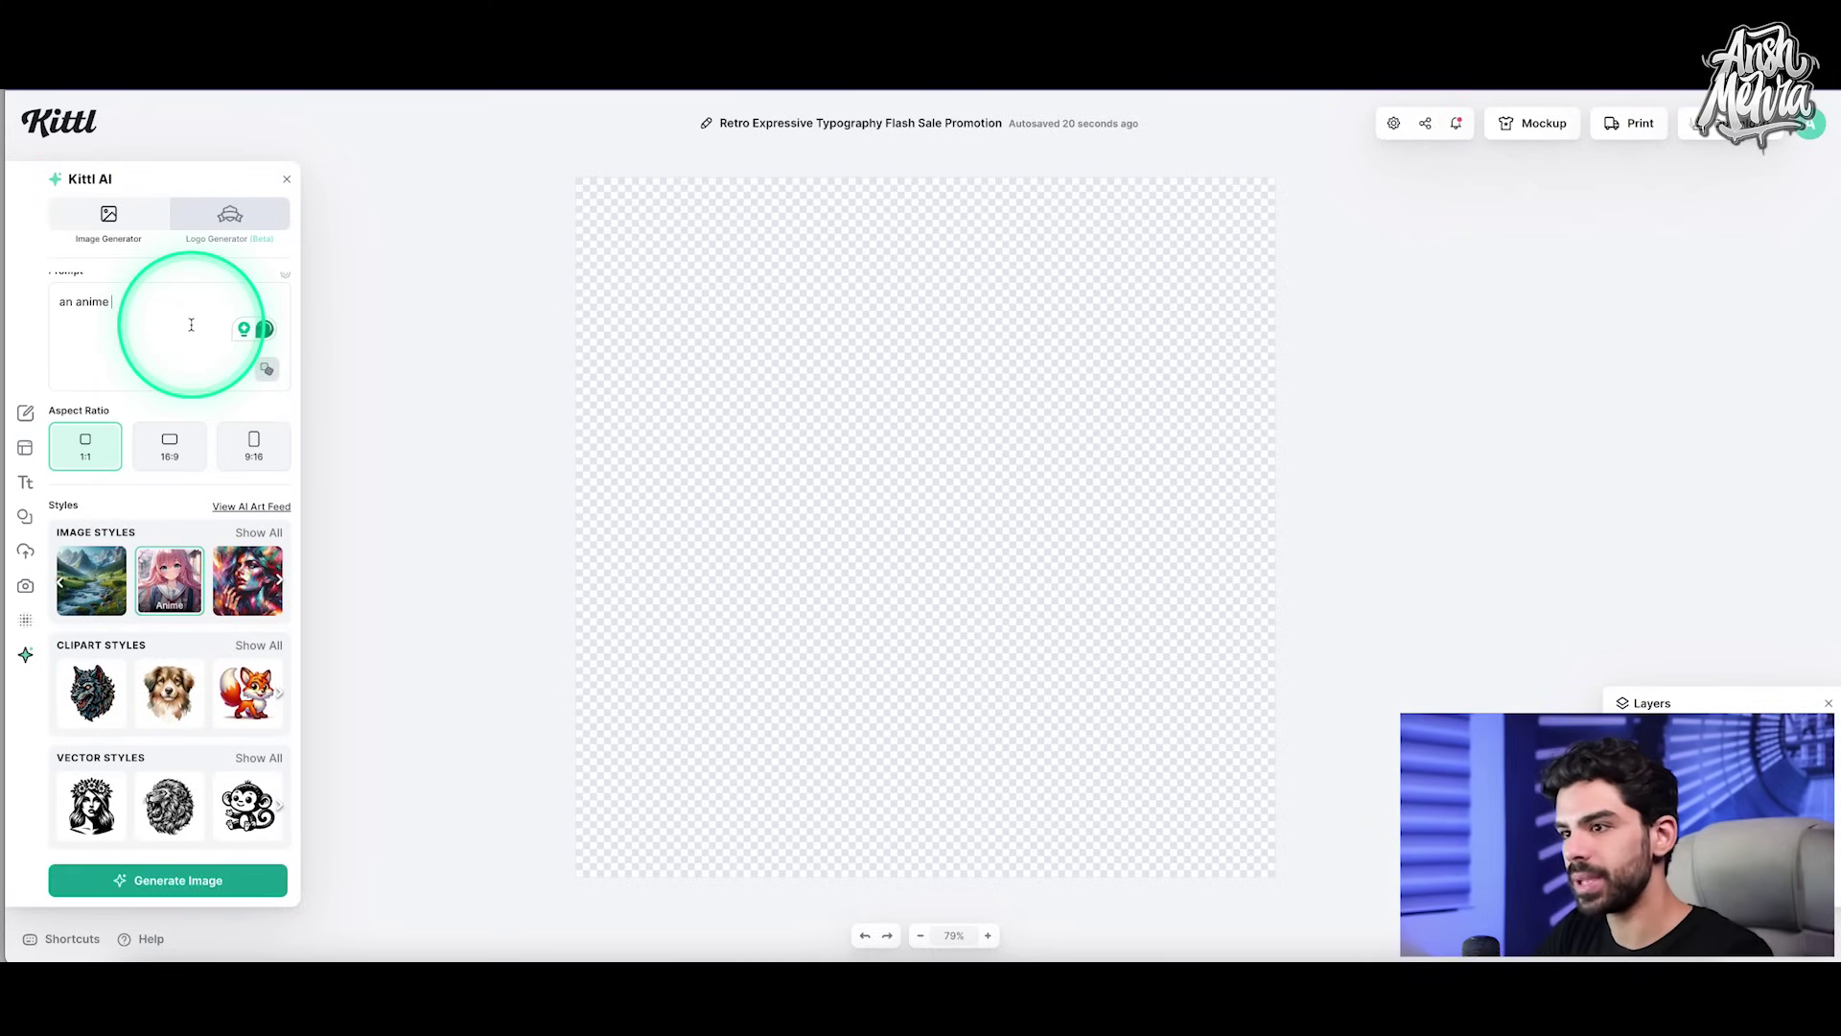
pyautogui.write('character')
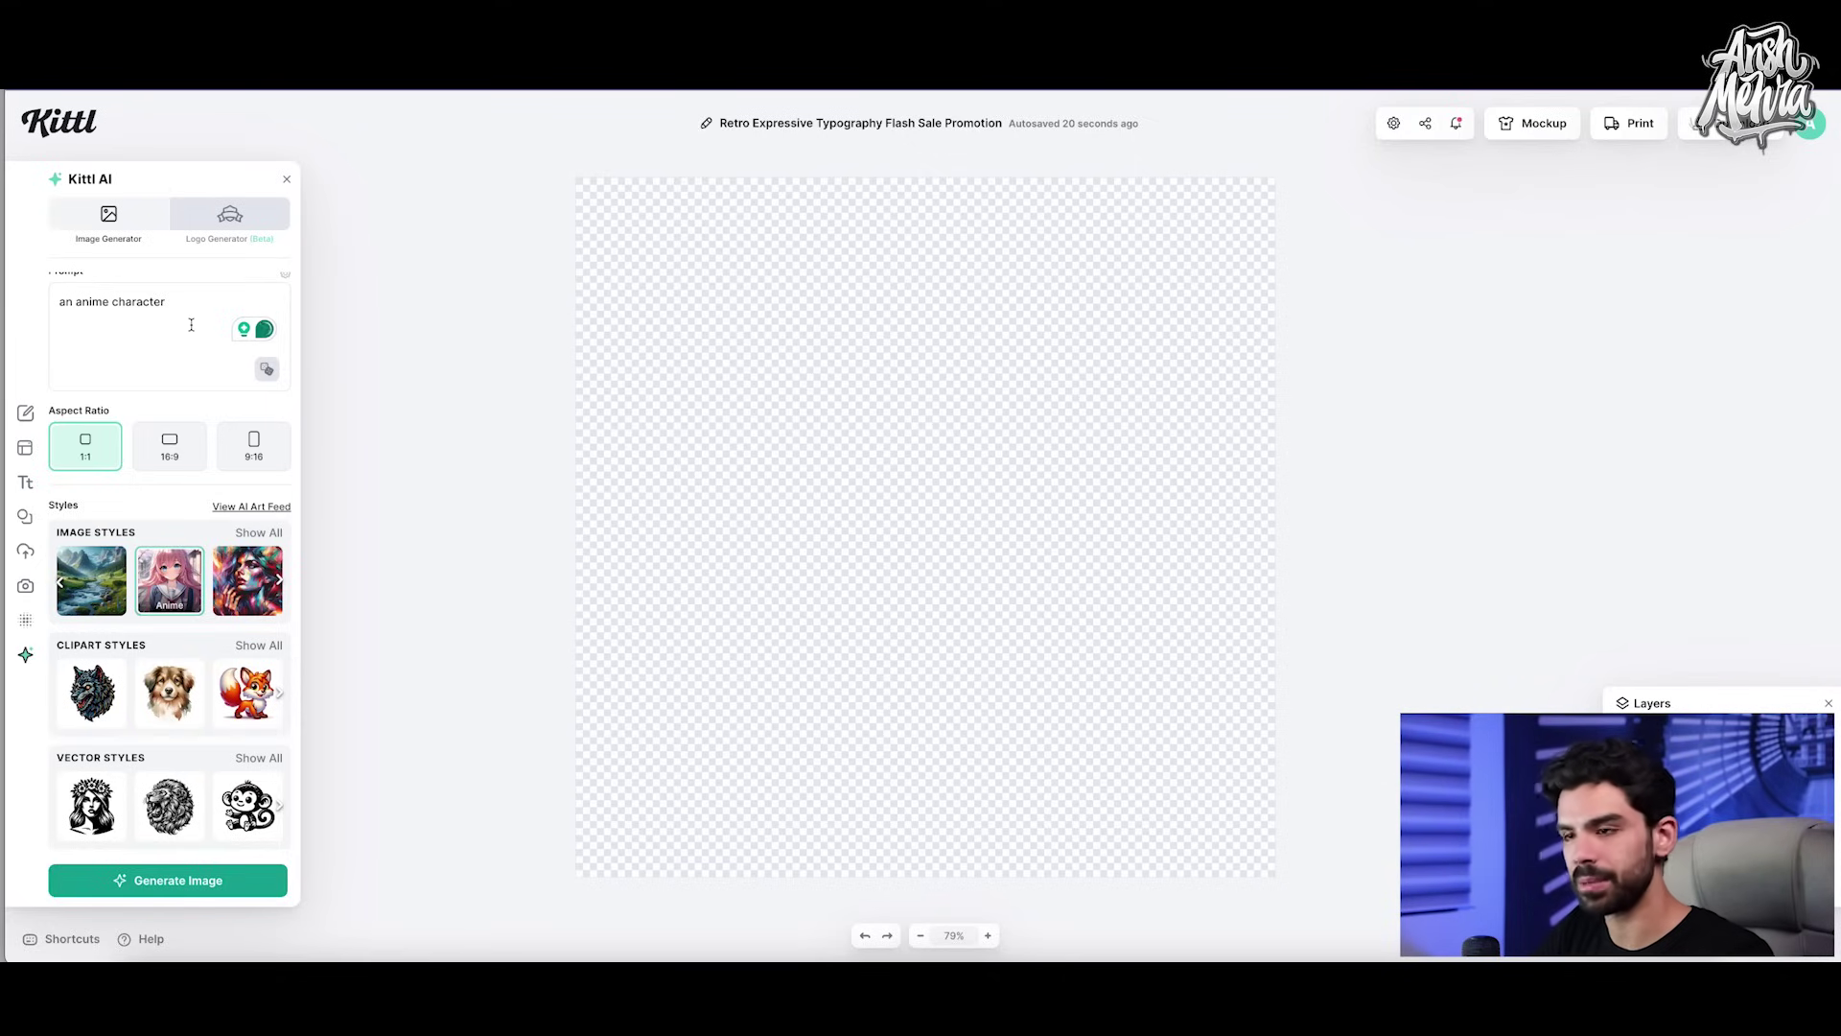
pyautogui.write(', young male, black eyes, big ey')
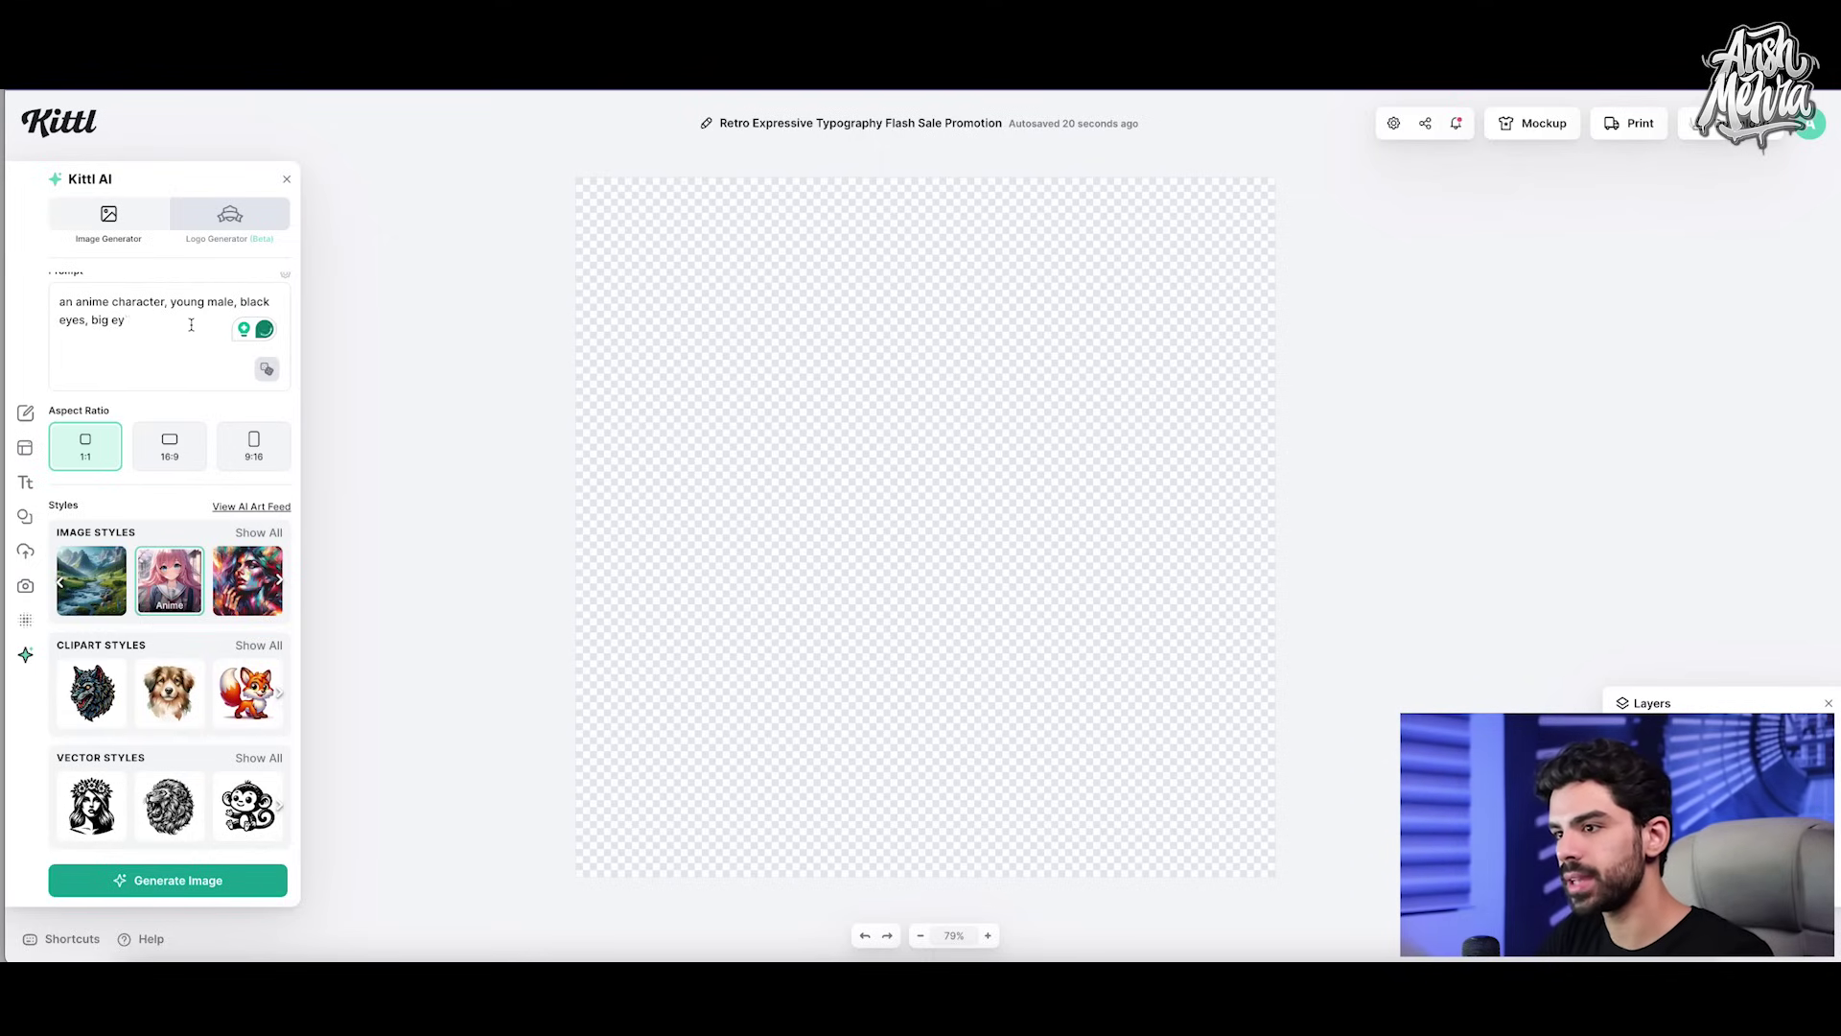
pyautogui.press('BackSpace')
pyautogui.write('ars, de')
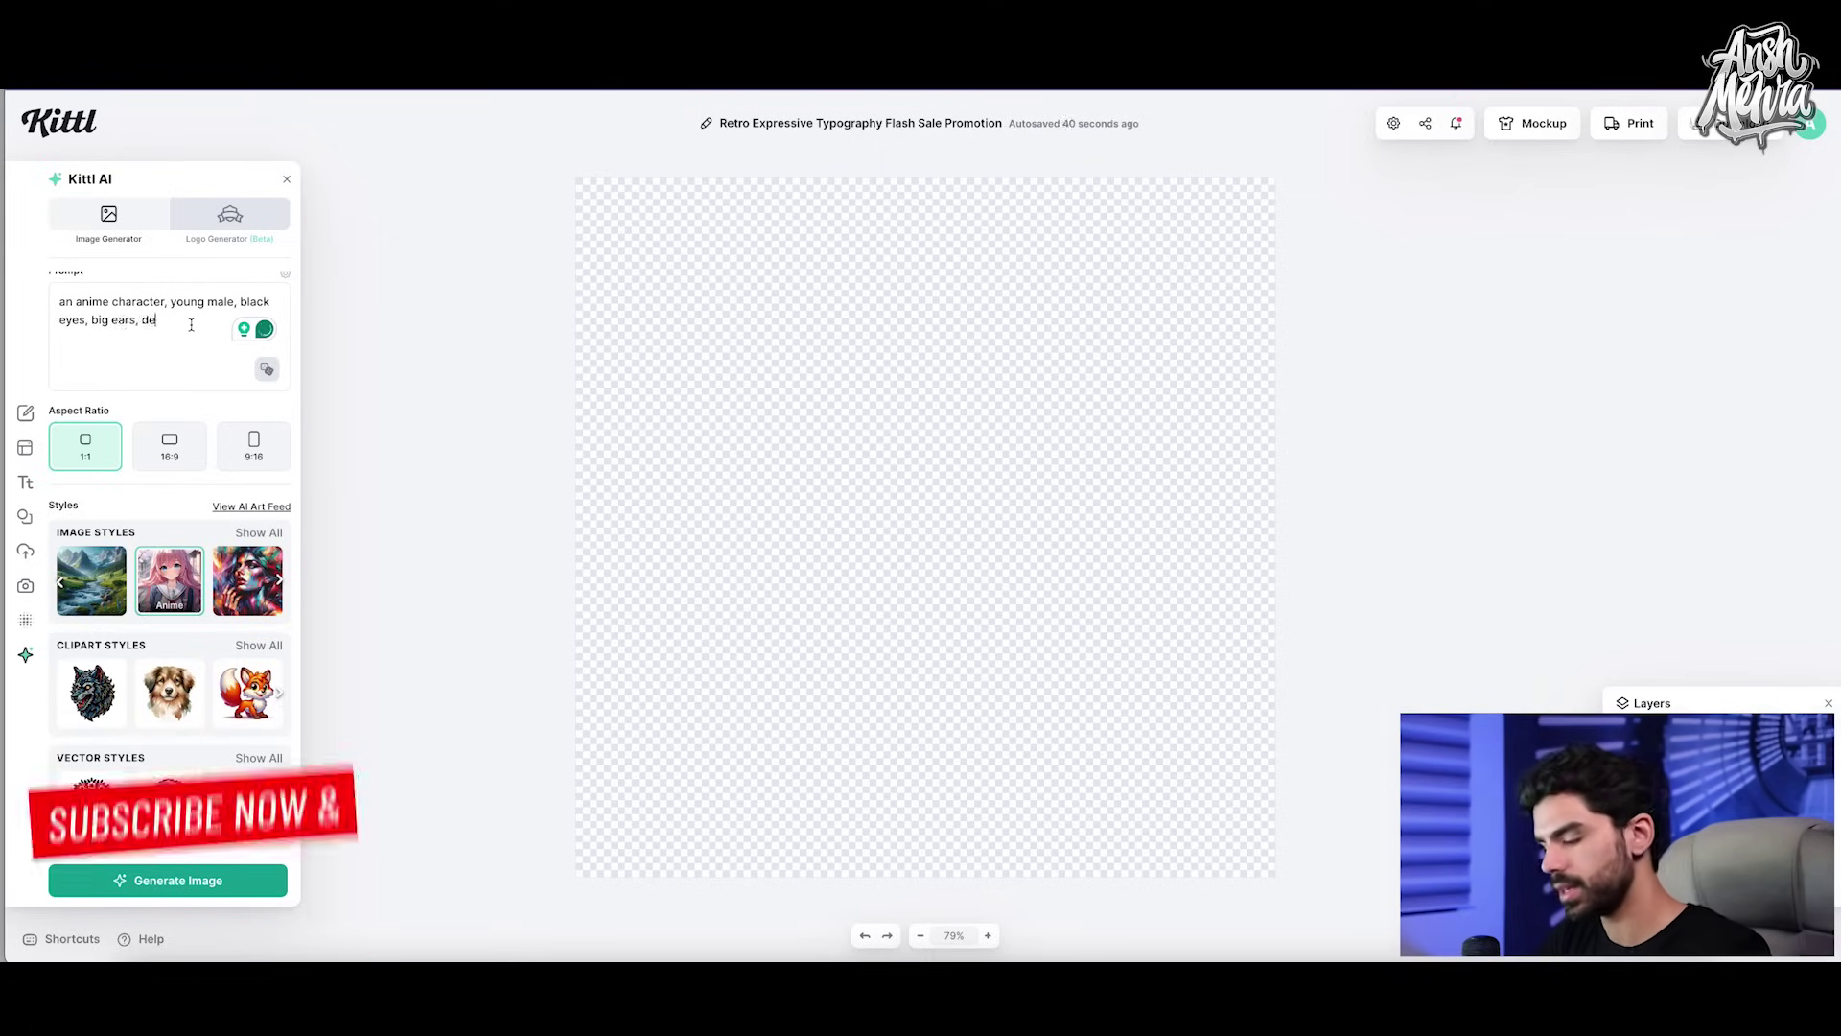
pyautogui.write('cent black hair')
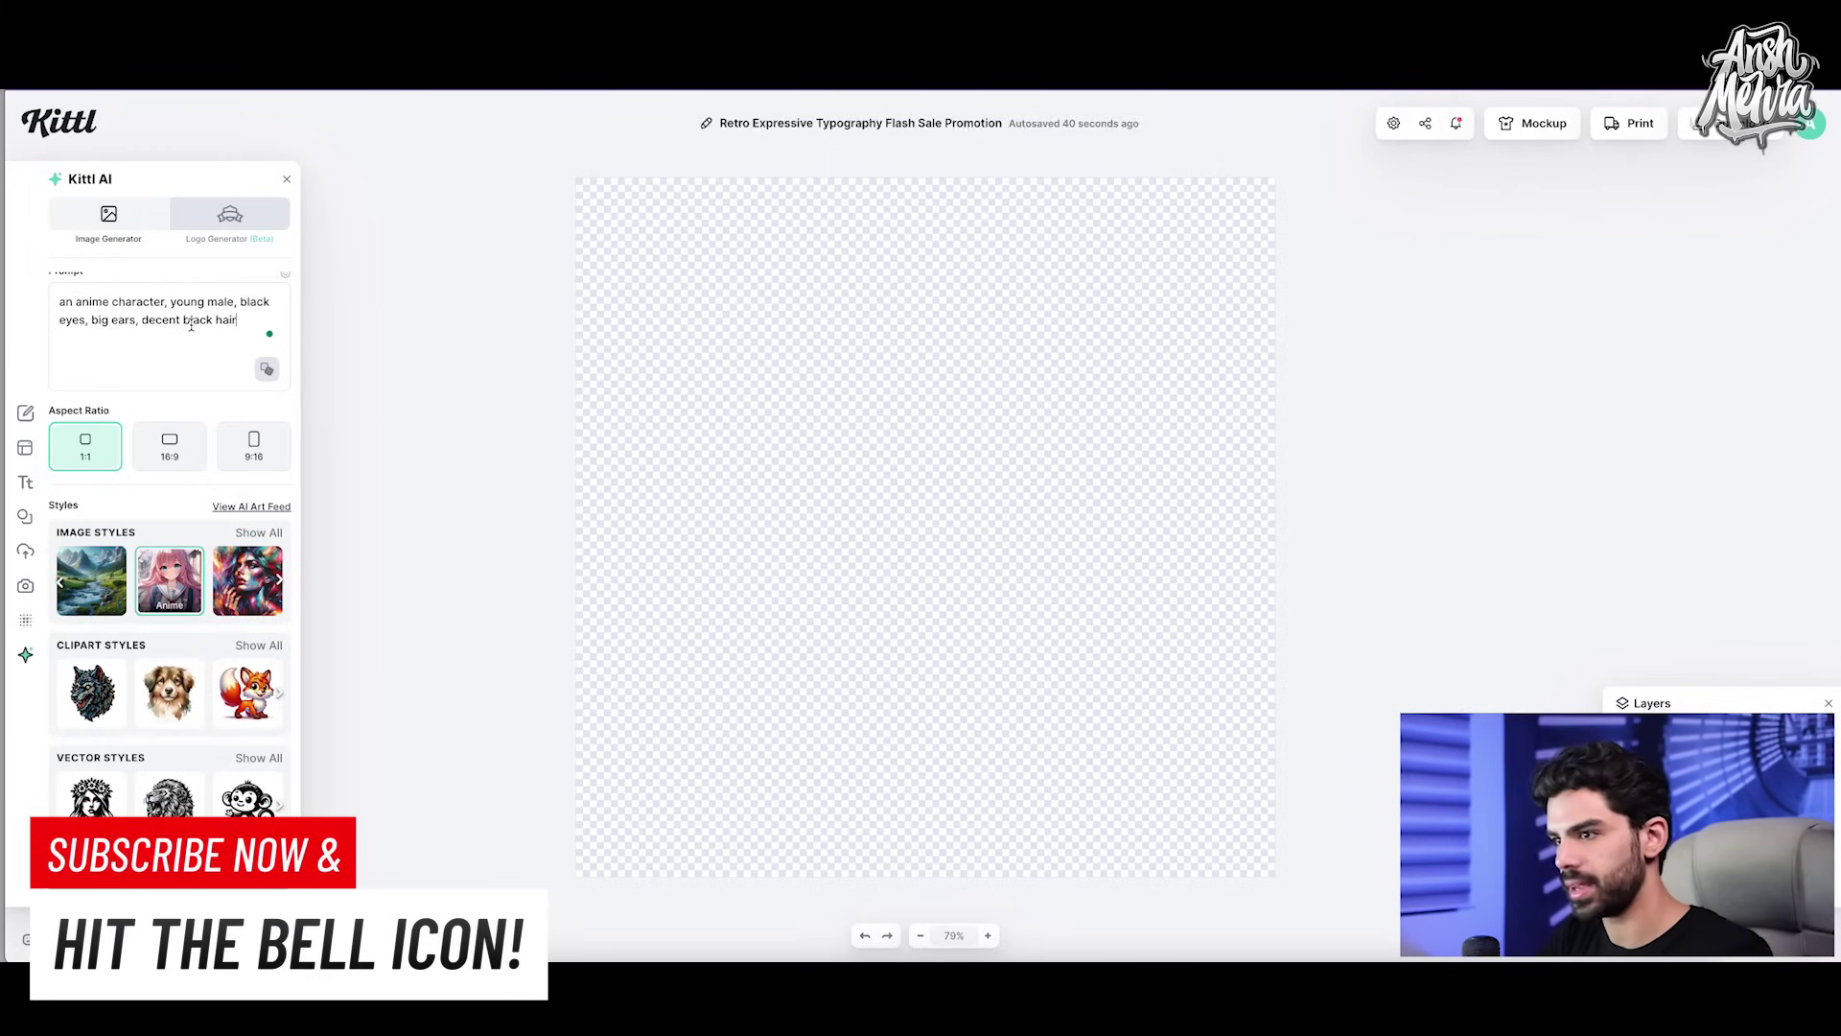
pyautogui.write(', white t-shirt with blue blazer')
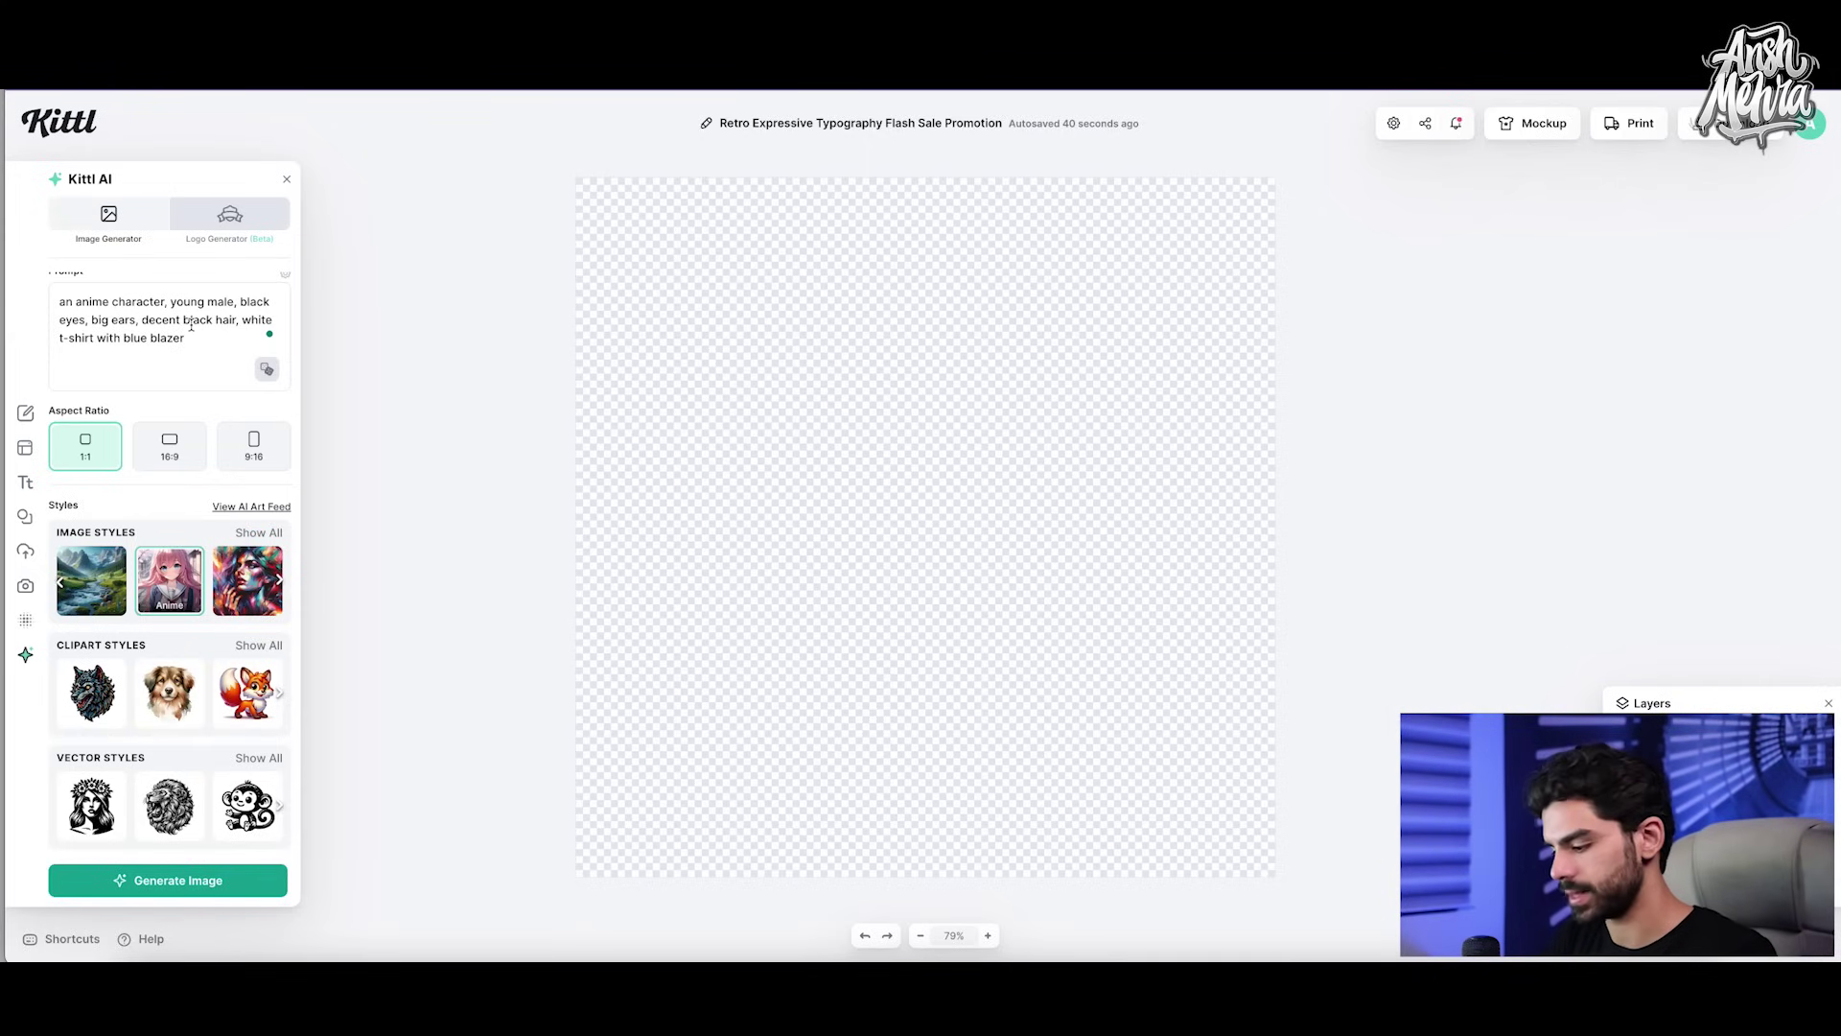
pyautogui.write('.')
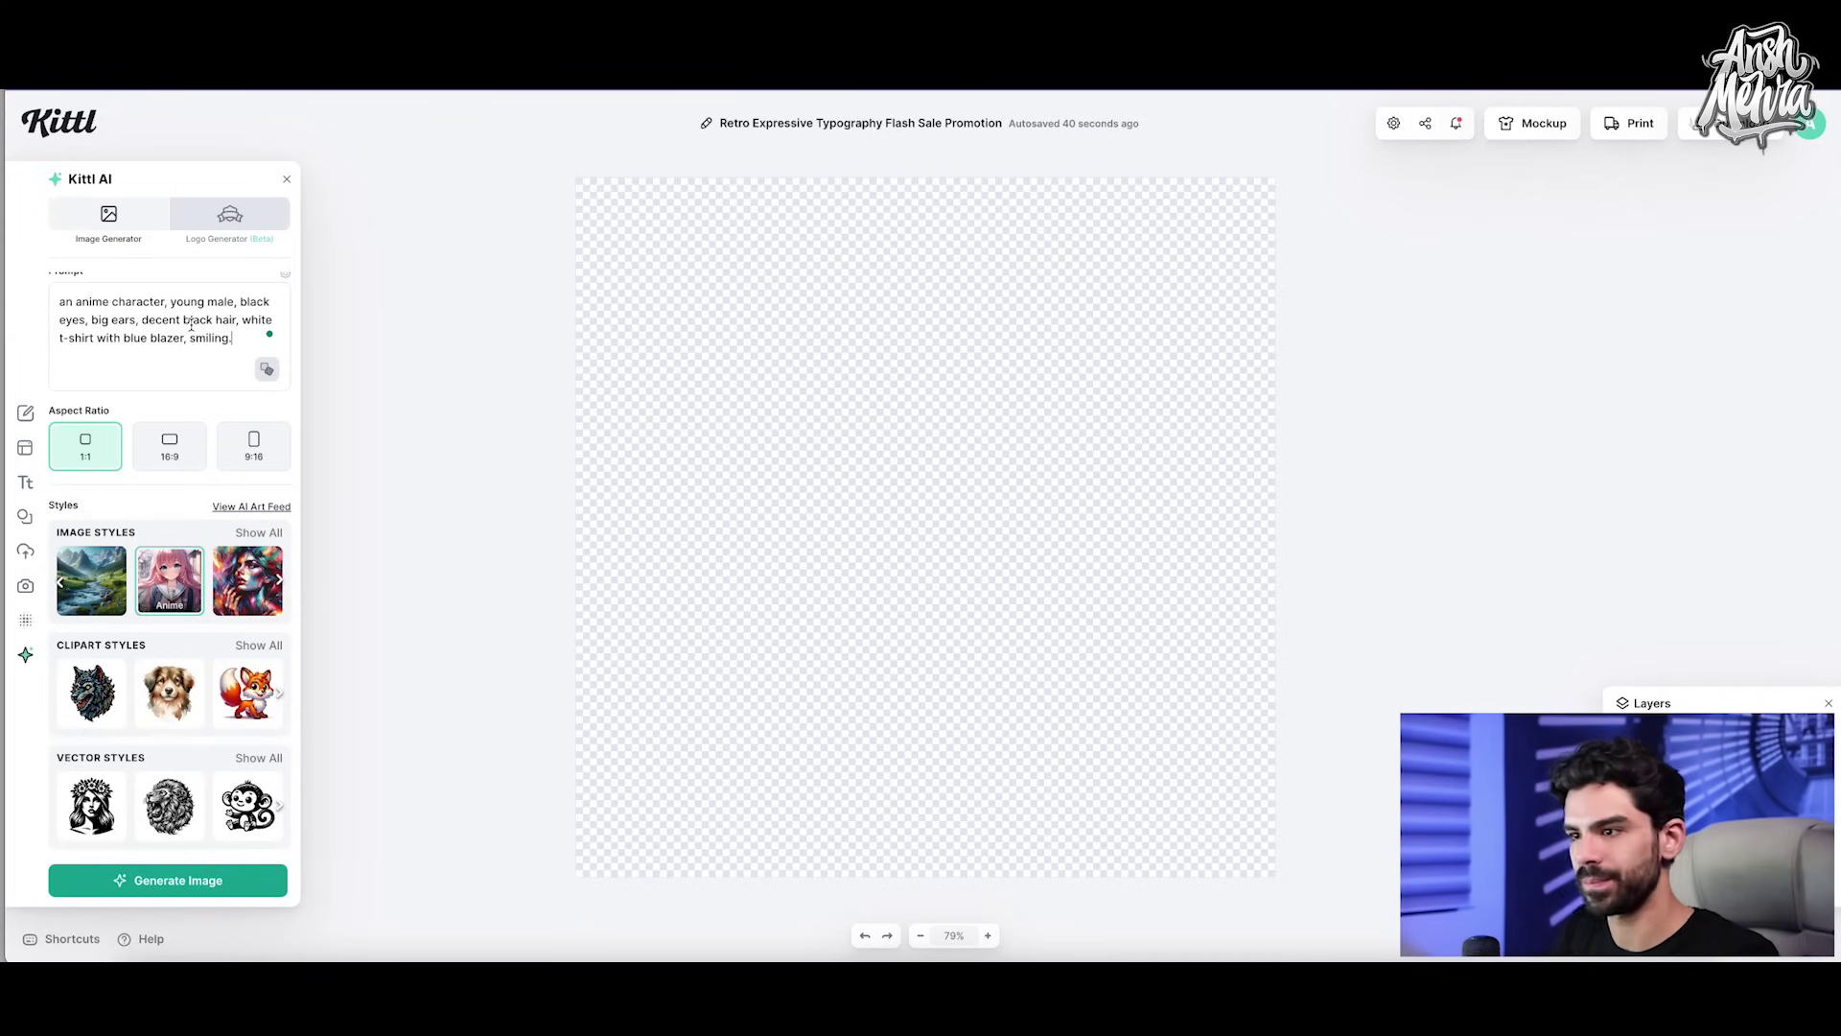
pyautogui.click(207, 893)
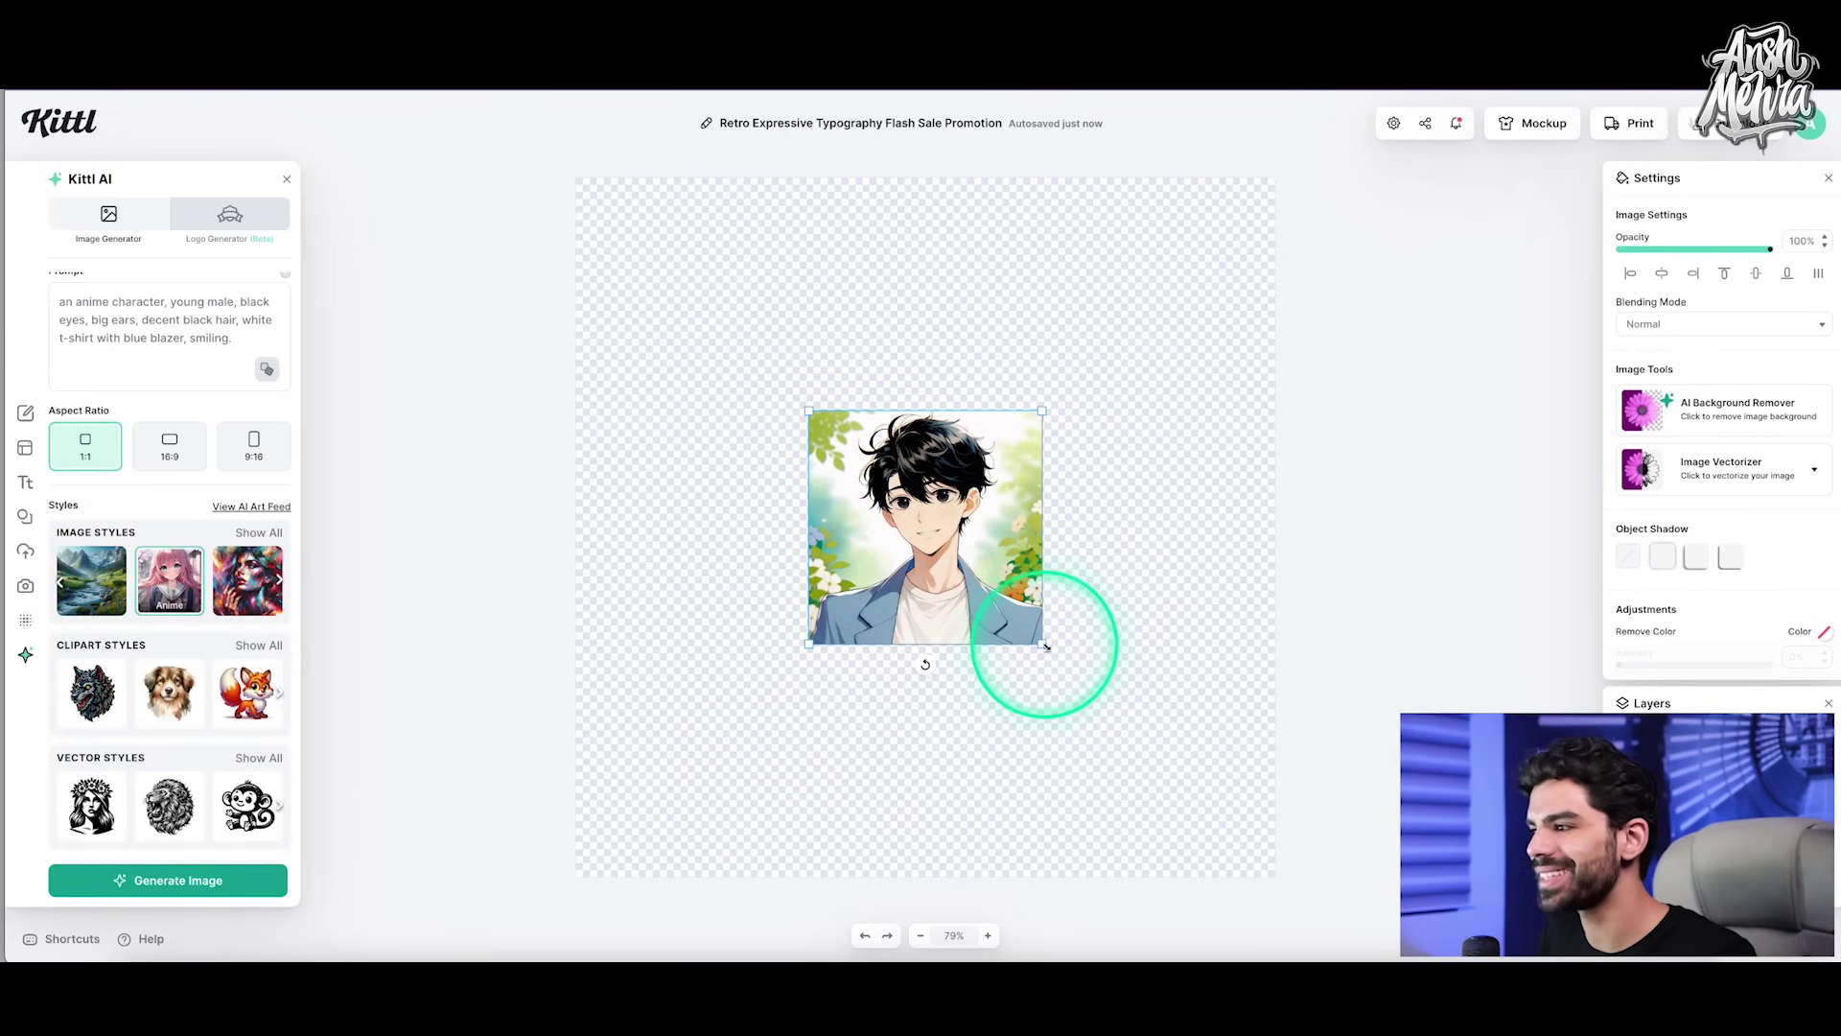
# Step: Enlarge the generated portrait and strip its background with the AI Background Remover
pyautogui.moveTo(1047, 648); pyautogui.dragTo(1247, 804)
pyautogui.moveTo(1109, 637); pyautogui.dragTo(1120, 732)
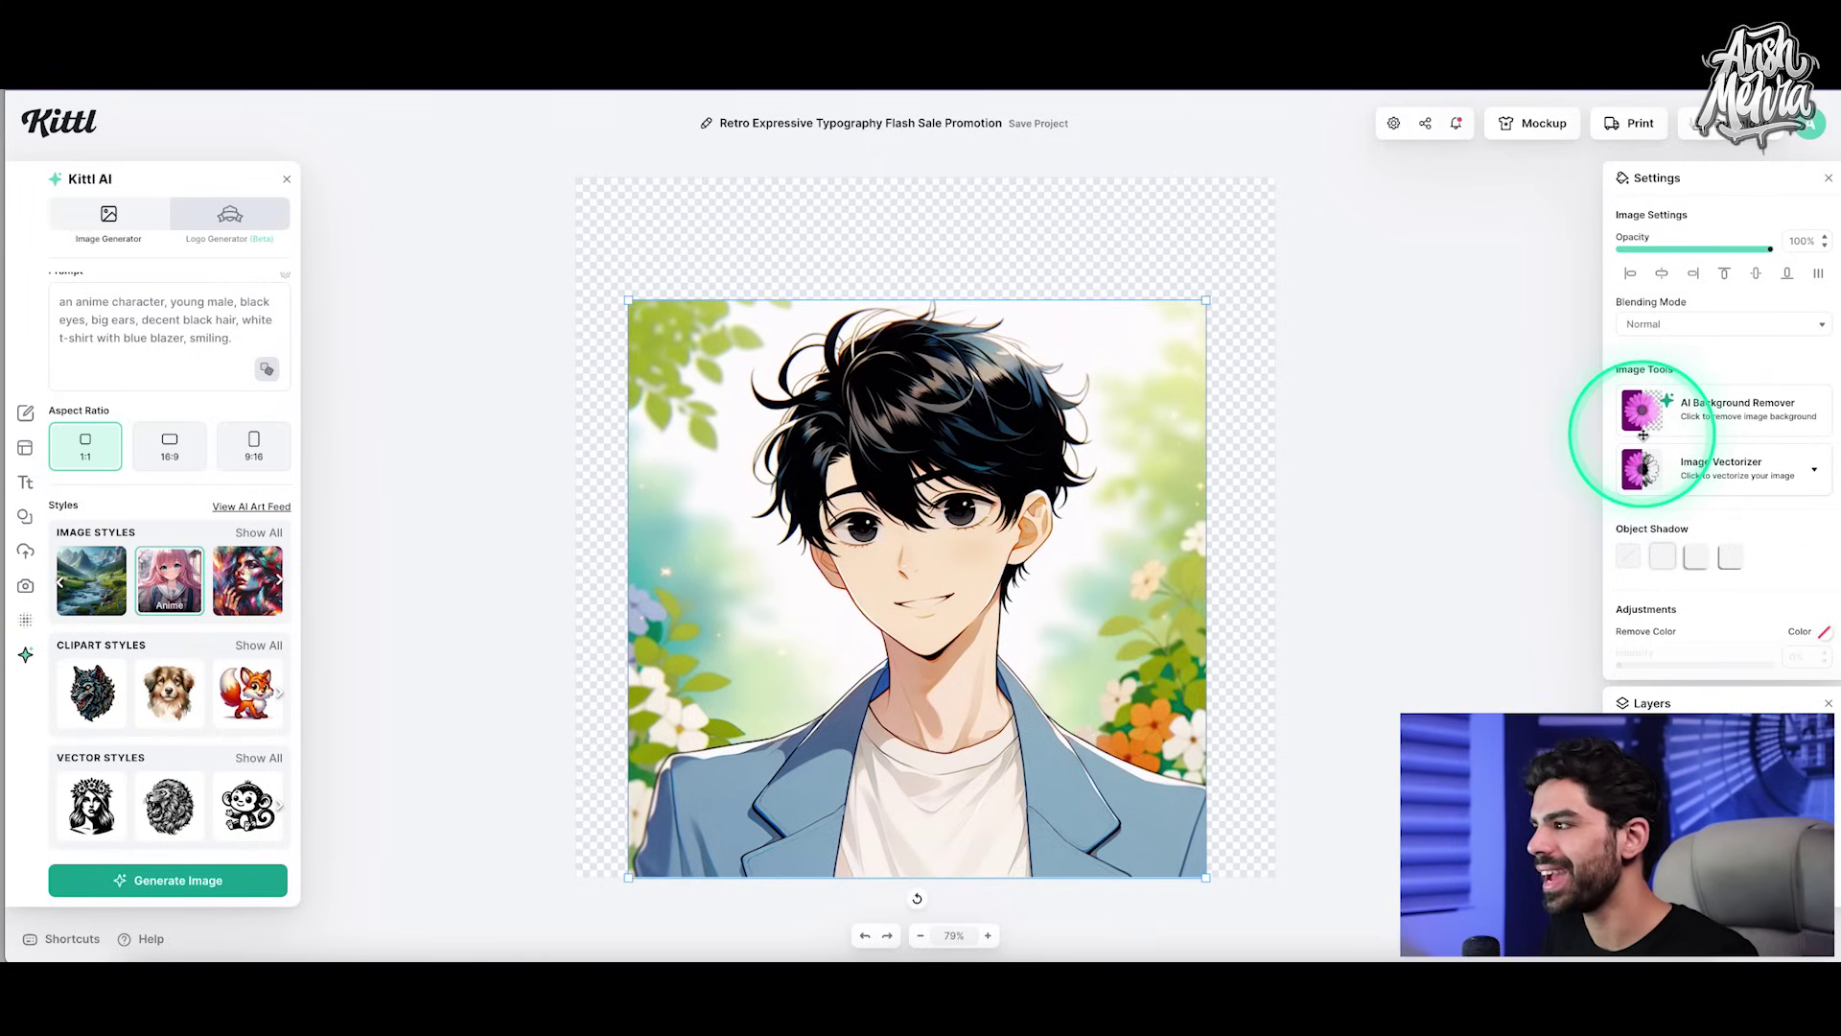
pyautogui.click(1694, 423)
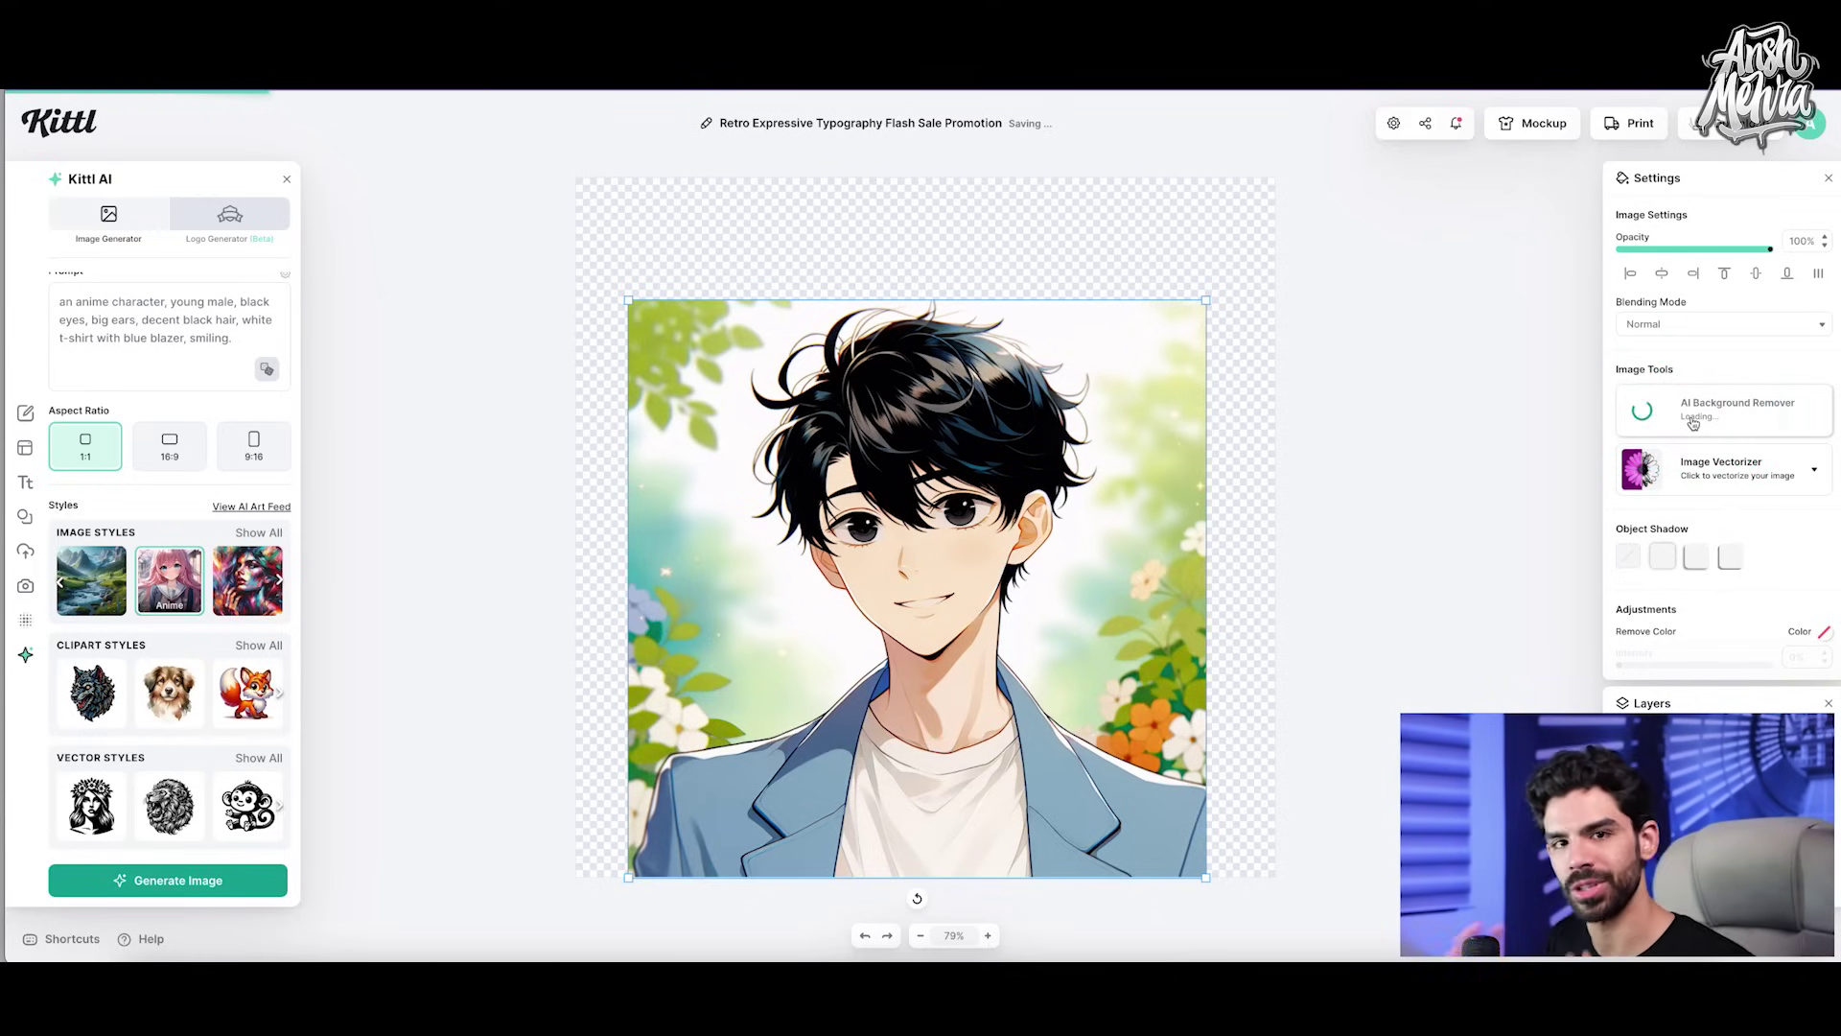
pyautogui.click(896, 419)
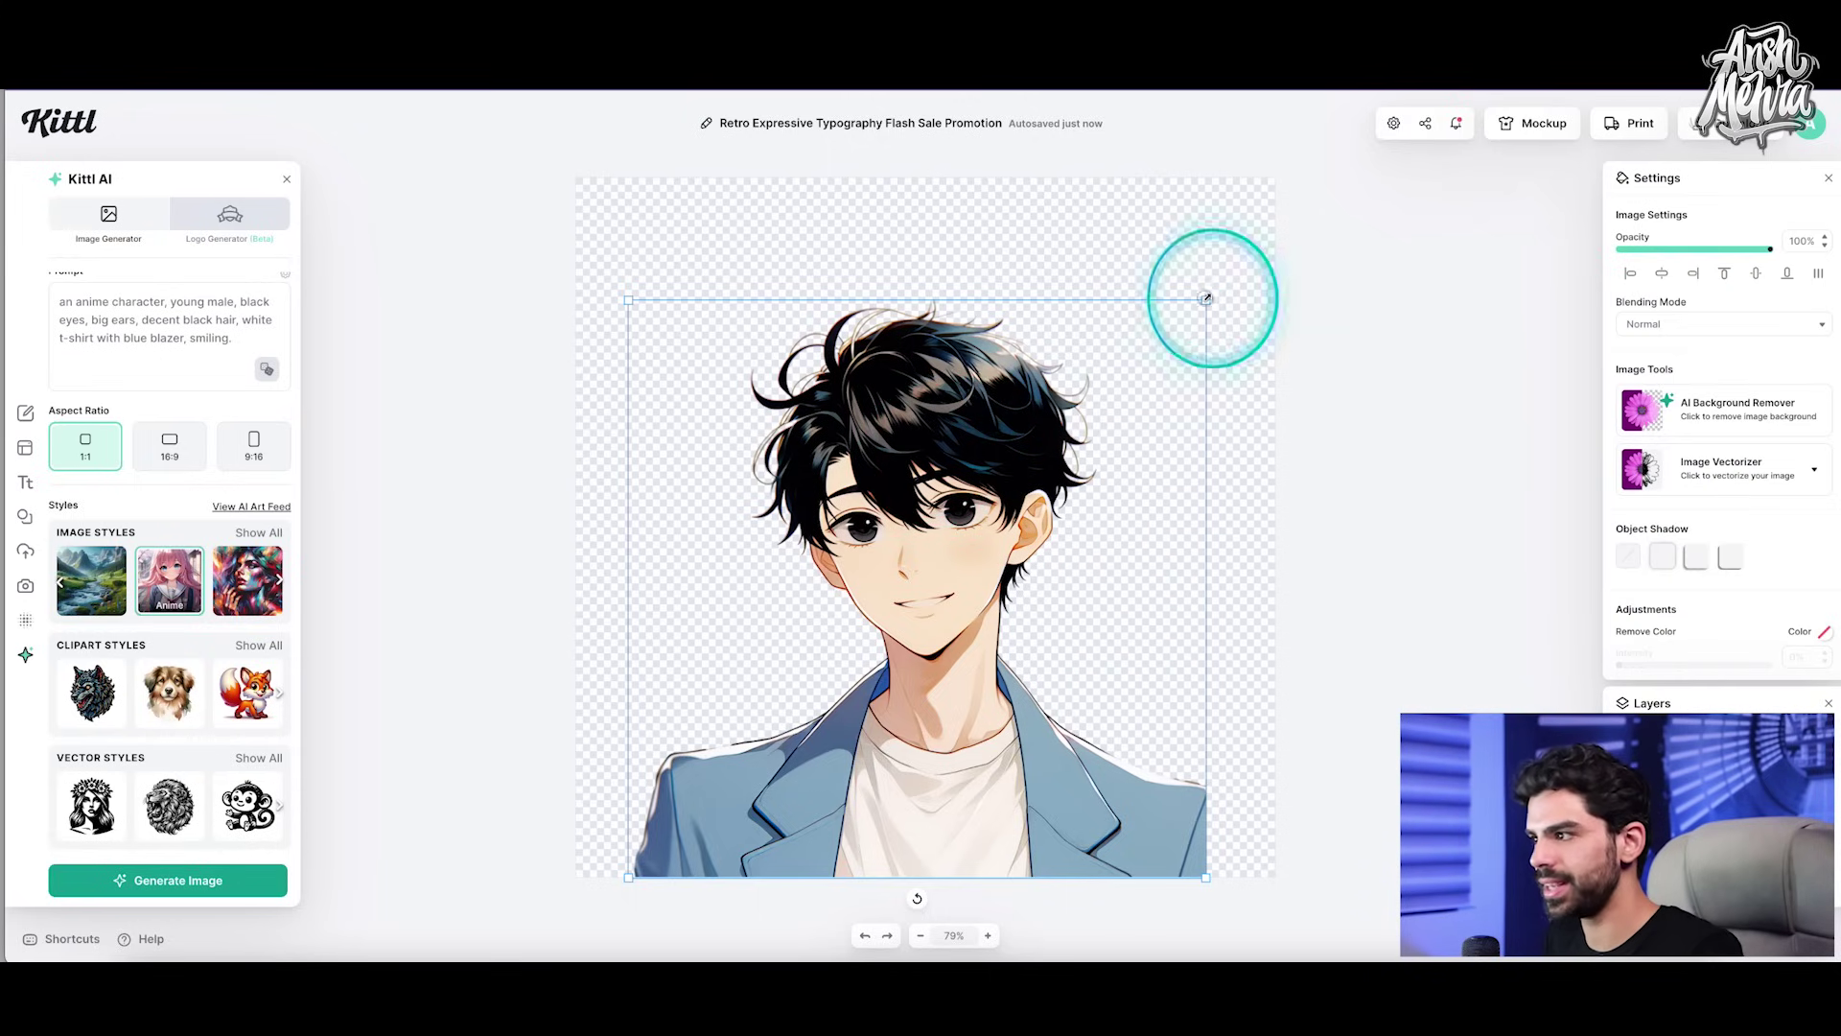
# Step: Resize and reposition the cut-out portrait so it sits along the artboard's bottom edge
pyautogui.moveTo(1207, 298); pyautogui.dragTo(1167, 329)
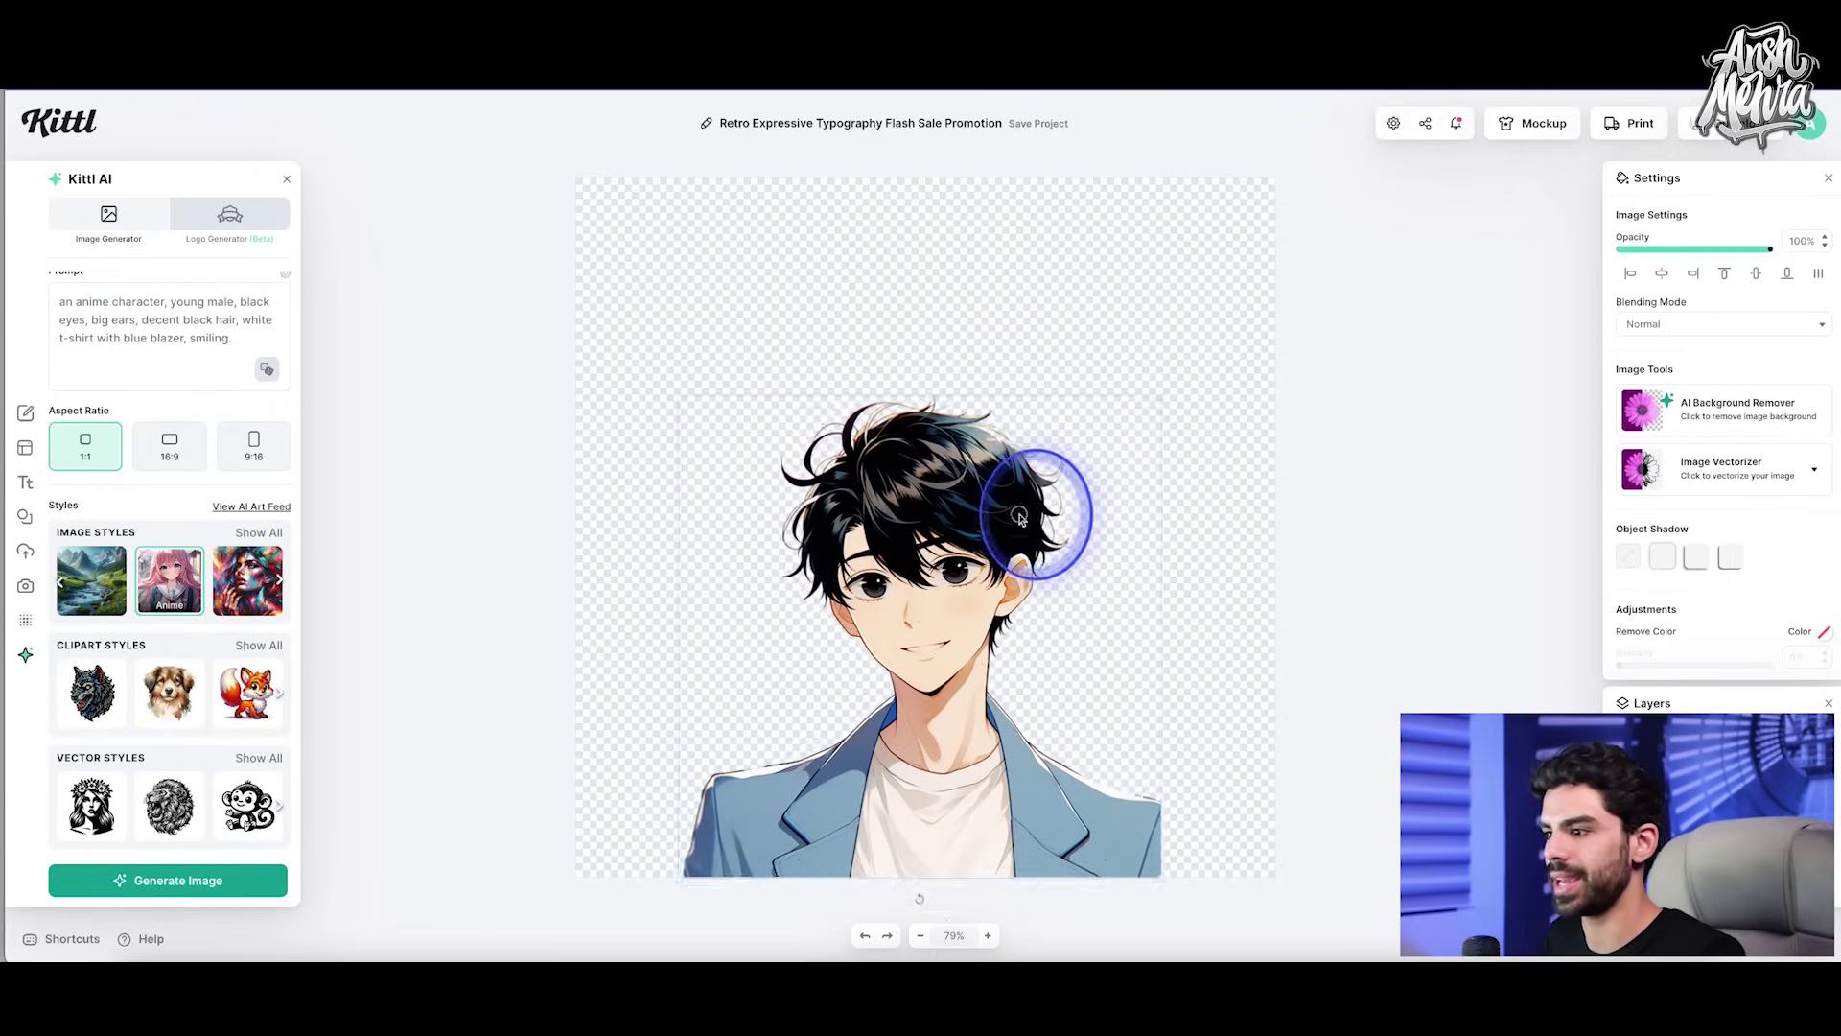
pyautogui.moveTo(1020, 518)
pyautogui.mouseDown()
pyautogui.moveTo(1050, 542)
pyautogui.moveTo(1026, 550)
pyautogui.moveTo(1028, 531)
pyautogui.mouseUp()
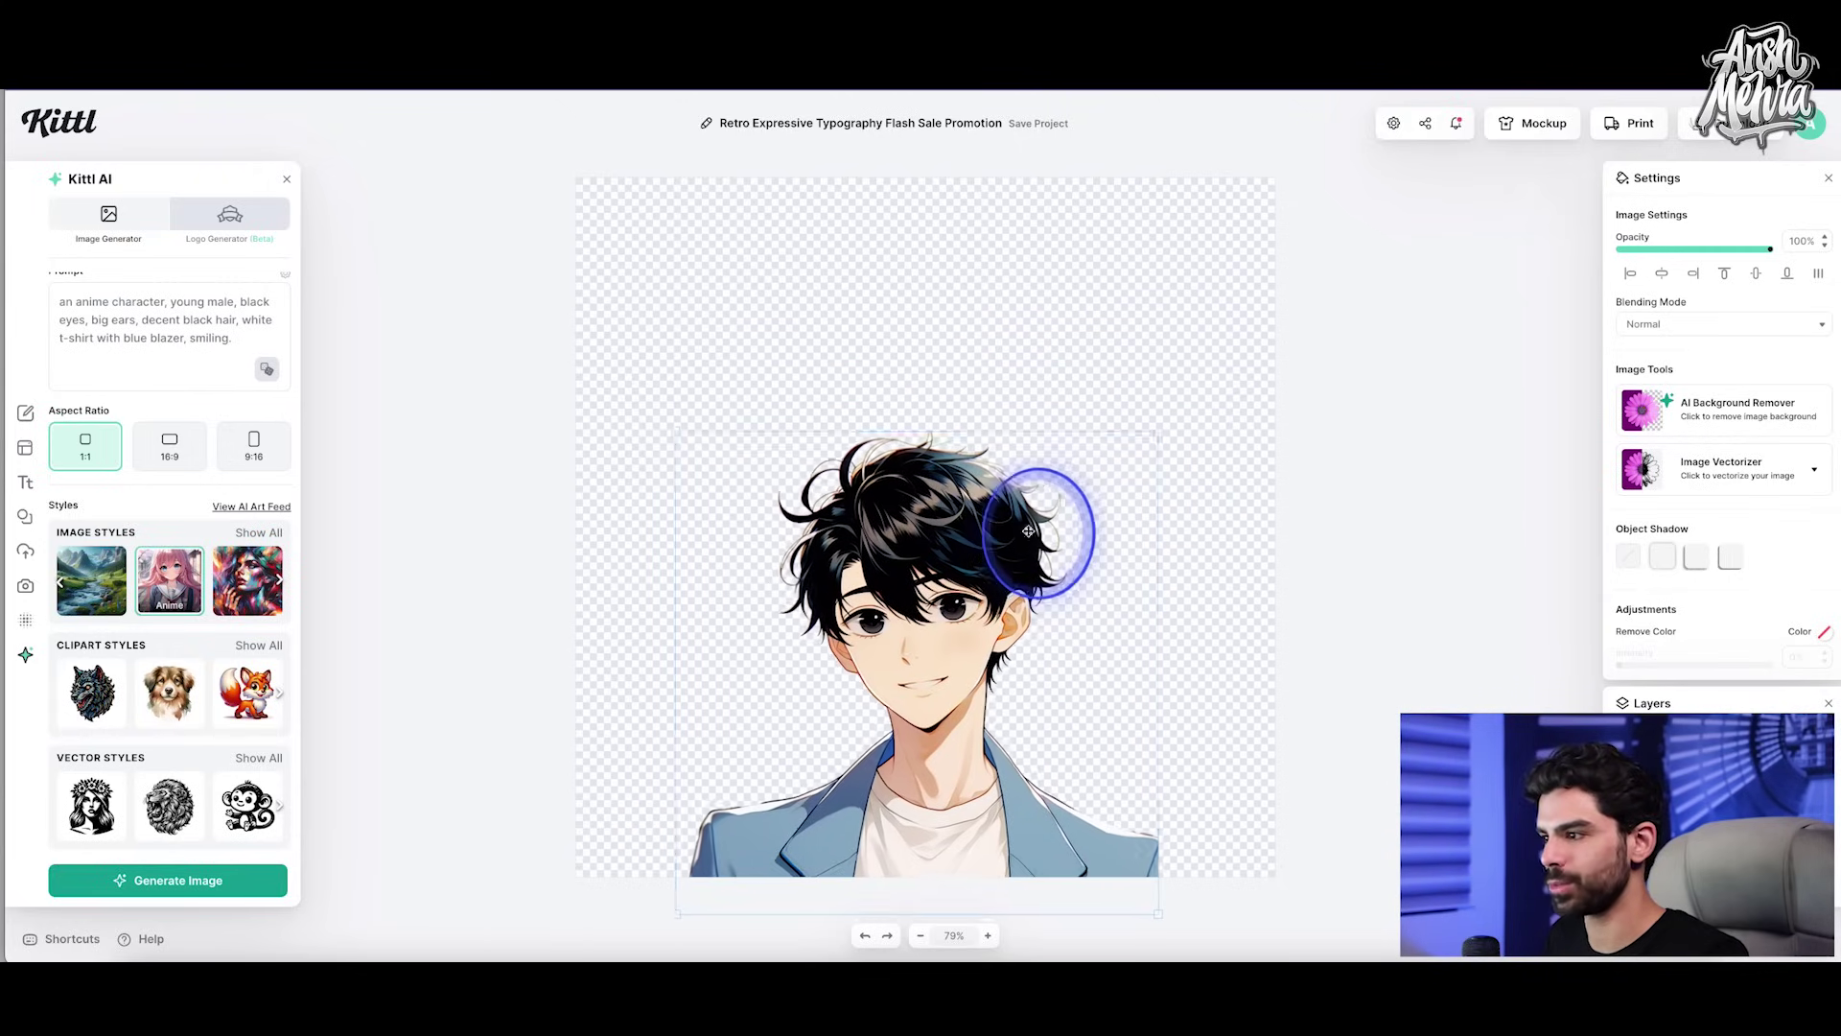
pyautogui.moveTo(1159, 431); pyautogui.dragTo(1239, 339)
pyautogui.moveTo(1146, 483); pyautogui.dragTo(1141, 449)
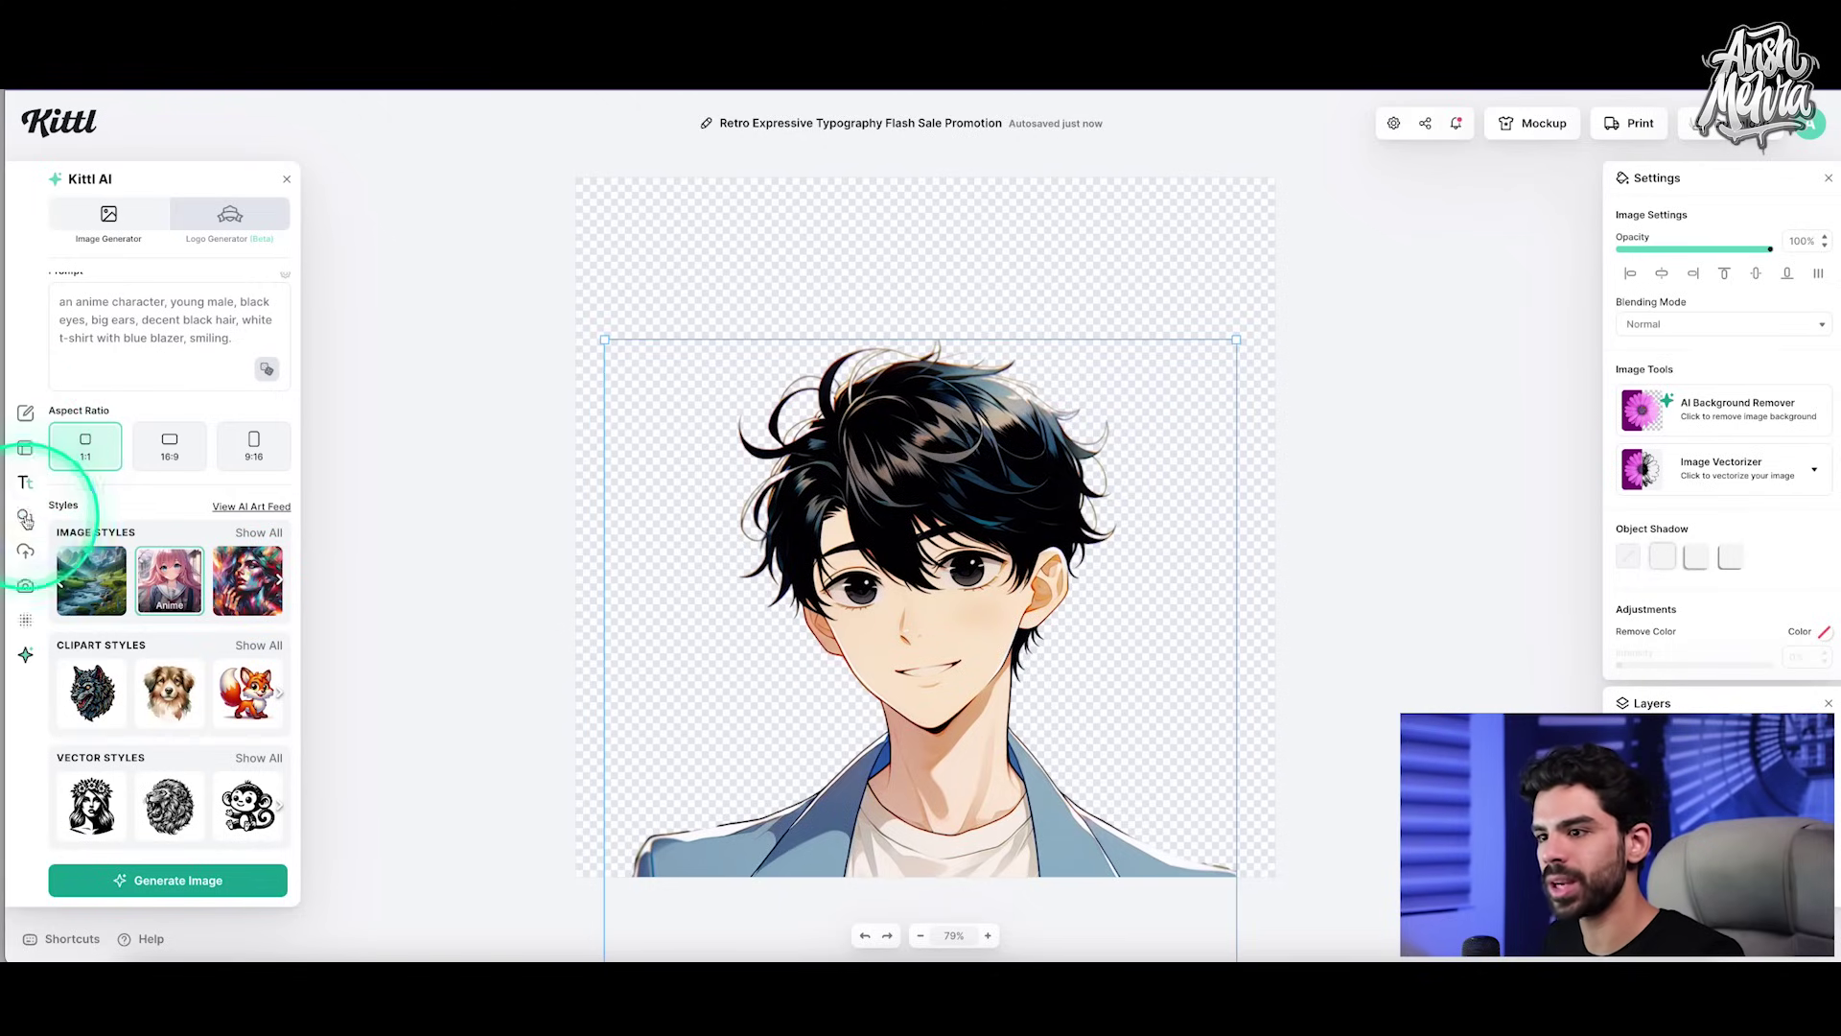
# Step: Add a square covering the whole artboard and colour it bright magenta (e901fe)
pyautogui.click(25, 518)
pyautogui.click(97, 490)
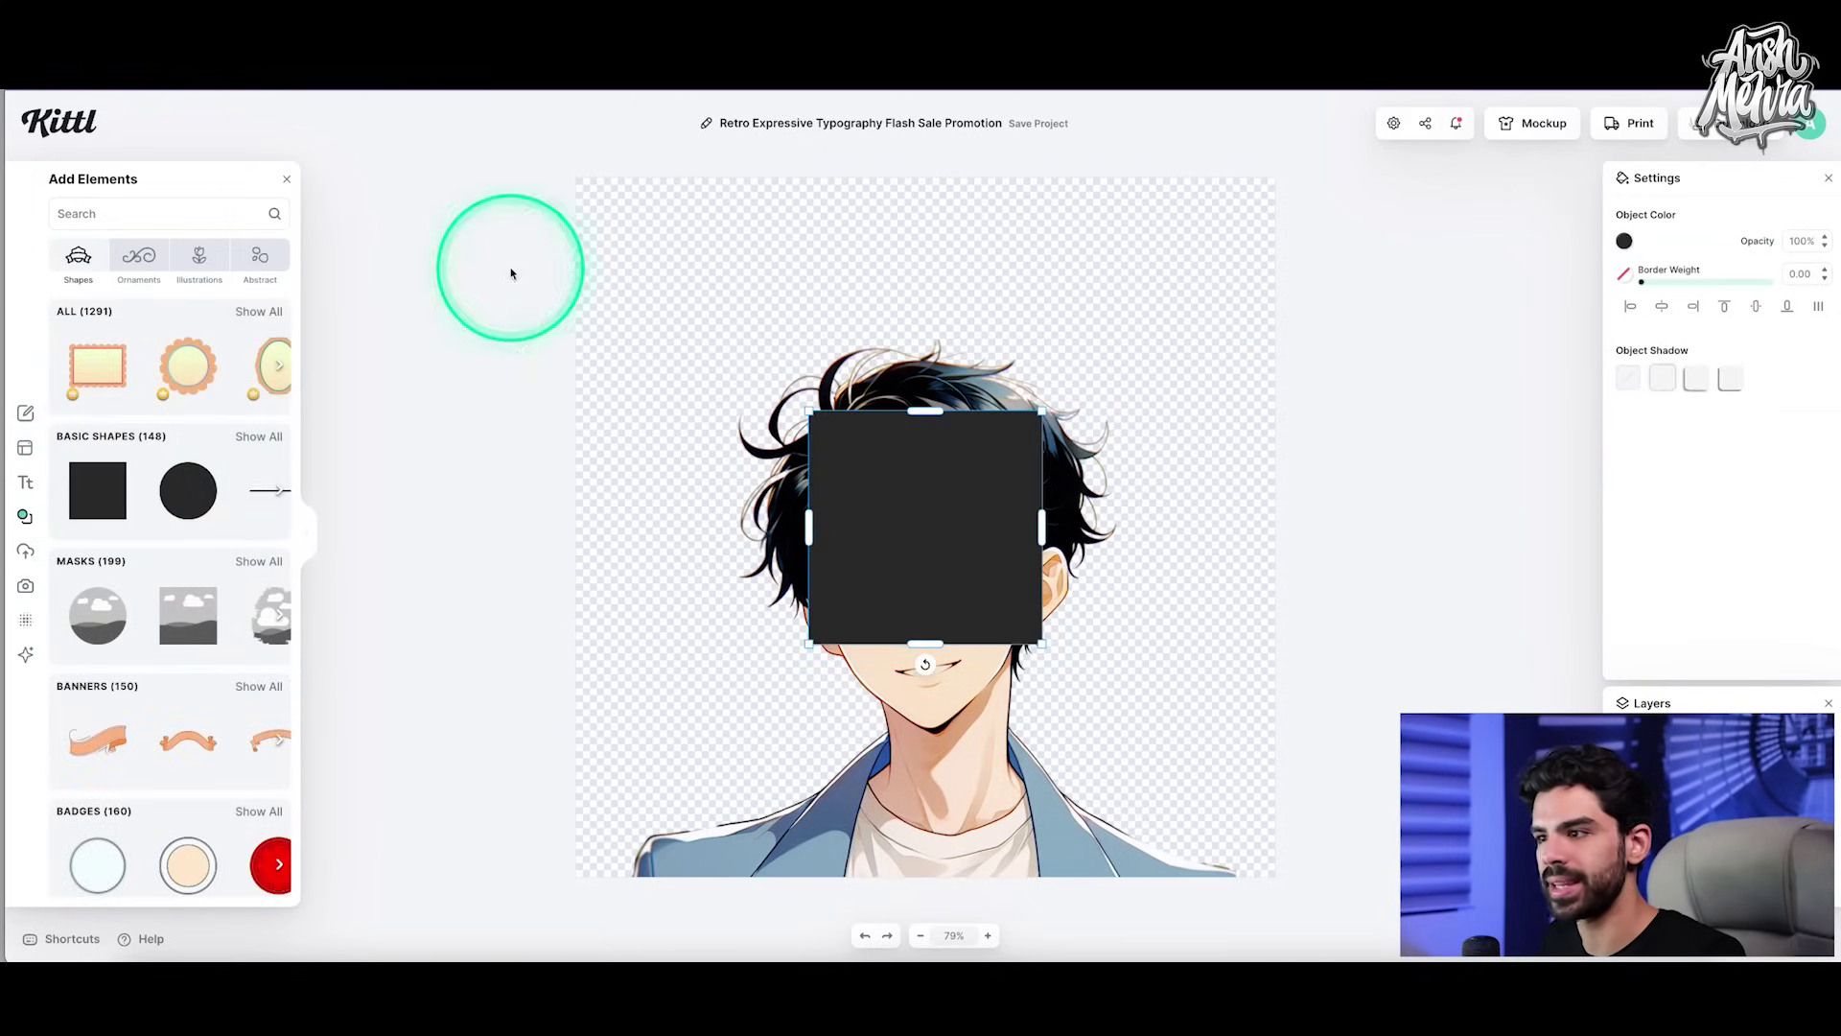
pyautogui.moveTo(920, 526); pyautogui.dragTo(696, 292)
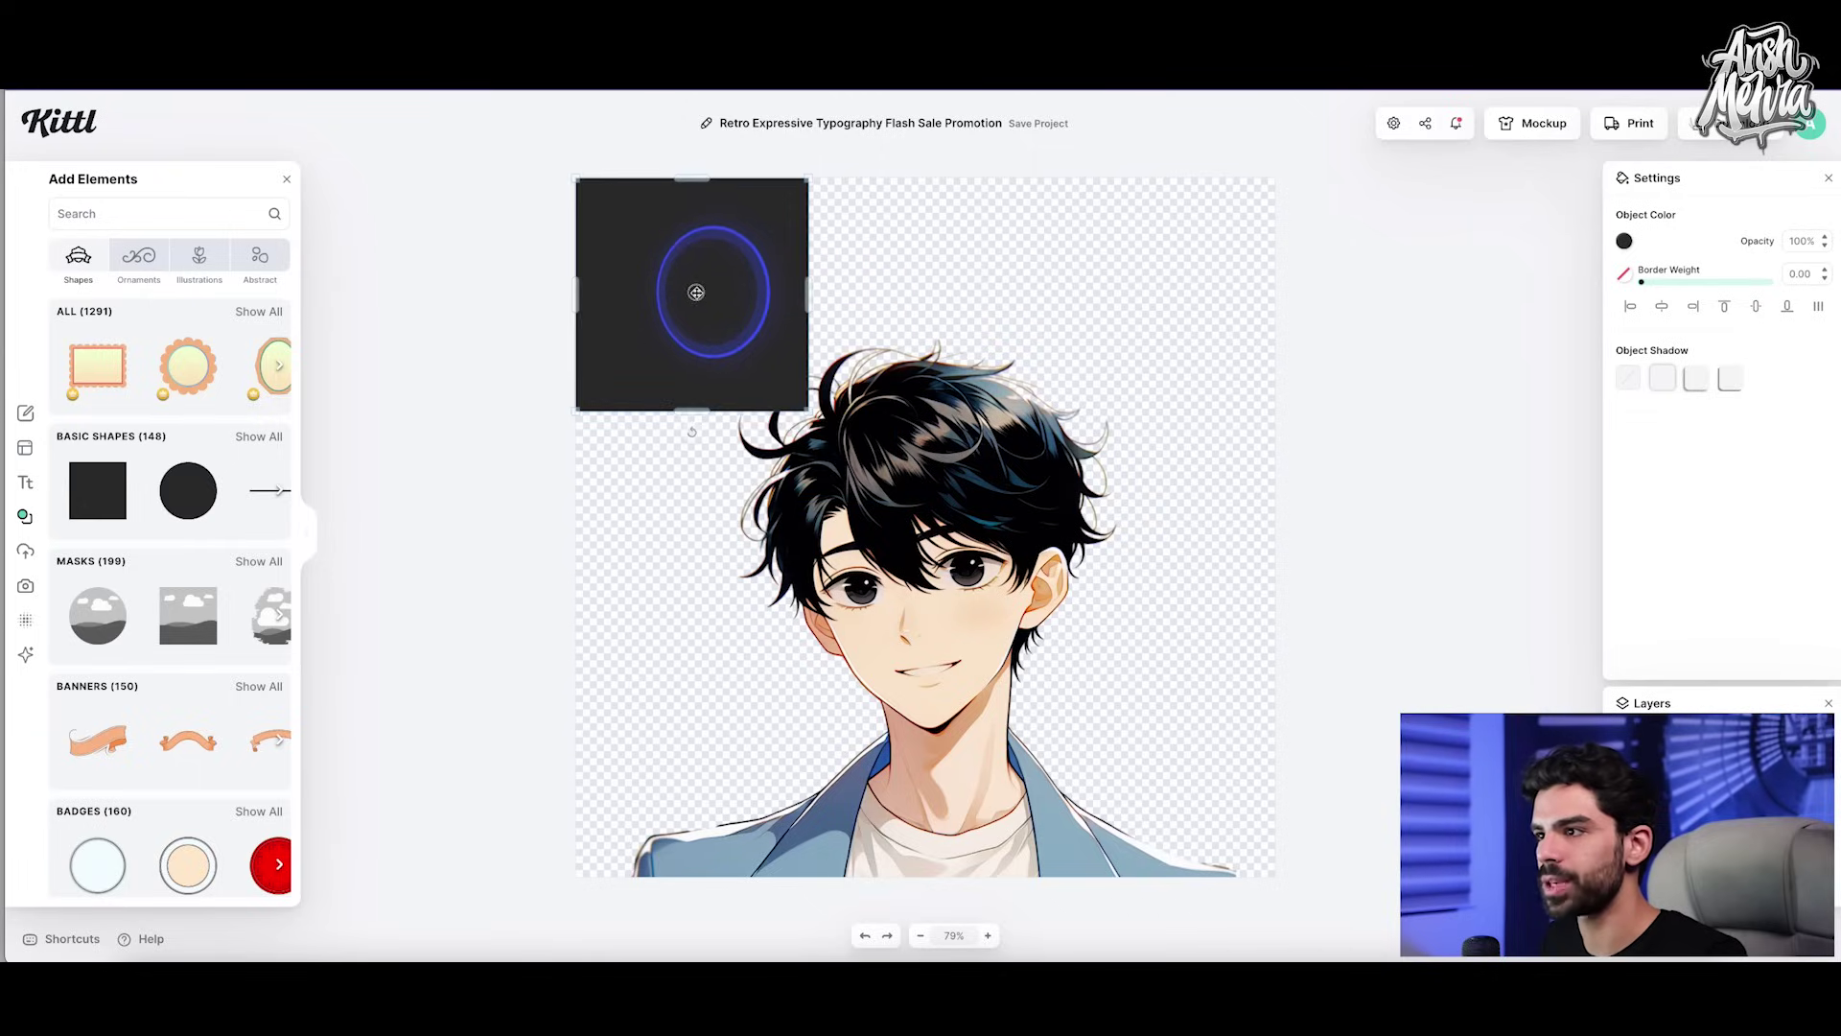
pyautogui.moveTo(808, 409); pyautogui.dragTo(1271, 880)
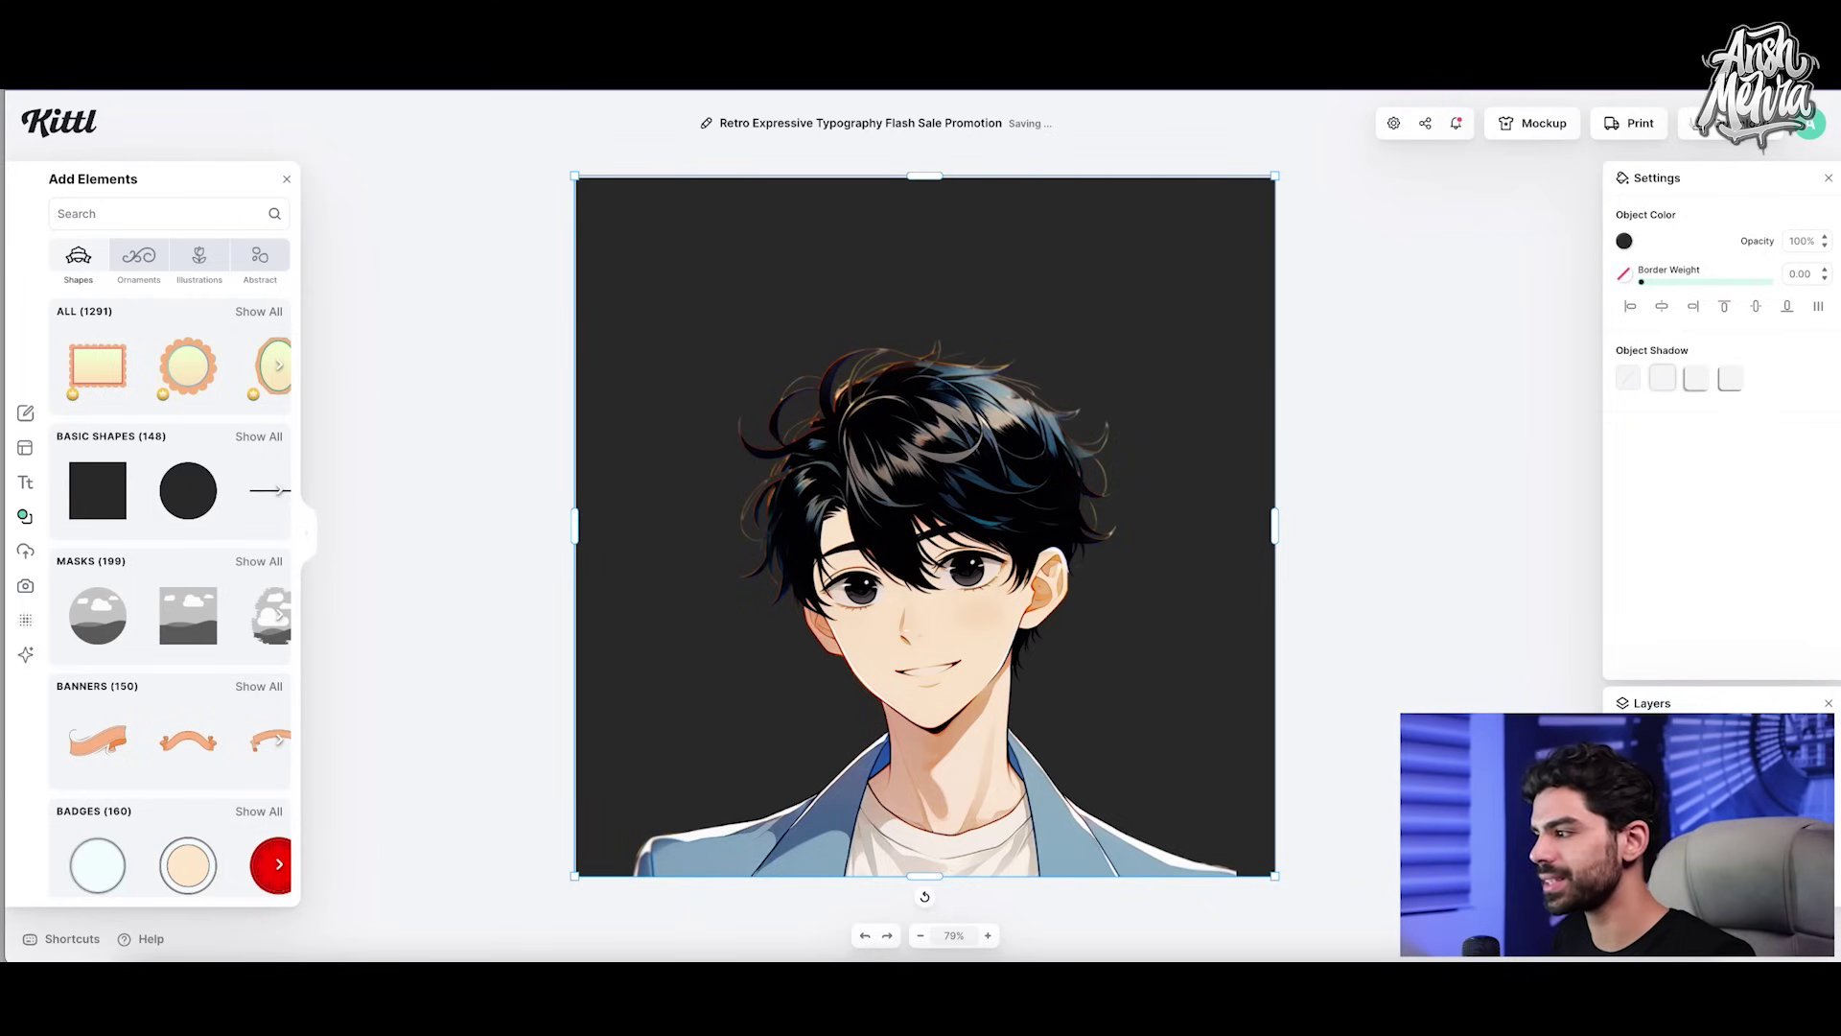
pyautogui.click(1624, 240)
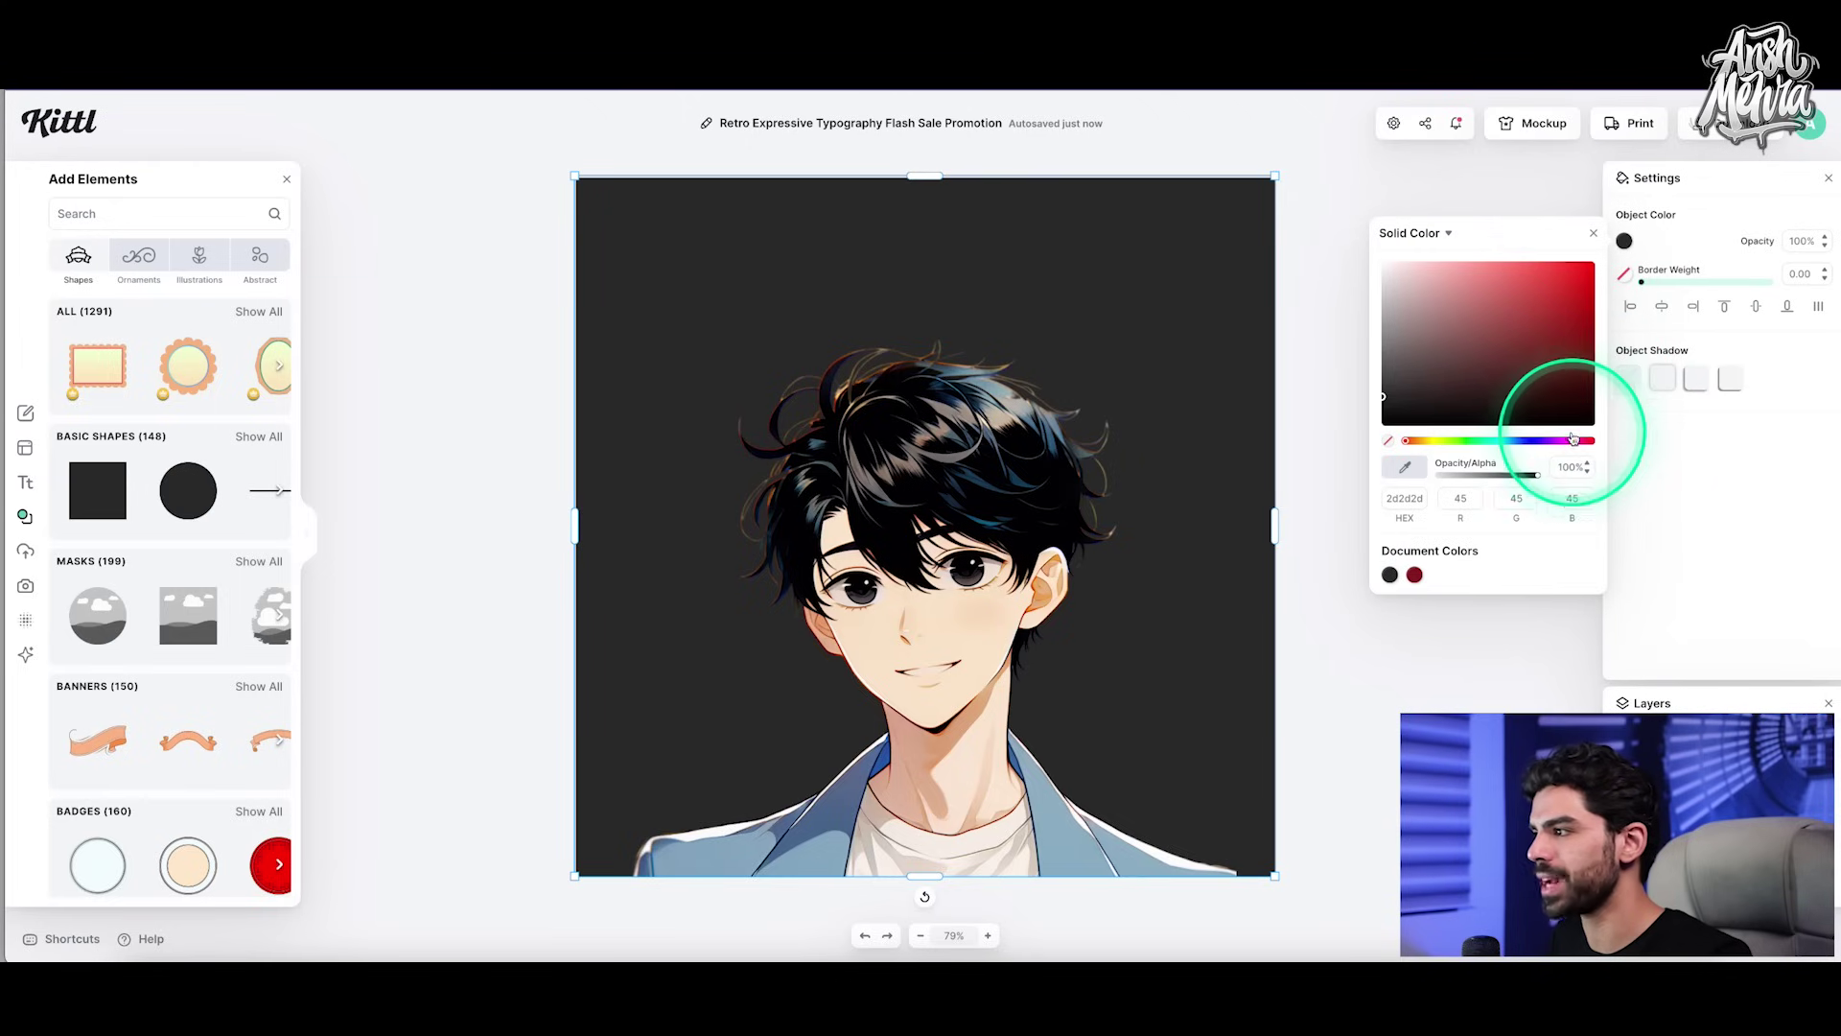
pyautogui.moveTo(1559, 443); pyautogui.dragTo(1591, 268)
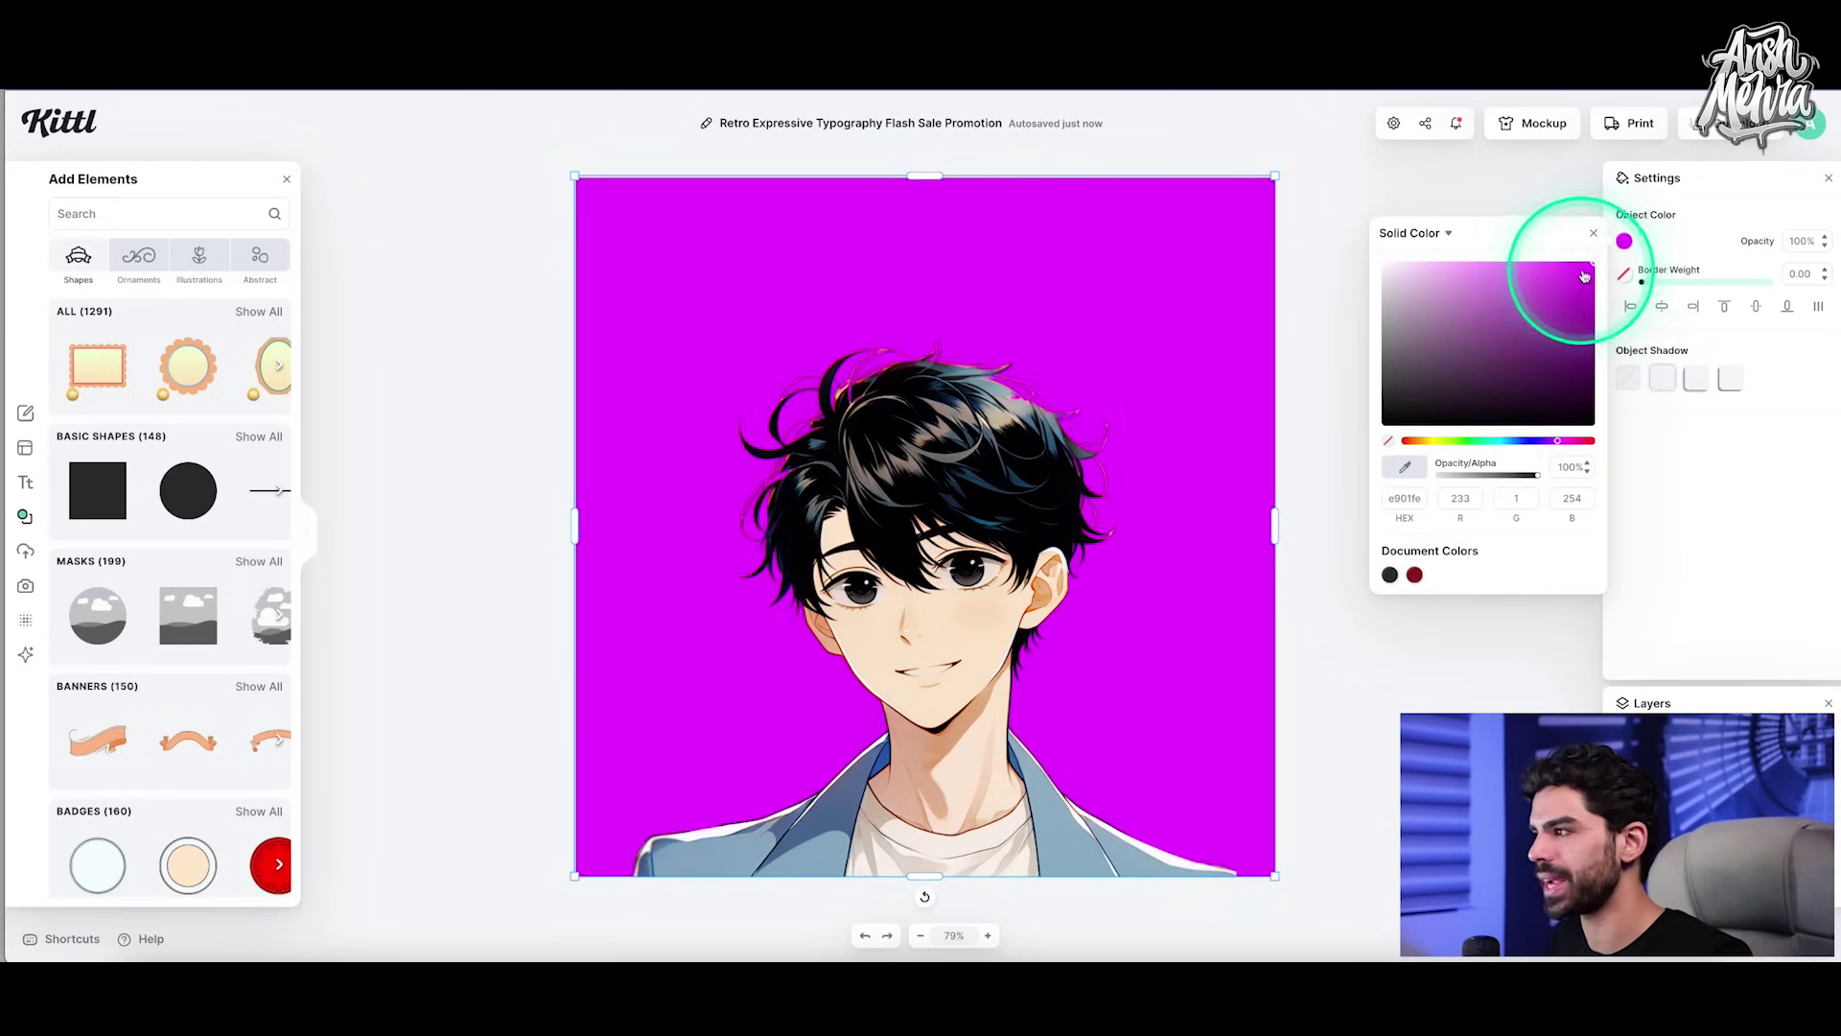
pyautogui.click(1595, 234)
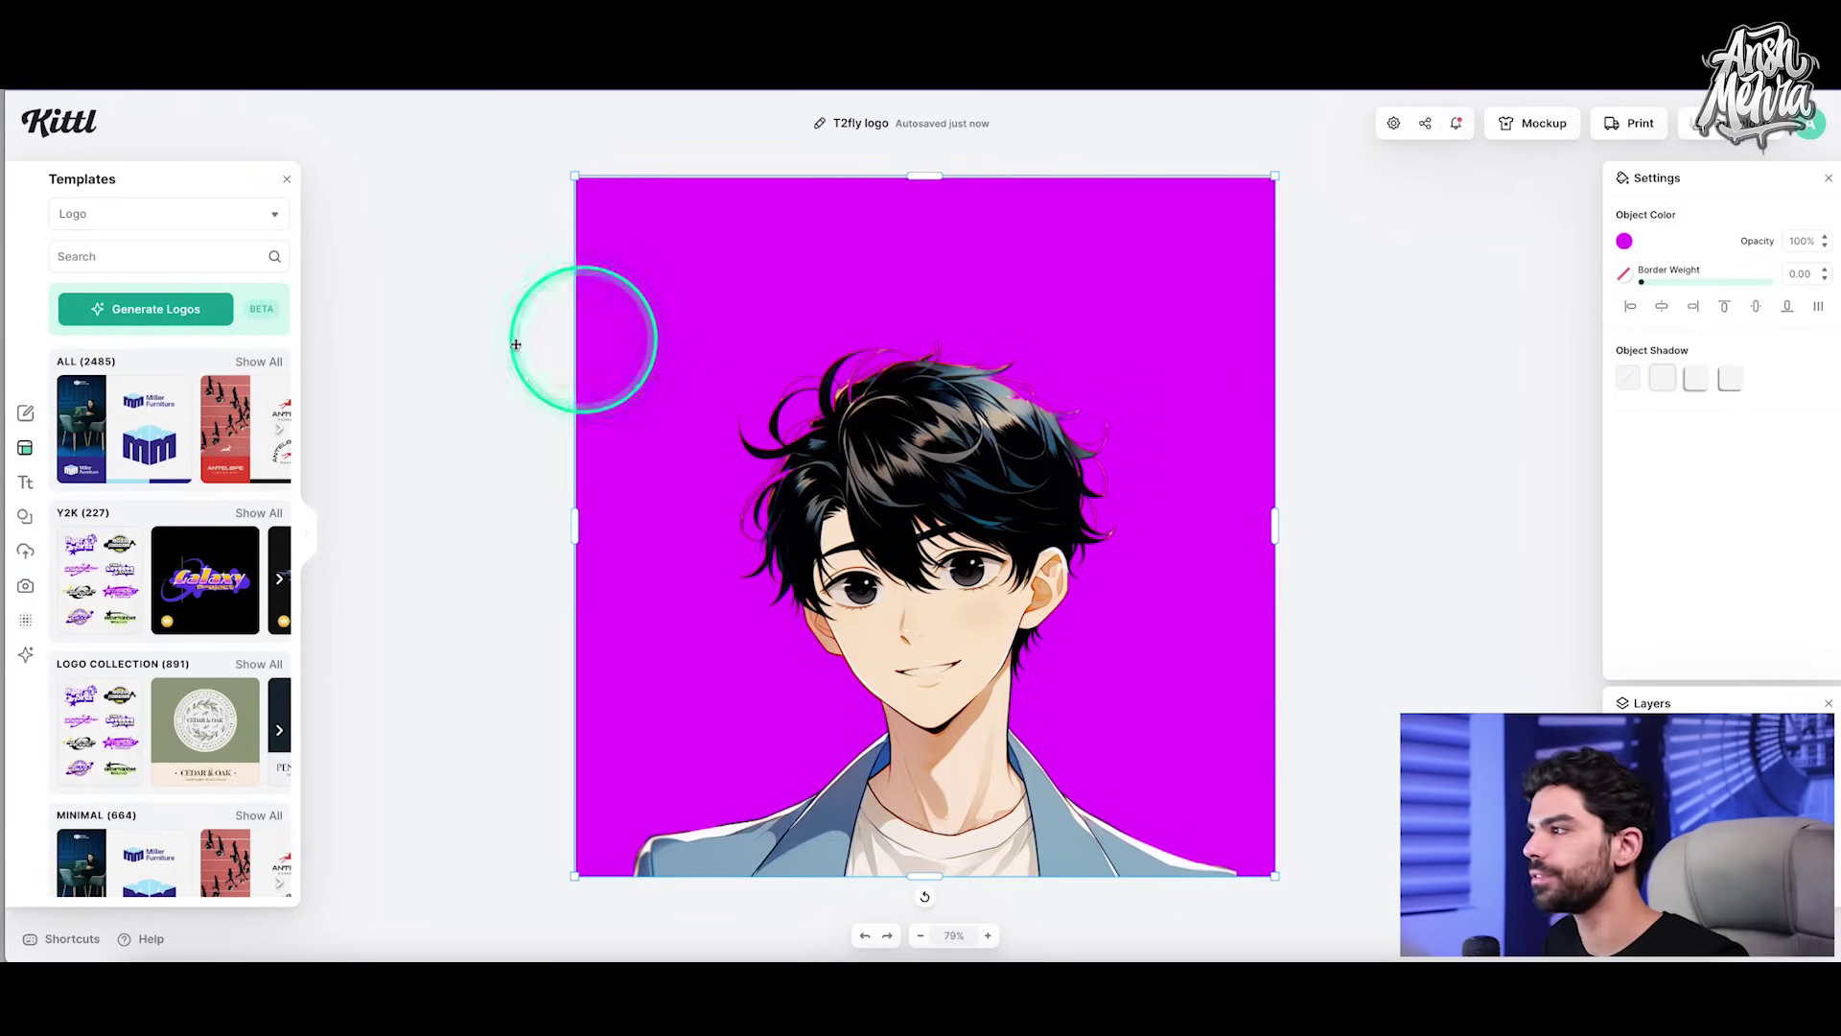
# Step: Place the Blacksmith Brewery text design centred near the top of the artboard
pyautogui.click(31, 492)
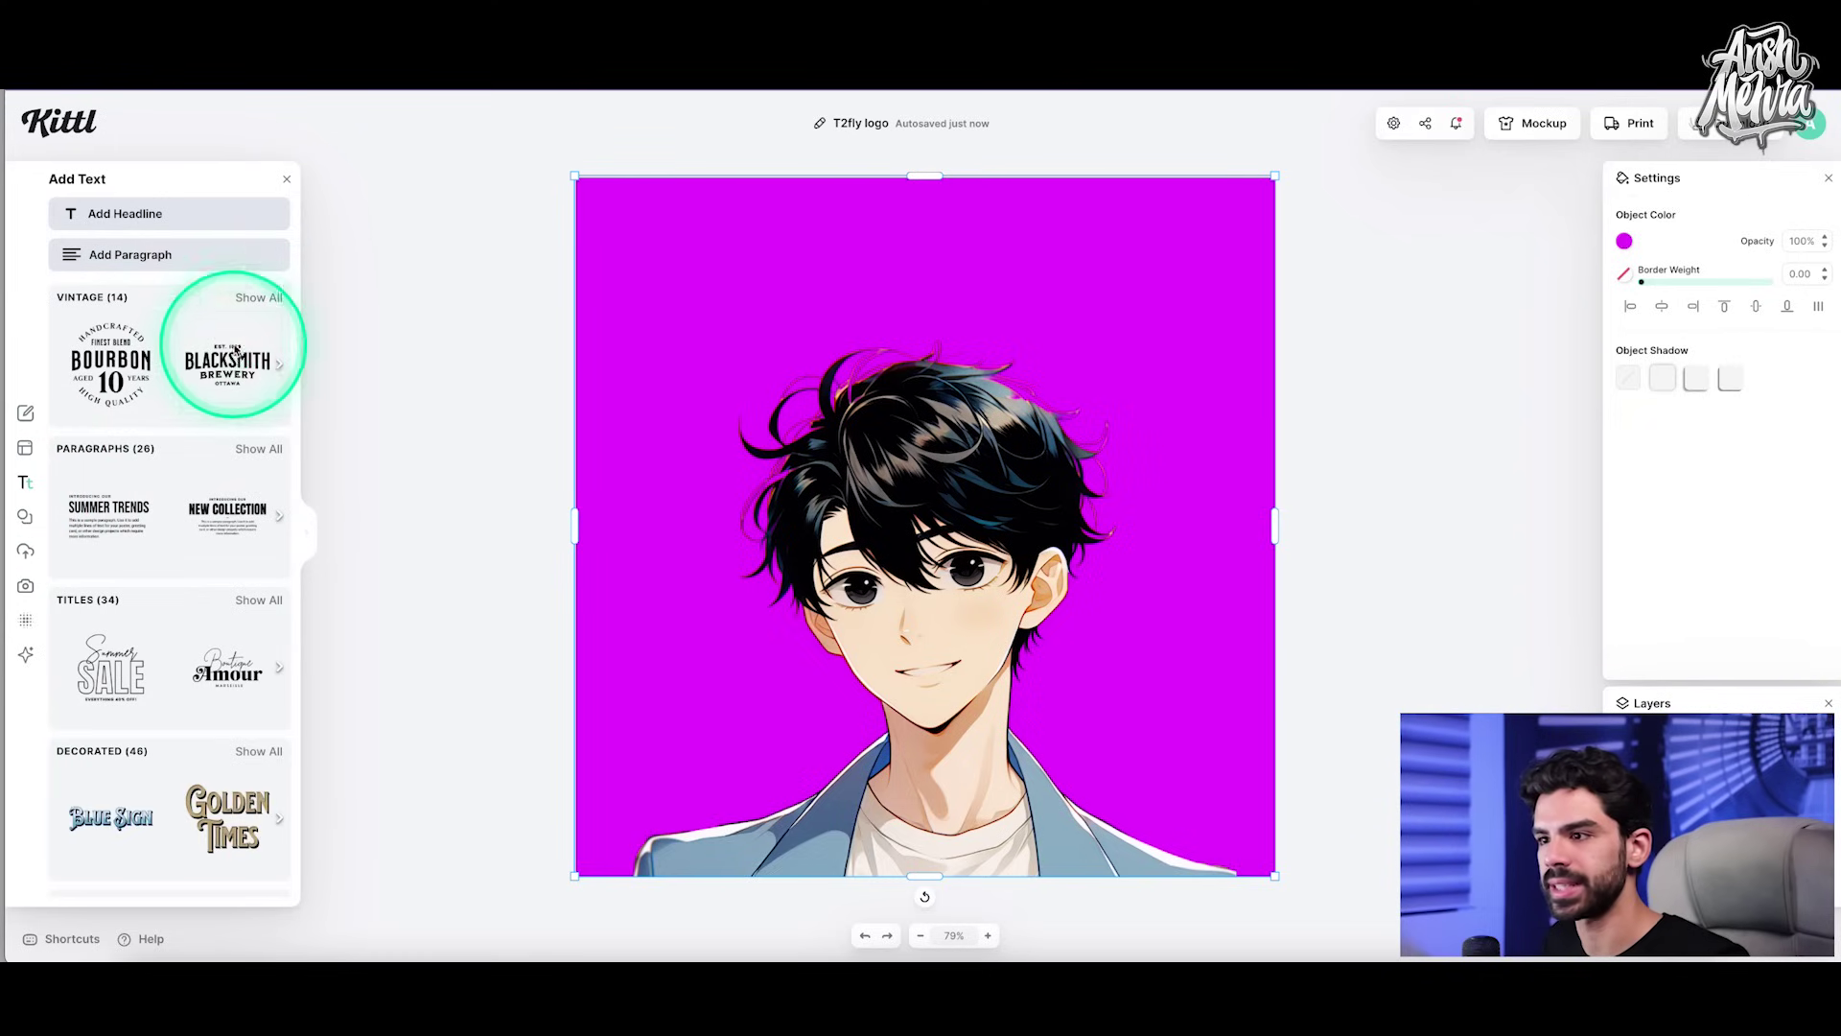
pyautogui.moveTo(234, 350); pyautogui.dragTo(1267, 461)
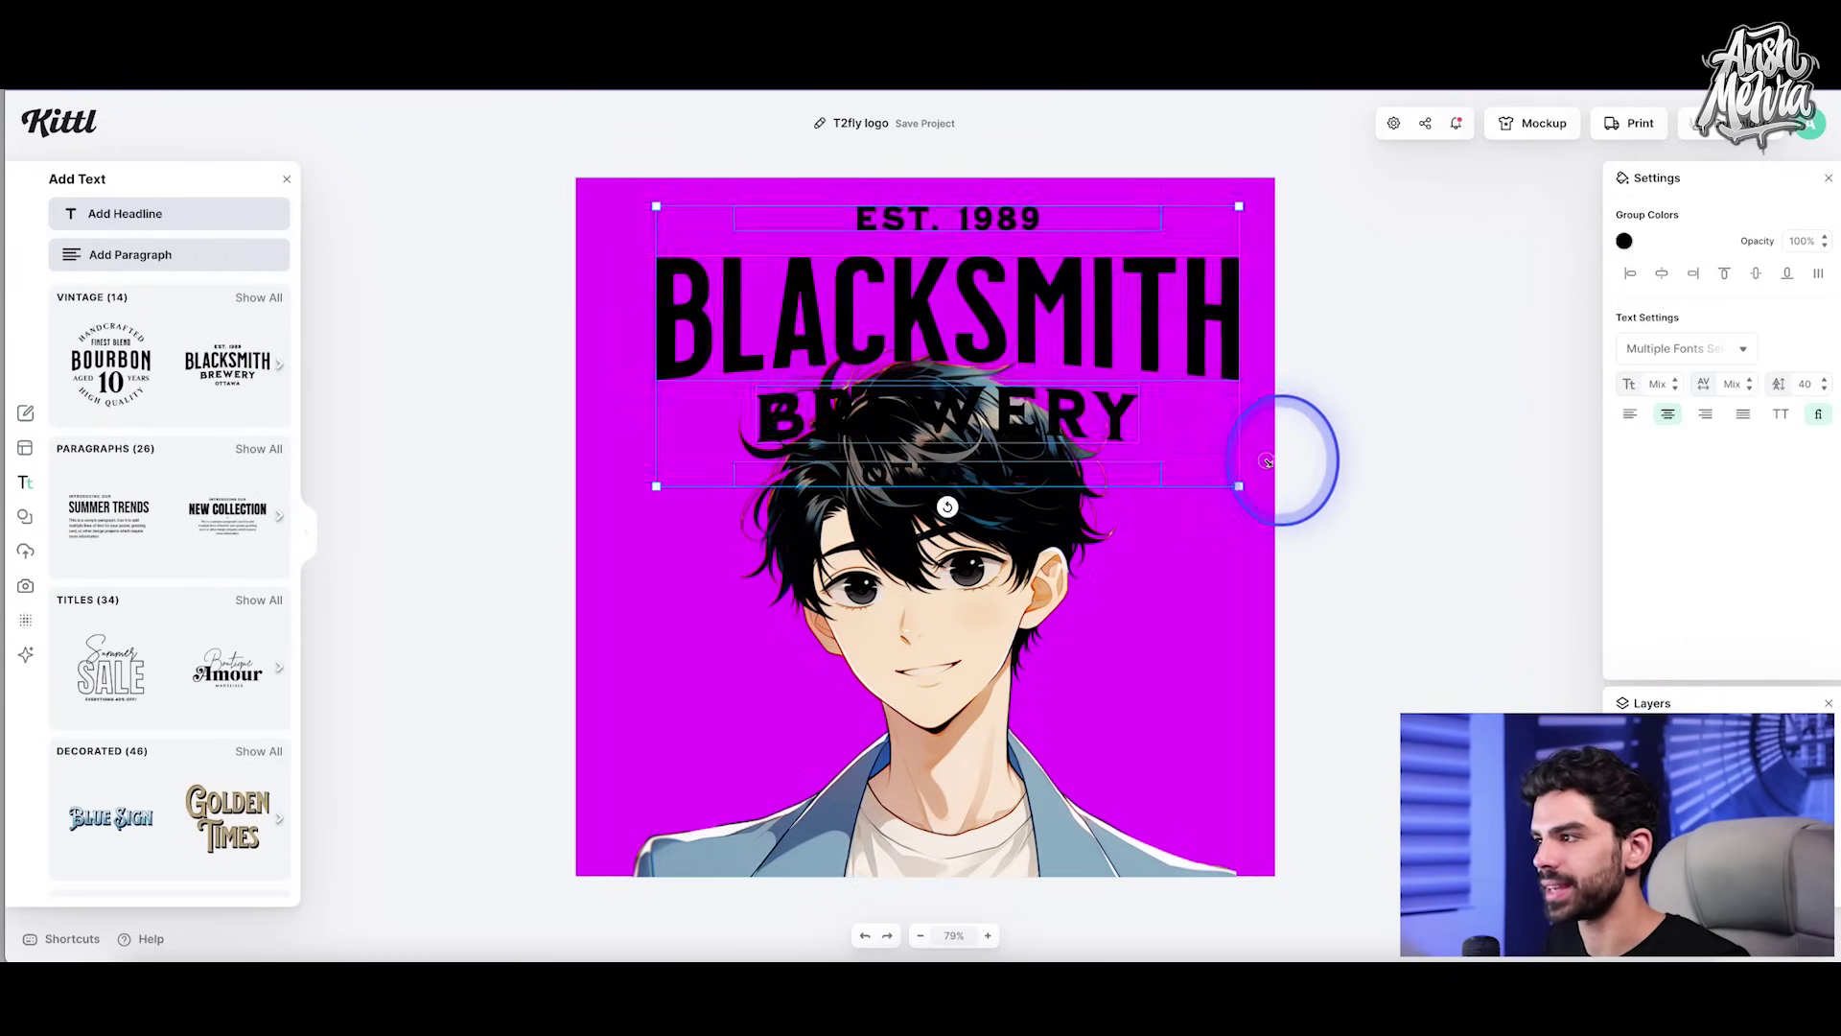
pyautogui.moveTo(1187, 309); pyautogui.dragTo(1120, 335)
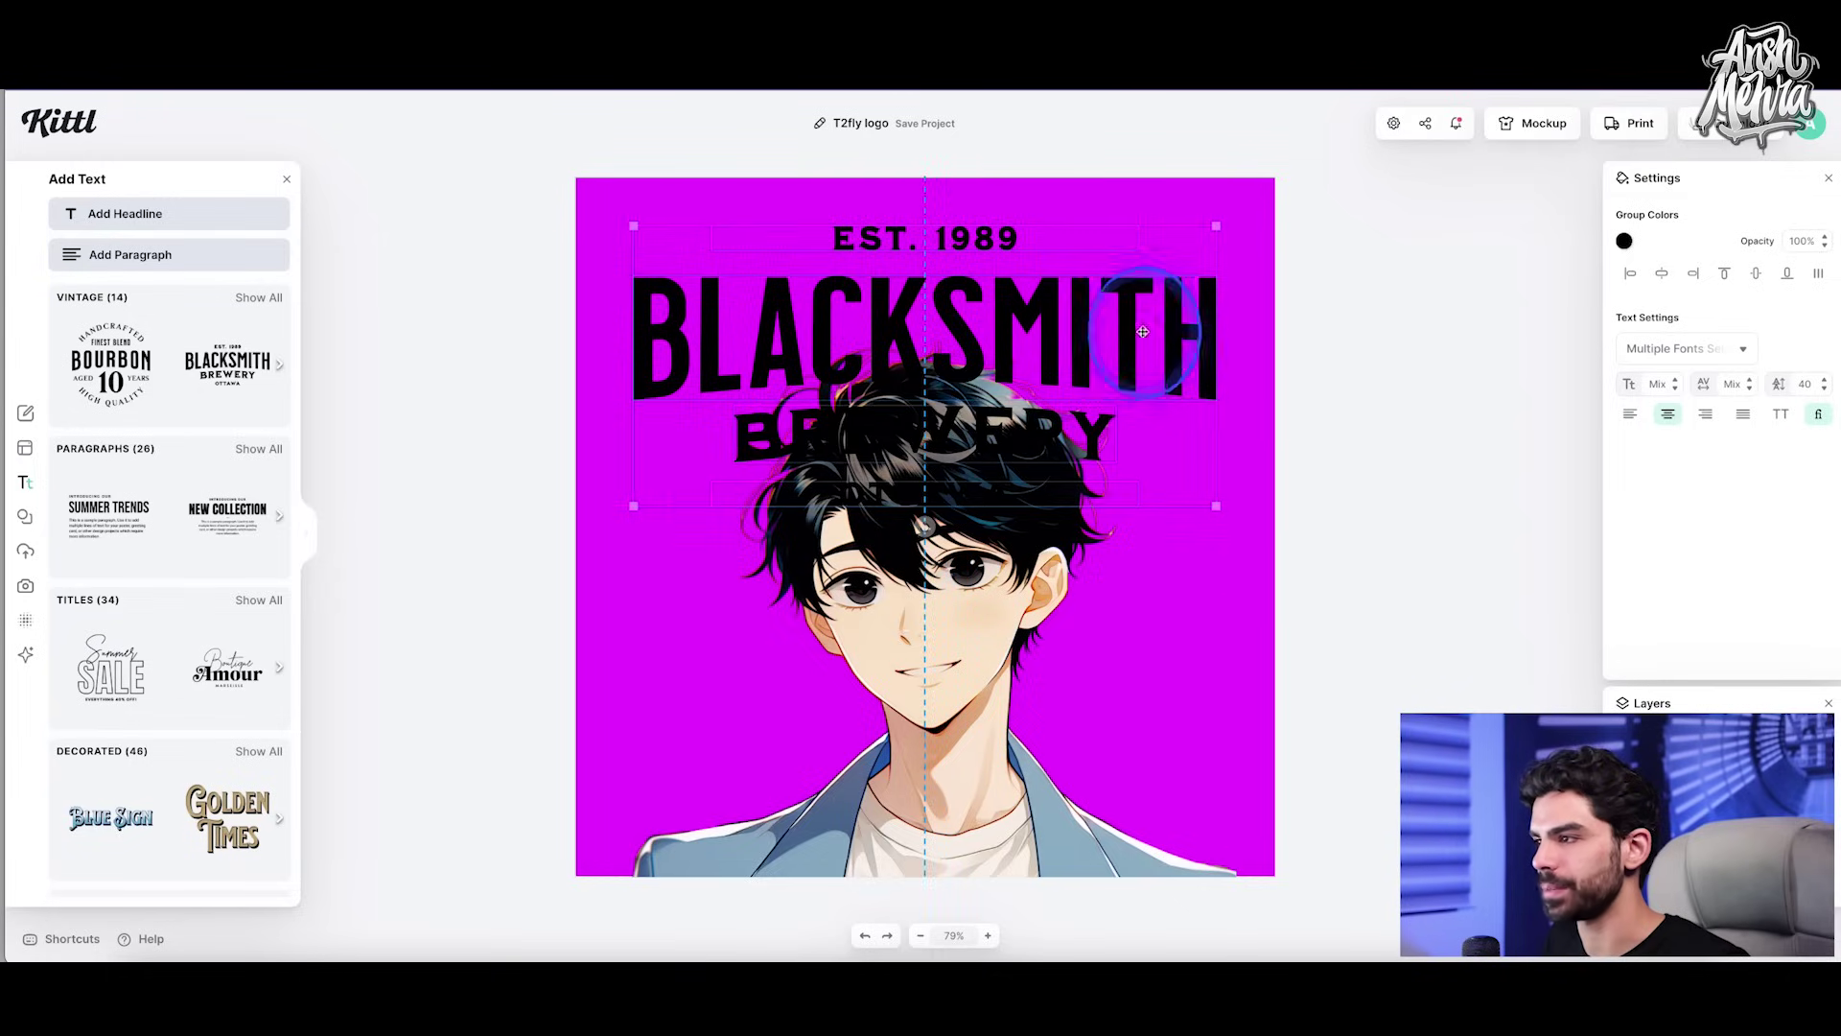
# Step: Make all the text in the Blacksmith Brewery group white
pyautogui.click(1376, 307)
pyautogui.click(1118, 320)
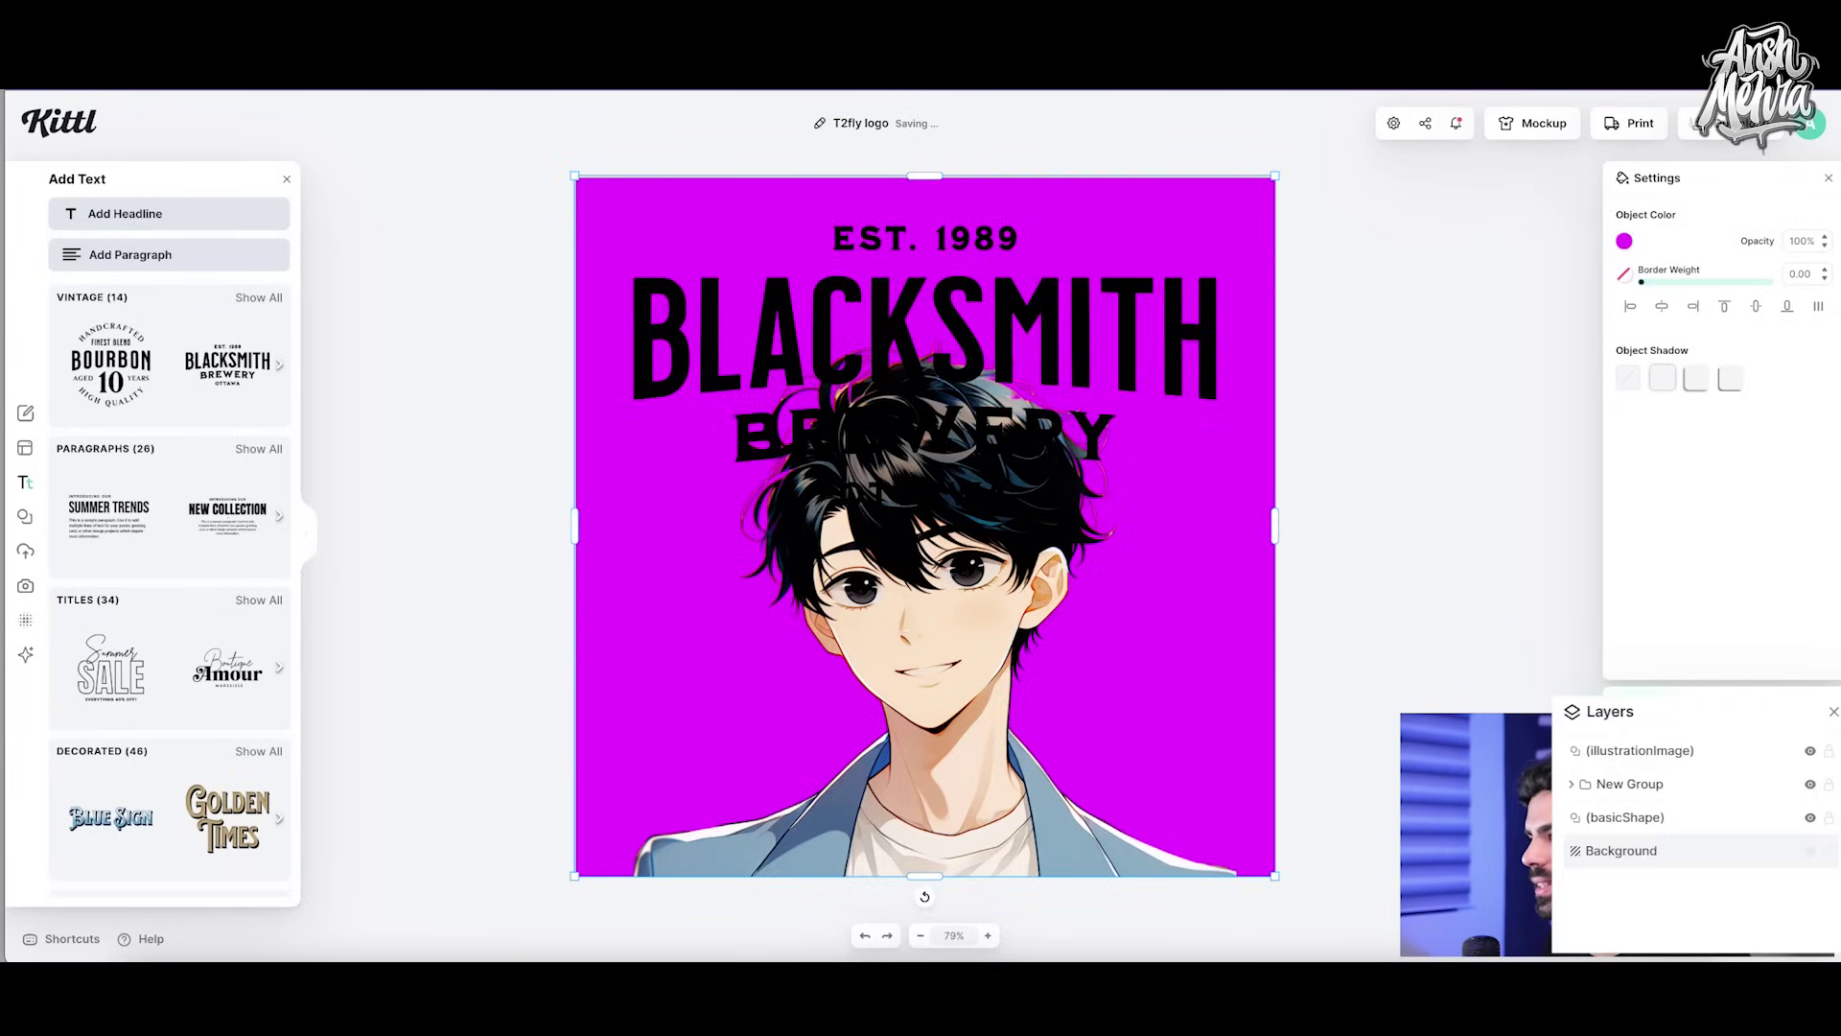
pyautogui.click(1119, 321)
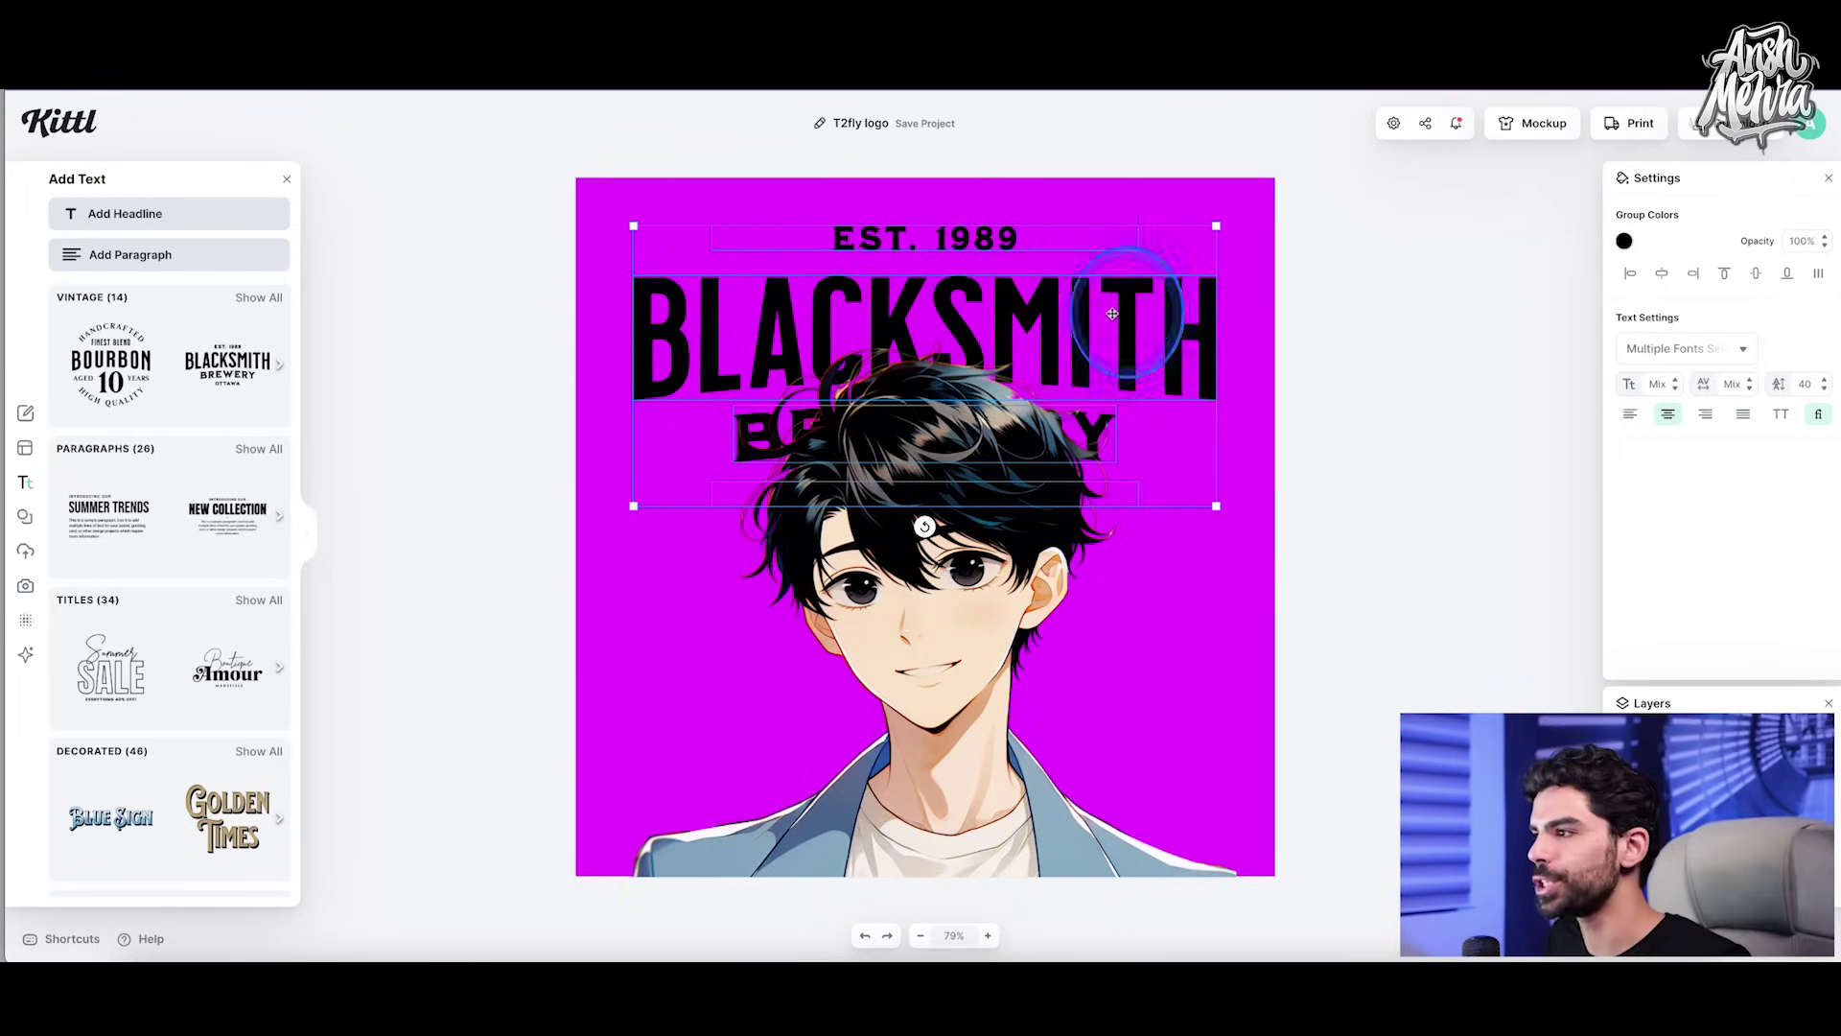
pyautogui.click(1132, 338)
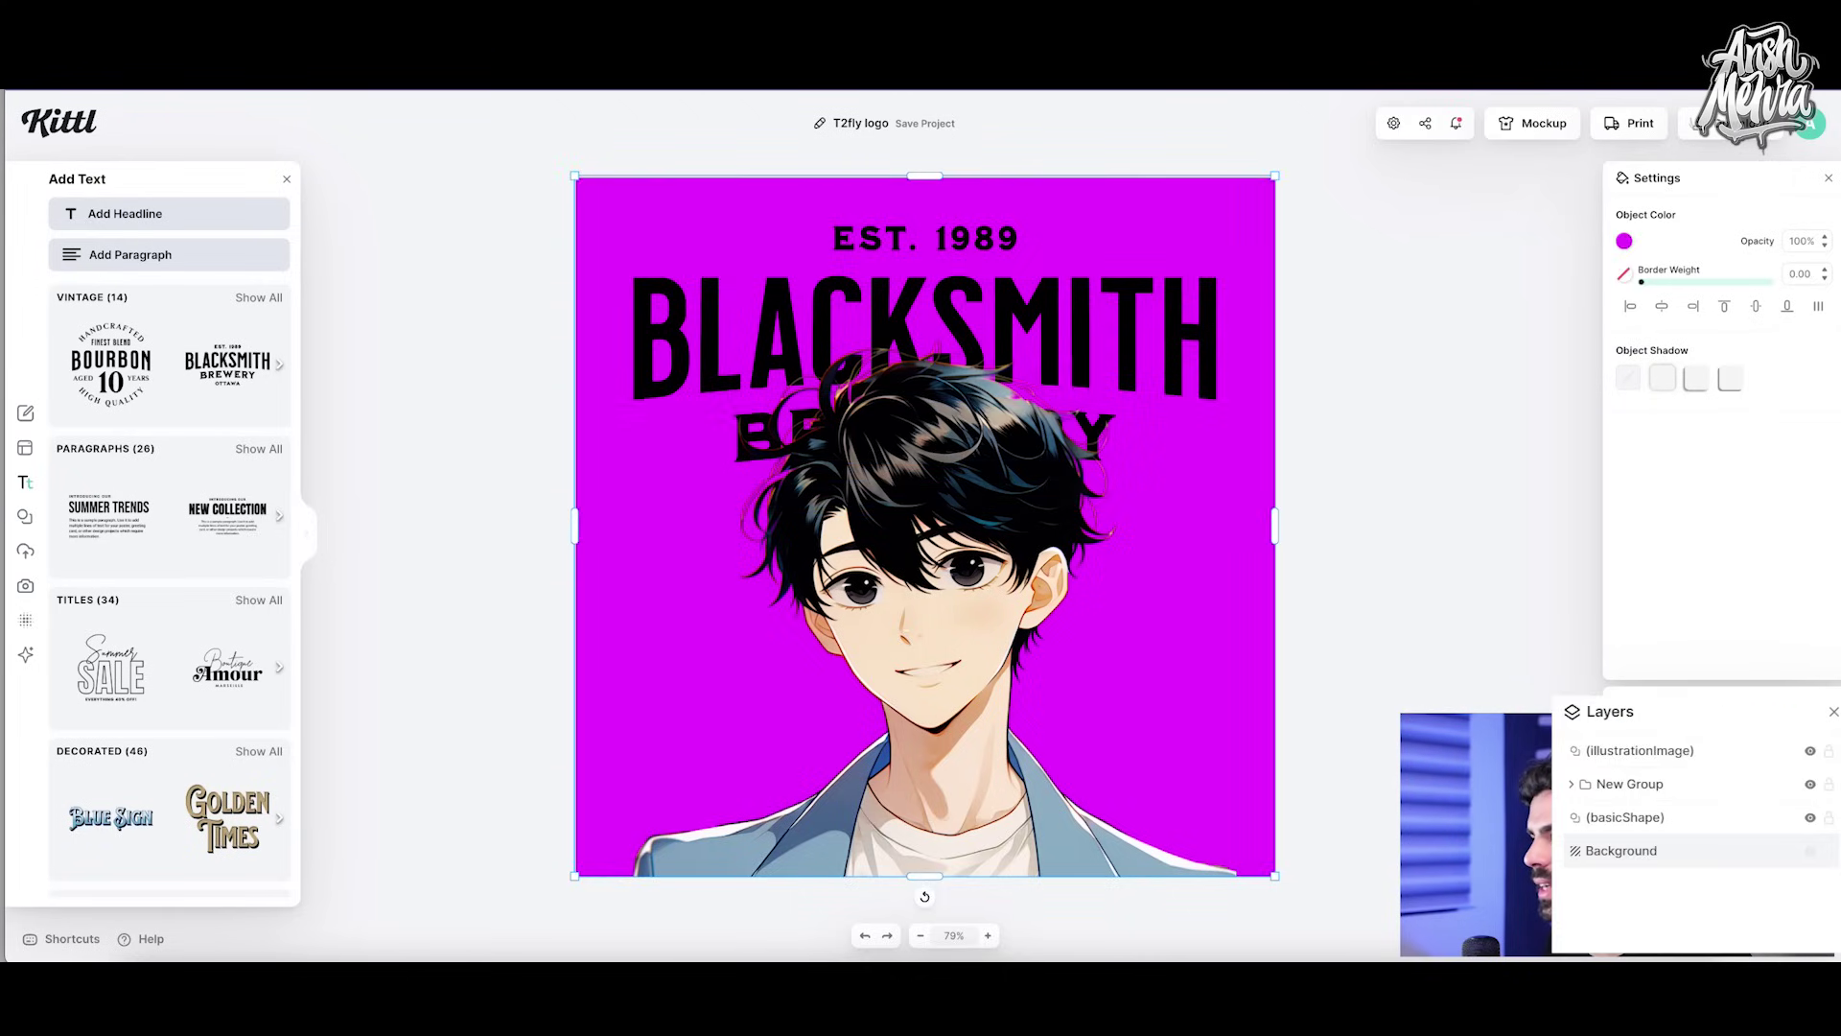
pyautogui.click(1630, 783)
pyautogui.click(1624, 241)
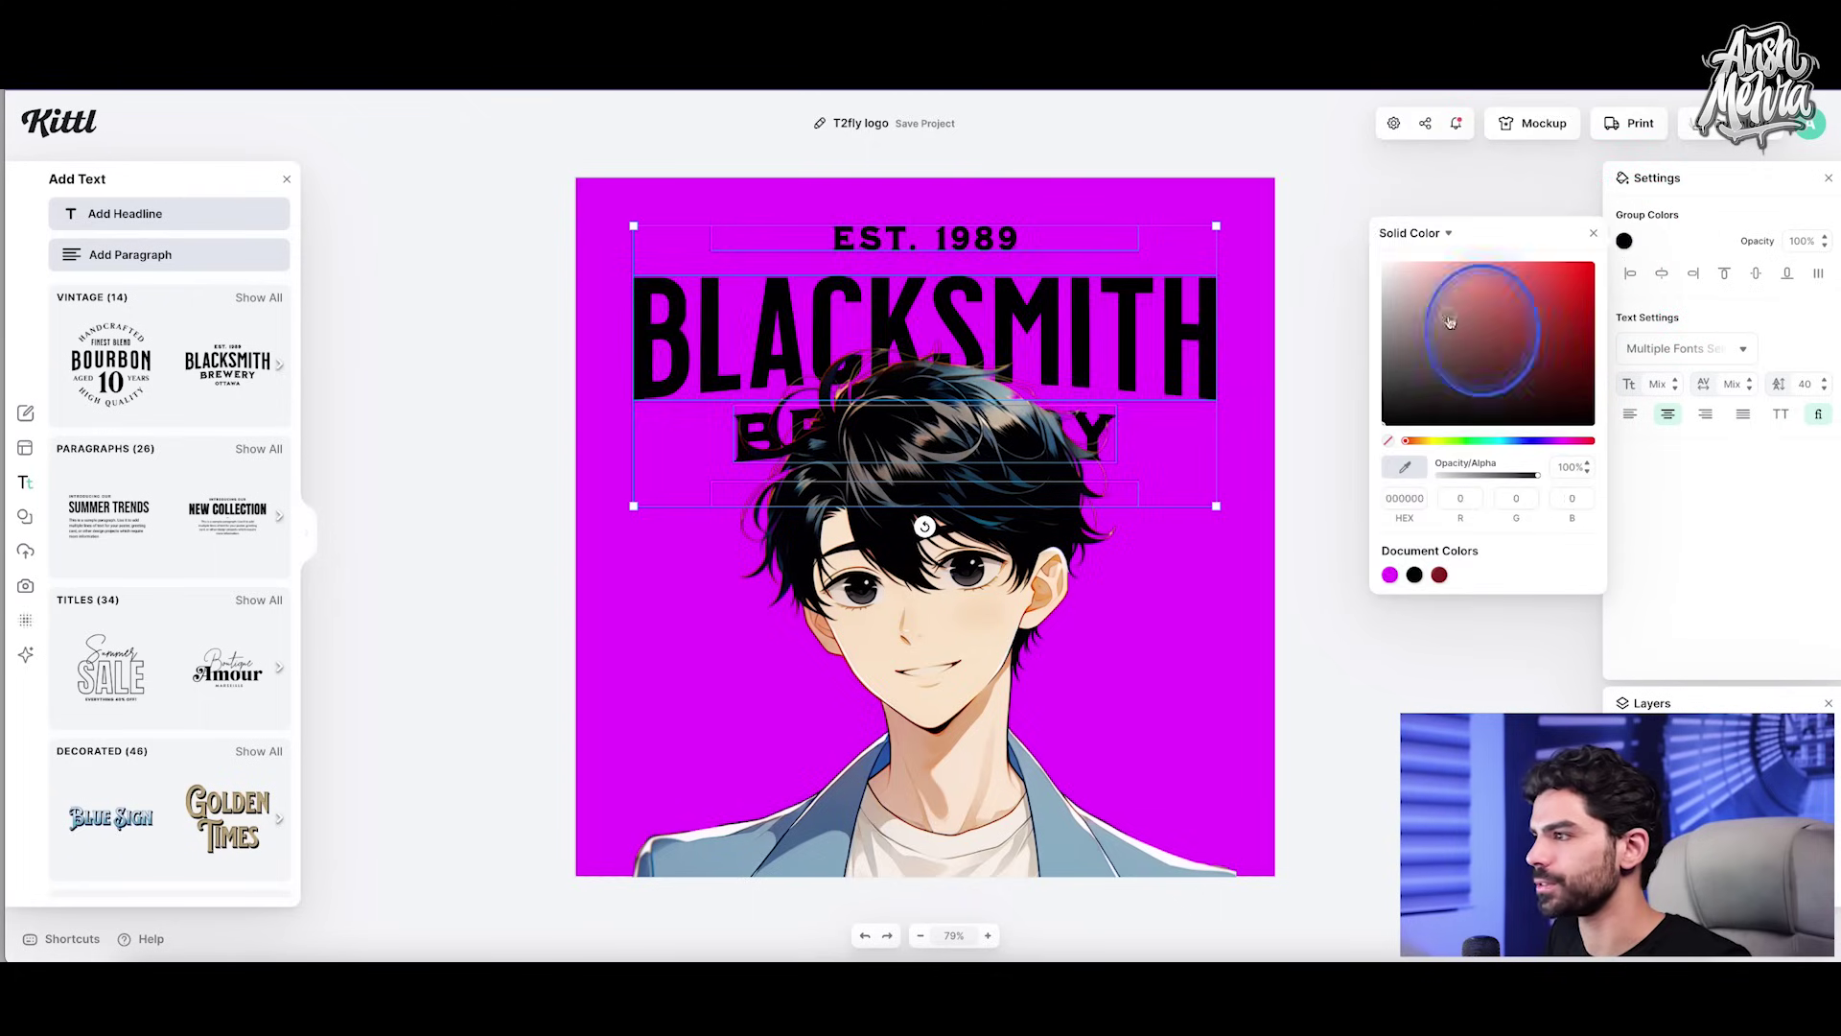
pyautogui.moveTo(1450, 322); pyautogui.dragTo(1307, 214)
pyautogui.click(1584, 228)
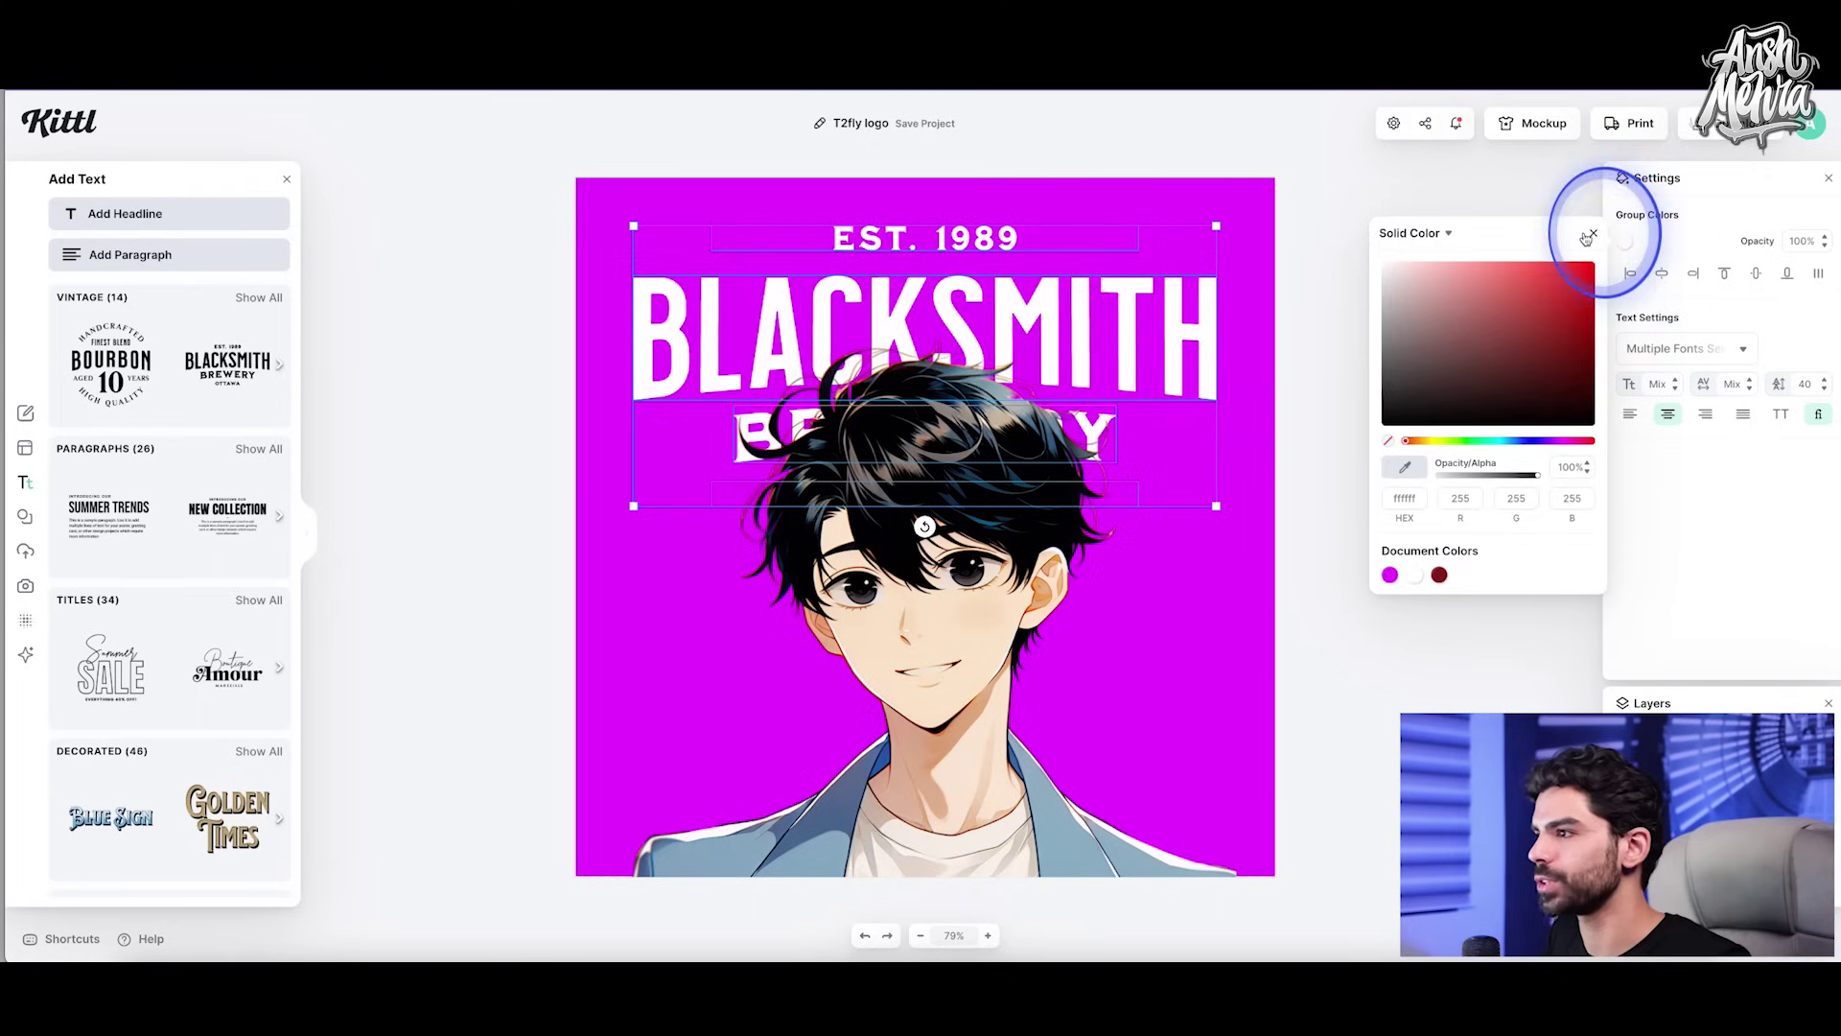
# Step: Select the EST. 1989 year and replace the BLACKSMITH headline with the creator's name
pyautogui.click(933, 229)
pyautogui.click(959, 232)
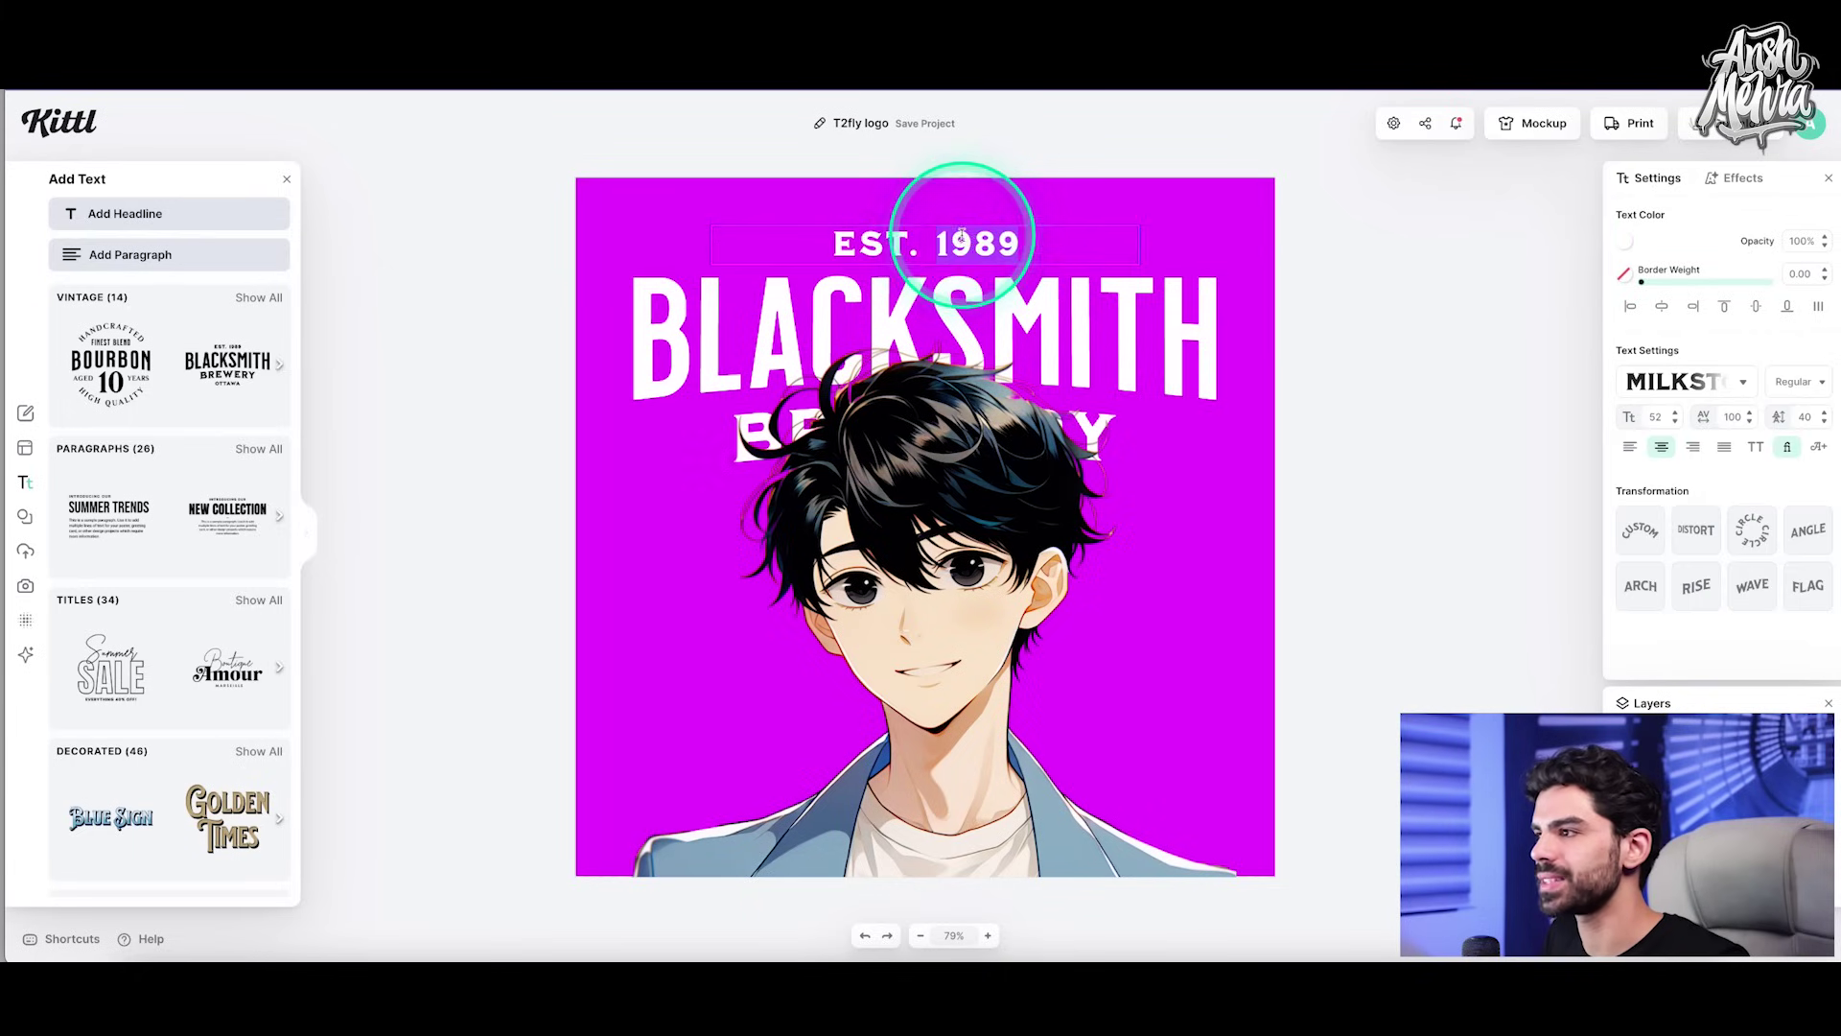
pyautogui.moveTo(962, 233); pyautogui.dragTo(1031, 245)
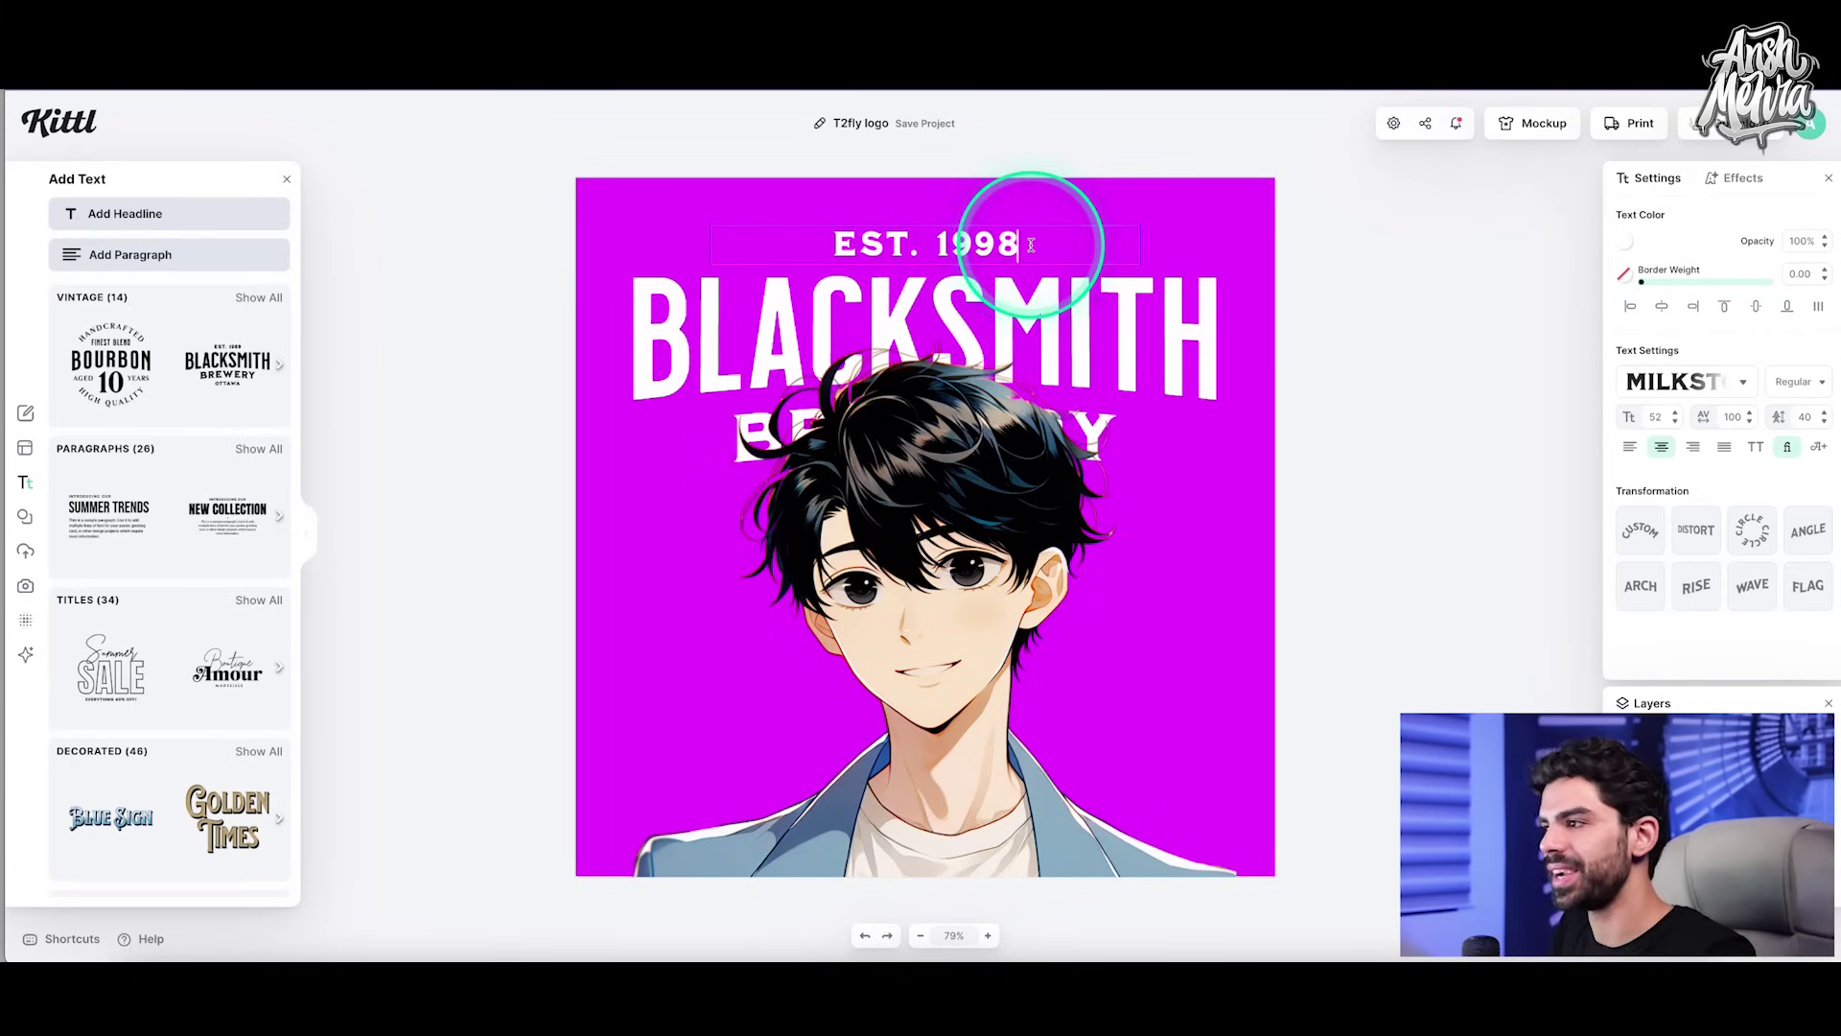
pyautogui.click(1087, 308)
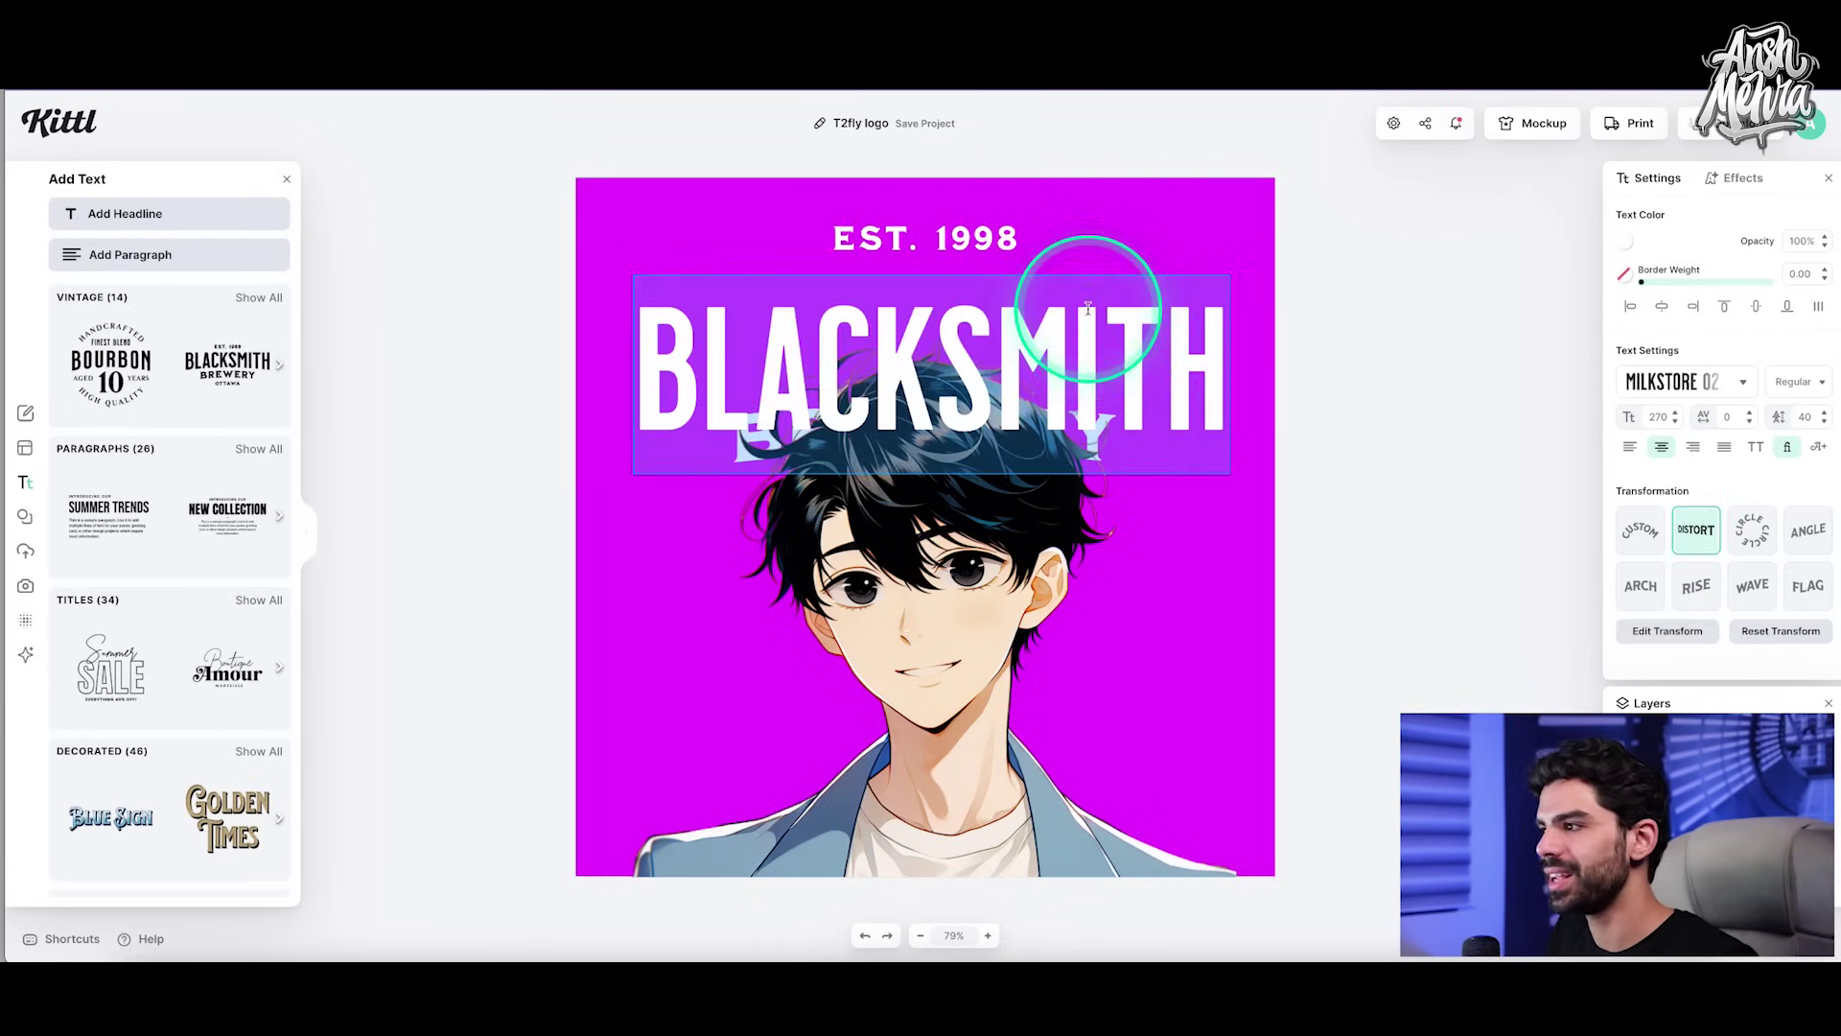
pyautogui.write('ANSH MEHR')
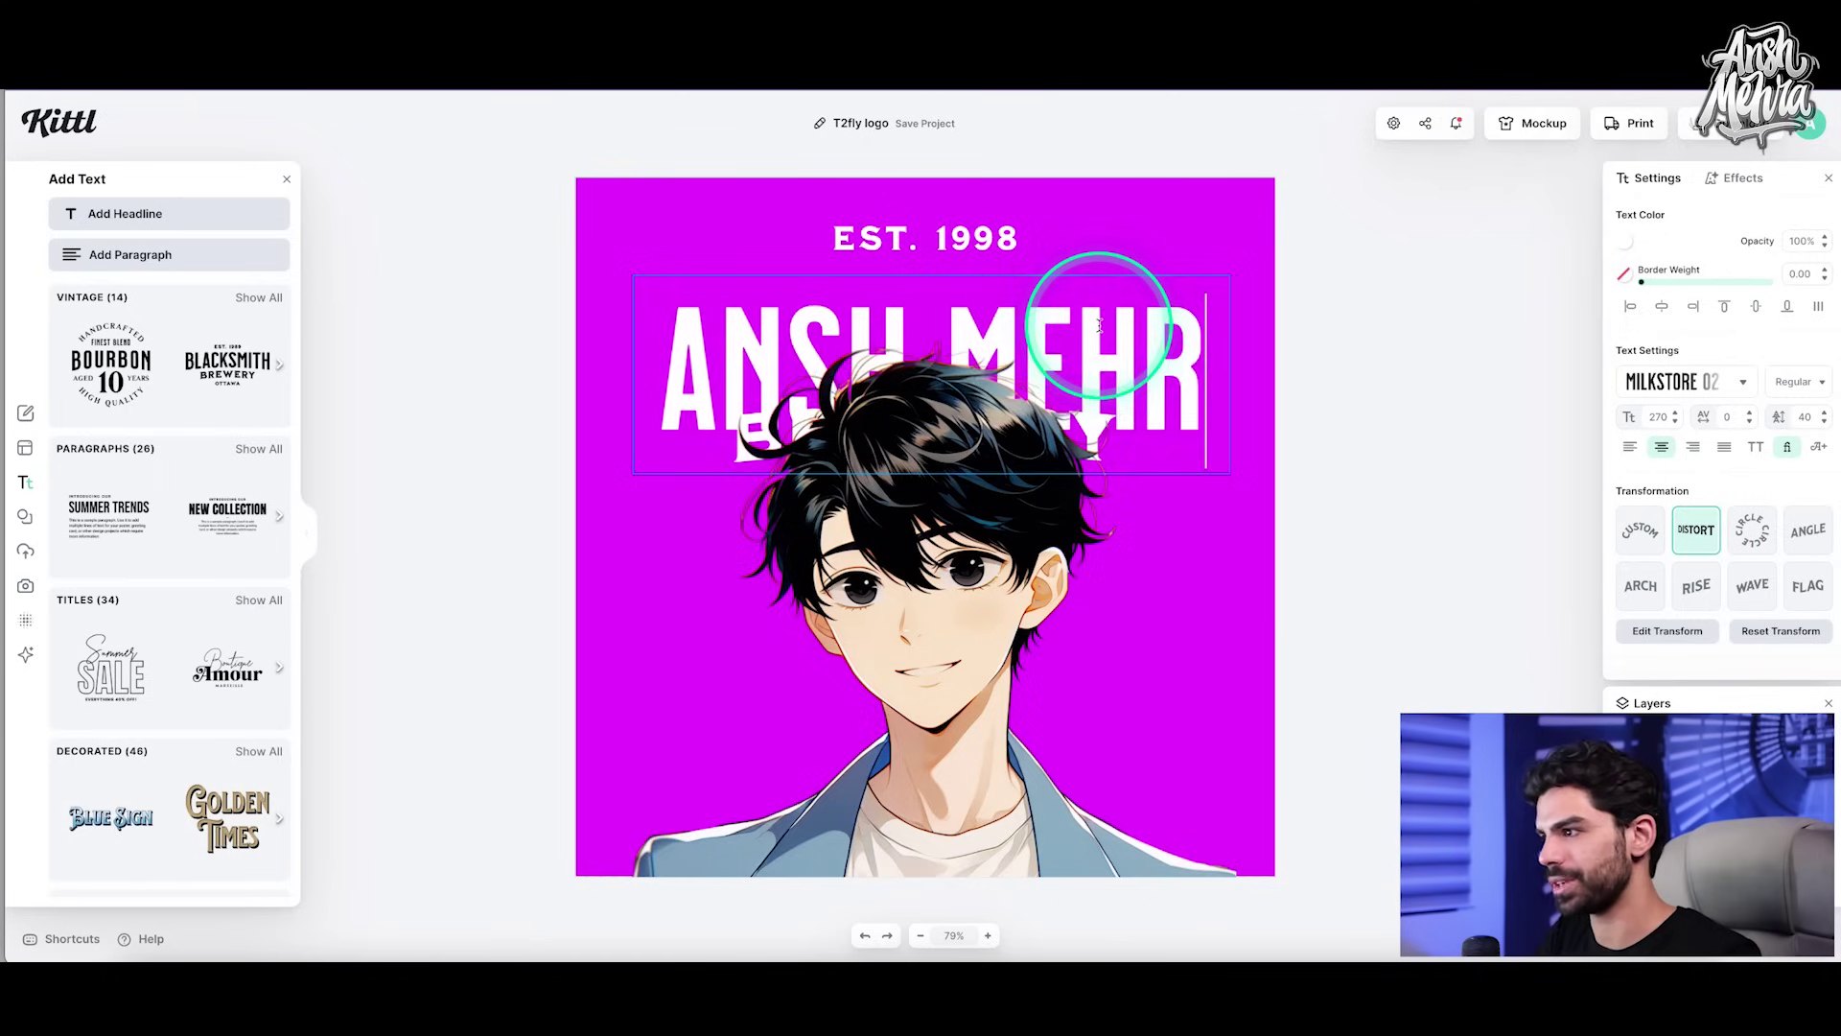
pyautogui.write('A')
pyautogui.press('Escape')
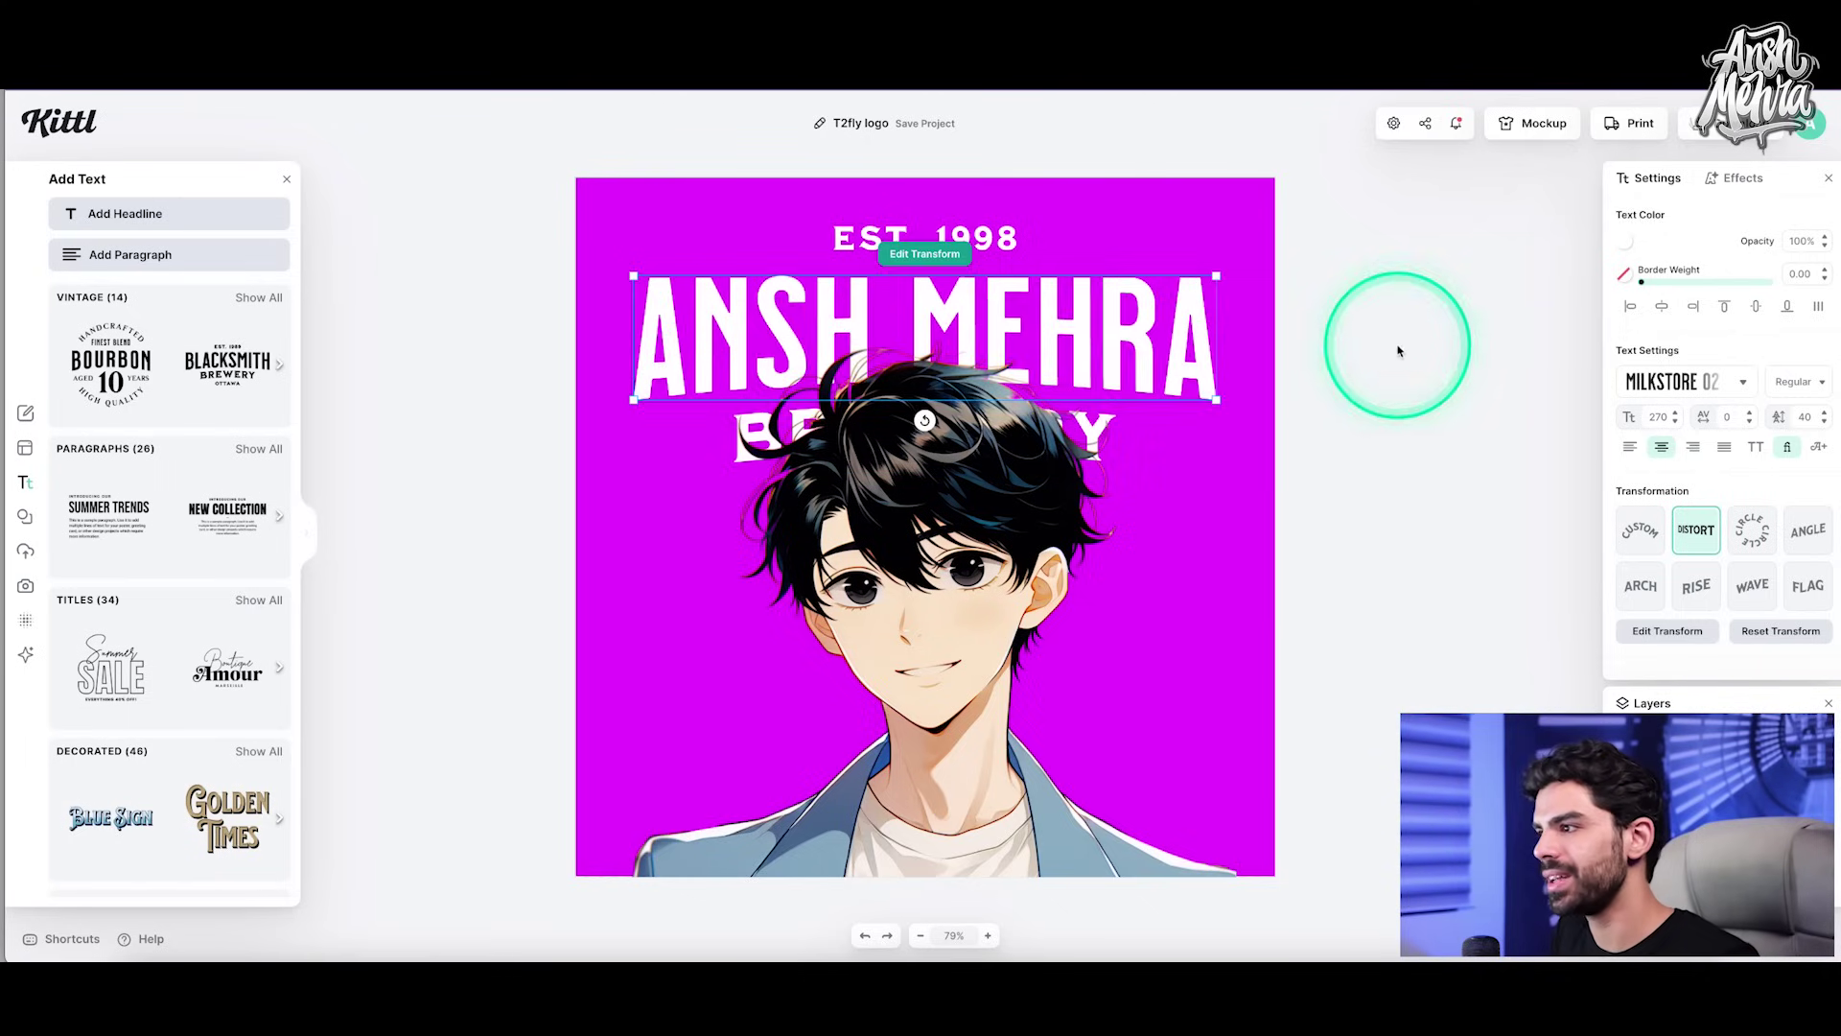
# Step: Shrink the text group, undo it, and move the full-size group slightly higher
pyautogui.click(1091, 427)
pyautogui.hotkey('ctrl', 'a')
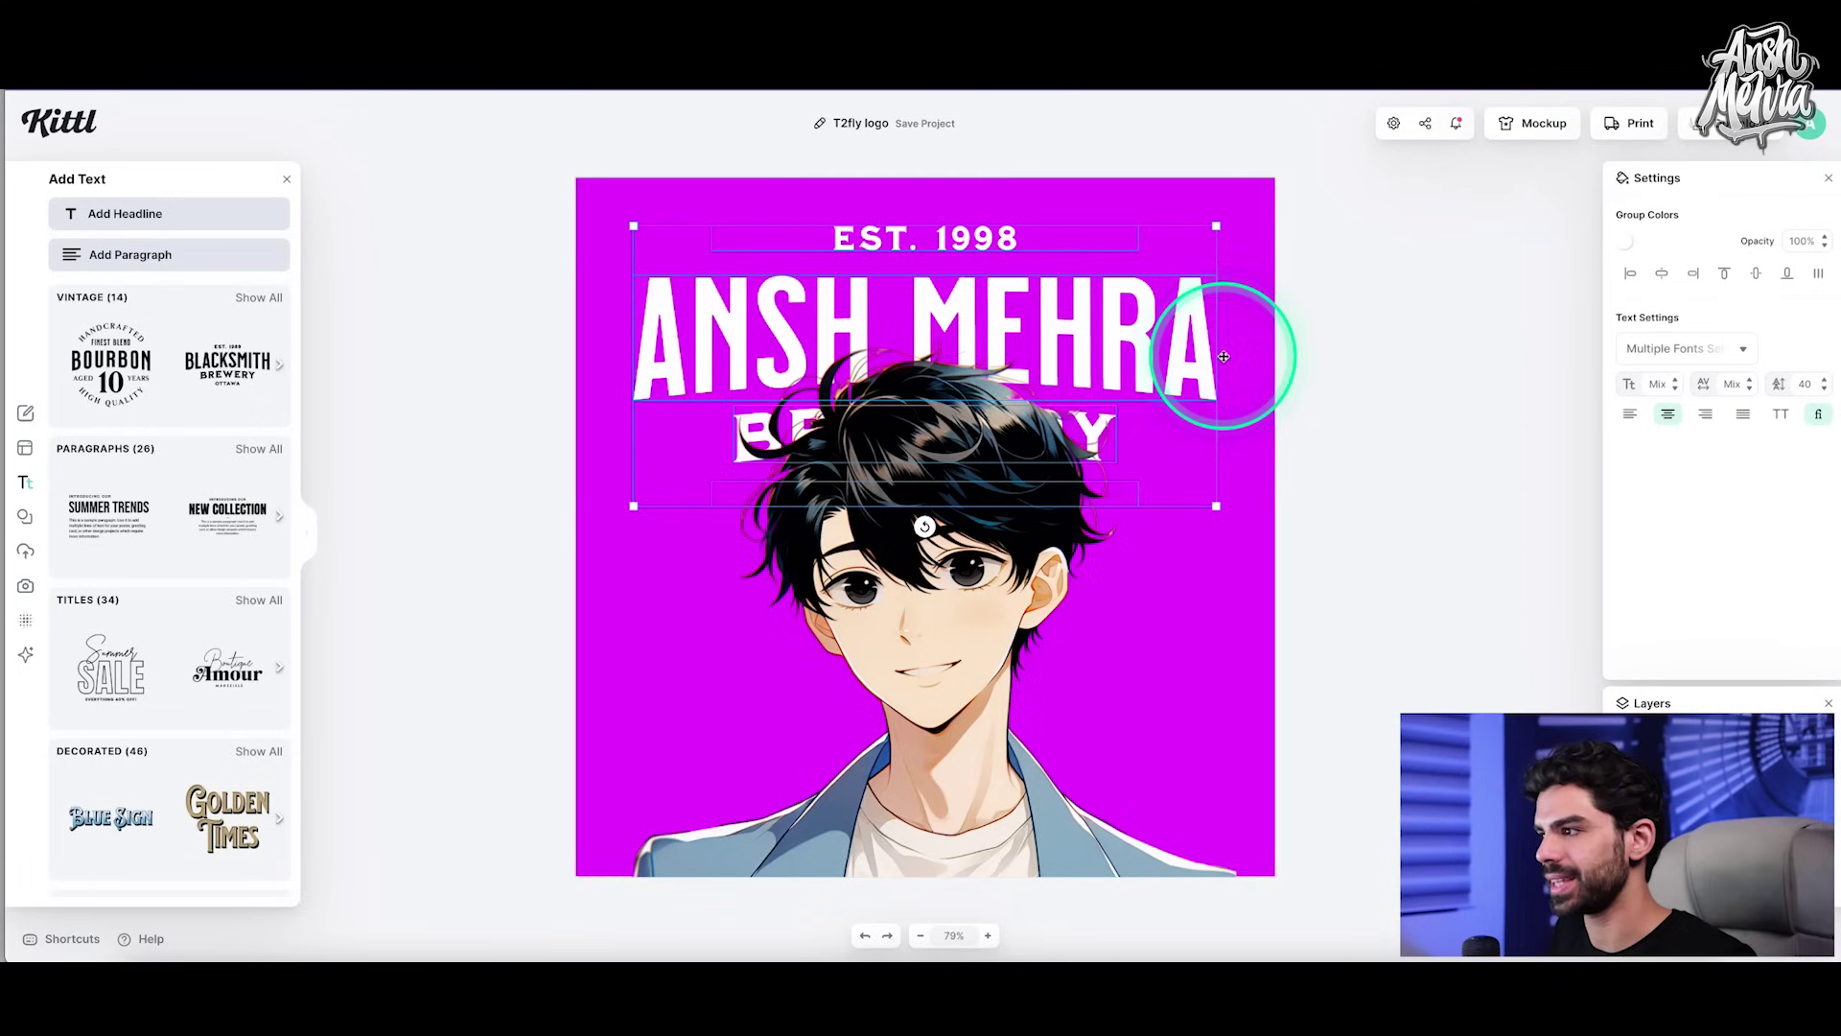
pyautogui.moveTo(1215, 505); pyautogui.dragTo(1197, 494)
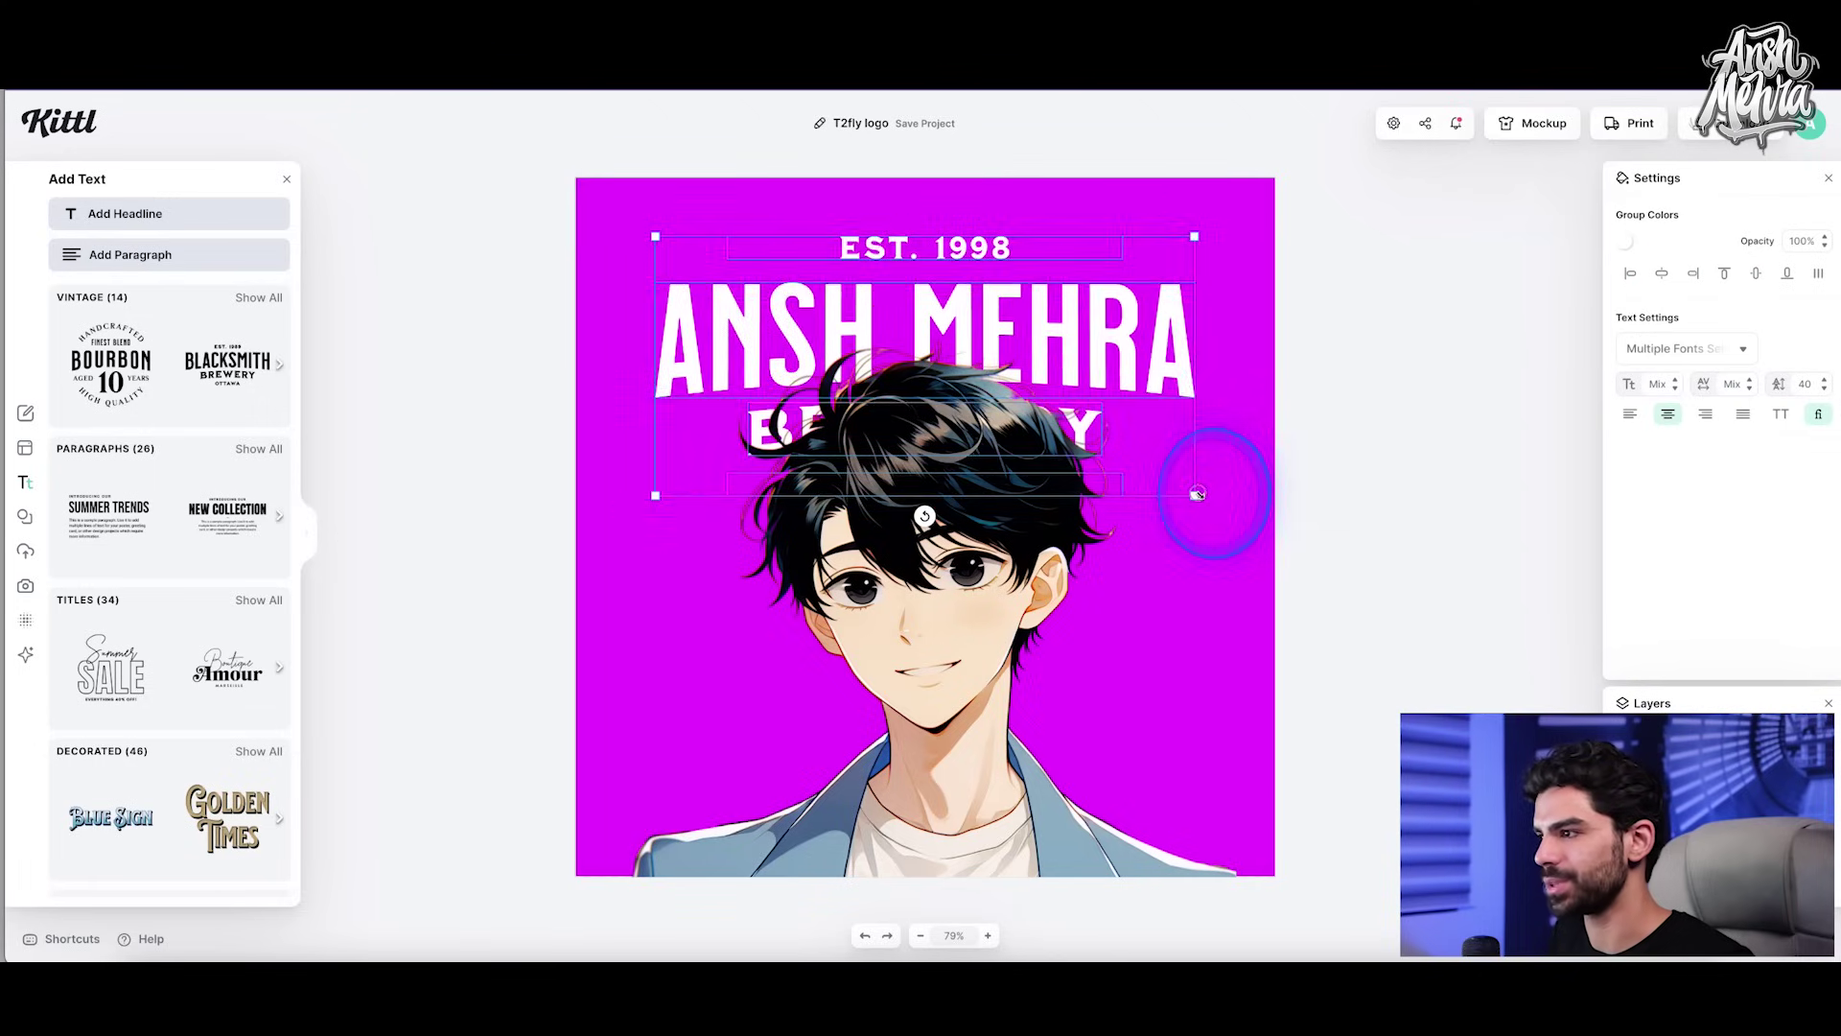
pyautogui.click(1124, 411)
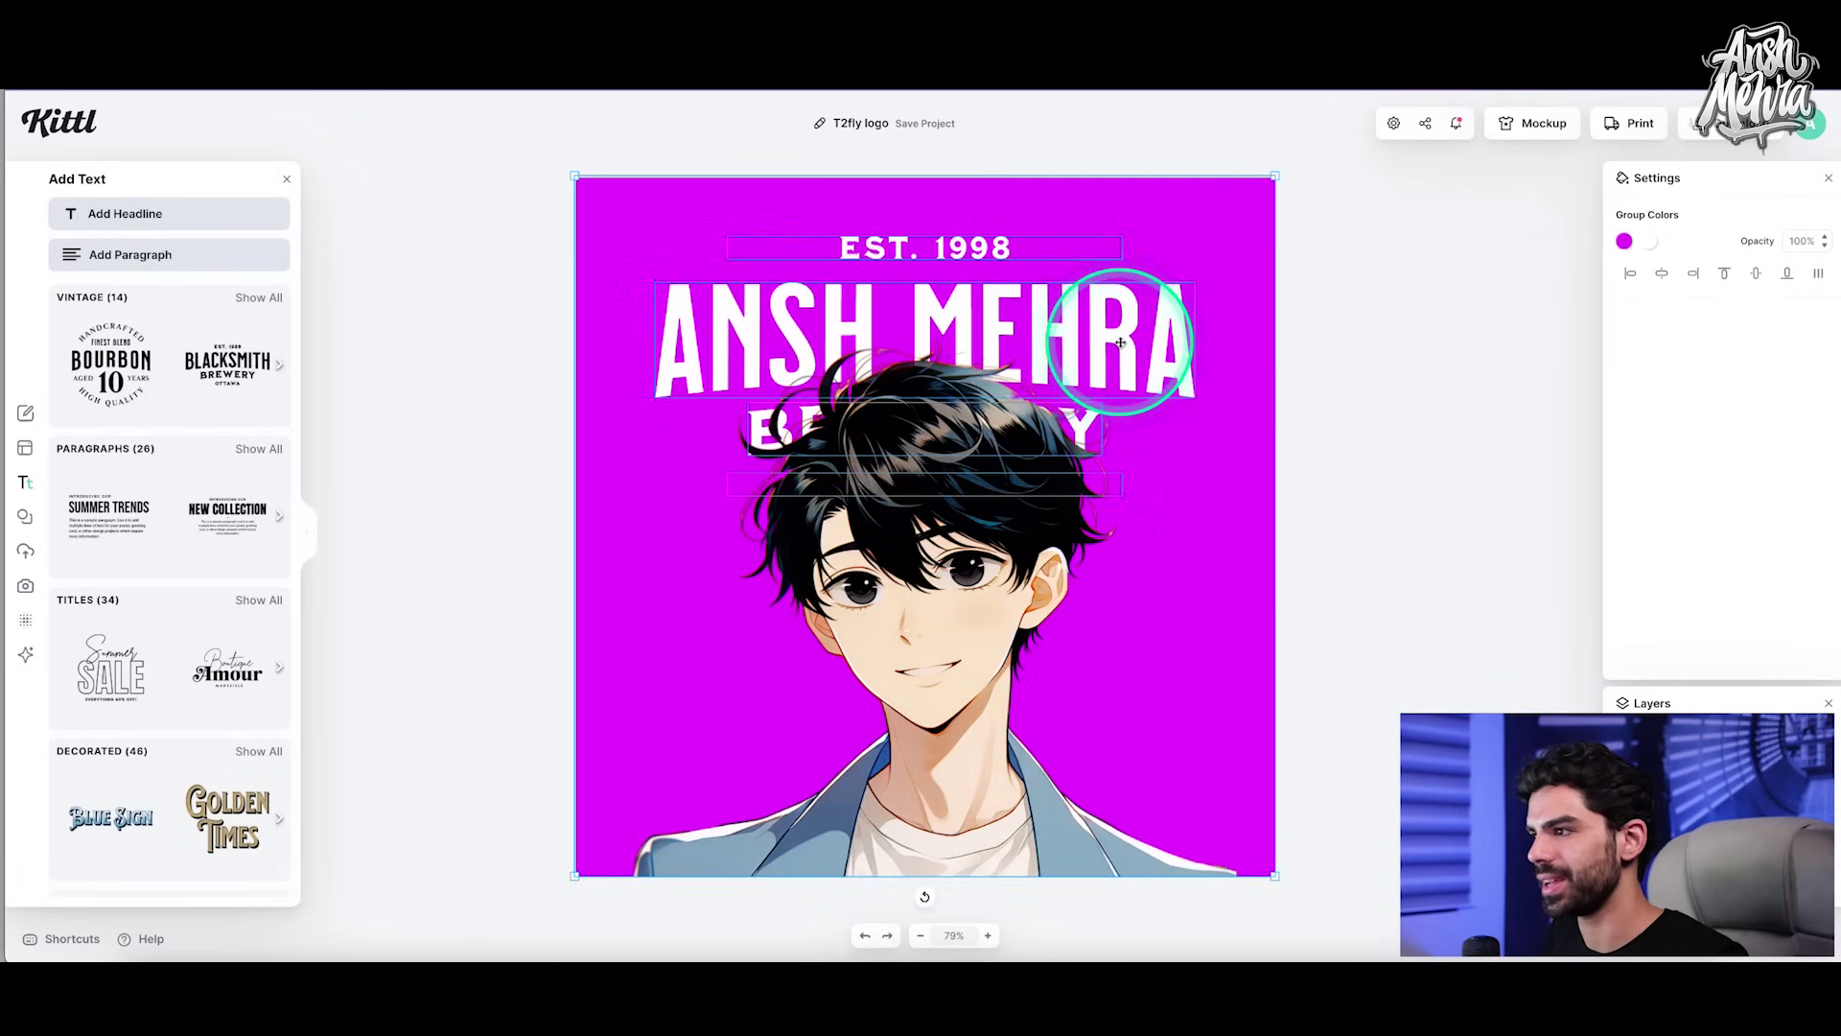
pyautogui.hotkey('ctrl', 'z')
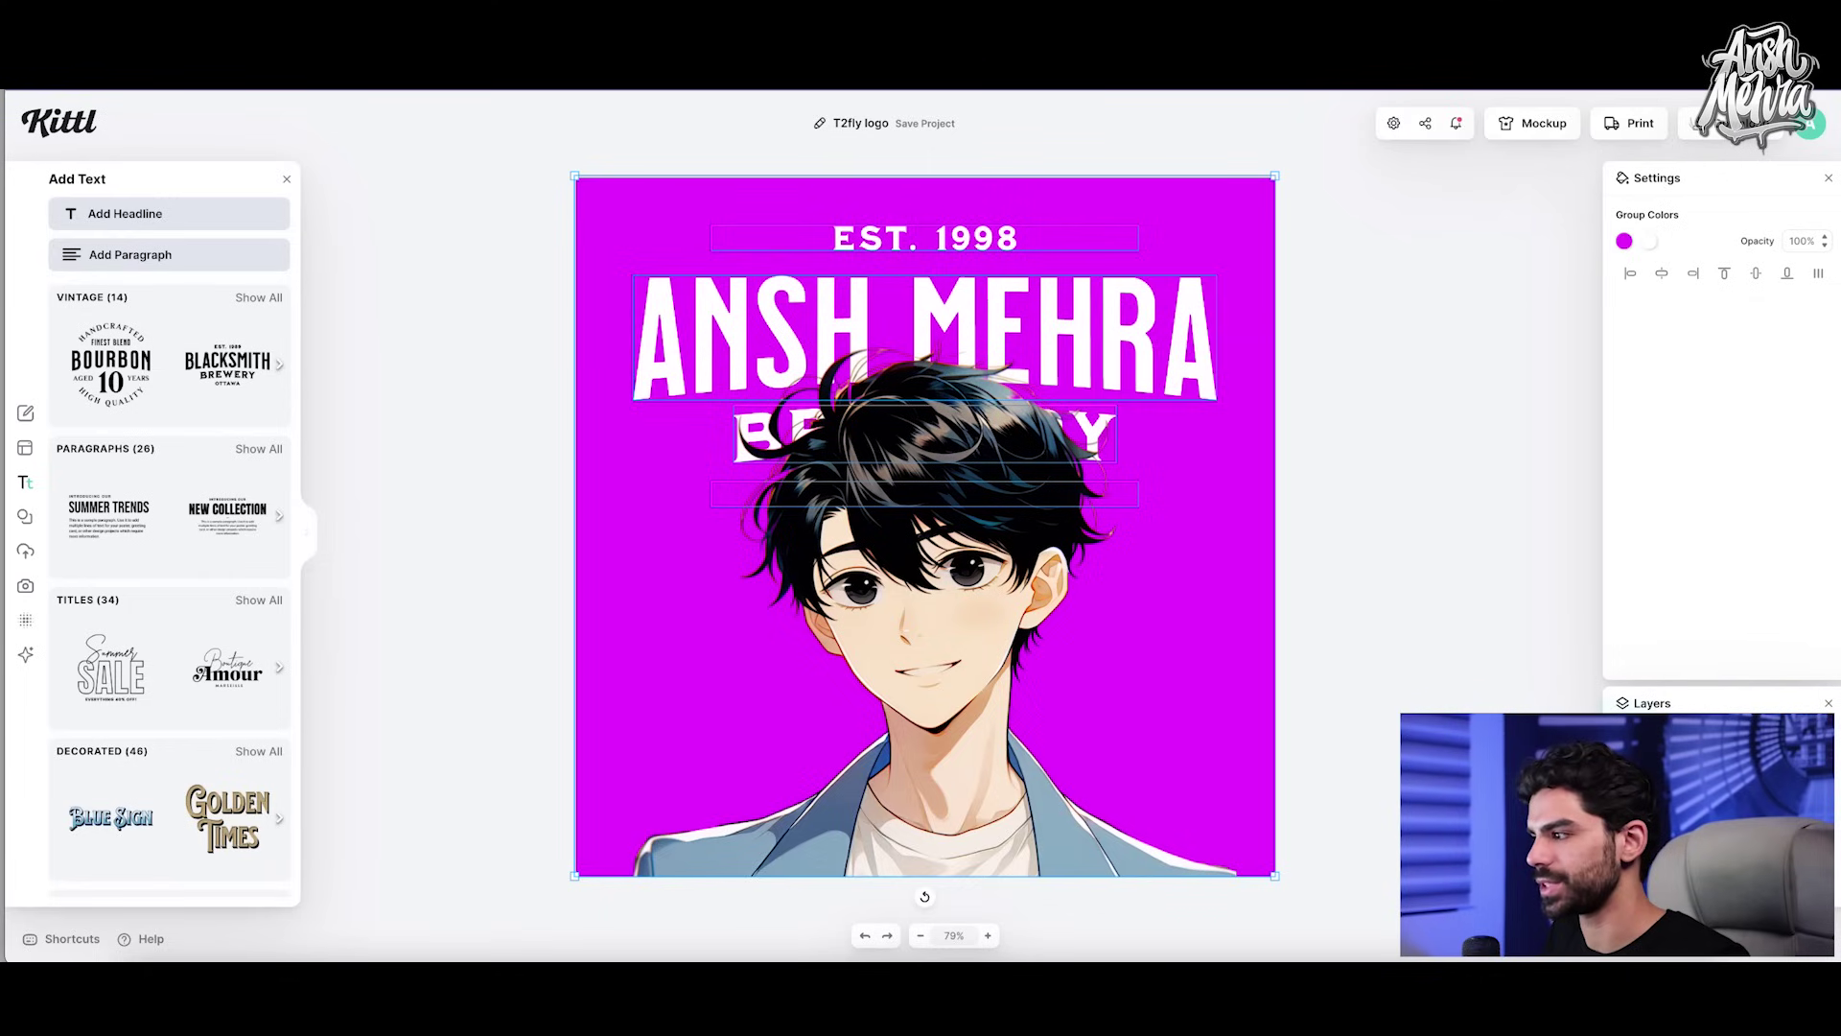
pyautogui.click(1191, 443)
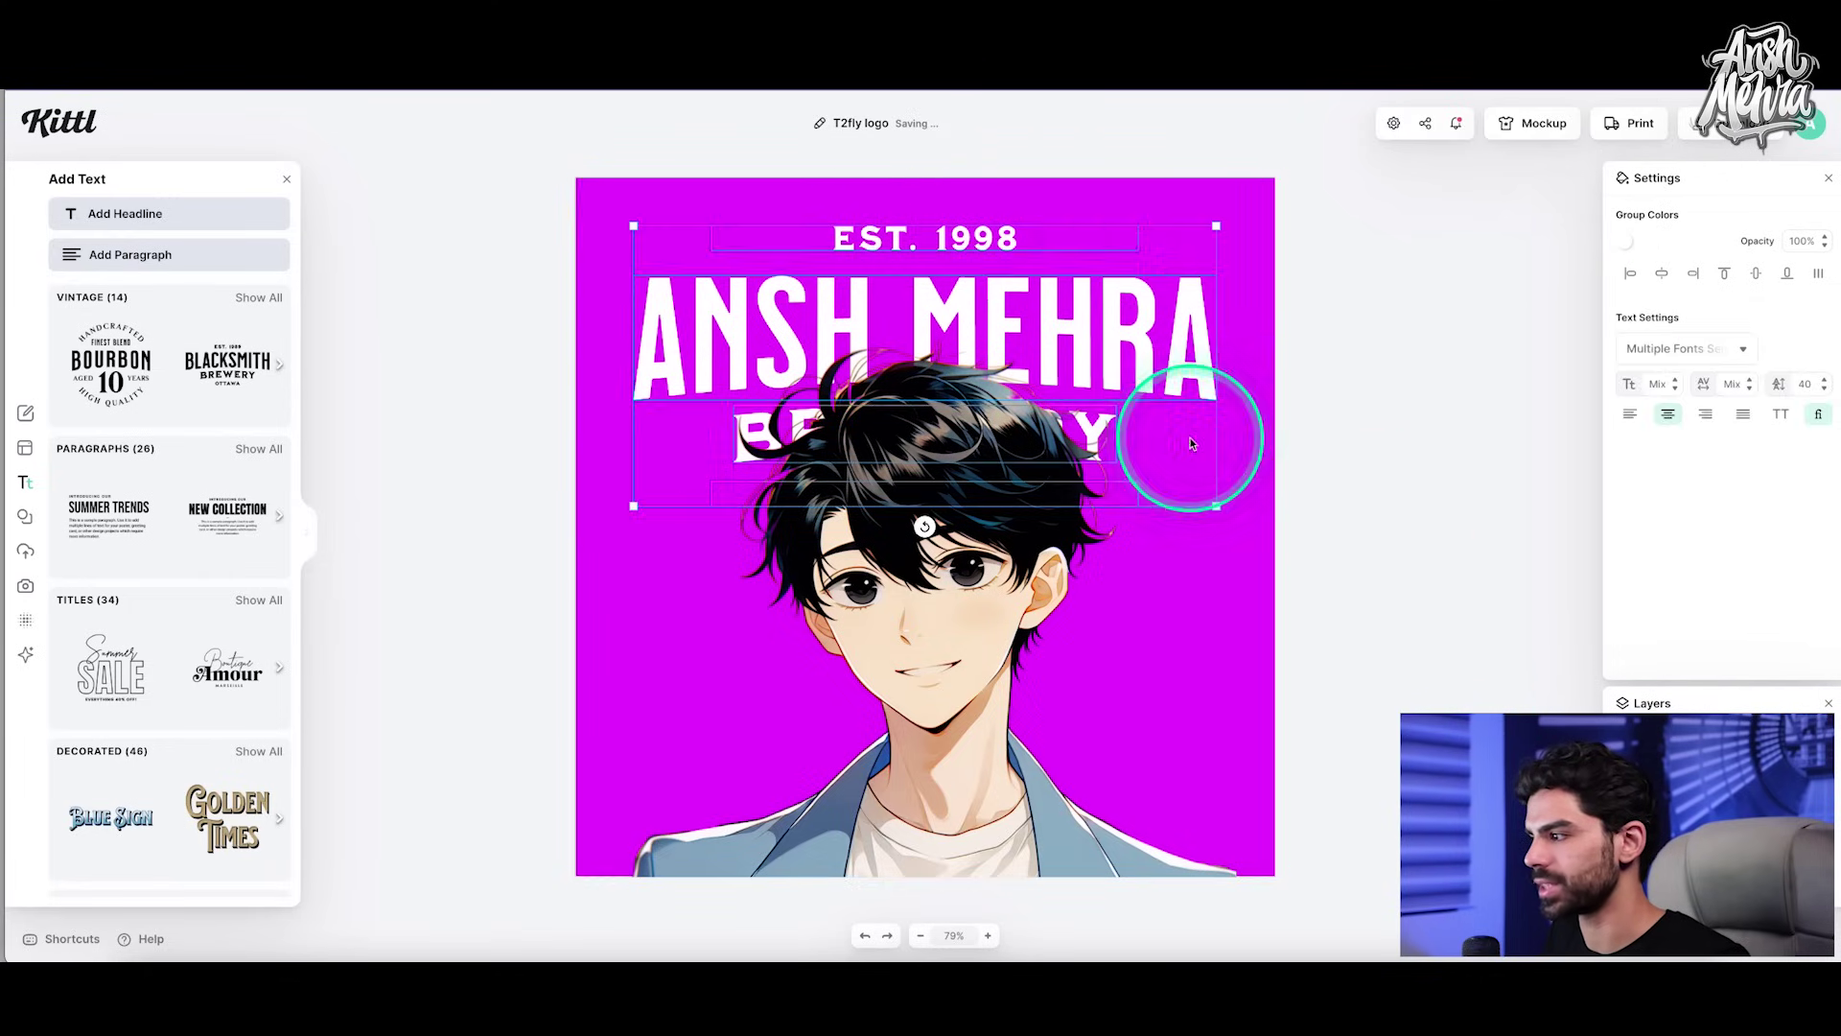
pyautogui.moveTo(1101, 315); pyautogui.dragTo(1099, 293)
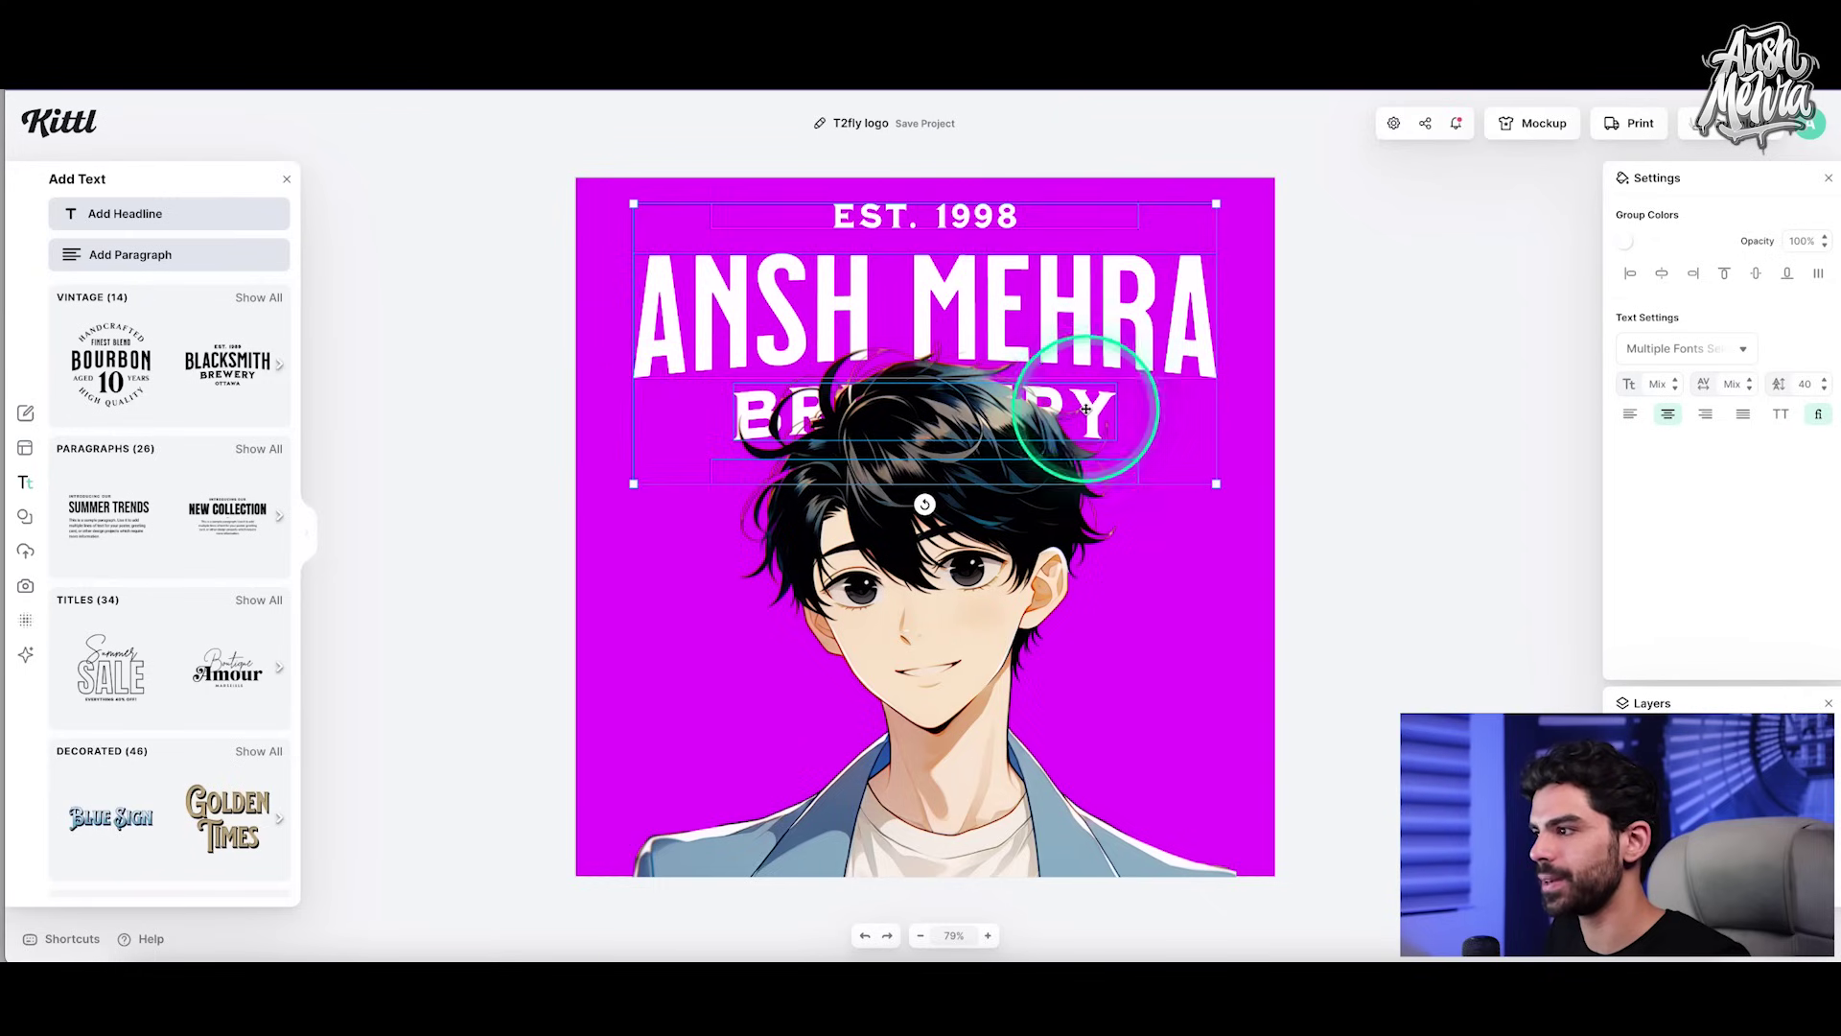
pyautogui.click(1190, 370)
# Step: Replace BREWERY with an arched UX DESIGNER subtitle at font size 70
pyautogui.click(1099, 404)
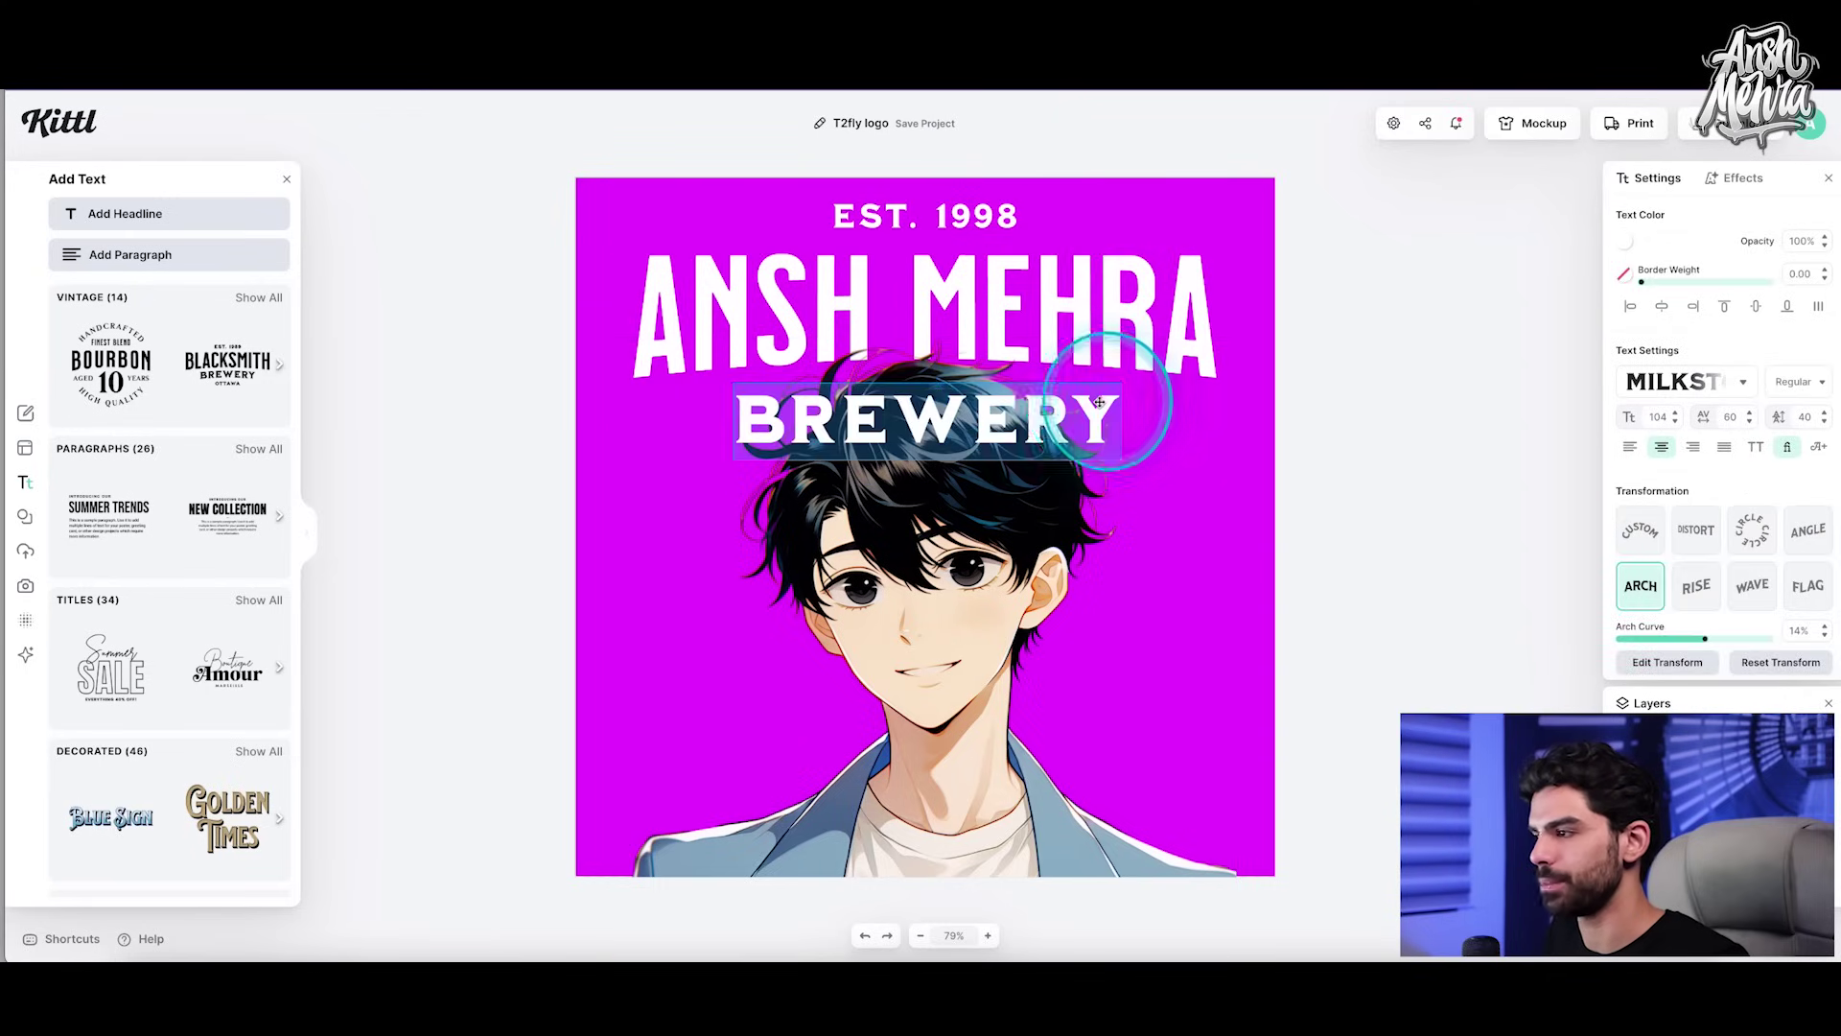
pyautogui.press('BackSpace')
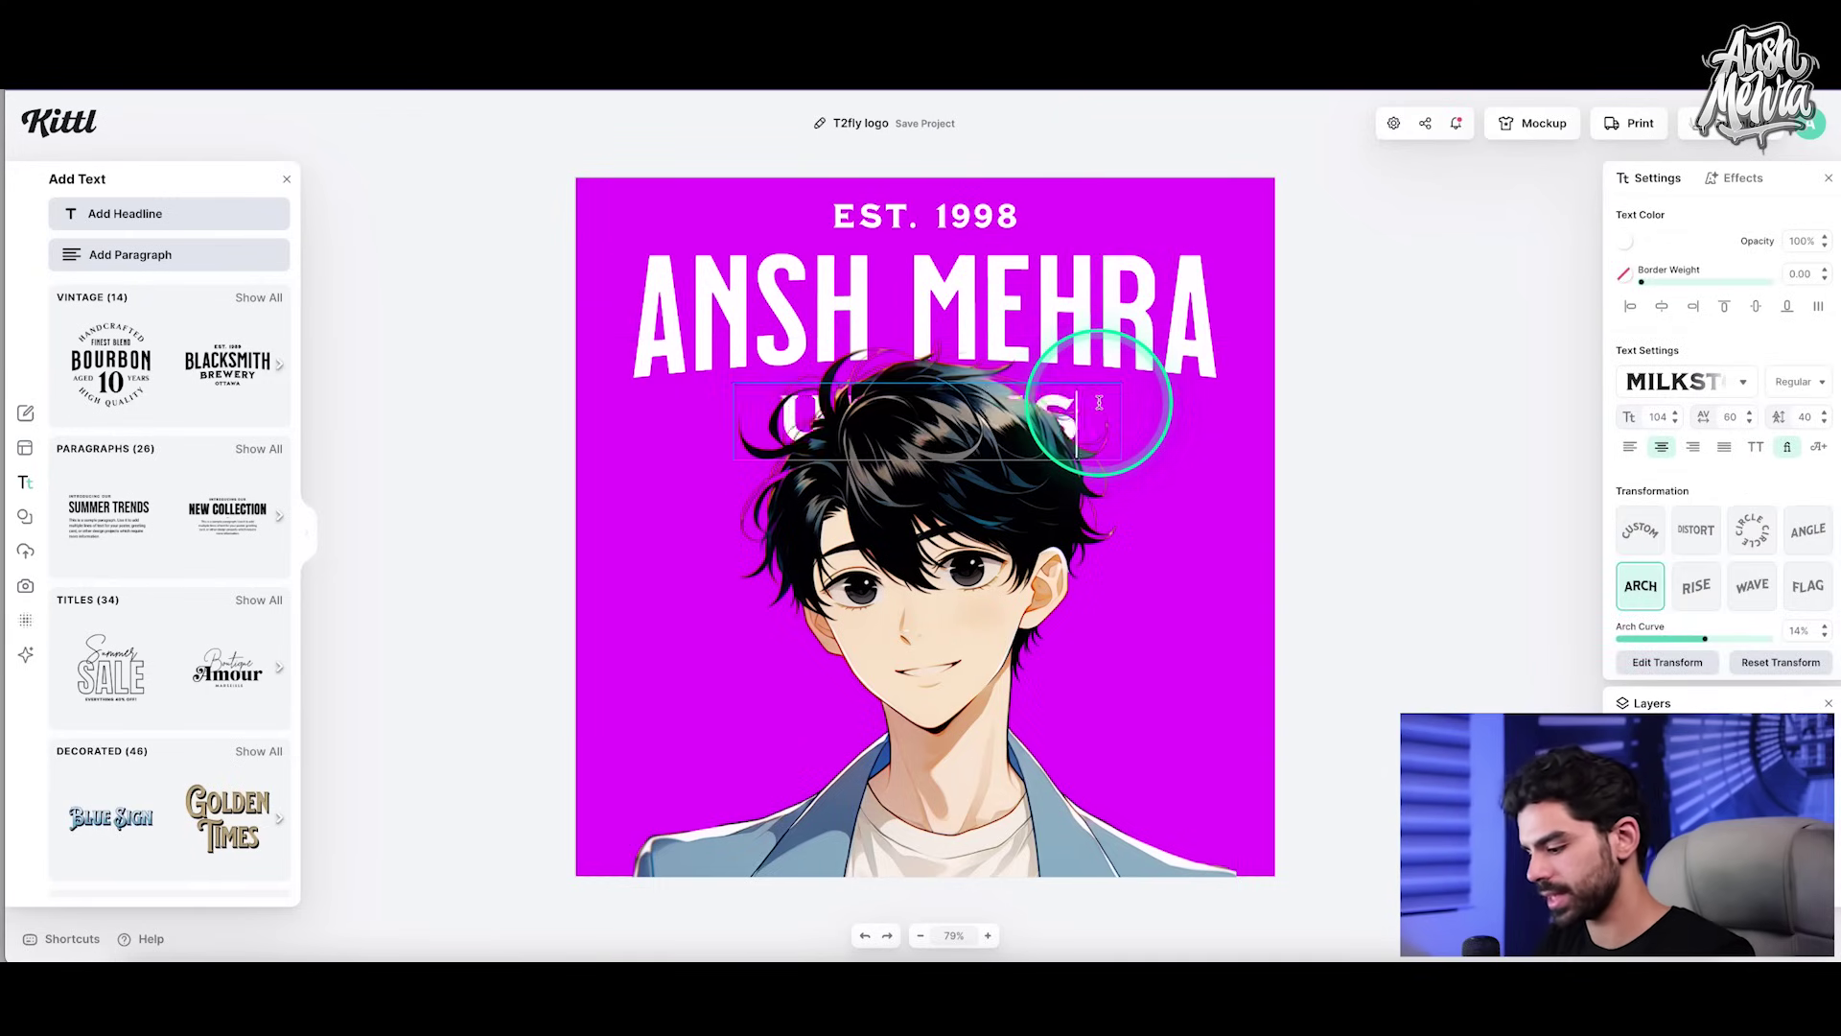
pyautogui.click(1348, 446)
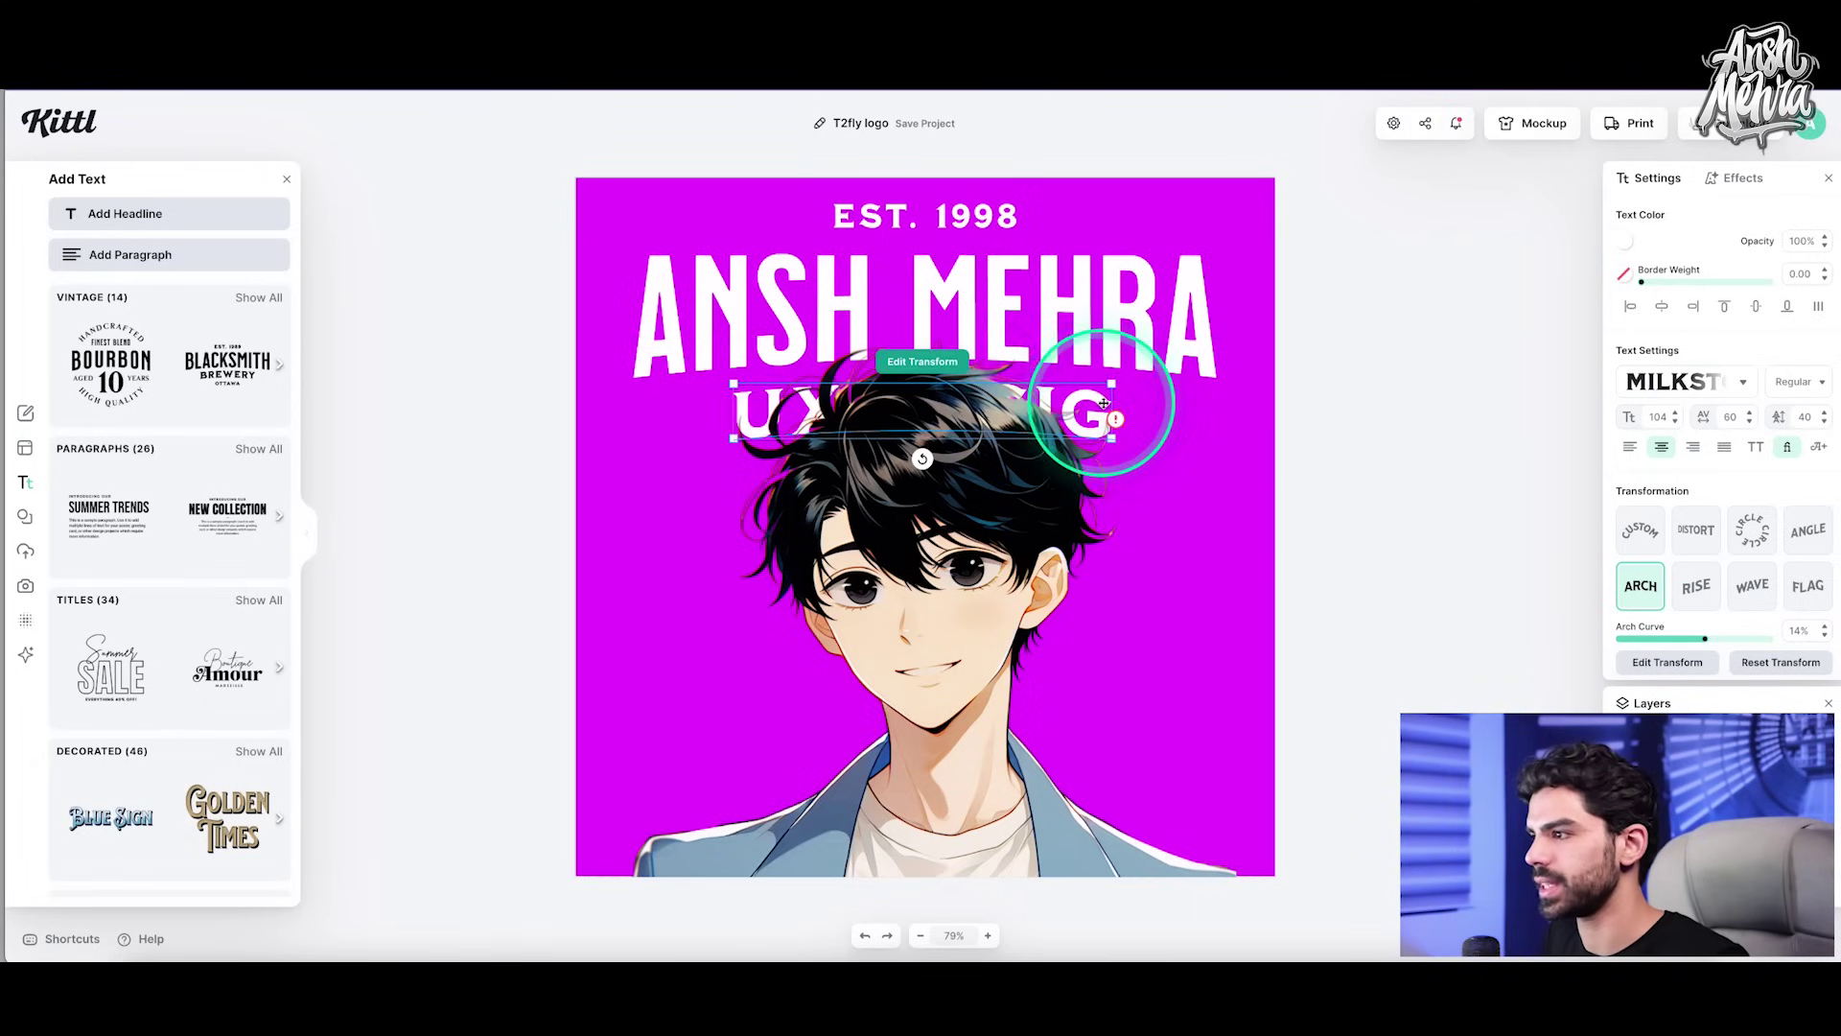
pyautogui.click(956, 358)
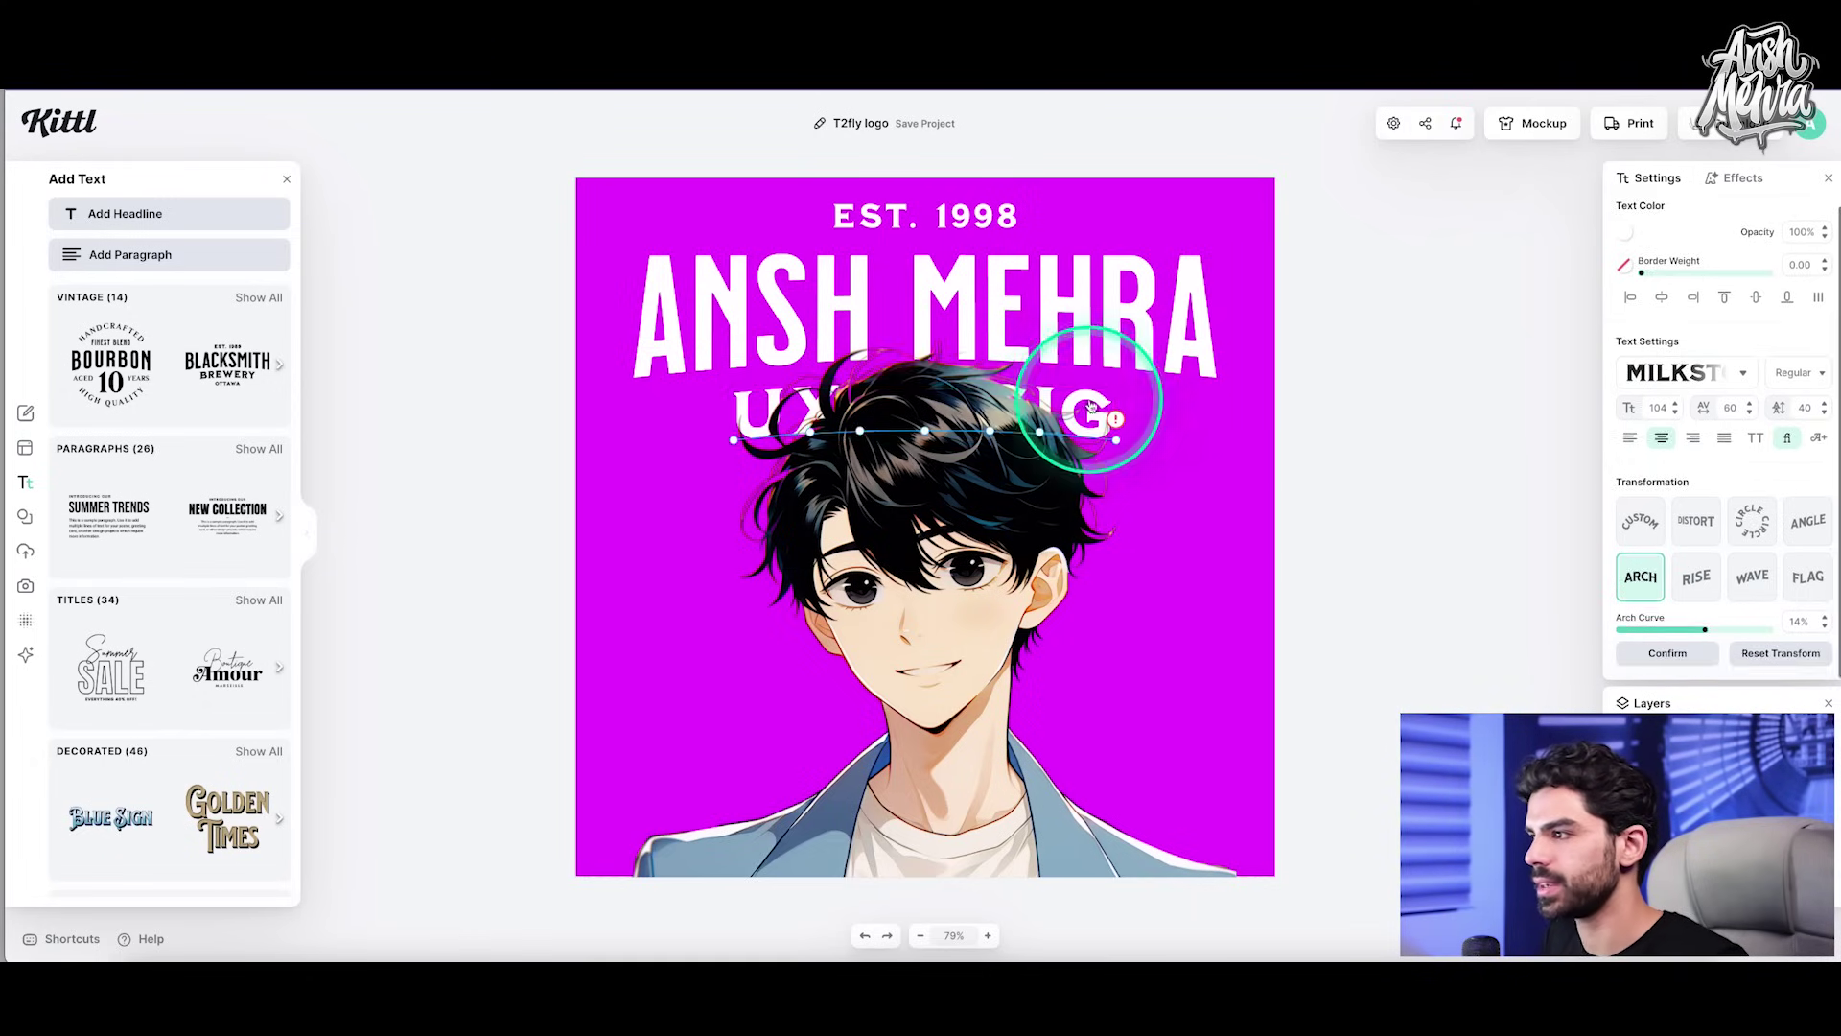
pyautogui.click(1192, 432)
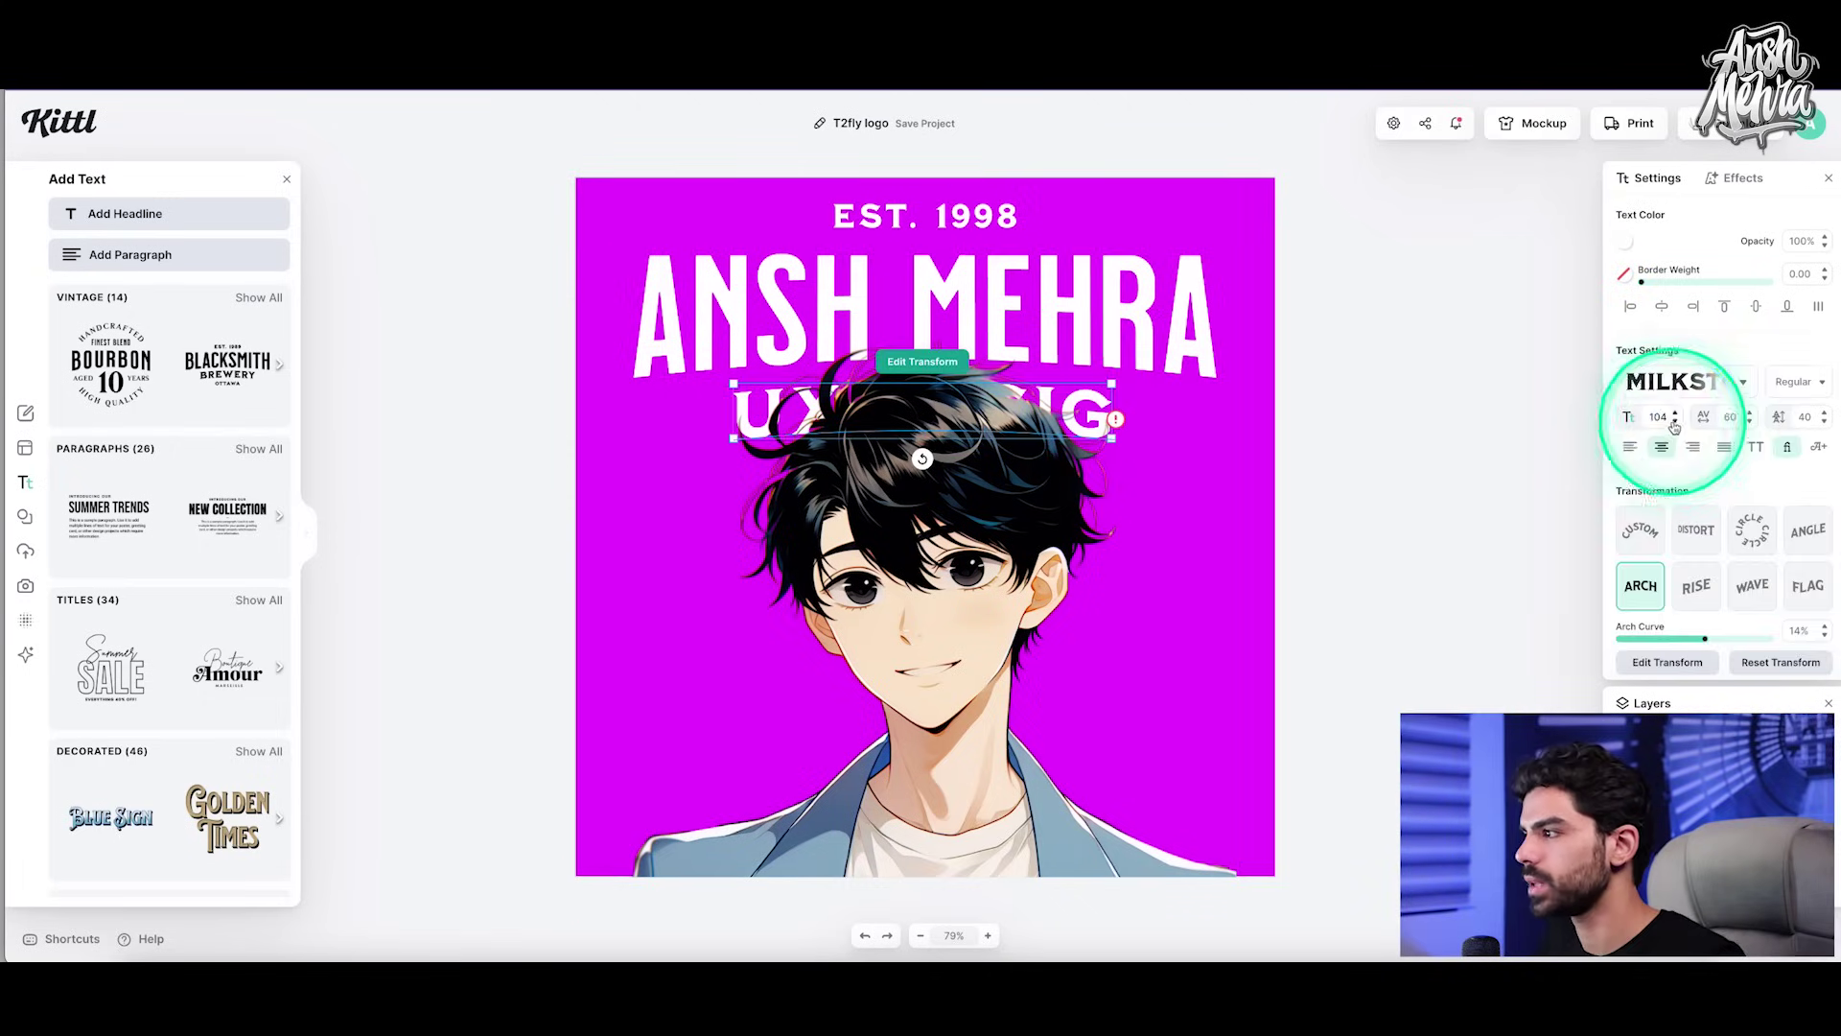
pyautogui.click(1658, 417)
pyautogui.write('70')
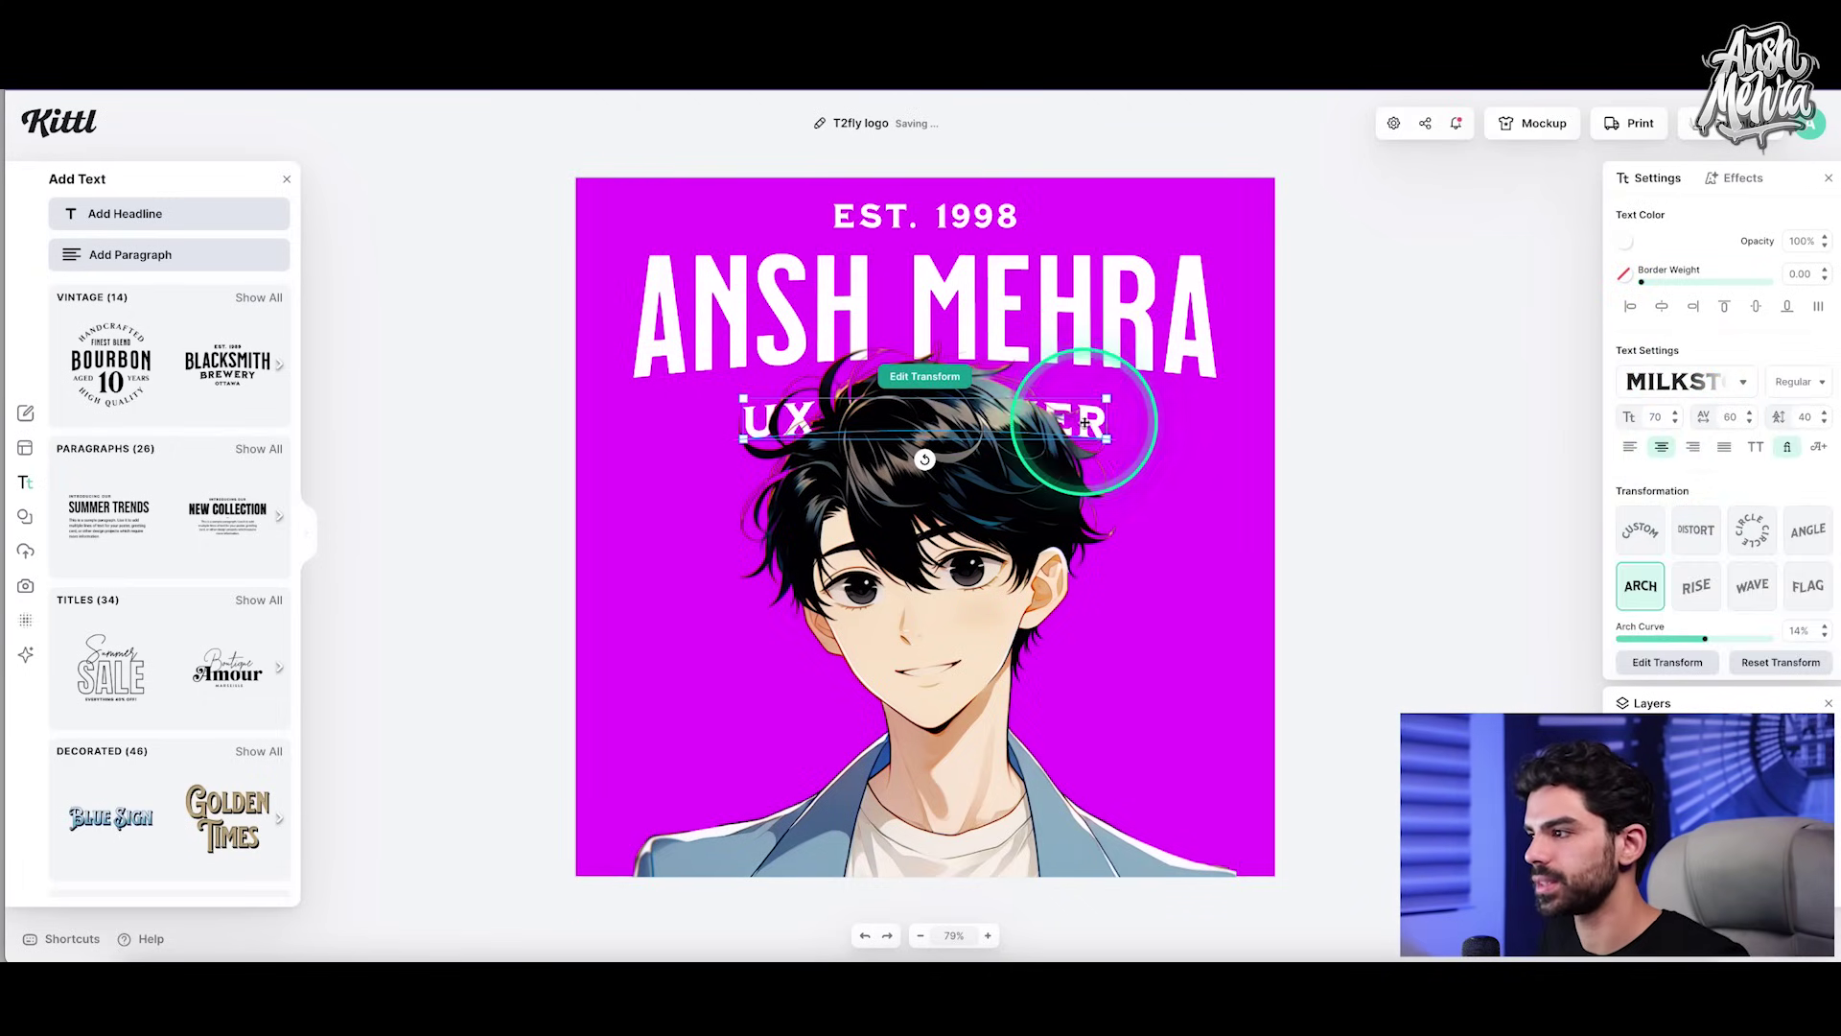
# Step: Nudge the portrait and delete the OTTAWA line from the text group
pyautogui.moveTo(1085, 422); pyautogui.dragTo(1085, 403)
pyautogui.hotkey('shift', 'Down')
pyautogui.hotkey('shift', 'Down')
pyautogui.hotkey('shift', 'Down')
pyautogui.hotkey('shift', 'Down')
pyautogui.hotkey('shift', 'Down')
pyautogui.hotkey('shift', 'Down')
pyautogui.hotkey('shift', 'Down')
pyautogui.hotkey('shift', 'Down')
pyautogui.hotkey('shift', 'Down')
pyautogui.hotkey('shift', 'Down')
pyautogui.hotkey('shift', 'Down')
pyautogui.hotkey('shift', 'Down')
pyautogui.hotkey('shift', 'Down')
pyautogui.hotkey('shift', 'Down')
pyautogui.hotkey('shift', 'Down')
pyautogui.hotkey('shift', 'Down')
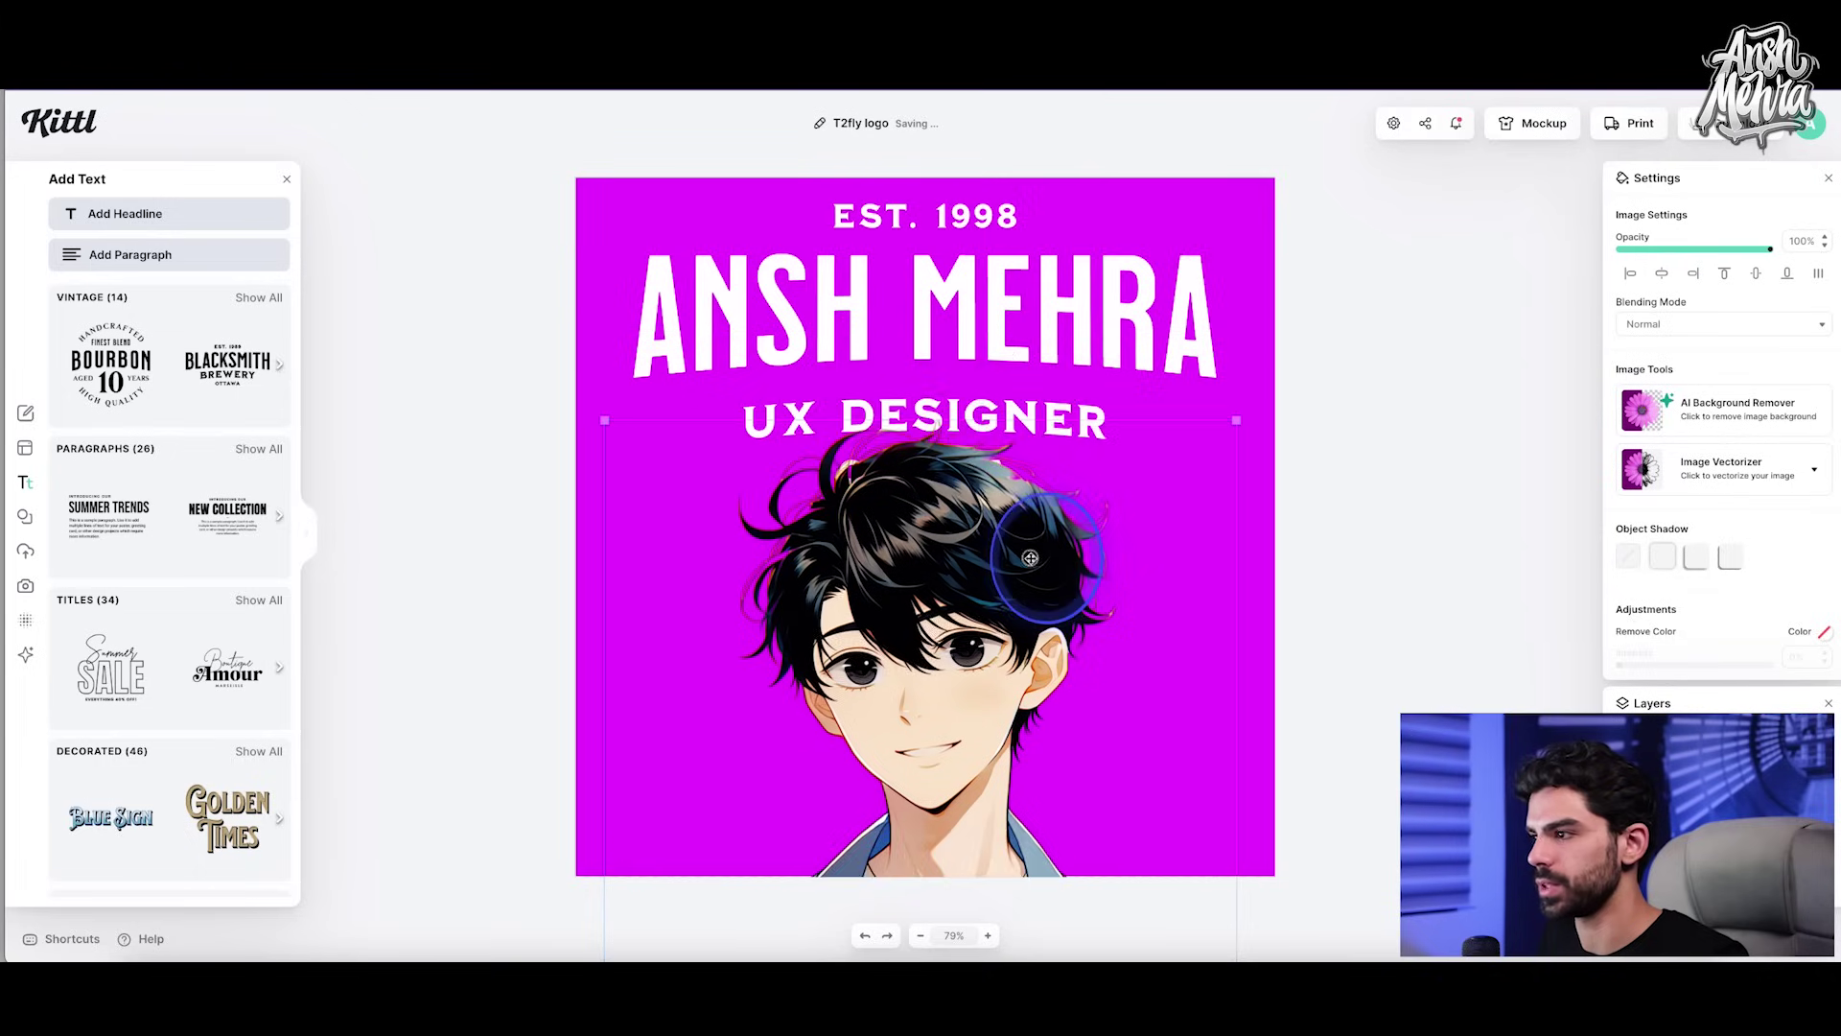
pyautogui.click(1035, 419)
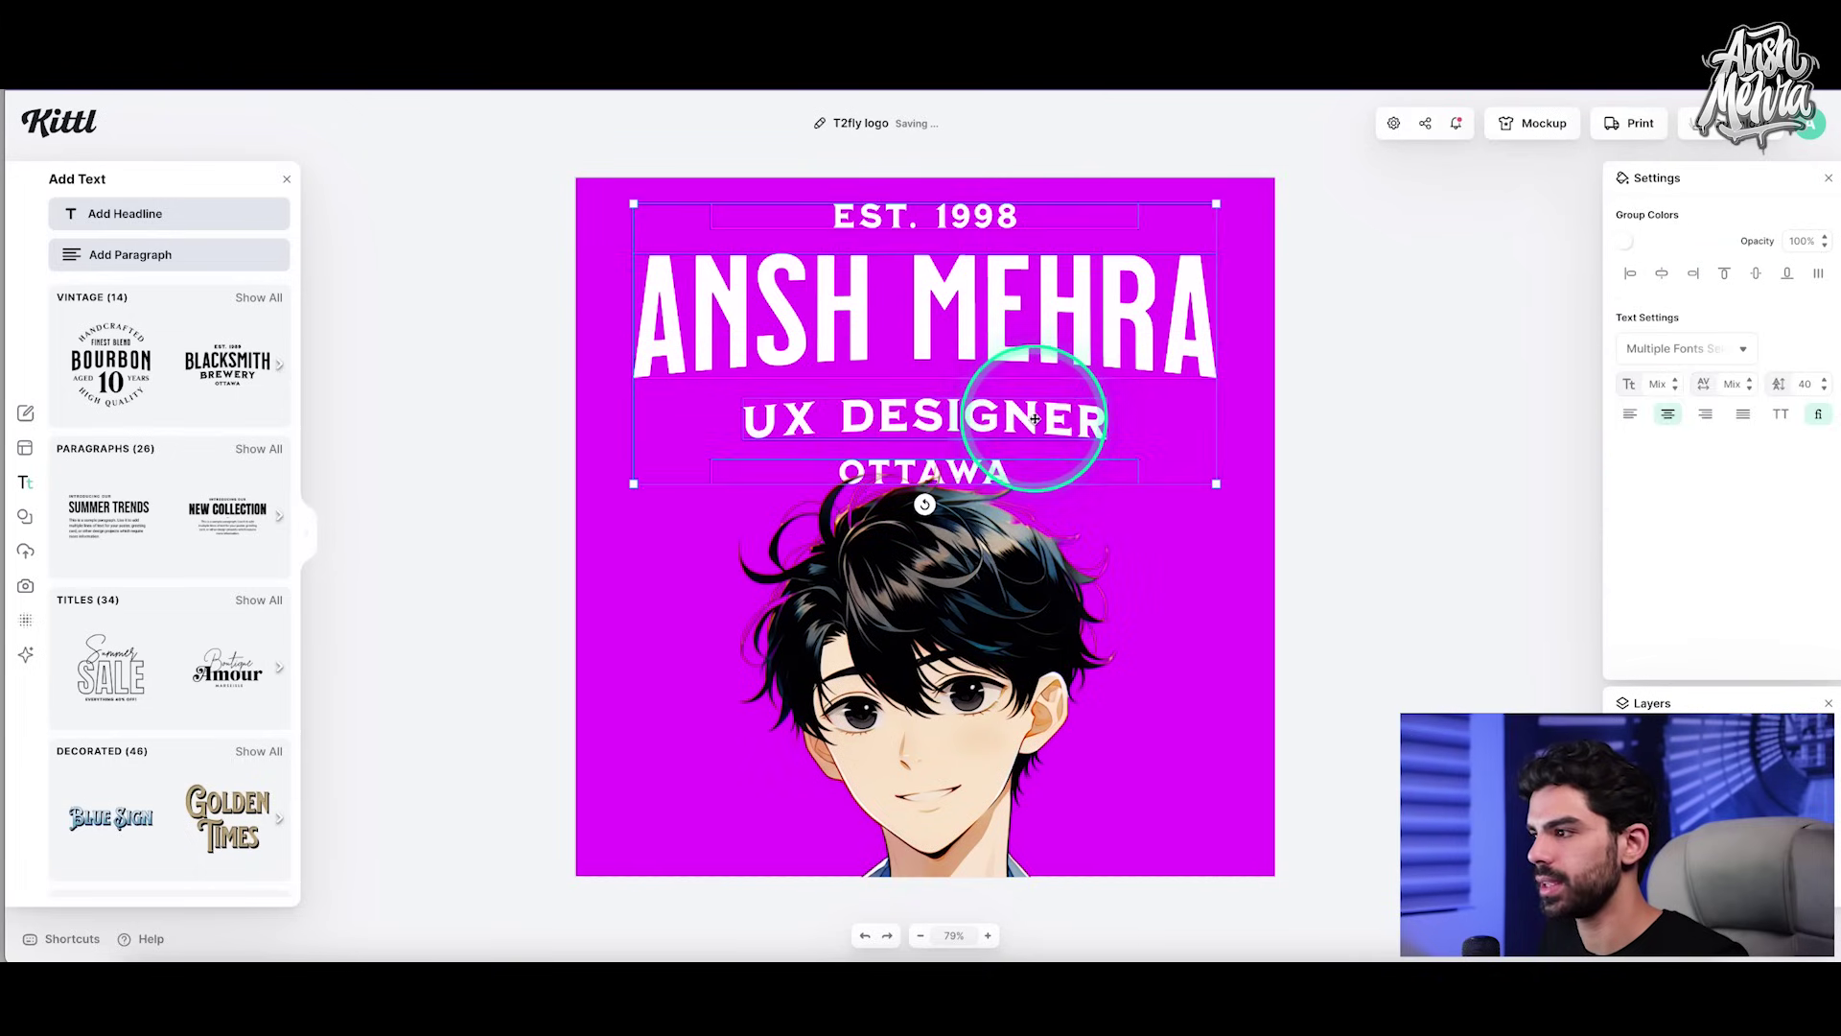
pyautogui.click(995, 472)
pyautogui.press('Delete')
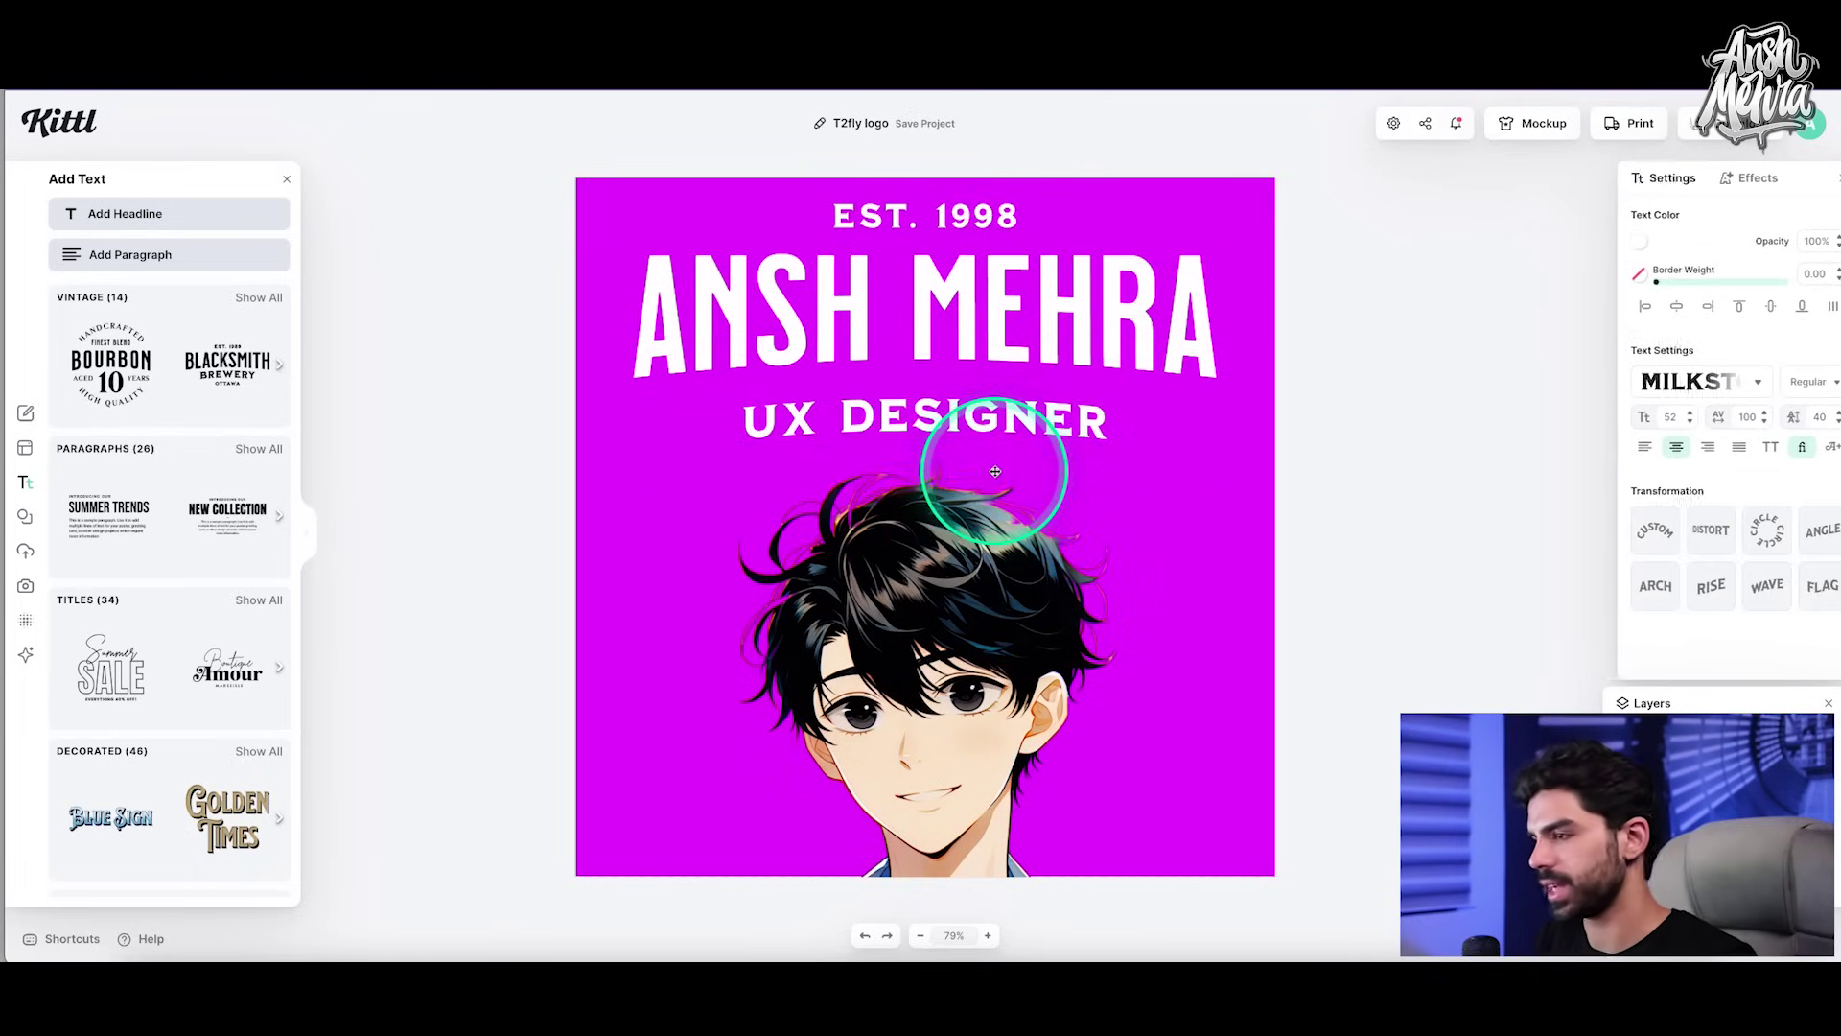
# Step: Move UX DESIGNER up toward the name and raise the portrait beneath it
pyautogui.click(1005, 433)
pyautogui.click(1003, 417)
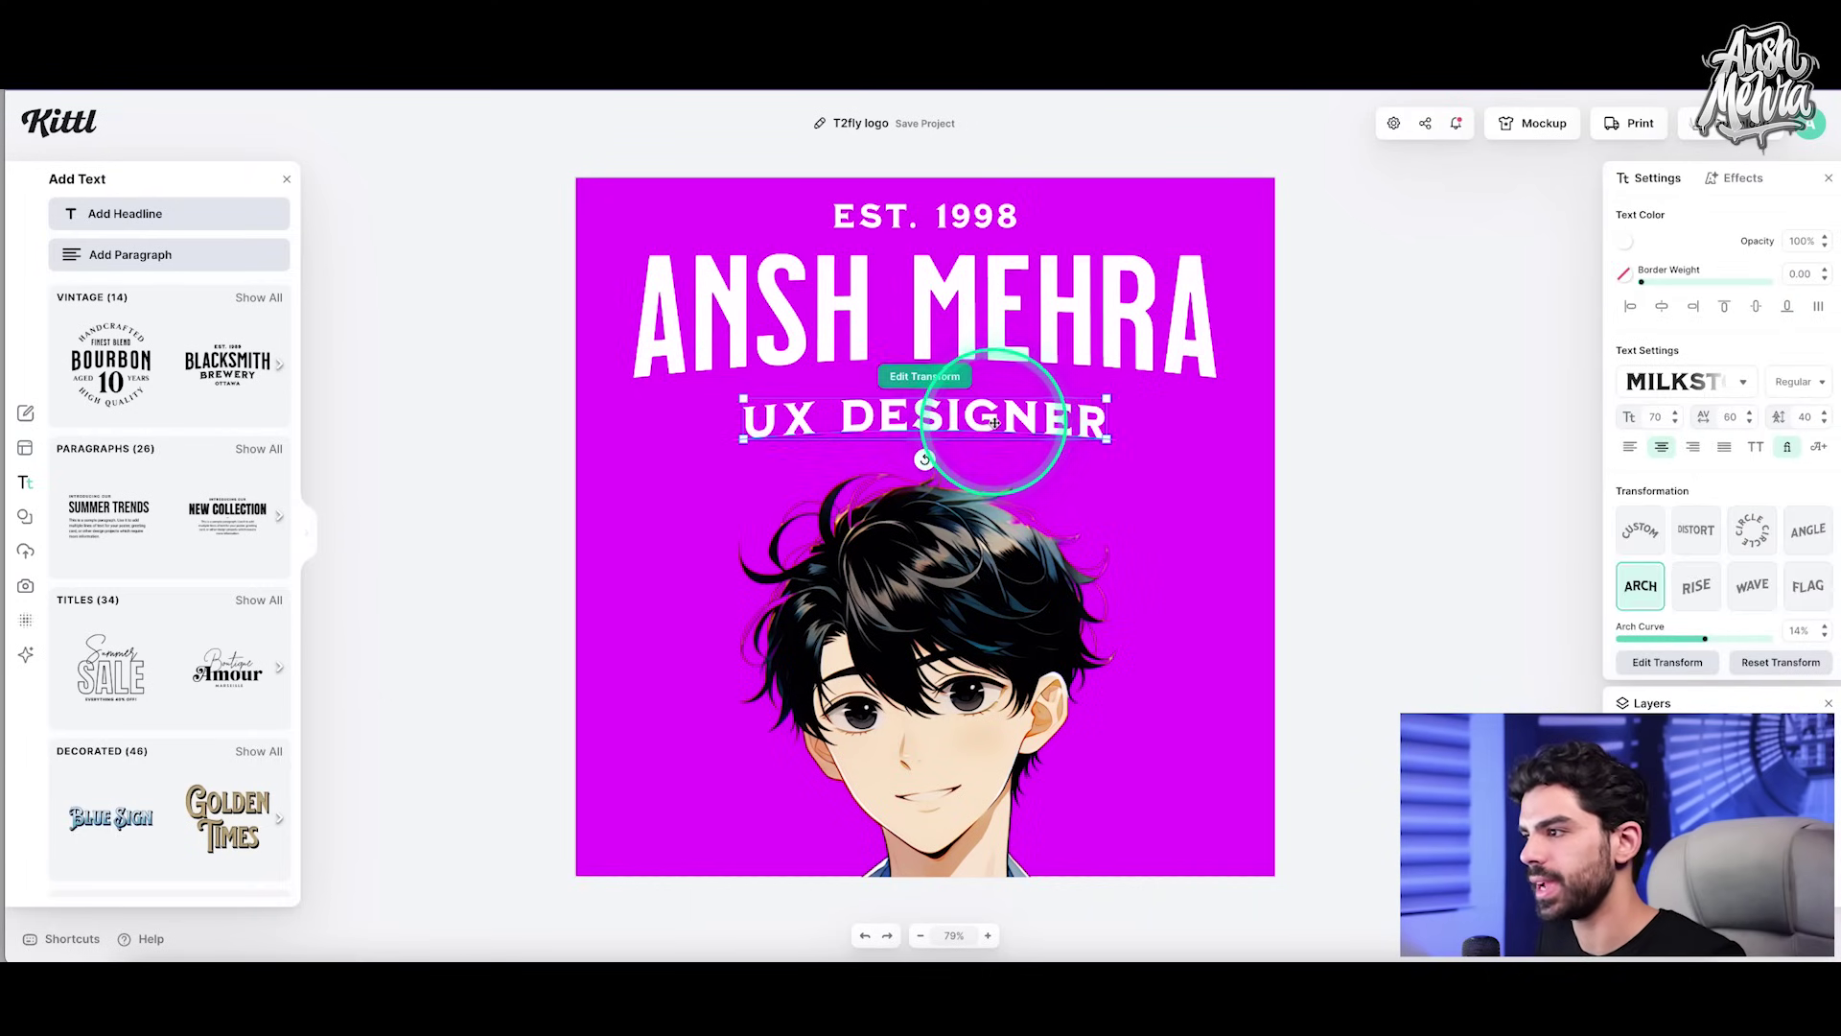
pyautogui.moveTo(999, 414); pyautogui.dragTo(994, 397)
pyautogui.moveTo(945, 596); pyautogui.dragTo(963, 515)
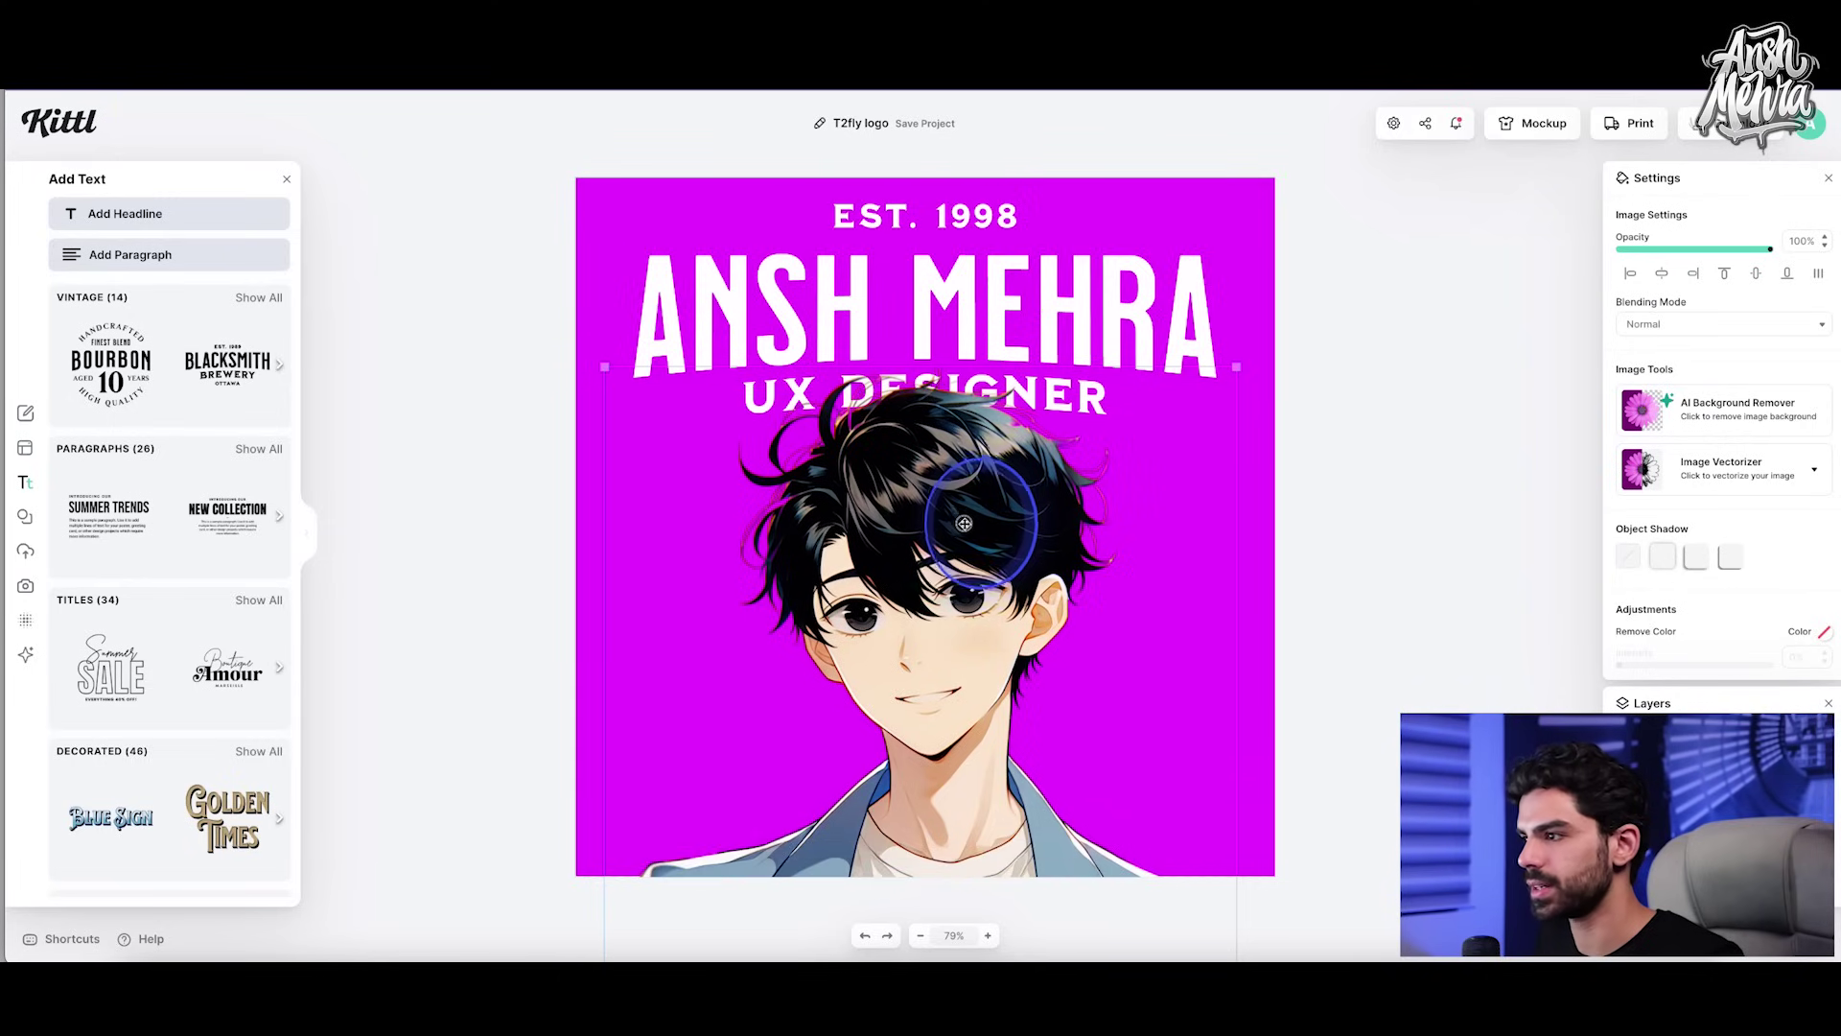
pyautogui.click(1392, 391)
# Step: Apply a dark blue block shadow with offset 4 to the name headline
pyautogui.click(1089, 303)
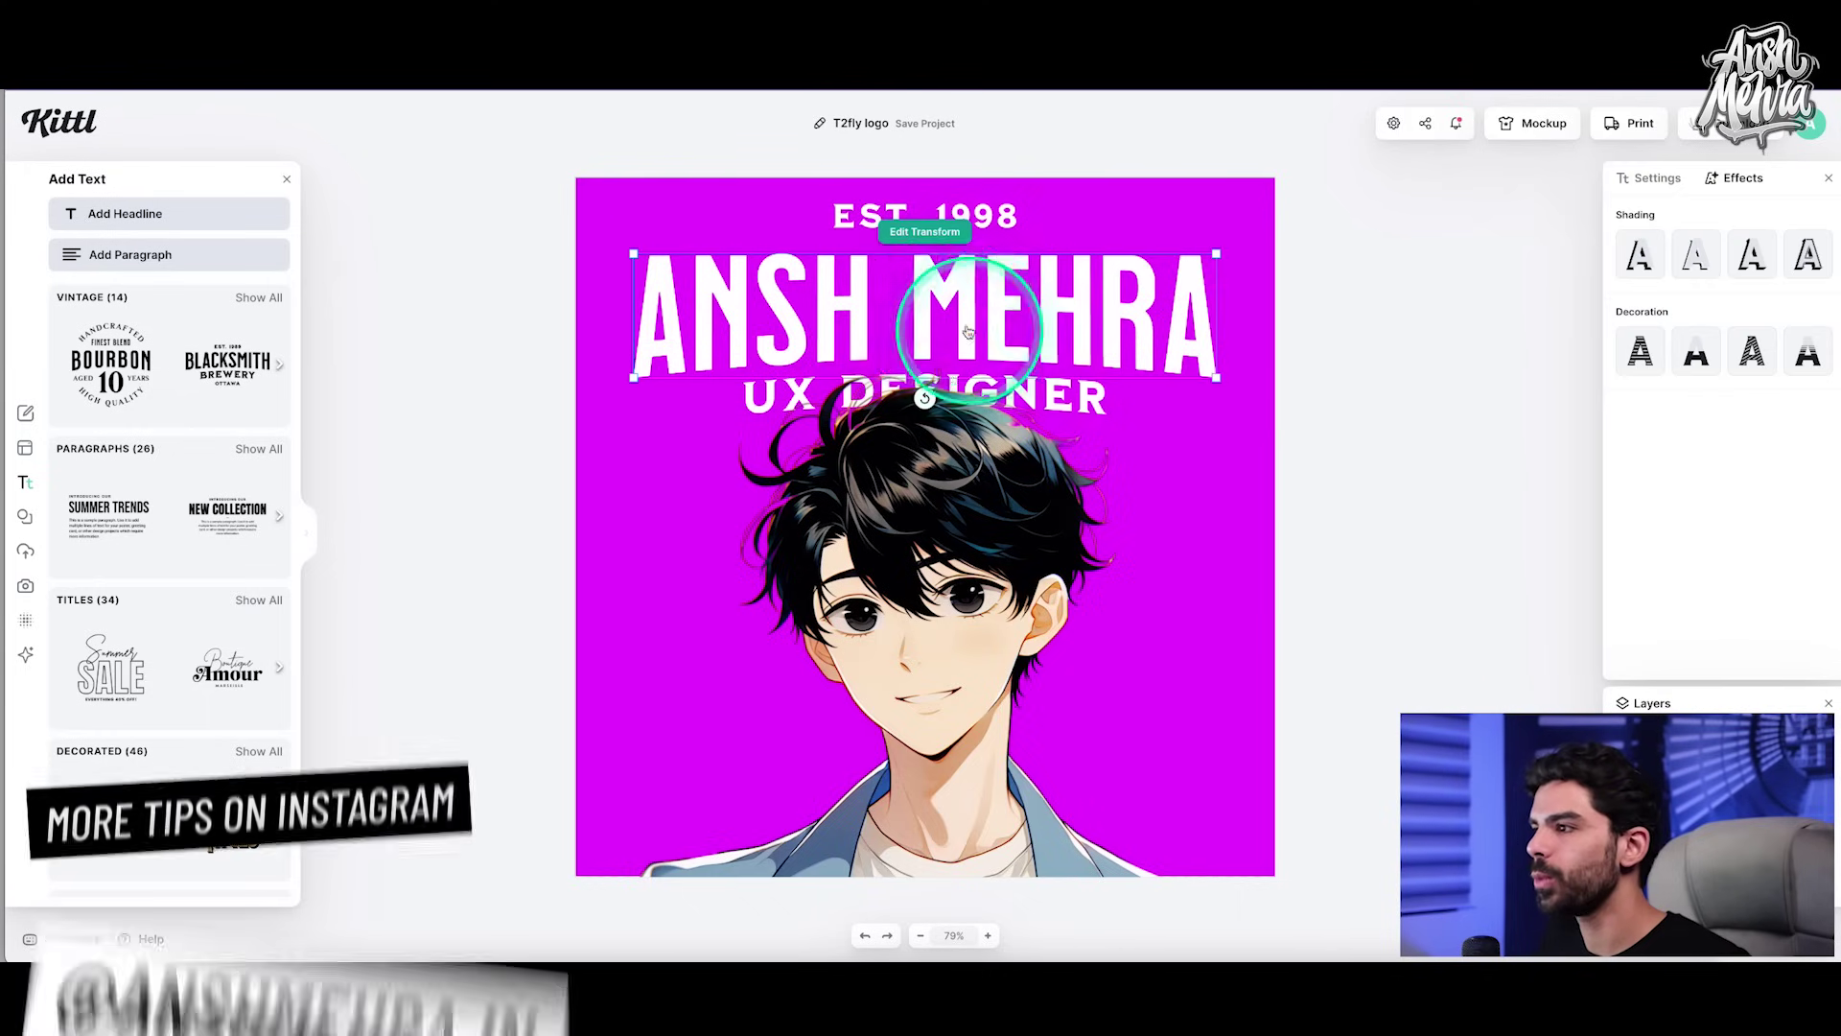
pyautogui.click(1750, 254)
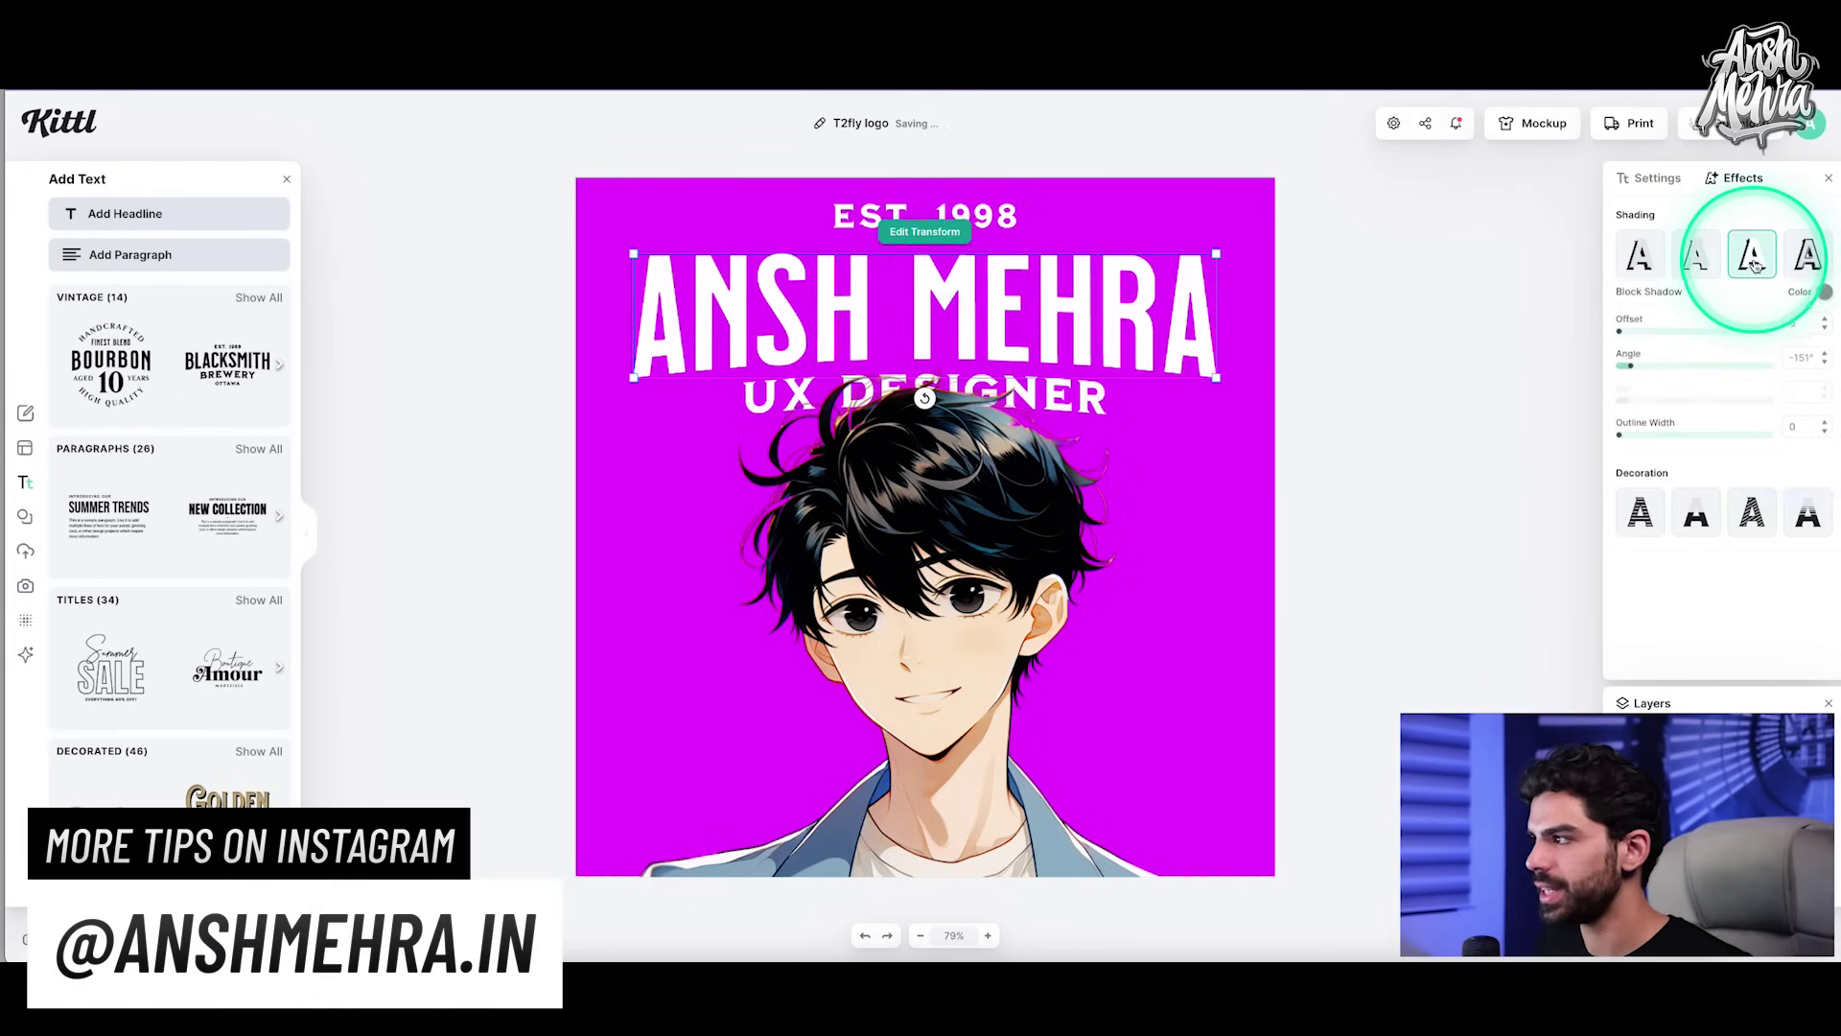
pyautogui.moveTo(1623, 335); pyautogui.dragTo(1627, 338)
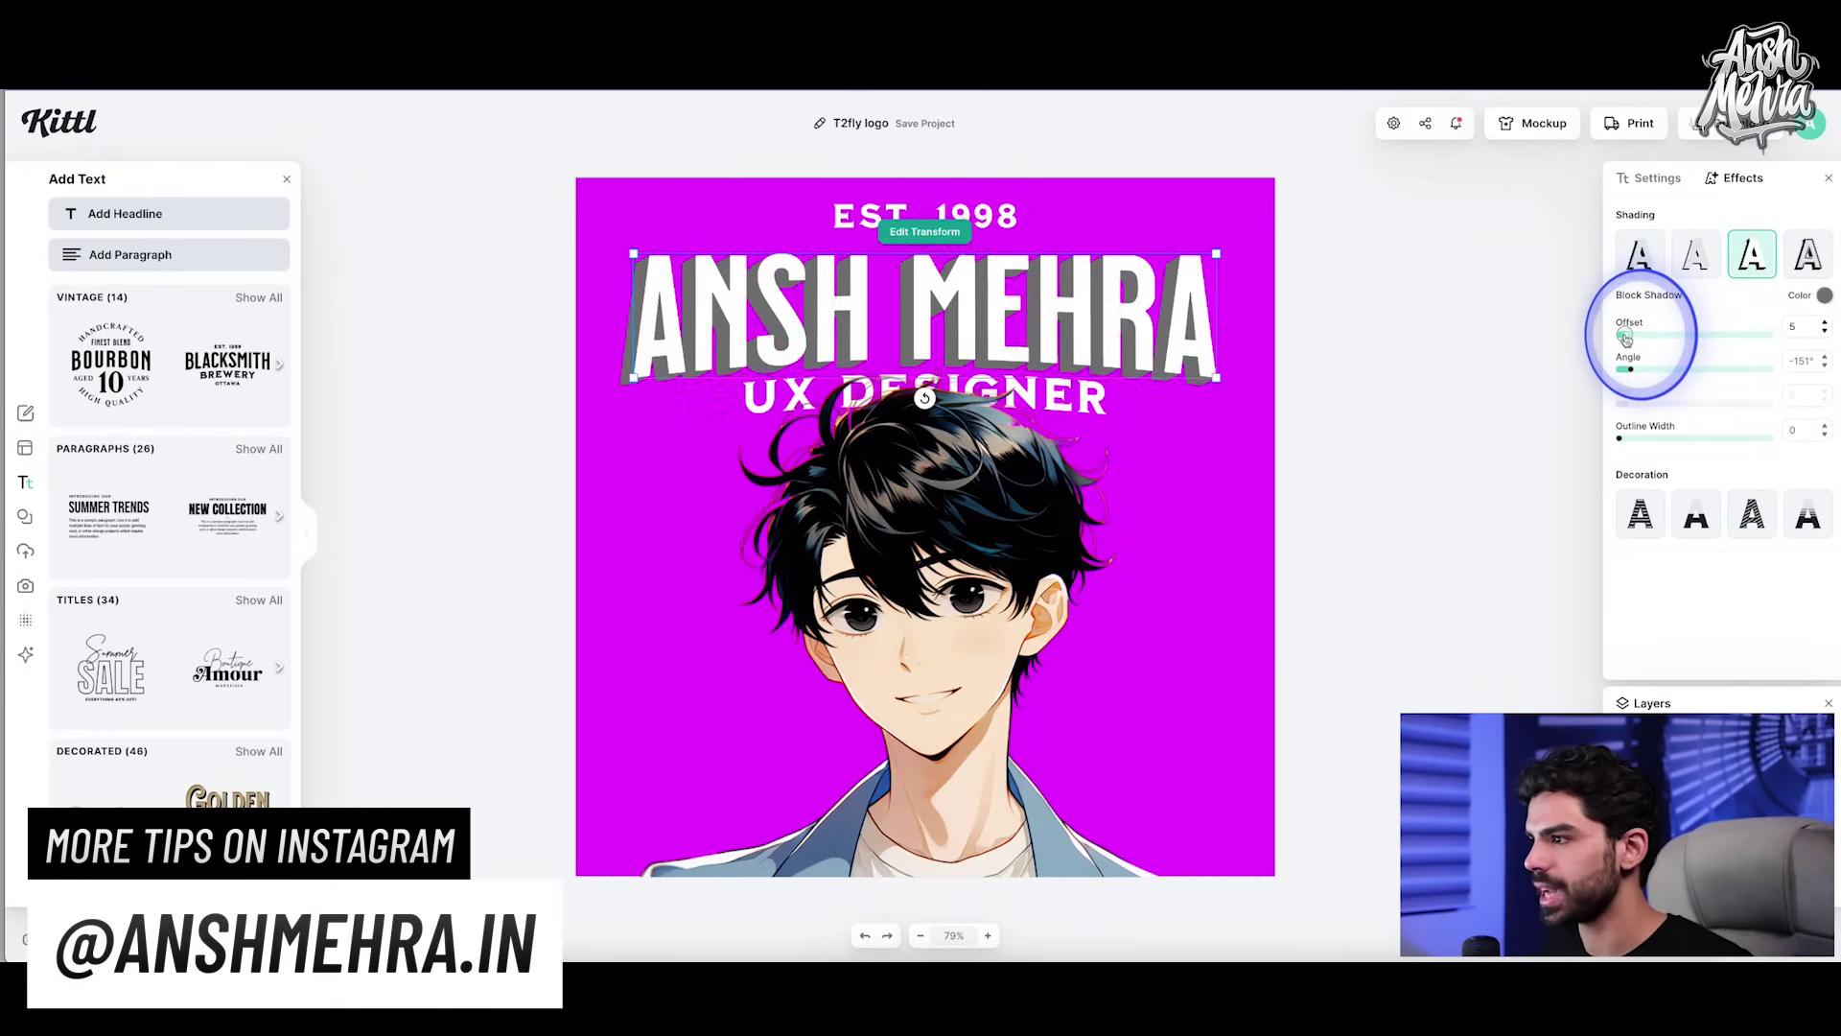
pyautogui.click(1827, 297)
pyautogui.moveTo(1697, 413); pyautogui.dragTo(1721, 496)
pyautogui.click(1719, 410)
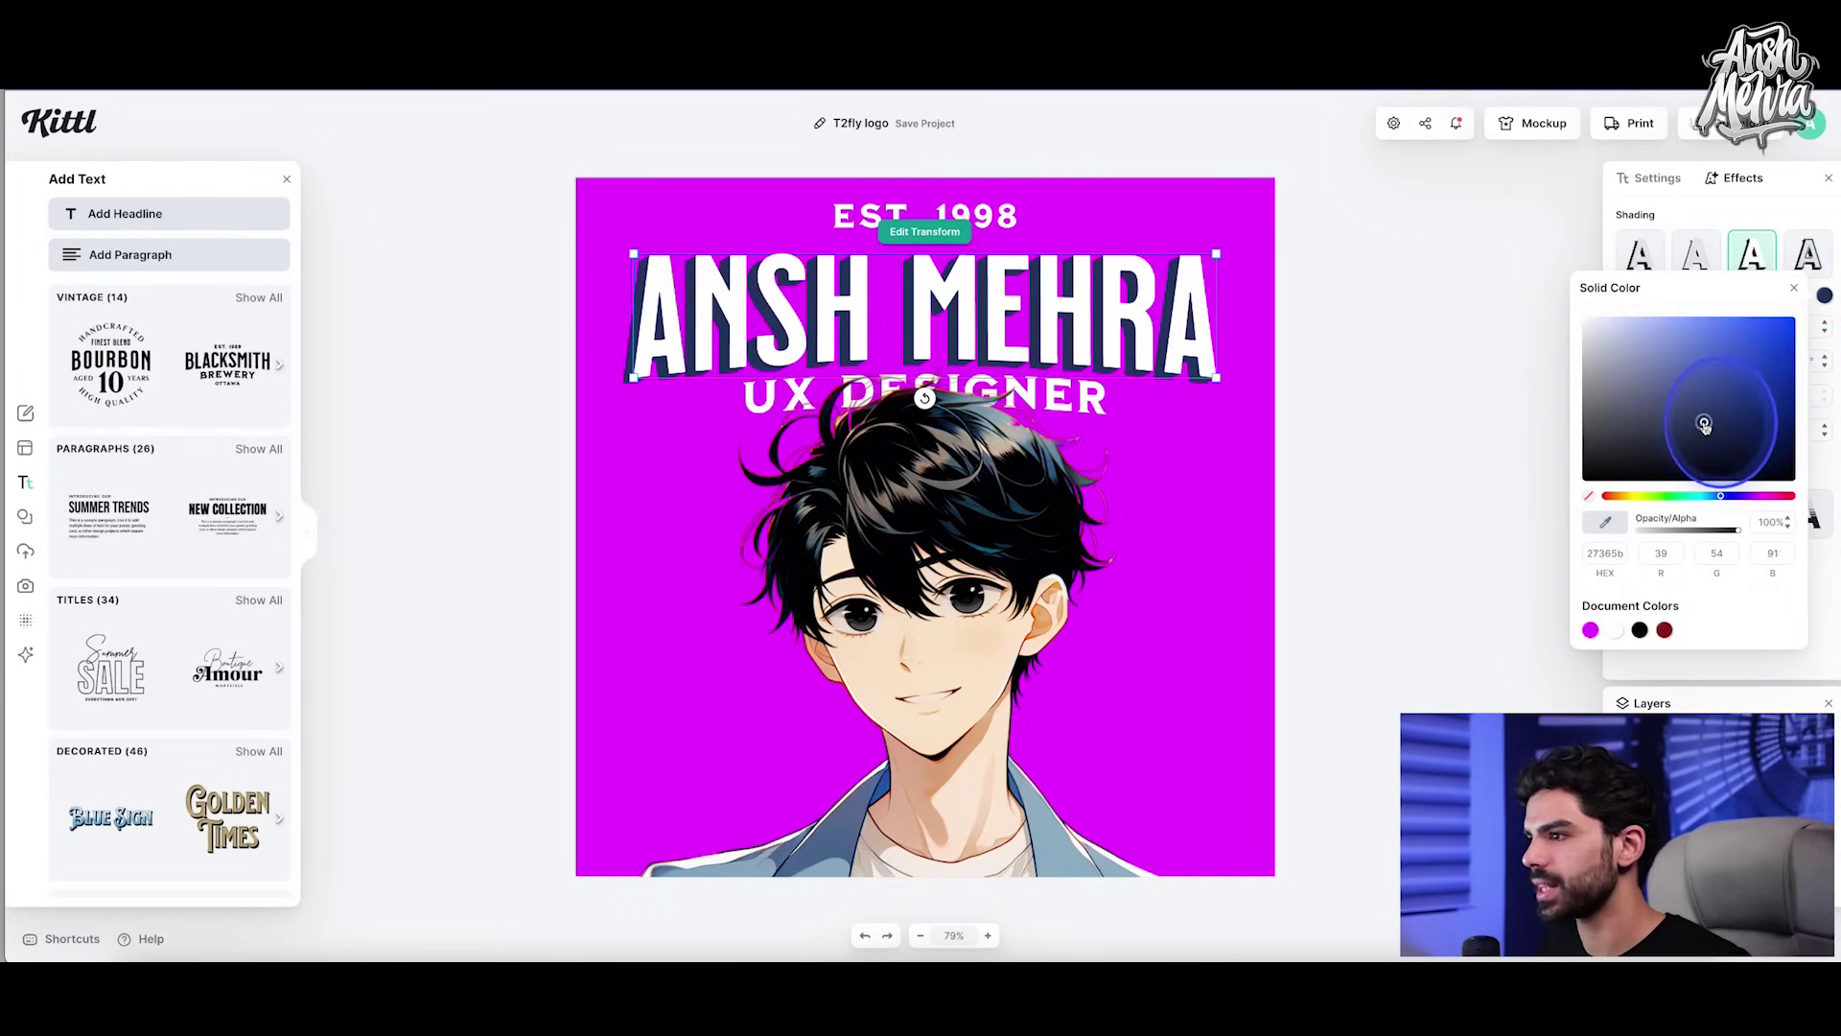
pyautogui.click(1484, 387)
# Step: Set the headline's block shadow angle to about -110°
pyautogui.click(1192, 308)
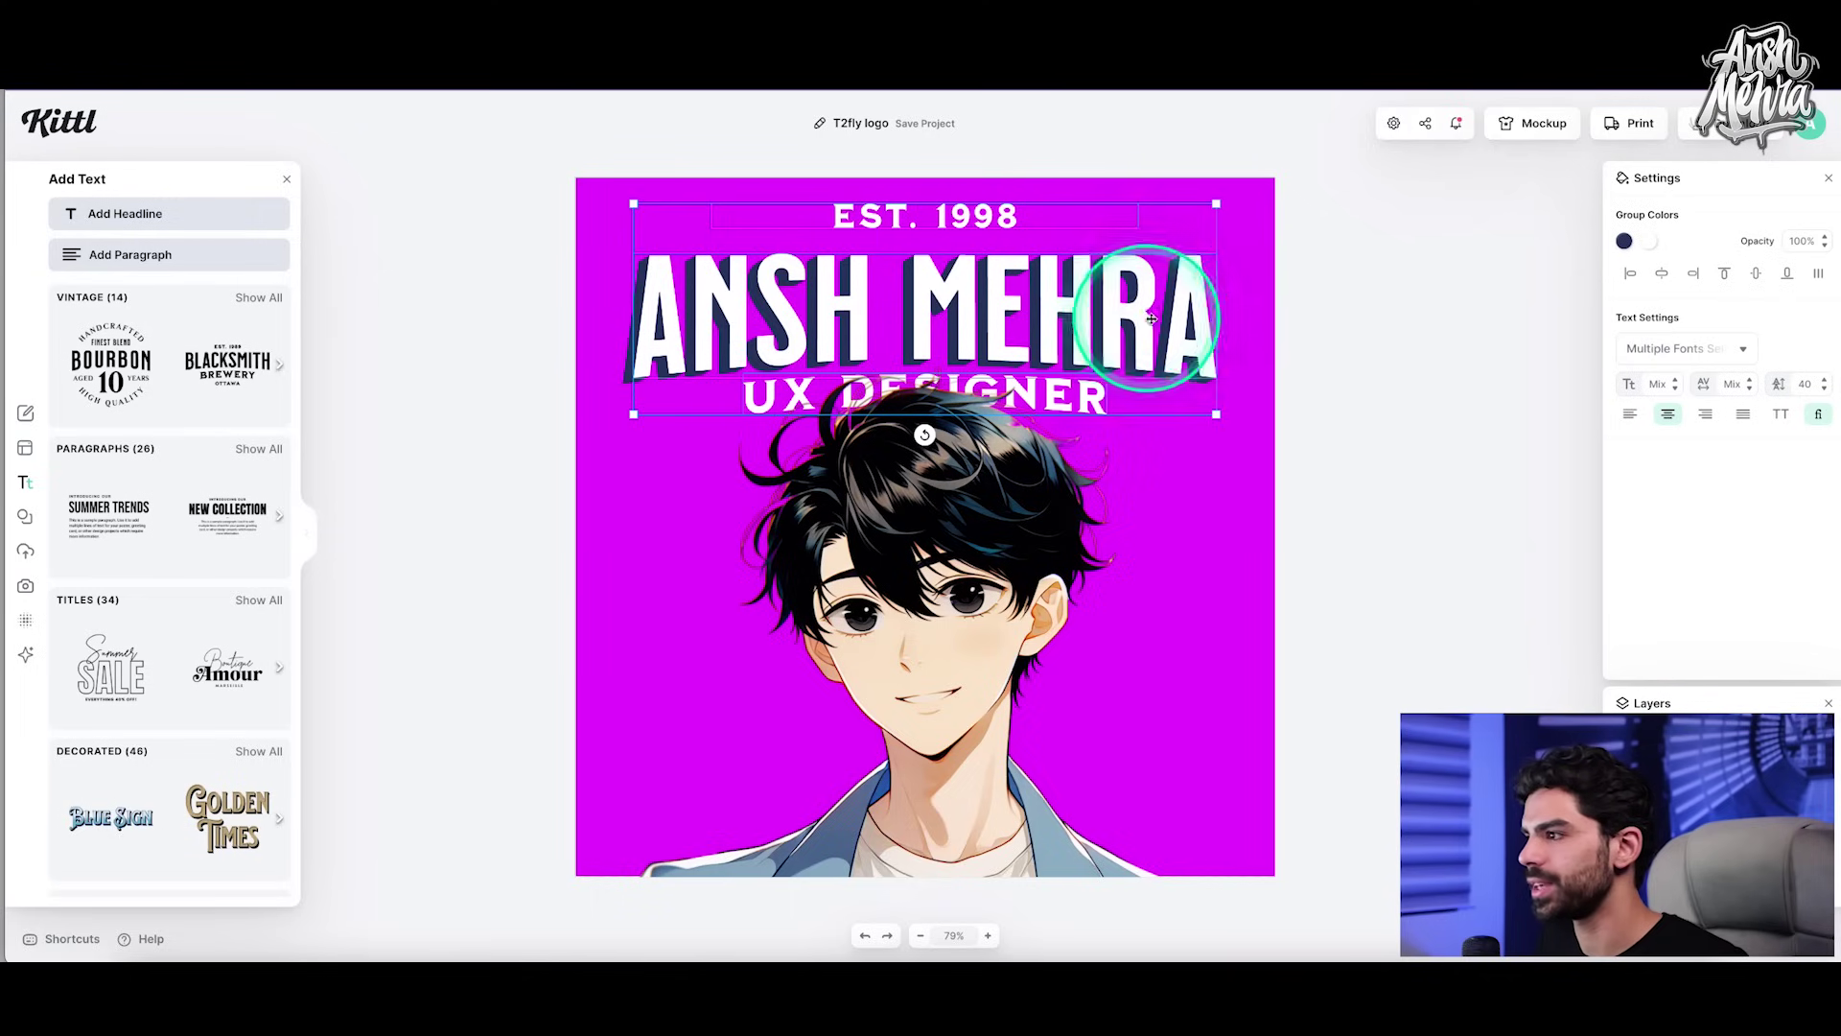
pyautogui.click(1151, 318)
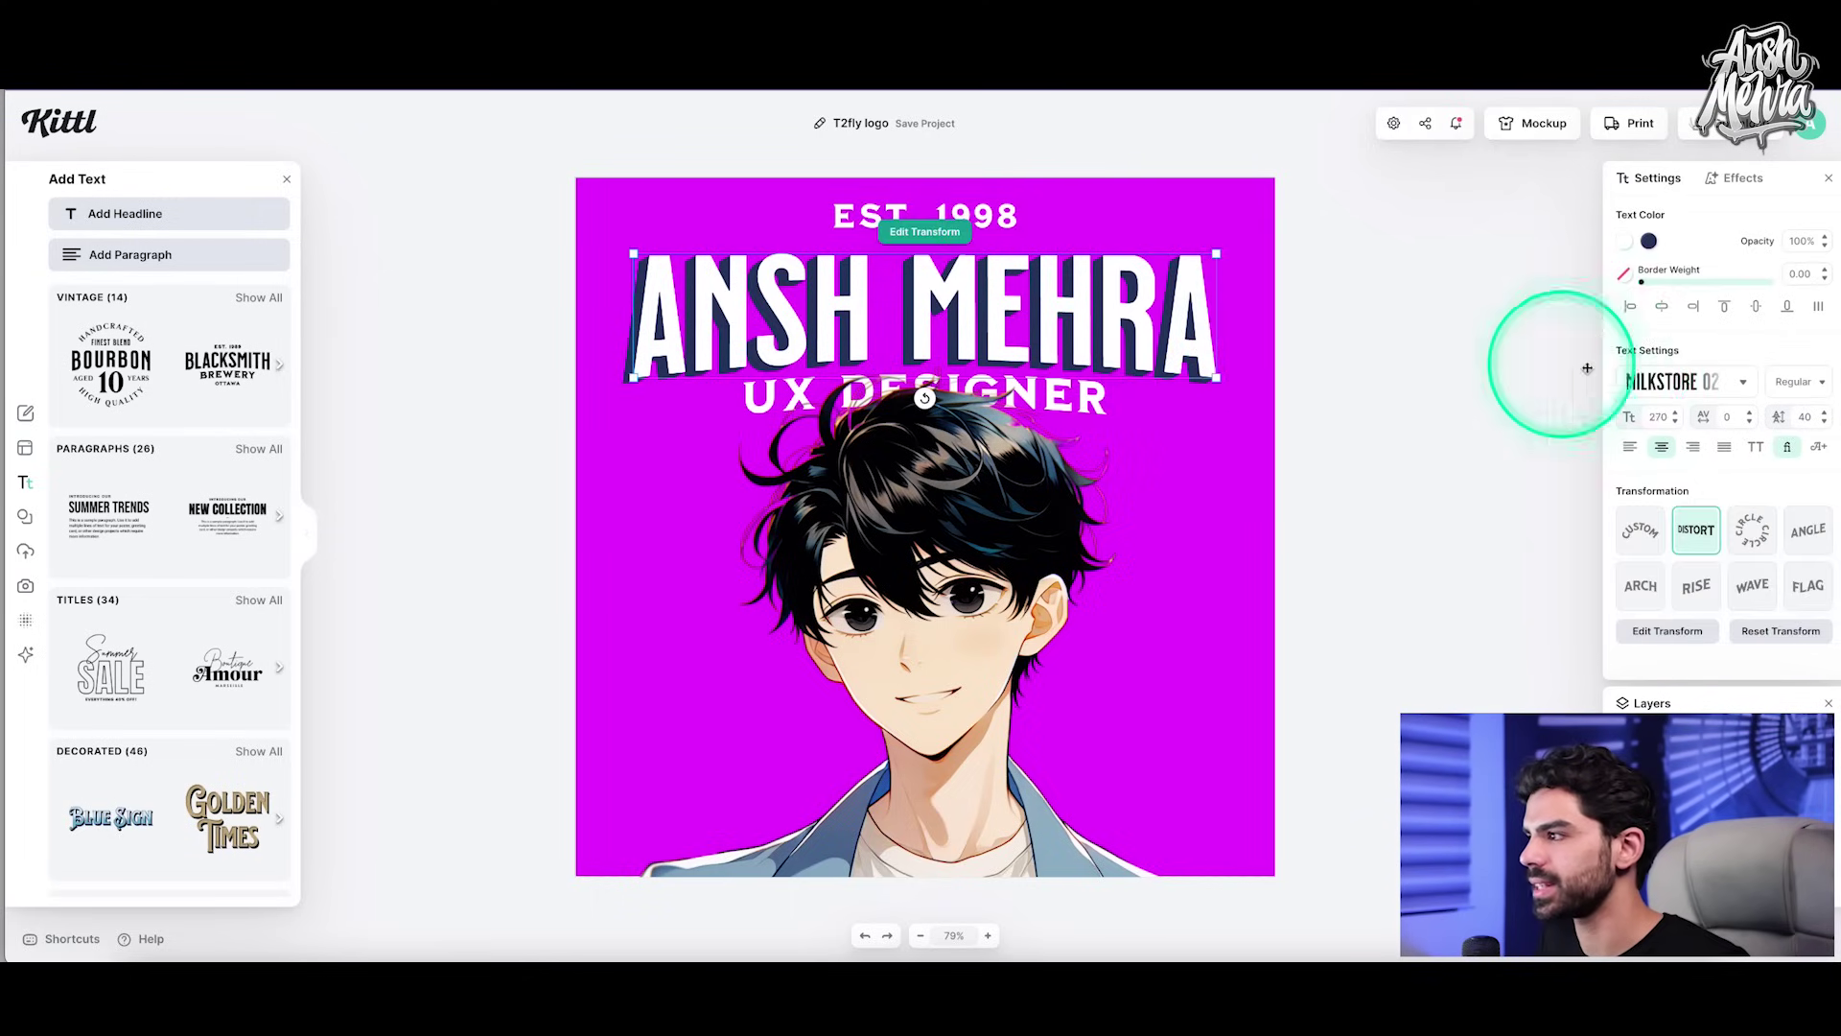
pyautogui.click(1753, 183)
pyautogui.click(1640, 372)
pyautogui.click(1807, 364)
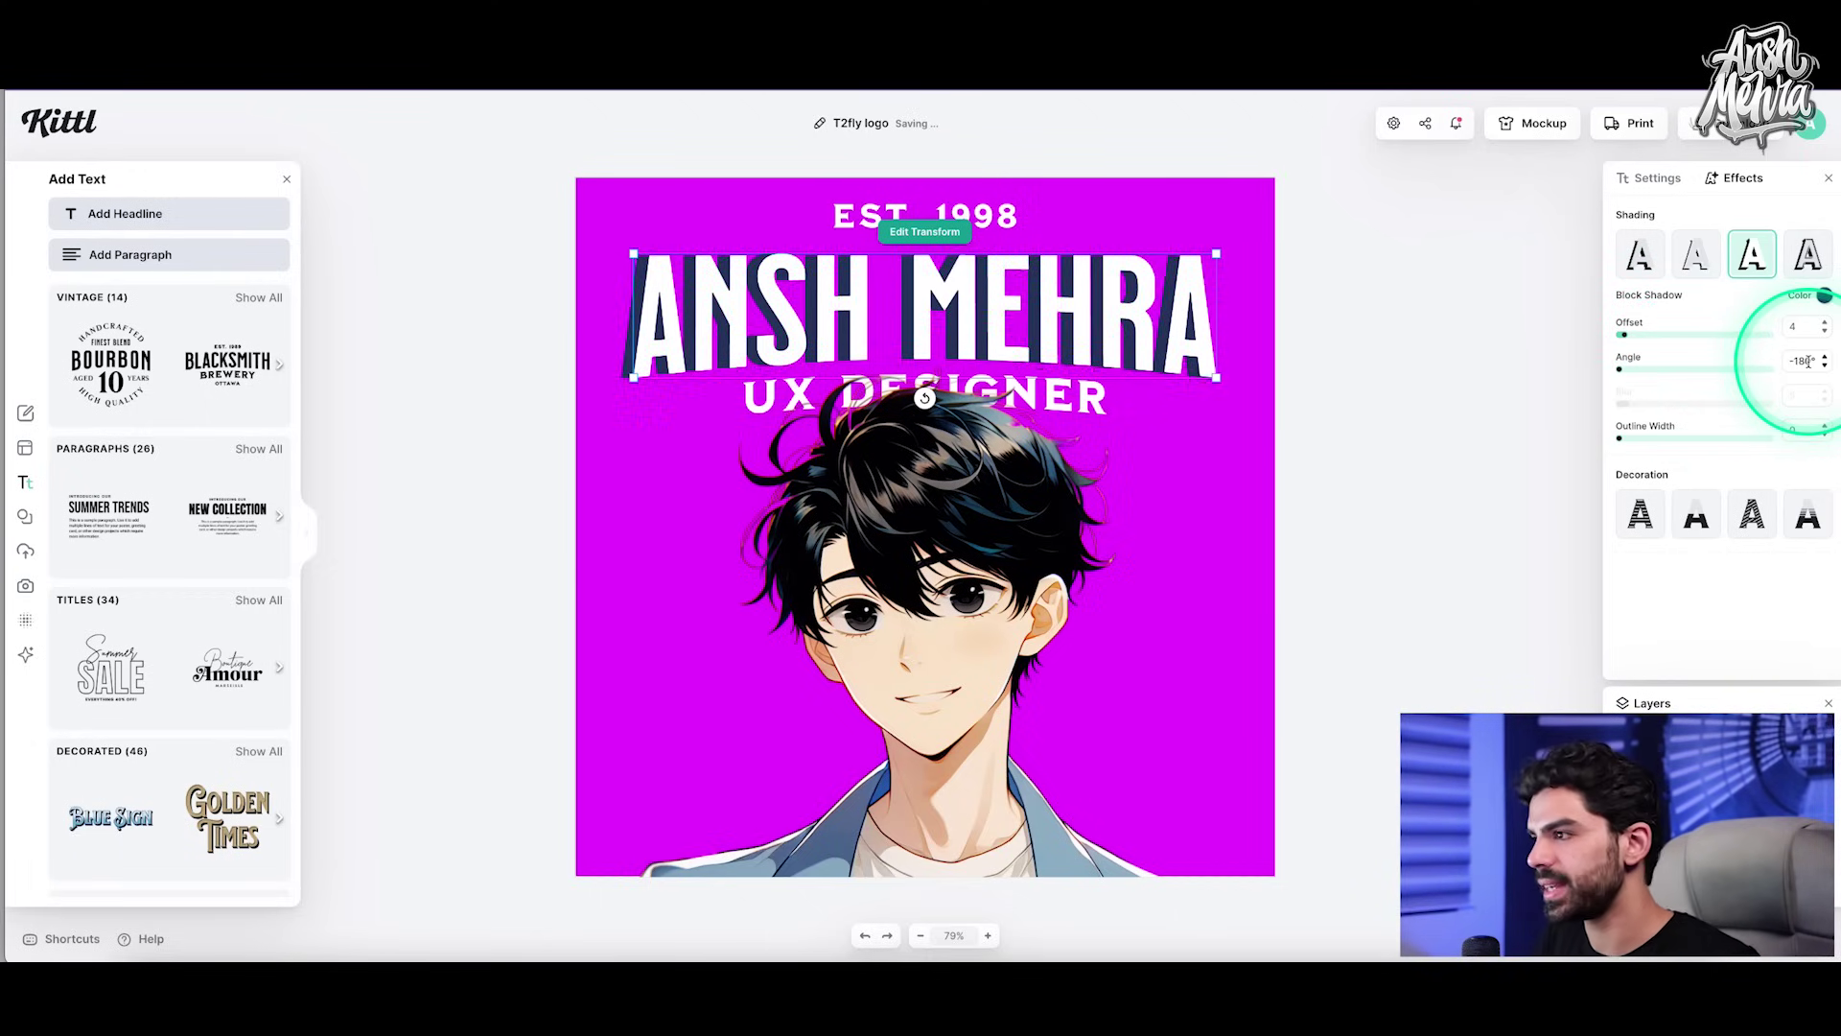
pyautogui.click(1637, 374)
pyautogui.moveTo(1623, 372); pyautogui.dragTo(1627, 373)
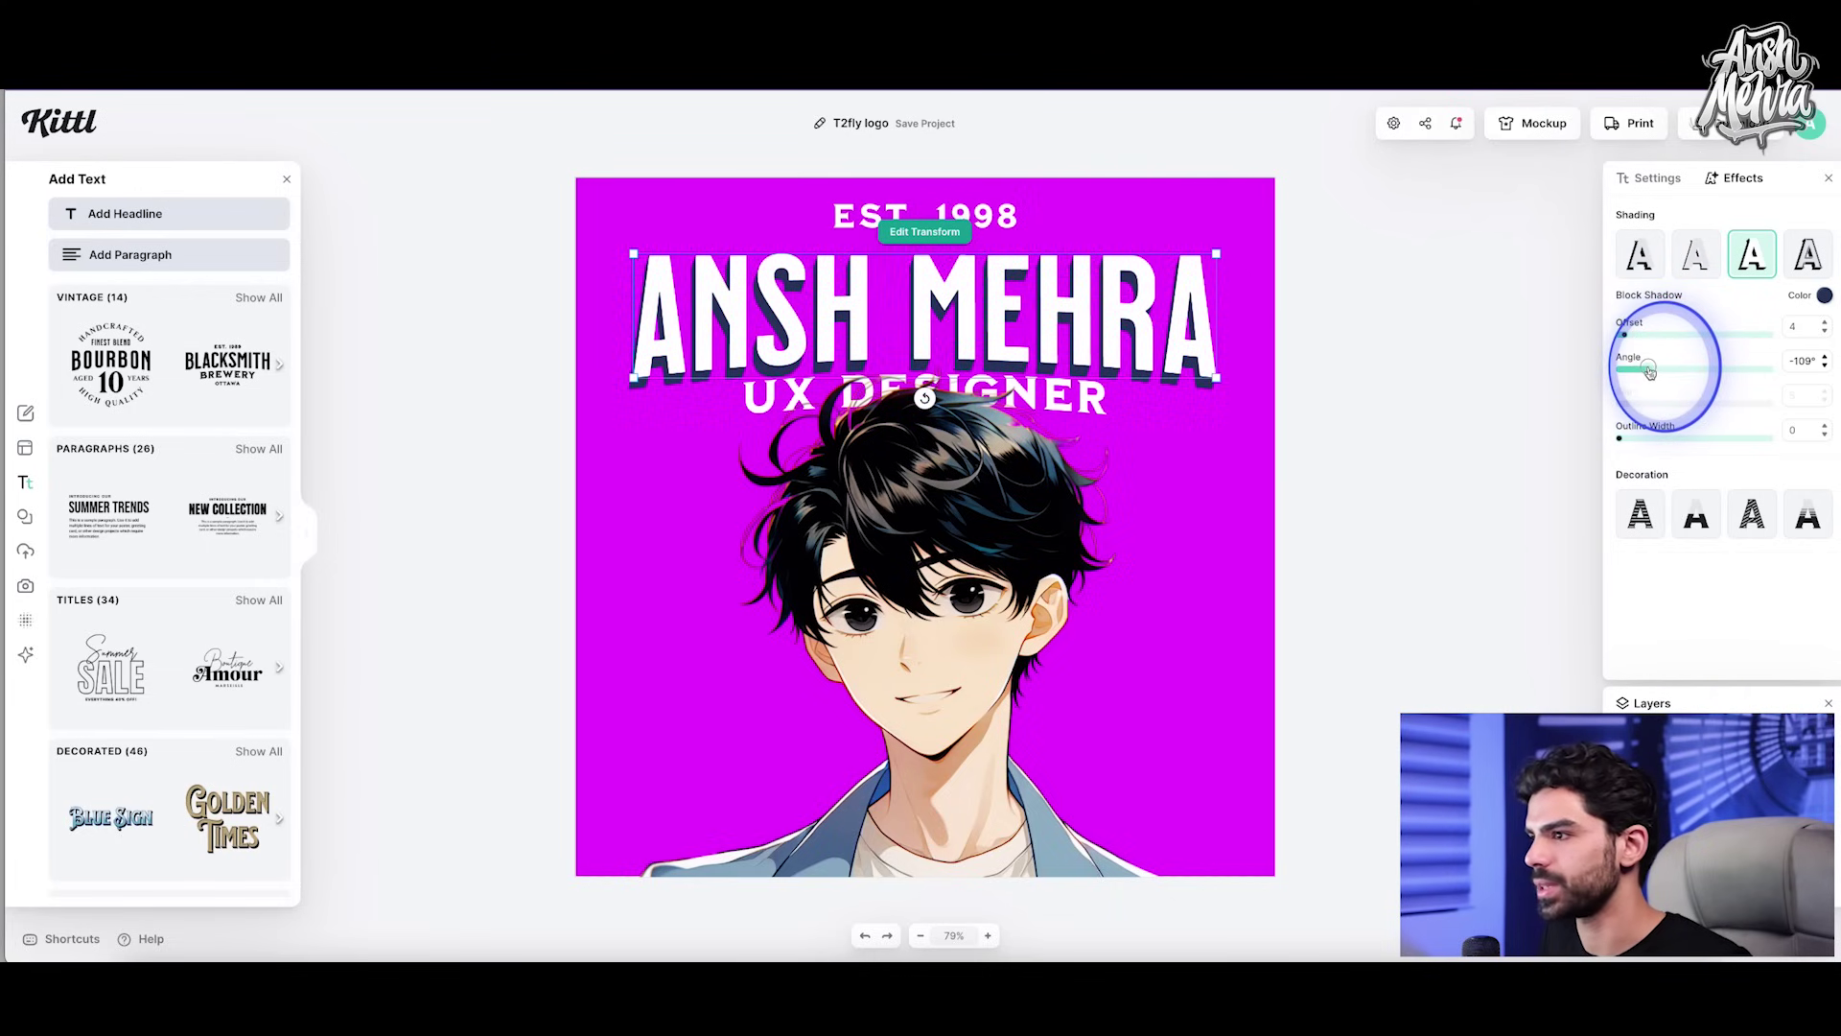
pyautogui.moveTo(1649, 372); pyautogui.dragTo(1622, 339)
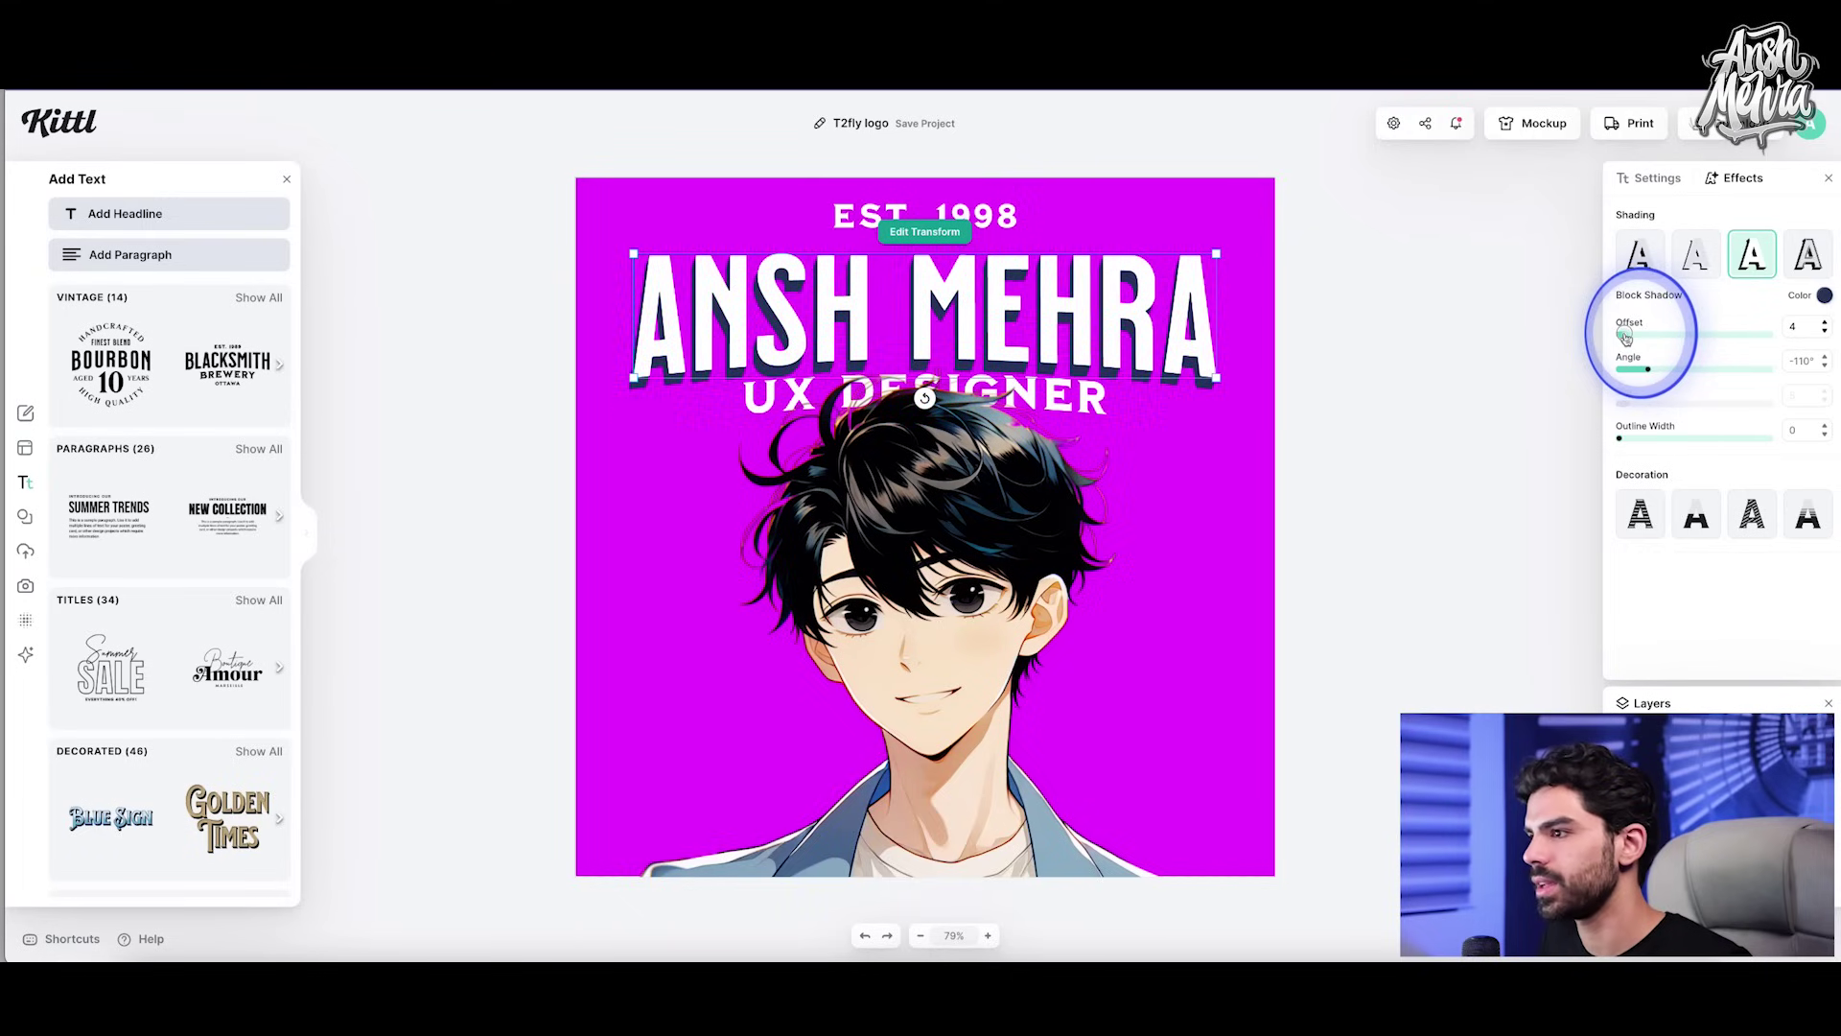
# Step: Give the name headline an oblique-line fill with wider line spacing
pyautogui.click(1752, 515)
pyautogui.click(1641, 515)
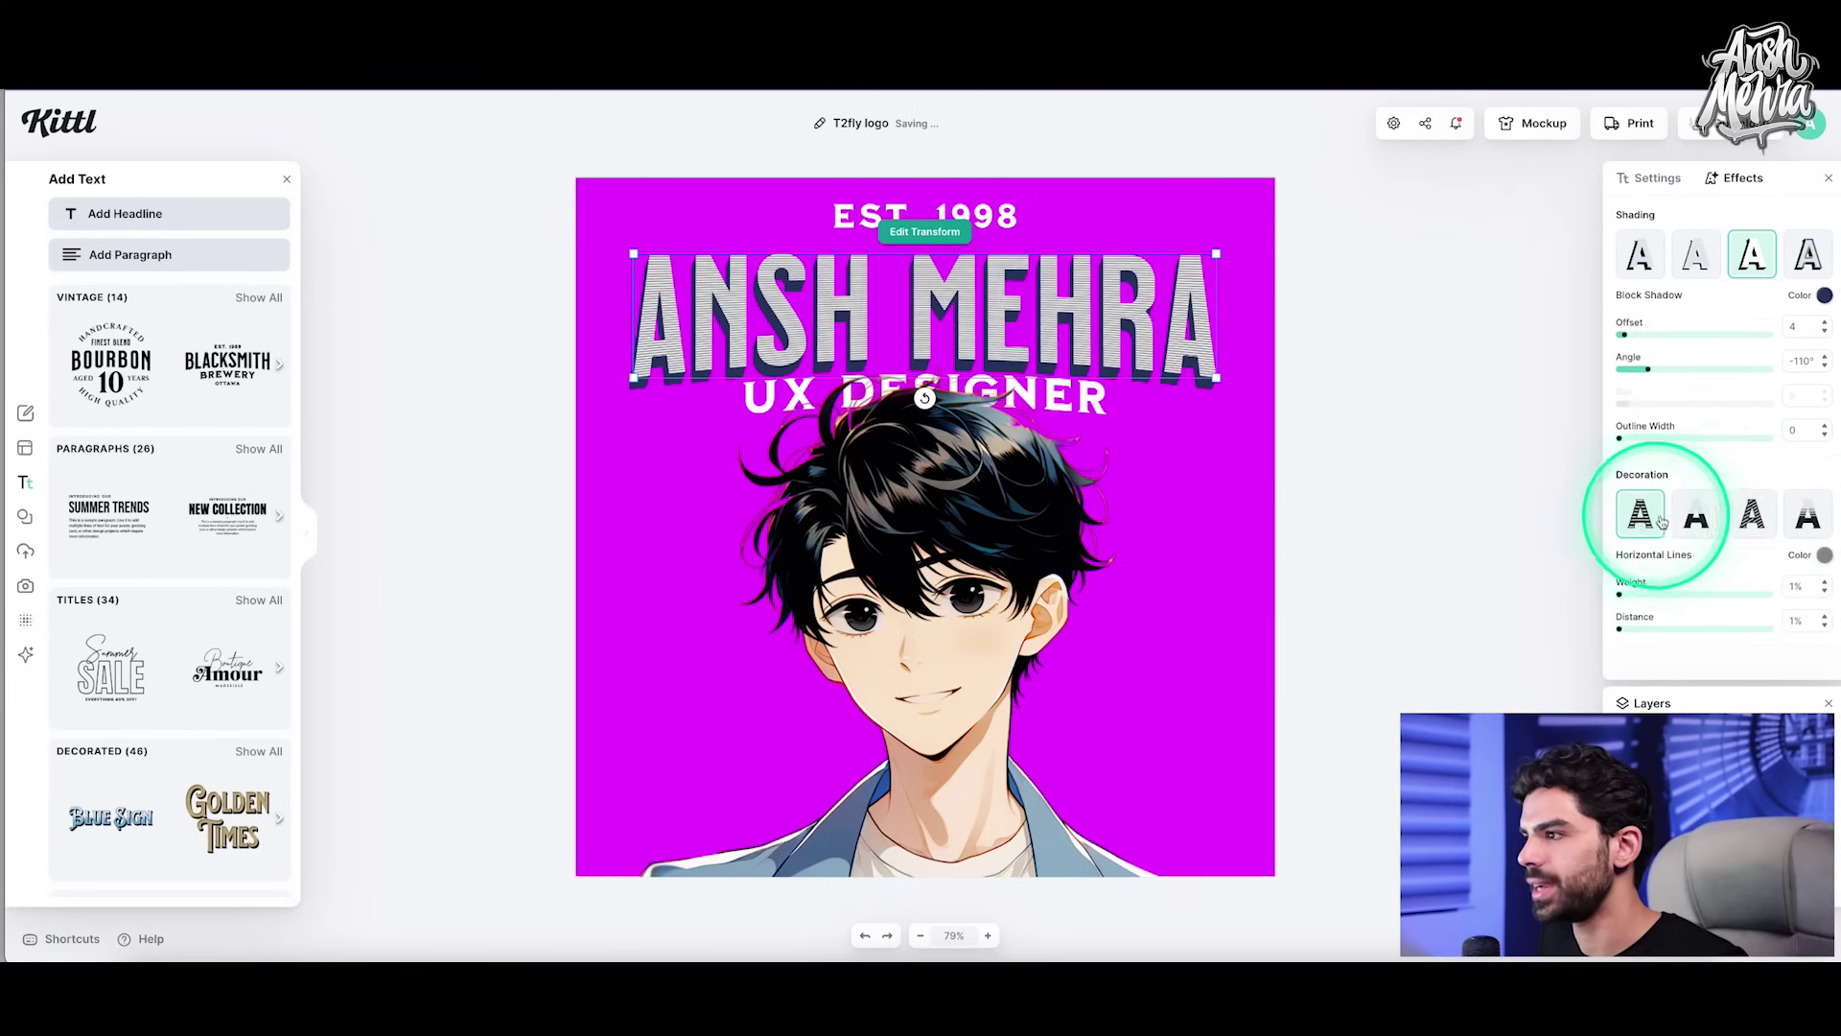
pyautogui.click(1743, 519)
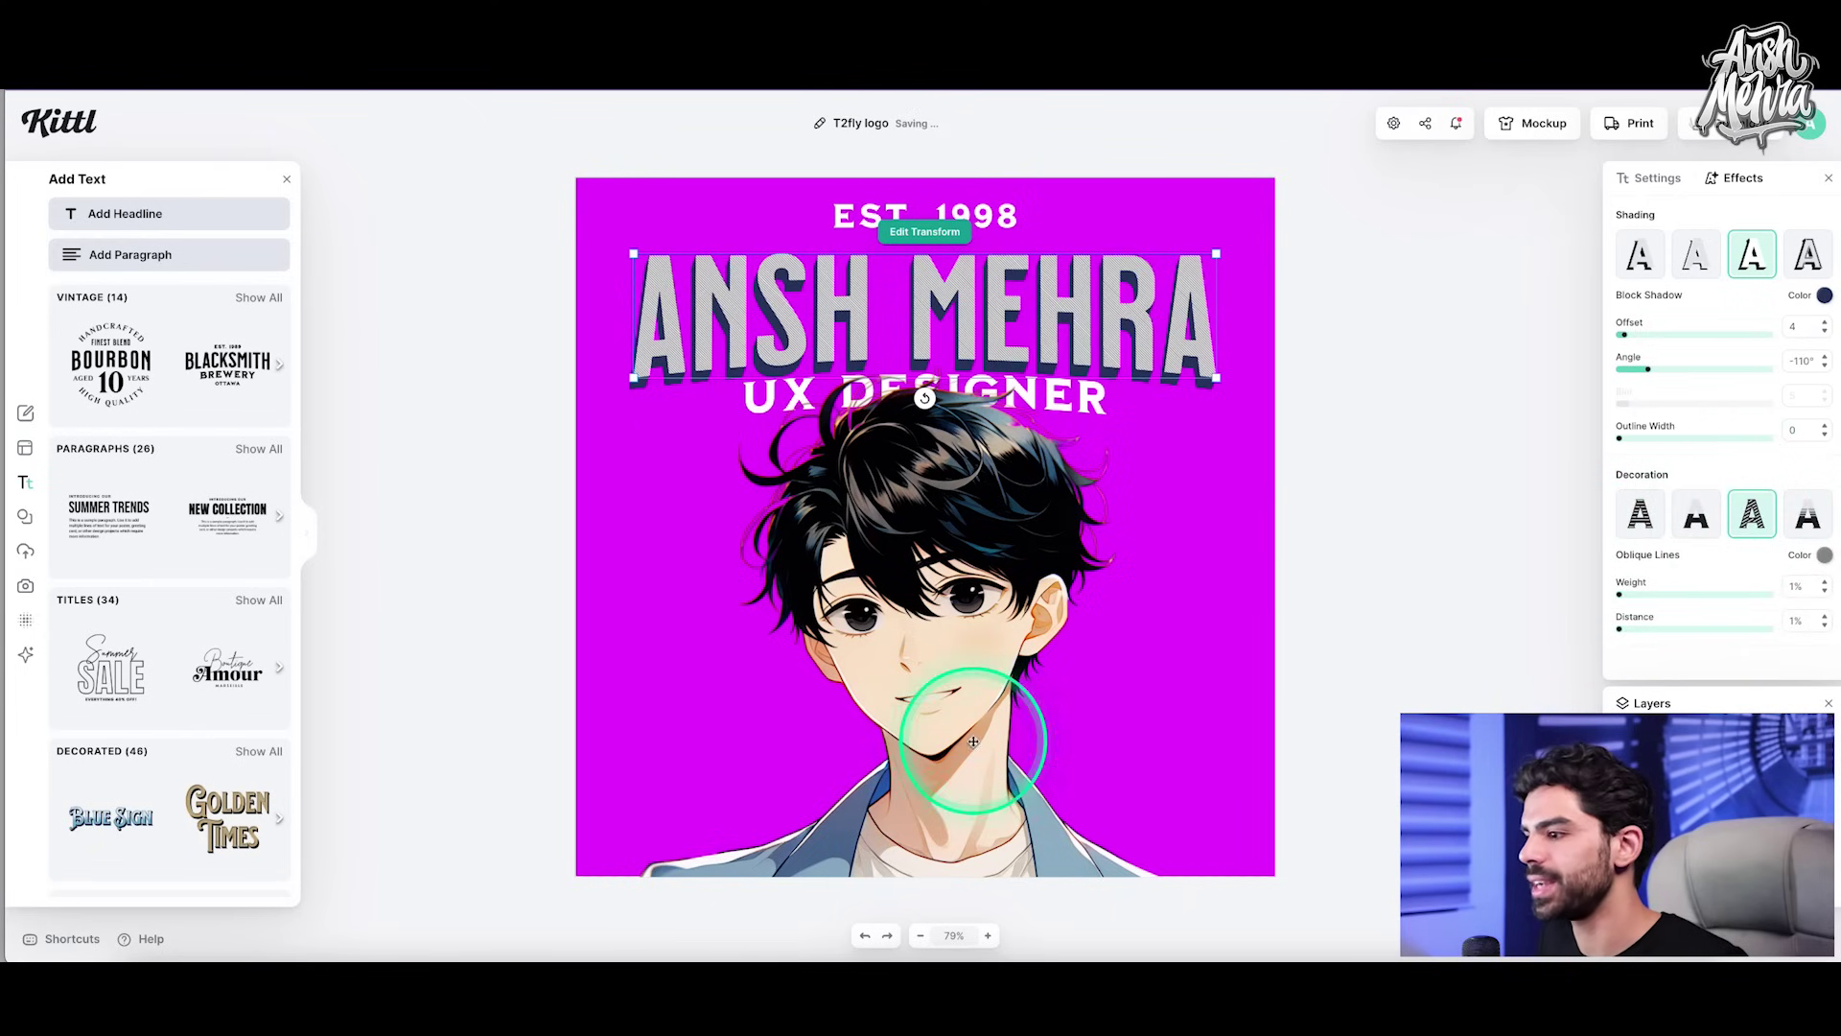
pyautogui.click(985, 936)
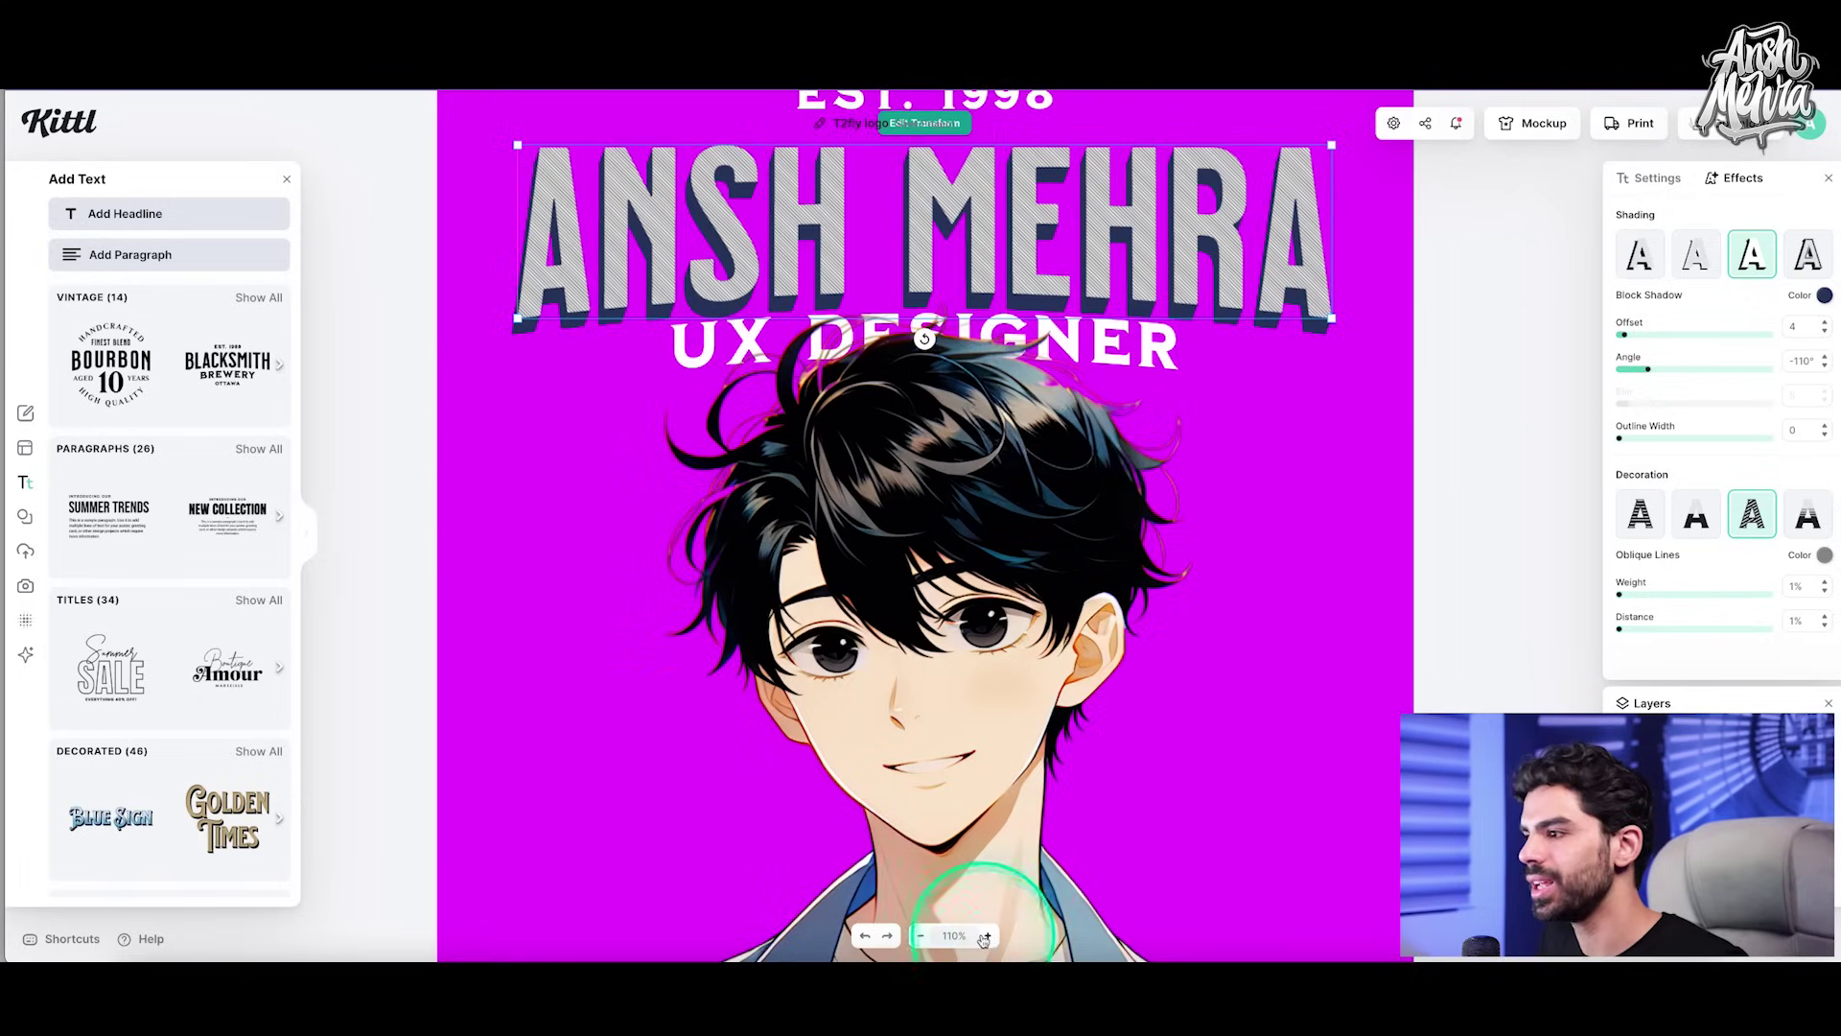
pyautogui.scroll(2, 1042, 638)
pyautogui.scroll(2, 1042, 637)
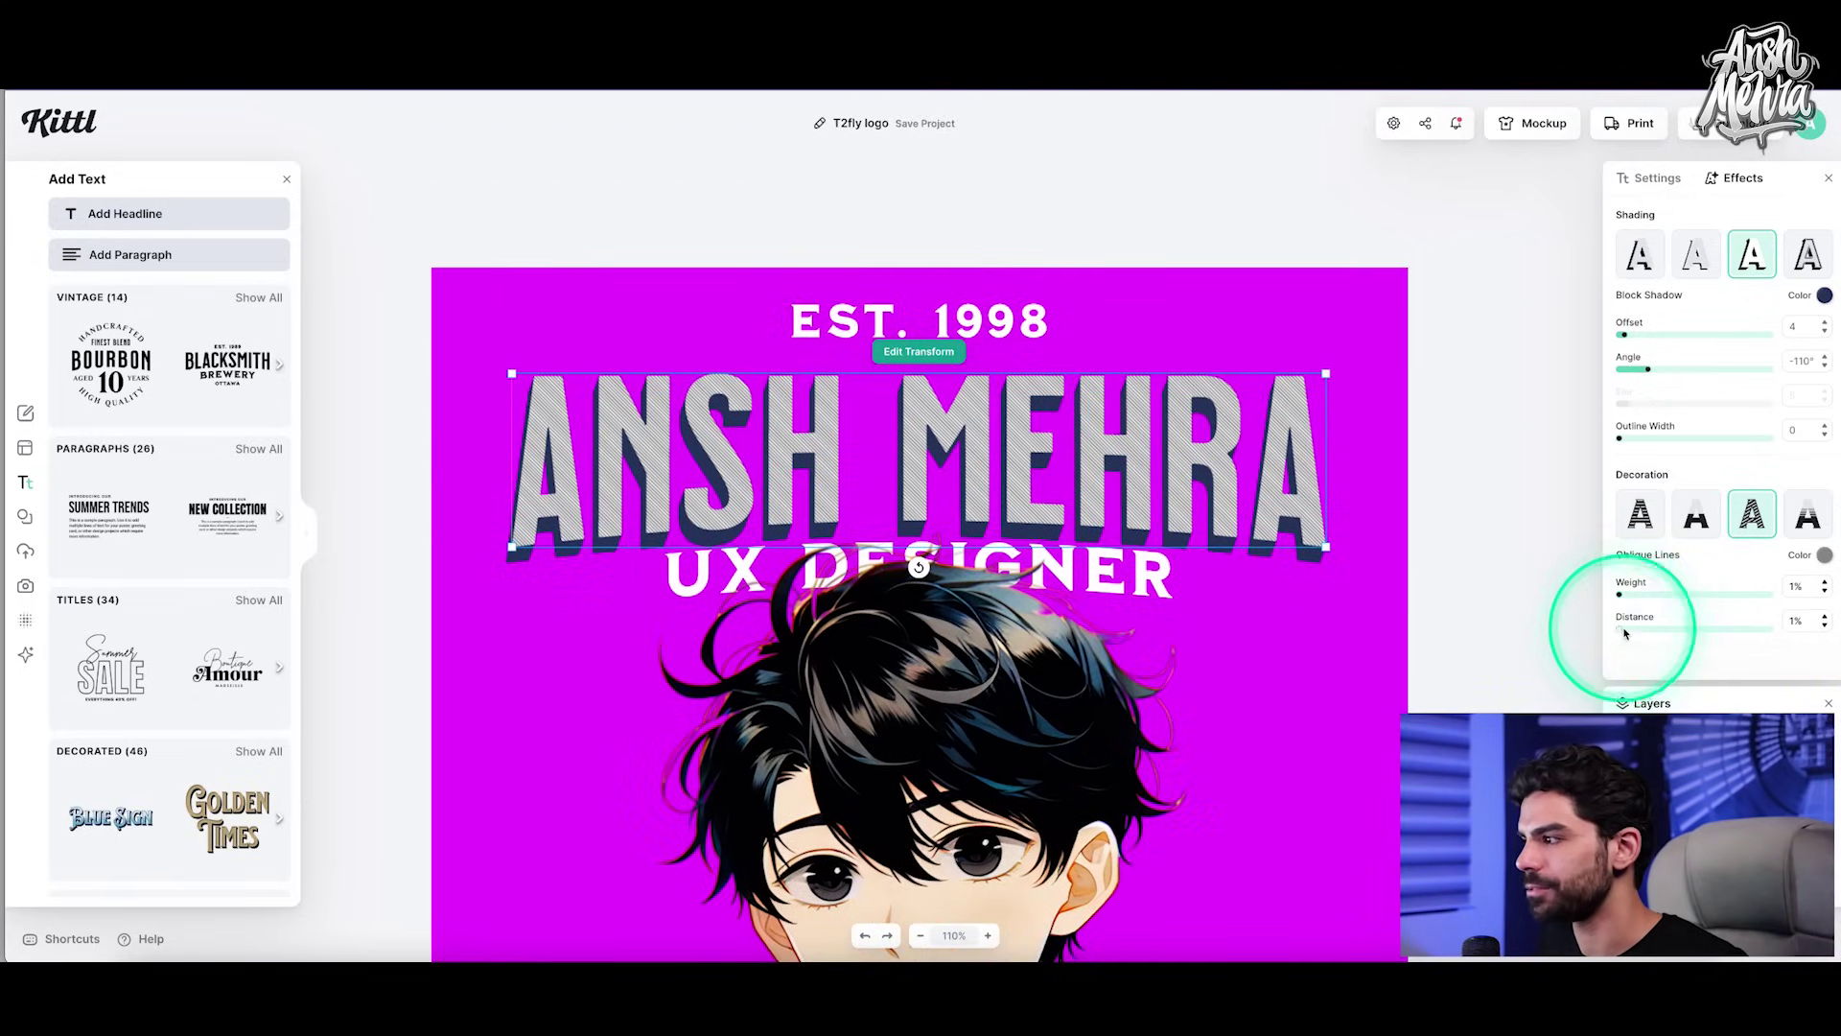
pyautogui.moveTo(1622, 629); pyautogui.dragTo(1665, 632)
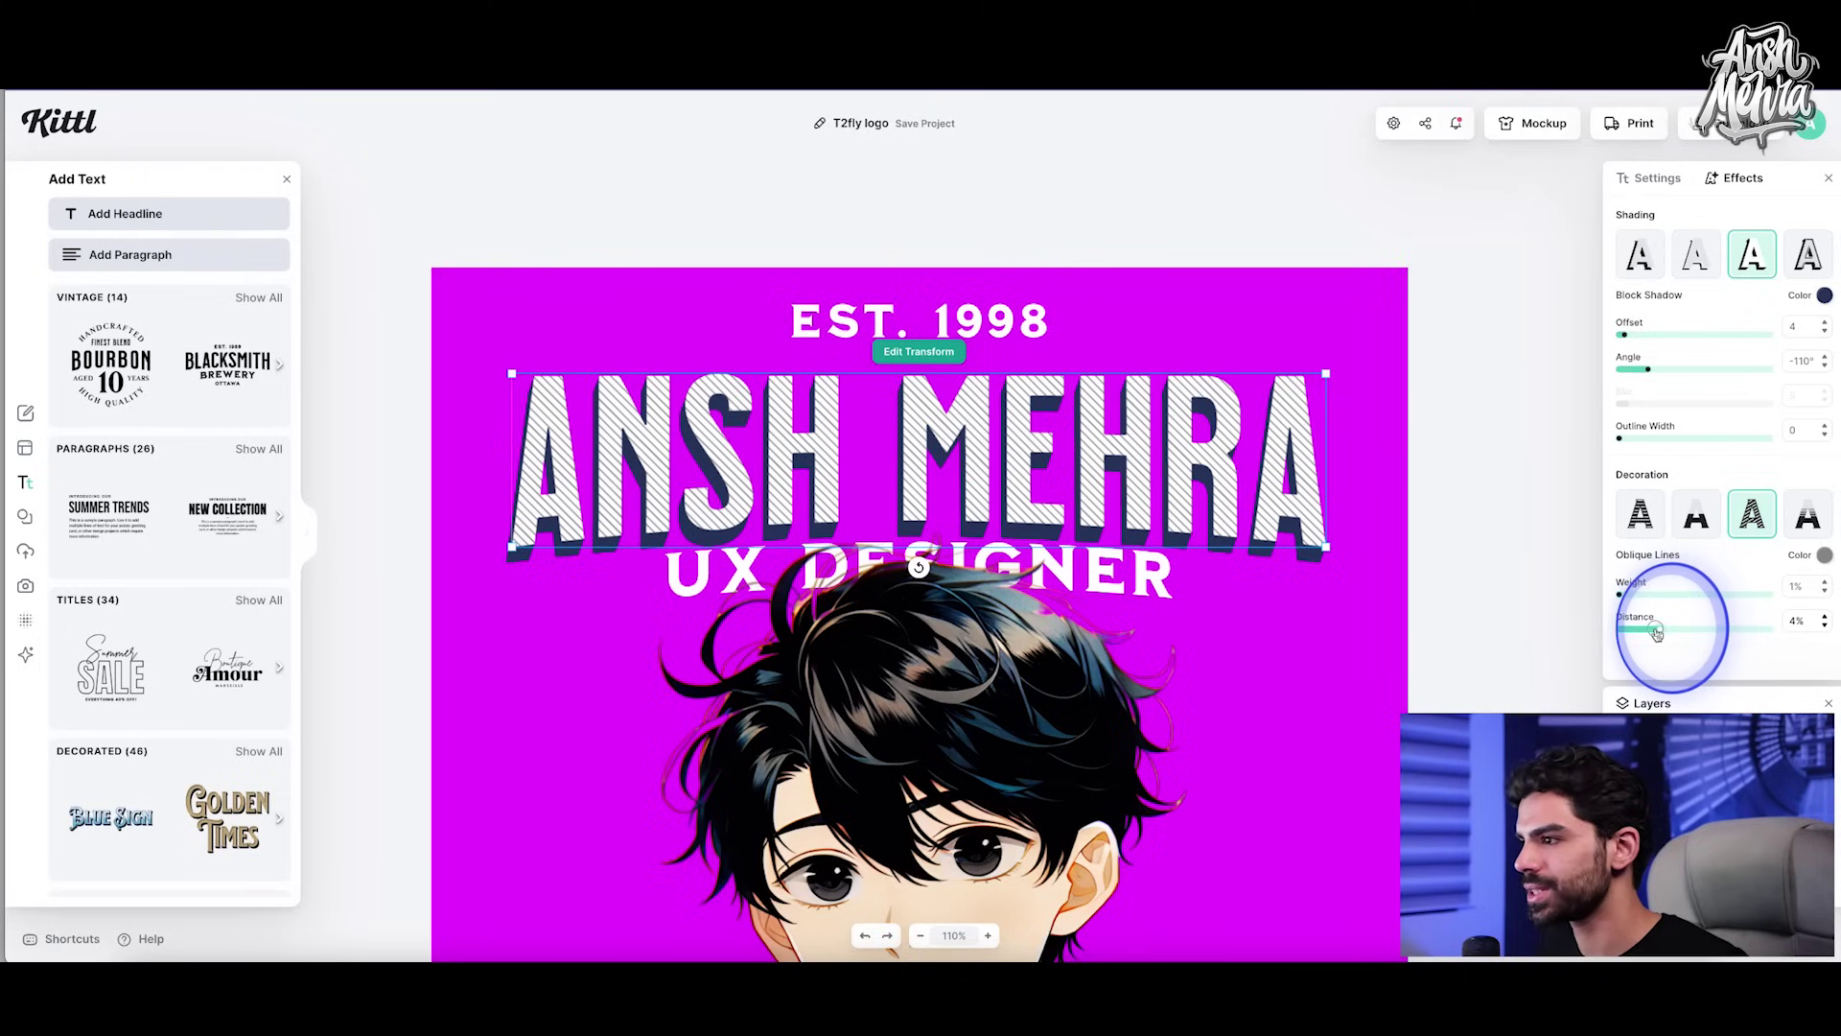
# Step: Lighten the oblique stripe colour and darken the headline's block shadow to near-black (091123)
pyautogui.click(1824, 557)
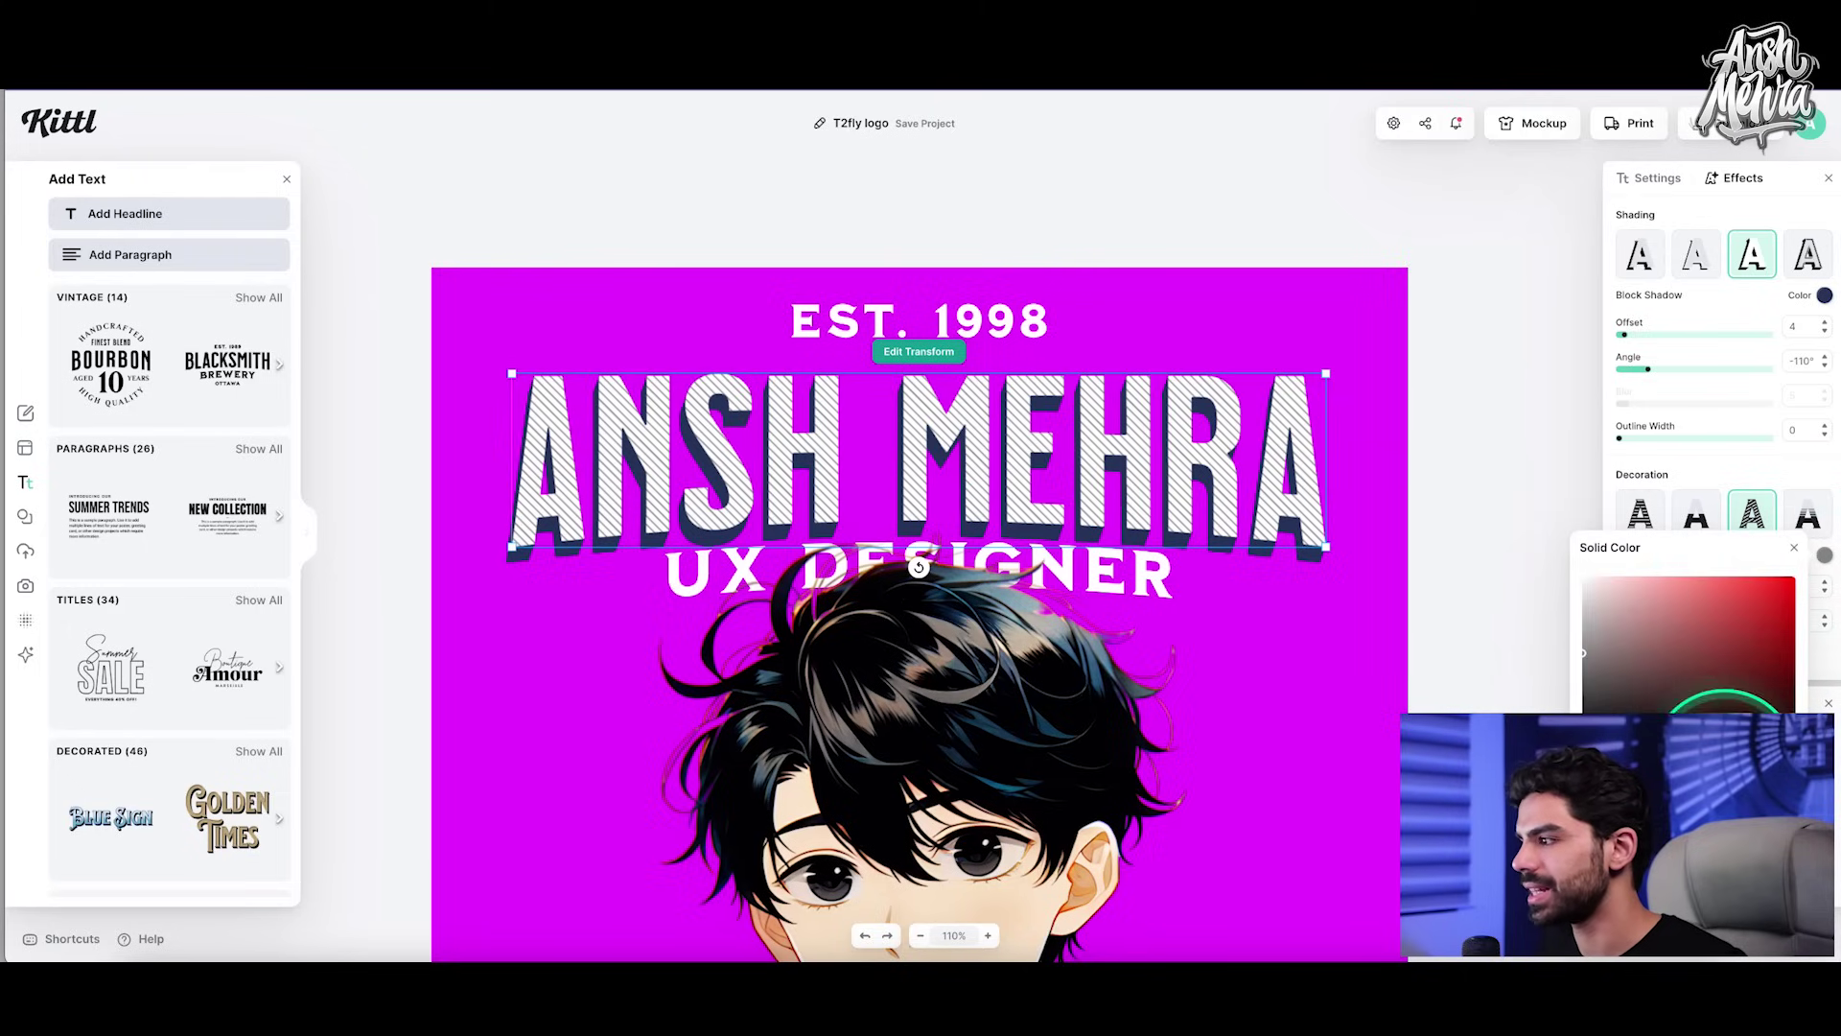
pyautogui.moveTo(1721, 710); pyautogui.dragTo(1565, 609)
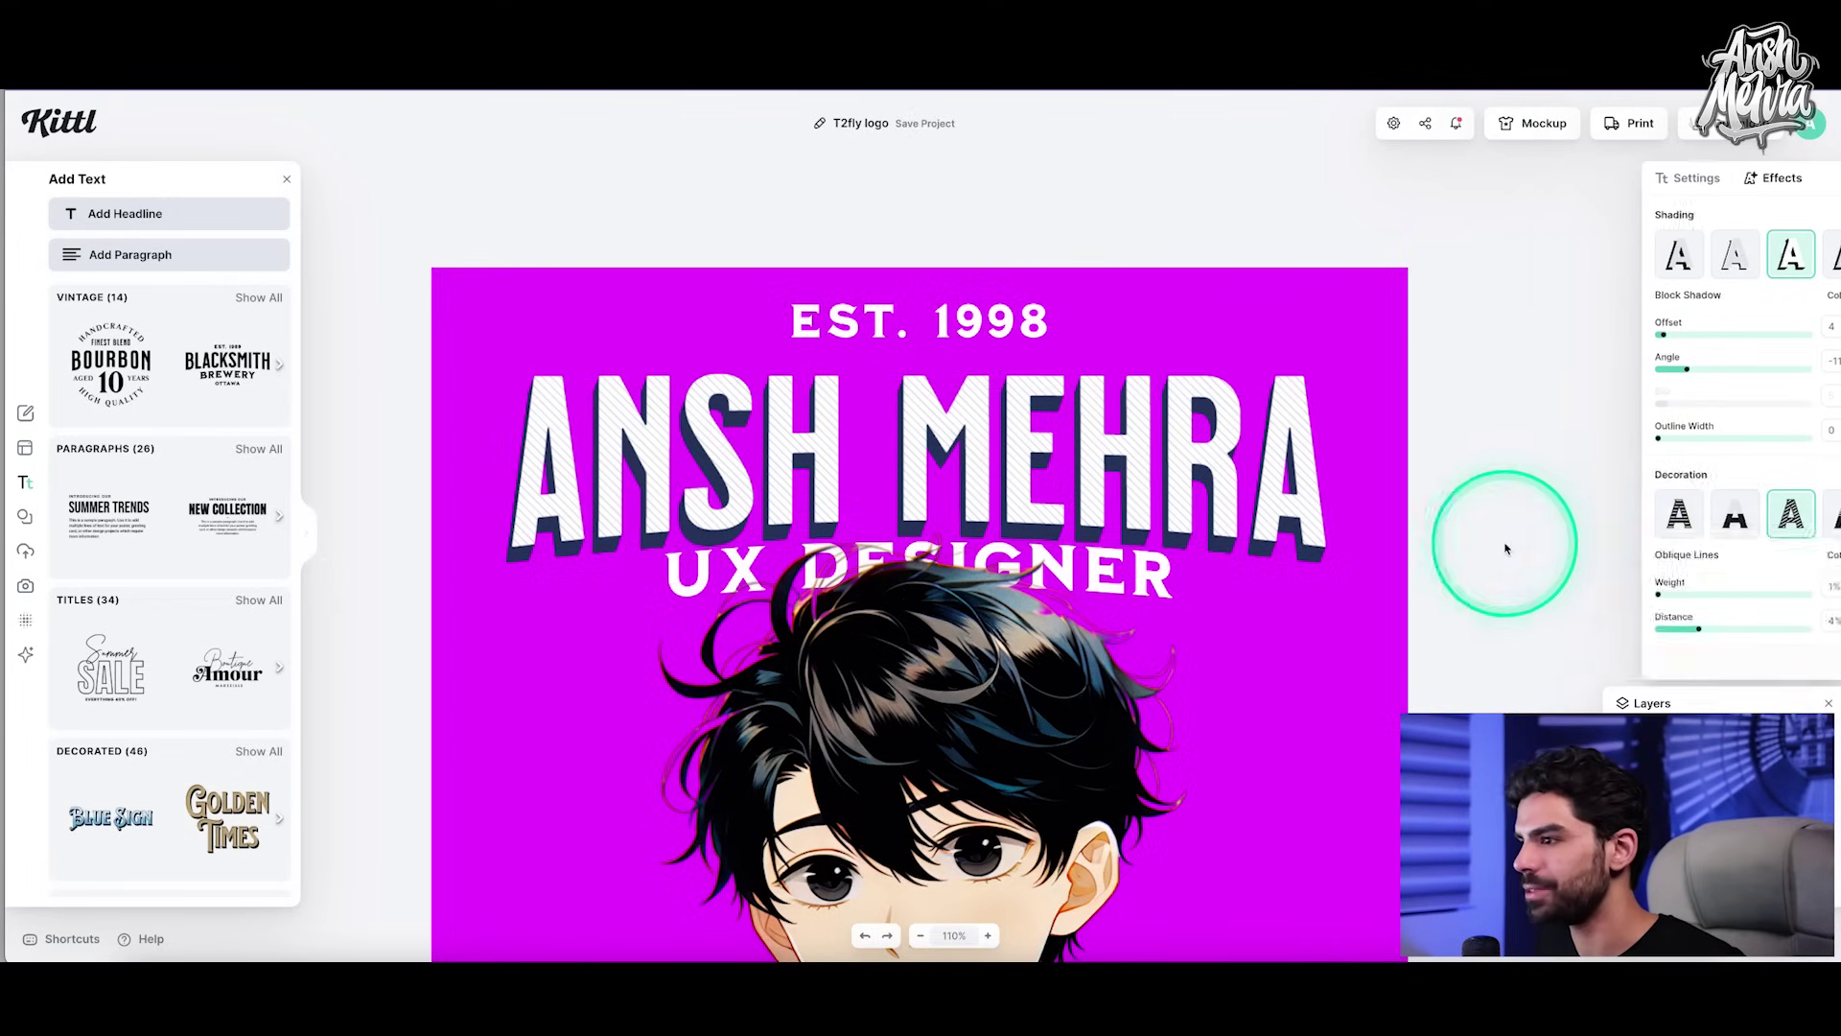
pyautogui.click(1312, 462)
pyautogui.click(1301, 469)
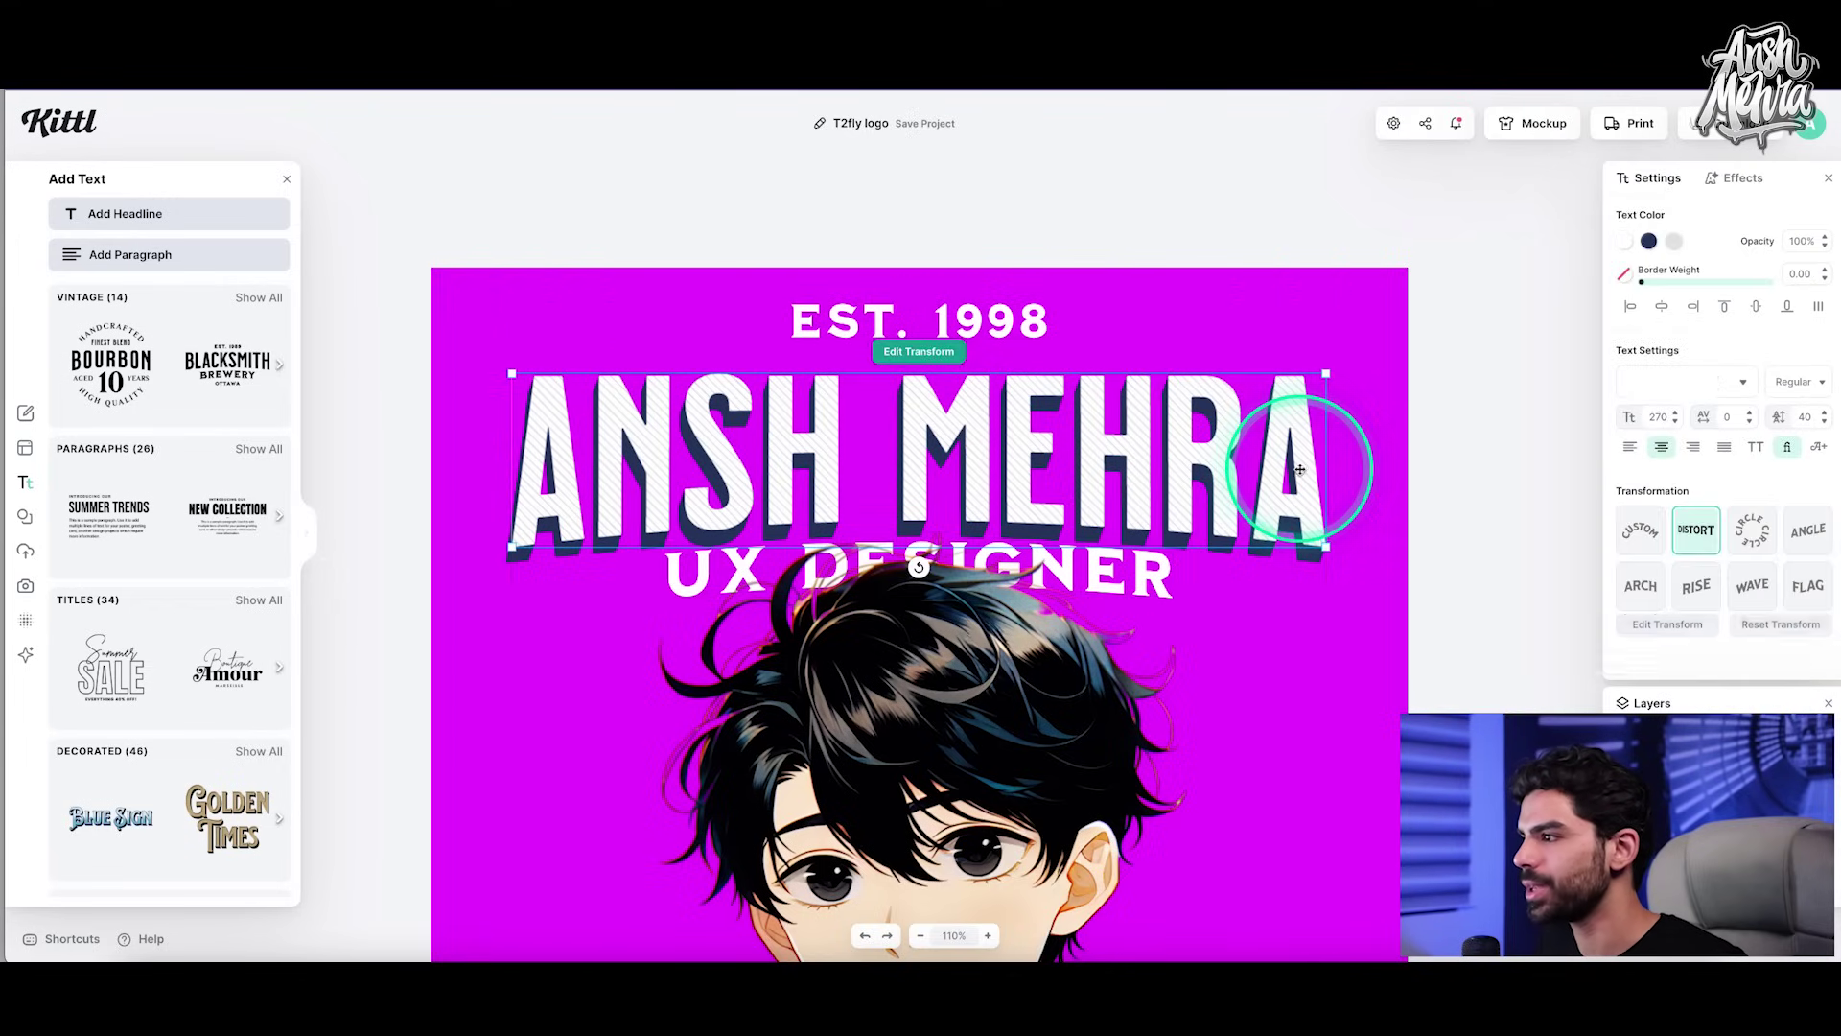
pyautogui.click(1648, 241)
pyautogui.moveTo(1565, 358); pyautogui.dragTo(1532, 414)
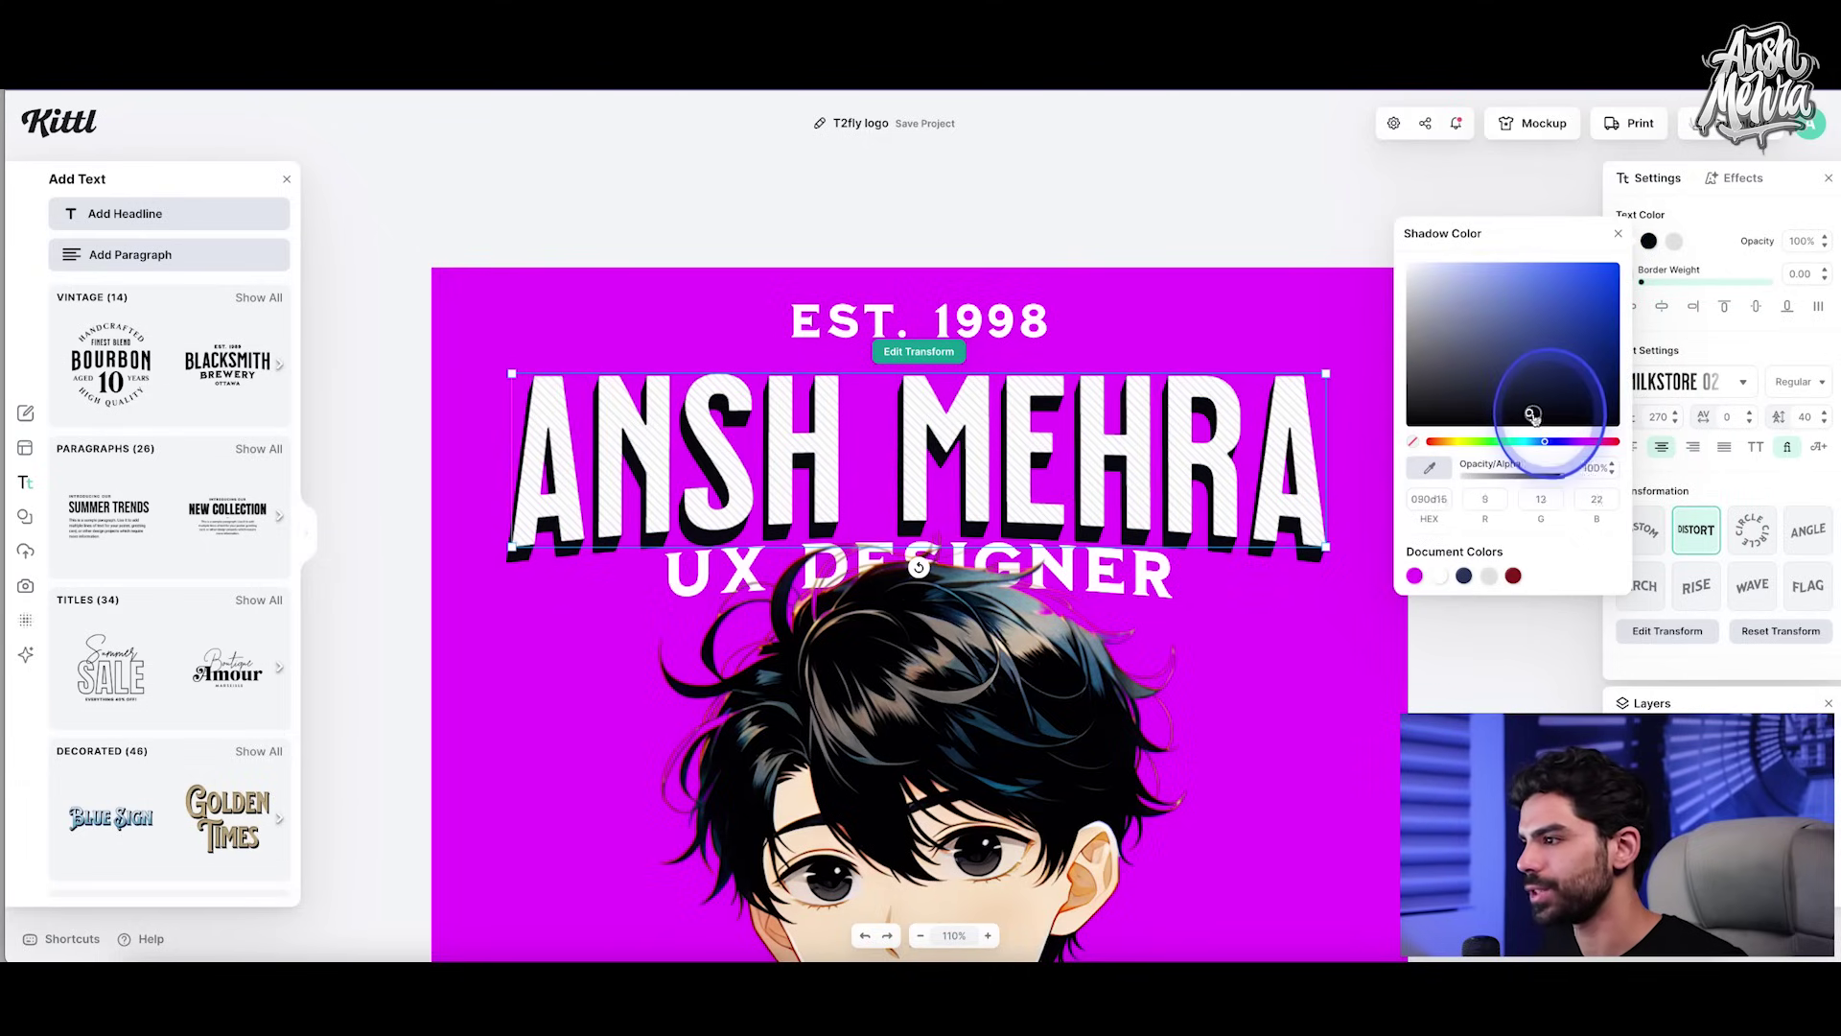
pyautogui.click(1618, 233)
pyautogui.click(364, 460)
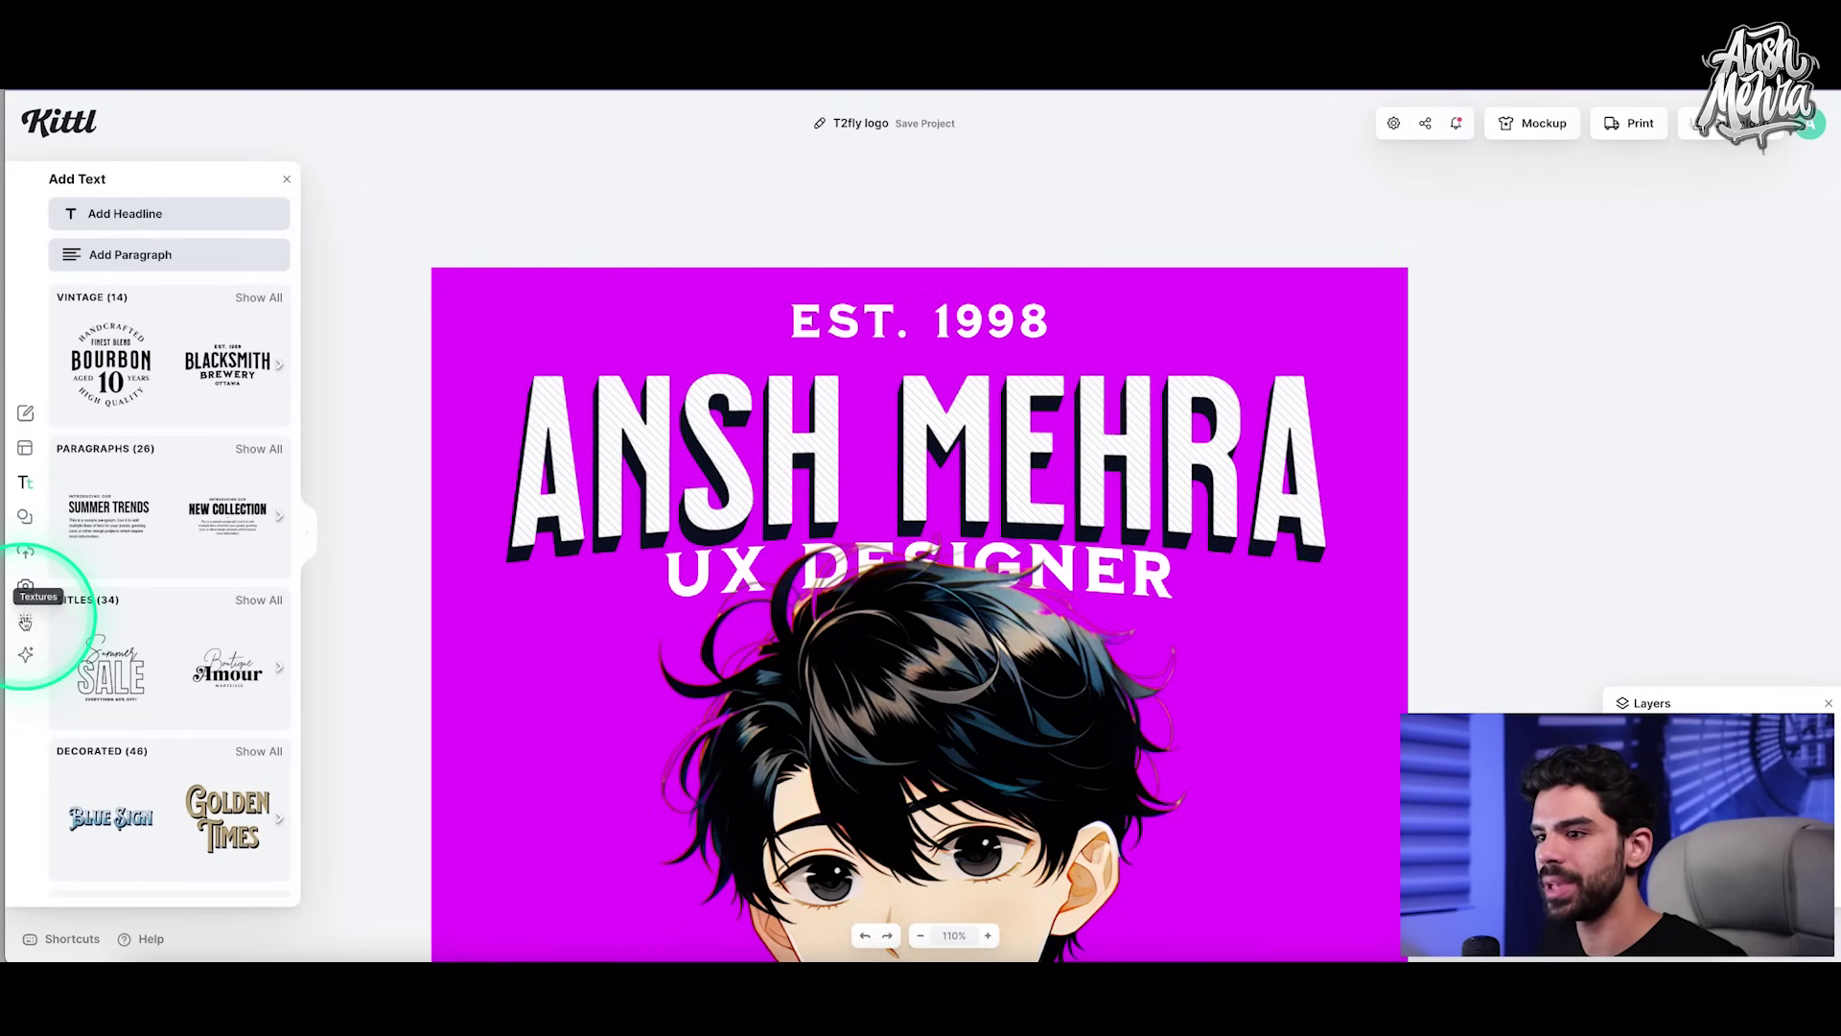
# Step: Preview several grunge and paper textures, then overlay a grunge texture from the full list
pyautogui.click(26, 625)
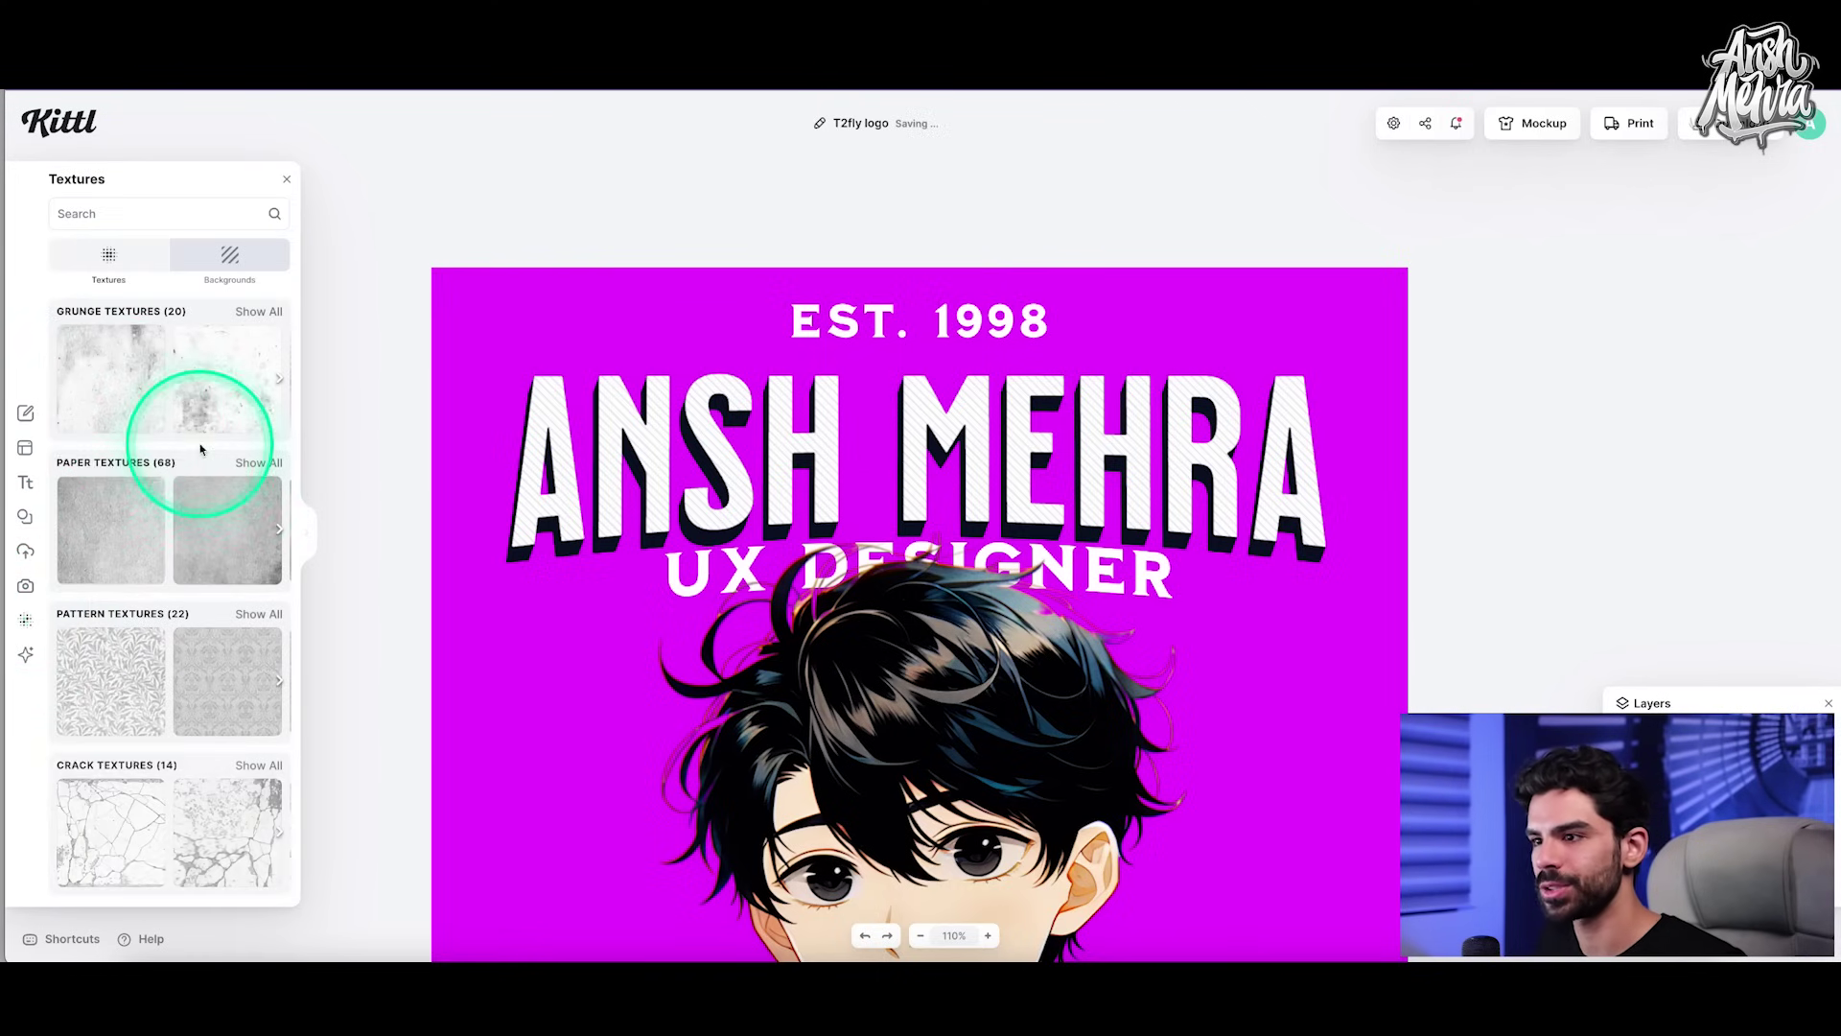
pyautogui.click(138, 411)
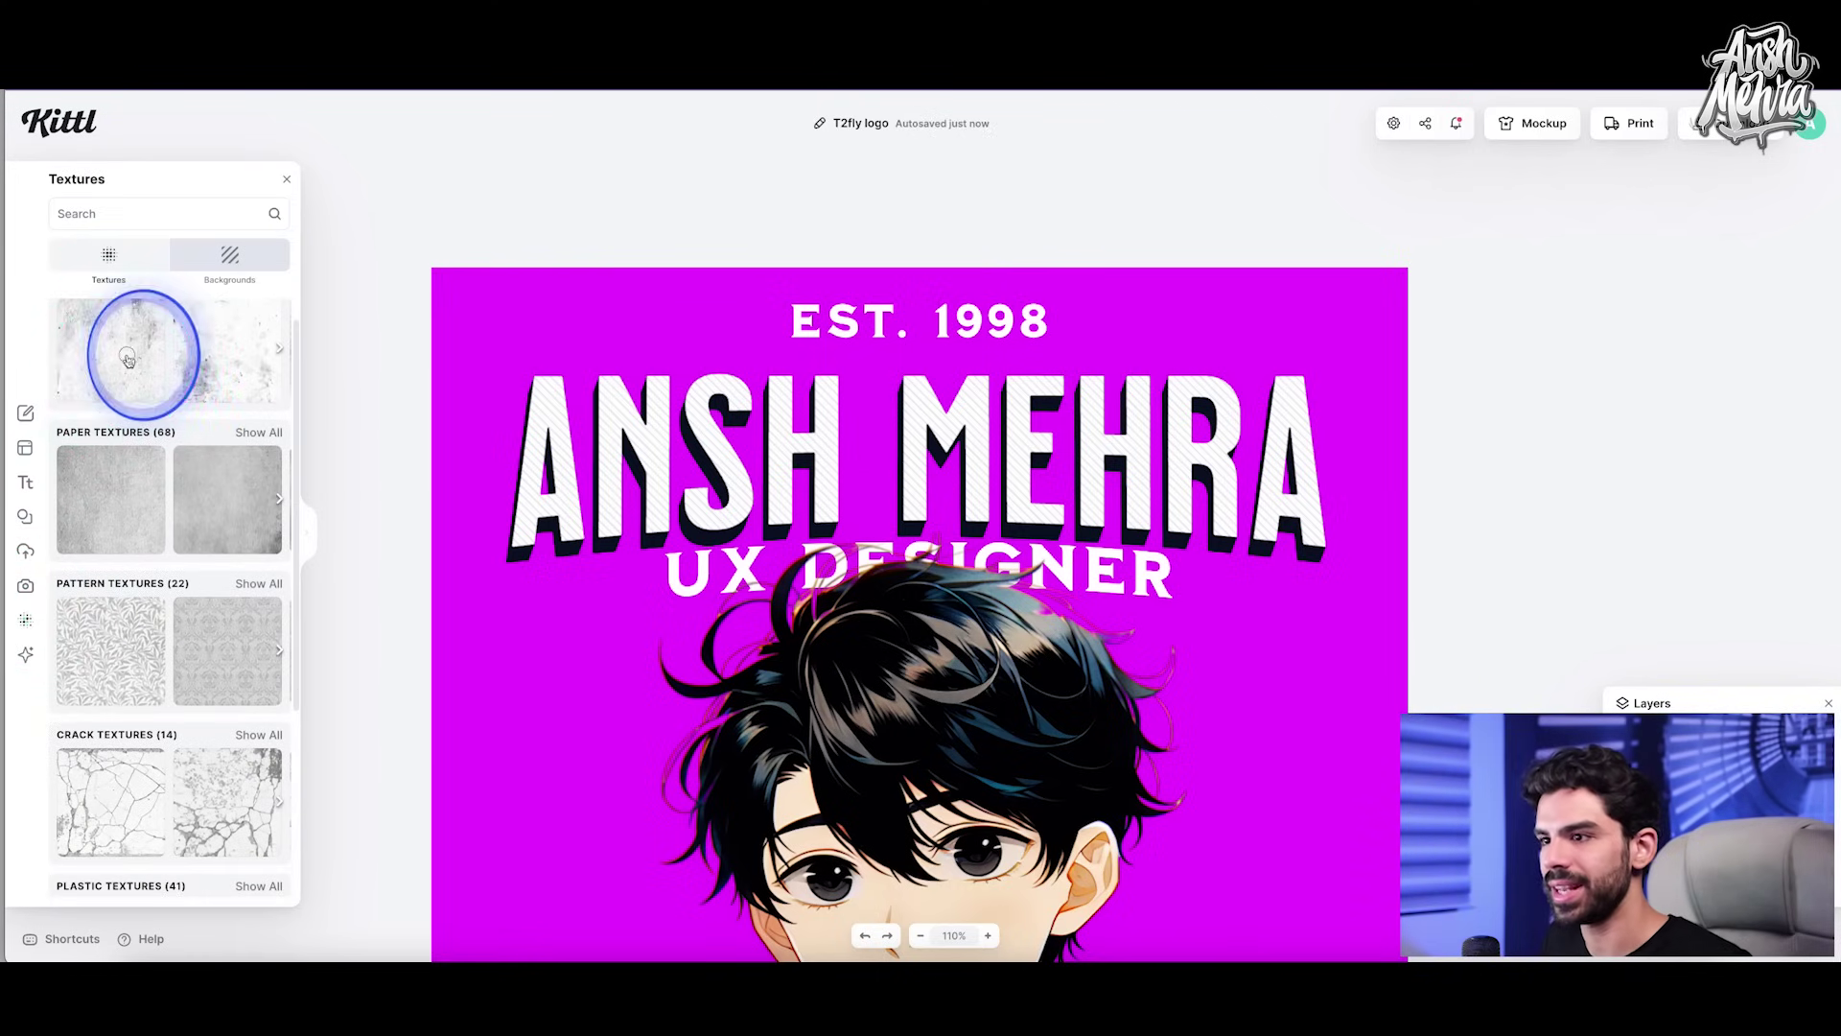
pyautogui.click(1138, 426)
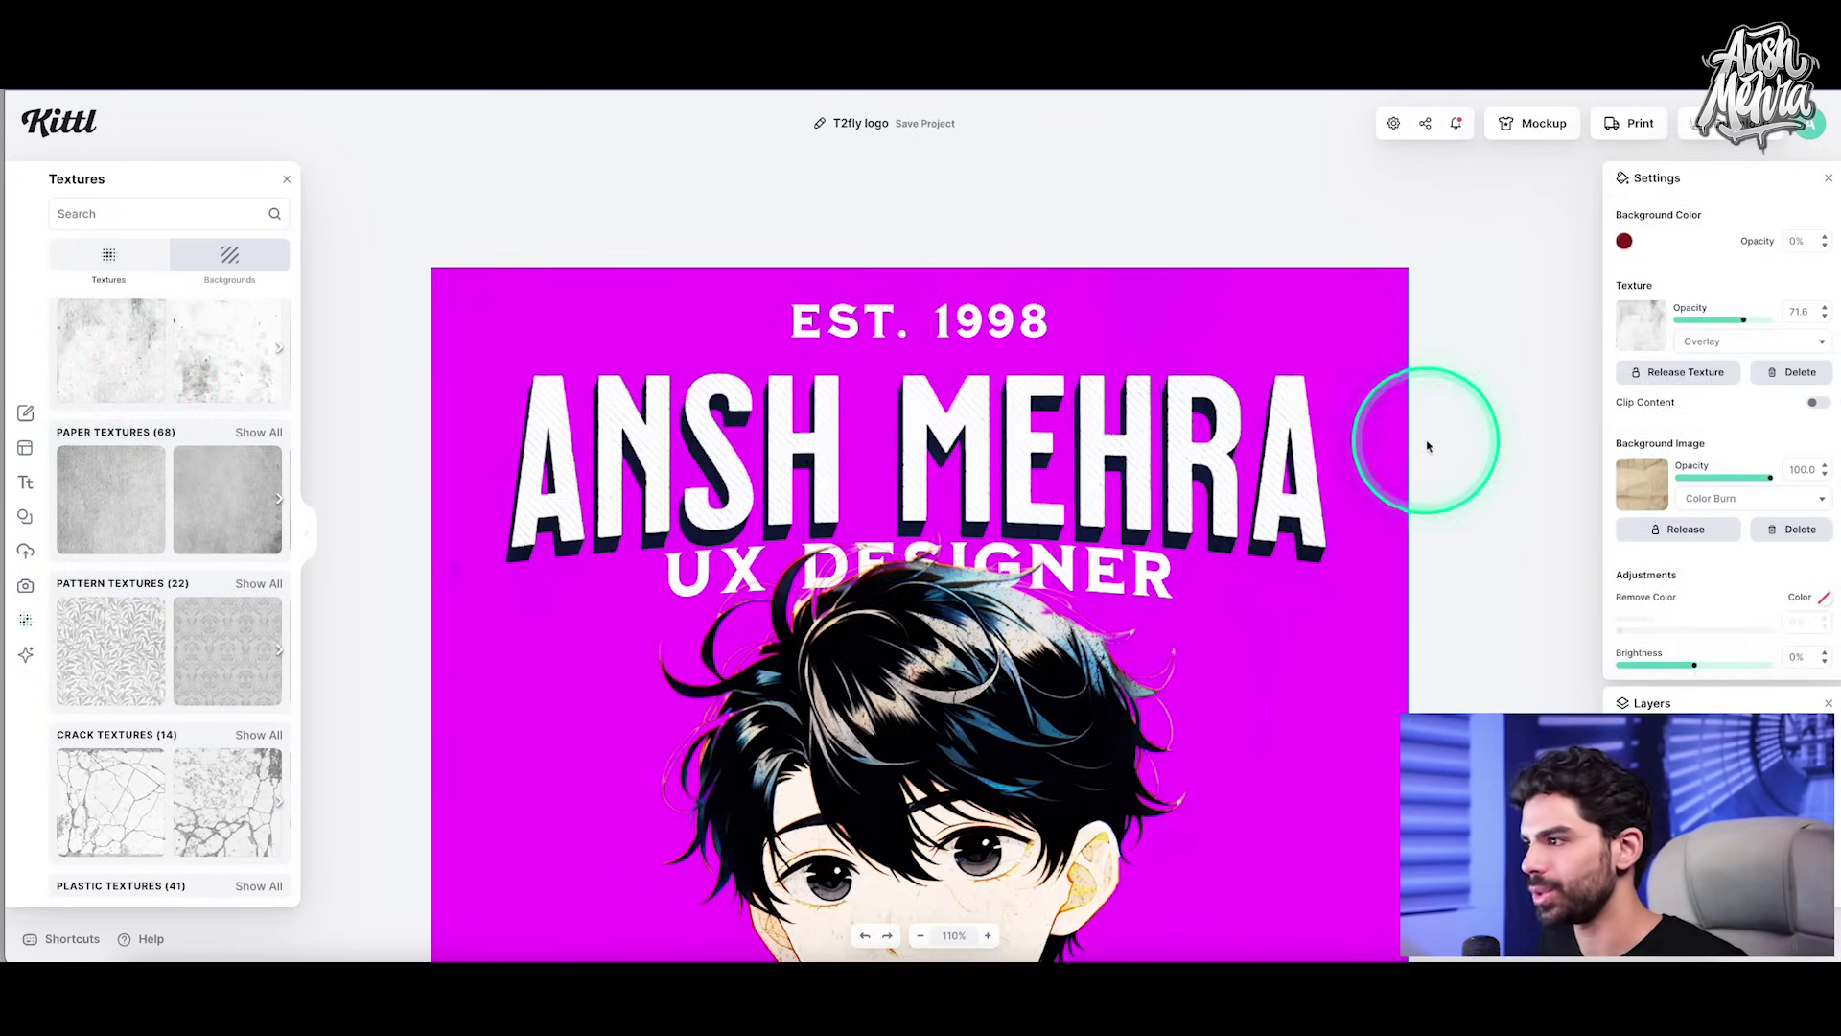
pyautogui.scroll(-3, 1443, 432)
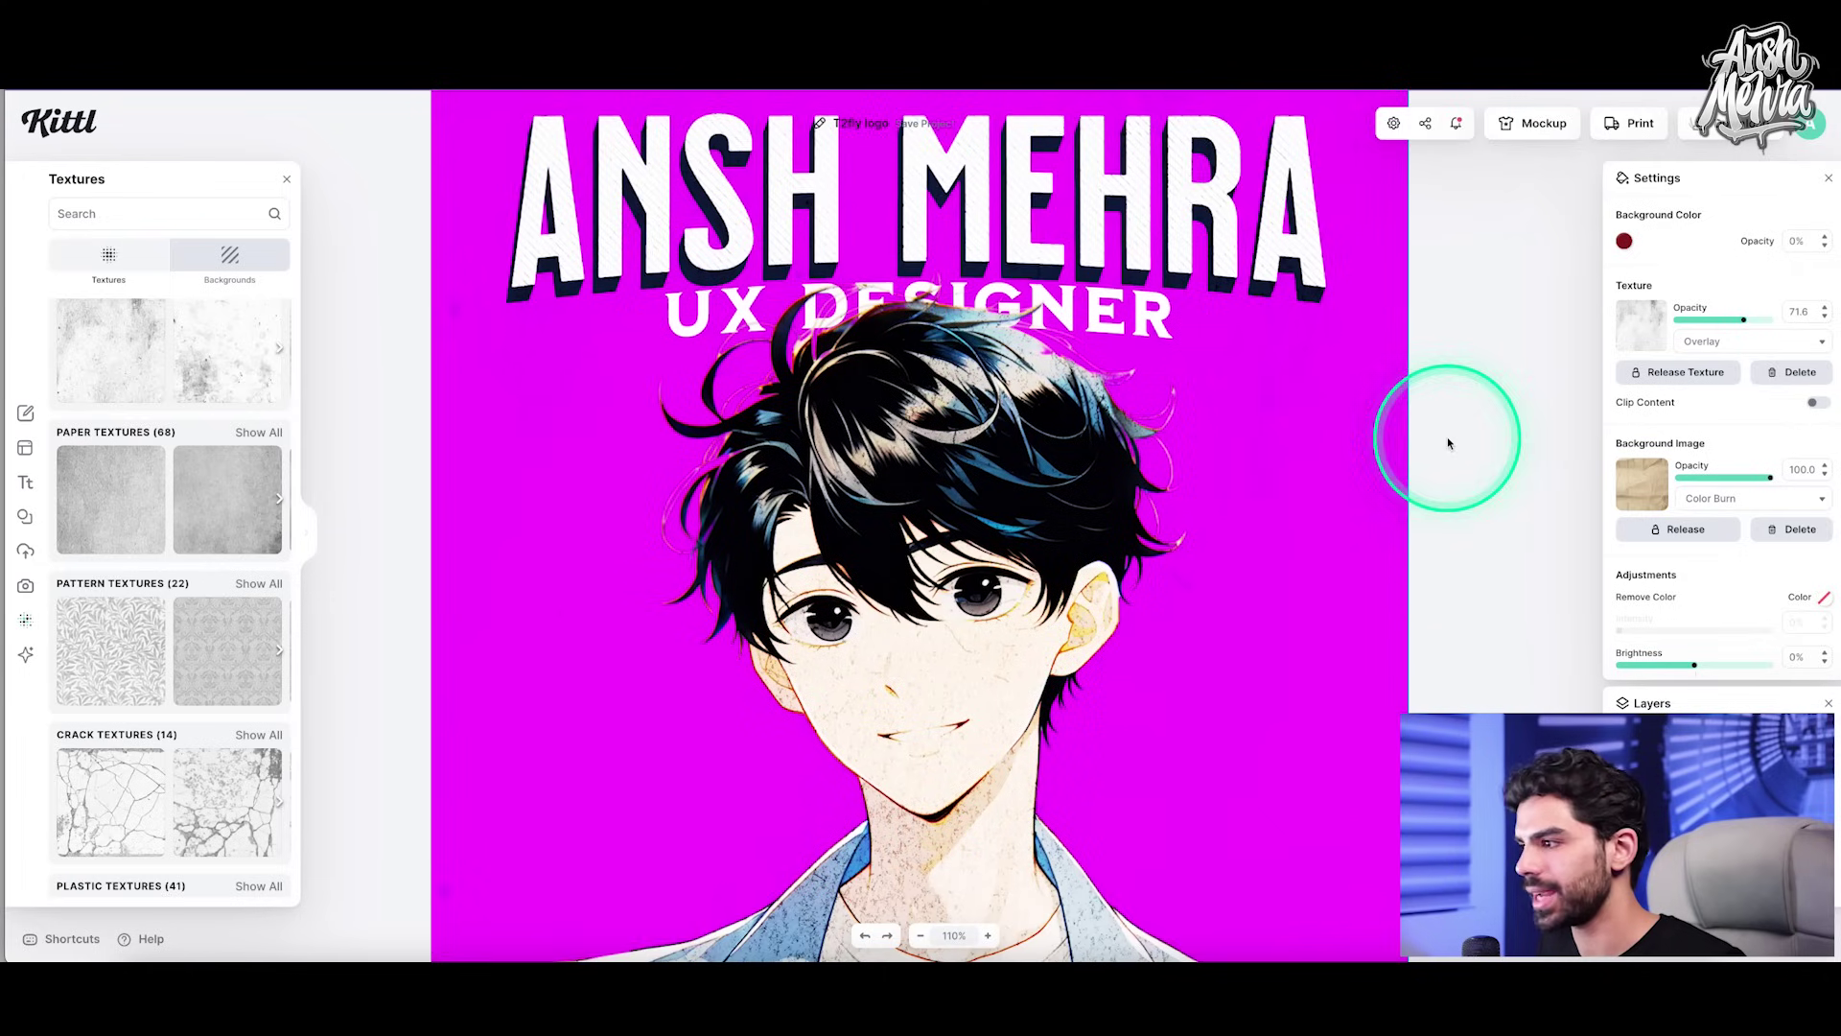
pyautogui.click(268, 377)
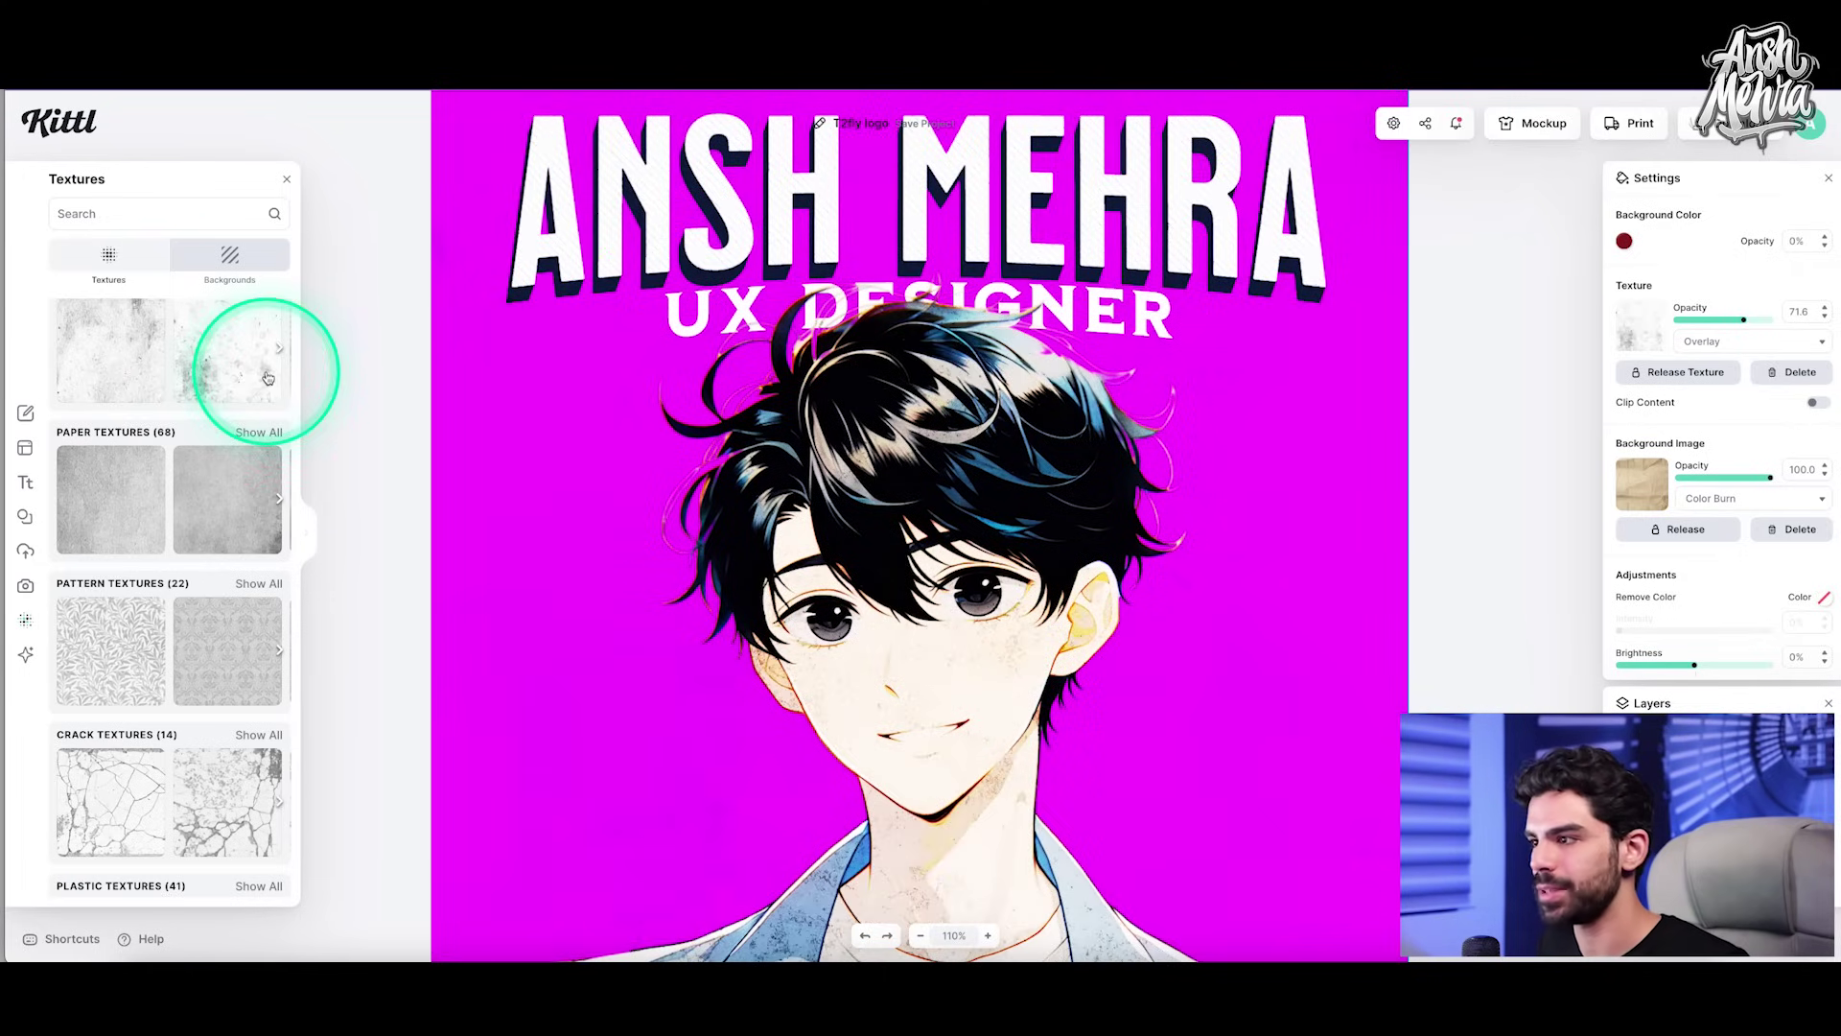
pyautogui.click(238, 485)
pyautogui.click(106, 491)
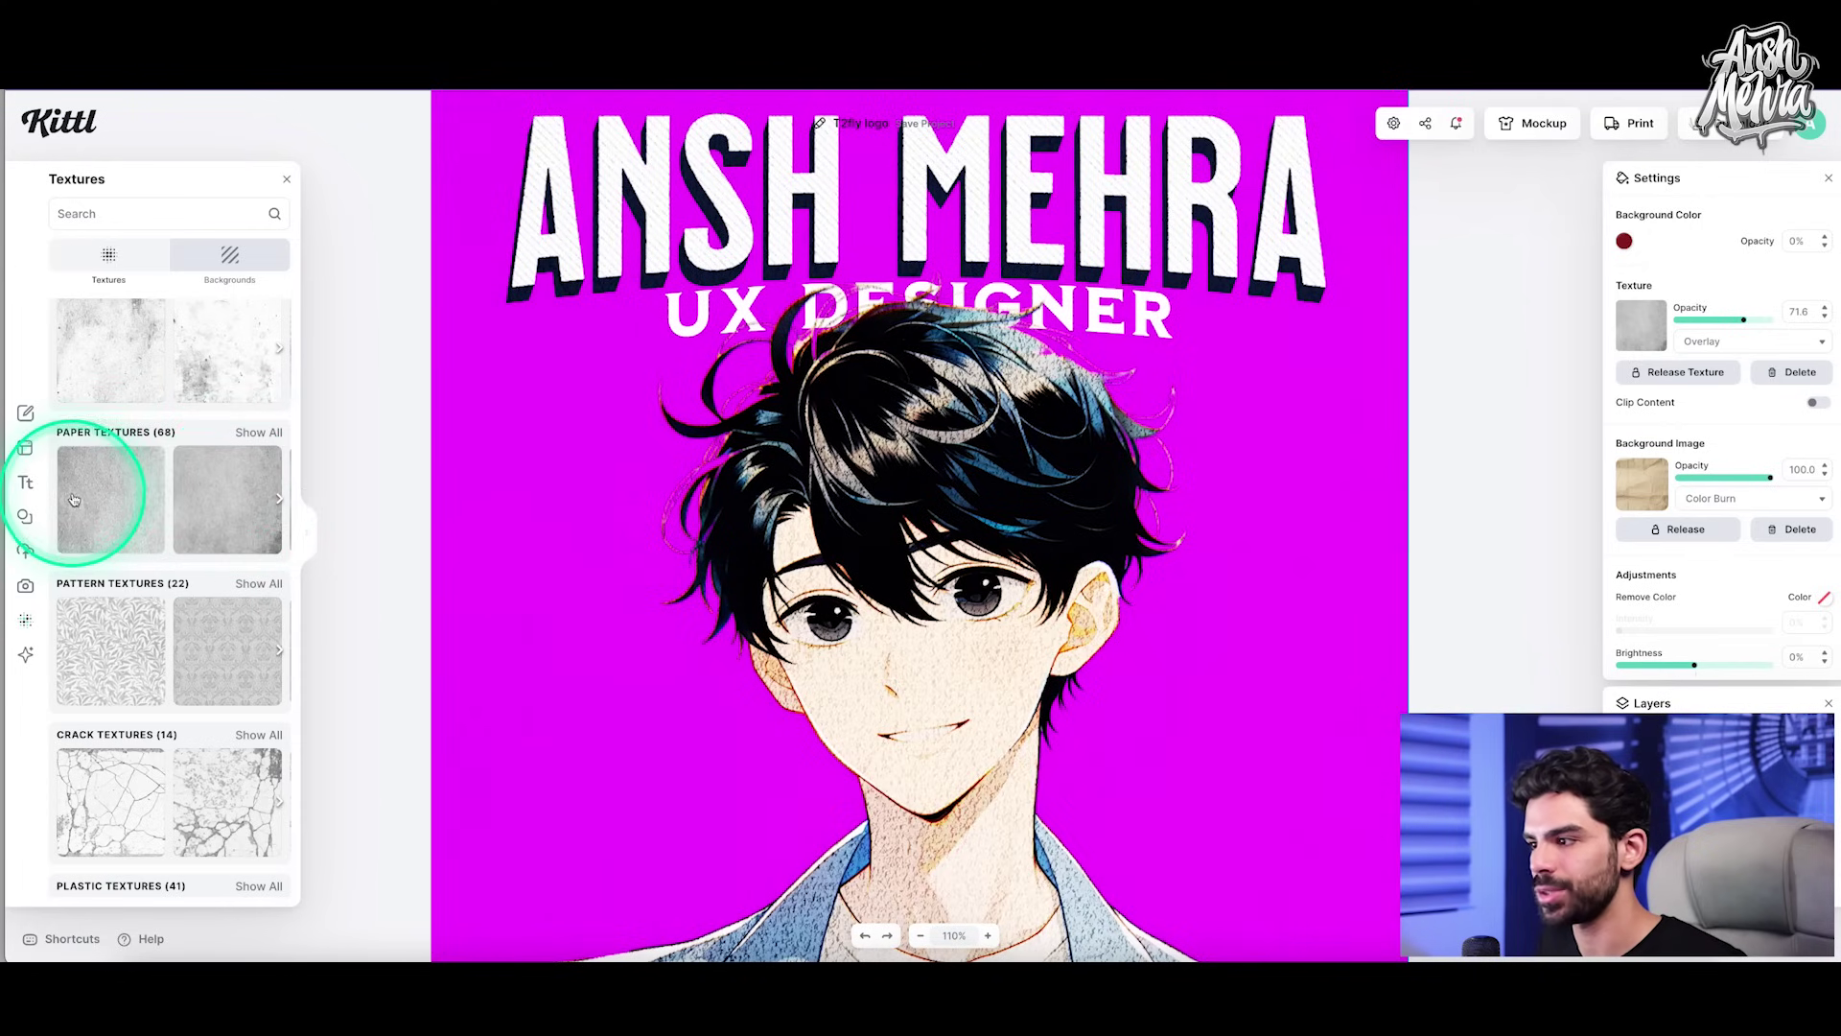
pyautogui.scroll(-1, 123, 527)
pyautogui.click(123, 556)
pyautogui.scroll(1, 123, 676)
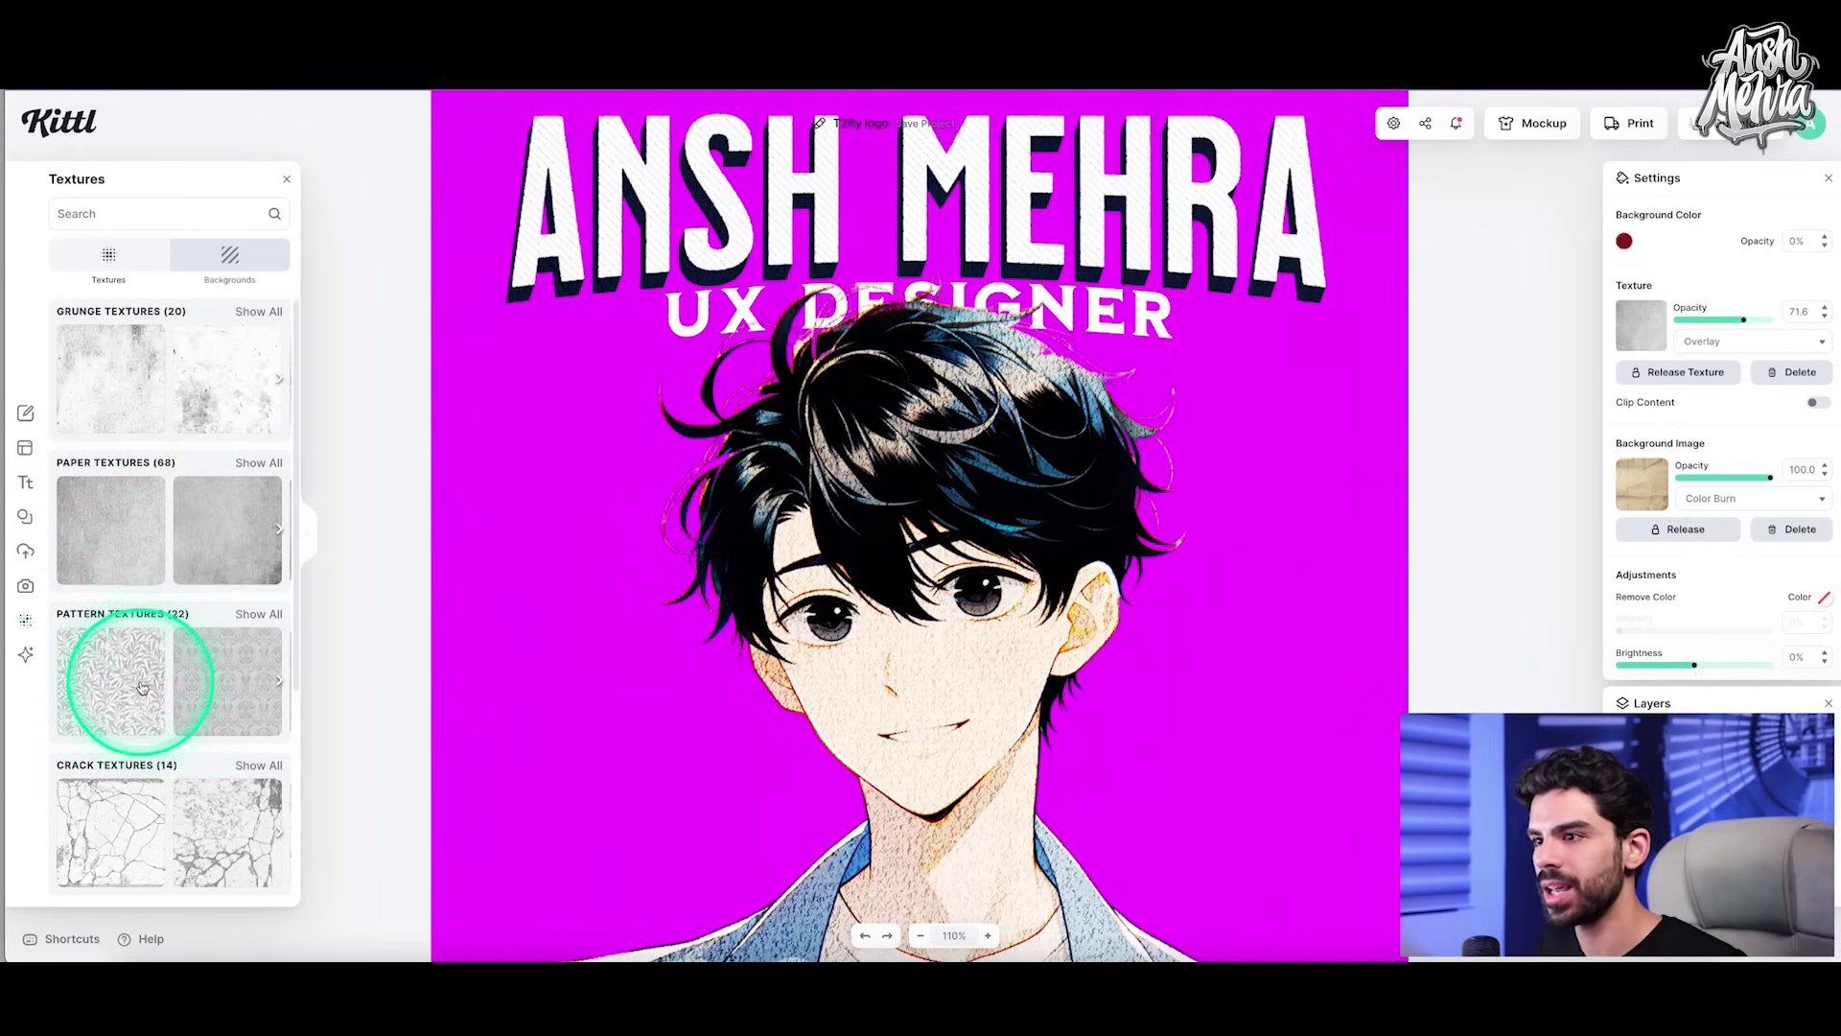
pyautogui.click(259, 311)
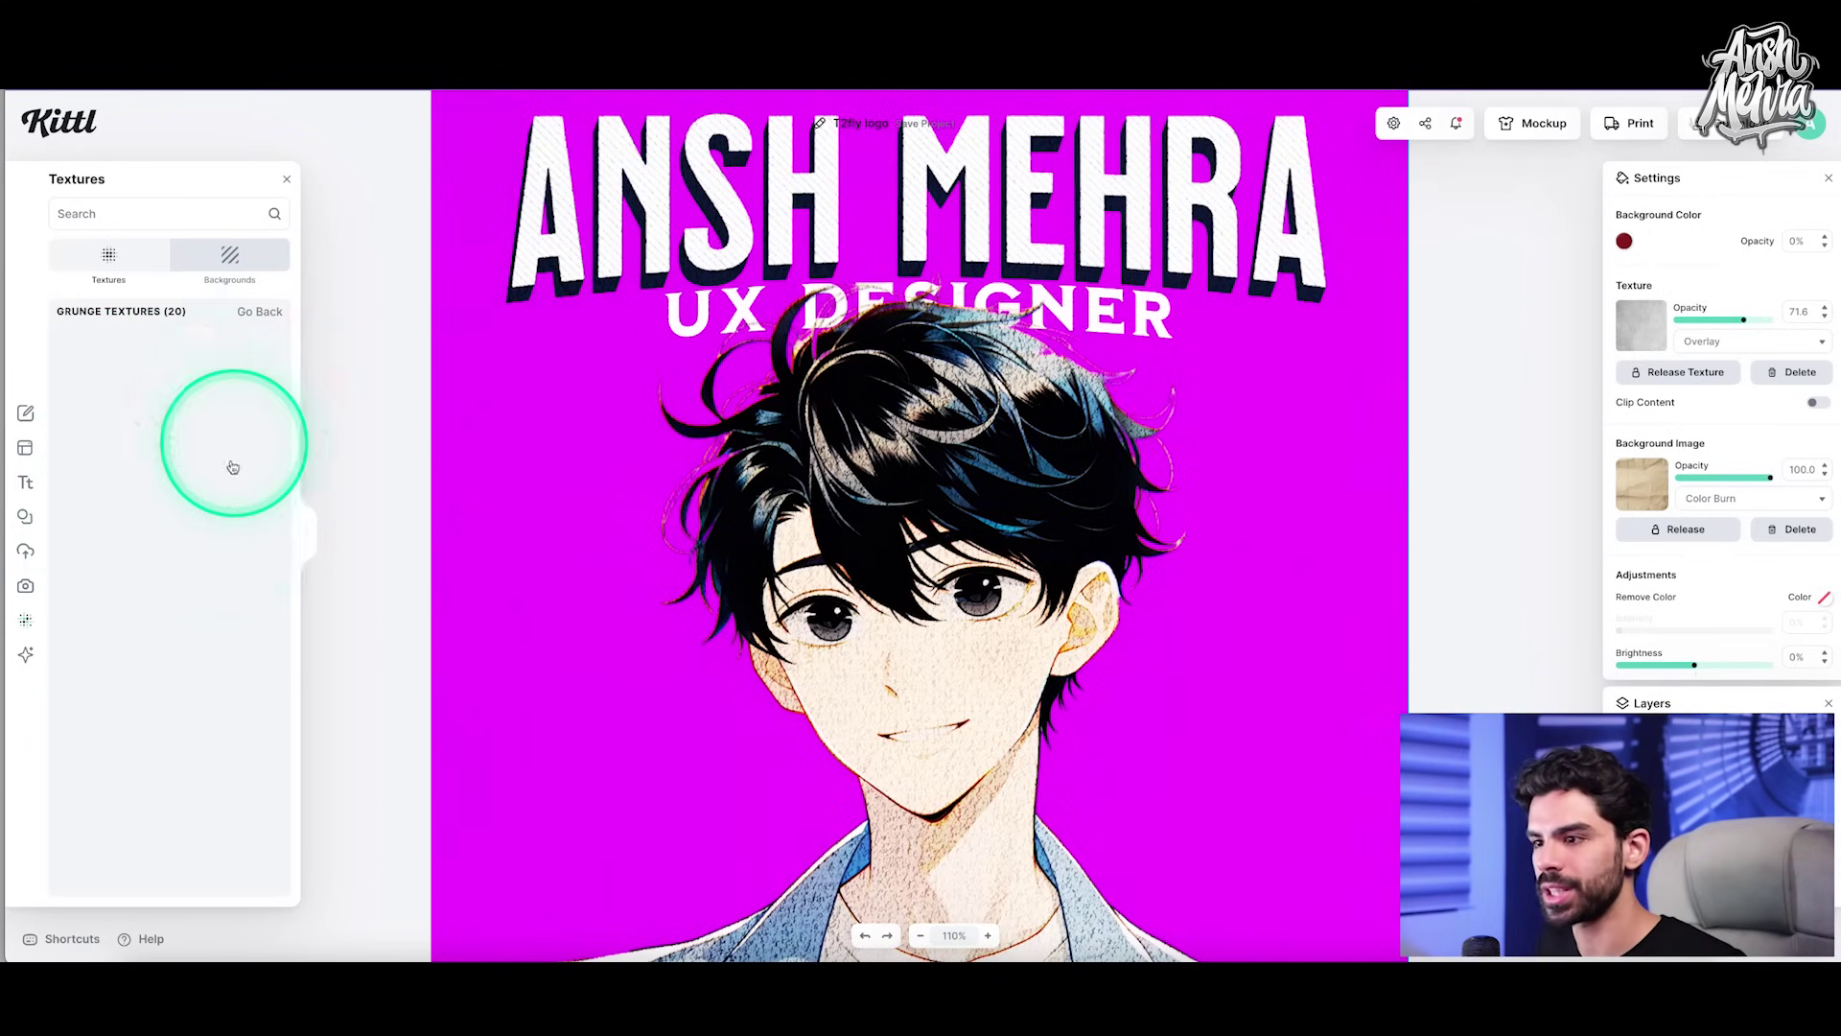
pyautogui.click(120, 519)
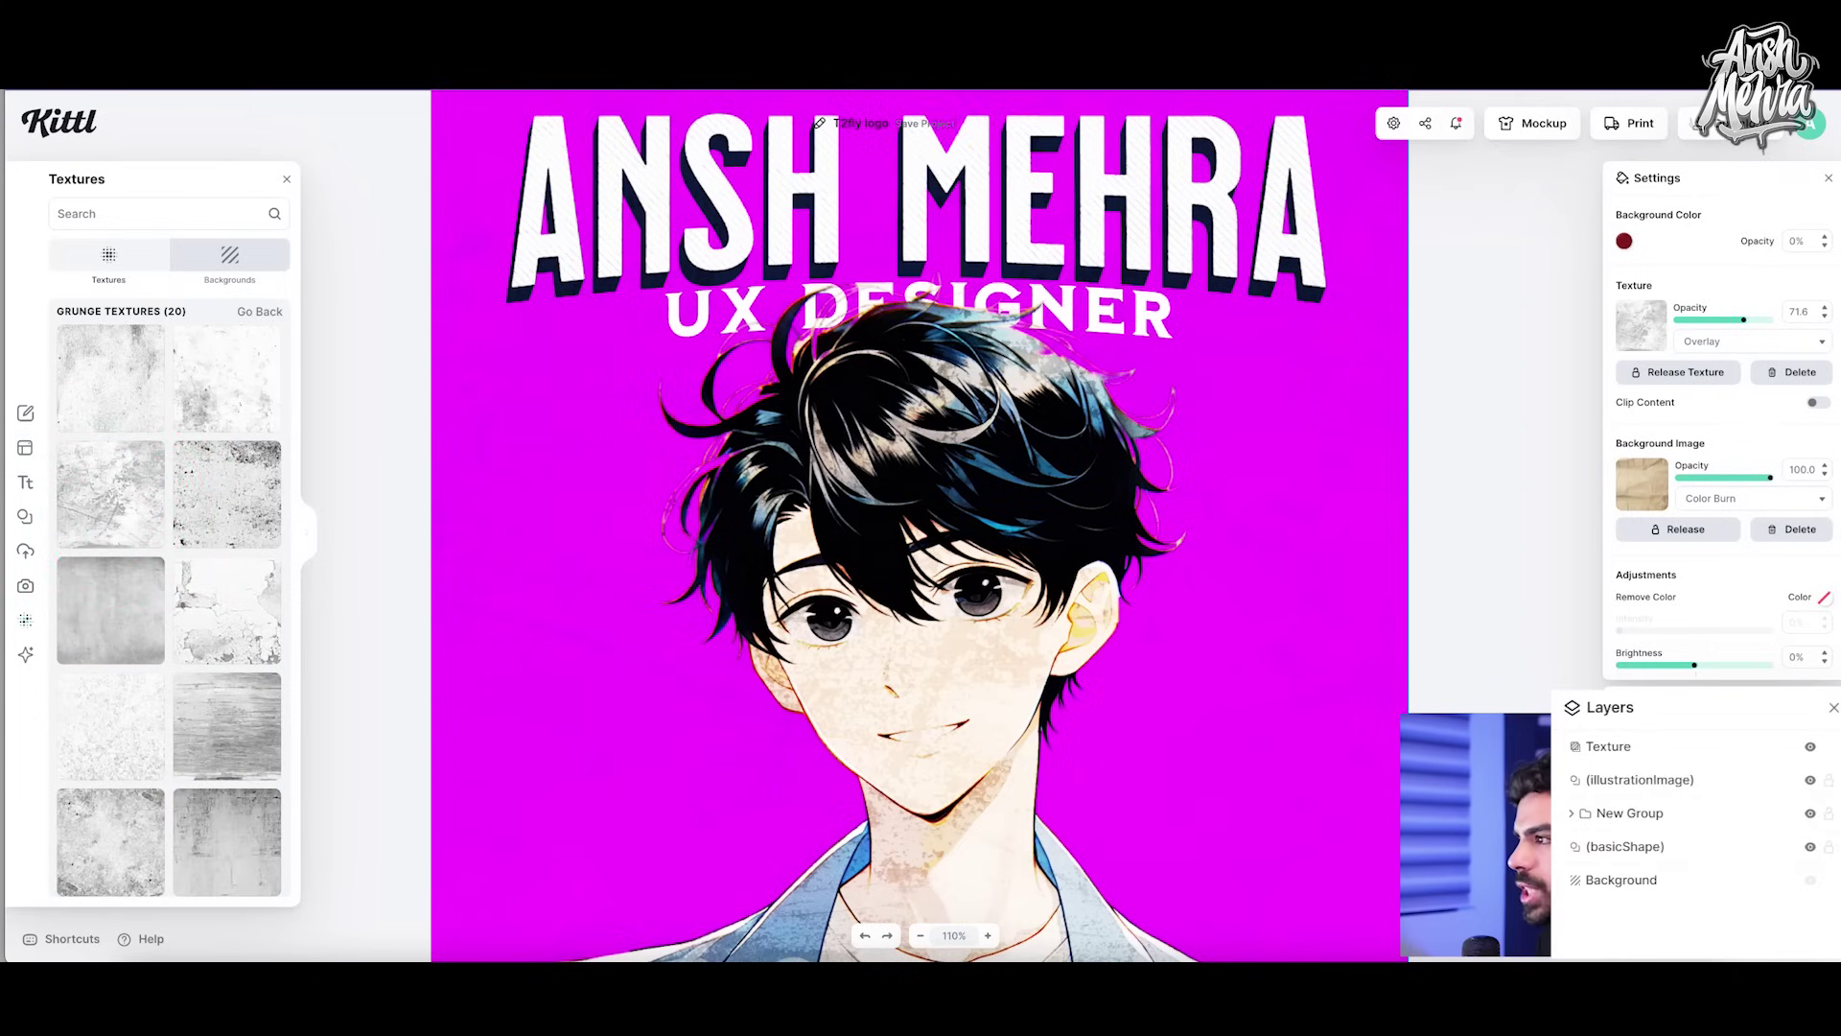
# Step: Recolour the magenta background shape to dark red (680c0c)
pyautogui.click(1625, 846)
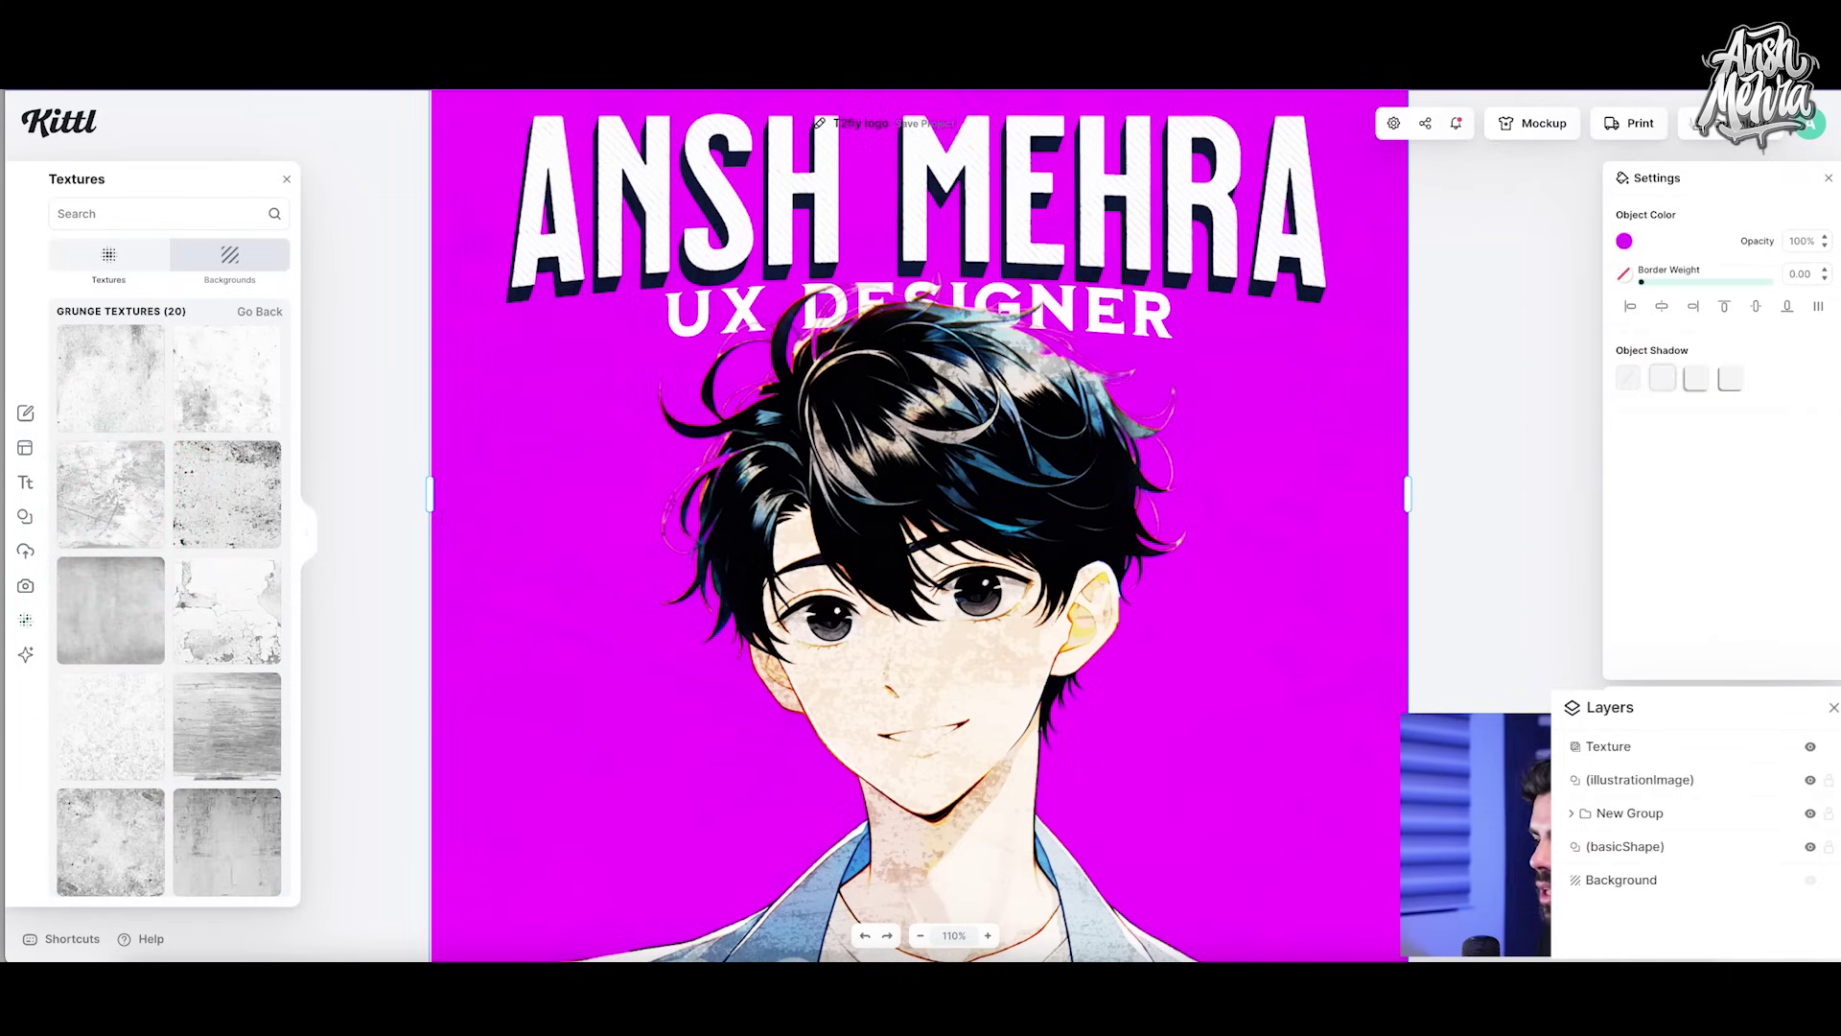
pyautogui.click(1628, 244)
pyautogui.moveTo(1550, 349)
pyautogui.mouseDown()
pyautogui.moveTo(1527, 324)
pyautogui.moveTo(1569, 444)
pyautogui.moveTo(1628, 435)
pyautogui.moveTo(1562, 362)
pyautogui.moveTo(1570, 346)
pyautogui.moveTo(1571, 367)
pyautogui.mouseUp()
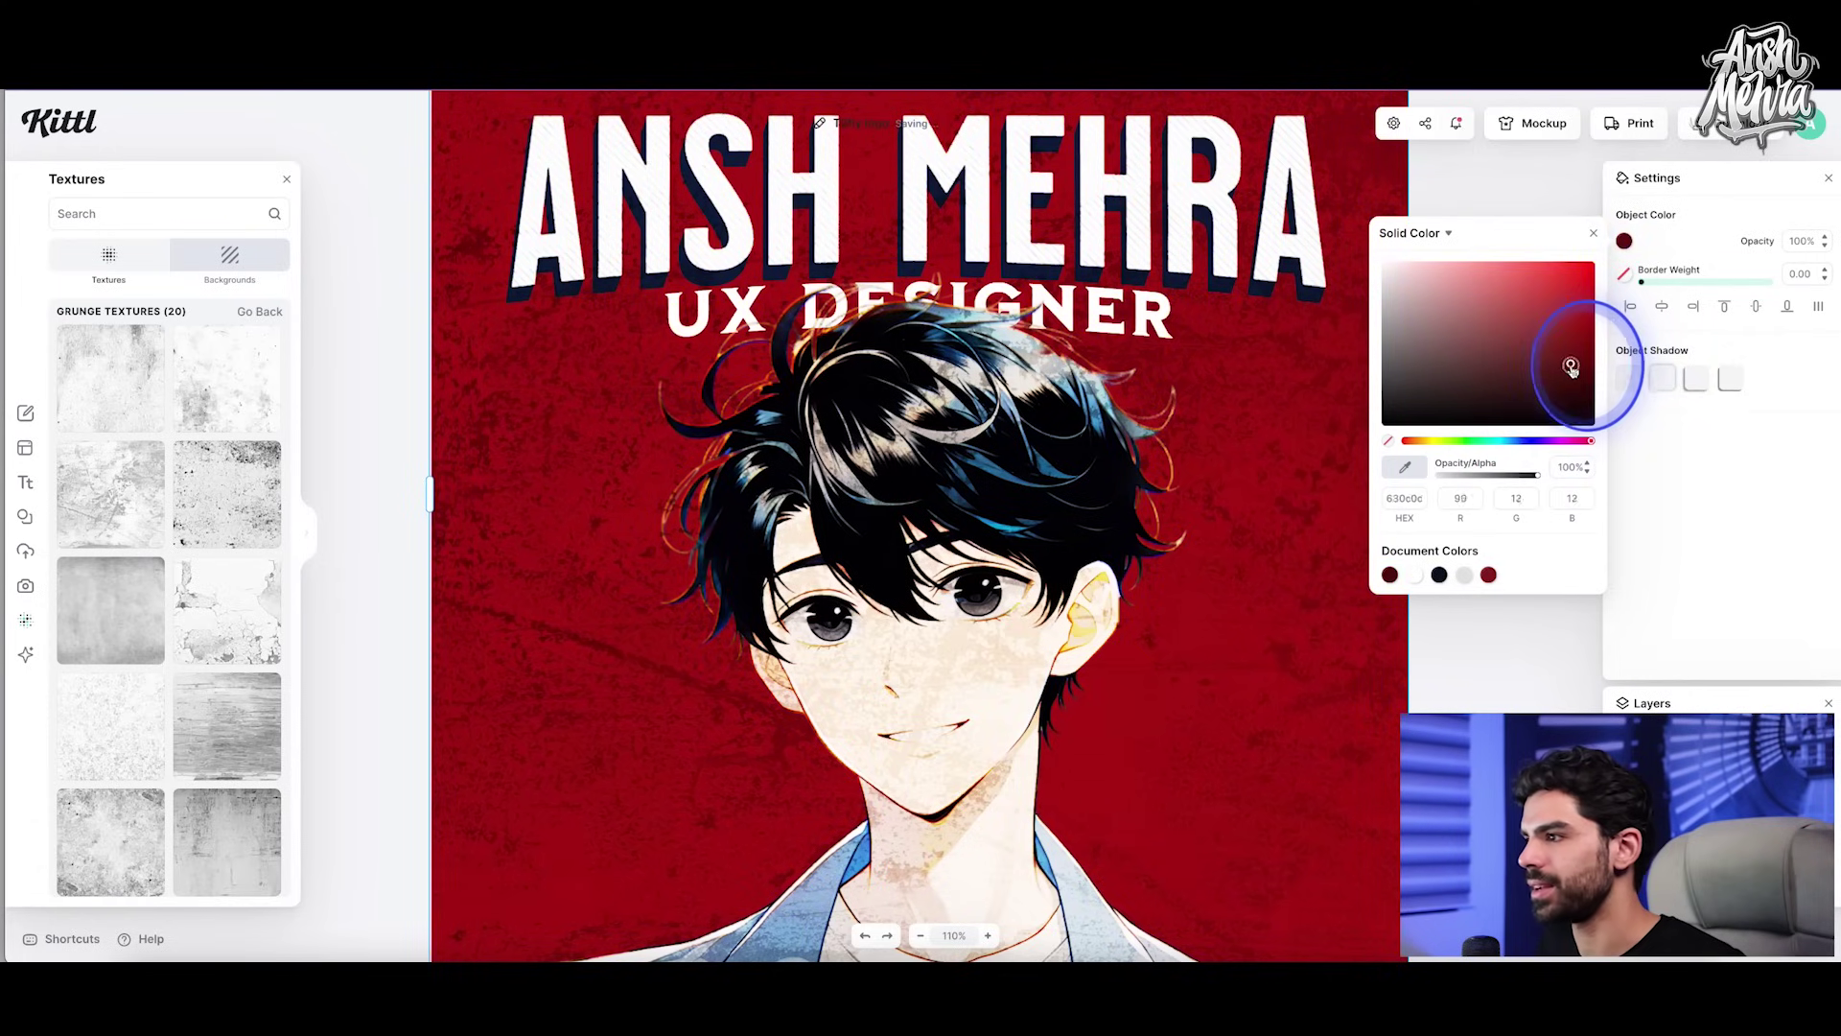
pyautogui.click(1592, 233)
# Step: Set the text group's shadow colour to black (000000)
pyautogui.scroll(3, 1448, 357)
pyautogui.click(1192, 553)
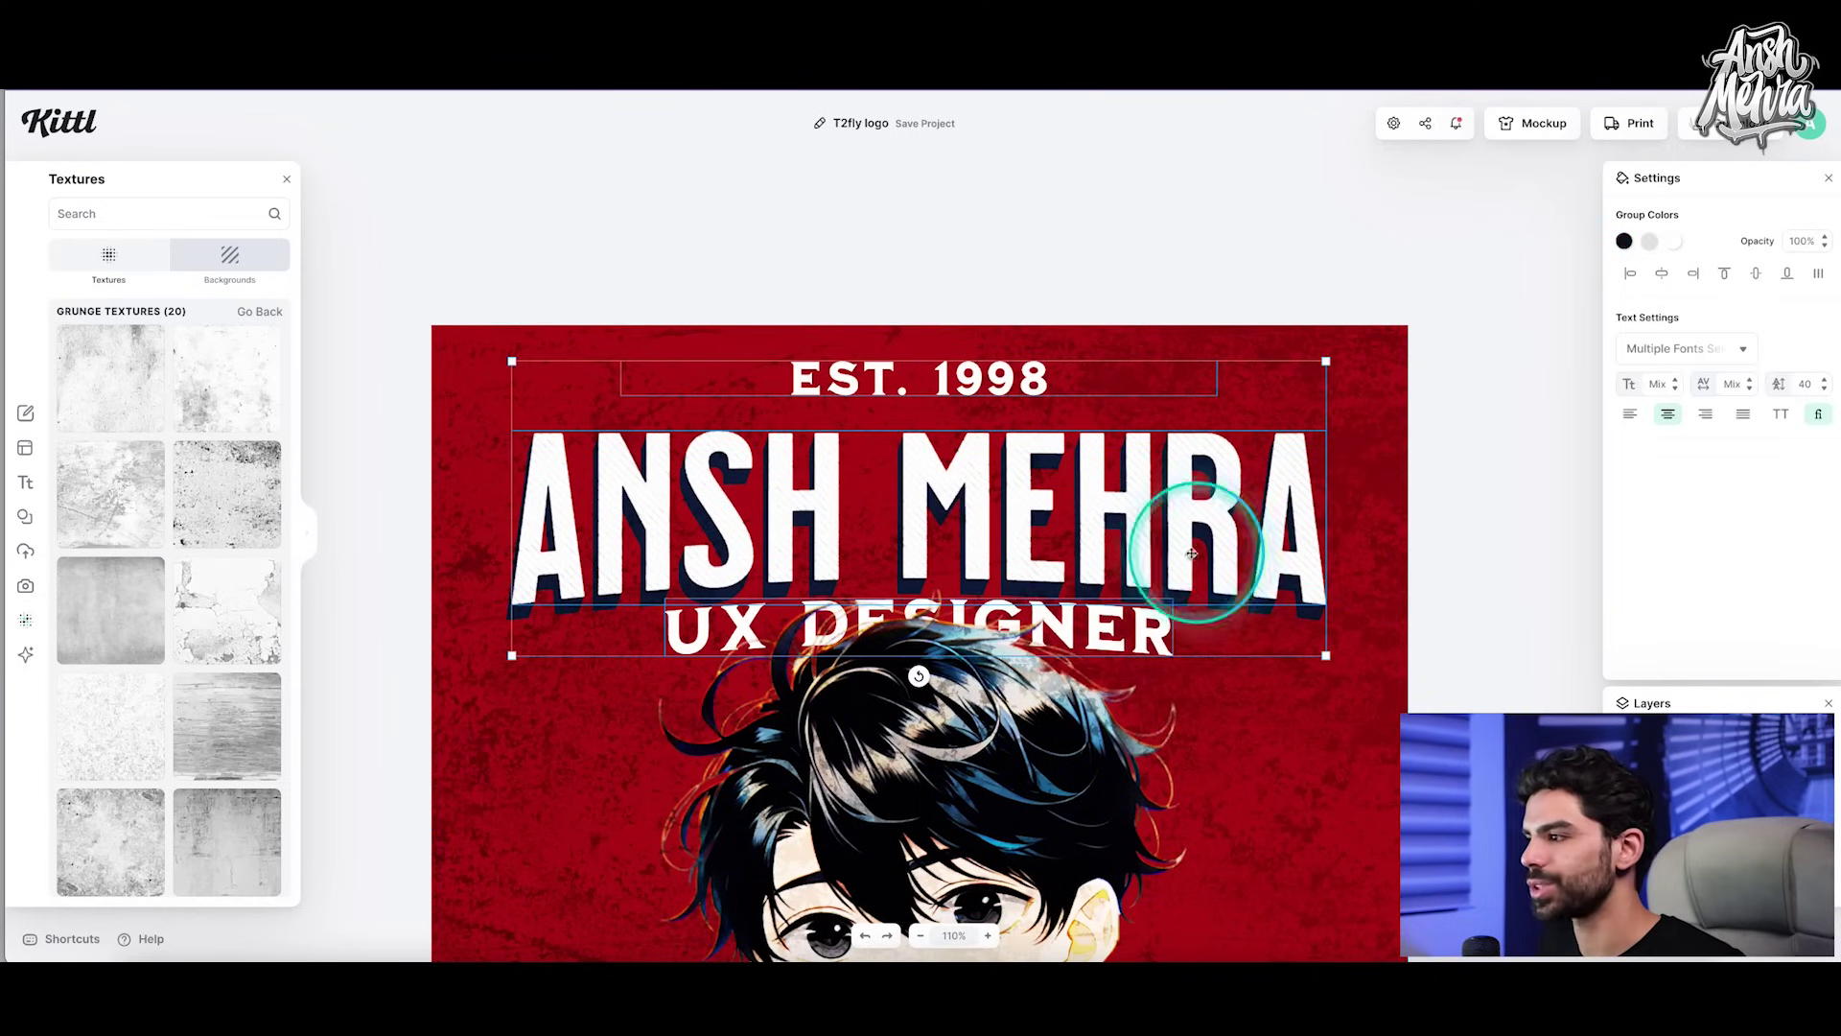
pyautogui.click(1623, 240)
pyautogui.moveTo(1574, 443); pyautogui.dragTo(1592, 441)
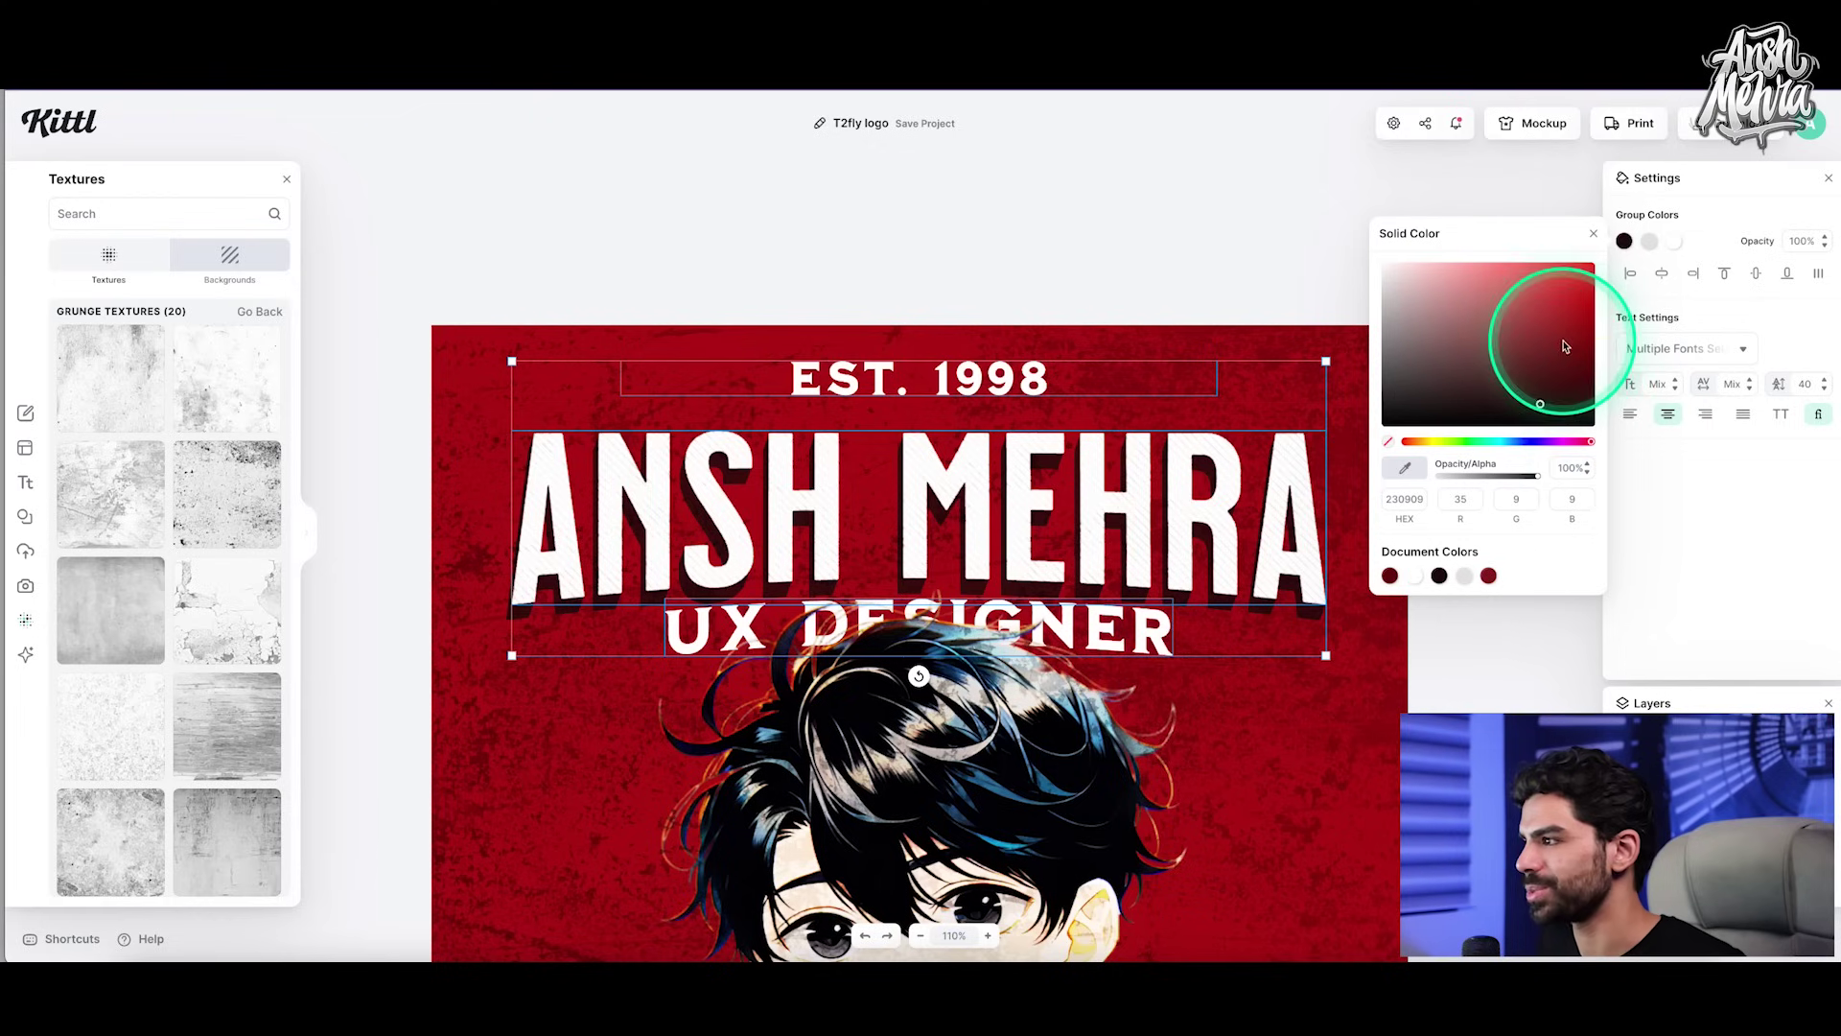
pyautogui.moveTo(1541, 337)
pyautogui.mouseDown()
pyautogui.moveTo(1555, 307)
pyautogui.moveTo(1481, 347)
pyautogui.moveTo(1375, 453)
pyautogui.mouseUp()
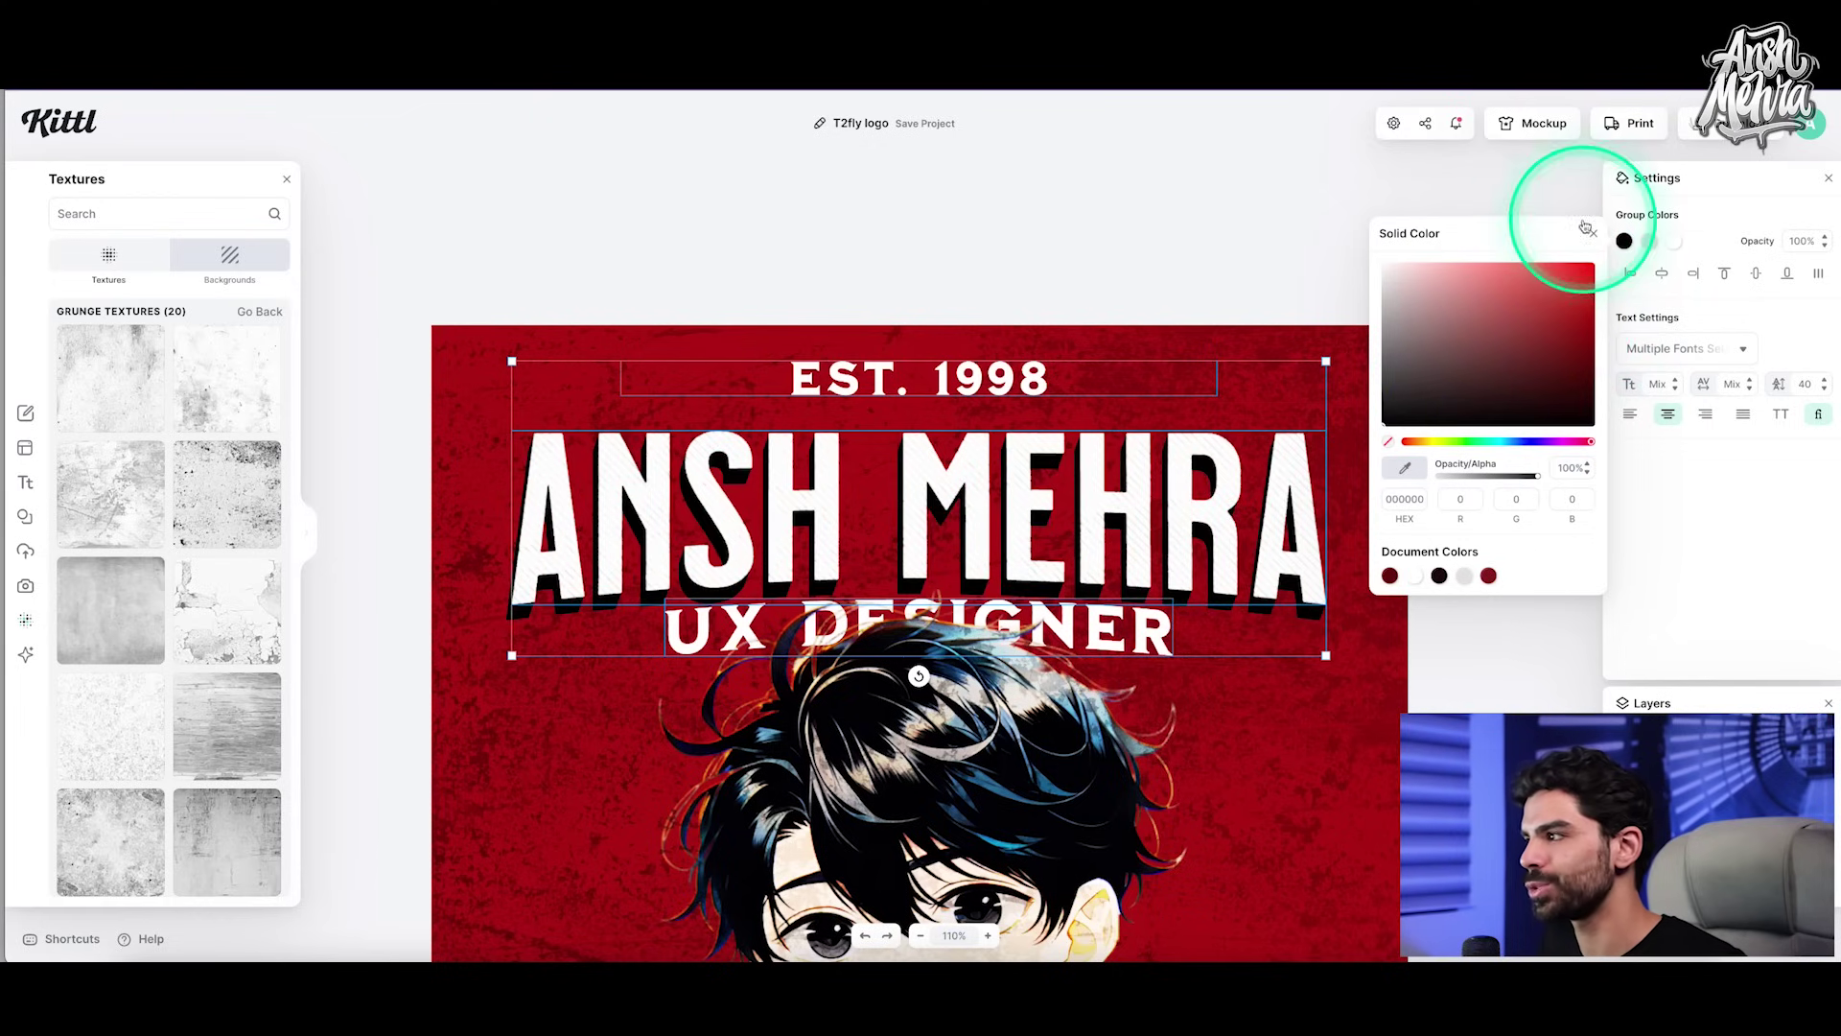
pyautogui.click(1619, 239)
pyautogui.scroll(-3, 1519, 345)
# Step: Deselect the text group and zoom to fit the whole poster in view
pyautogui.click(1519, 346)
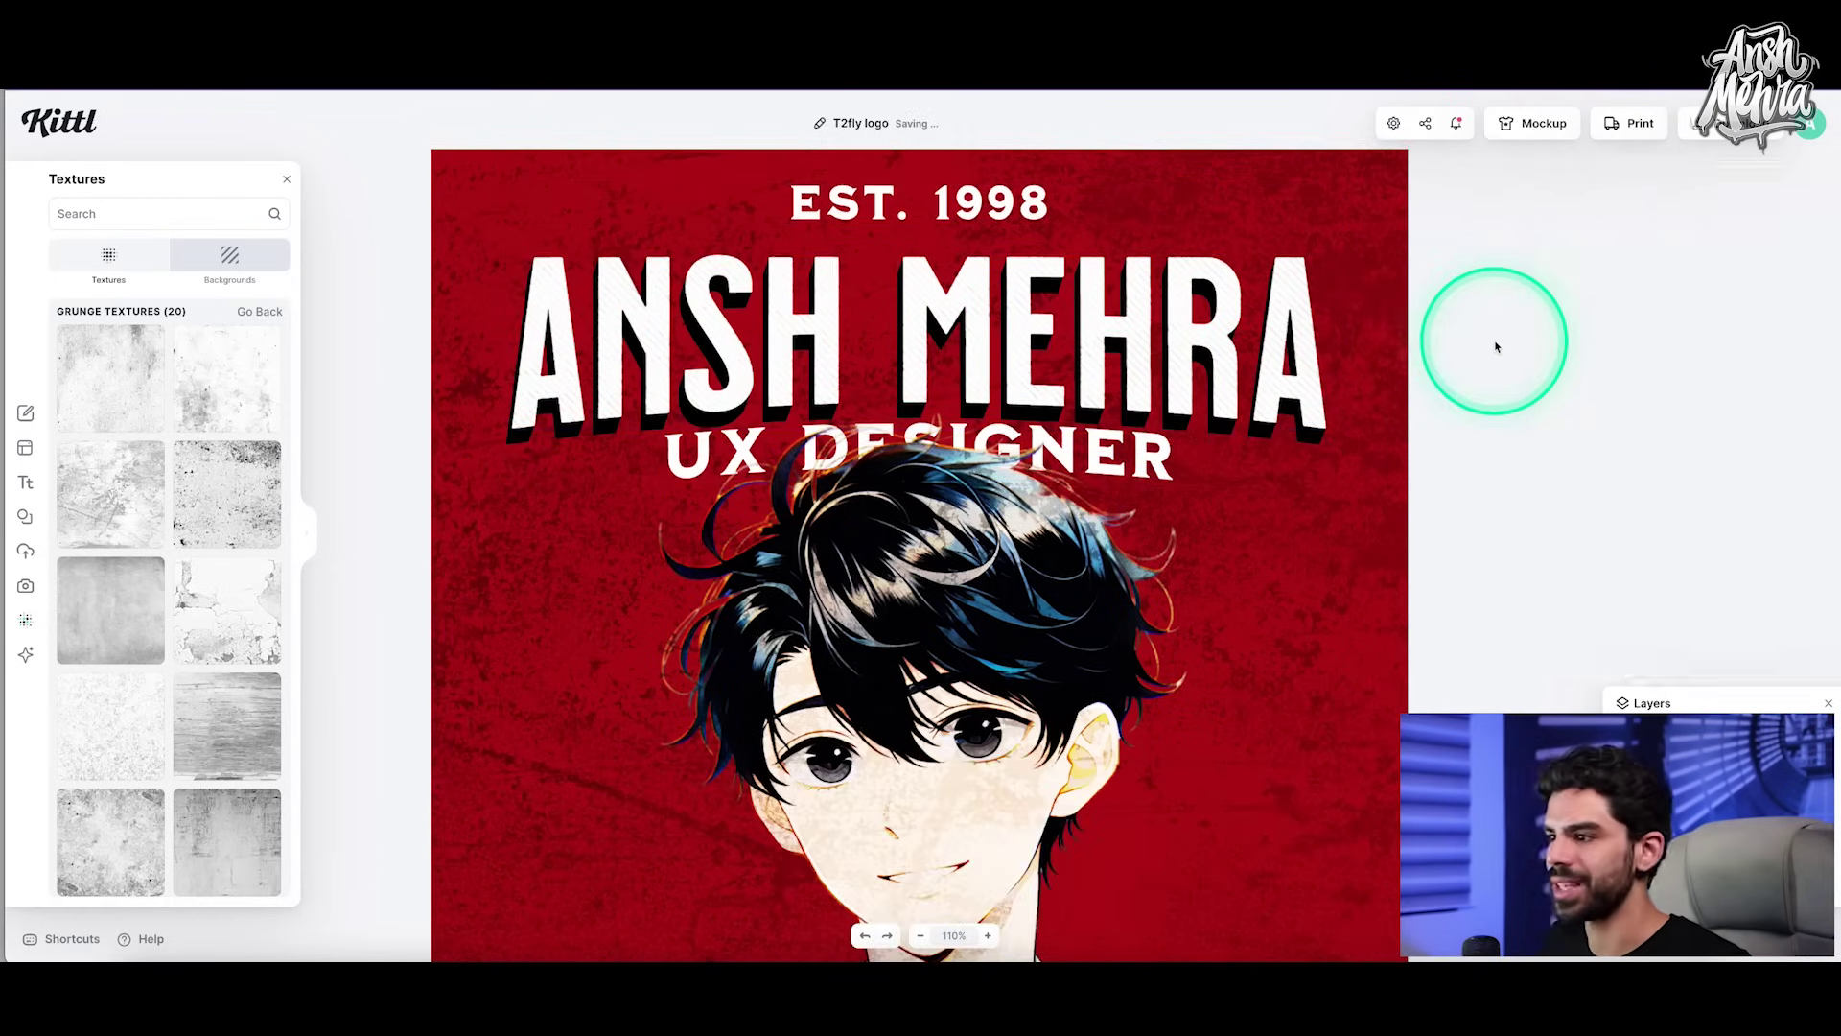
pyautogui.scroll(-5, 1496, 341)
pyautogui.scroll(2, 1496, 342)
pyautogui.scroll(6, 761, 674)
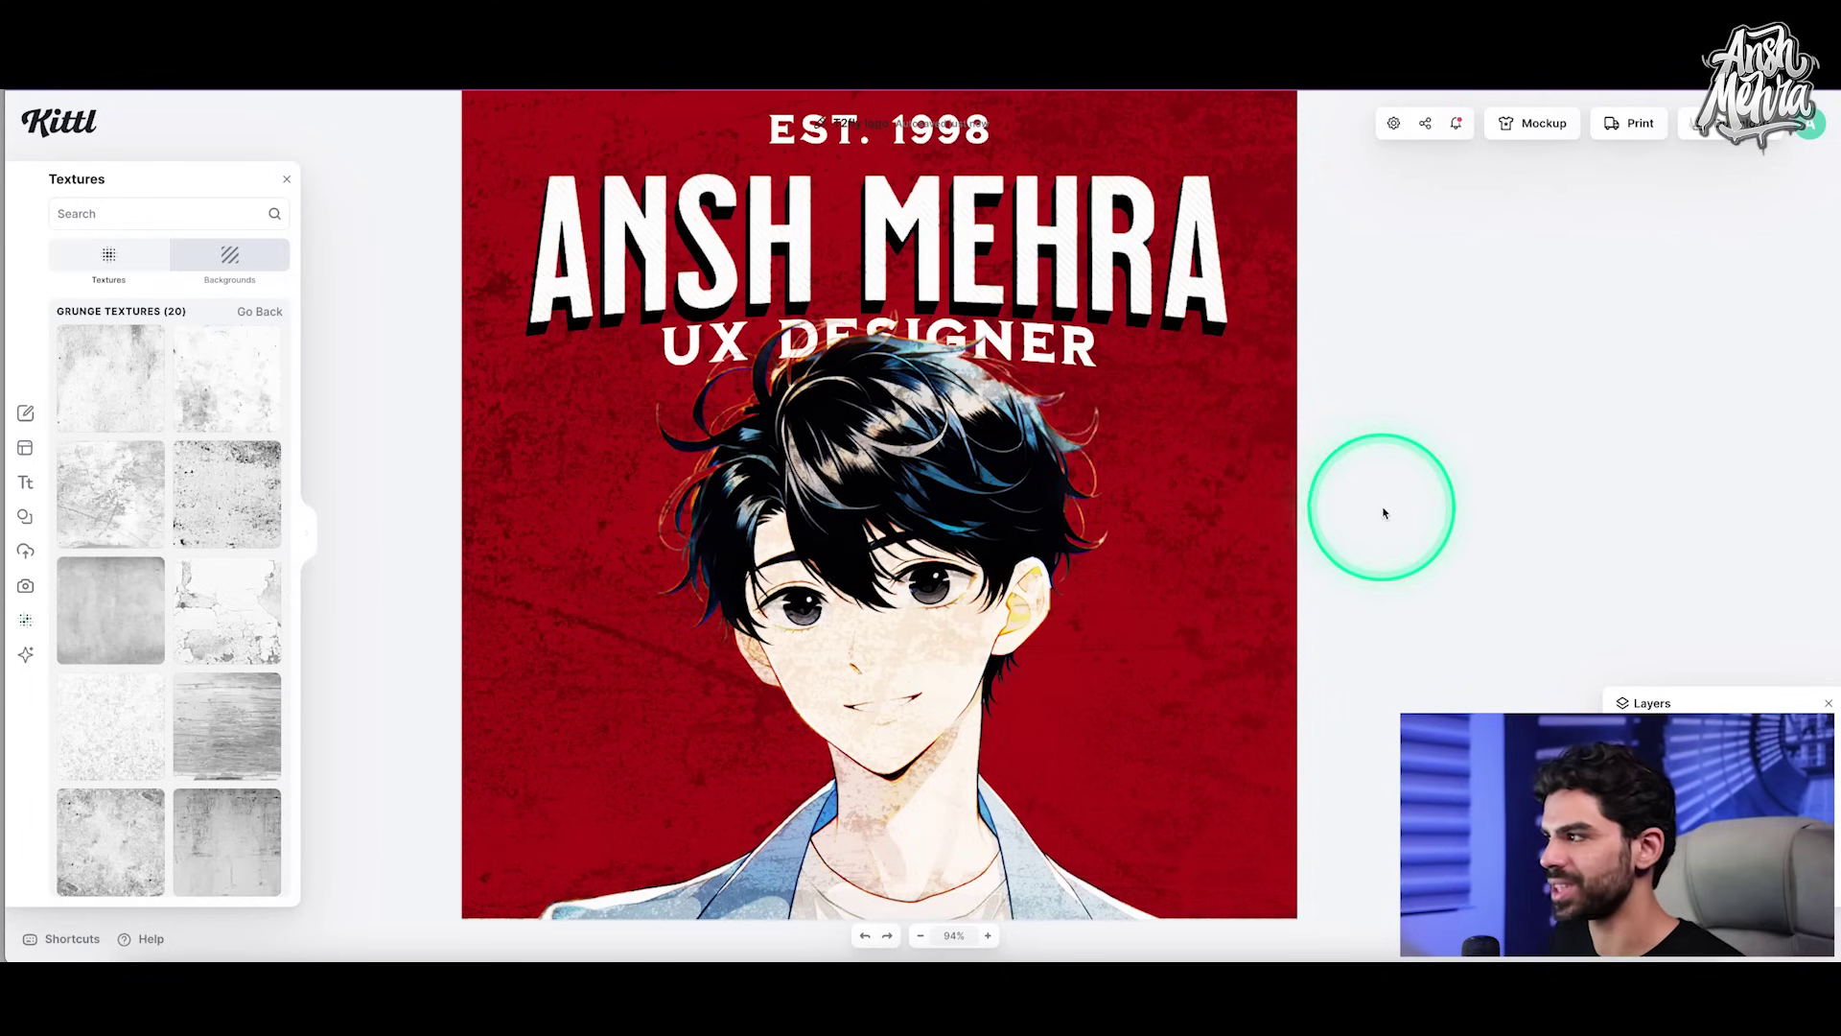
# Step: Review the poster's download size and format options, then return to the Kittl templates home page
pyautogui.click(1703, 130)
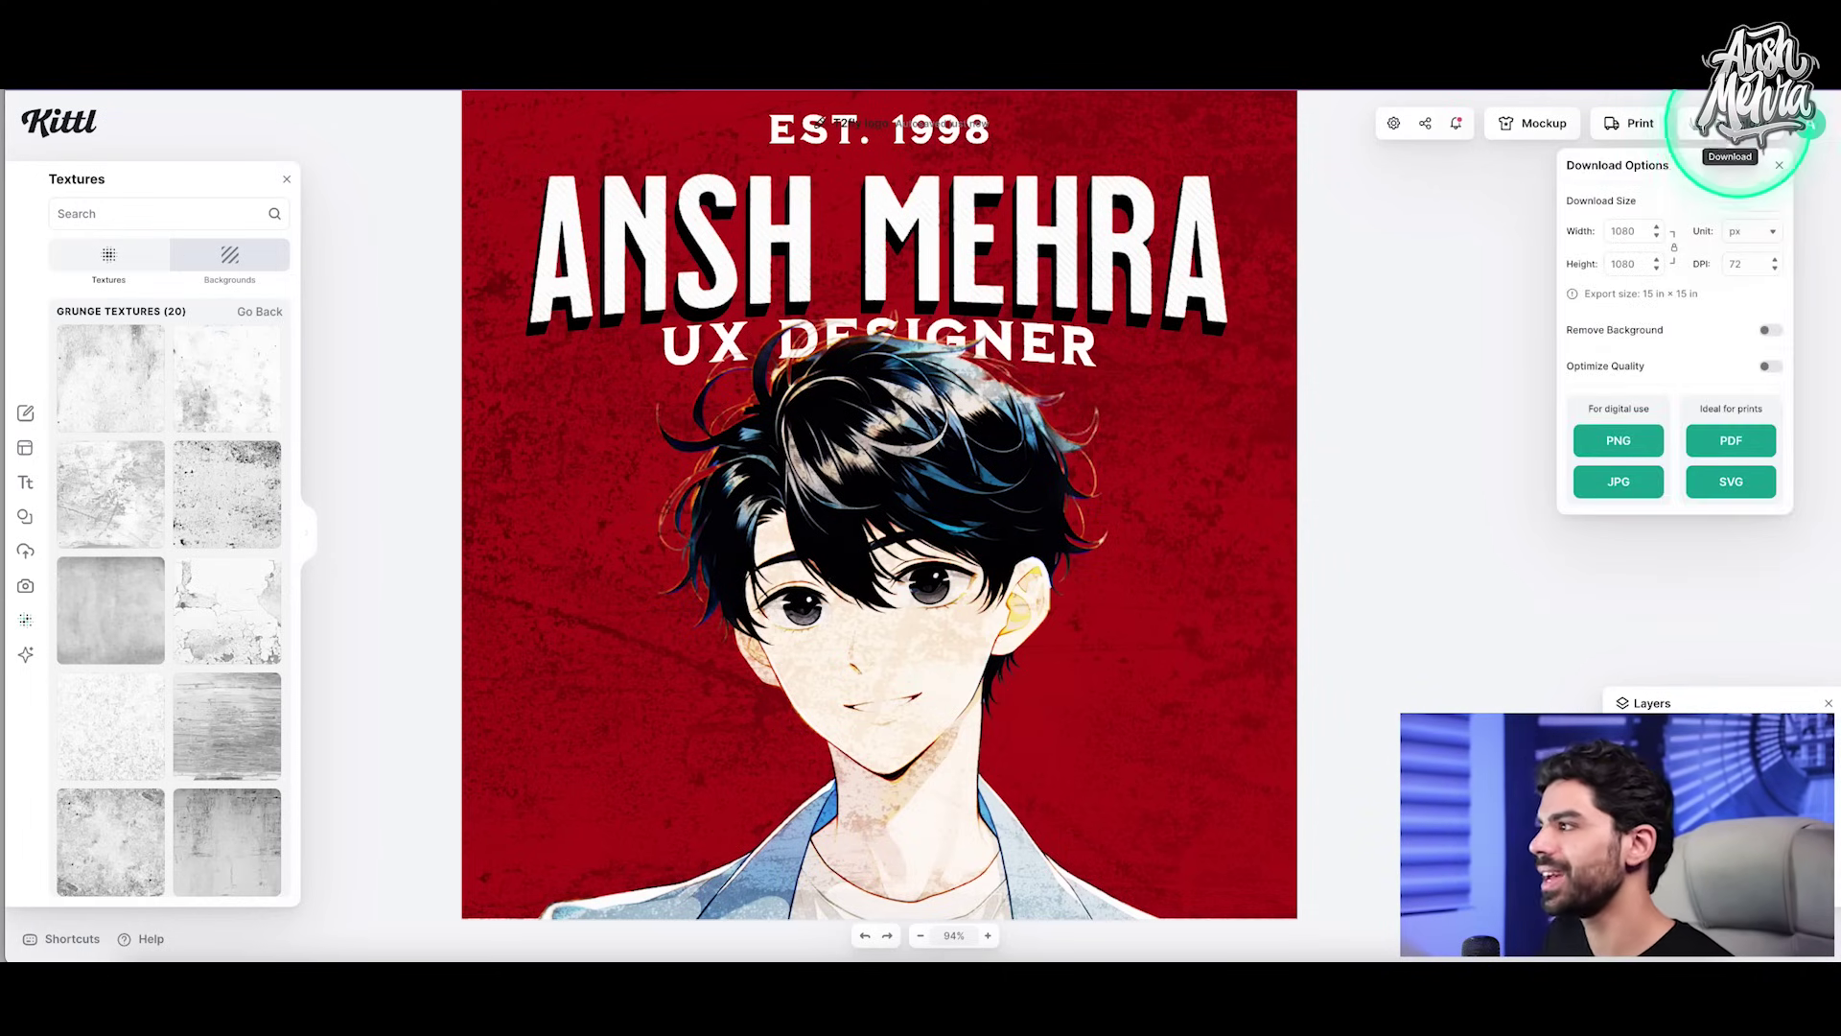
pyautogui.click(1513, 345)
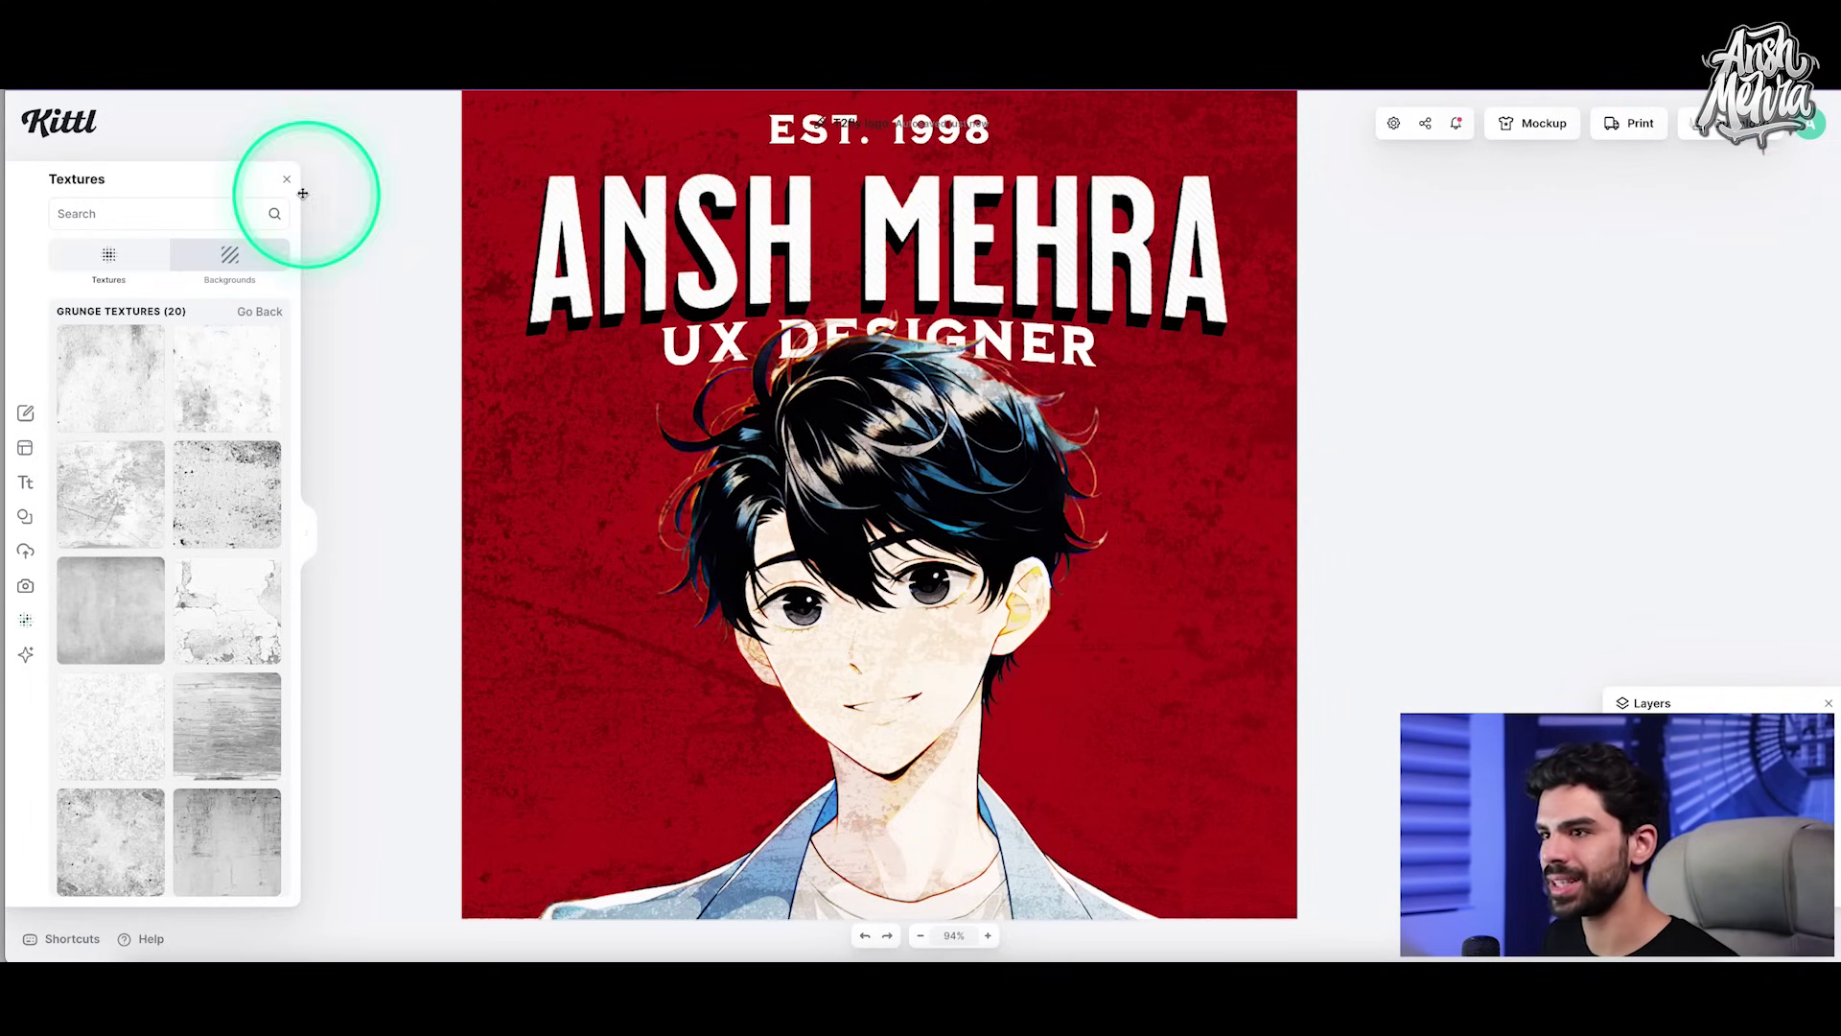
pyautogui.click(79, 138)
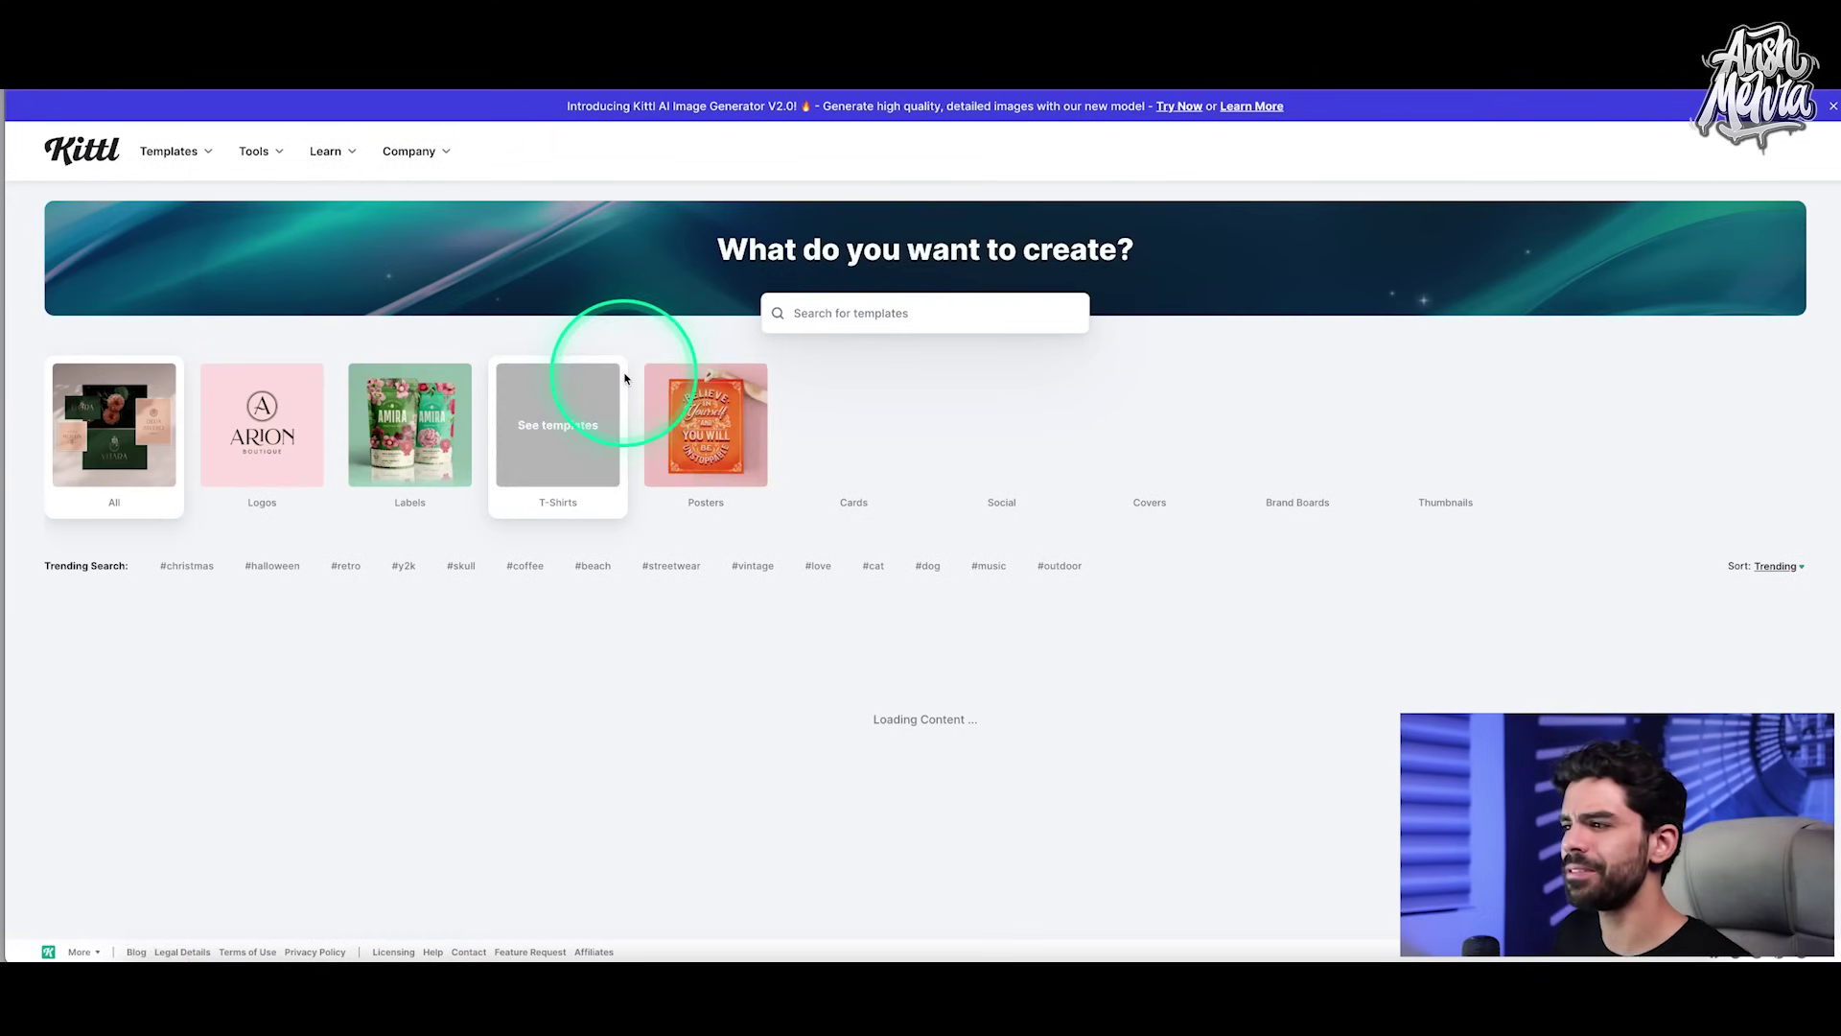
# Step: Browse the templates gallery and open the 'Just Look At Me' T-shirt template in the editor
pyautogui.scroll(-1, 811, 535)
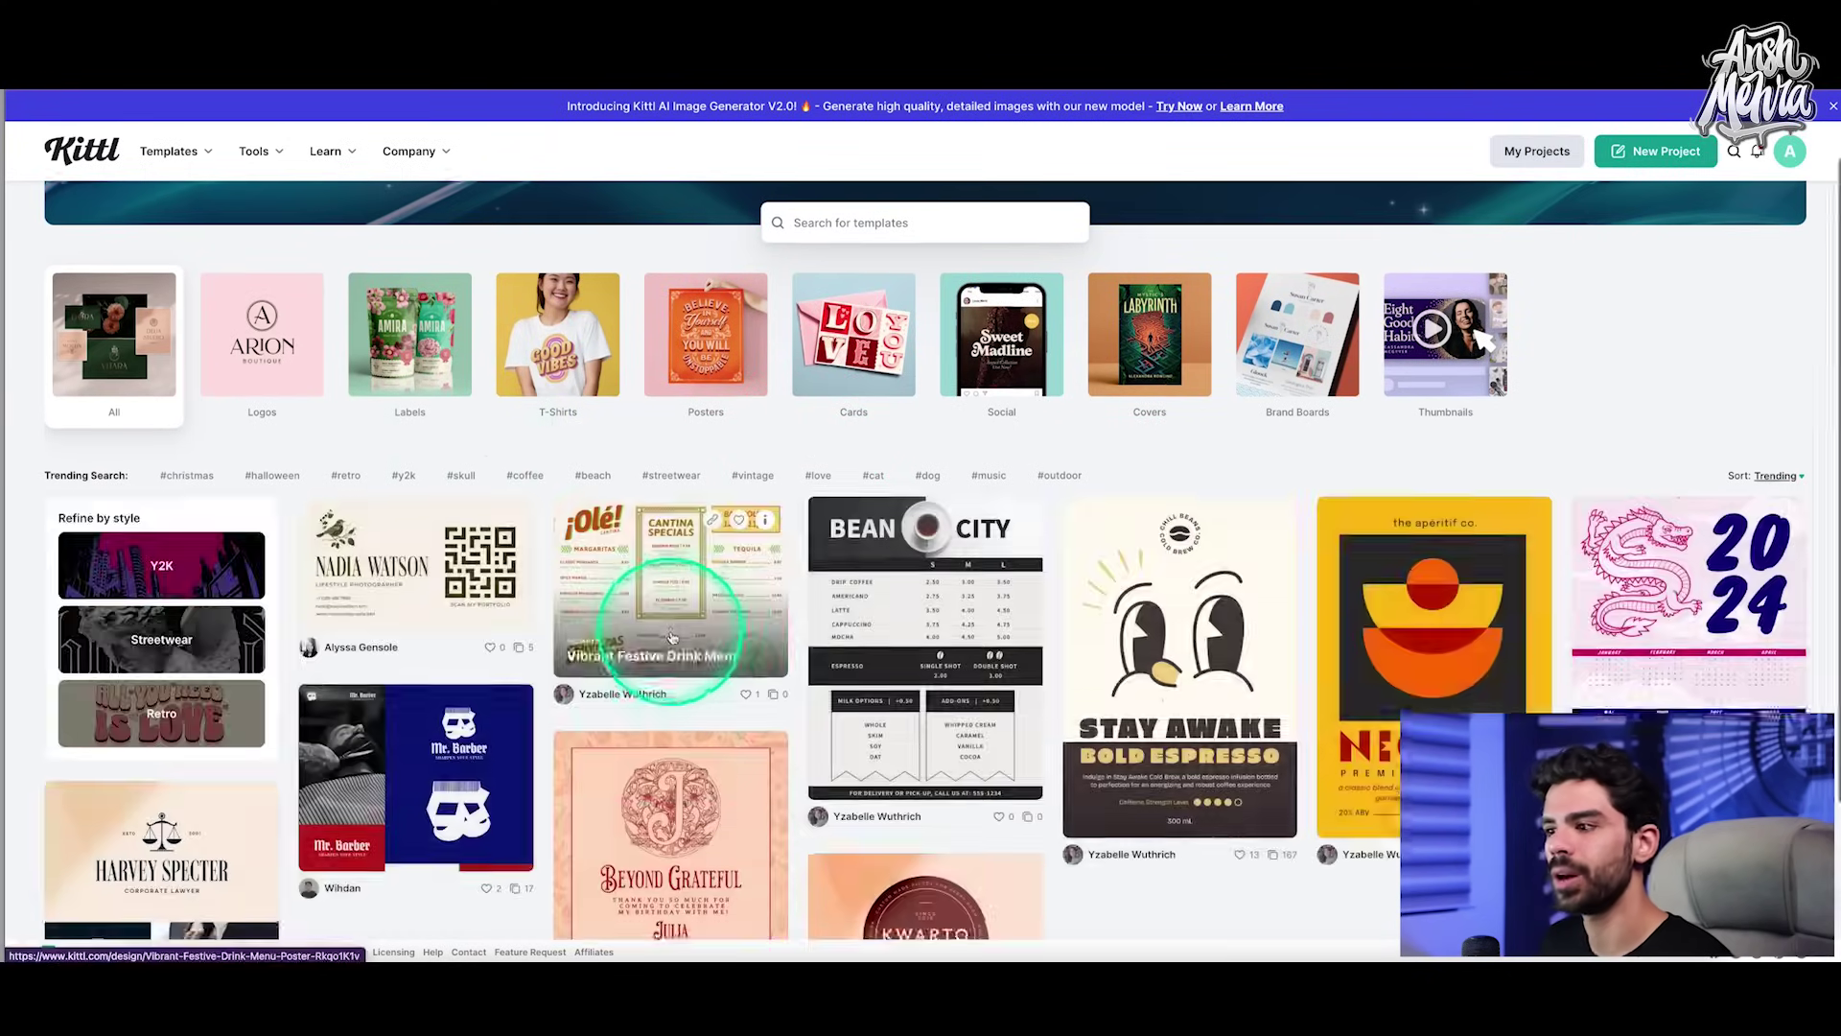
pyautogui.scroll(-4, 662, 613)
pyautogui.scroll(-3, 671, 618)
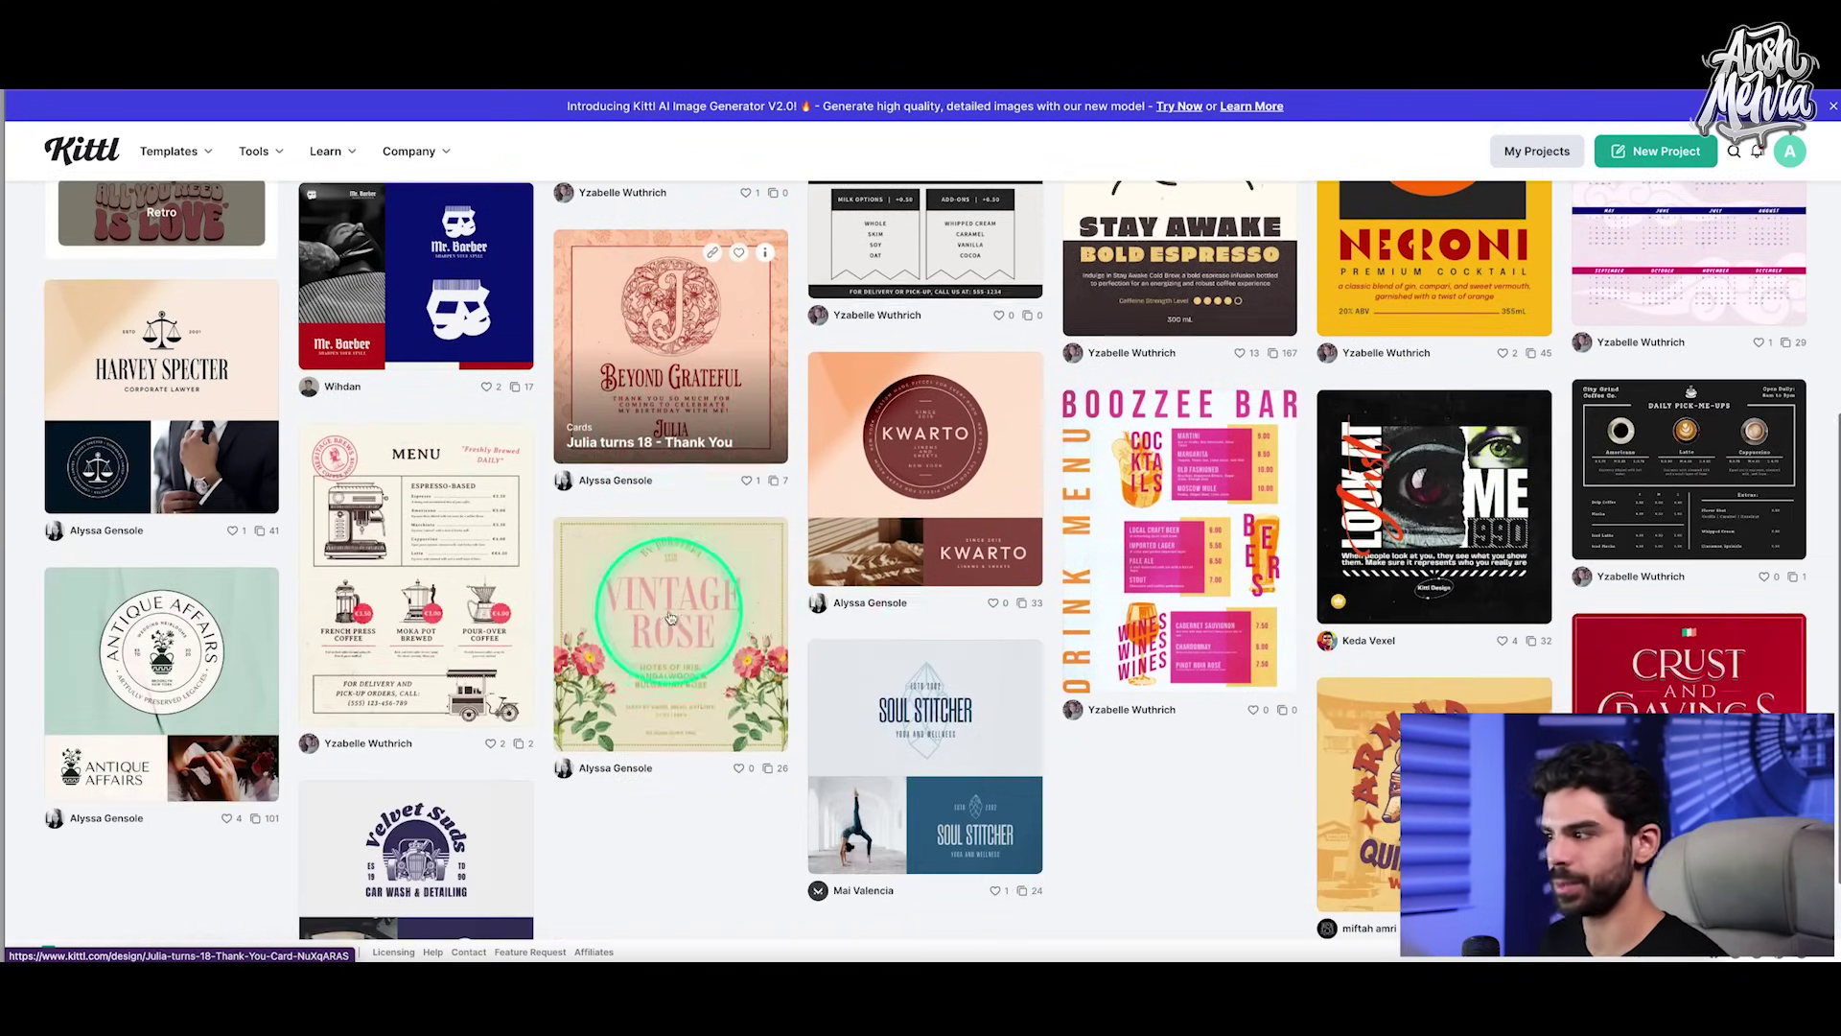
pyautogui.scroll(-5, 963, 561)
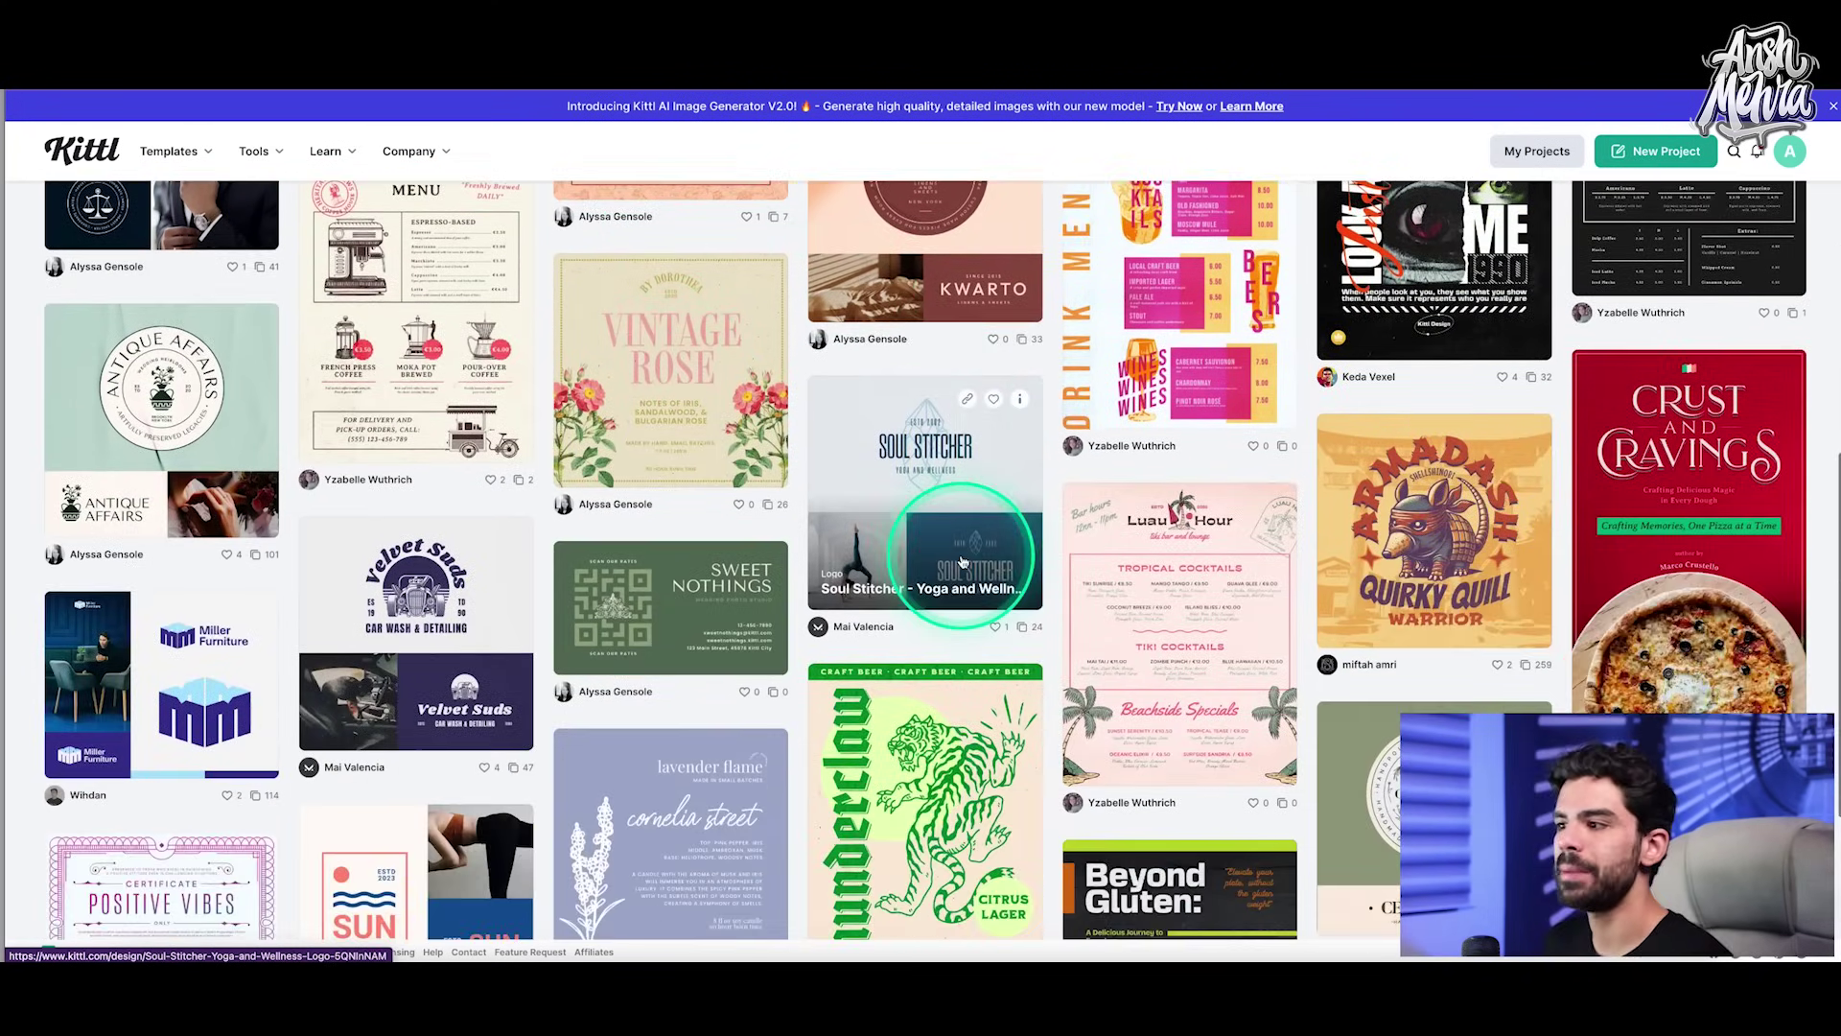
pyautogui.scroll(-5, 963, 561)
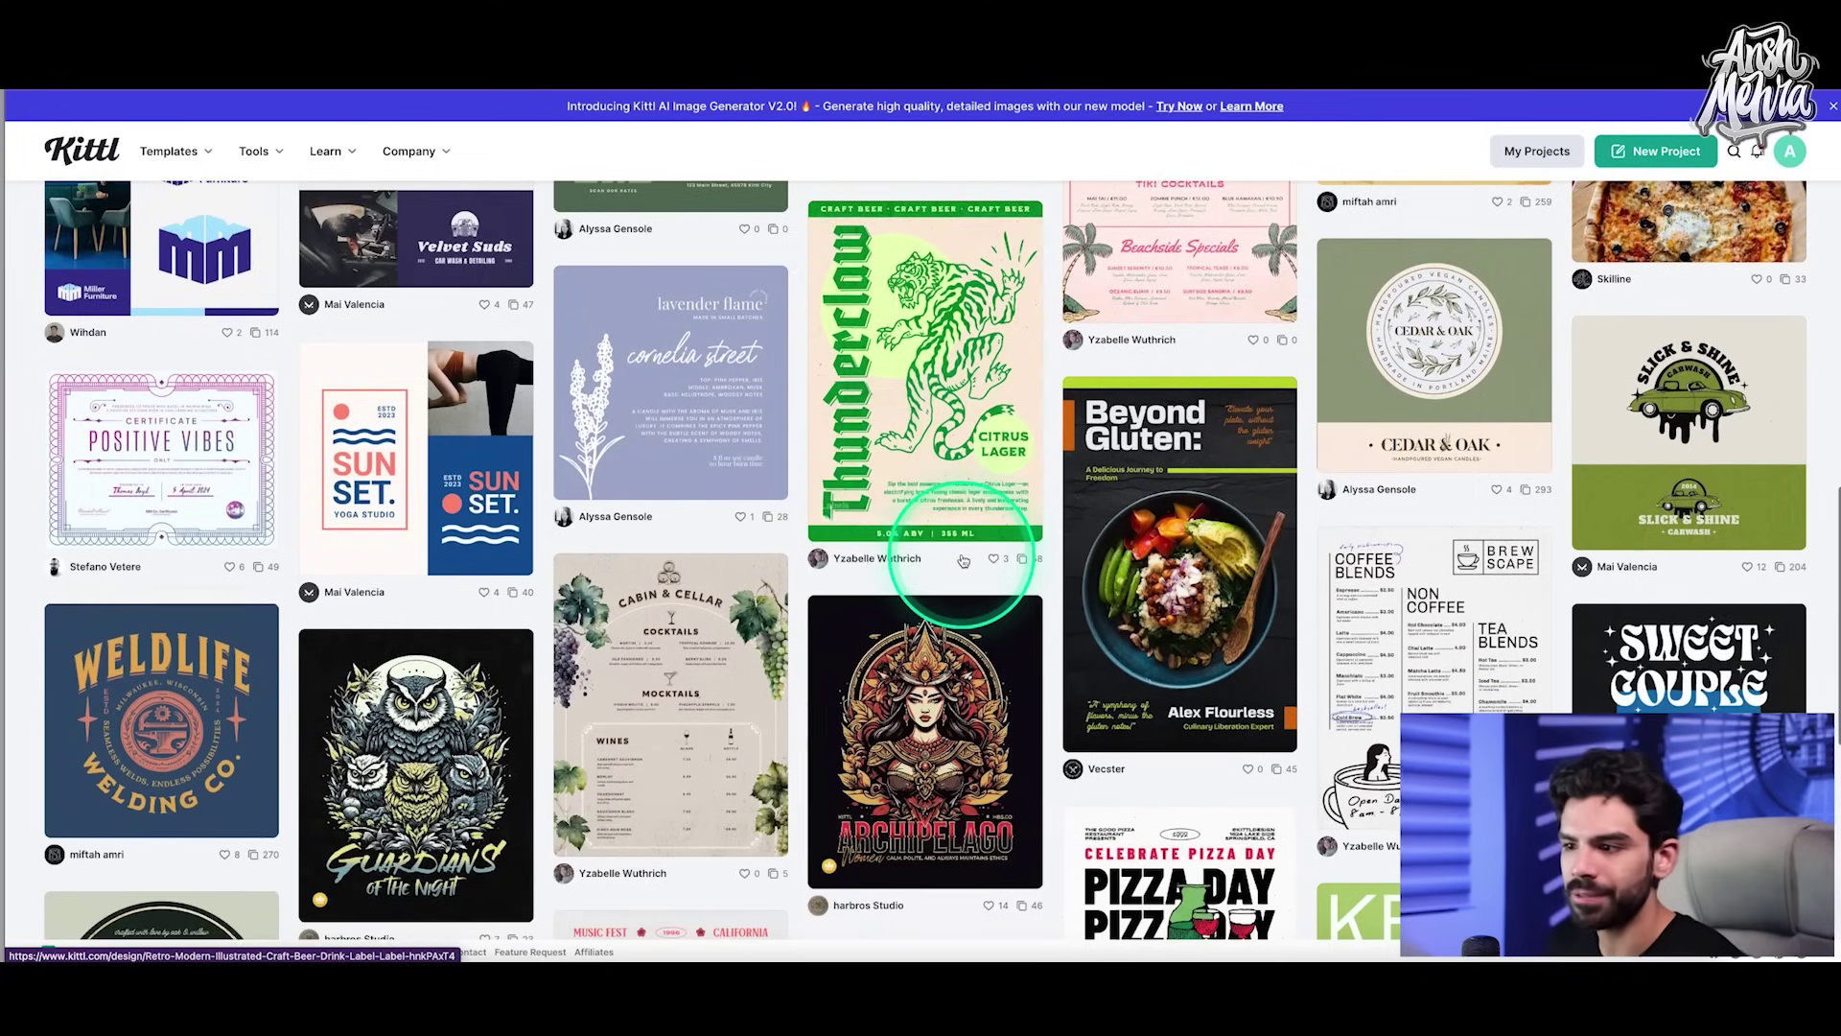
pyautogui.scroll(-8, 963, 561)
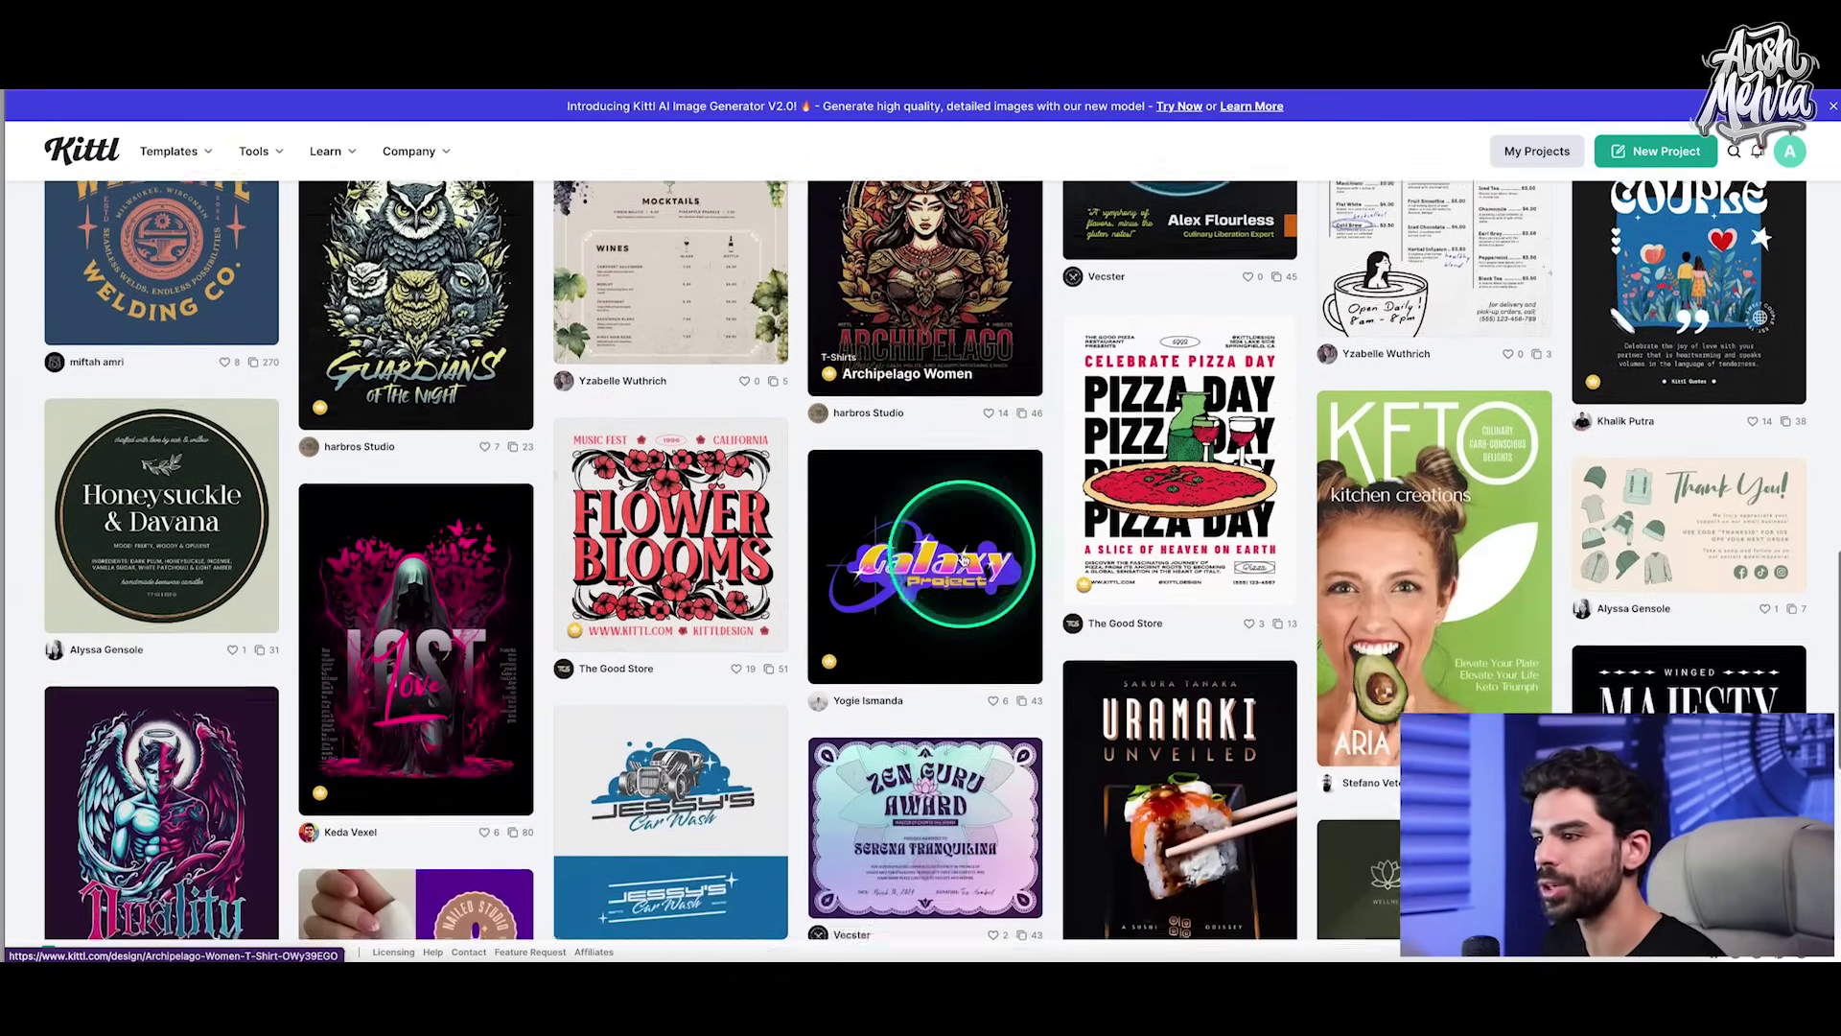
pyautogui.scroll(-5, 980, 573)
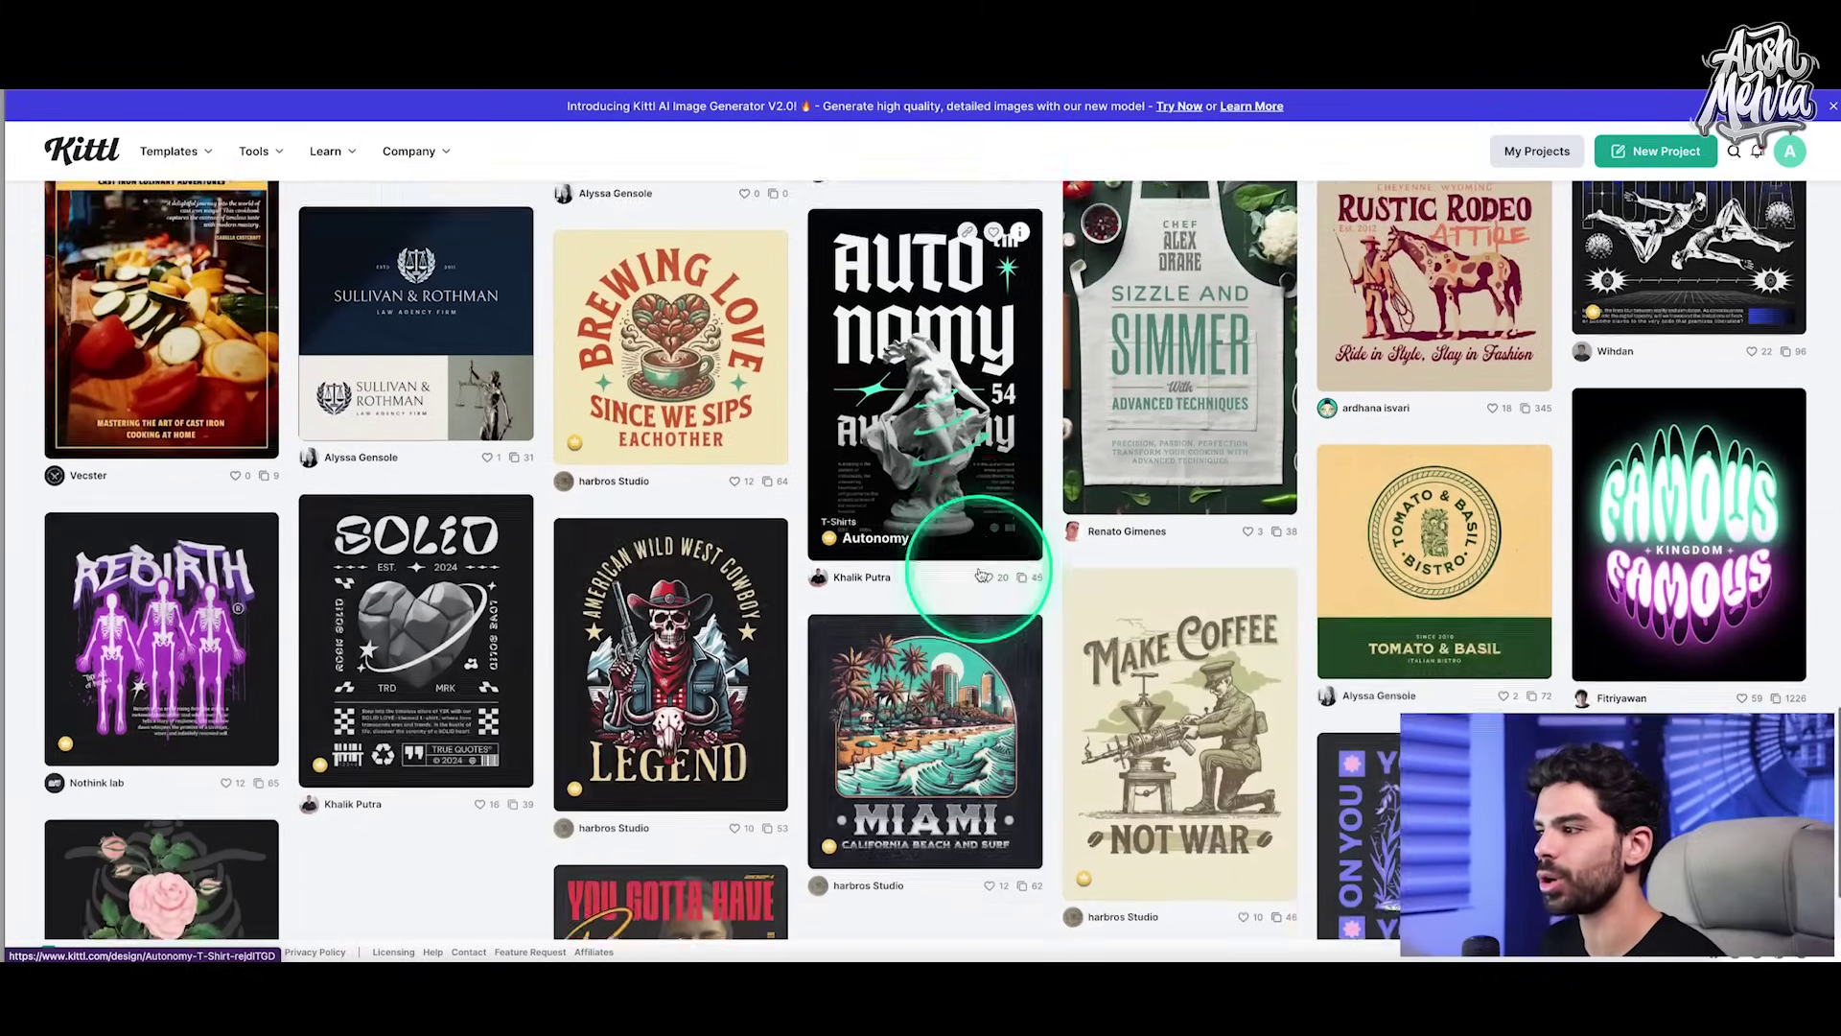
pyautogui.scroll(1, 980, 574)
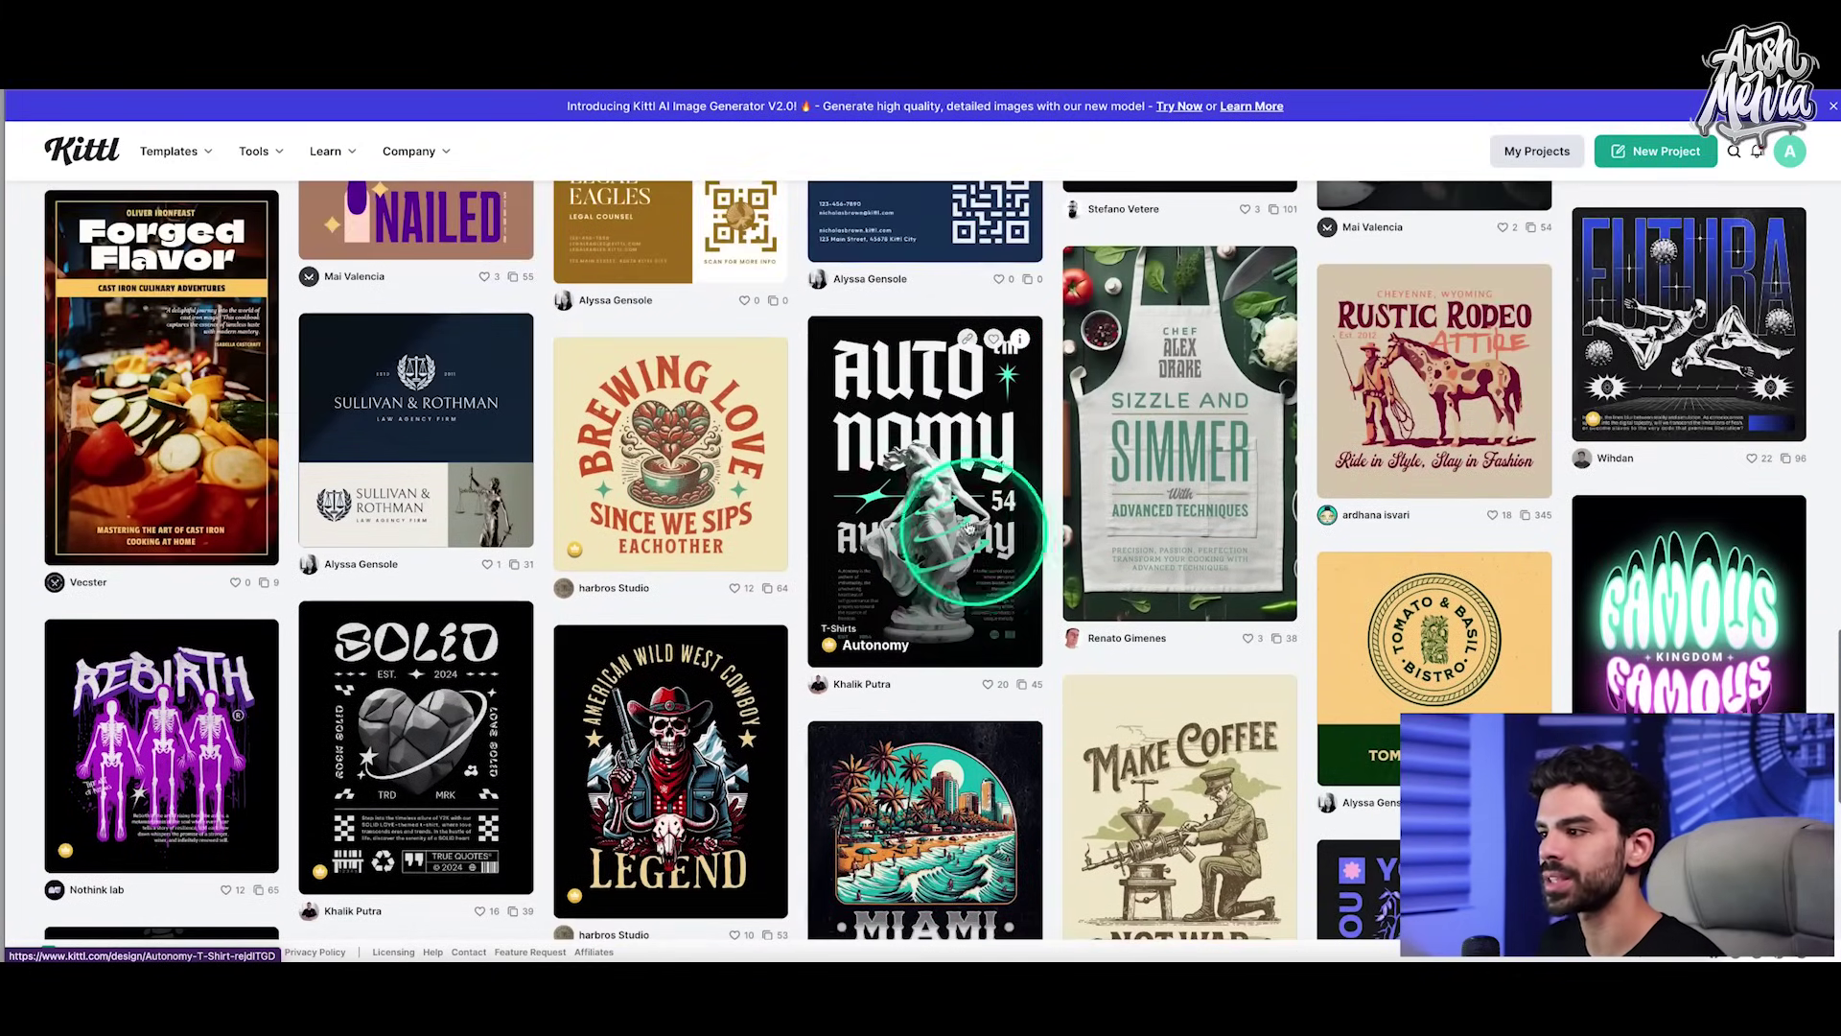
pyautogui.scroll(10, 988, 501)
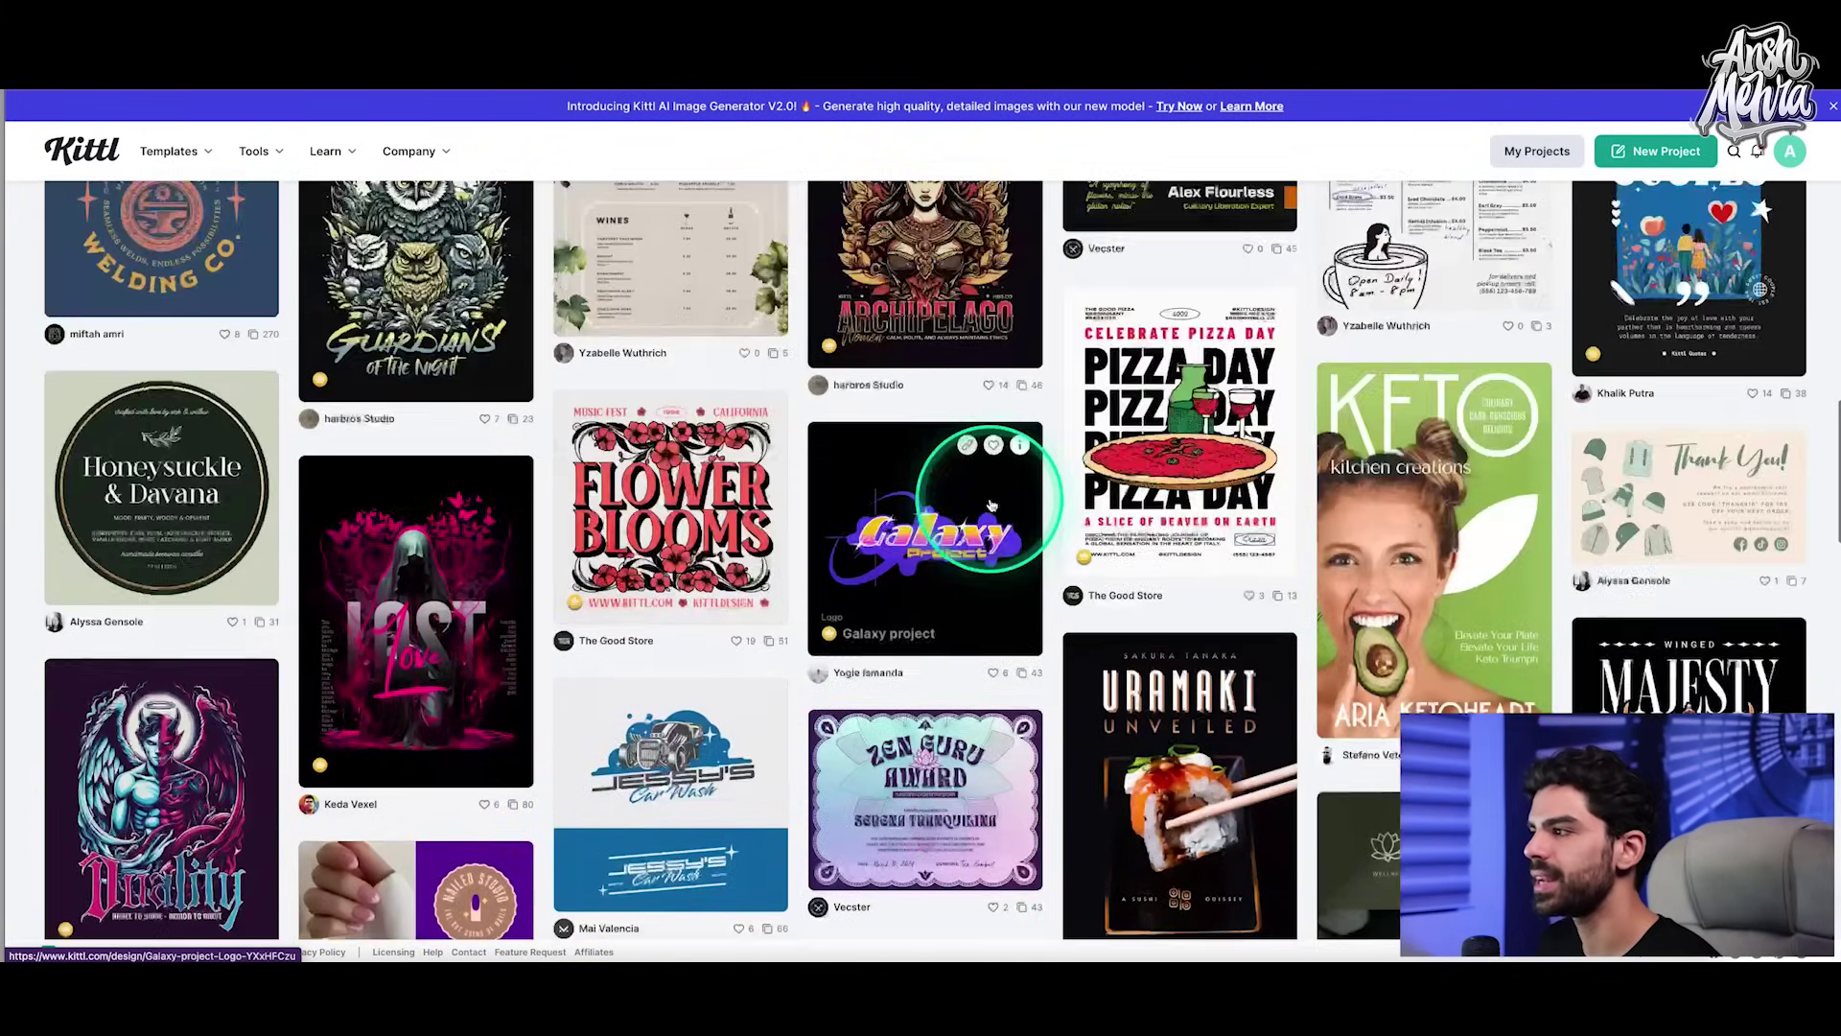
pyautogui.scroll(10, 991, 505)
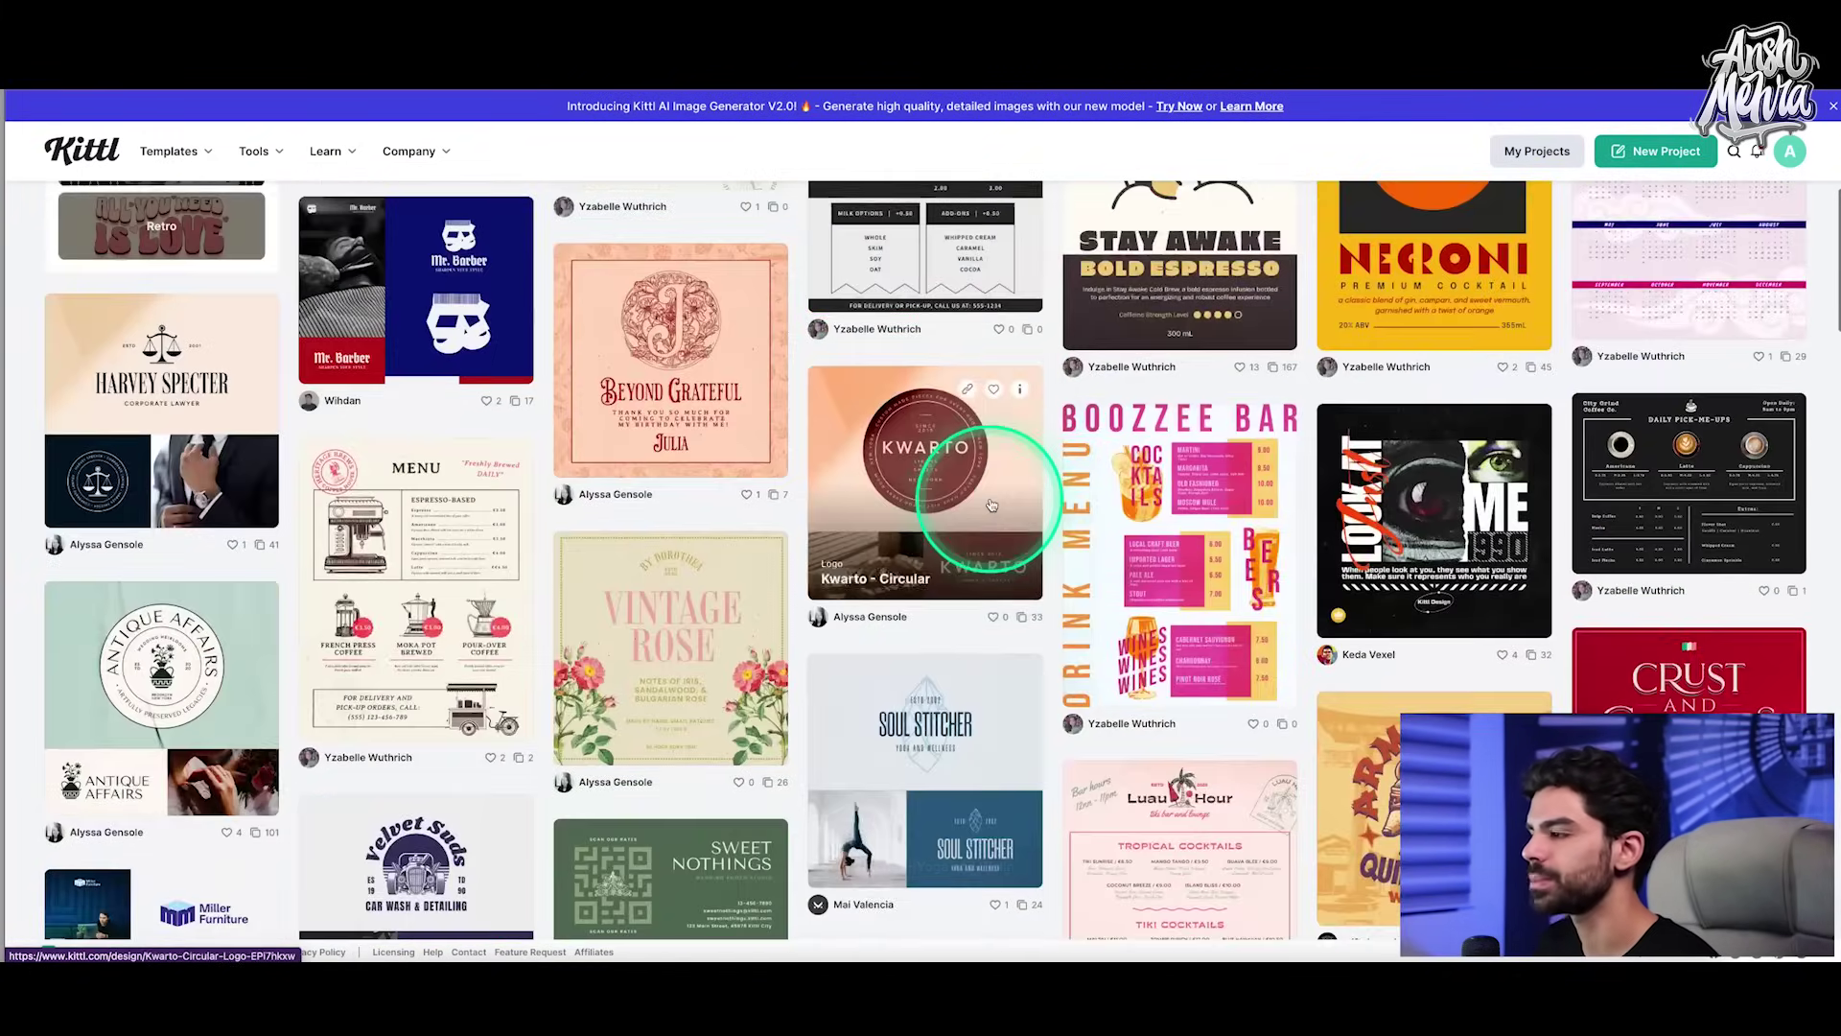
pyautogui.click(1402, 513)
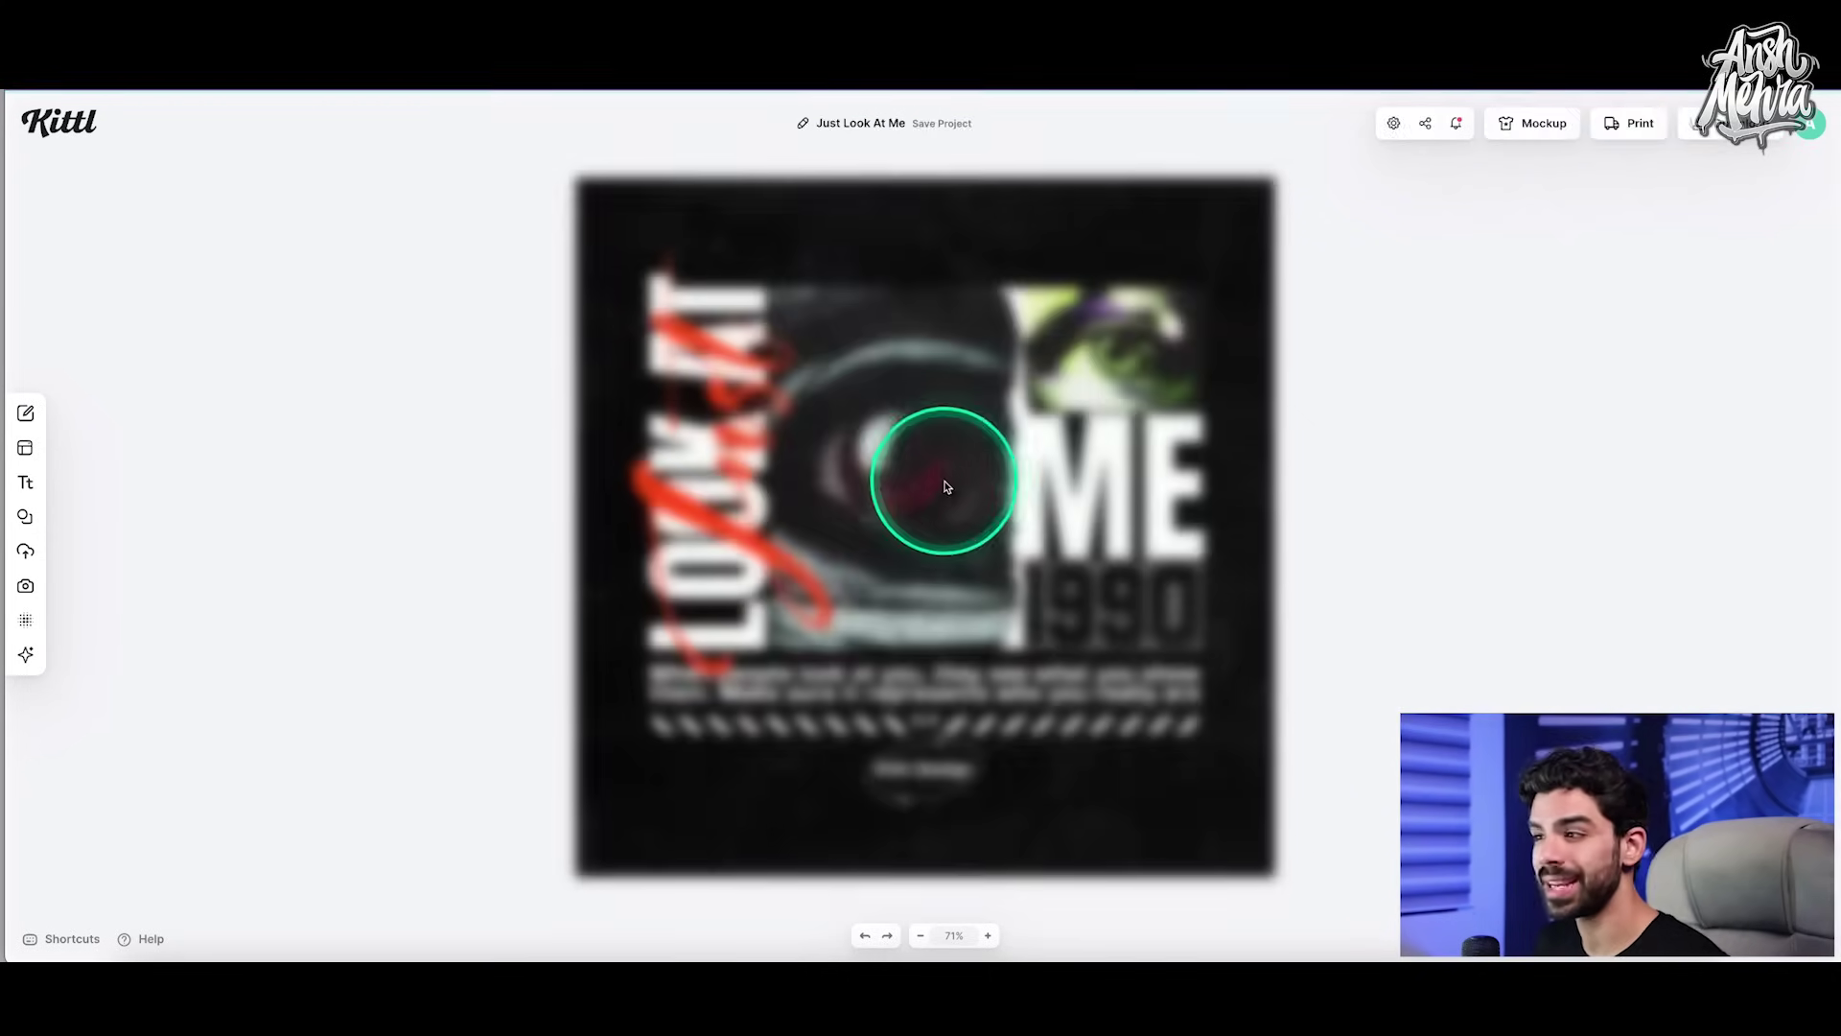
# Step: Select the ME text and the masked eye photo to inspect the template's elements
pyautogui.click(1100, 468)
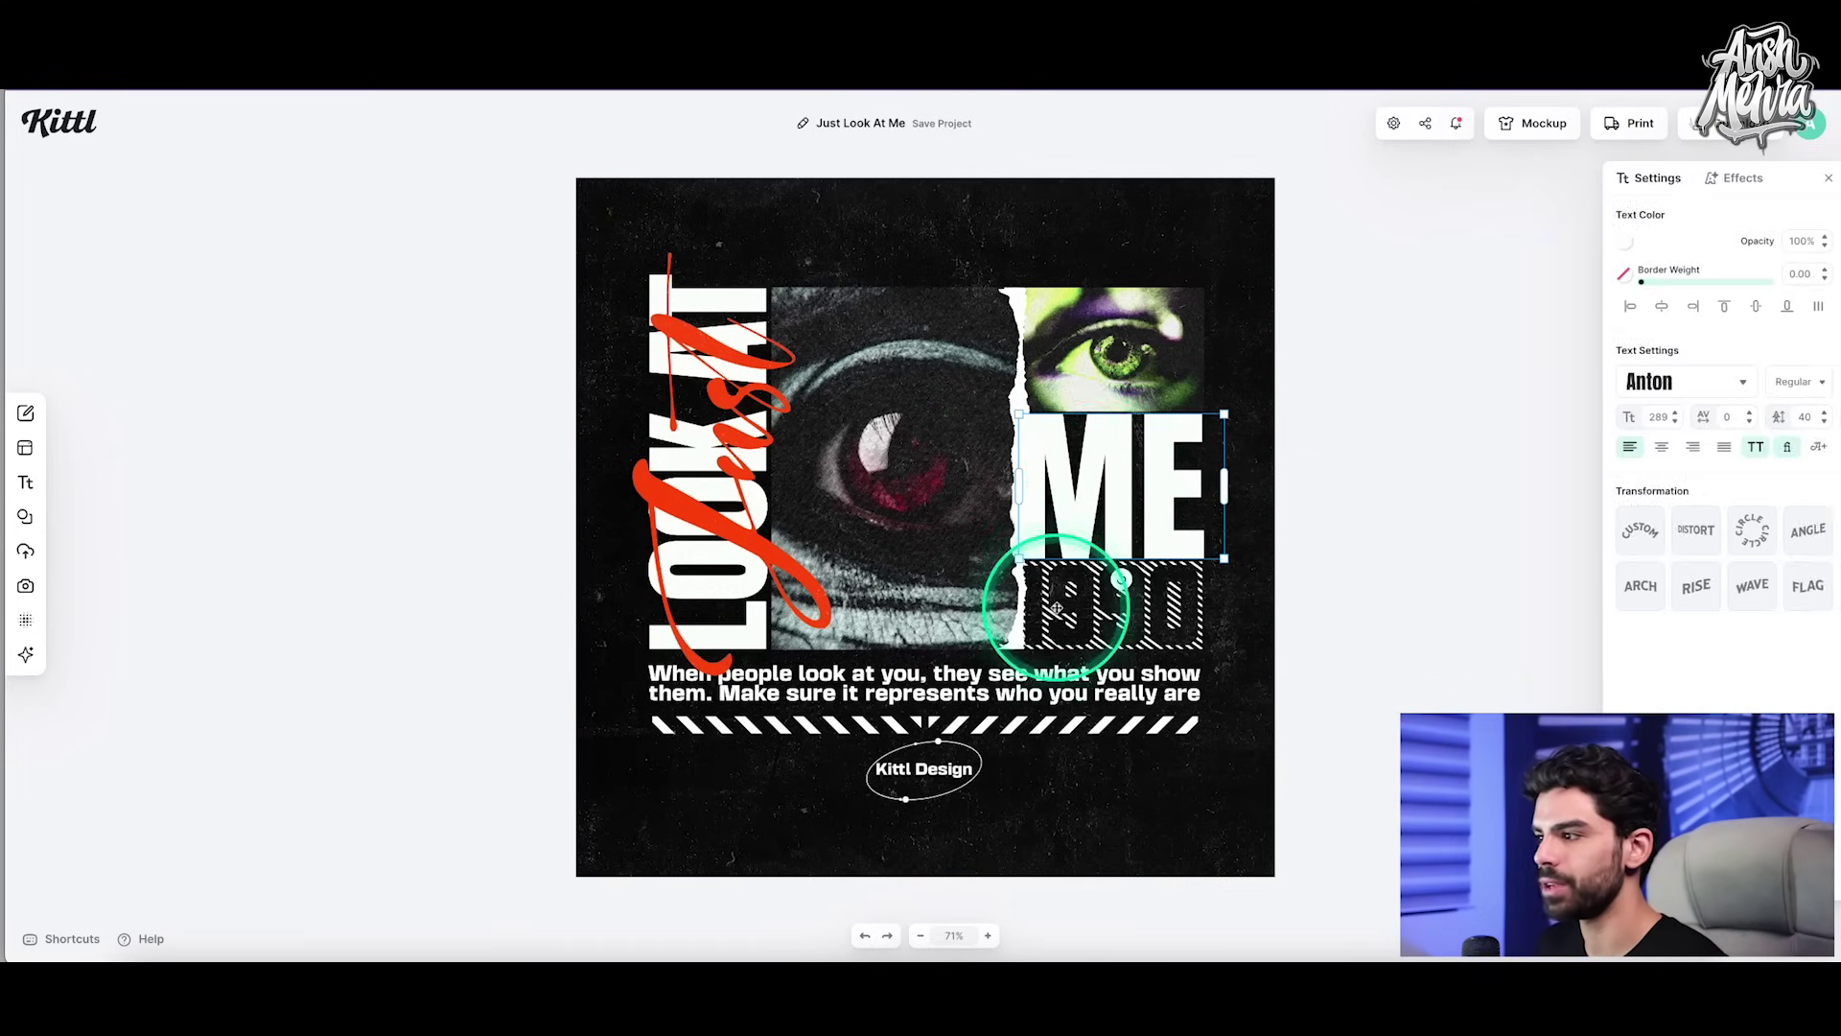
pyautogui.click(1074, 578)
pyautogui.click(862, 458)
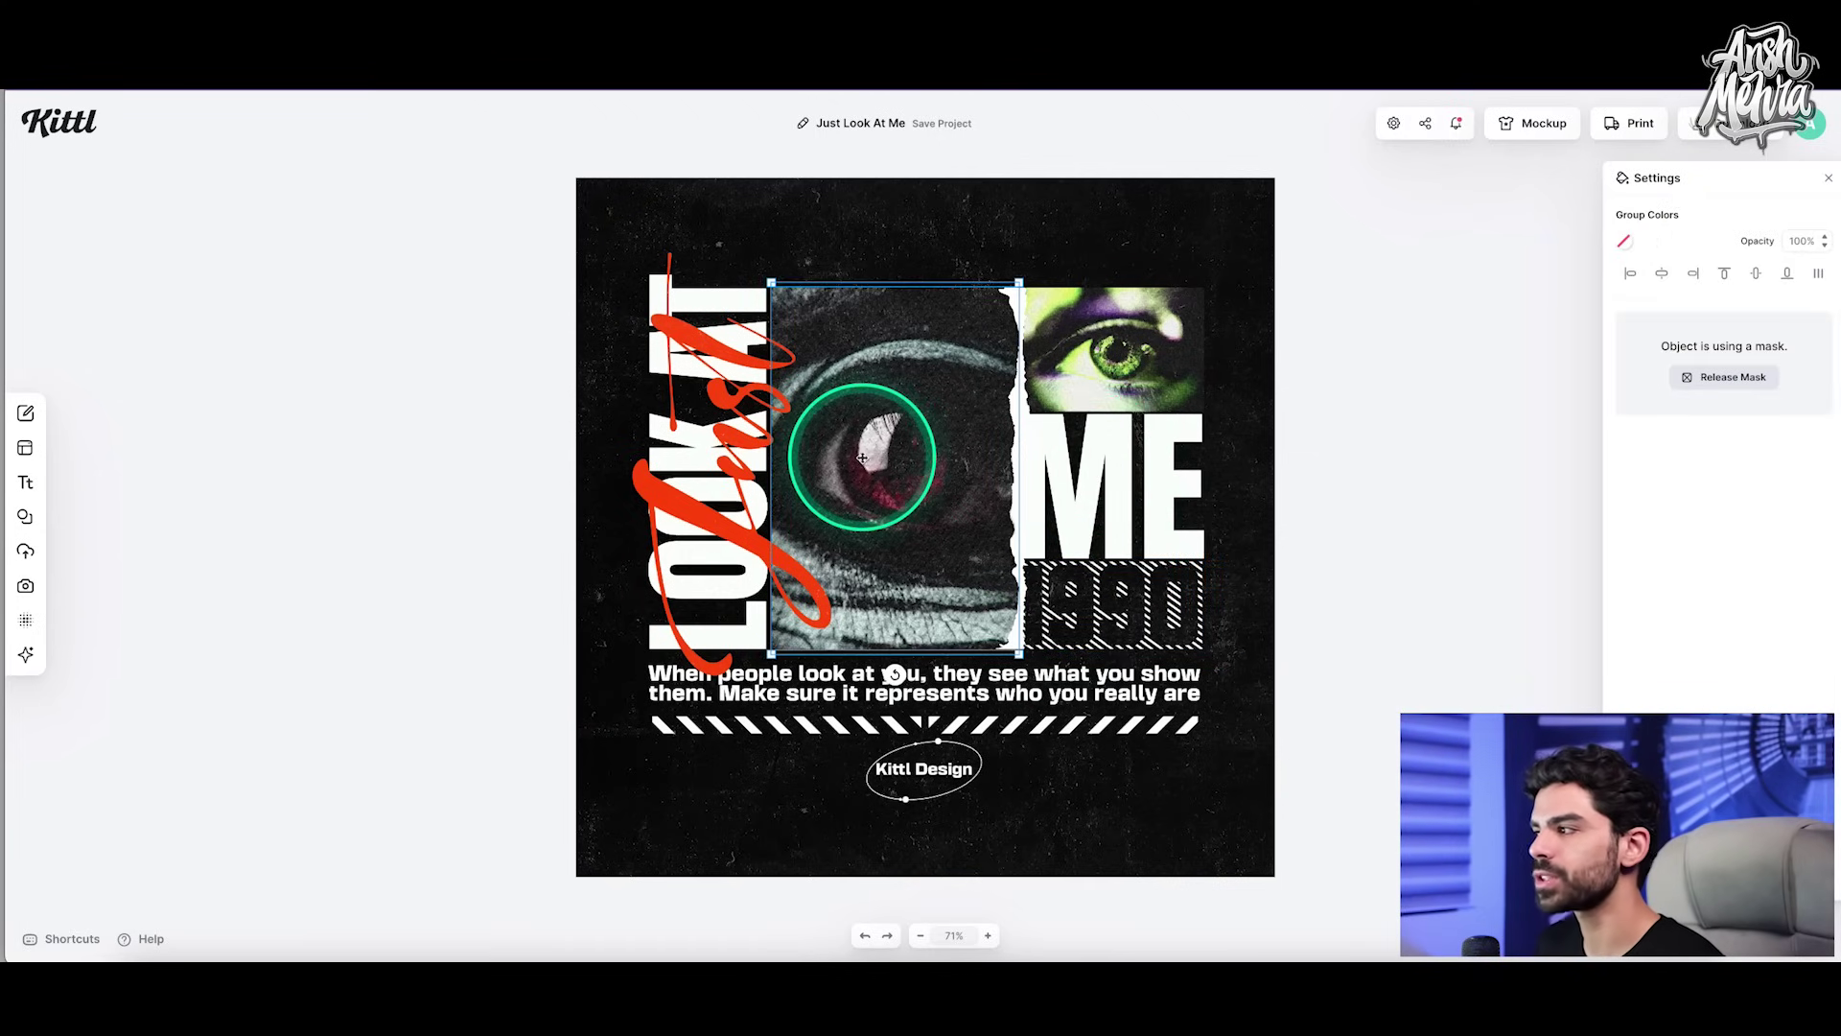
pyautogui.click(862, 457)
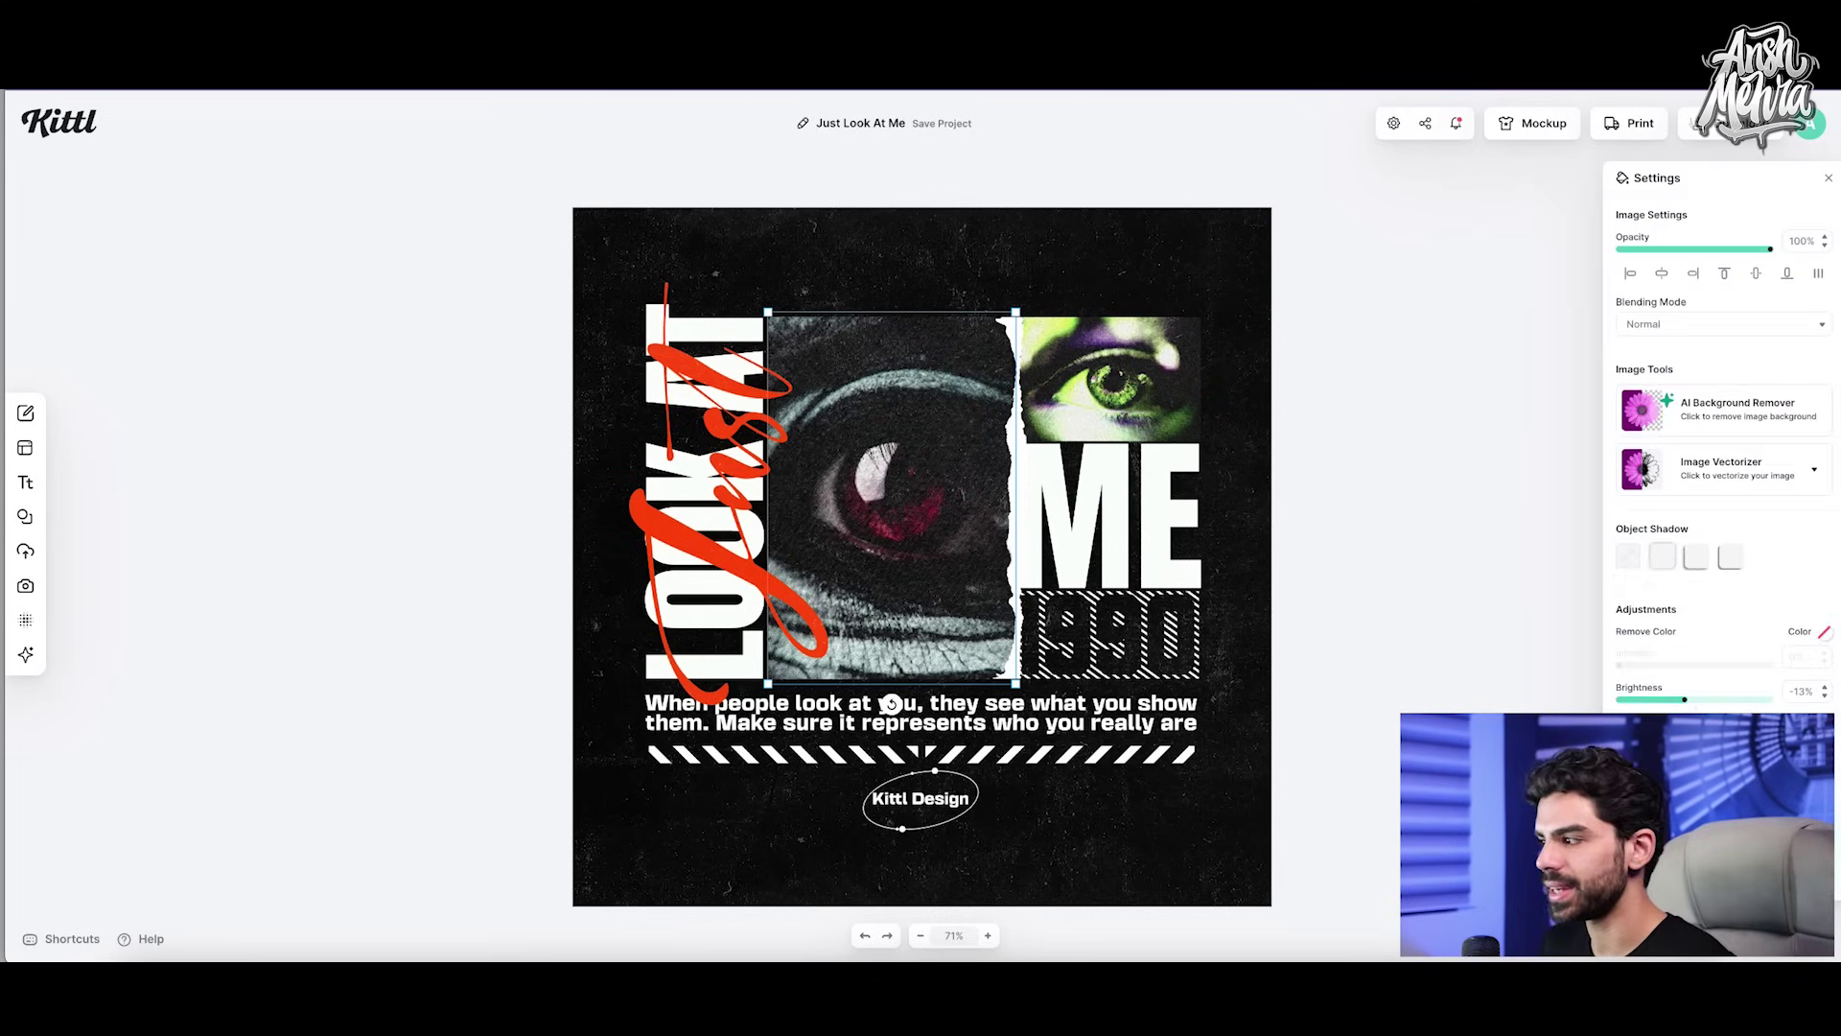
pyautogui.click(953, 521)
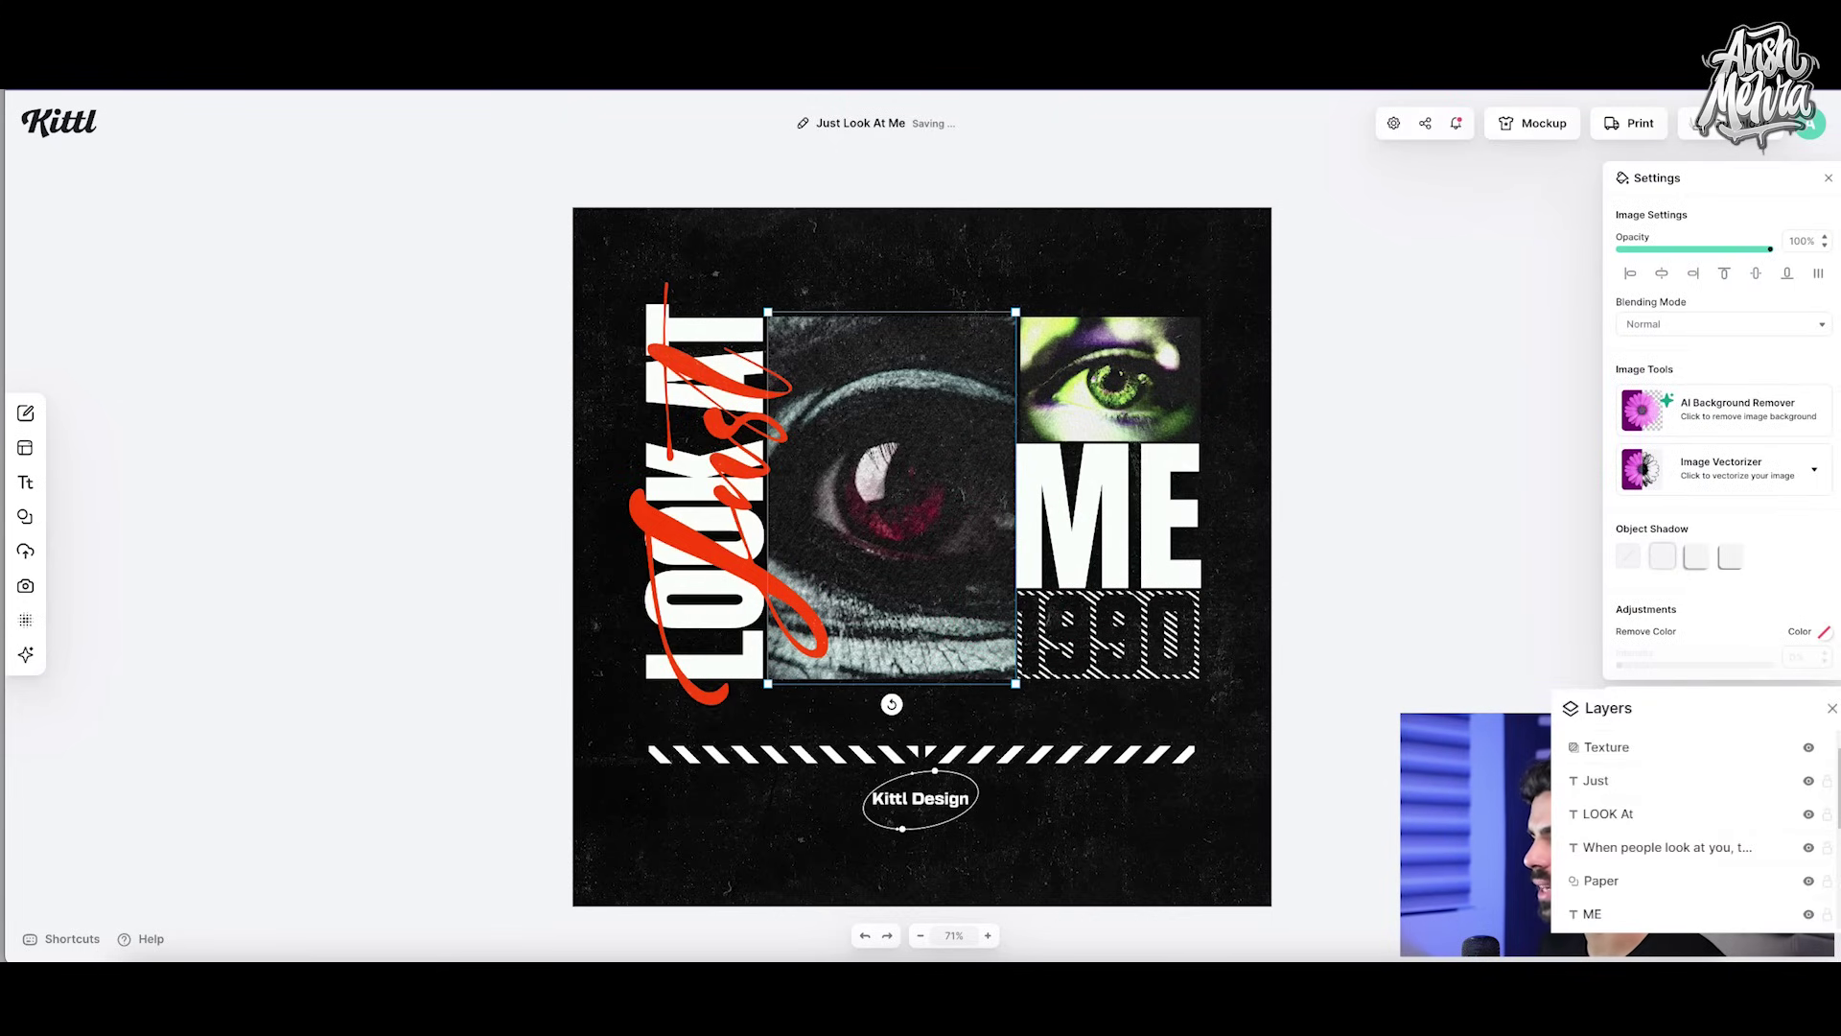
# Step: Change the red script word 'Just' to the Aerillyo font
pyautogui.click(844, 496)
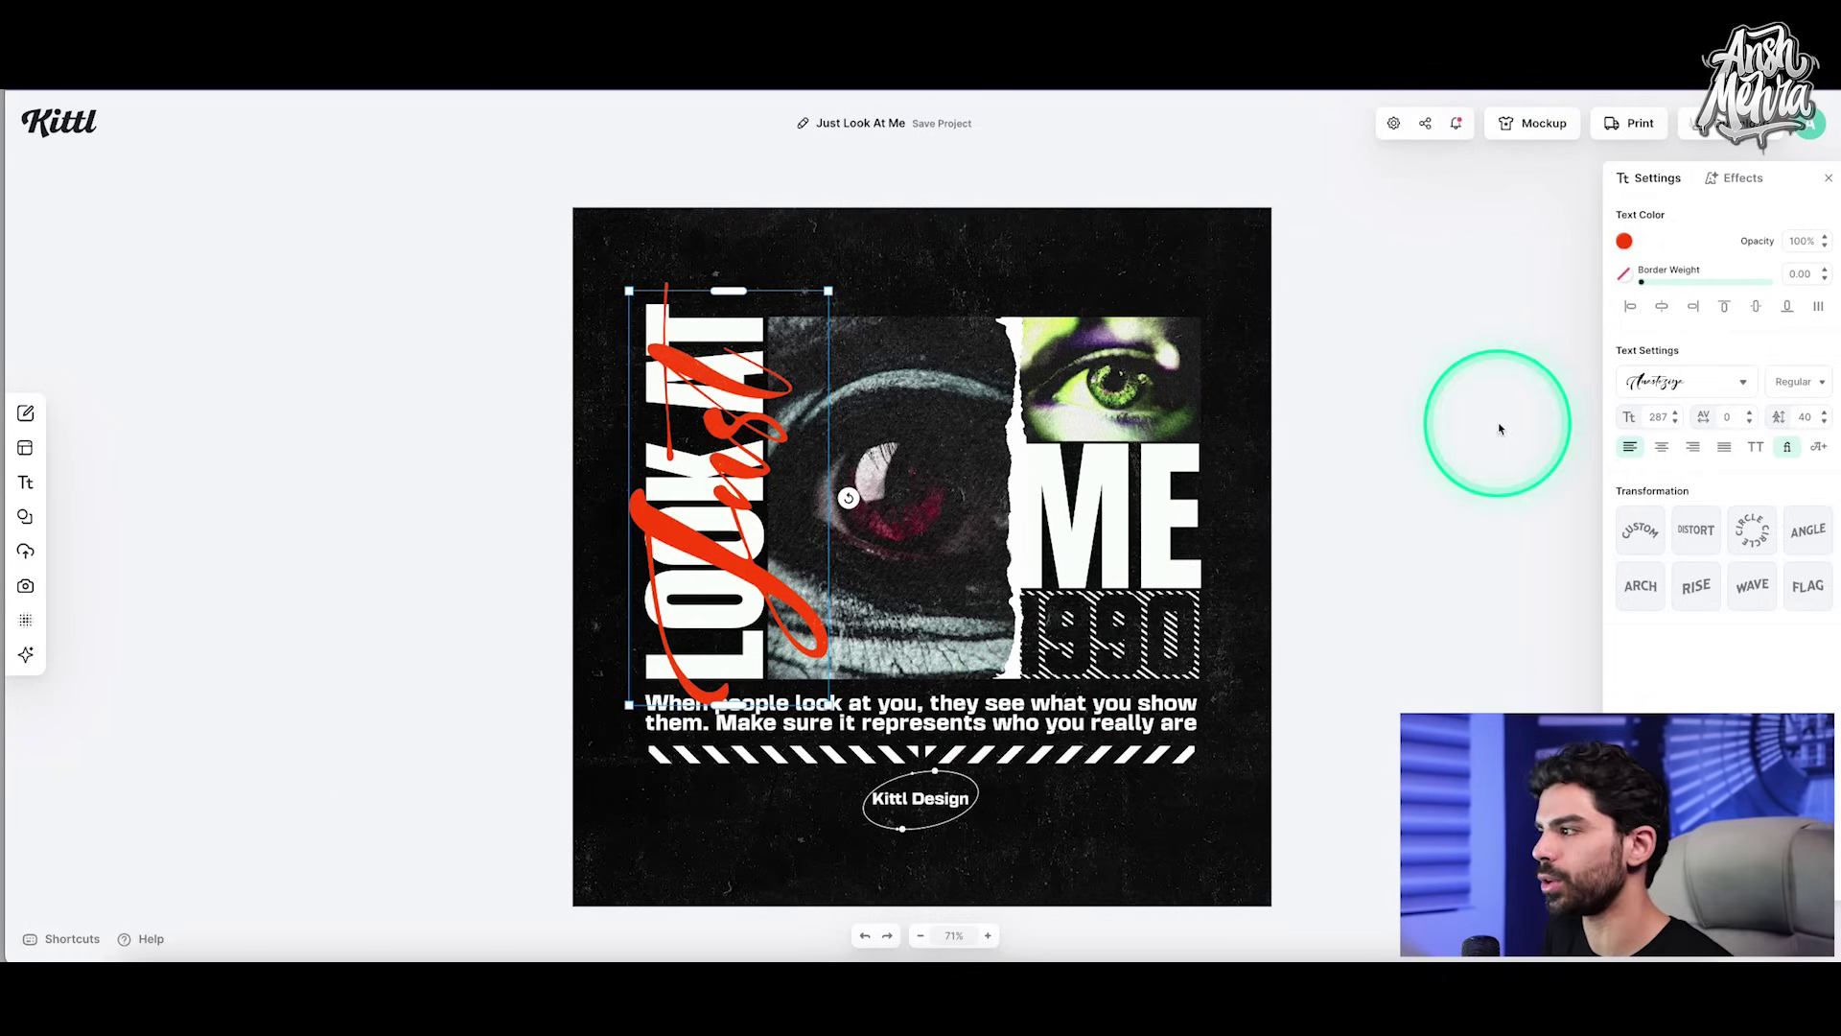
pyautogui.click(1656, 386)
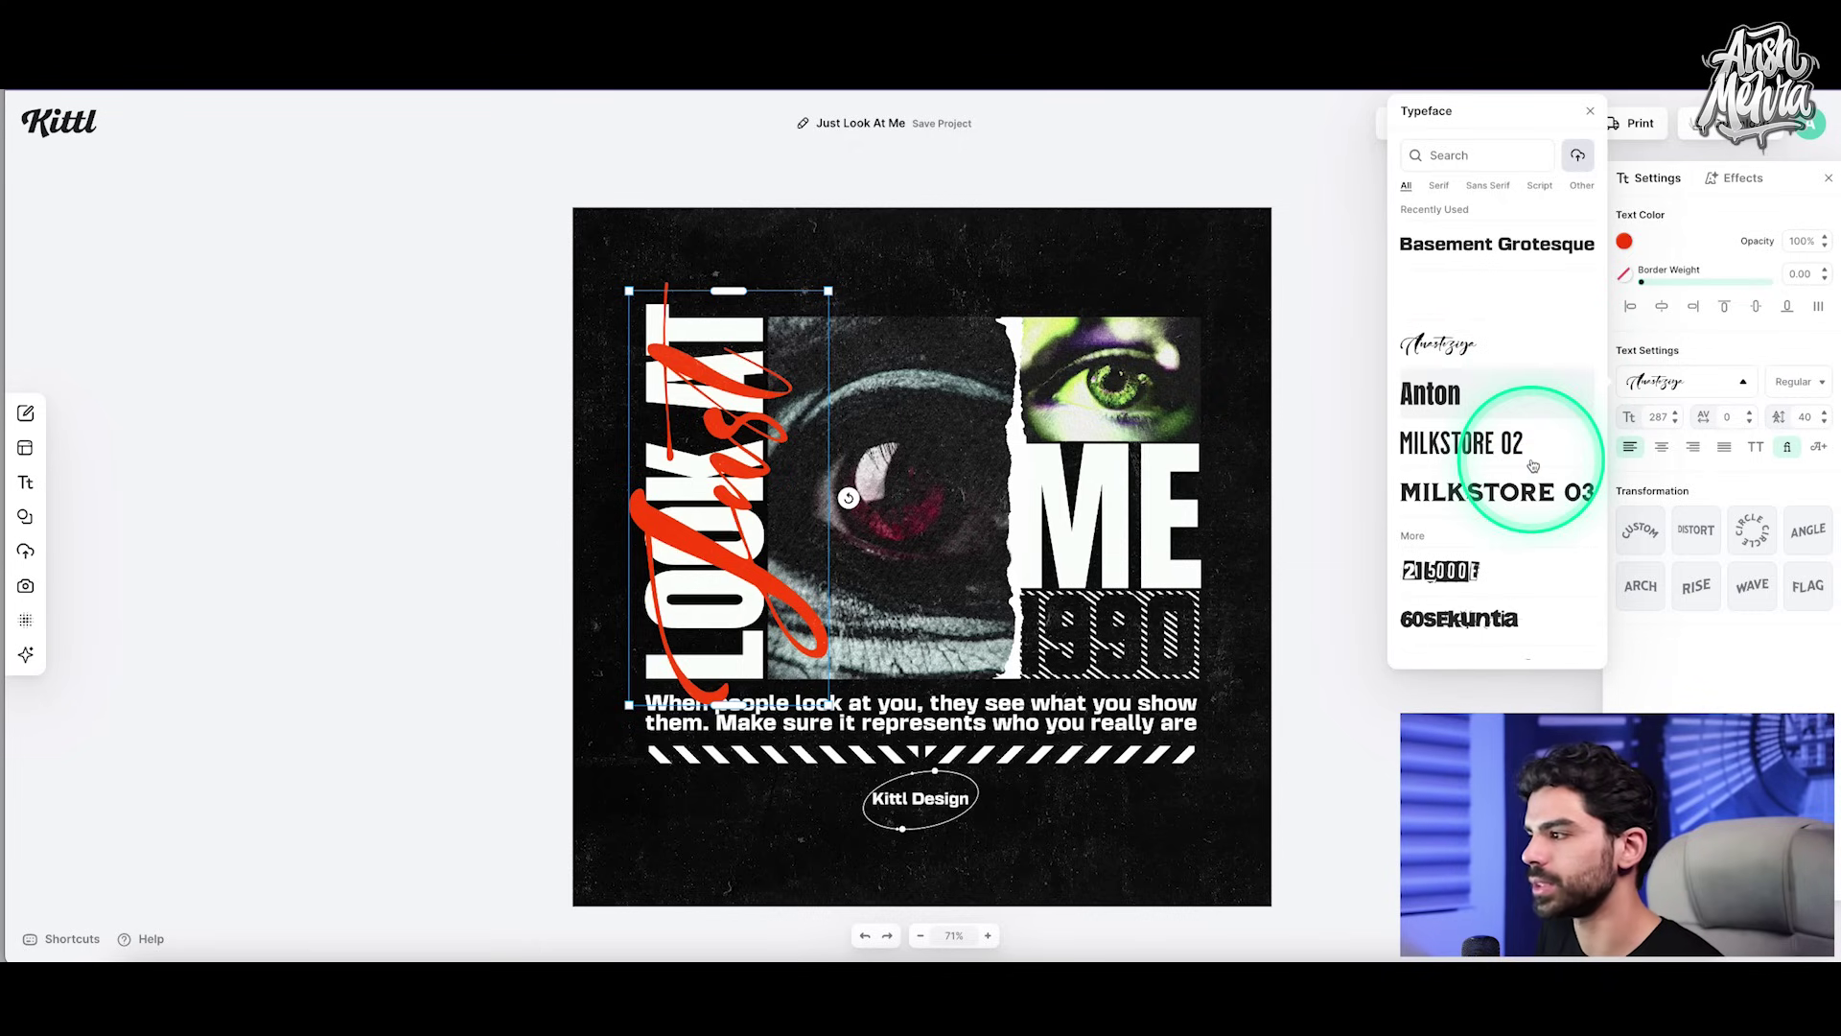
pyautogui.scroll(-2, 1533, 465)
pyautogui.scroll(-6, 1533, 465)
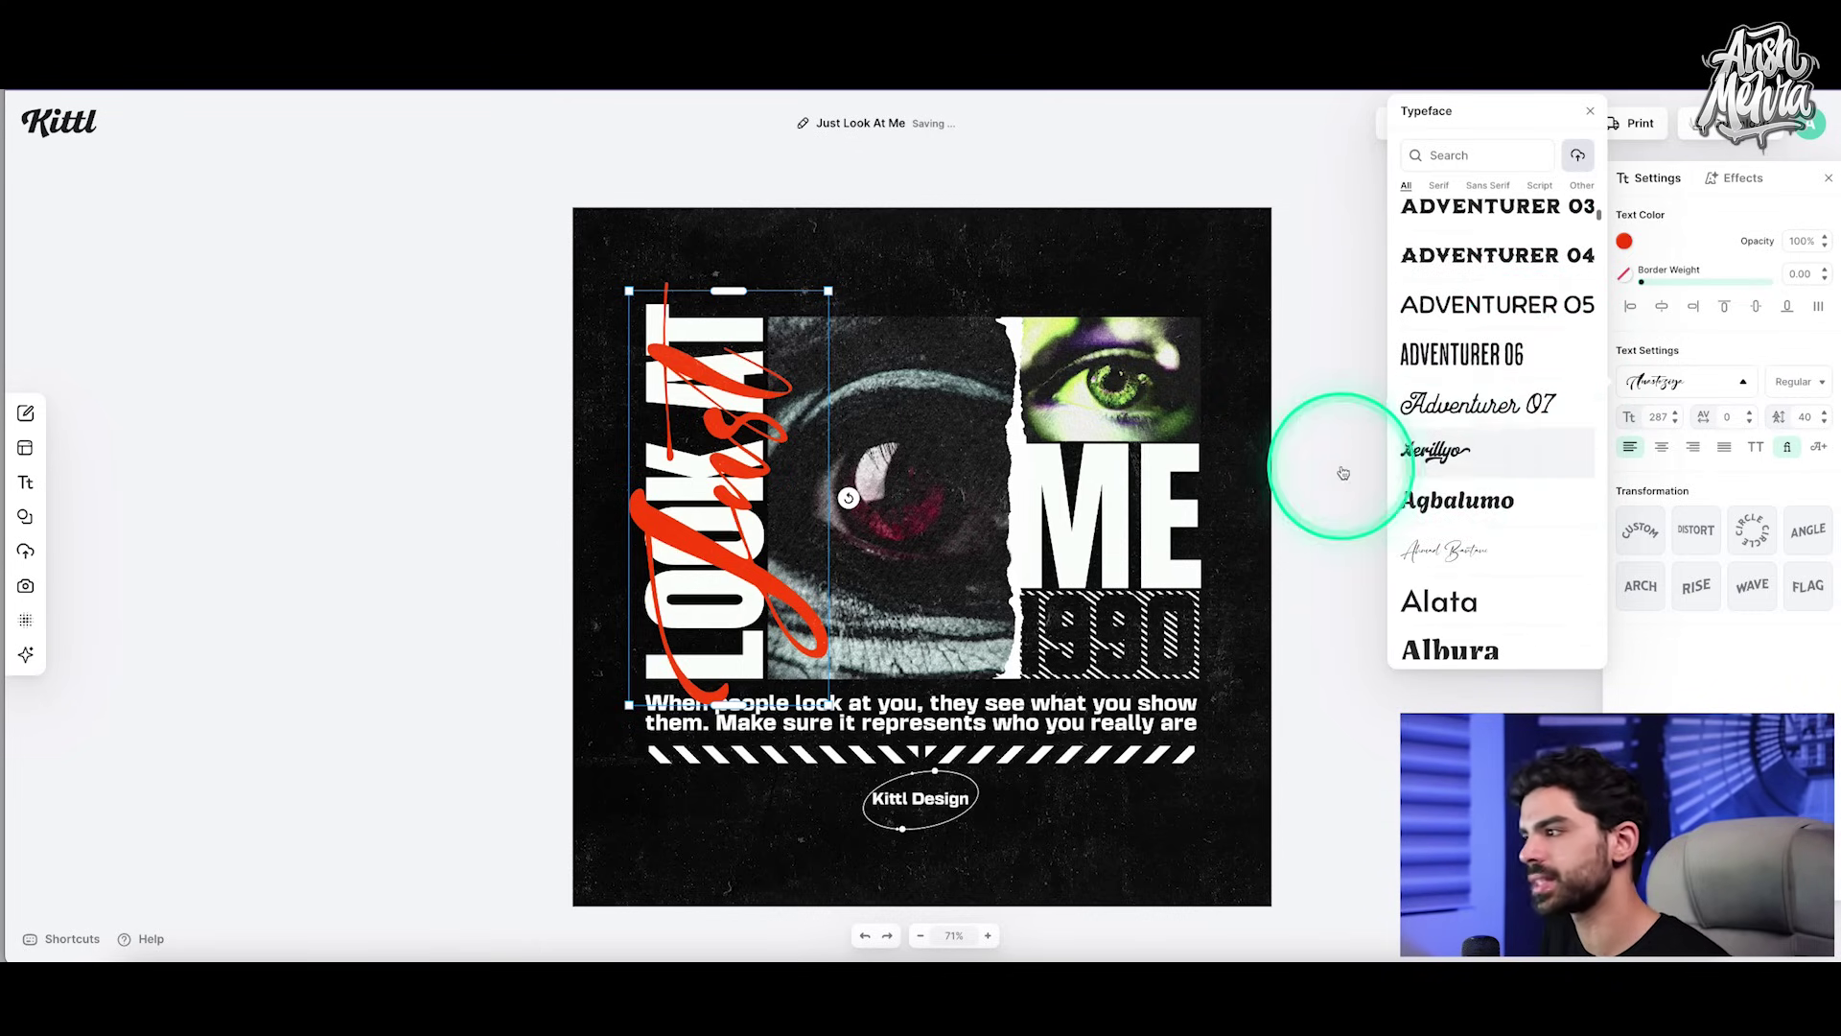
pyautogui.click(1401, 466)
pyautogui.click(1344, 470)
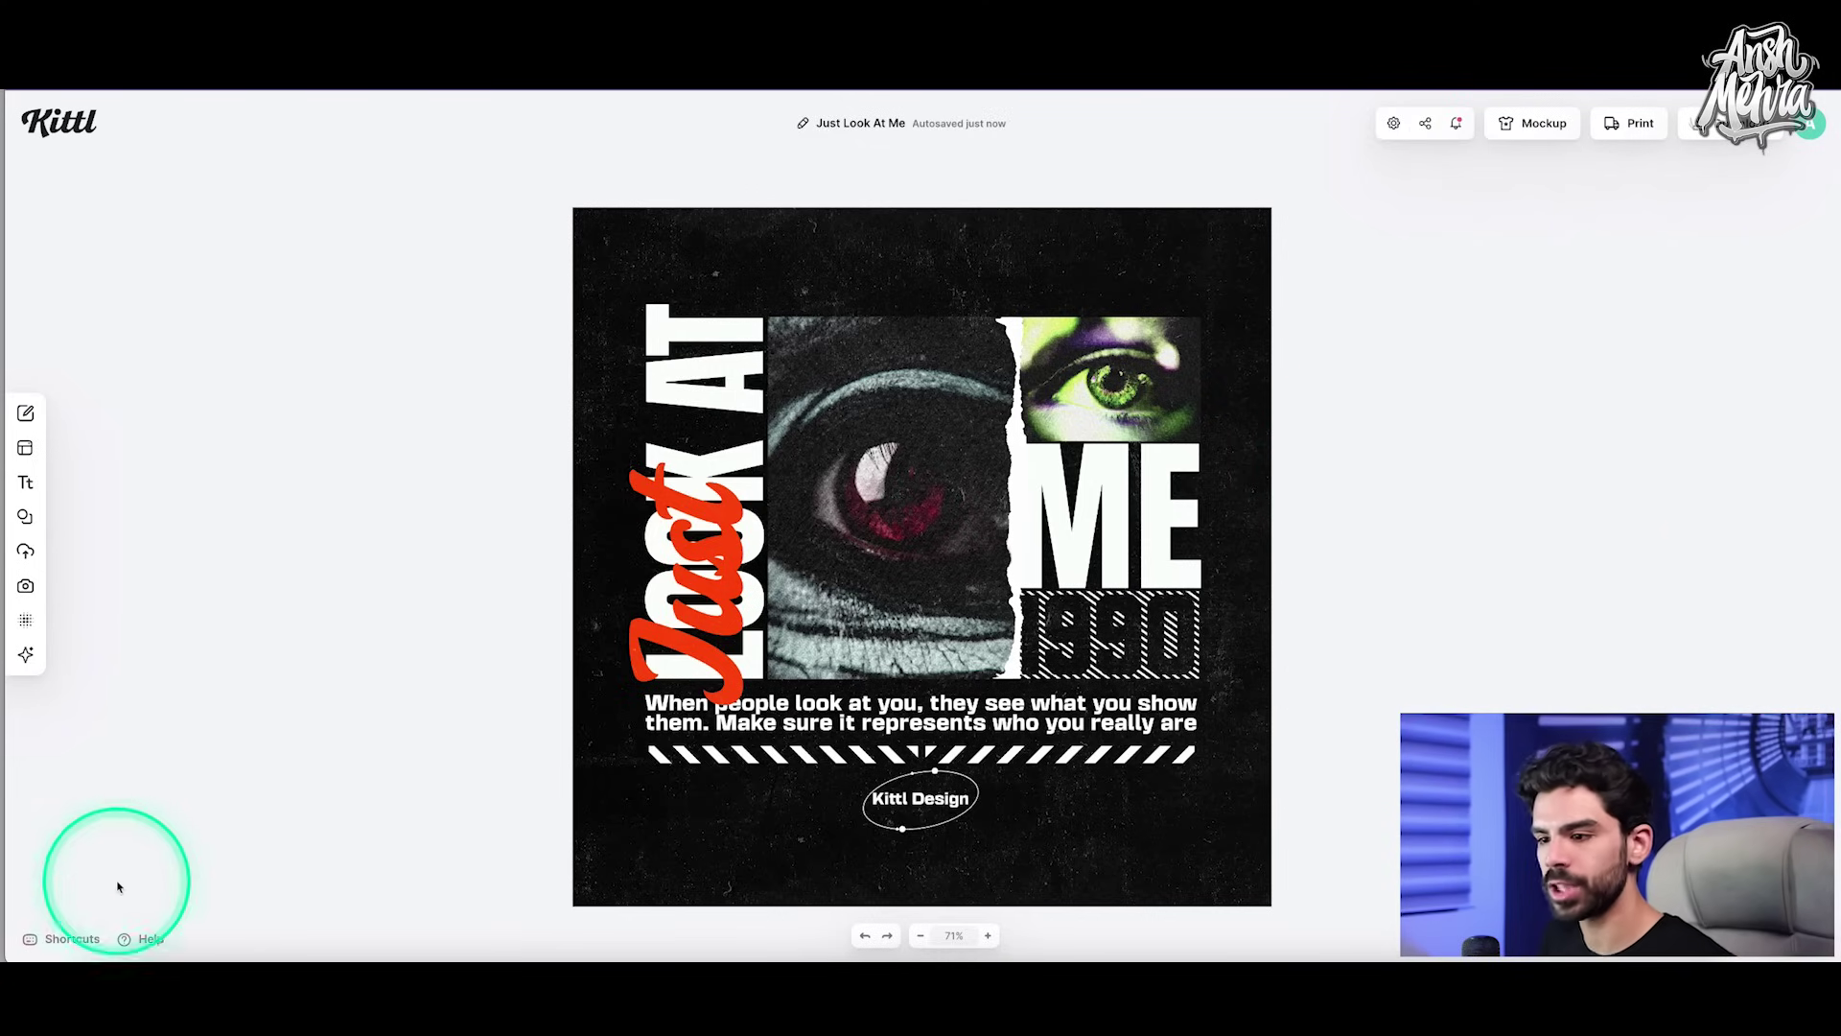
# Step: Look over the keyboard shortcuts list, then go to the graphic design tutorials page via Help
pyautogui.click(72, 940)
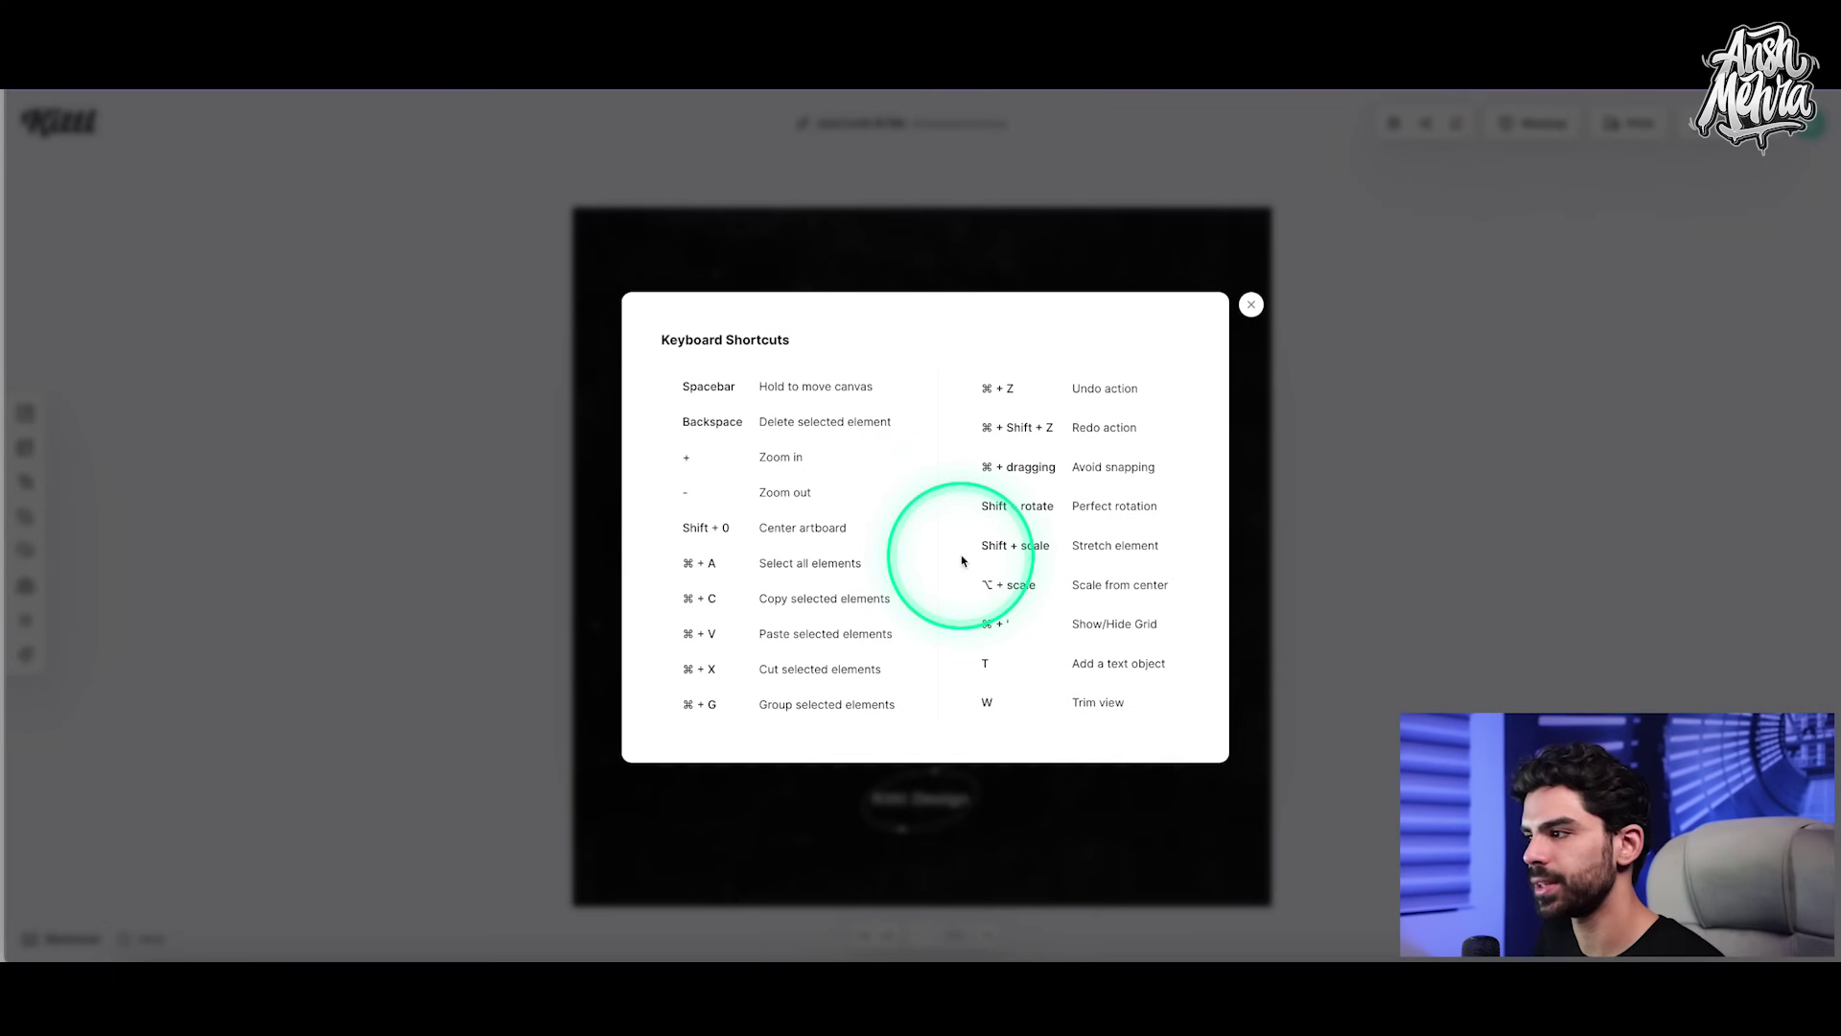
pyautogui.click(1250, 305)
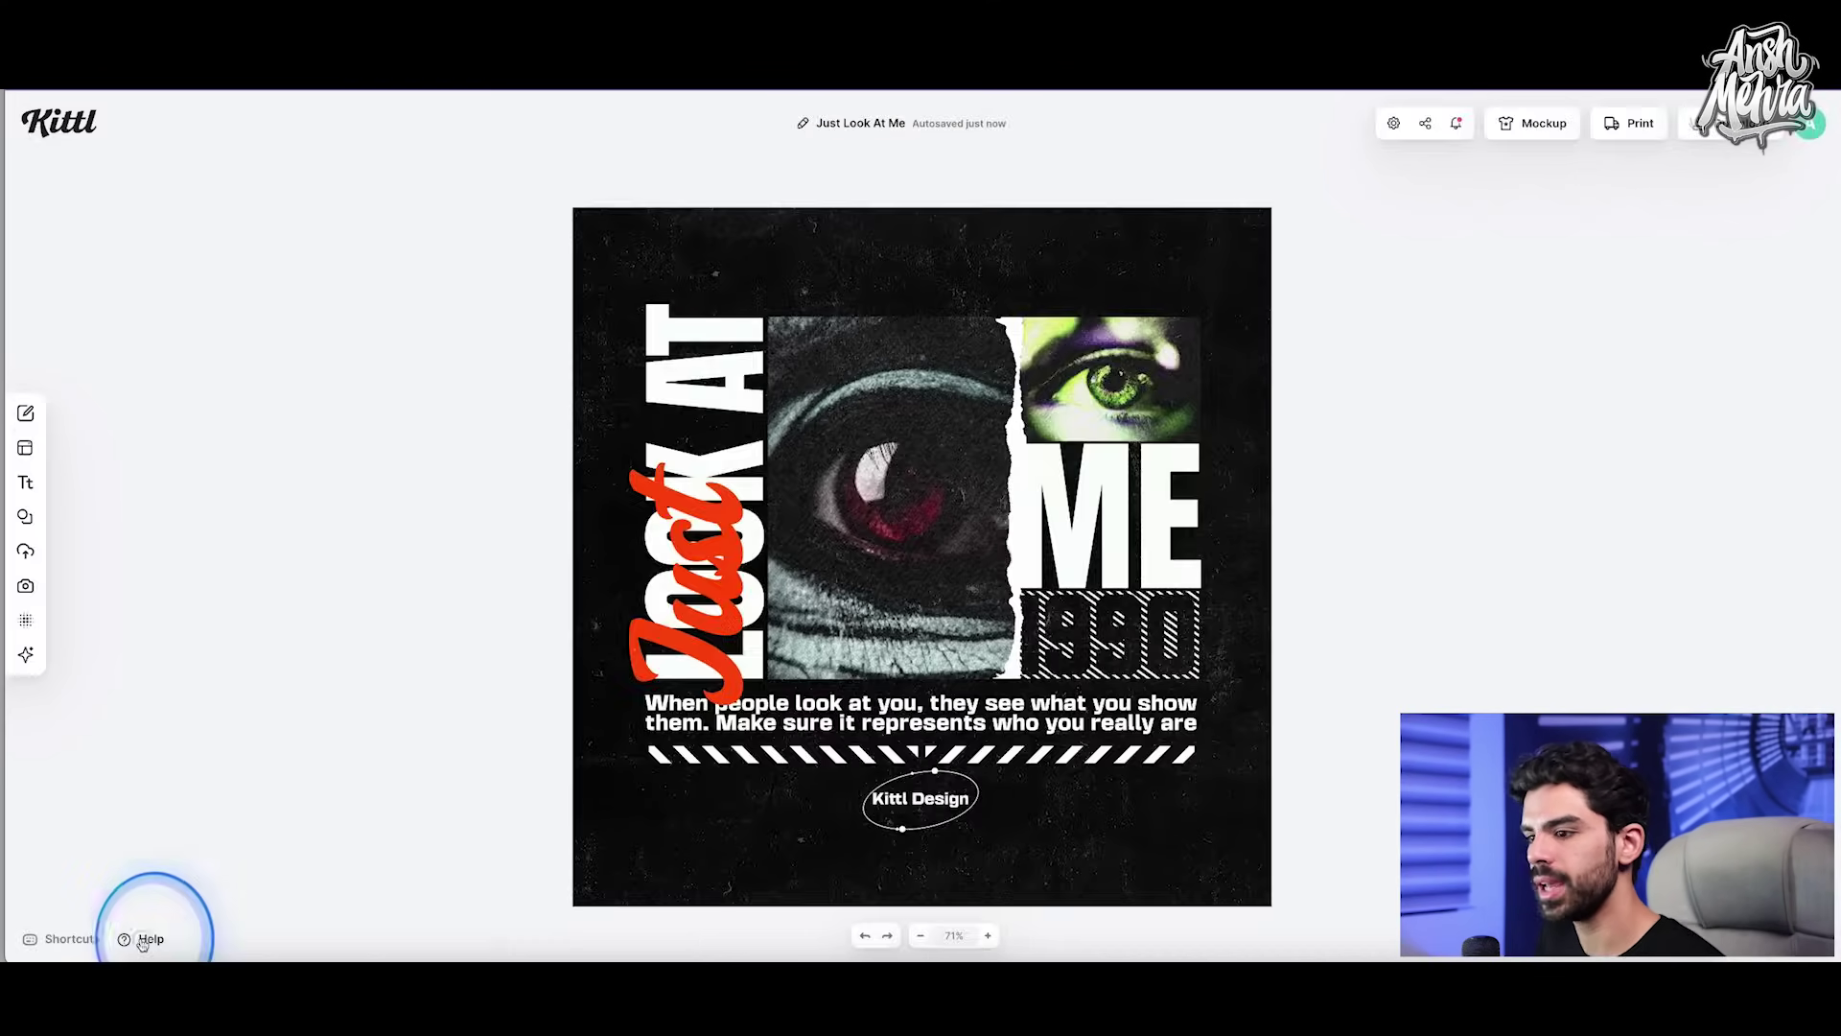
pyautogui.click(145, 940)
pyautogui.click(118, 873)
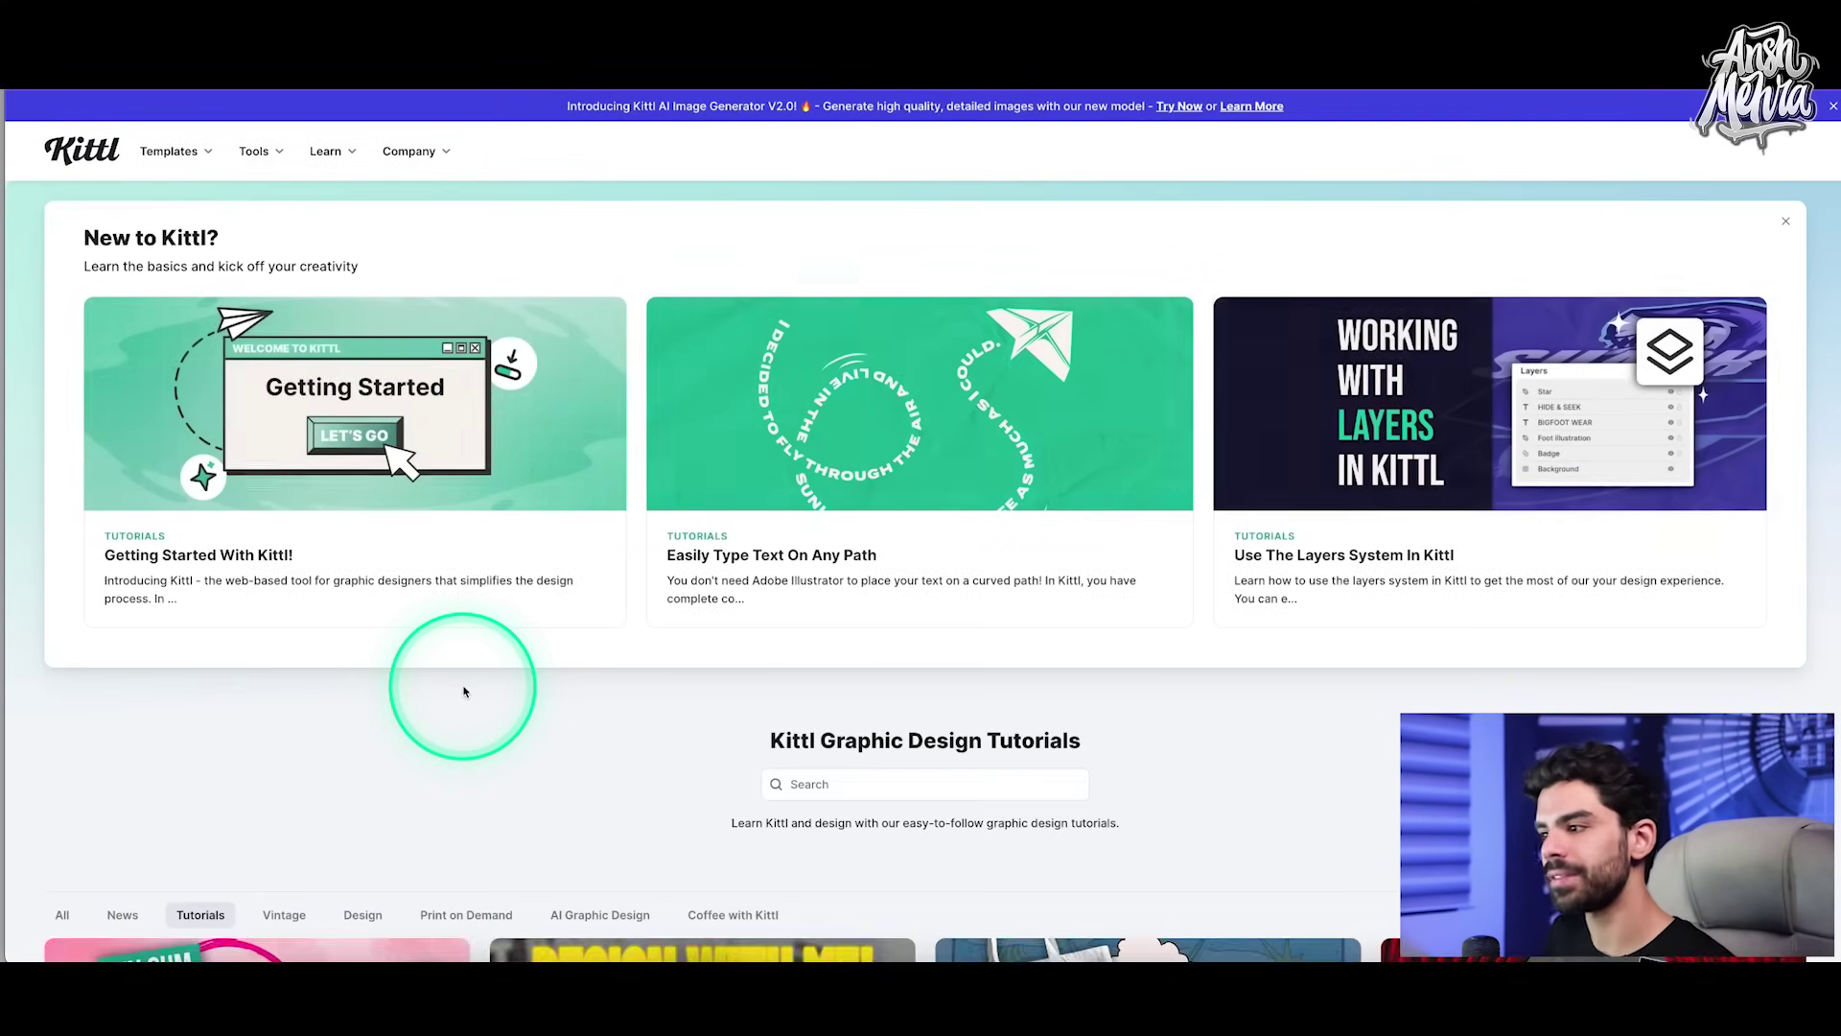
pyautogui.scroll(-10, 463, 691)
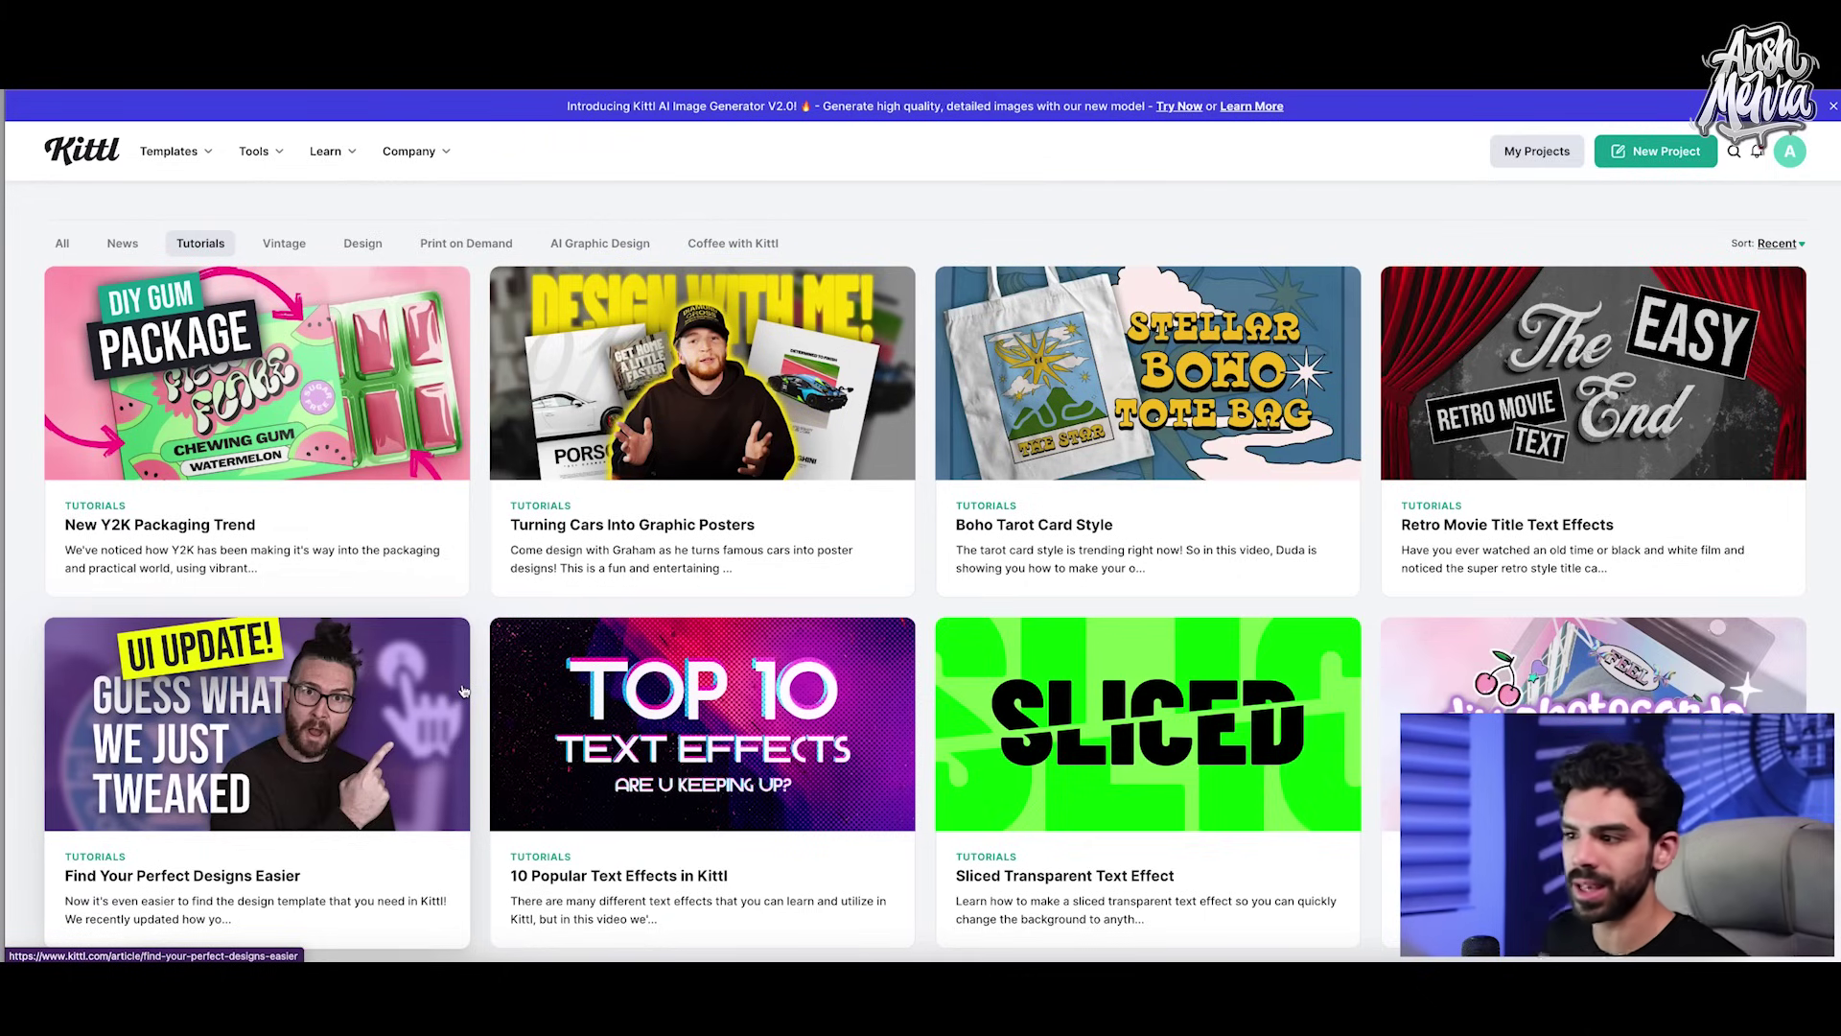
# Step: Filter the tutorials to AI Graphic Design articles and browse the results
pyautogui.scroll(6, 810, 743)
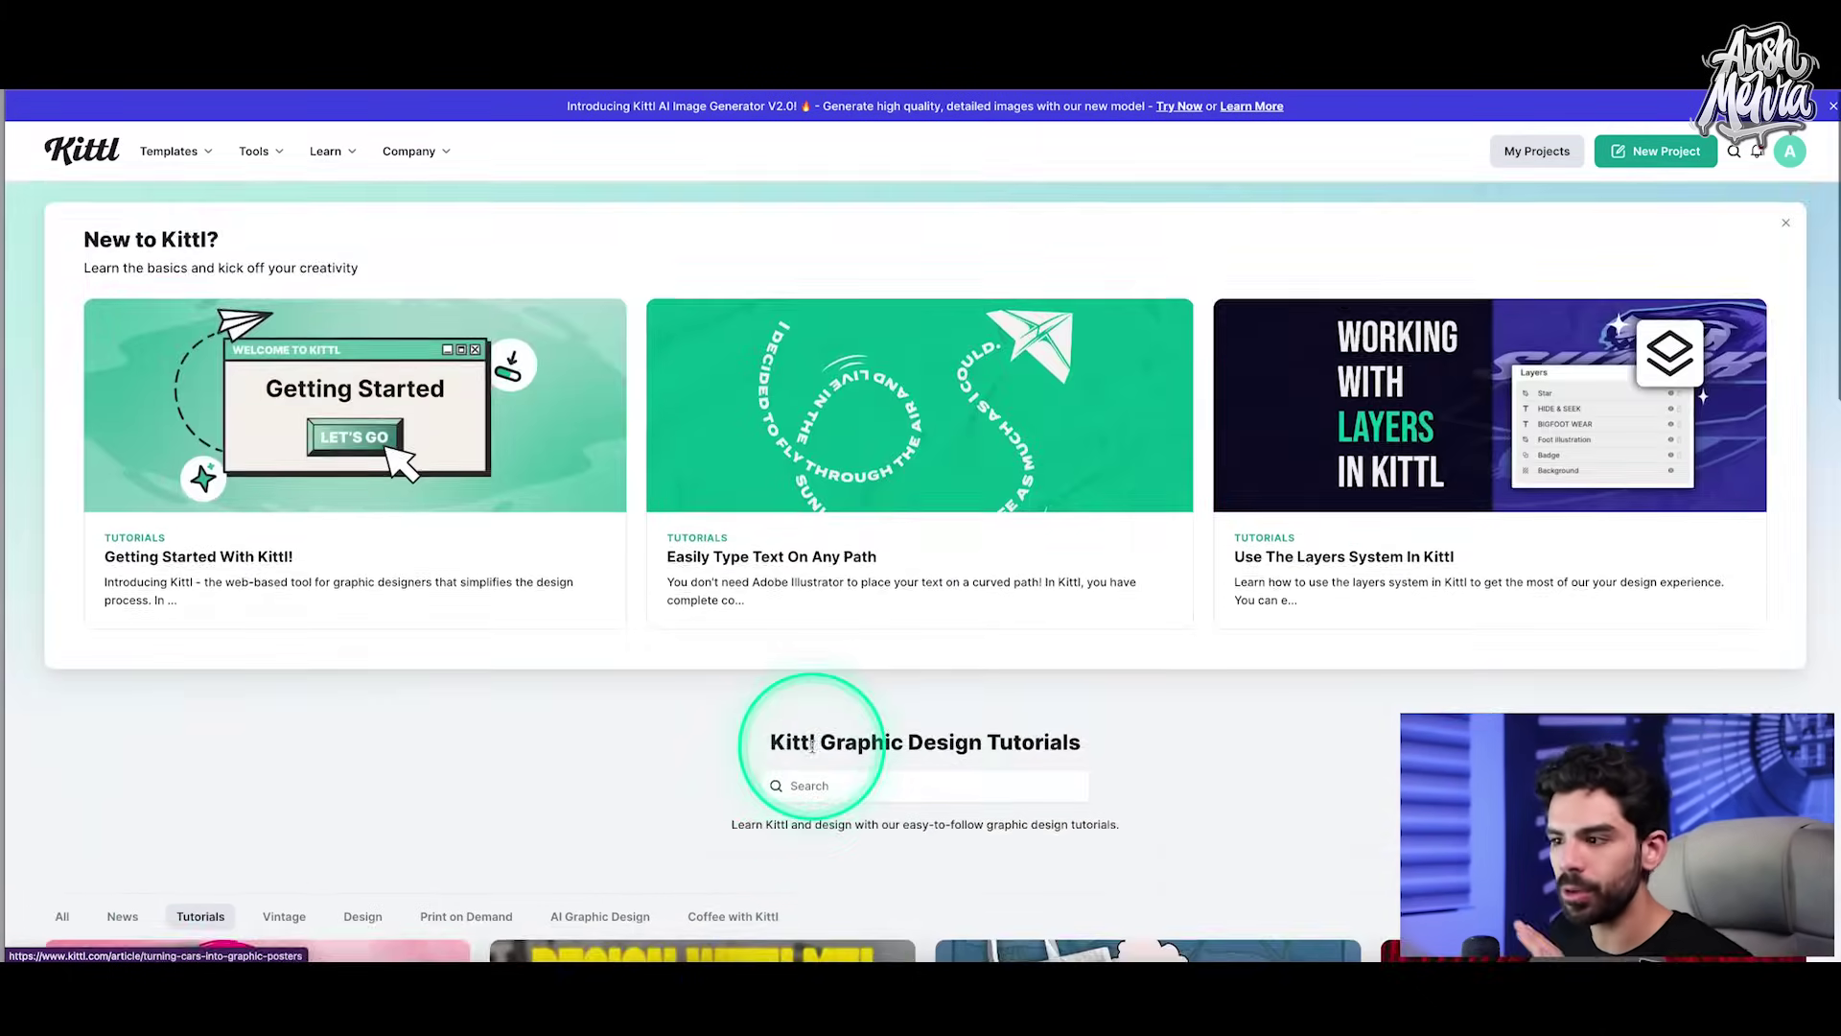
pyautogui.scroll(-4, 812, 746)
pyautogui.click(597, 533)
pyautogui.scroll(-2, 741, 615)
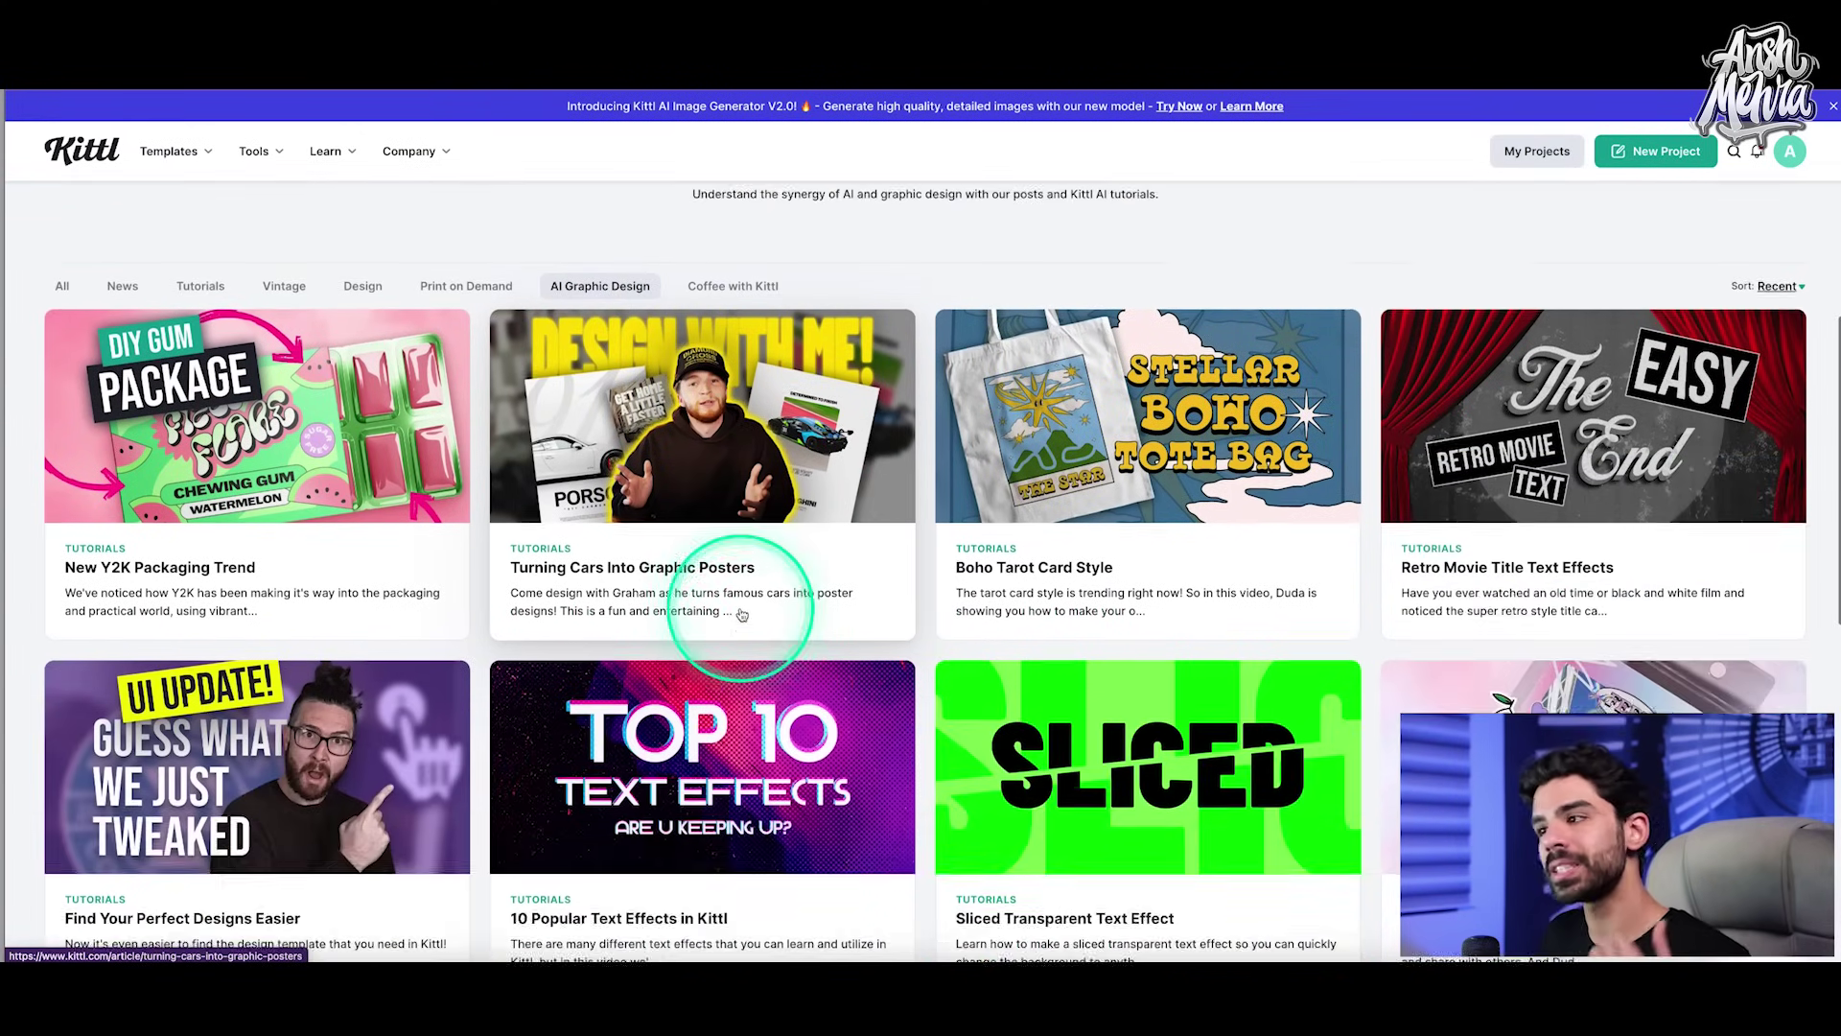
pyautogui.scroll(-1, 742, 615)
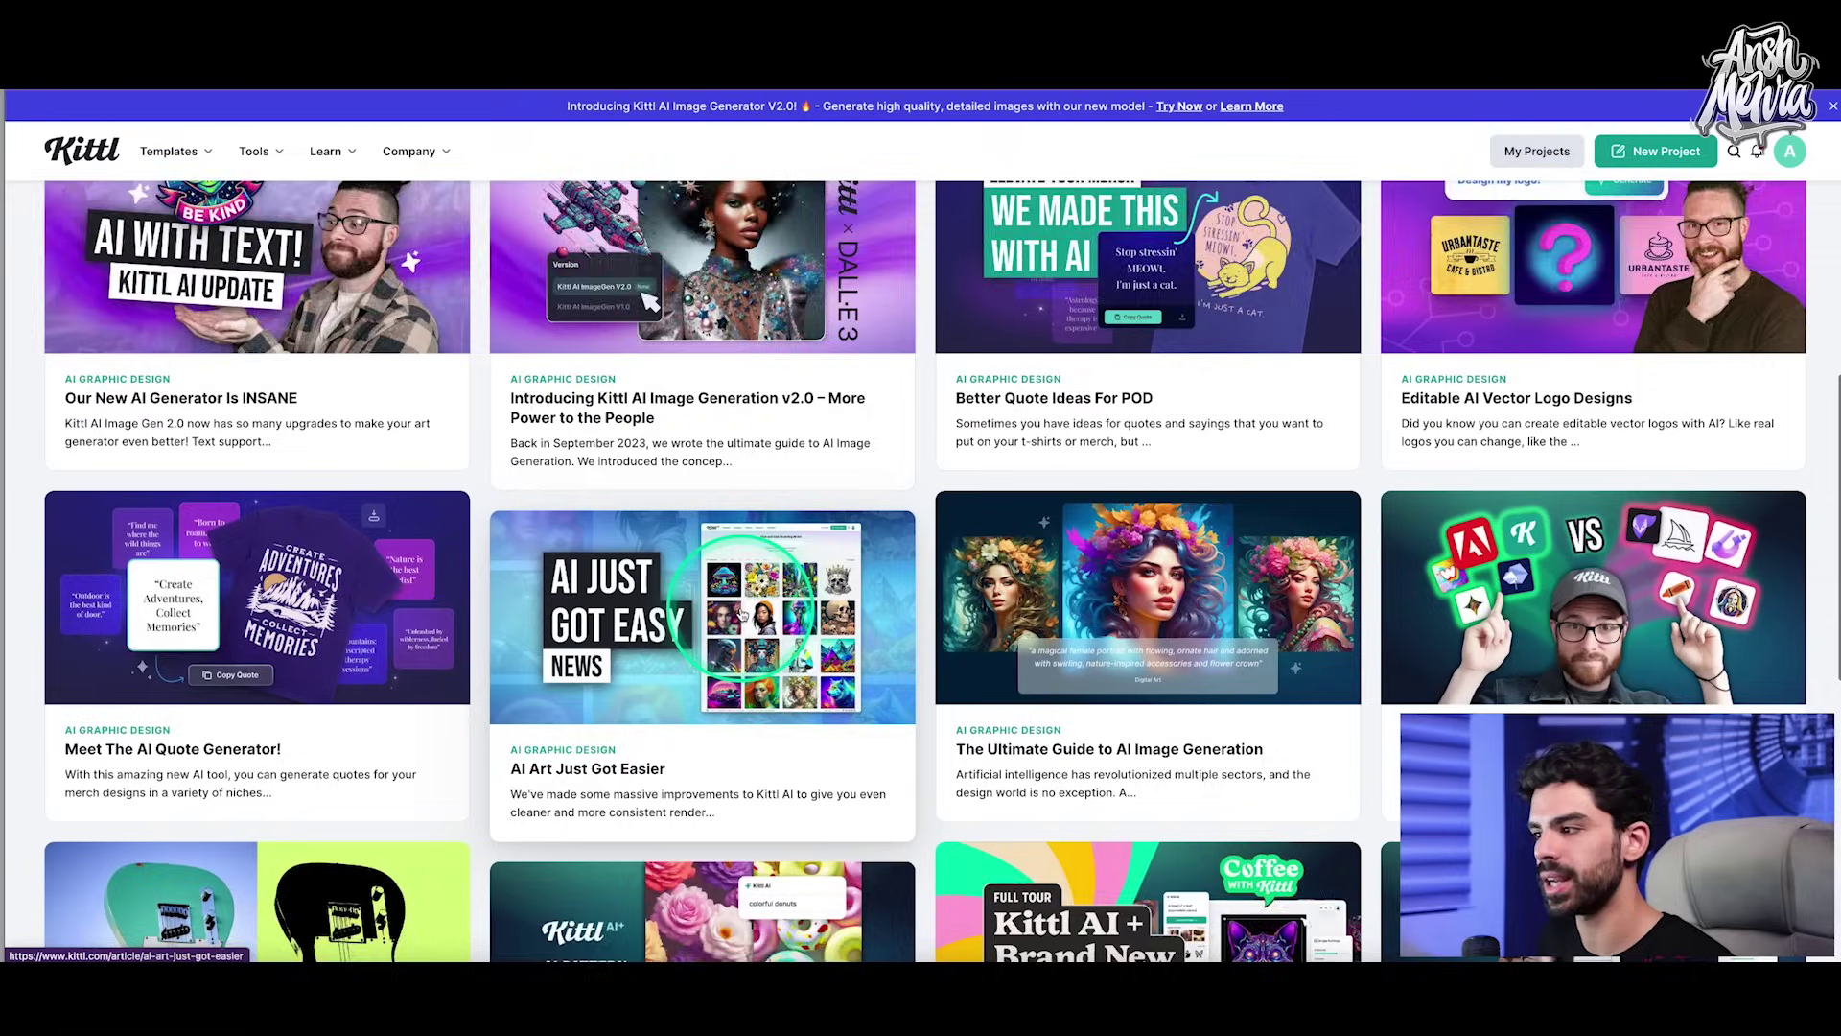
pyautogui.scroll(-5, 741, 615)
pyautogui.scroll(6, 741, 615)
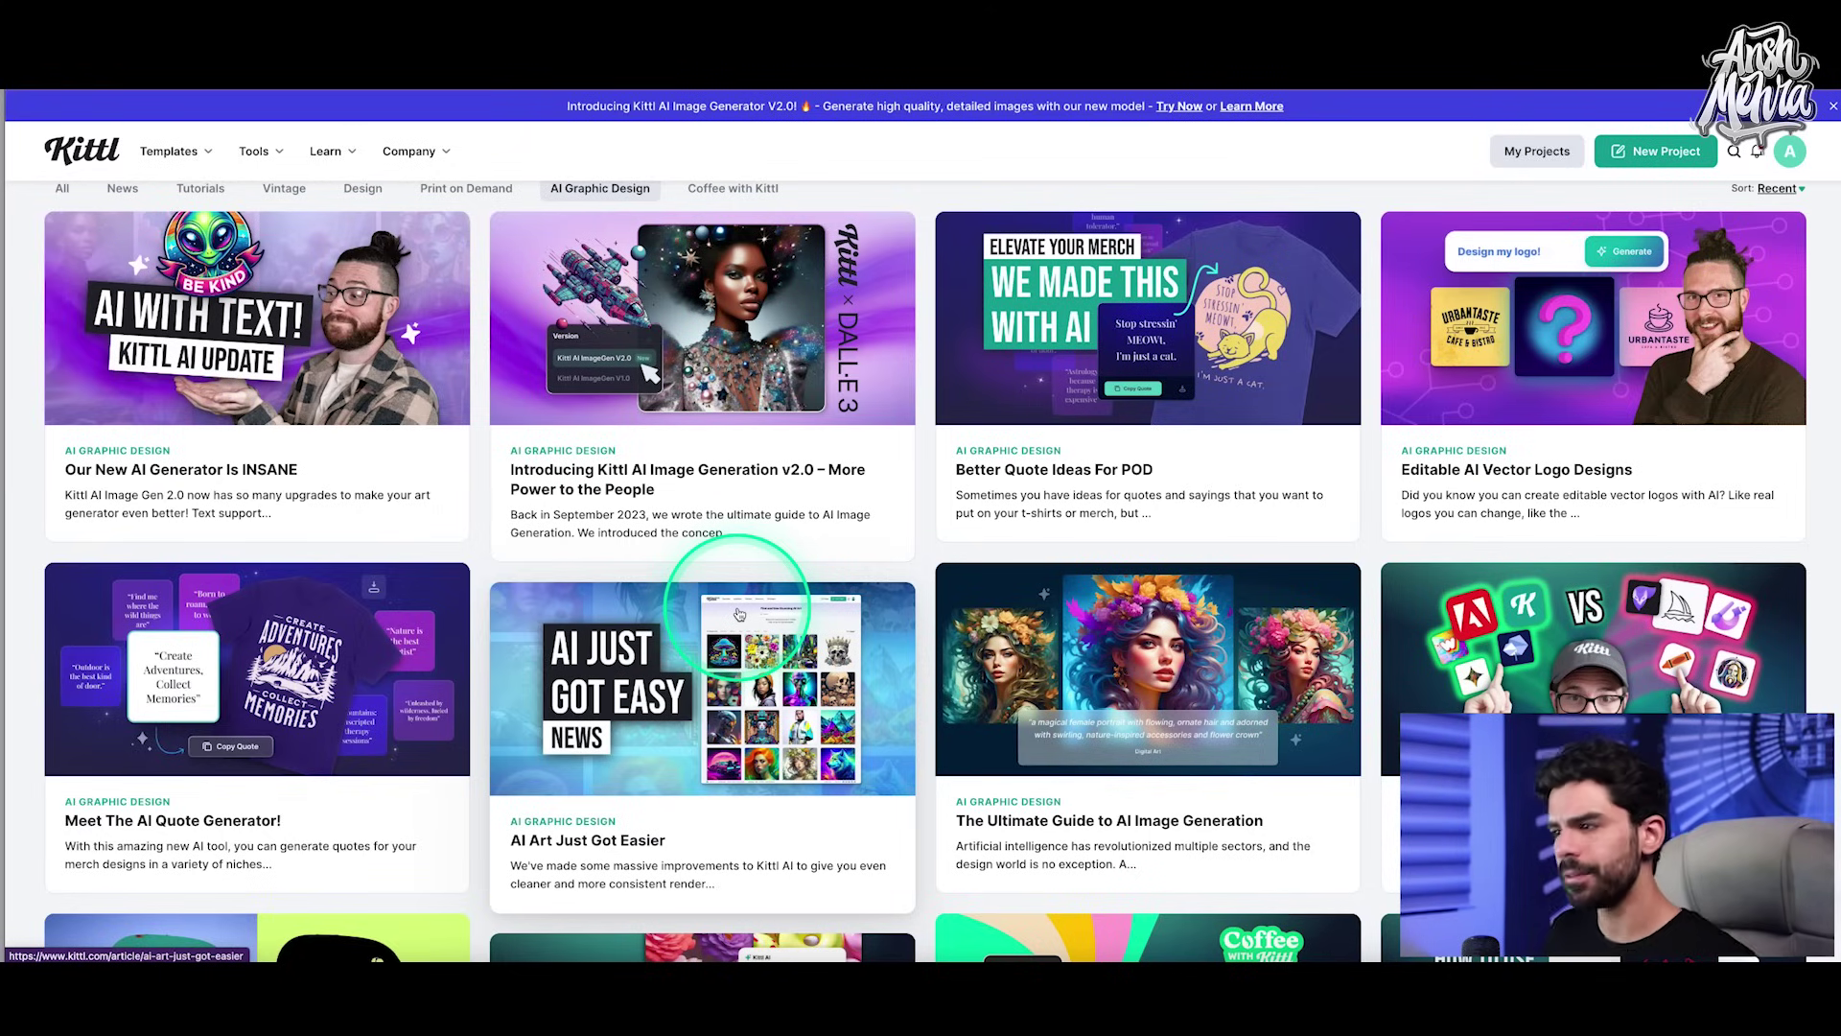
pyautogui.scroll(3, 510, 508)
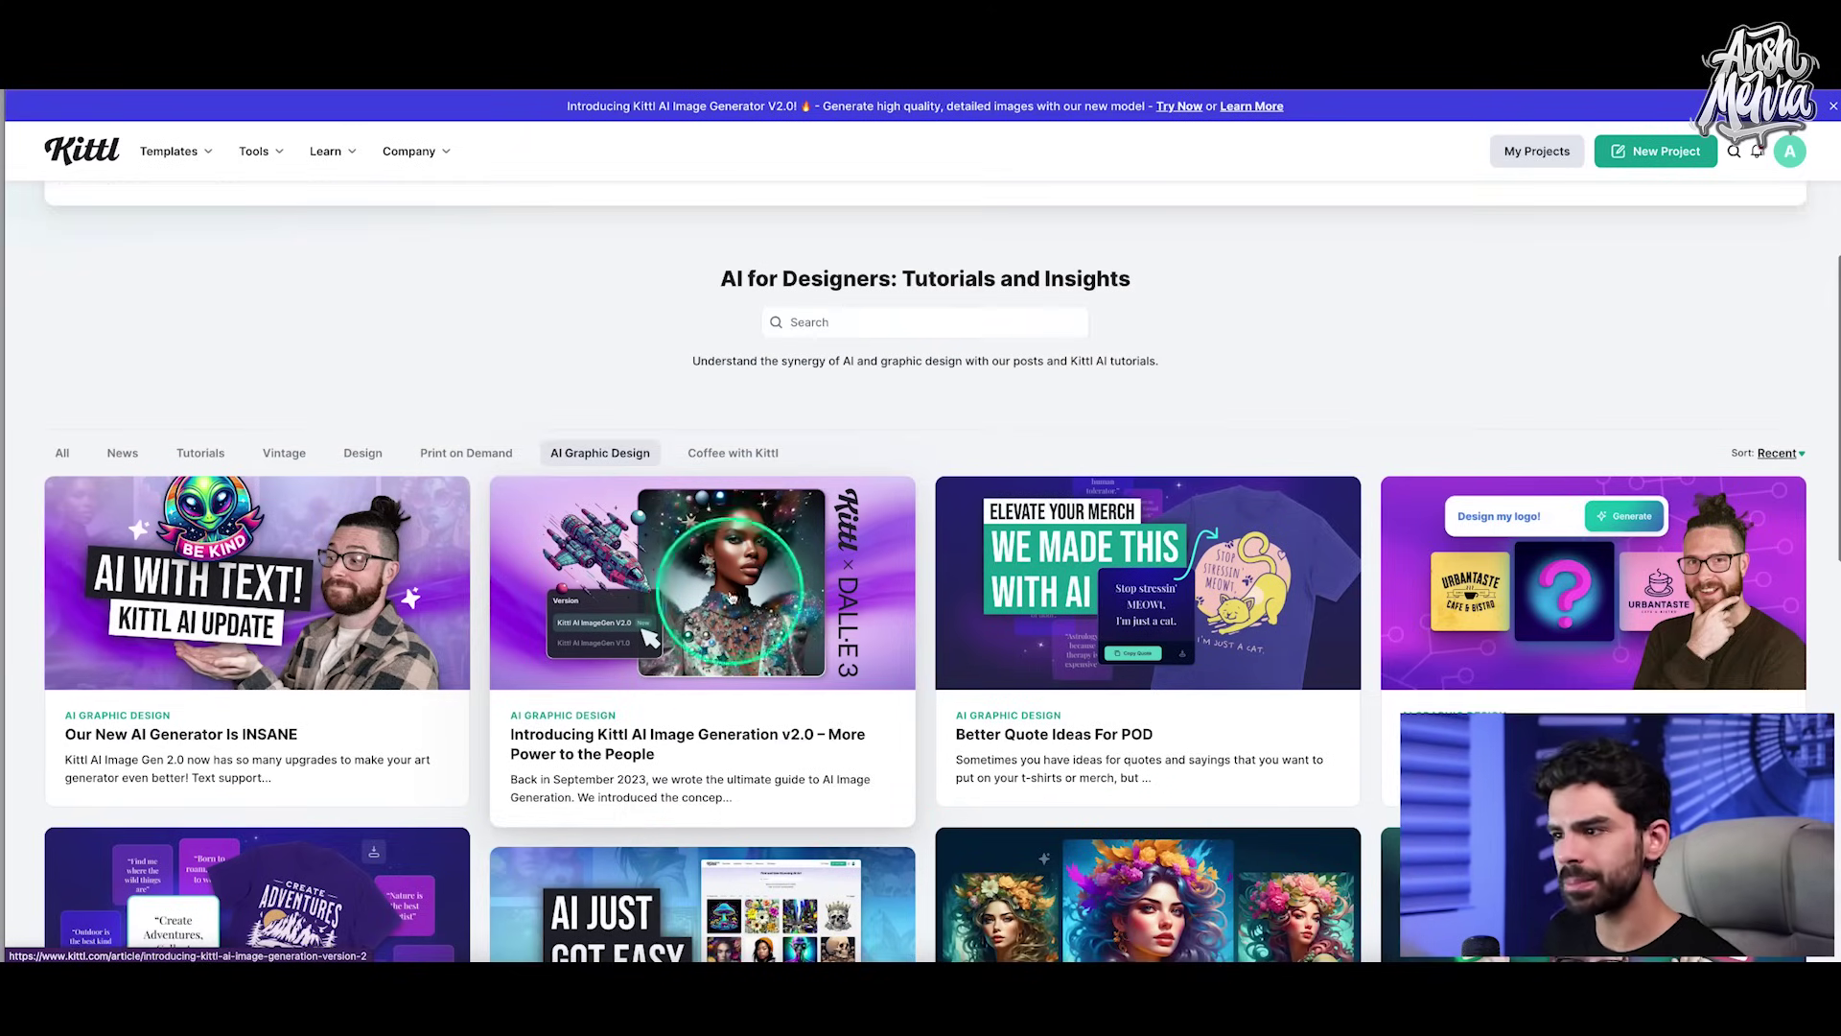
# Step: Switch the filter to the Design category and scroll through its articles
pyautogui.click(363, 452)
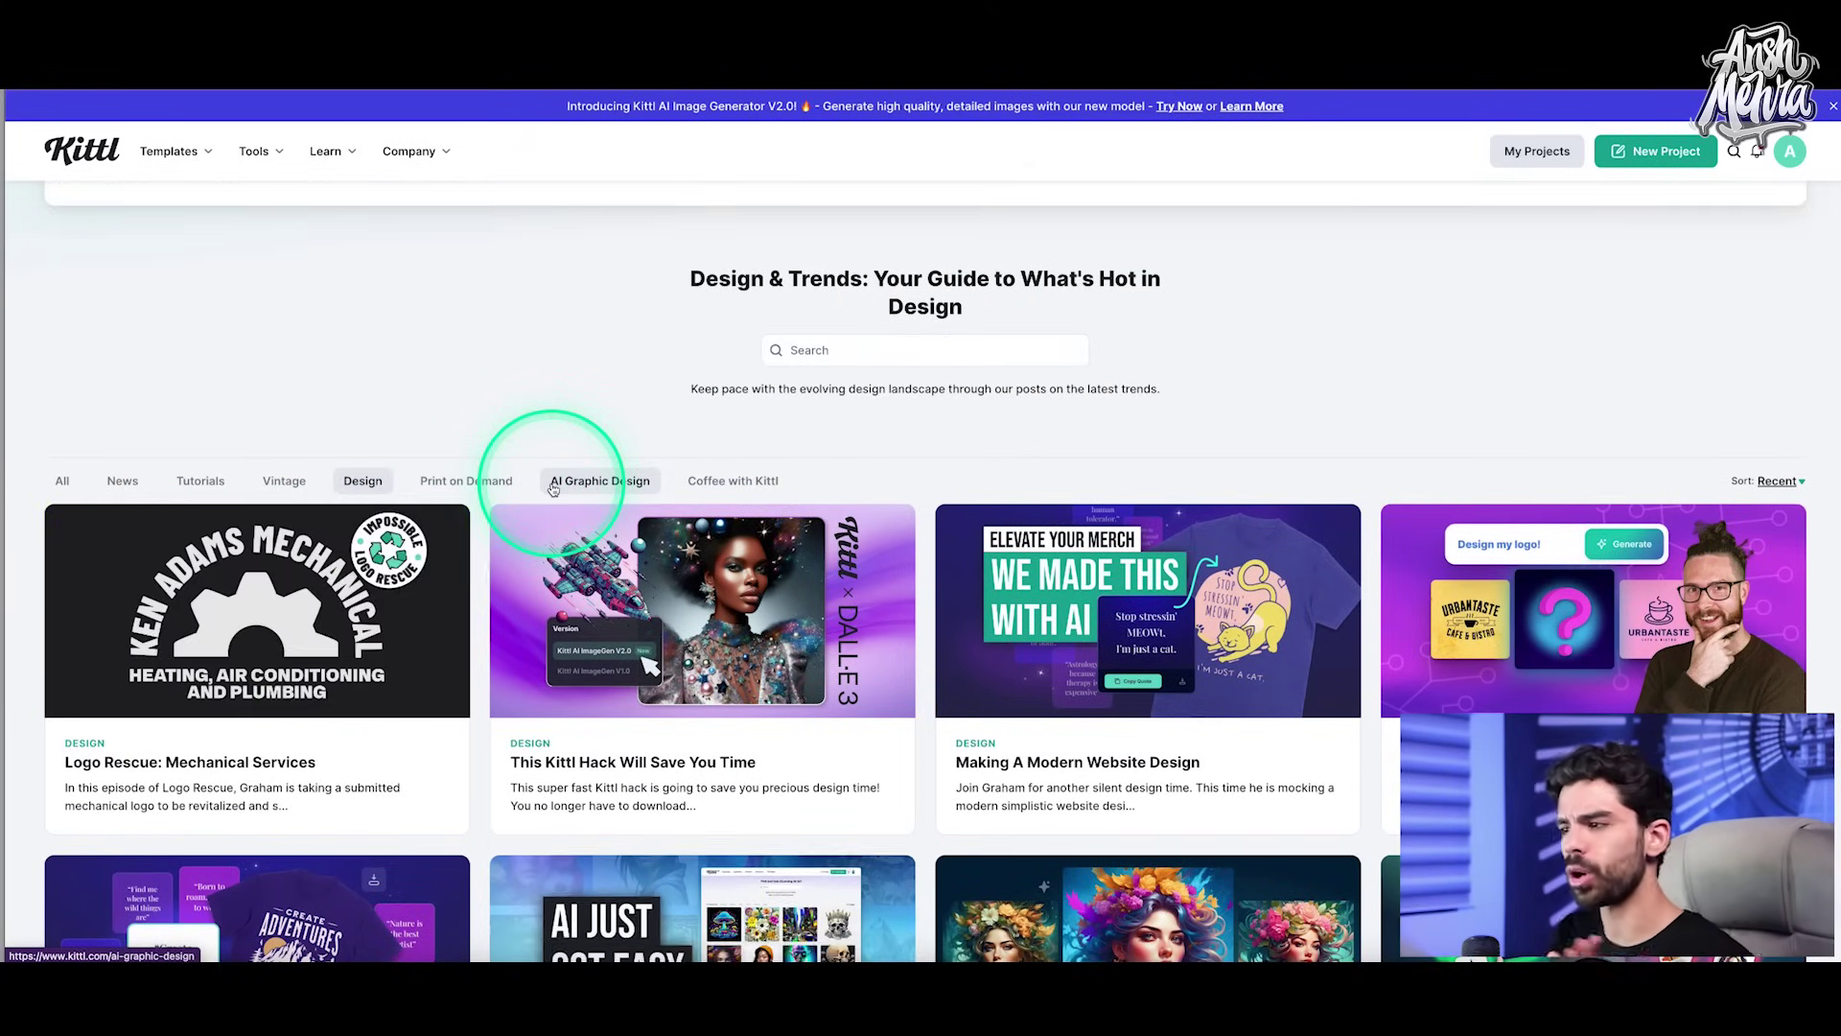
pyautogui.scroll(-3, 553, 489)
pyautogui.scroll(-1, 554, 490)
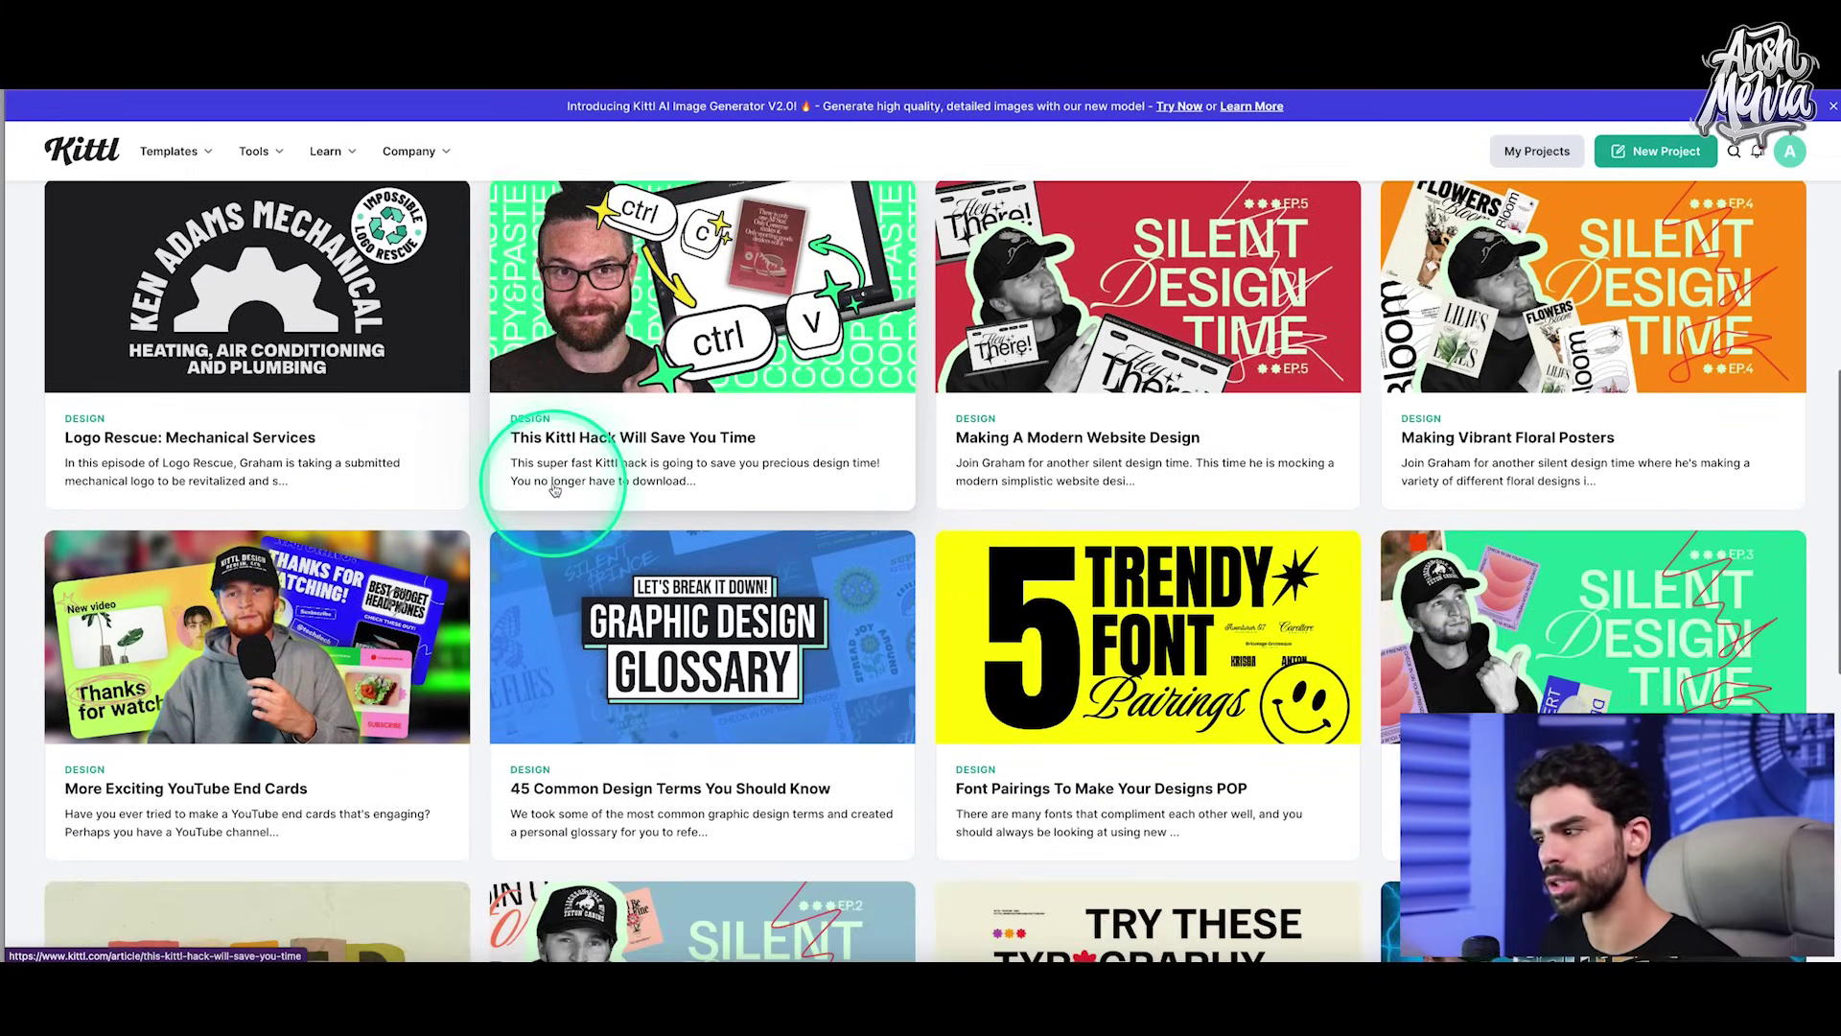